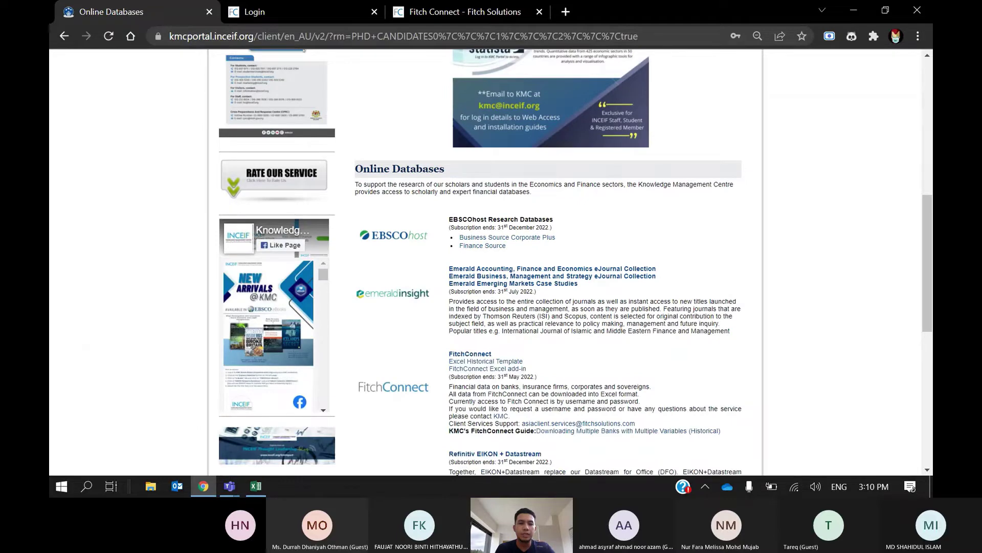
# Open the FitchConnect link from the portal's Online Databases list and close the Online Databases page.
pyautogui.scroll(-3, 304, 49)
pyautogui.scroll(-1, 475, 128)
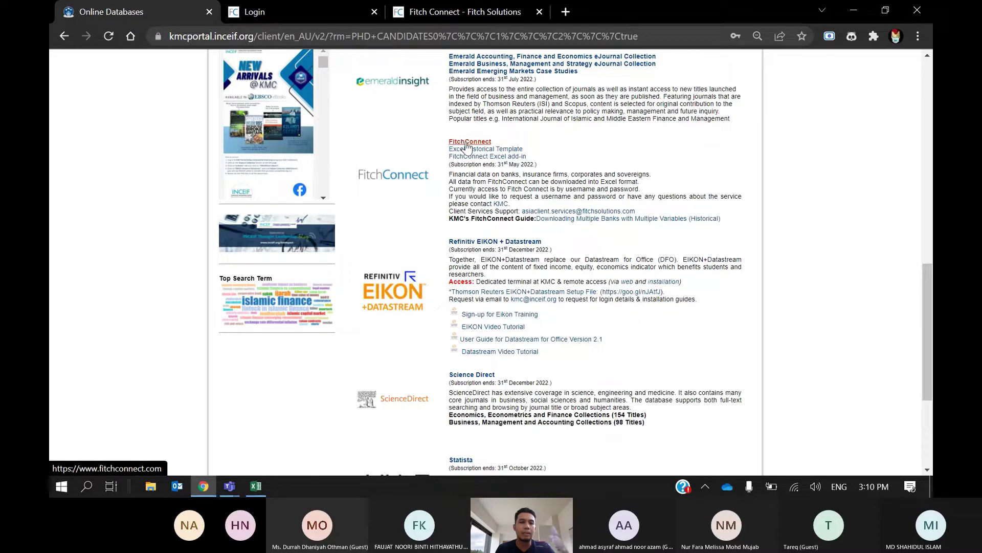
pyautogui.click(238, 11)
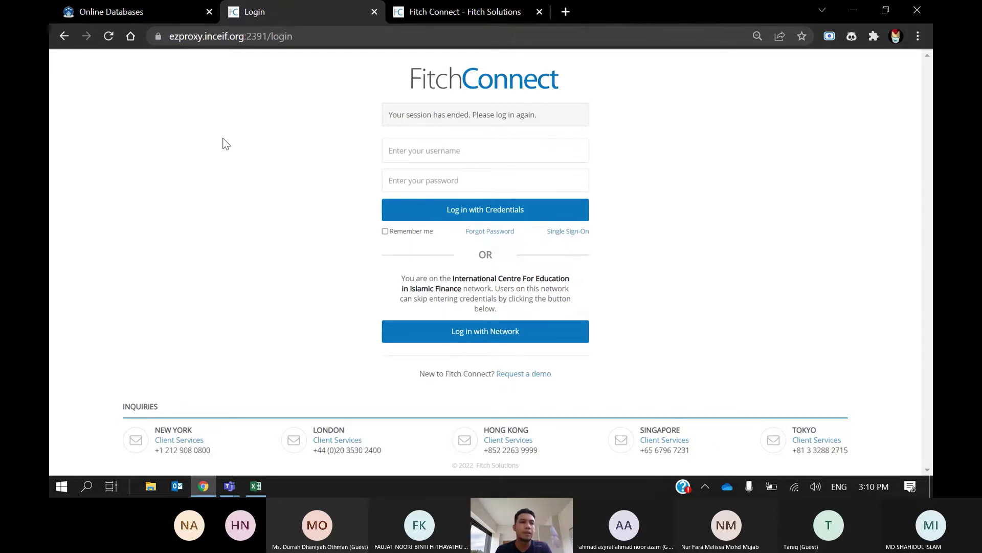
pyautogui.click(173, 16)
pyautogui.click(484, 138)
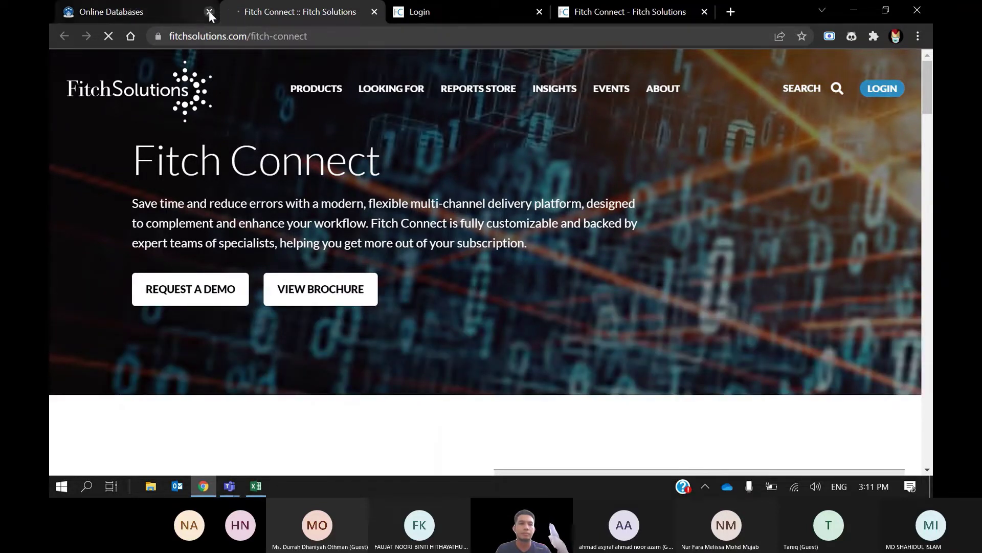
pyautogui.click(209, 11)
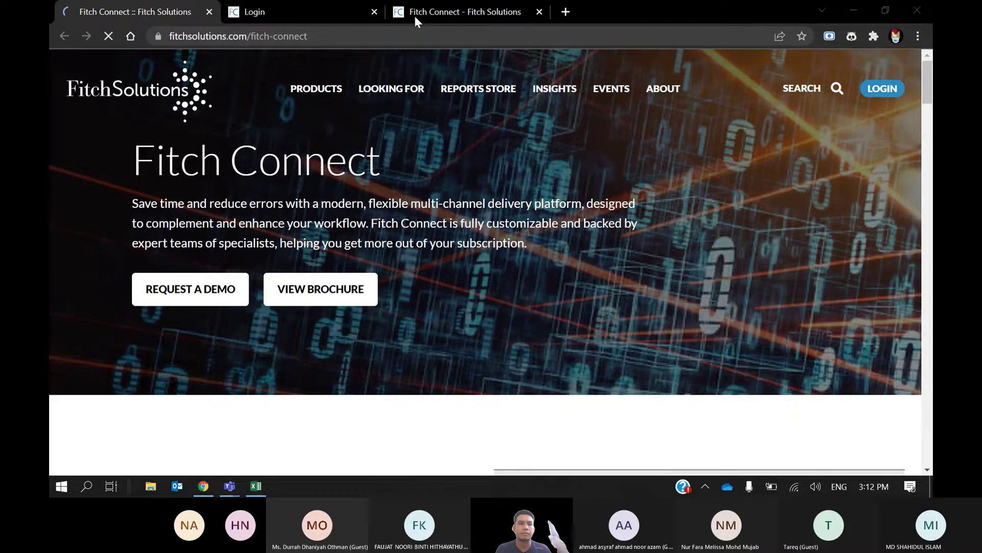
# Switch to the already logged-in Fitch Connect entity search page and have the browser window fill the screen.
pyautogui.doubleClick(770, 11)
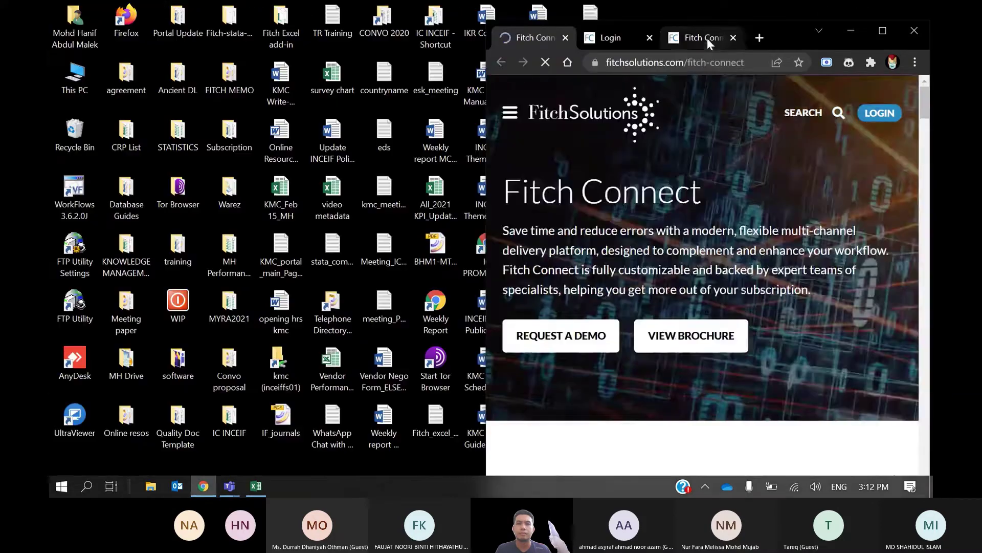
pyautogui.click(708, 37)
pyautogui.press('super+Up')
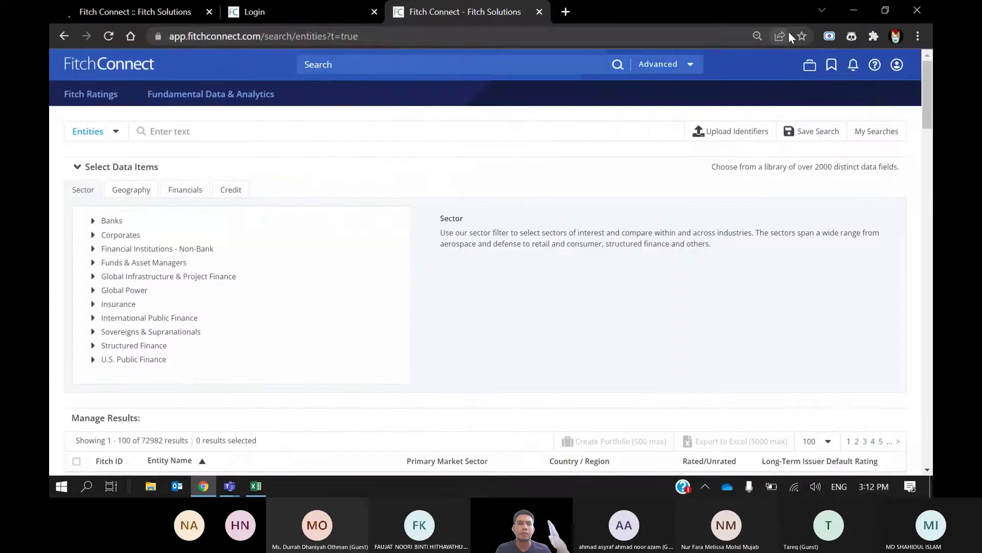
pyautogui.click(465, 132)
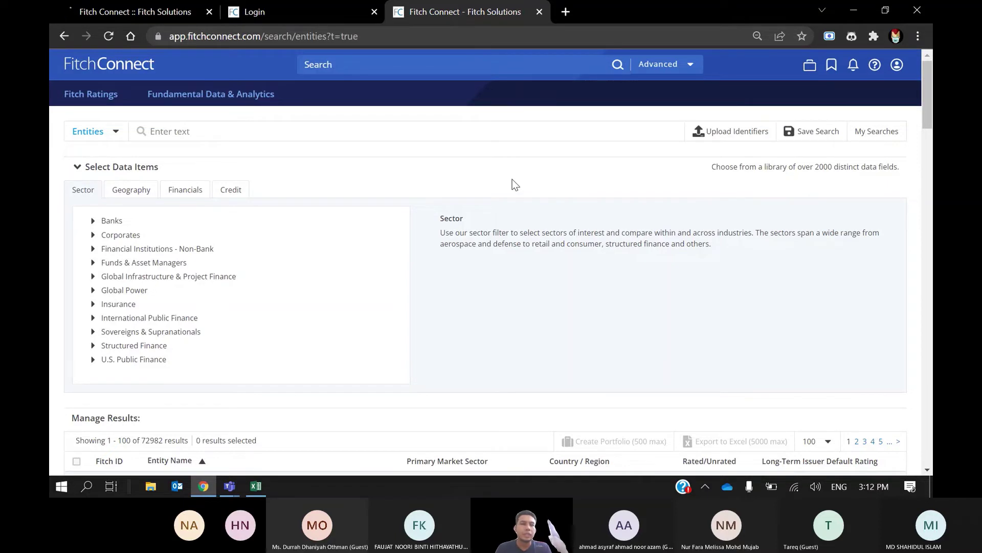
pyautogui.click(403, 66)
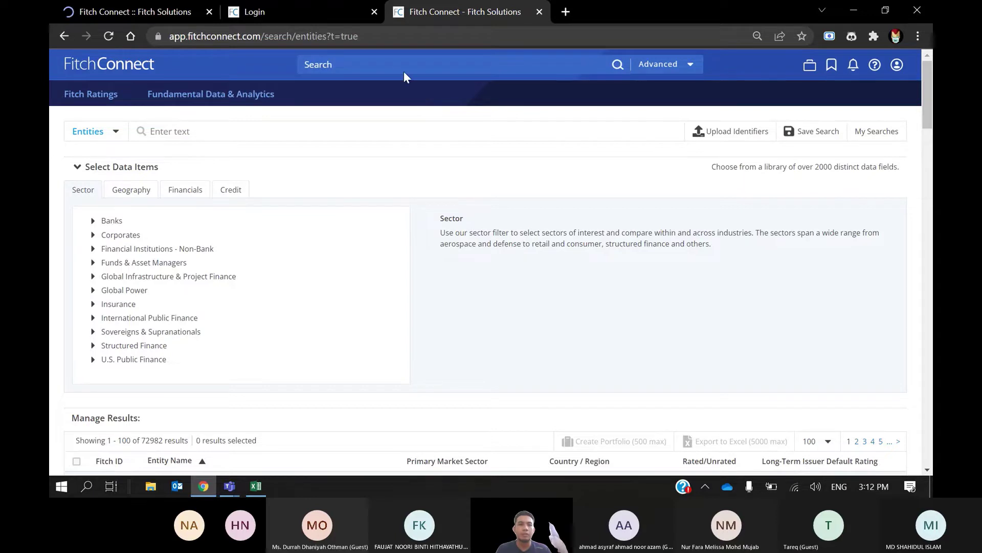
pyautogui.click(412, 91)
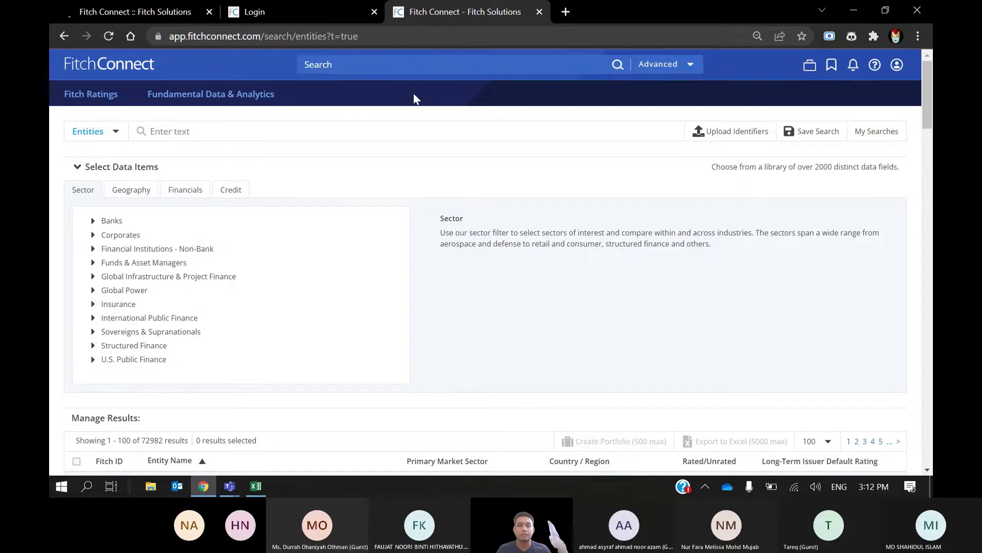
# Search all of Fitch Connect for "maybank" and look through the suggested research, headlines, entities and issues.
pyautogui.click(417, 64)
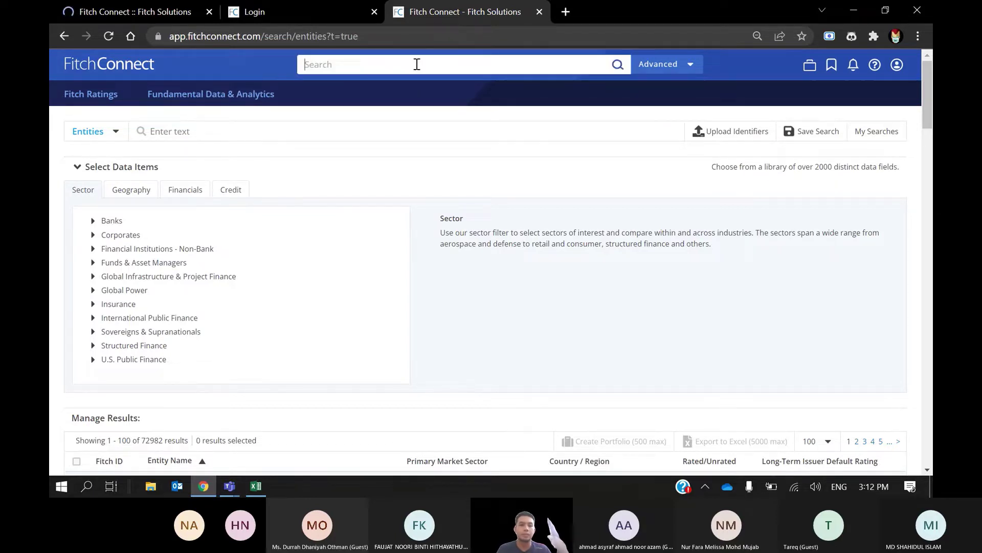
pyautogui.write('maybank')
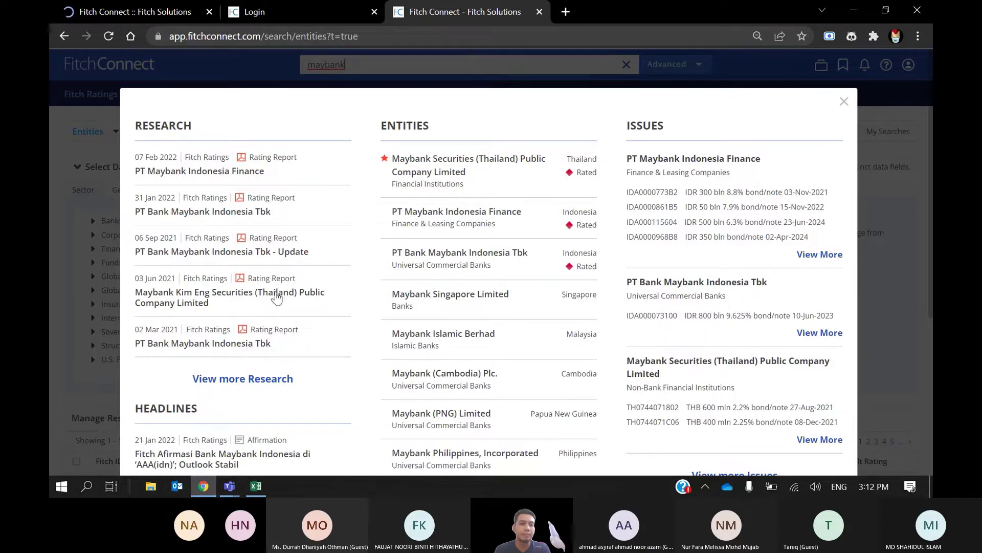
pyautogui.scroll(-3, 277, 297)
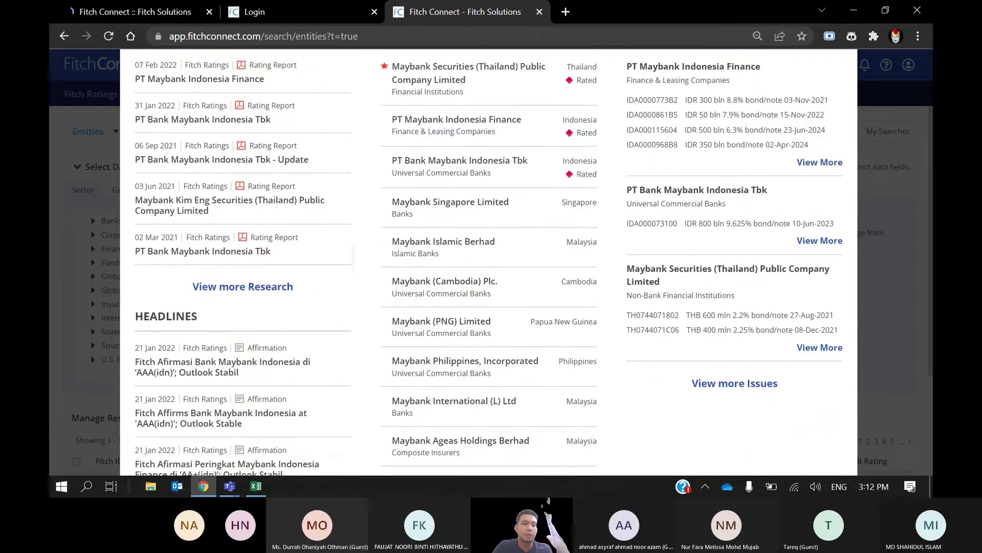
pyautogui.scroll(-1, 307, 307)
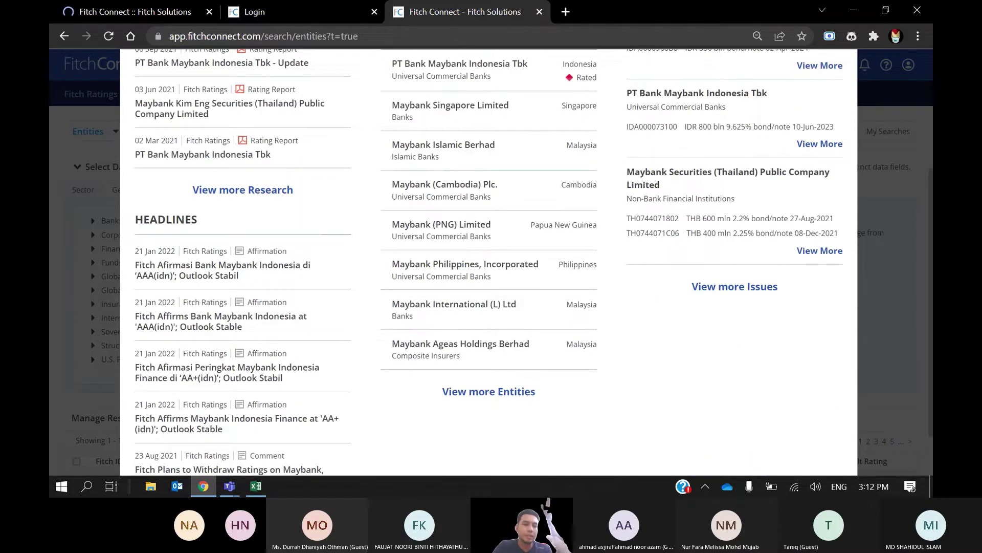
pyautogui.scroll(4, 489, 261)
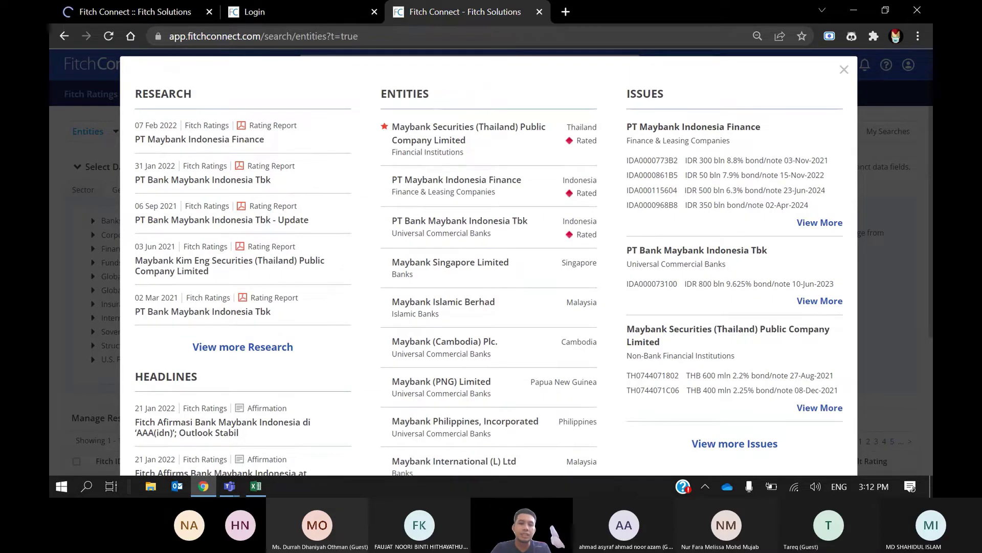
pyautogui.scroll(-2, 489, 261)
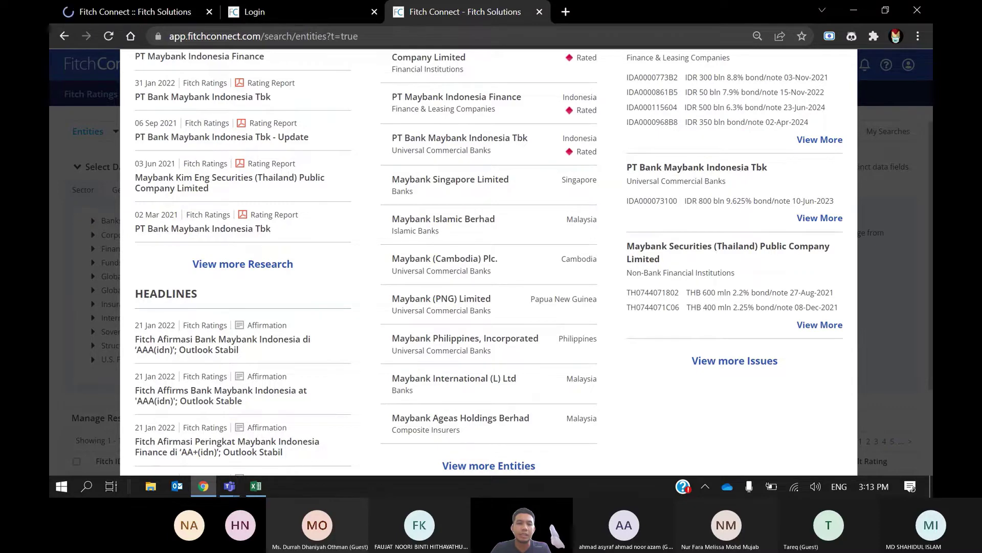
pyautogui.scroll(2, 488, 261)
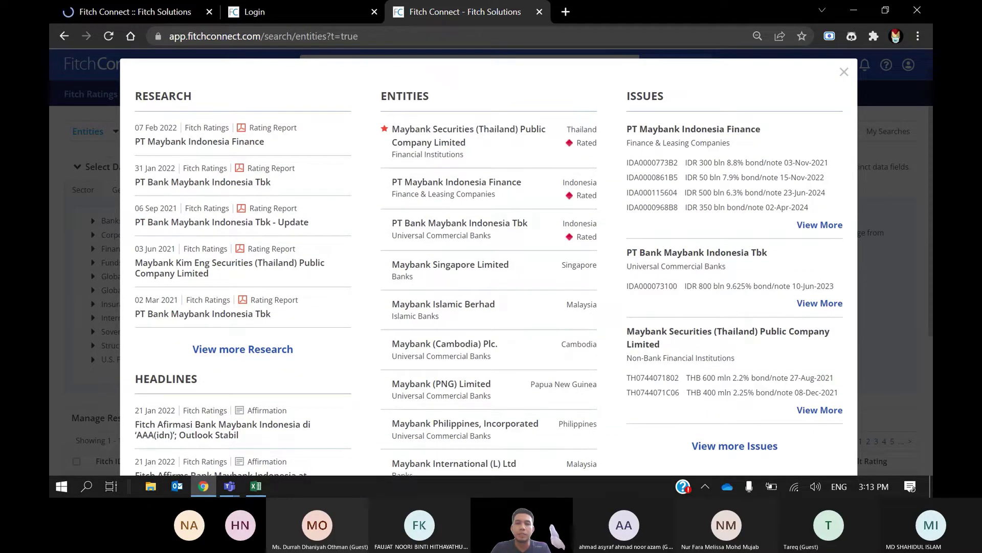
pyautogui.scroll(1, 489, 266)
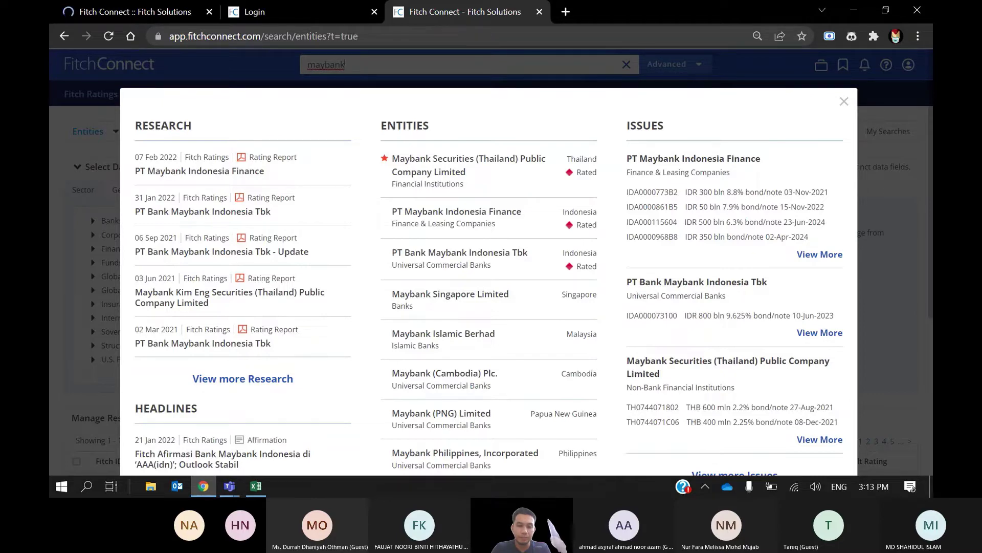
pyautogui.scroll(-2, 489, 266)
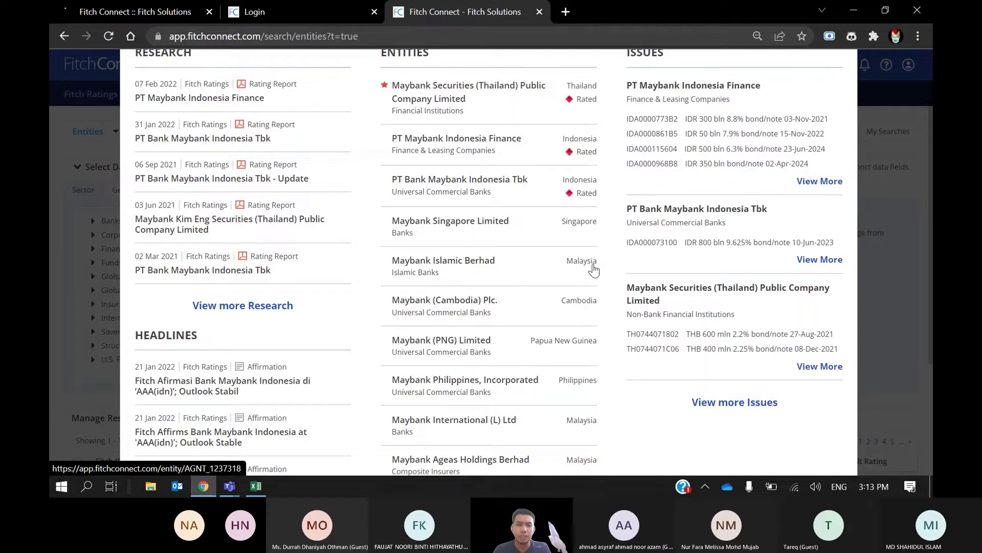
pyautogui.scroll(-2, 471, 352)
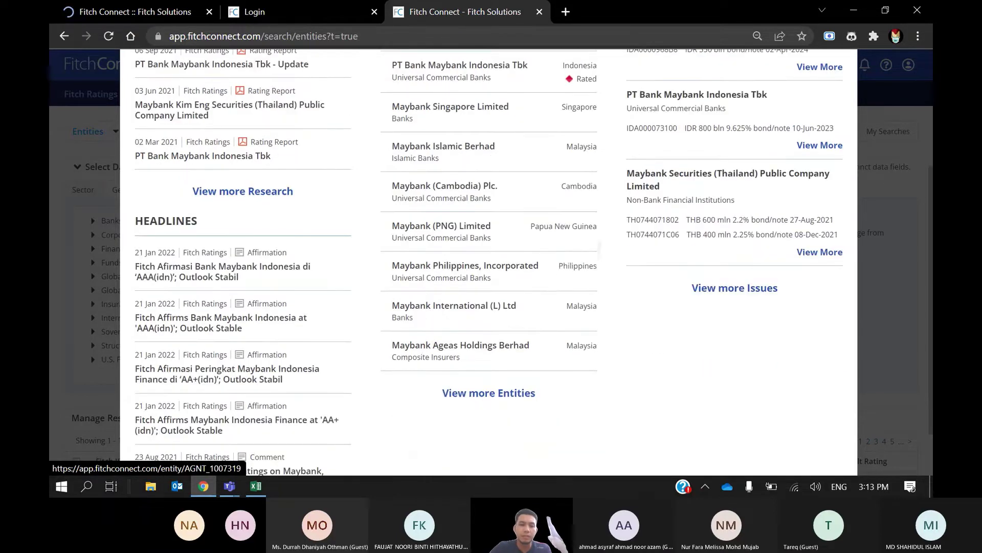
pyautogui.scroll(4, 471, 352)
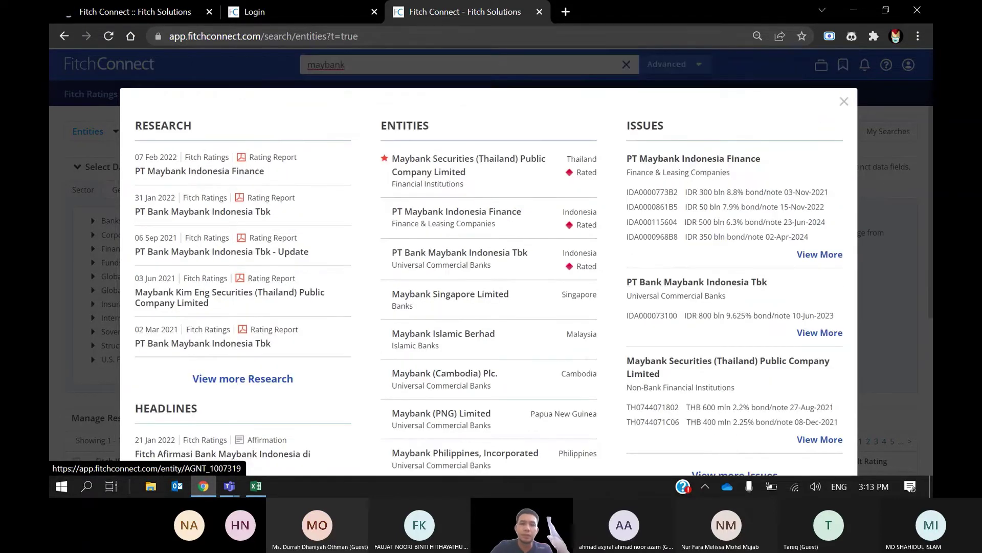
# Replace the search term with "malayan bank" and open the Malayan Banking Berhad entity page.
pyautogui.click(338, 65)
pyautogui.press('BackSpace')
pyautogui.press('BackSpace')
pyautogui.press('BackSpace')
pyautogui.press('BackSpace')
pyautogui.press('BackSpace')
pyautogui.press('BackSpace')
pyautogui.press('BackSpace')
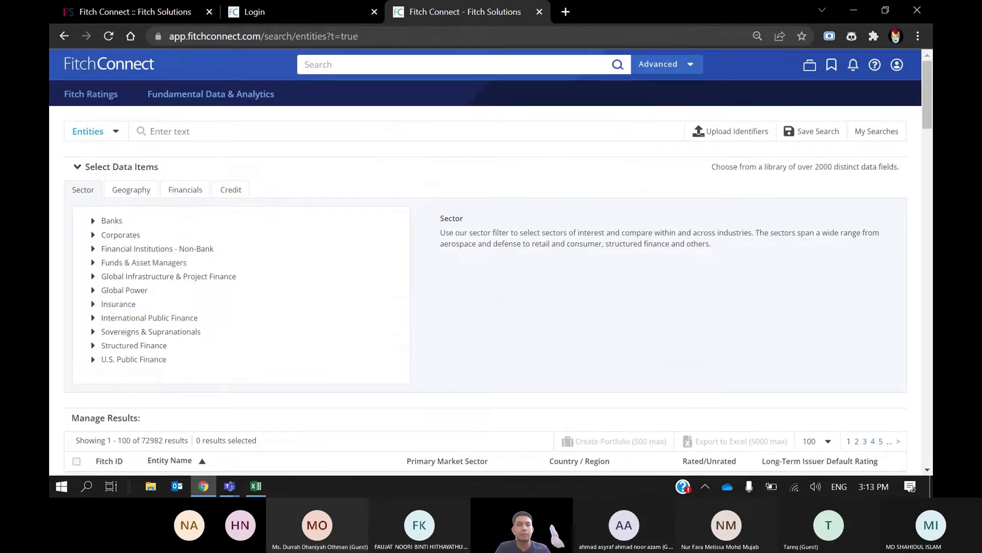
pyautogui.write('mayban')
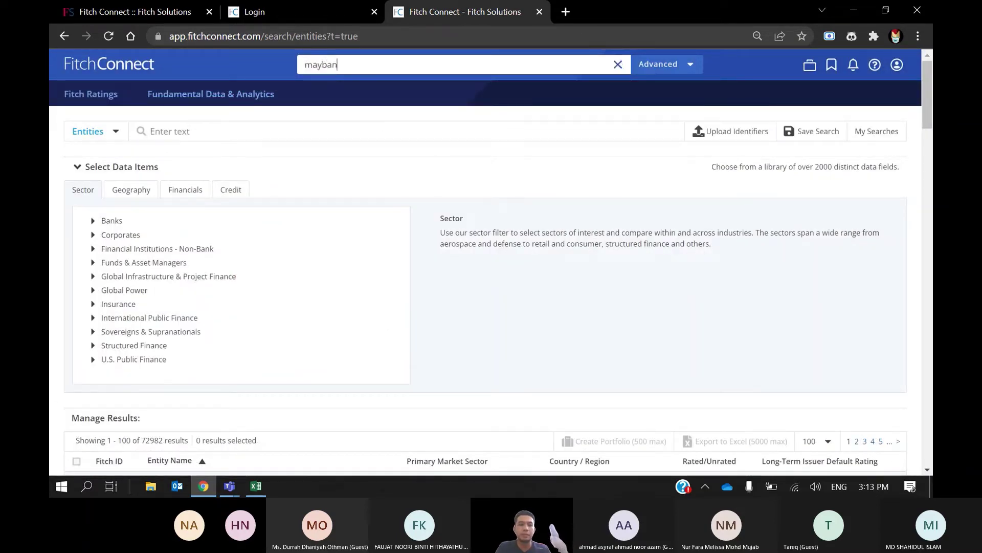
pyautogui.press('BackSpace')
pyautogui.press('BackSpace')
pyautogui.press('BackSpace')
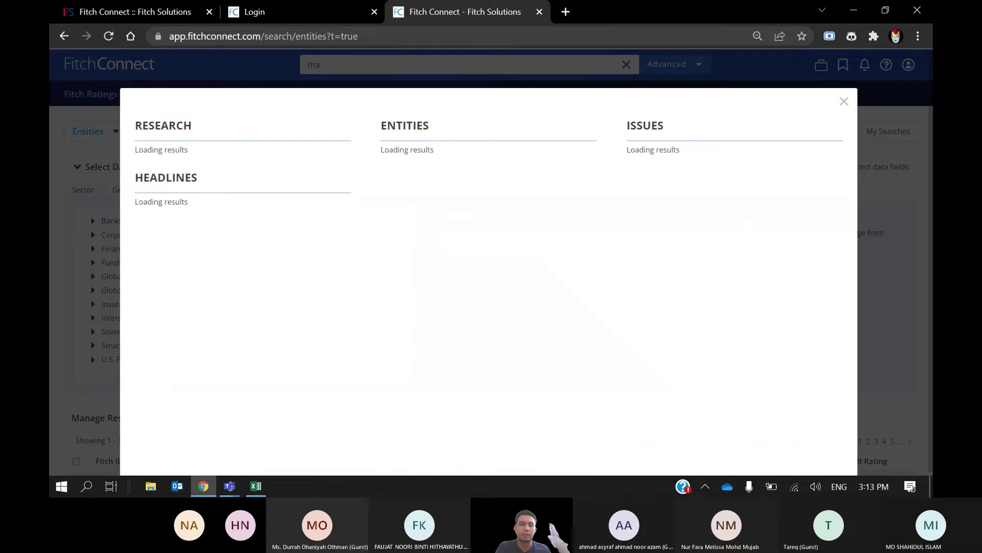
pyautogui.write('layan bank')
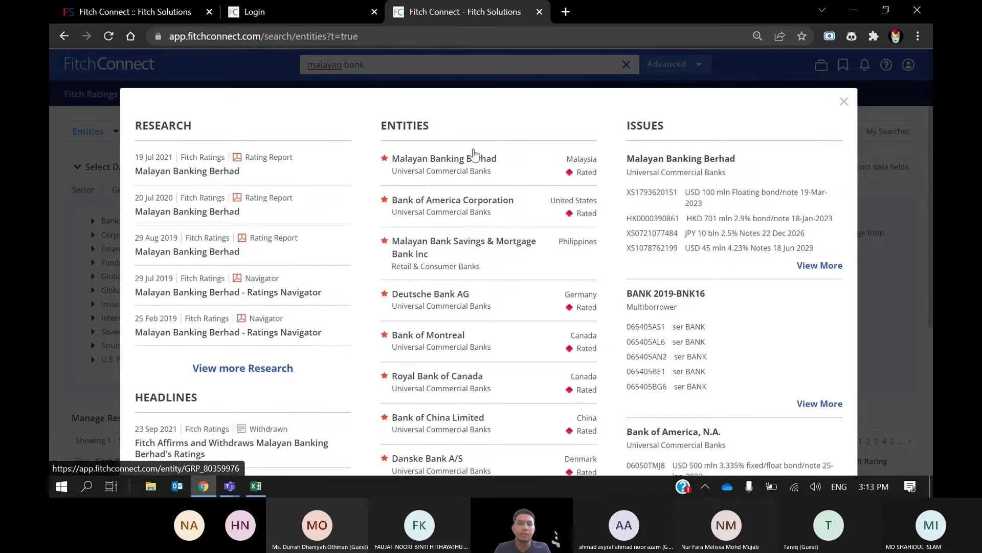
pyautogui.click(453, 169)
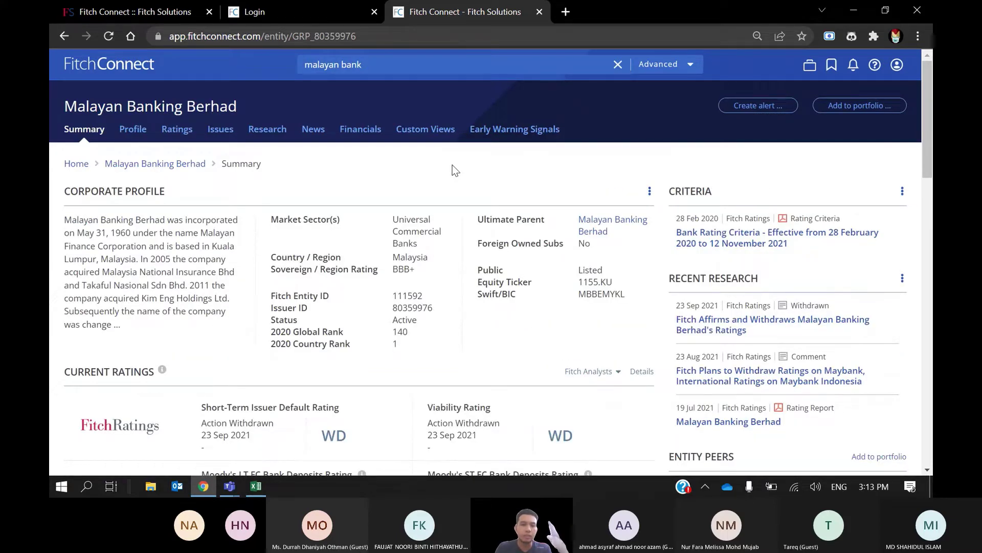
# Examine Malayan Banking Berhad's corporate profile, current ratings, ESG relevance score and current key financials on its summary page.
pyautogui.hotkey('ctrl', '-')
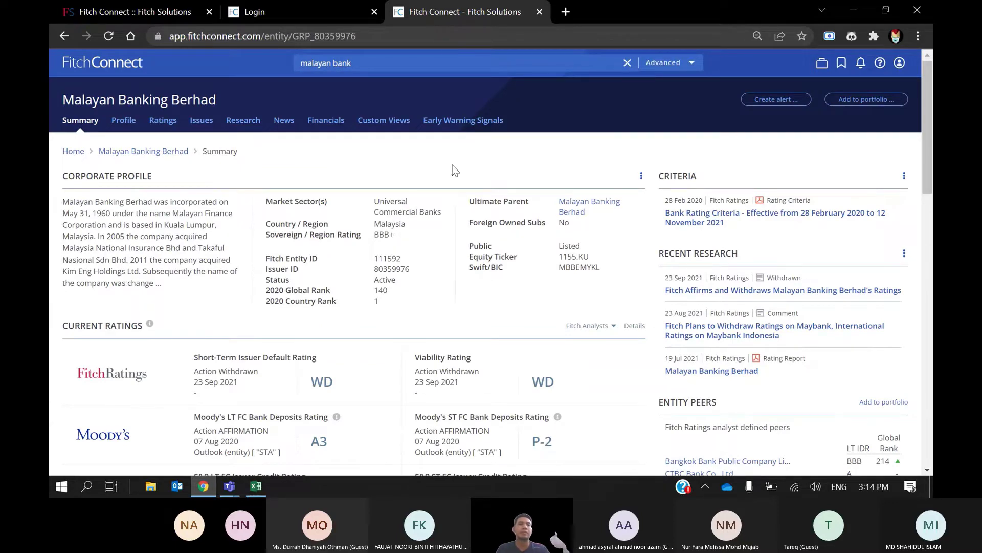
pyautogui.scroll(-1, 452, 165)
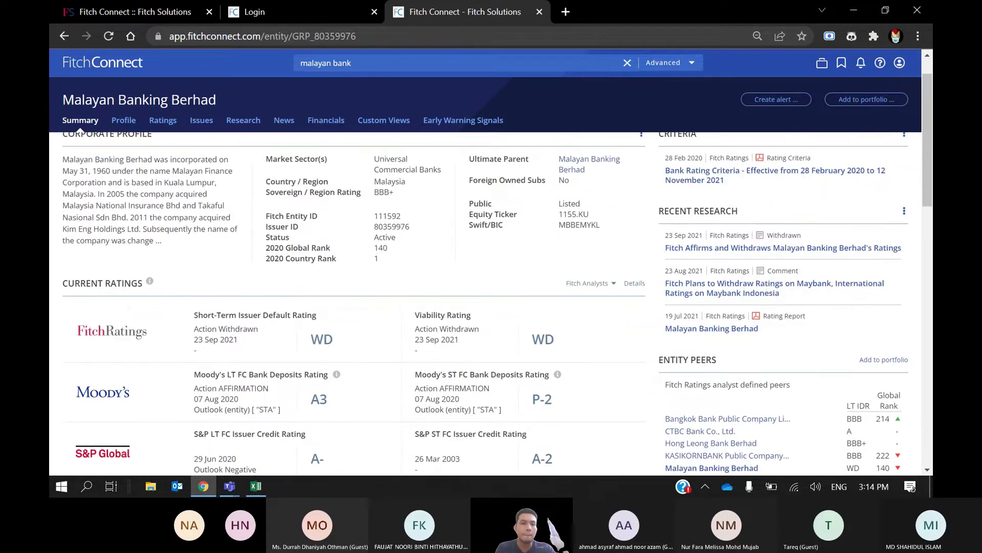
pyautogui.scroll(1, 453, 164)
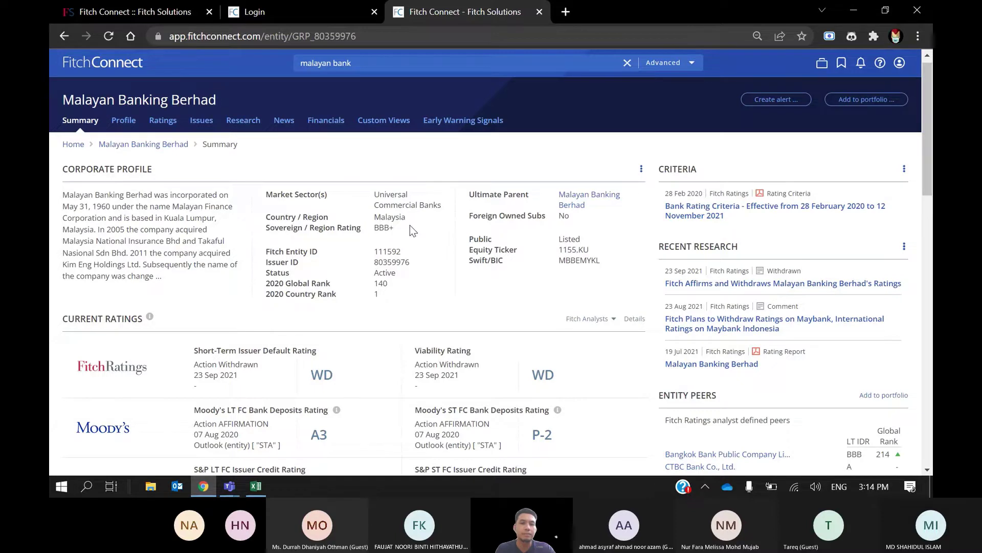
pyautogui.scroll(-1, 410, 225)
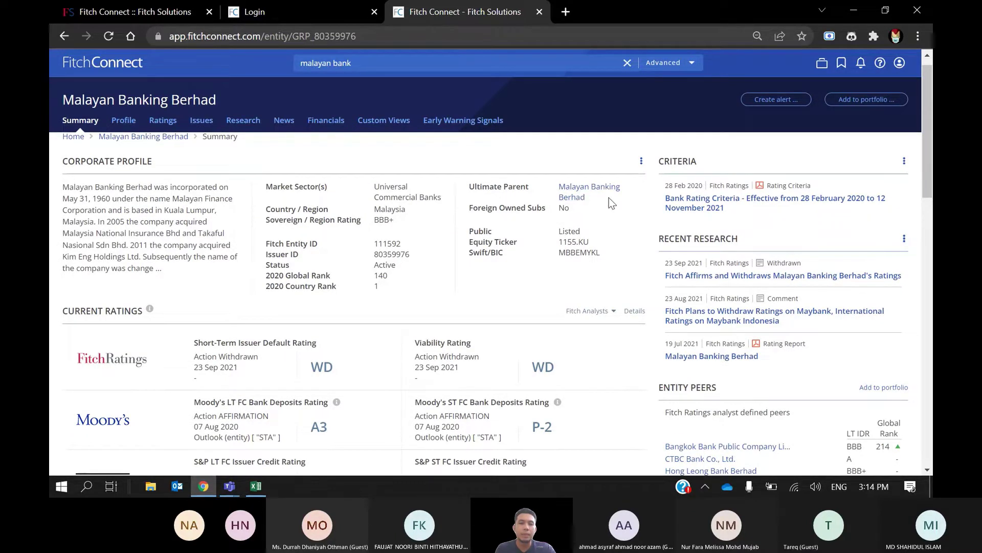
pyautogui.scroll(2, 491, 267)
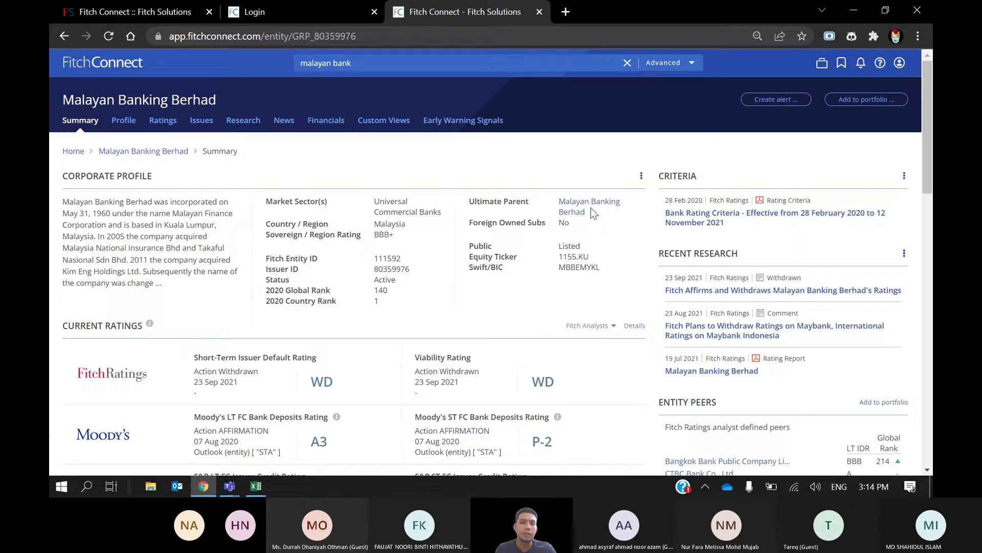
pyautogui.scroll(-1, 599, 217)
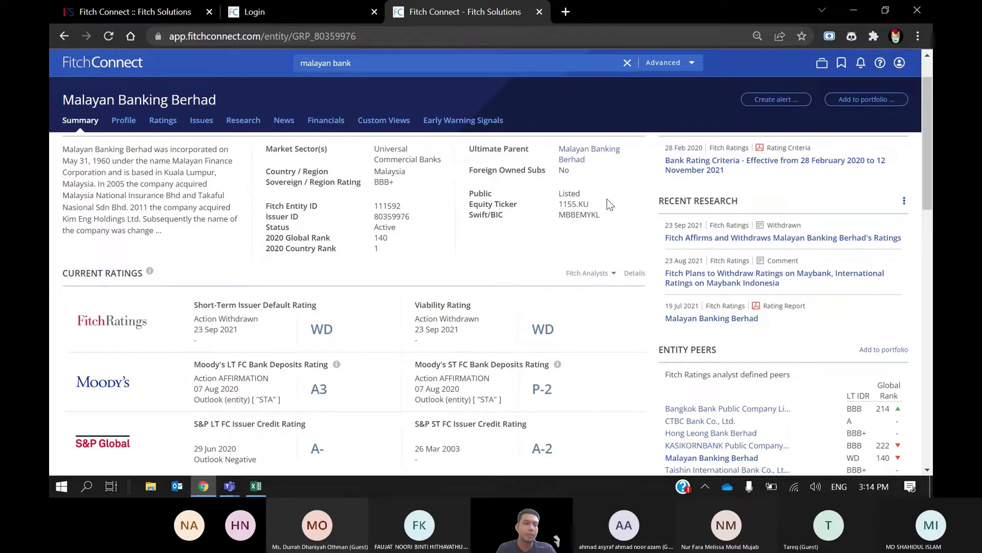
pyautogui.scroll(-1, 607, 199)
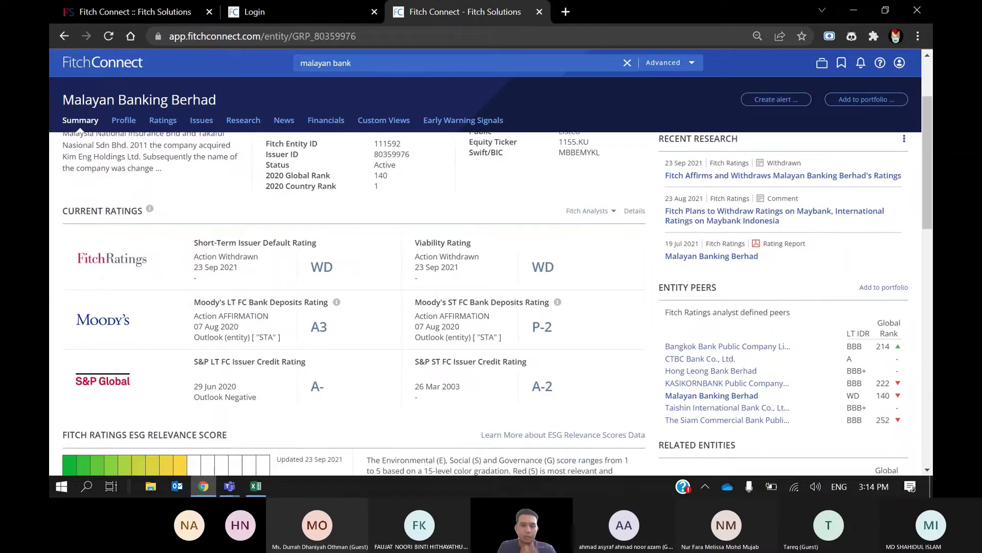
pyautogui.scroll(-1, 498, 285)
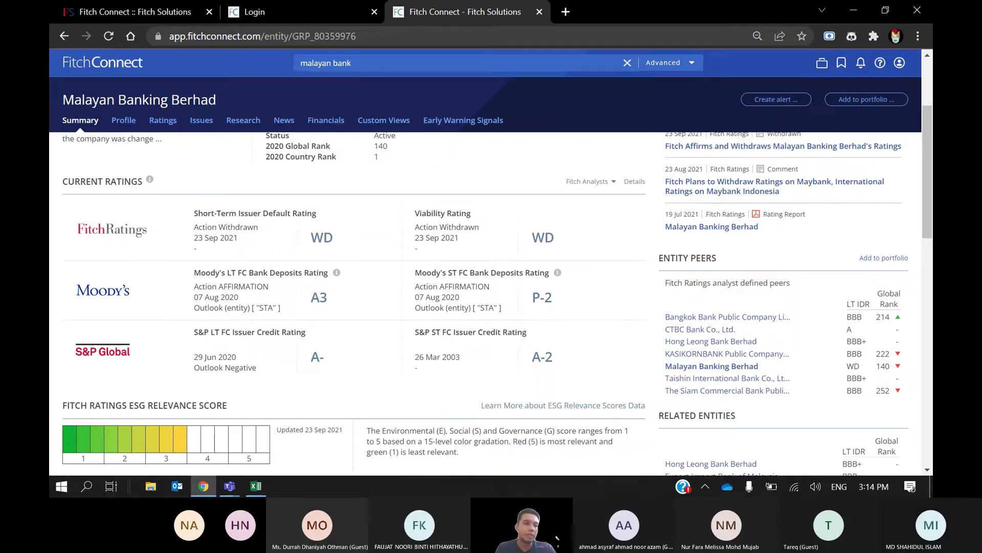
pyautogui.scroll(-3, 492, 302)
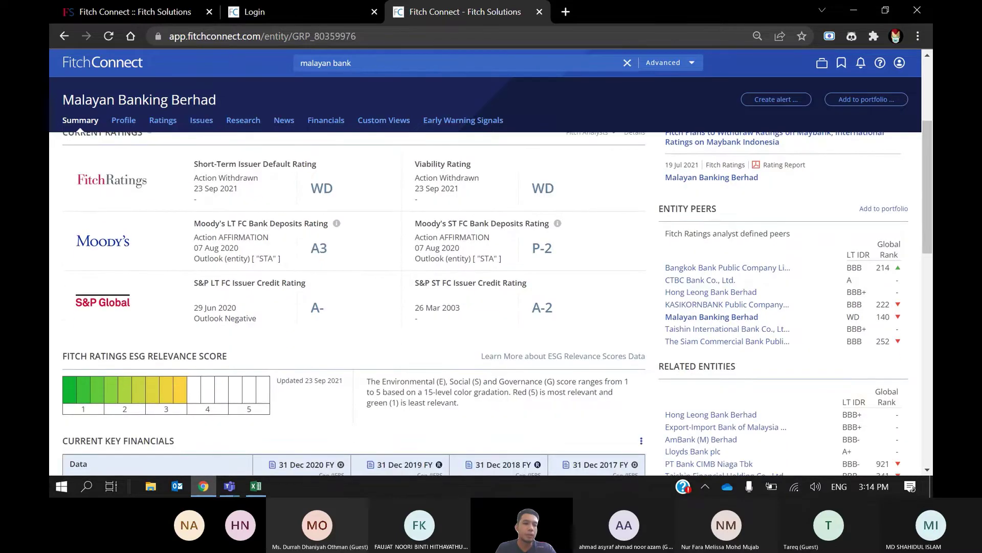
pyautogui.scroll(-1, 492, 302)
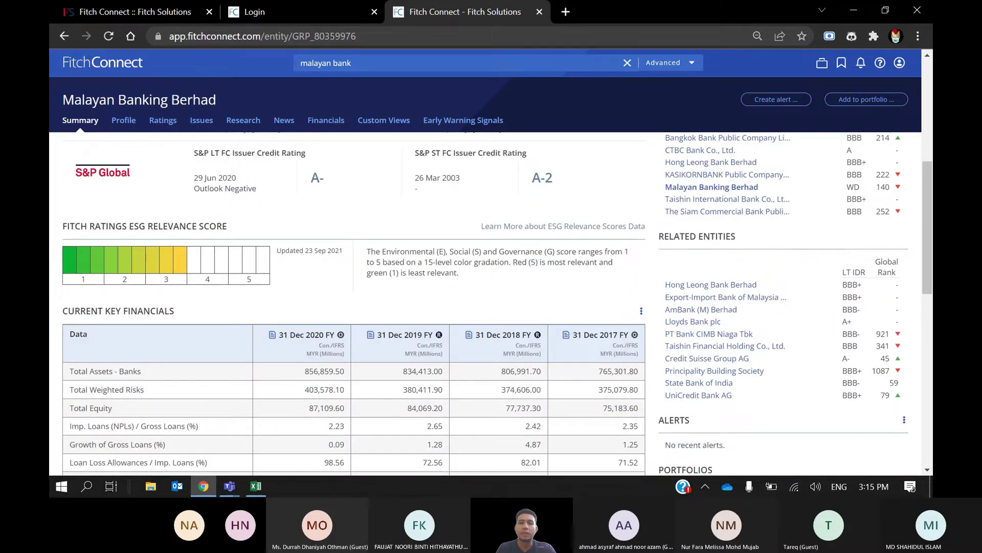
# Open Malayan Banking Berhad's financial data and examine the key financials charts and table.
pyautogui.scroll(6, 491, 302)
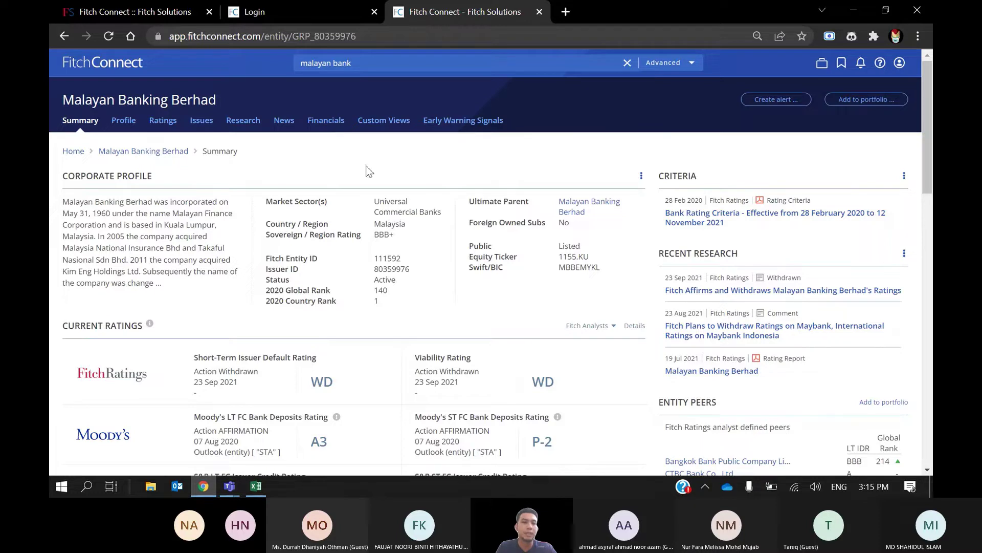
pyautogui.click(322, 124)
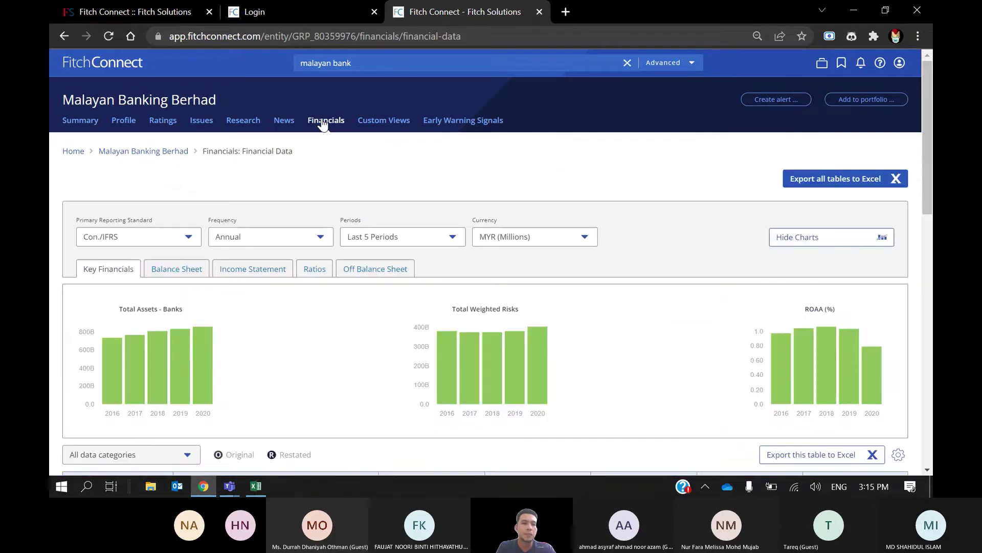
pyautogui.scroll(-1, 491, 307)
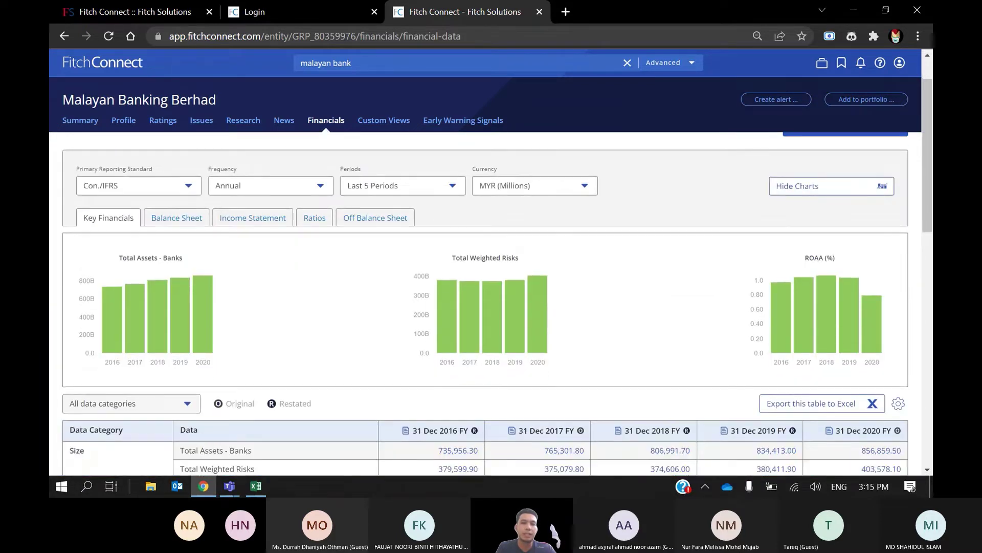
pyautogui.scroll(-1, 492, 307)
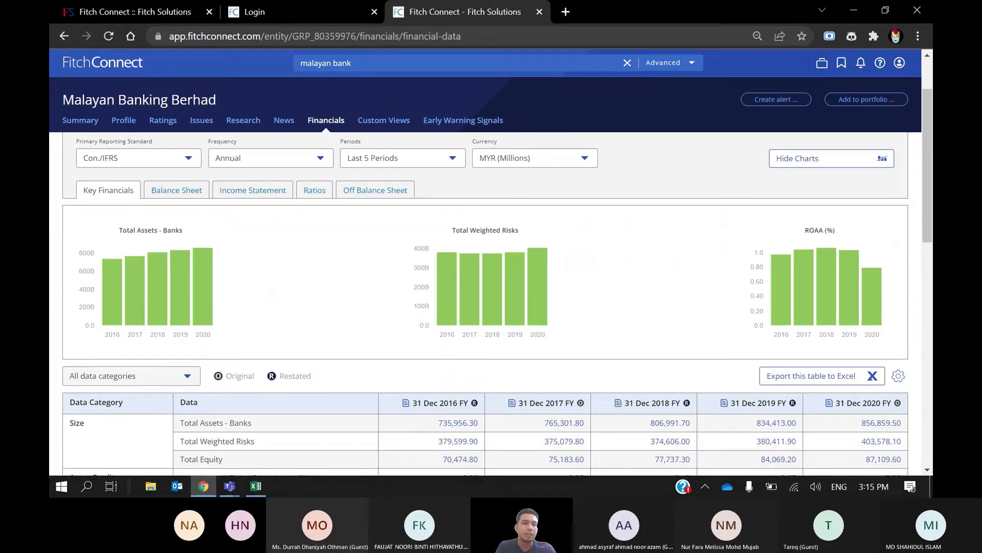
pyautogui.scroll(-1, 486, 302)
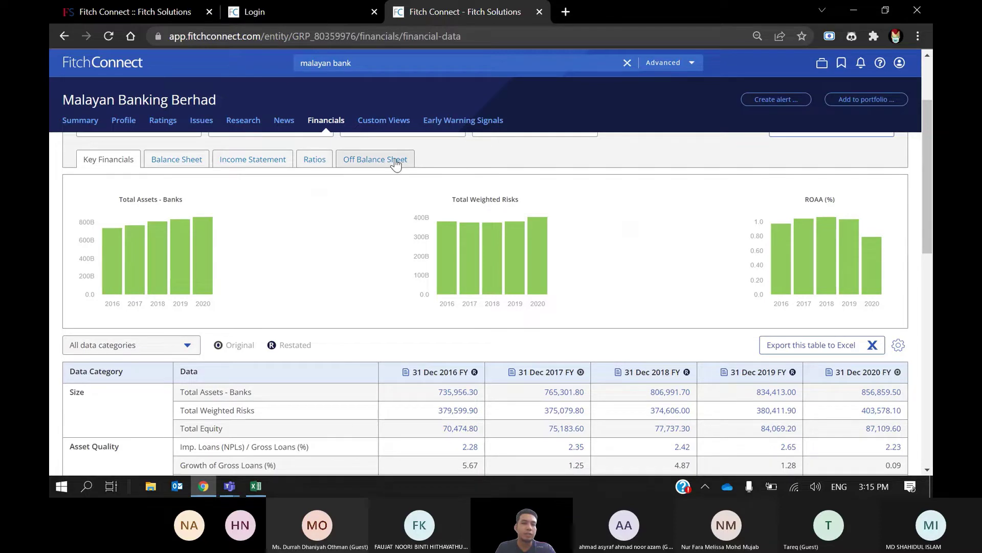
pyautogui.scroll(-2, 565, 198)
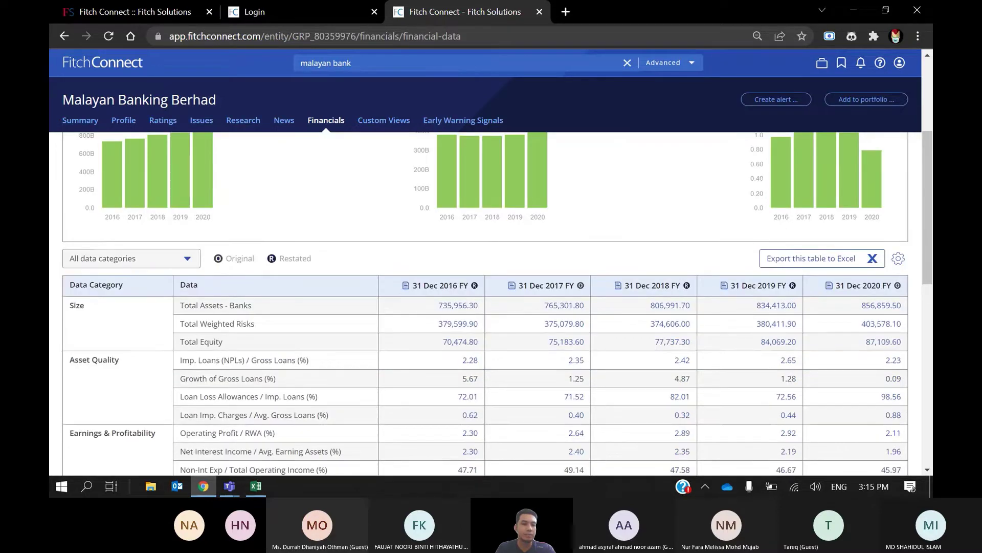
pyautogui.scroll(3, 491, 304)
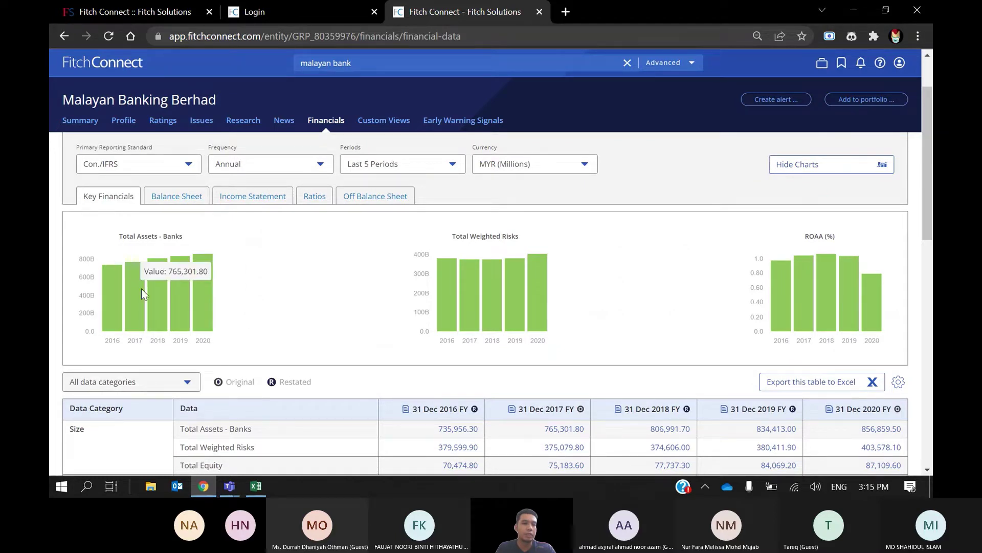
pyautogui.moveTo(515, 279)
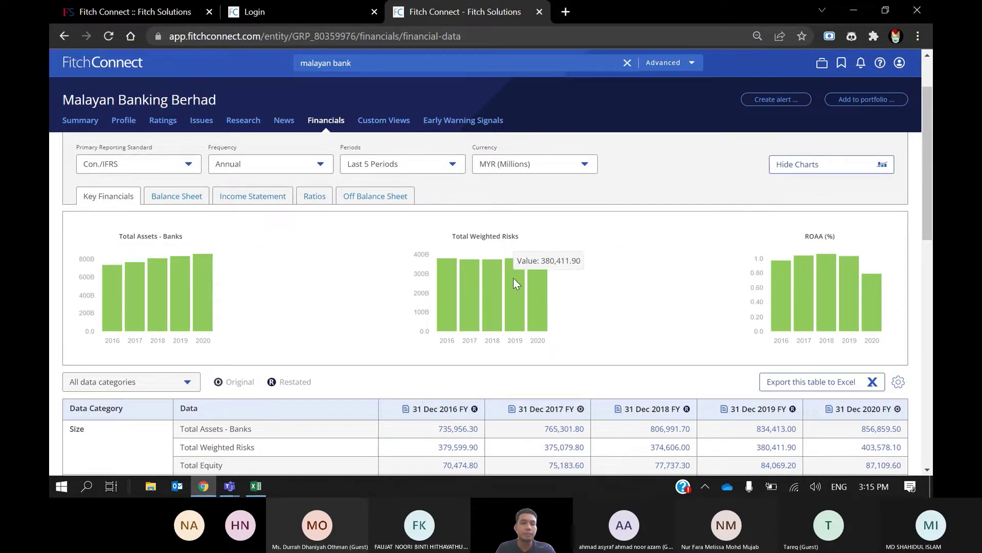
# Set the financial data periods to All and look through the key financials table across every fiscal year.
pyautogui.scroll(1, 514, 277)
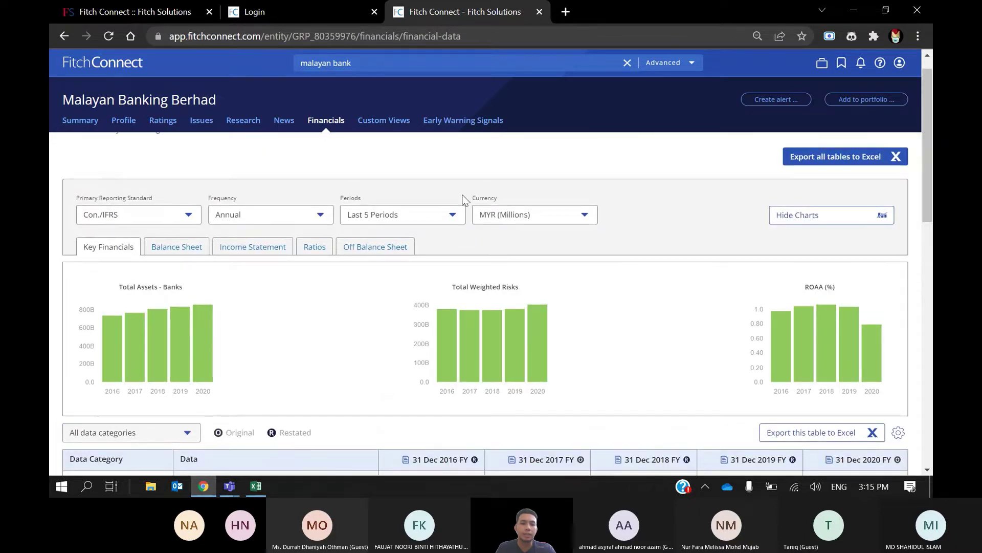
pyautogui.click(450, 224)
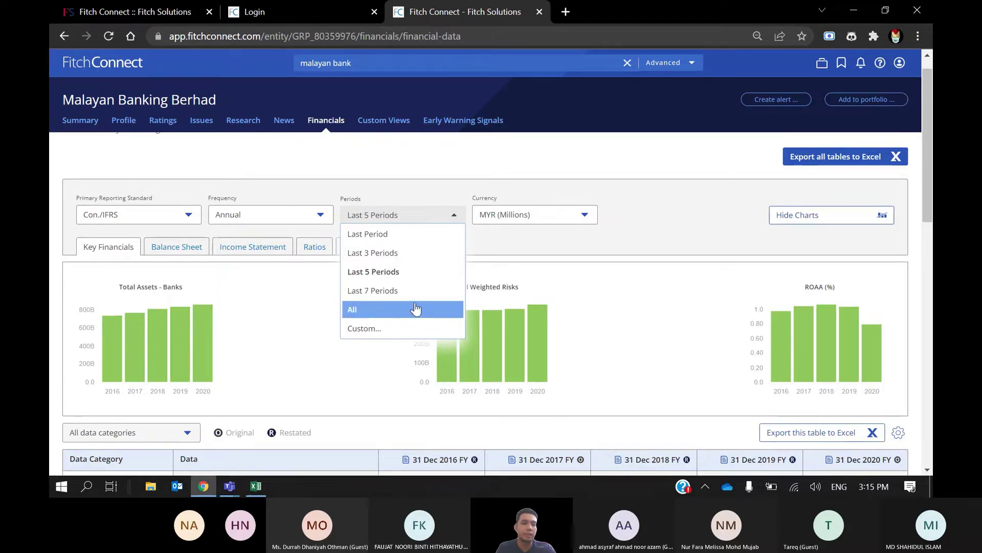
pyautogui.click(414, 309)
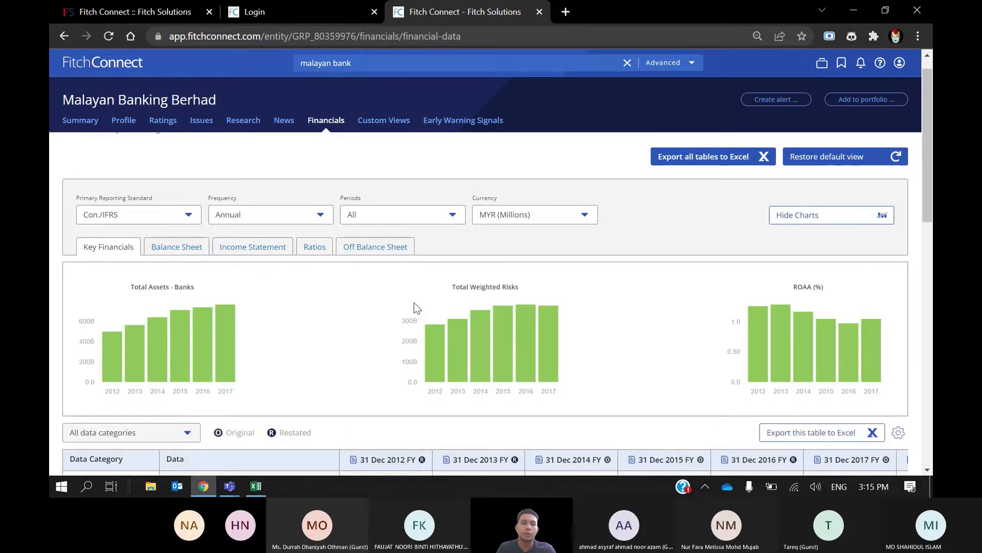
pyautogui.scroll(-2, 414, 303)
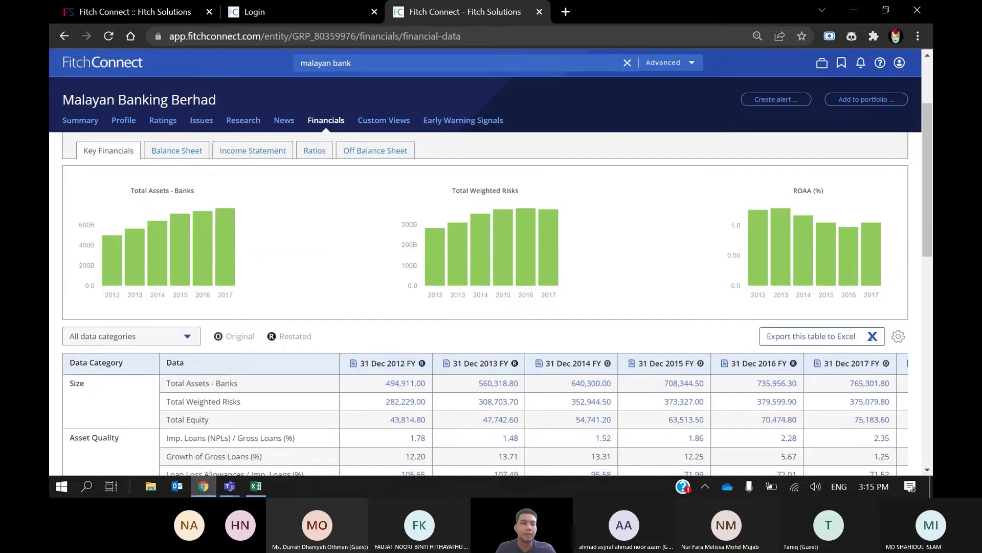
pyautogui.scroll(-2, 400, 394)
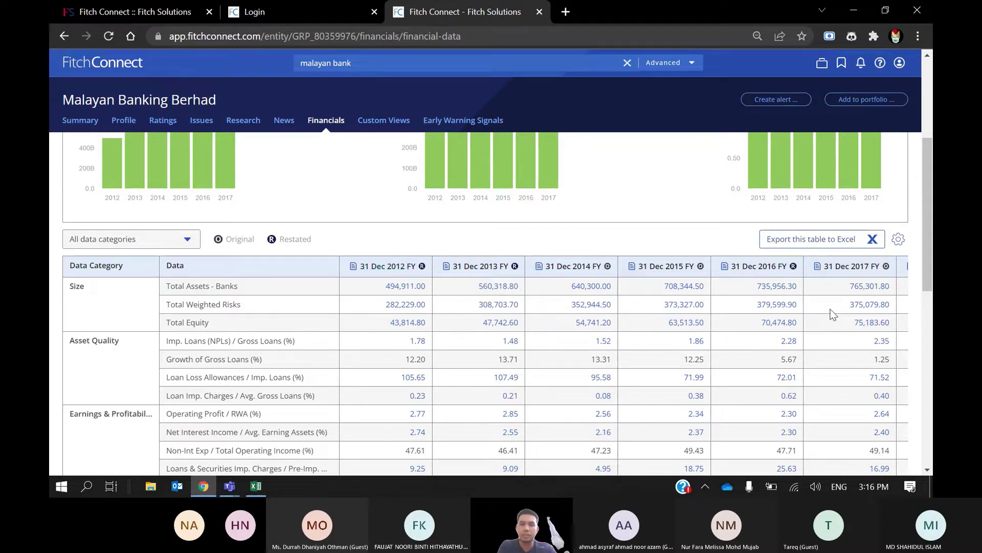
pyautogui.hscroll(2, 832, 313)
pyautogui.hscroll(5, 485, 366)
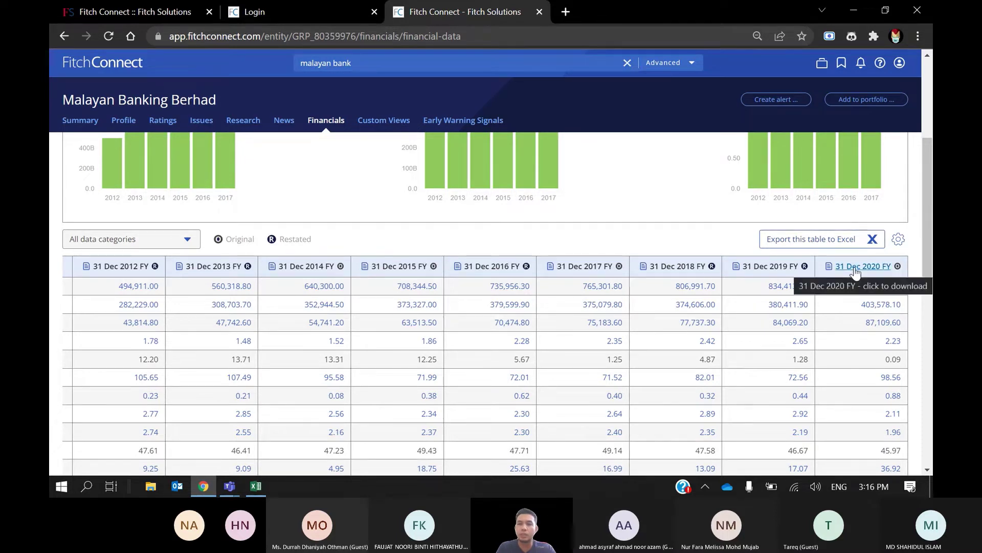
pyautogui.hscroll(-7, 855, 272)
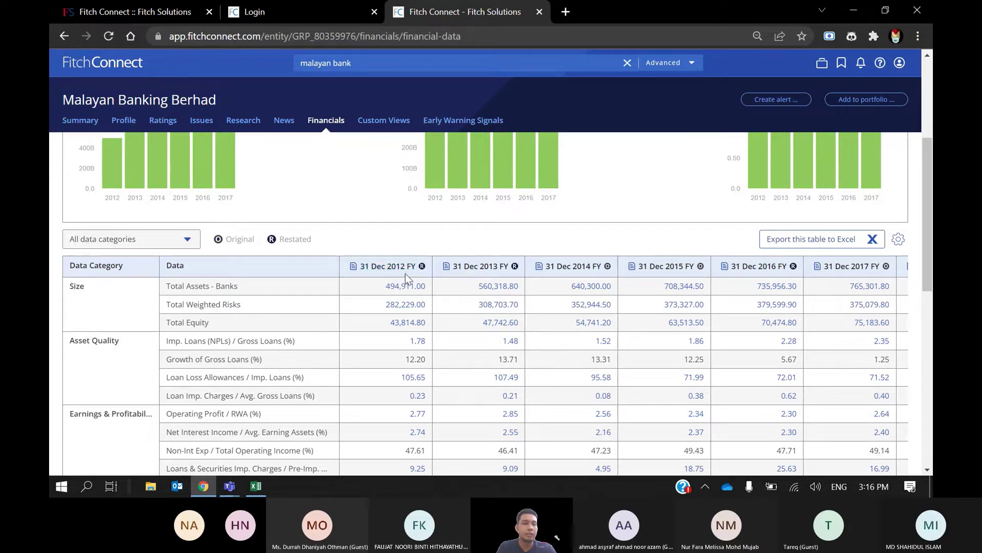
pyautogui.scroll(2, 406, 274)
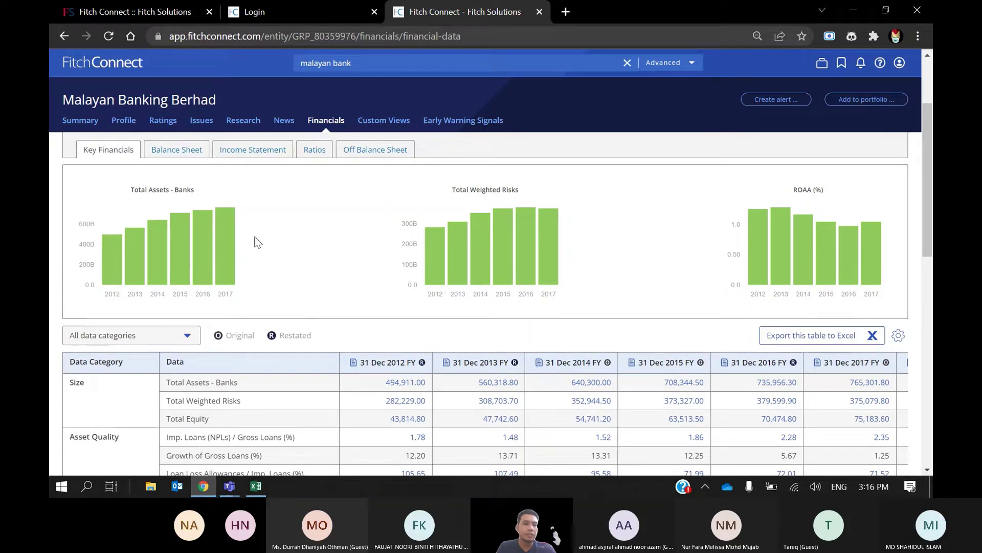
# Open the bank's balance sheet and look through its charts, asset items and fiscal-year columns.
pyautogui.click(178, 156)
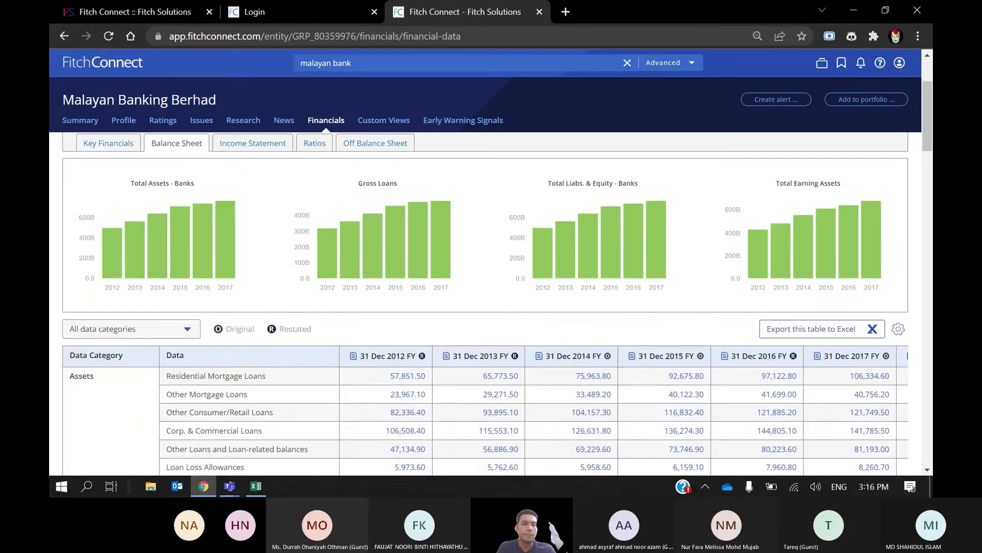
pyautogui.scroll(-2, 179, 157)
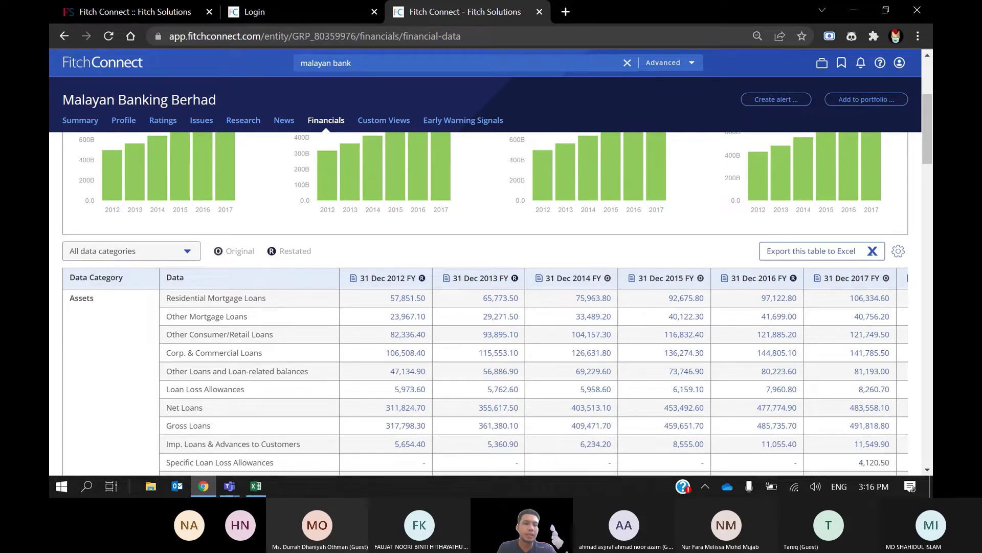
pyautogui.scroll(-6, 534, 302)
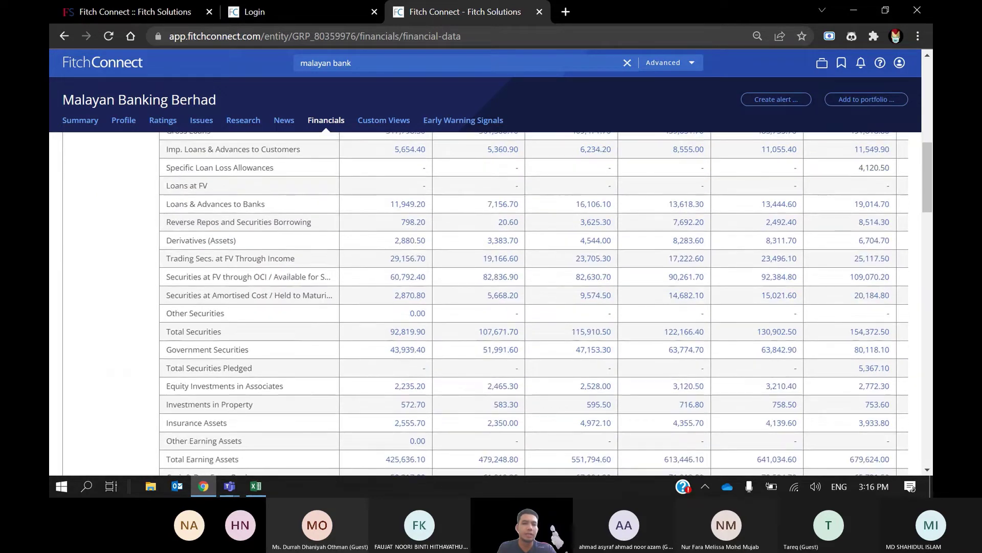
pyautogui.scroll(5, 483, 304)
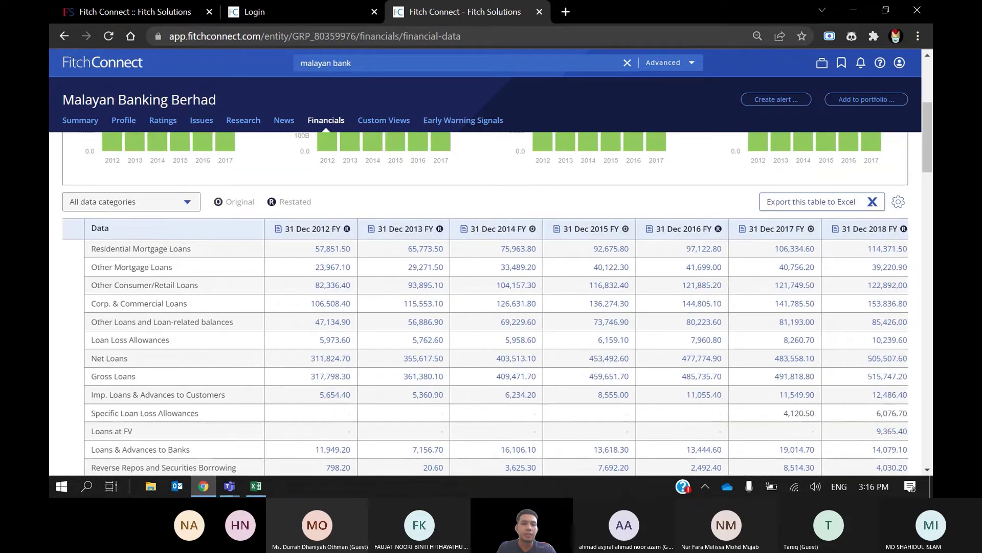
pyautogui.hscroll(2, 485, 347)
pyautogui.hscroll(2, 486, 347)
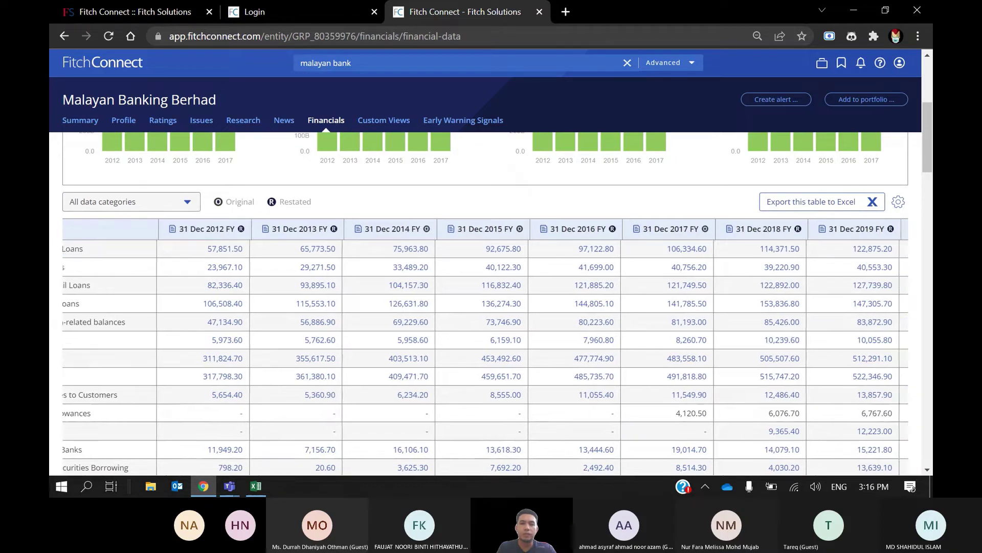
pyautogui.hscroll(-4, 486, 347)
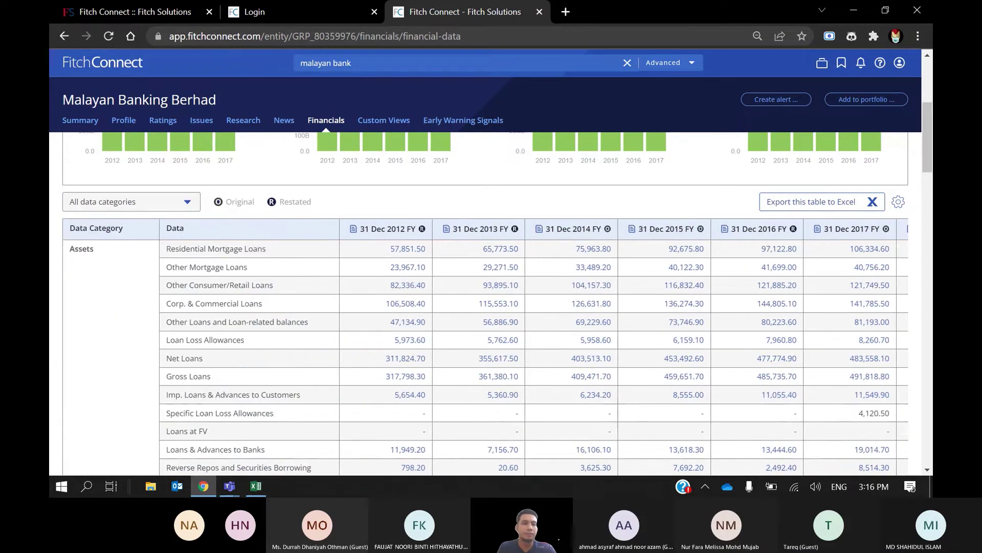
pyautogui.scroll(4, 486, 347)
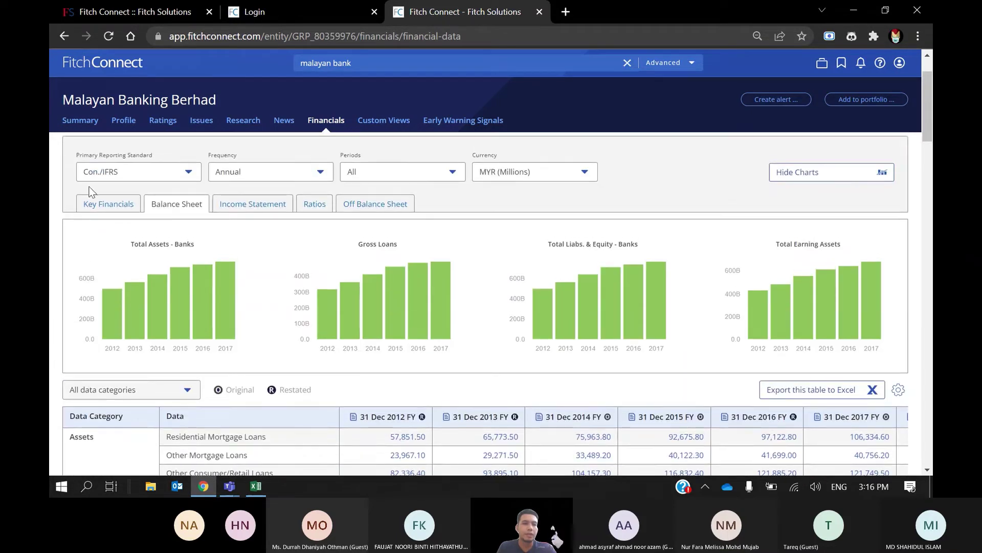
# Open the bank's income statement and look over its charts and income and expense items.
pyautogui.click(243, 201)
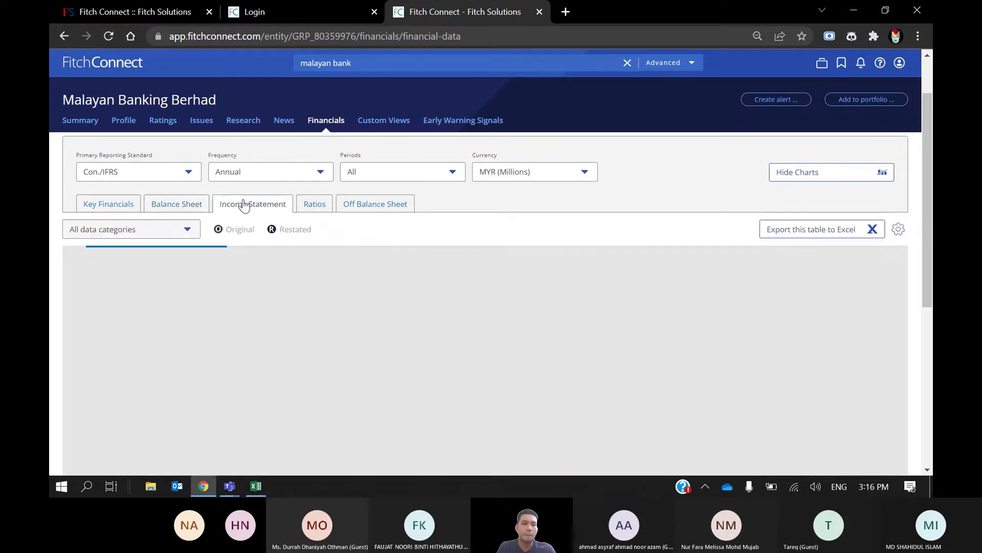
pyautogui.scroll(-3, 318, 143)
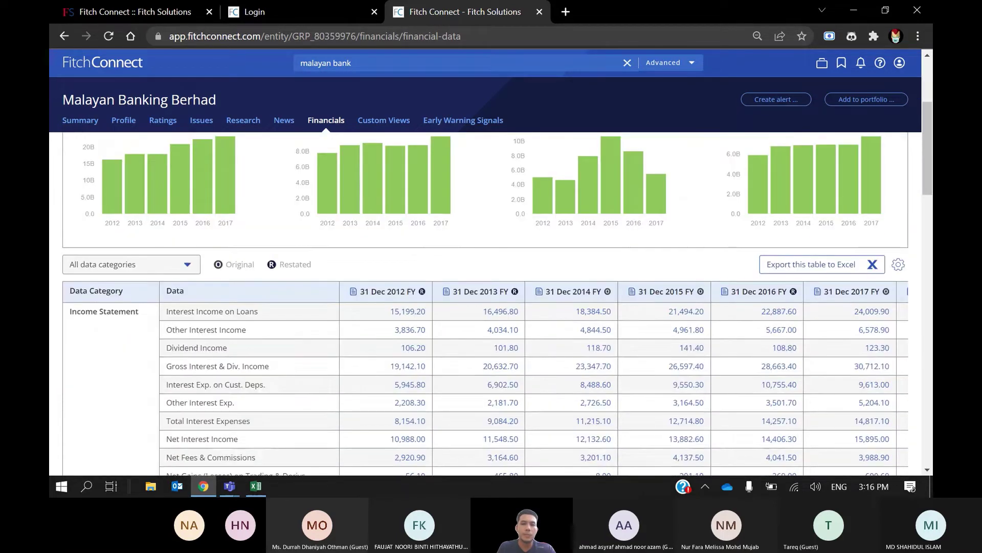
pyautogui.scroll(1, 285, 282)
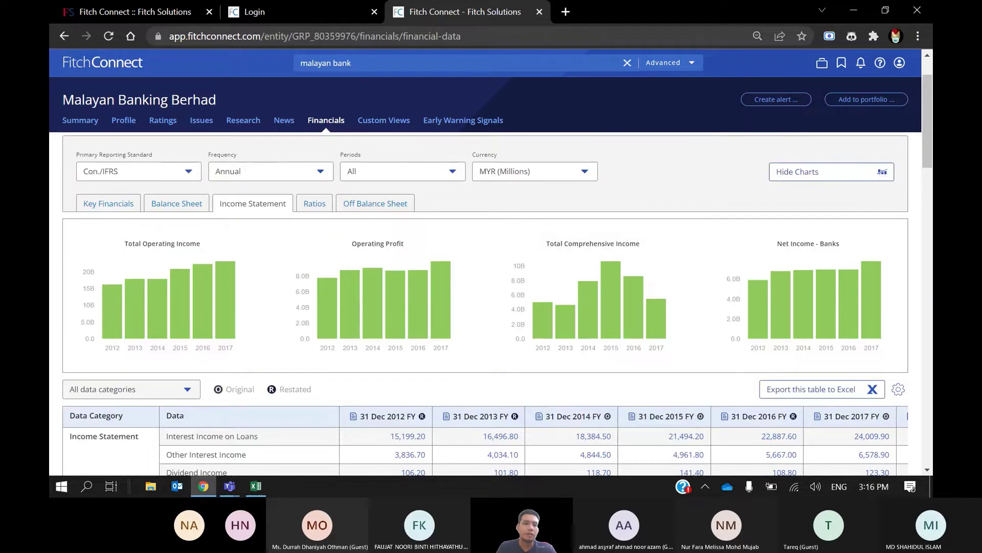
# View the bank's financial ratios and its off-balance-sheet data.
pyautogui.click(328, 209)
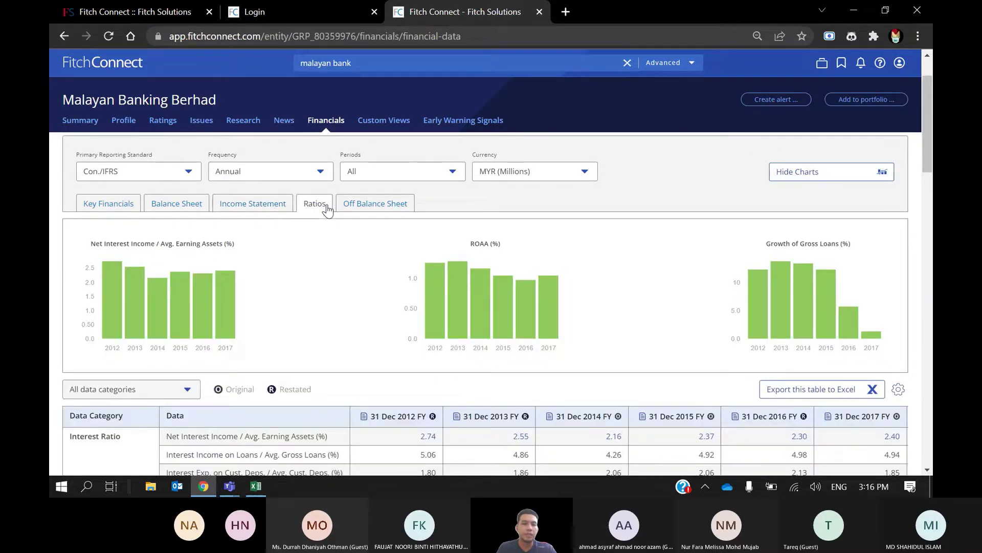
pyautogui.scroll(-1, 327, 210)
pyautogui.scroll(1, 389, 204)
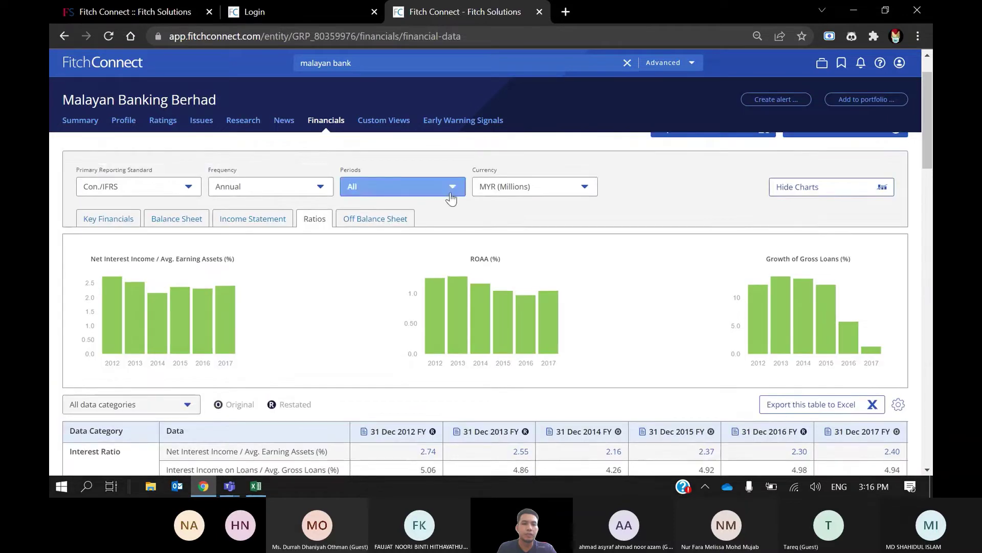
pyautogui.click(395, 221)
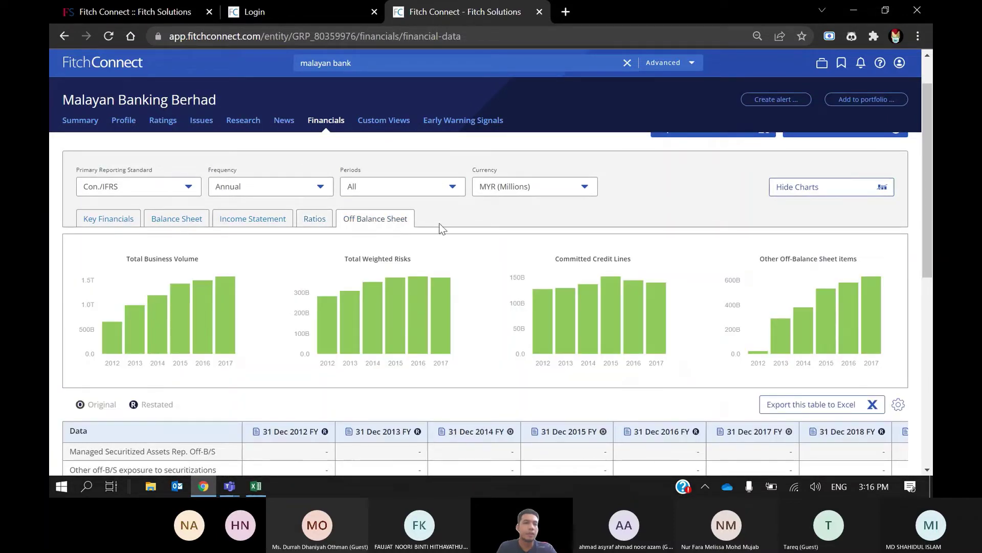
pyautogui.scroll(1, 442, 229)
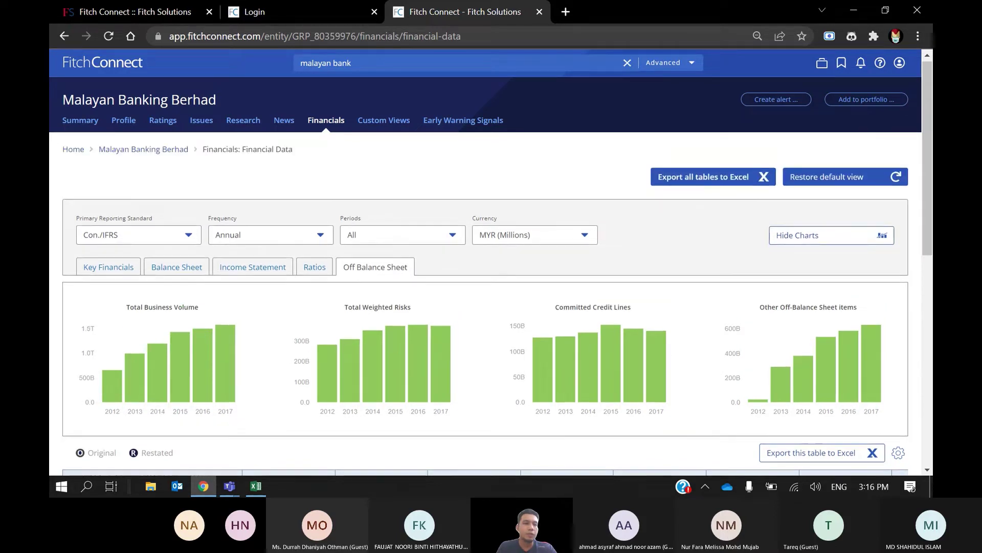
# Review the available primary reporting standard and frequency options, keeping Con./IFRS and Annual selected.
pyautogui.click(196, 239)
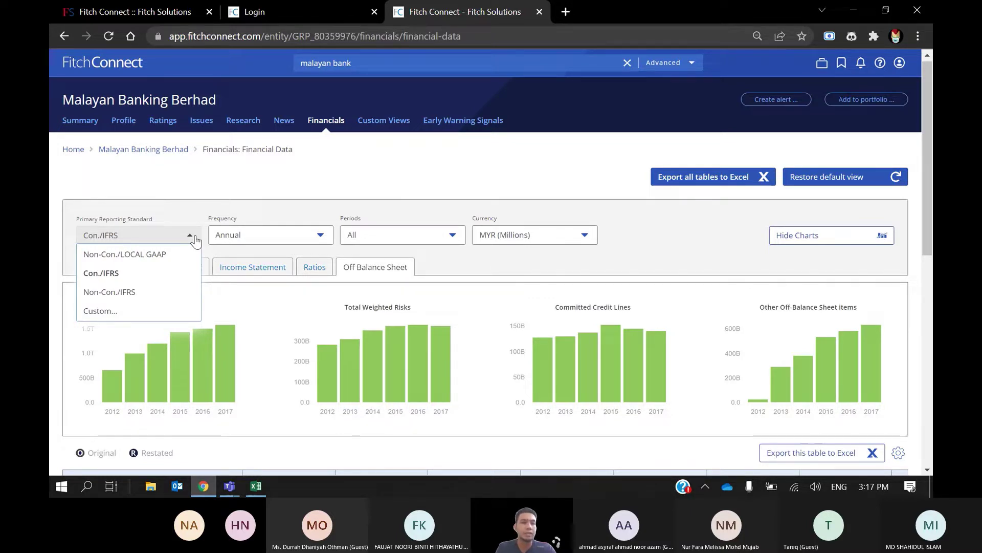
pyautogui.click(195, 238)
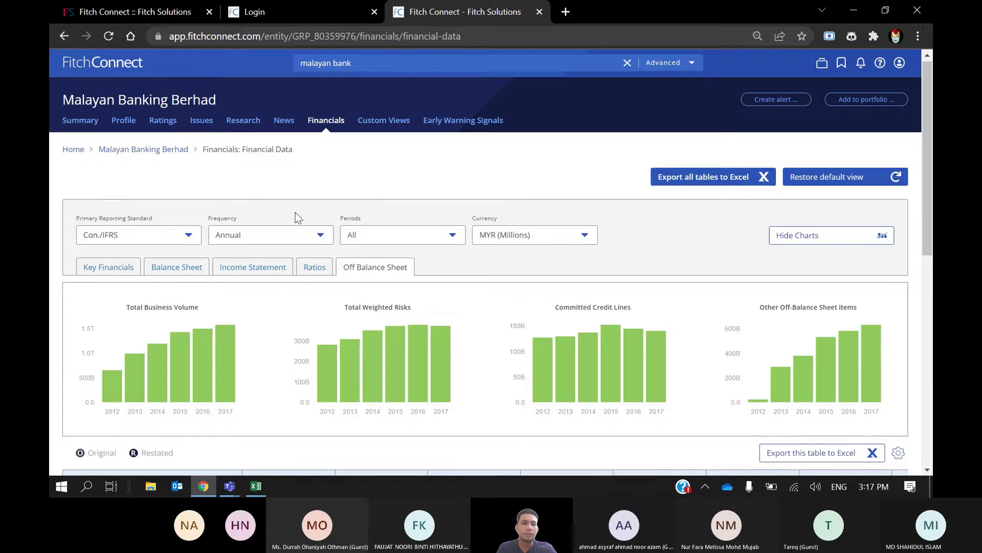
pyautogui.click(296, 237)
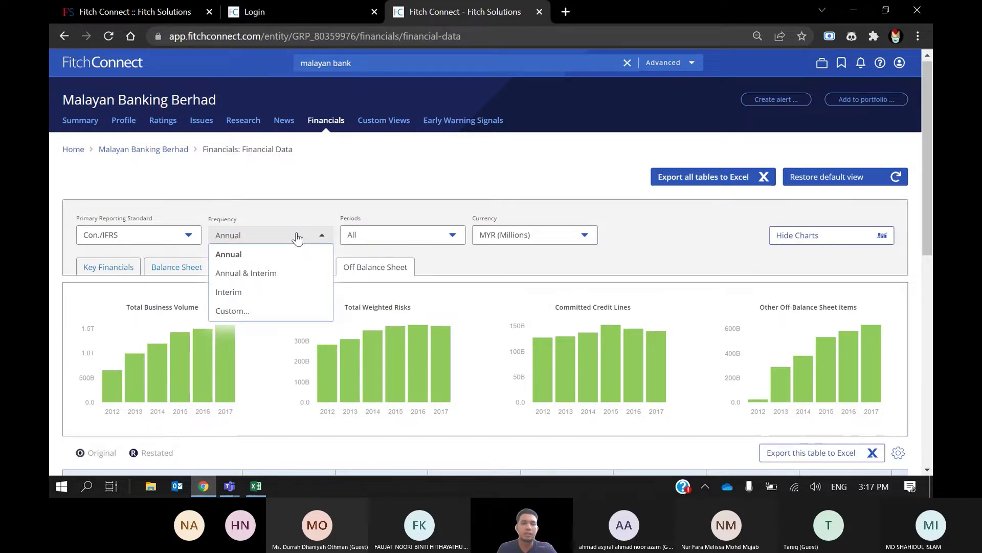
pyautogui.click(500, 270)
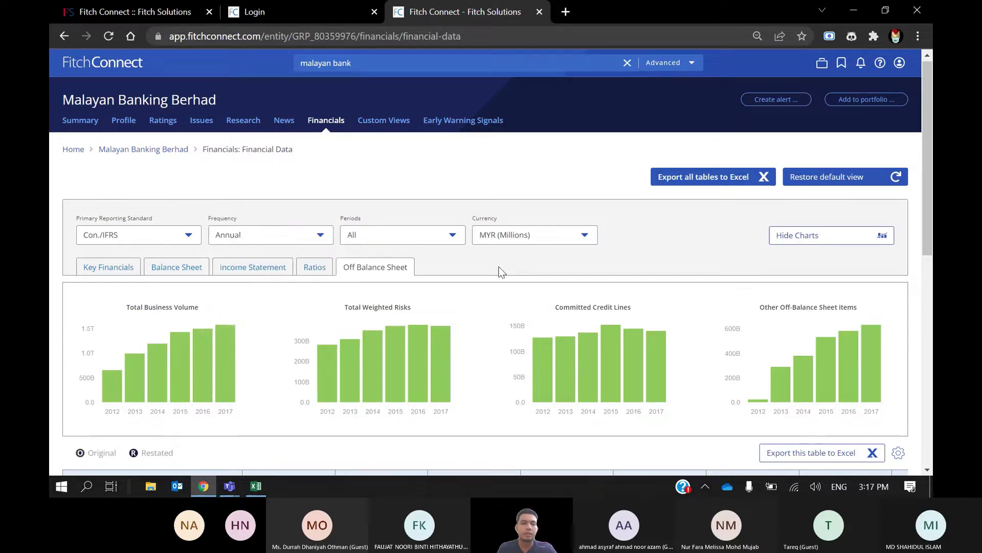
pyautogui.scroll(-1, 500, 270)
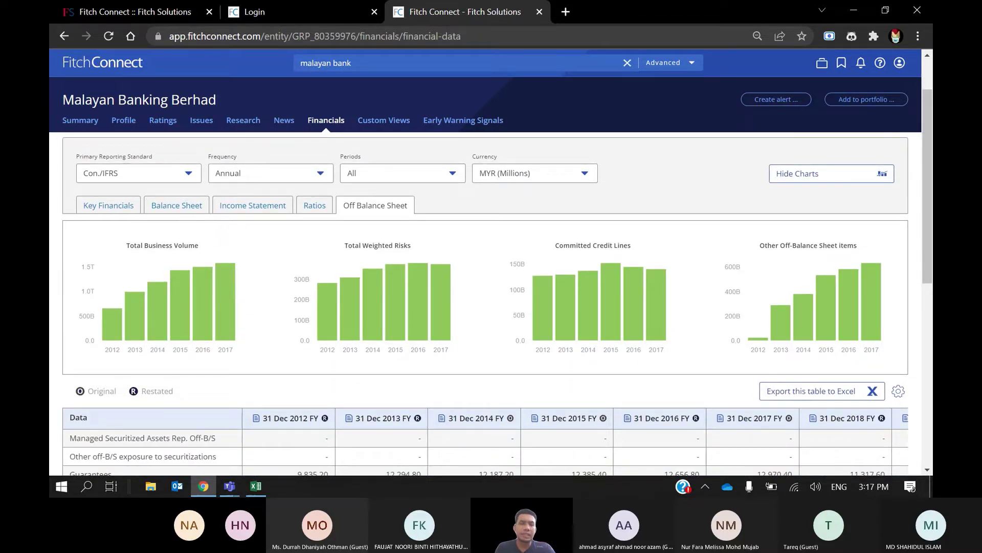
# Export all of the bank's financial tables to Excel and open the downloaded workbook.
pyautogui.scroll(1, 500, 270)
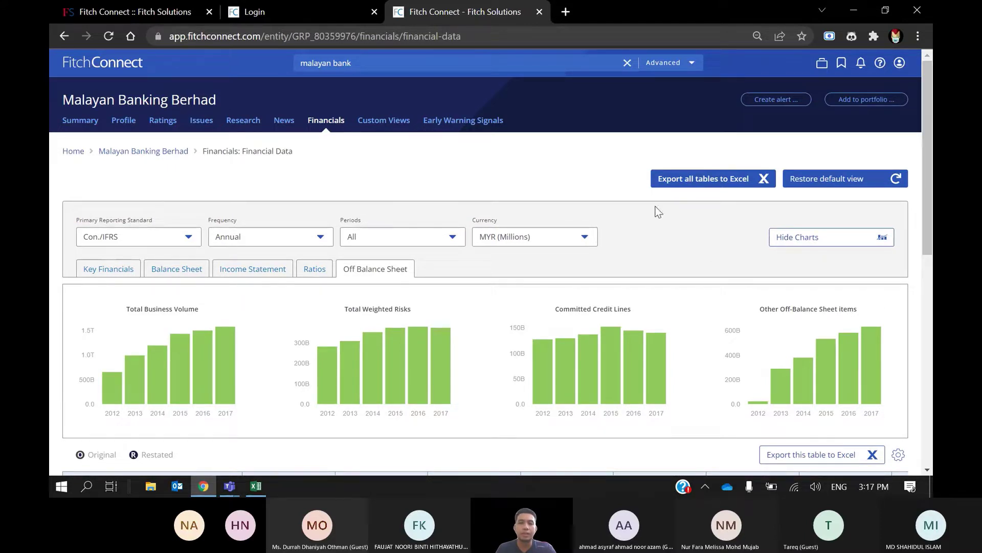
pyautogui.click(722, 184)
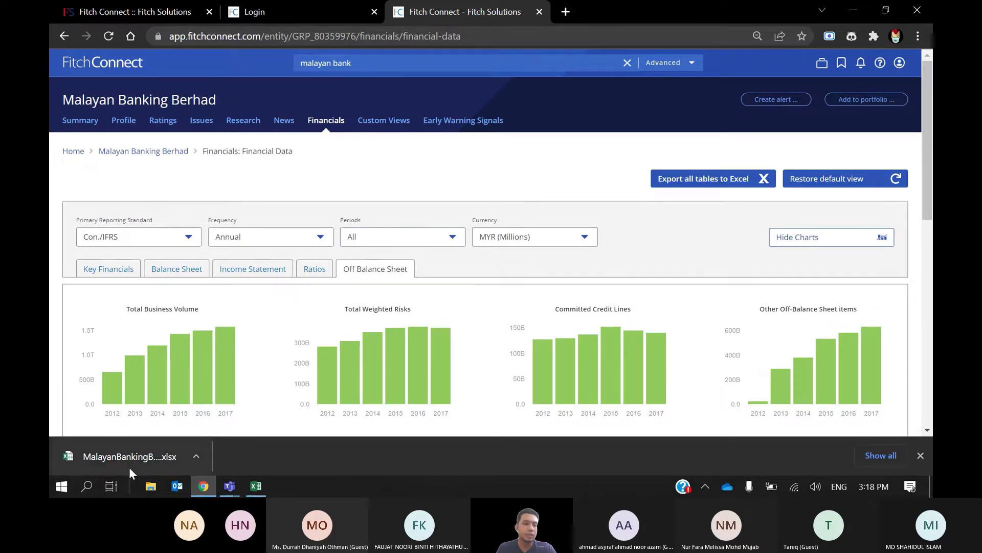
pyautogui.click(120, 455)
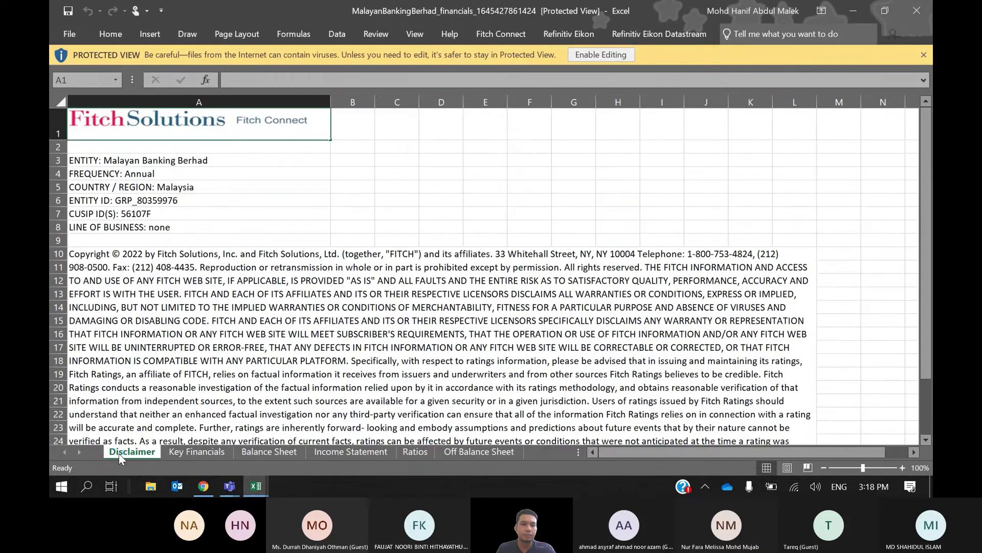
# Look through the exported workbook's Key Financials, Balance Sheet, Income Statement, Ratios and Off Balance Sheet sheets.
pyautogui.click(201, 455)
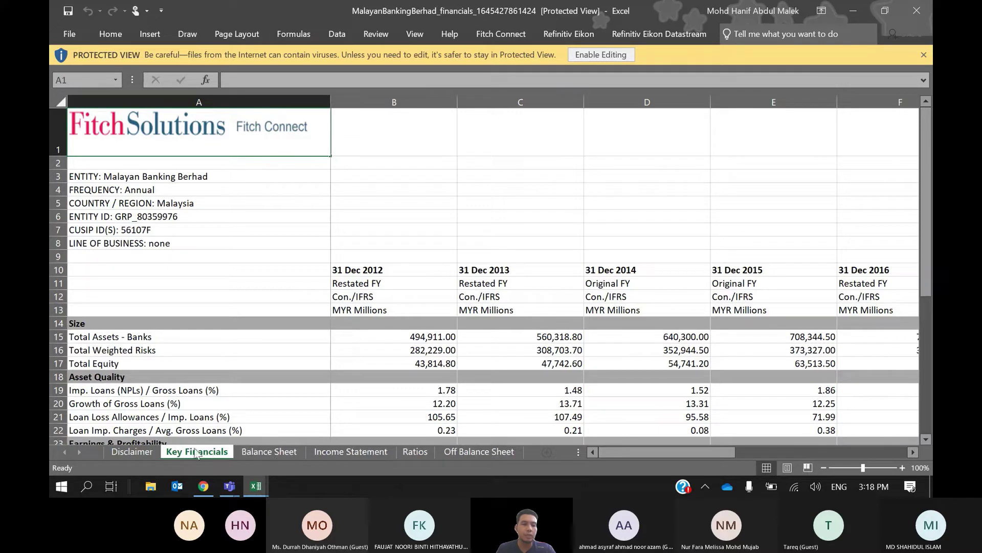
pyautogui.click(272, 454)
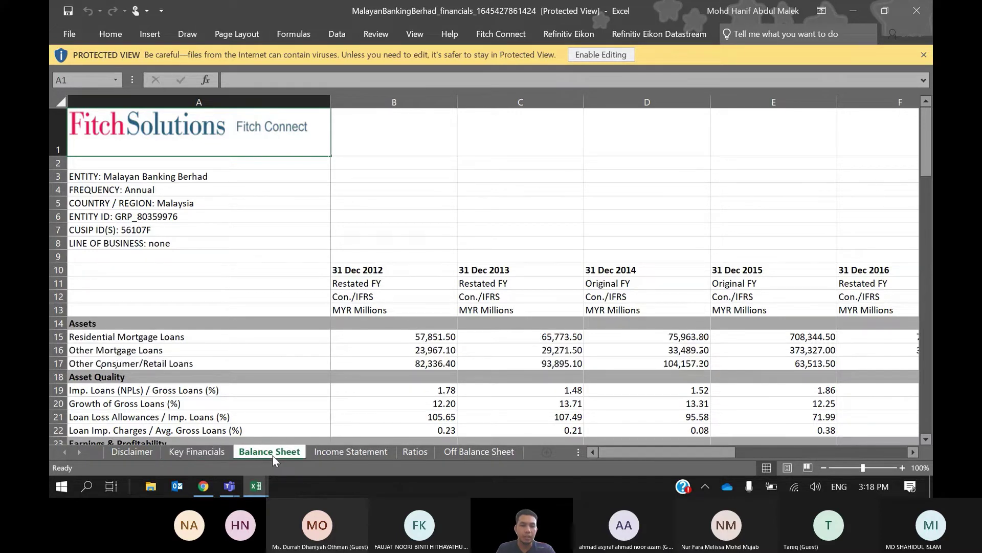
pyautogui.click(333, 455)
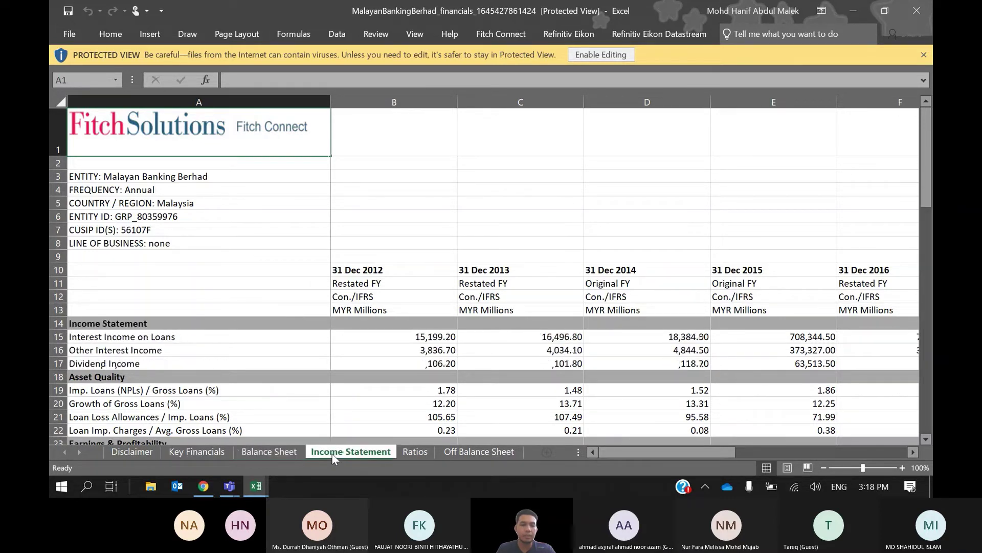
pyautogui.click(428, 451)
pyautogui.click(478, 450)
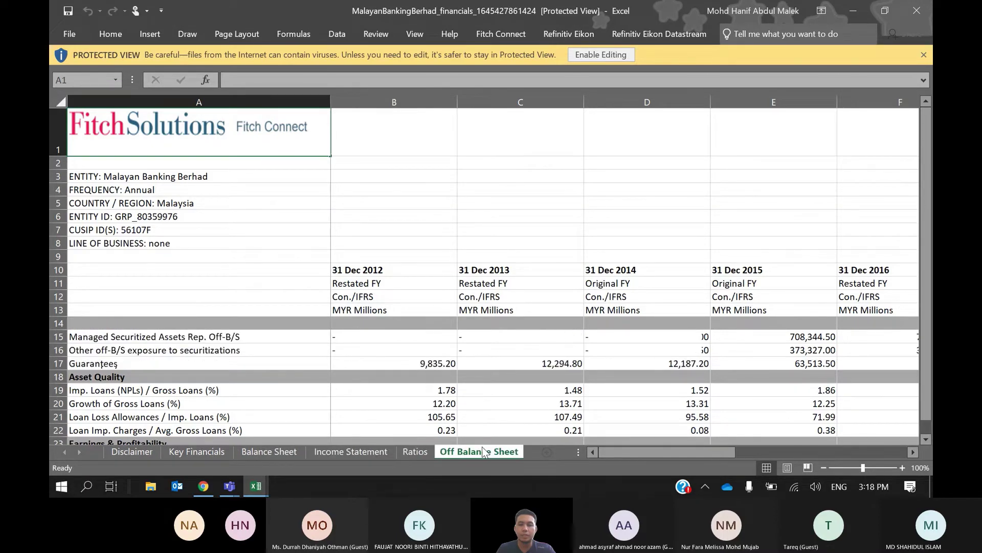
pyautogui.click(824, 468)
pyautogui.click(824, 467)
pyautogui.click(824, 468)
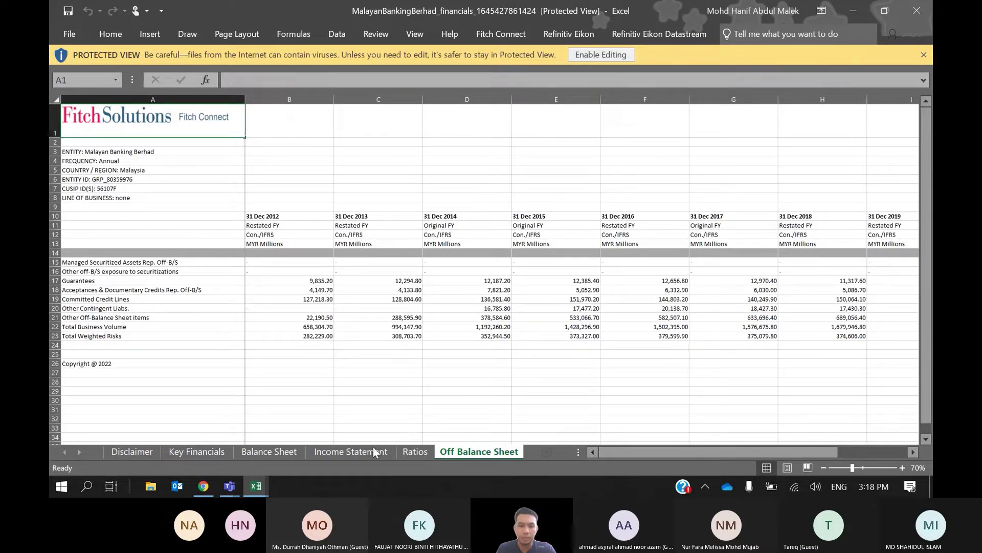
# Review the Income Statement sheet's line items and yearly columns at 70% zoom.
pyautogui.click(359, 453)
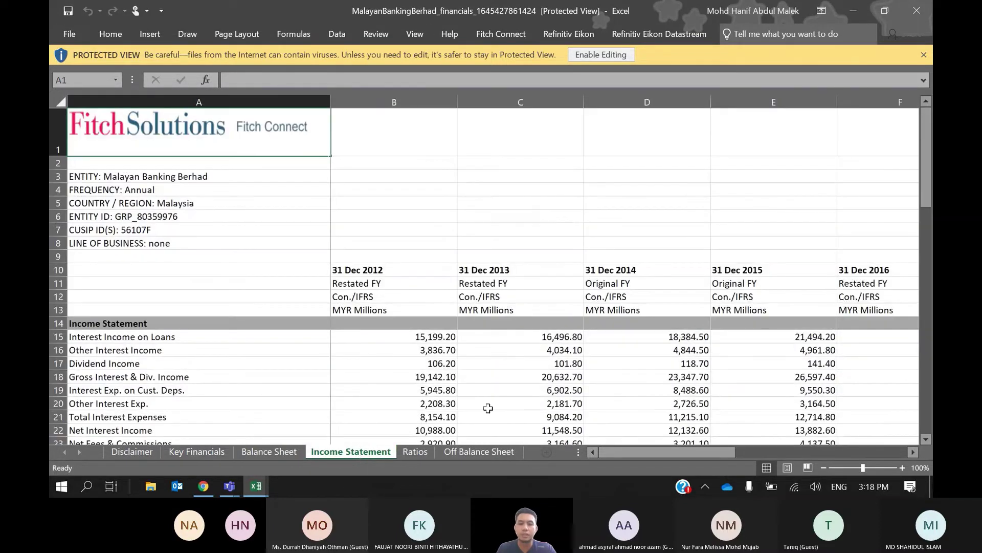
pyautogui.click(820, 468)
pyautogui.click(820, 468)
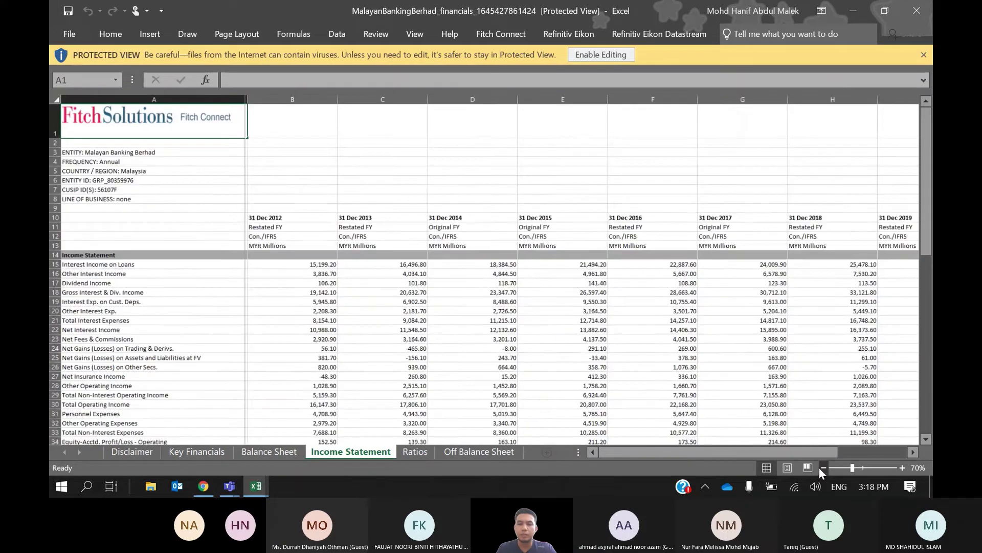
pyautogui.click(820, 468)
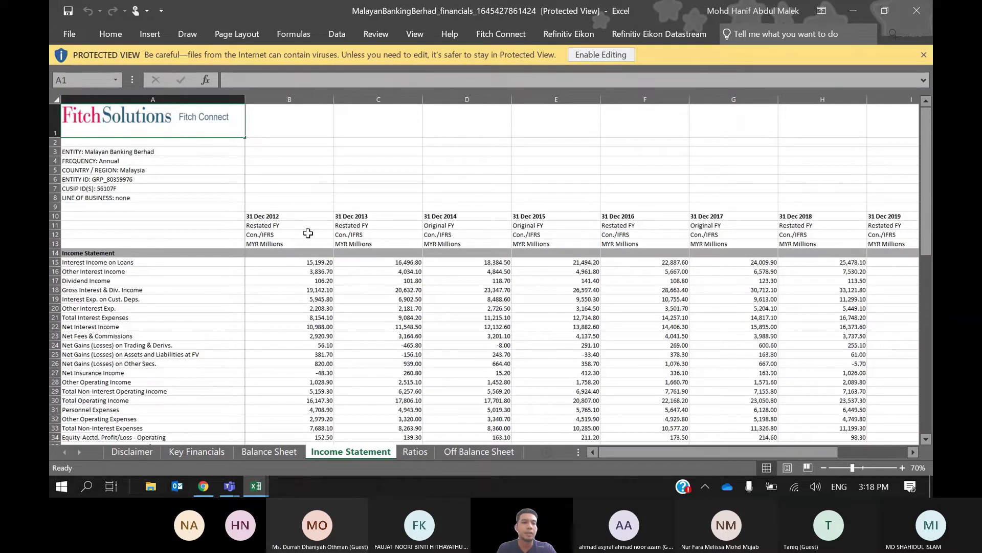
pyautogui.click(298, 218)
pyautogui.scroll(-2, 298, 219)
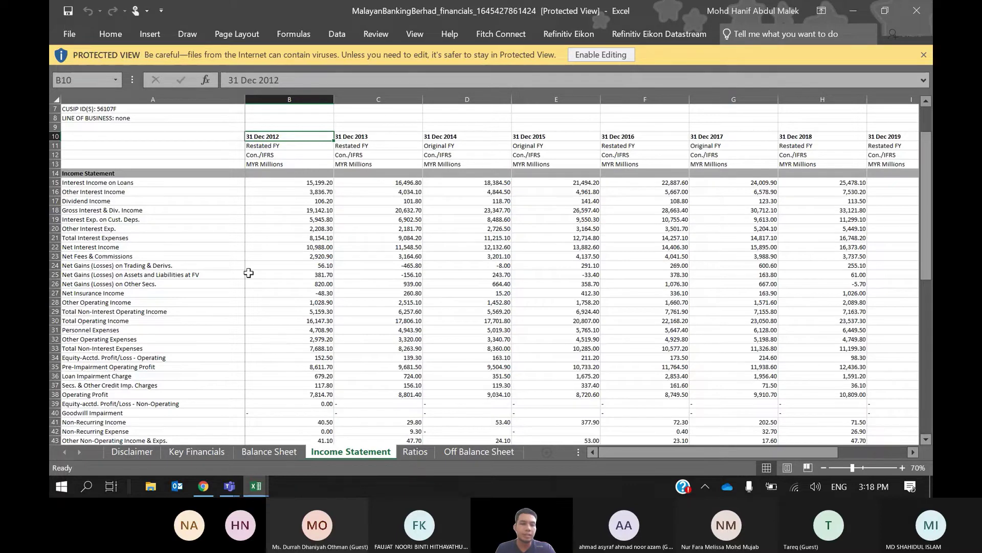
# Review the Balance Sheet sheet's asset items and fiscal-year columns at 60% zoom.
pyautogui.click(269, 451)
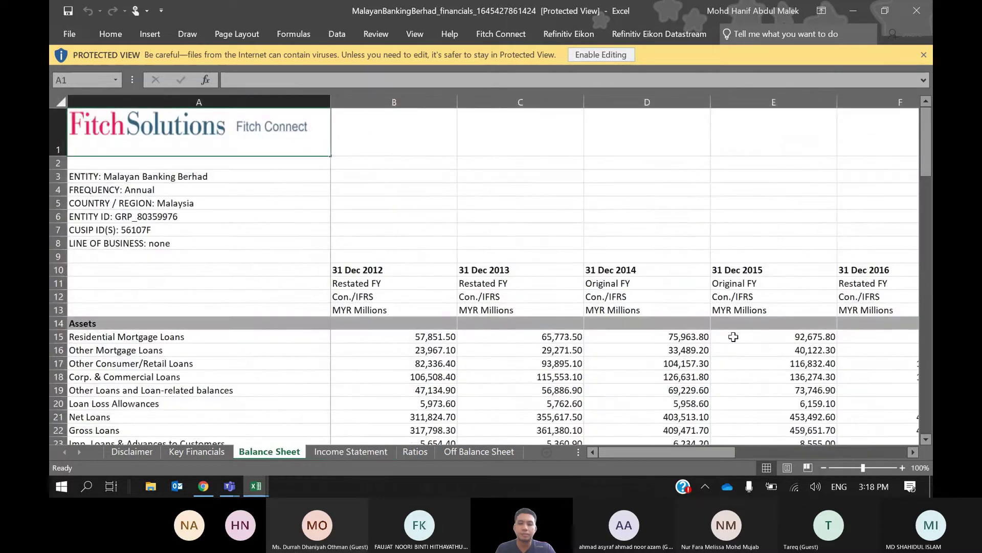
pyautogui.click(823, 468)
pyautogui.click(824, 467)
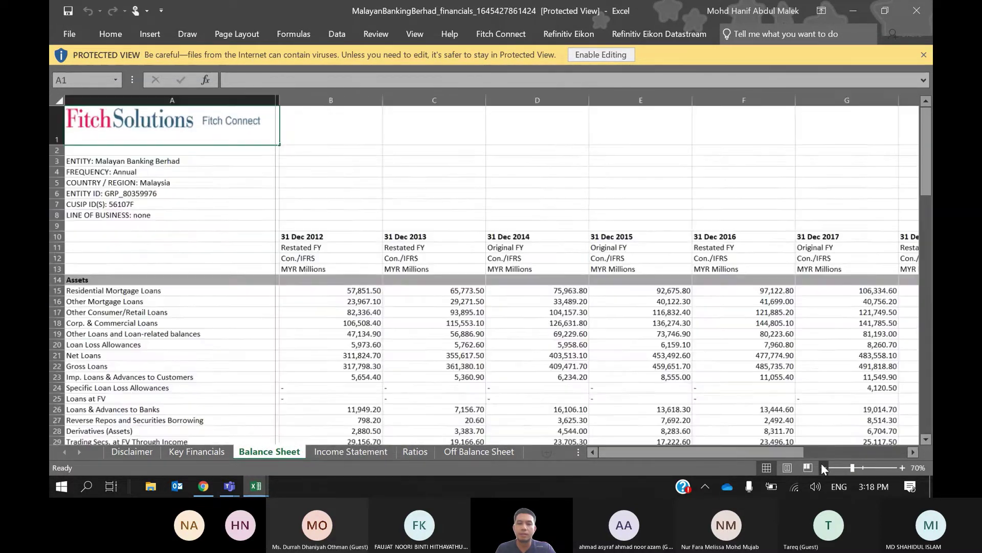
pyautogui.click(823, 467)
pyautogui.click(823, 467)
pyautogui.click(783, 387)
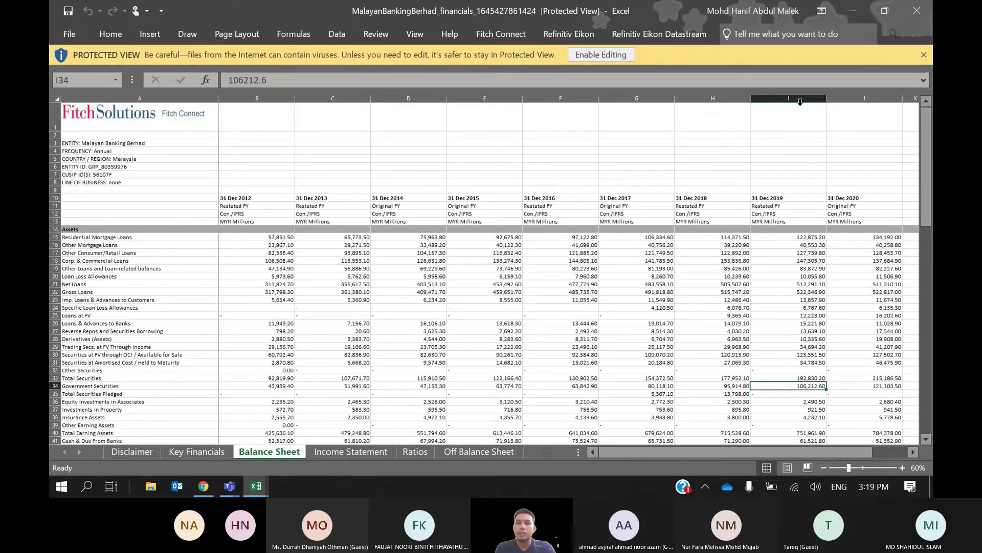
pyautogui.click(690, 212)
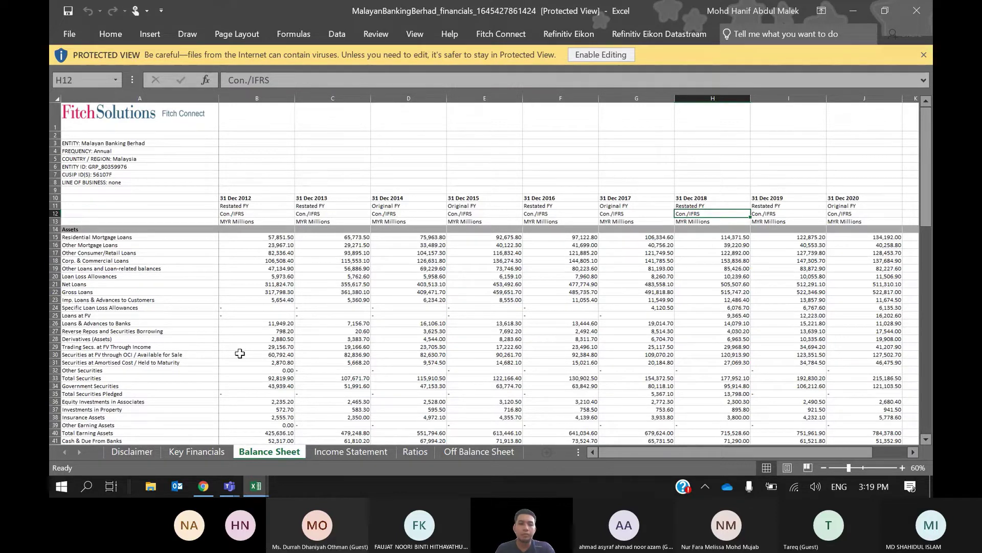
# Minimize the exported workbook, switch back to Fitch Connect in the browser and search for "cimb".
pyautogui.click(851, 12)
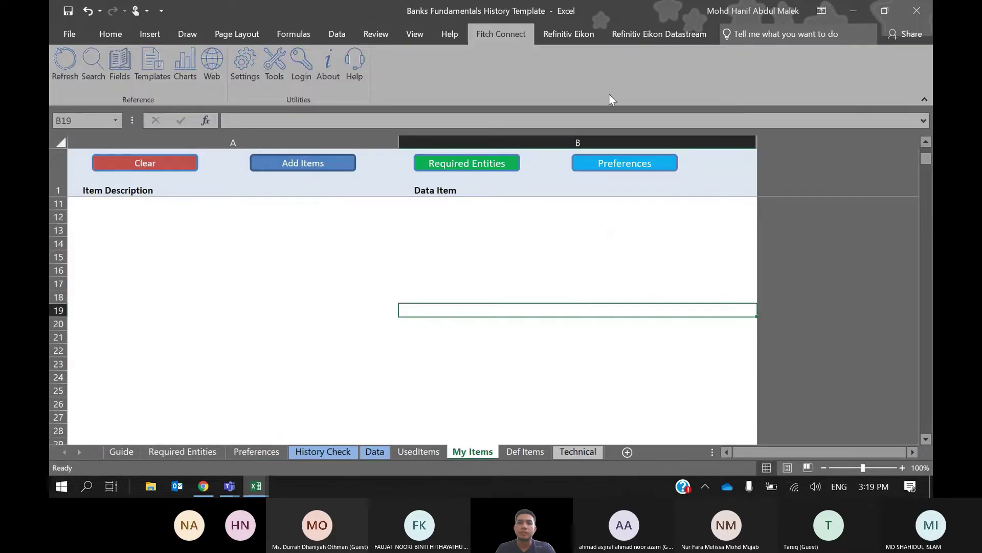
pyautogui.click(204, 486)
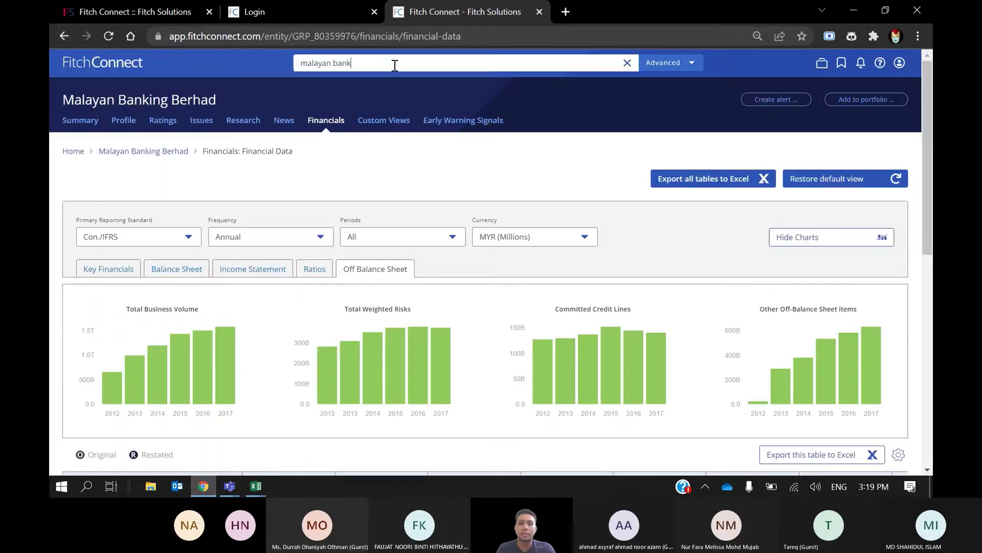
pyautogui.press('BackSpace')
pyautogui.press('BackSpace')
pyautogui.press('BackSpace')
pyautogui.press('BackSpace')
pyautogui.press('BackSpace')
pyautogui.press('BackSpace')
pyautogui.press('BackSpace')
pyautogui.press('BackSpace')
pyautogui.press('BackSpace')
pyautogui.press('BackSpace')
pyautogui.press('BackSpace')
pyautogui.press('BackSpace')
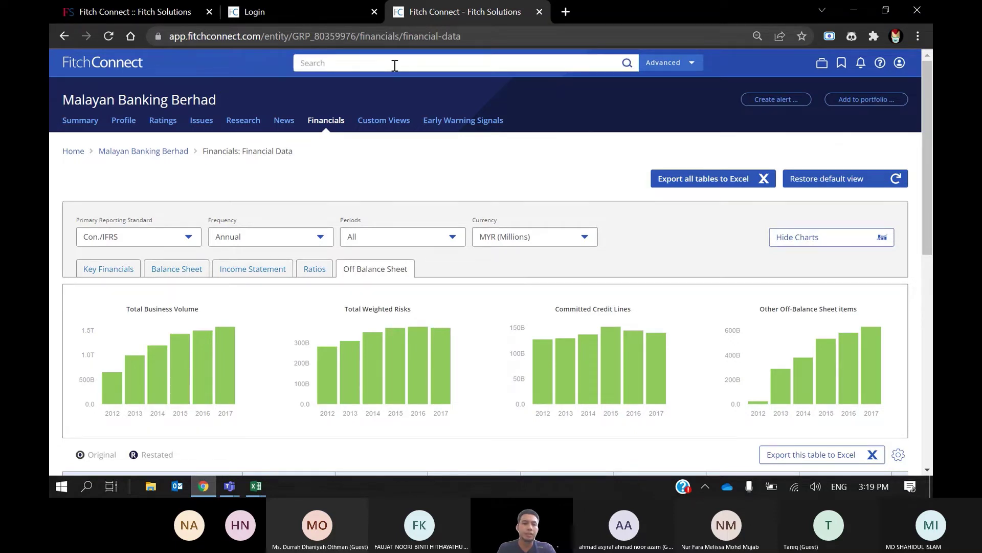
pyautogui.write('cimb')
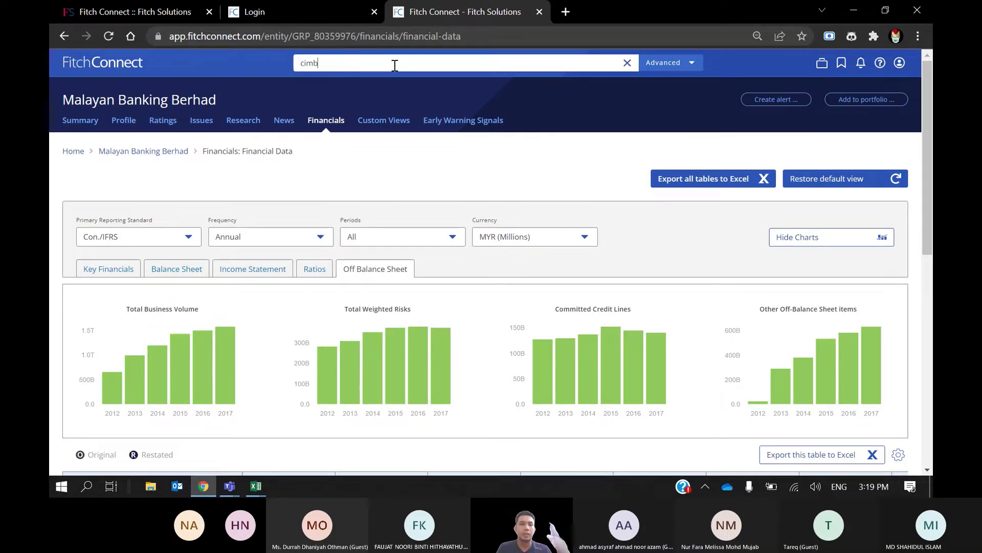
pyautogui.press('Return')
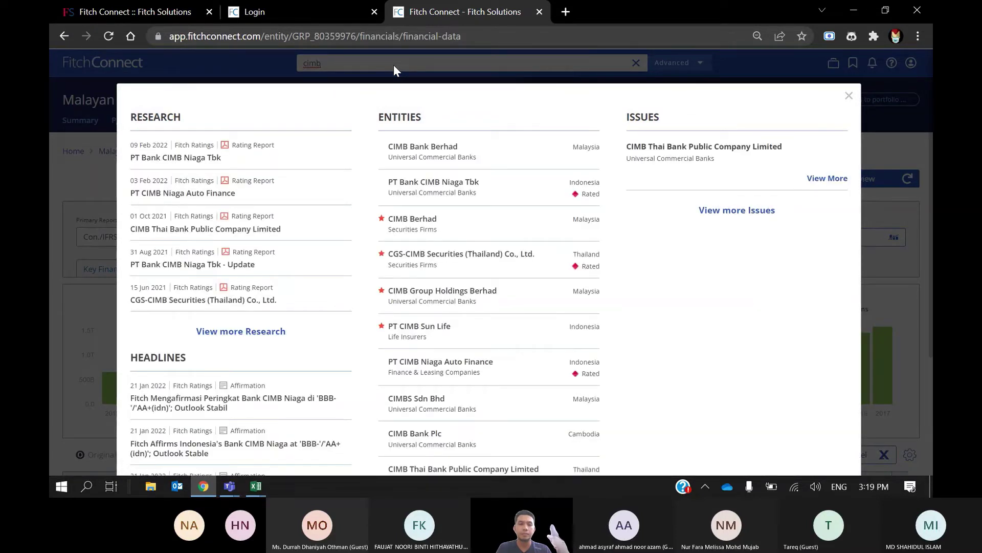
# Refine the search to "cimb islamic", look through the matching research, entities and issues, and close the results.
pyautogui.write('islamic')
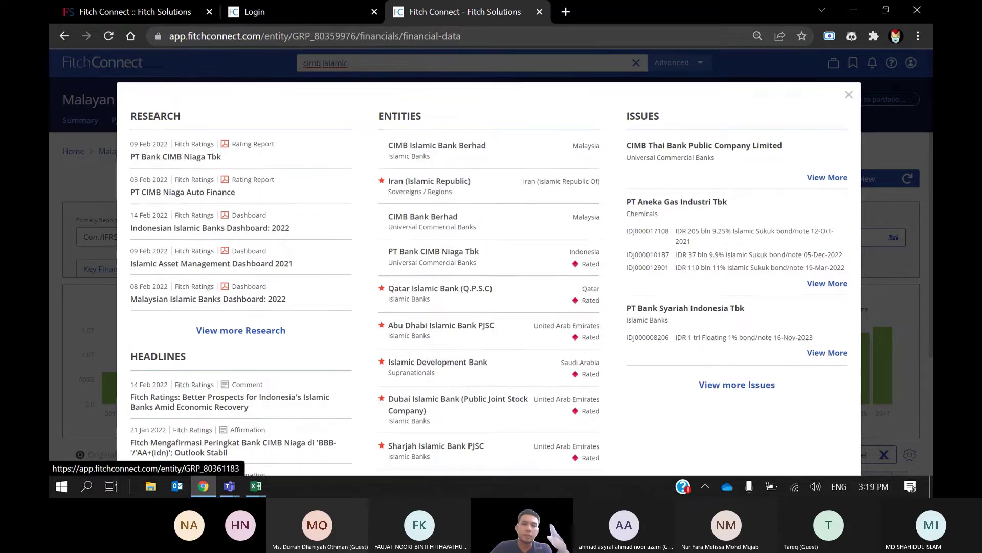
pyautogui.scroll(-2, 490, 340)
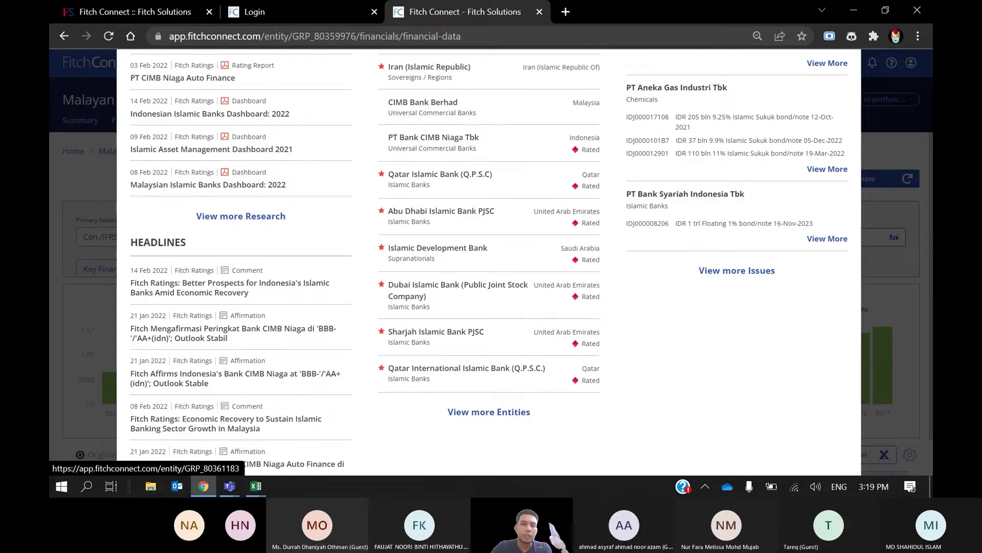
pyautogui.scroll(3, 640, 289)
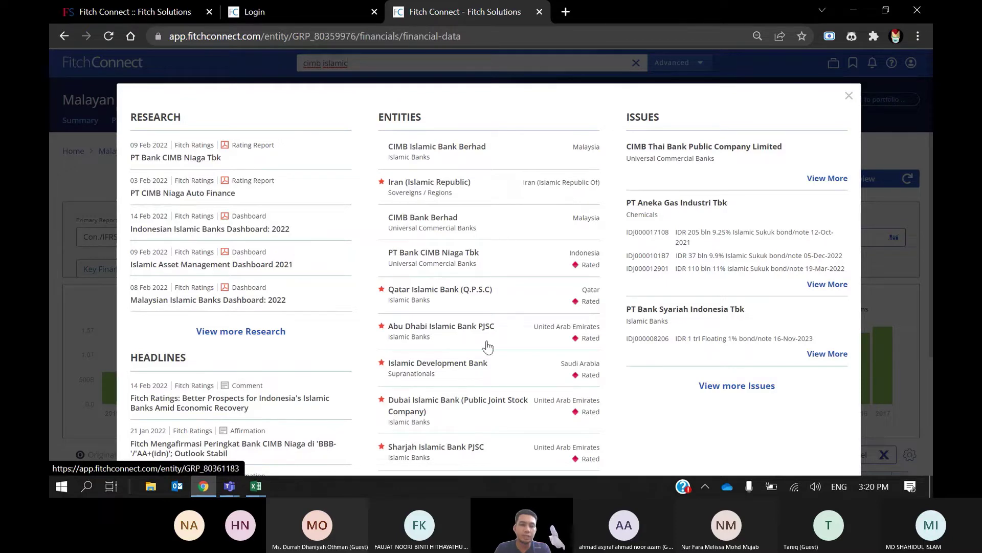
pyautogui.scroll(-3, 488, 260)
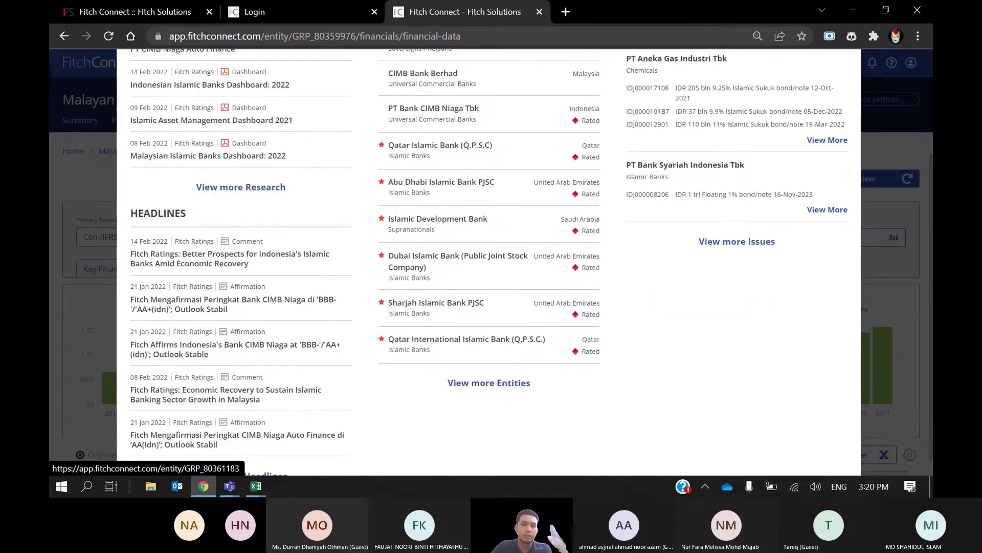
pyautogui.scroll(5, 489, 261)
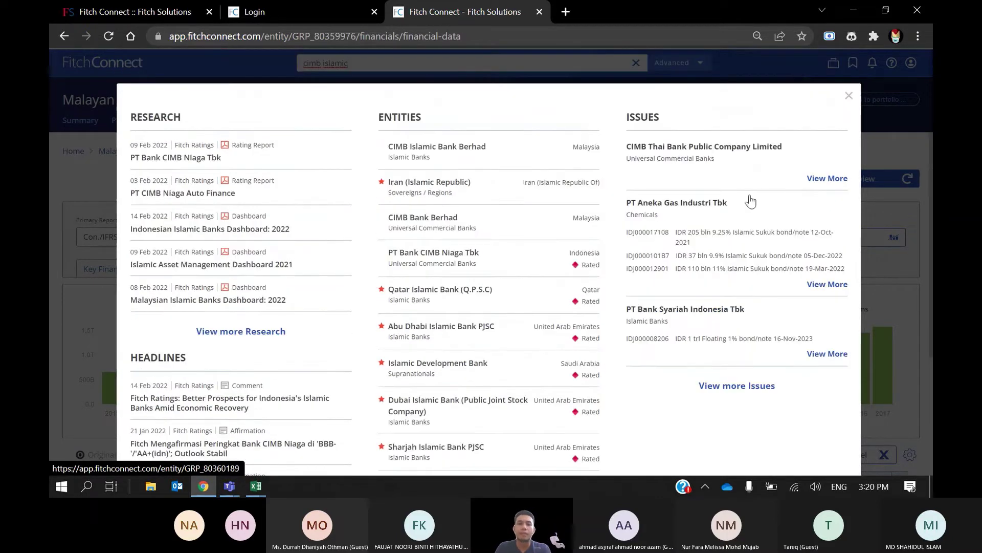
pyautogui.click(847, 97)
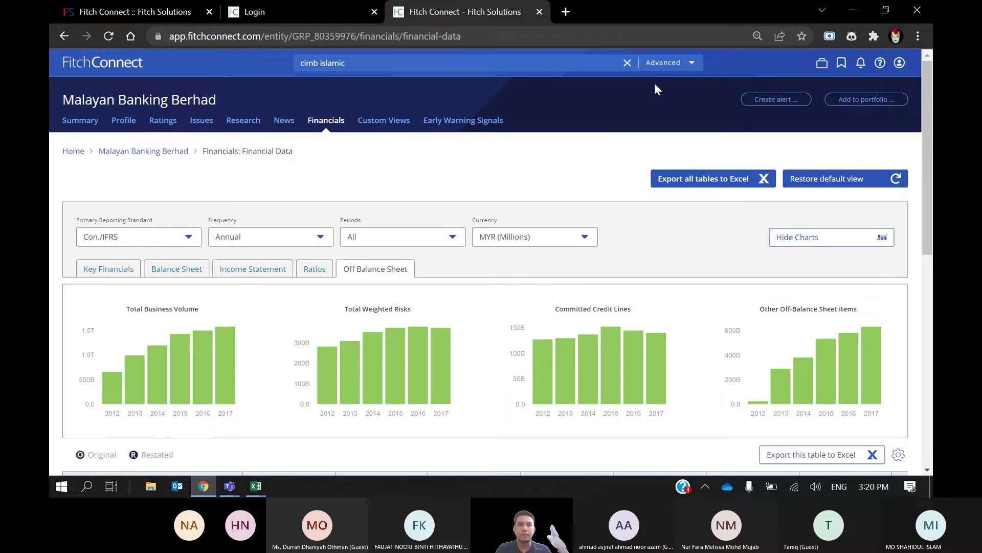
# Clear the search text and open the advanced search for Entities.
pyautogui.click(597, 62)
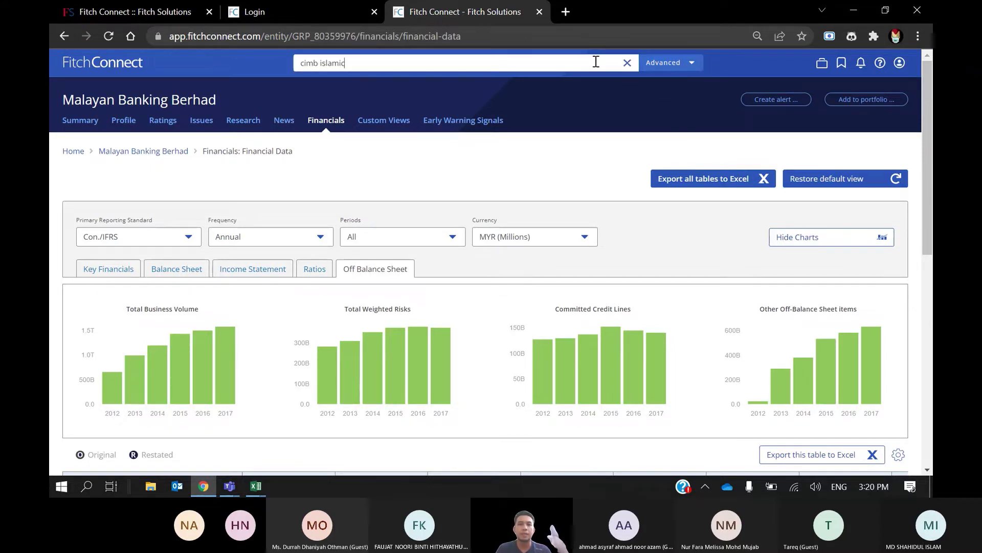
pyautogui.click(627, 63)
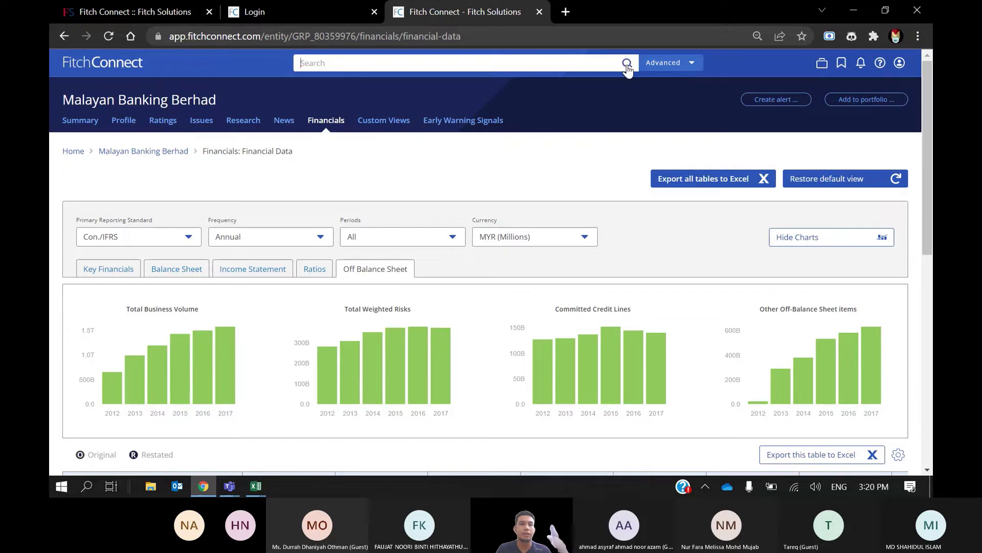
pyautogui.click(667, 71)
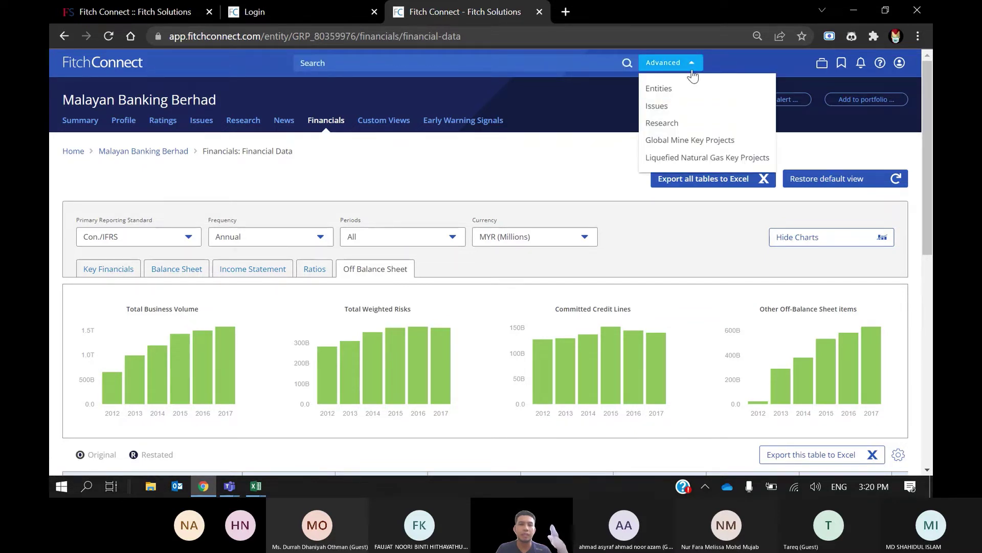
pyautogui.click(659, 89)
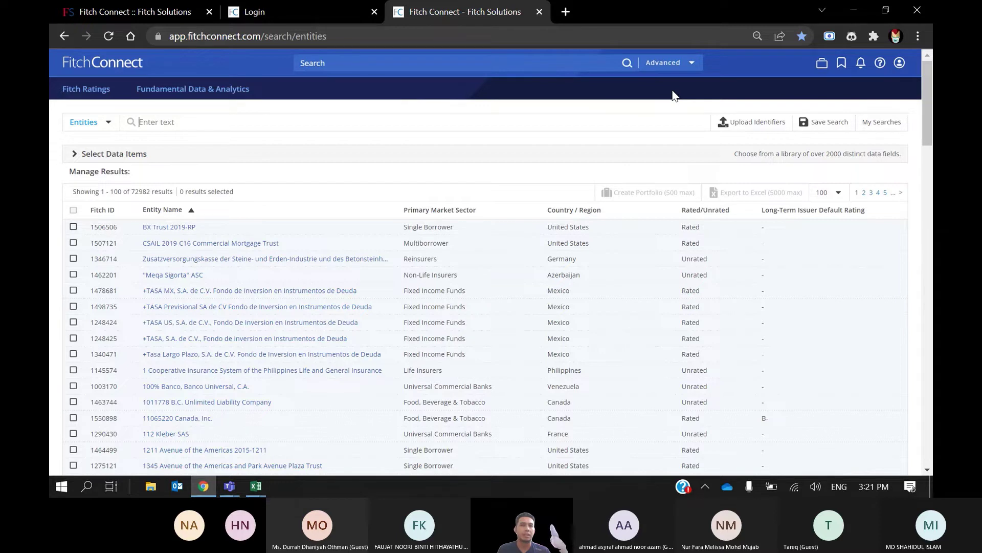
# Expand the data item selection, look through the Banks sector's subcategories, and filter the entities by Islamic Banks.
pyautogui.click(76, 162)
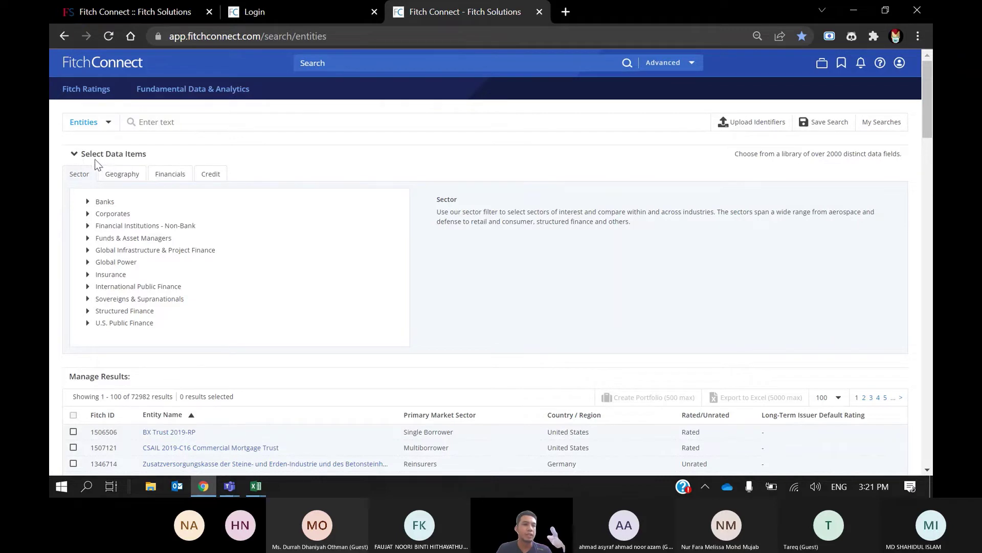
pyautogui.click(90, 203)
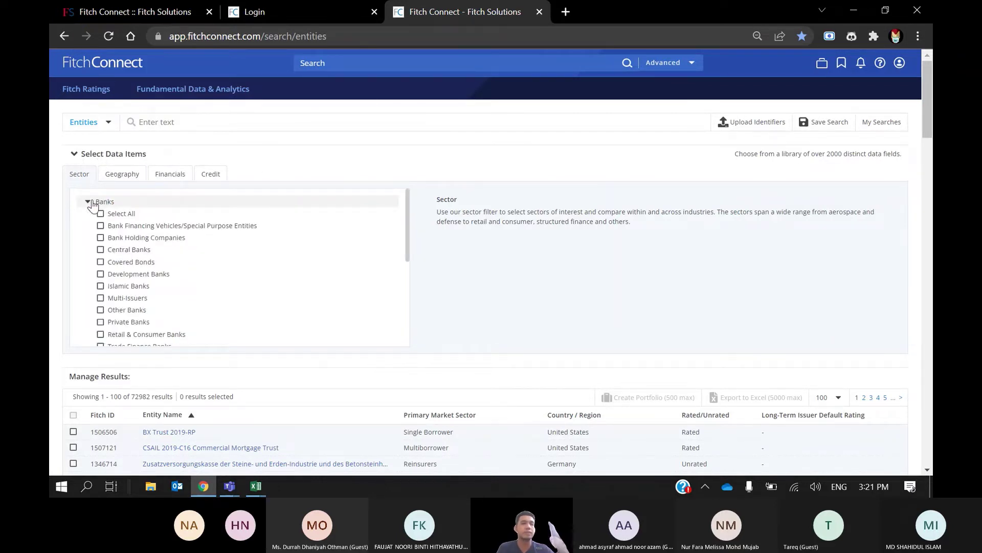
pyautogui.scroll(-2, 92, 205)
pyautogui.scroll(1, 92, 204)
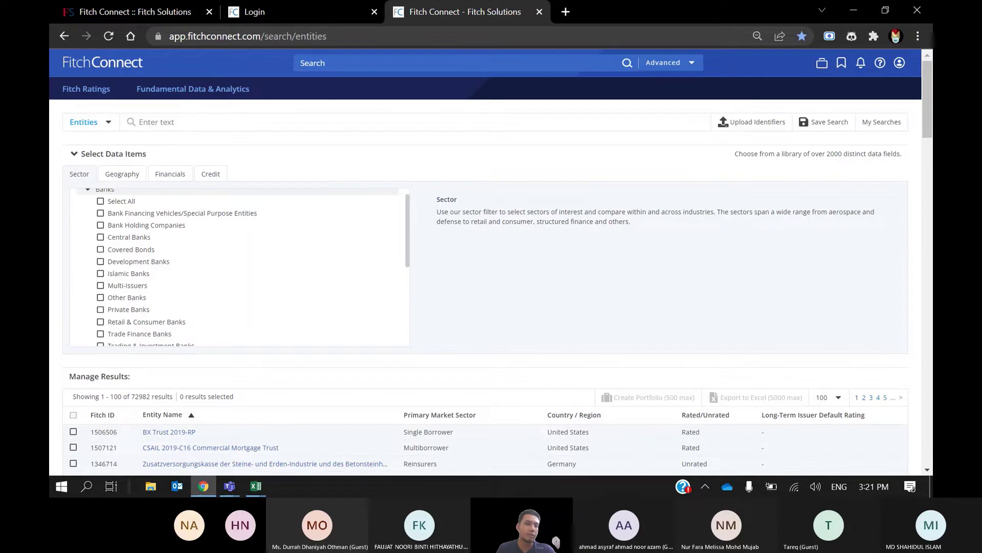
pyautogui.scroll(-1, 492, 266)
pyautogui.scroll(-2, 239, 230)
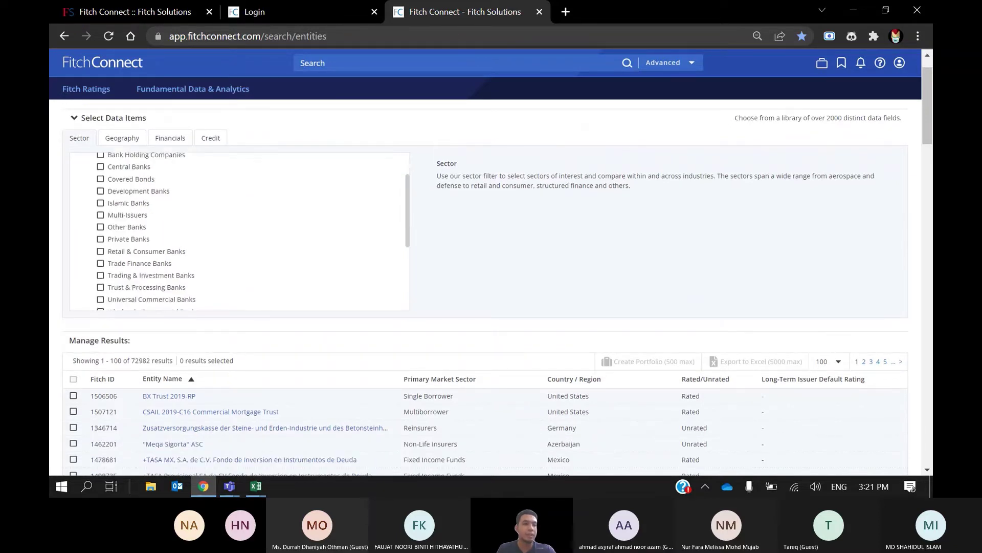
pyautogui.scroll(1, 239, 230)
pyautogui.scroll(-1, 240, 230)
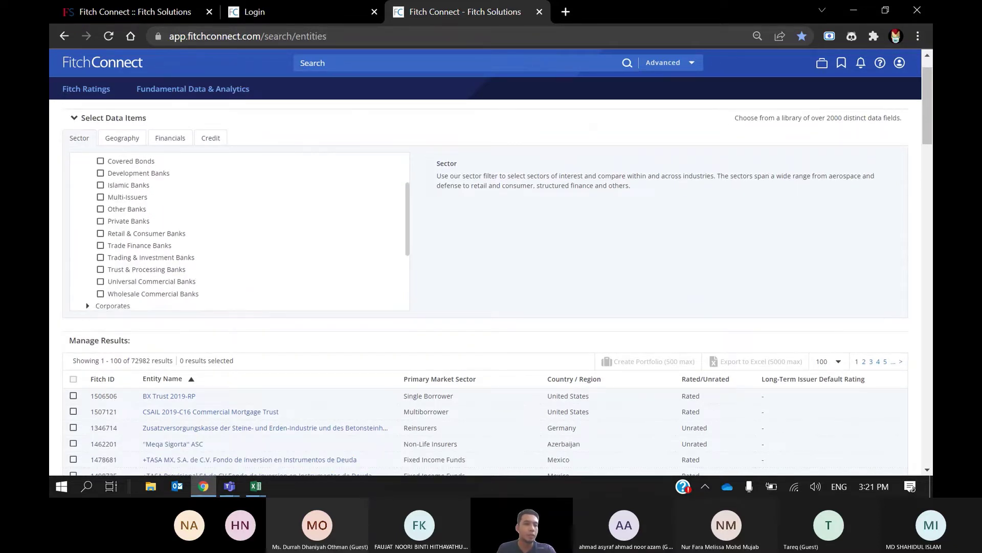
pyautogui.scroll(2, 240, 230)
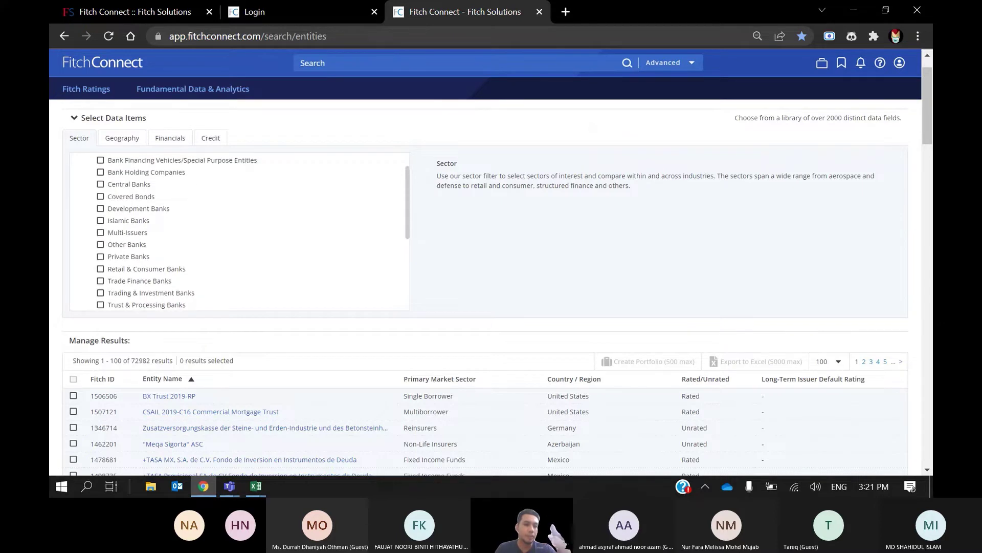
pyautogui.scroll(1, 239, 230)
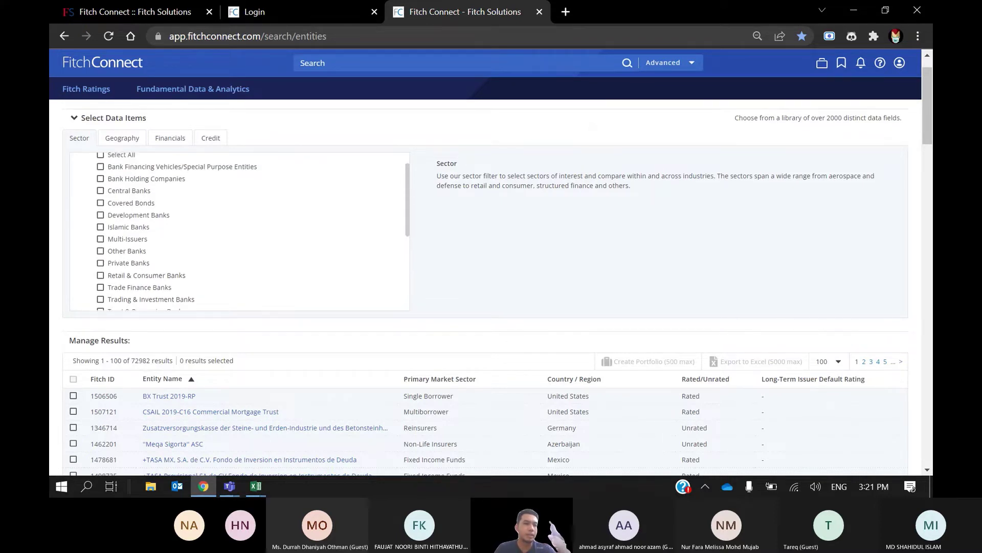
pyautogui.scroll(1, 240, 231)
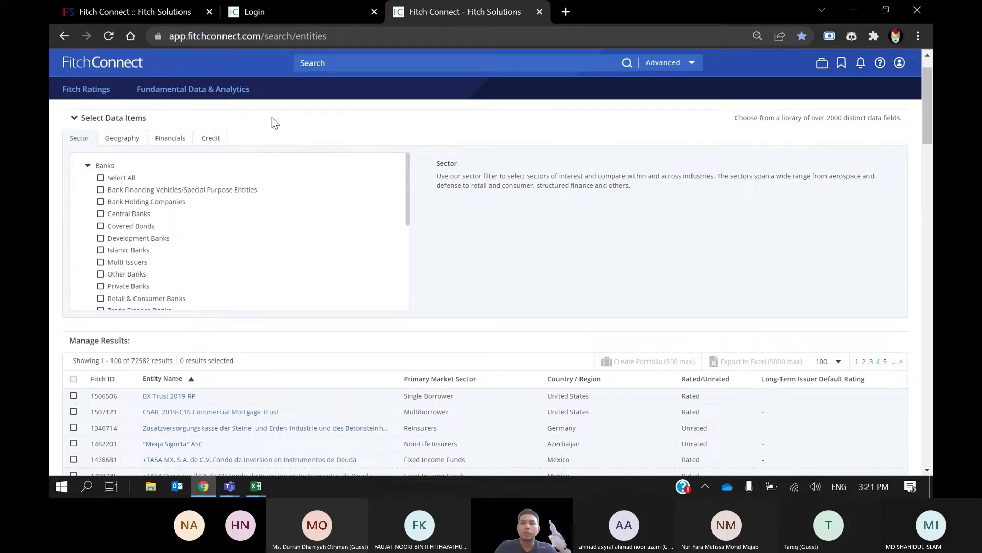
pyautogui.scroll(1, 272, 117)
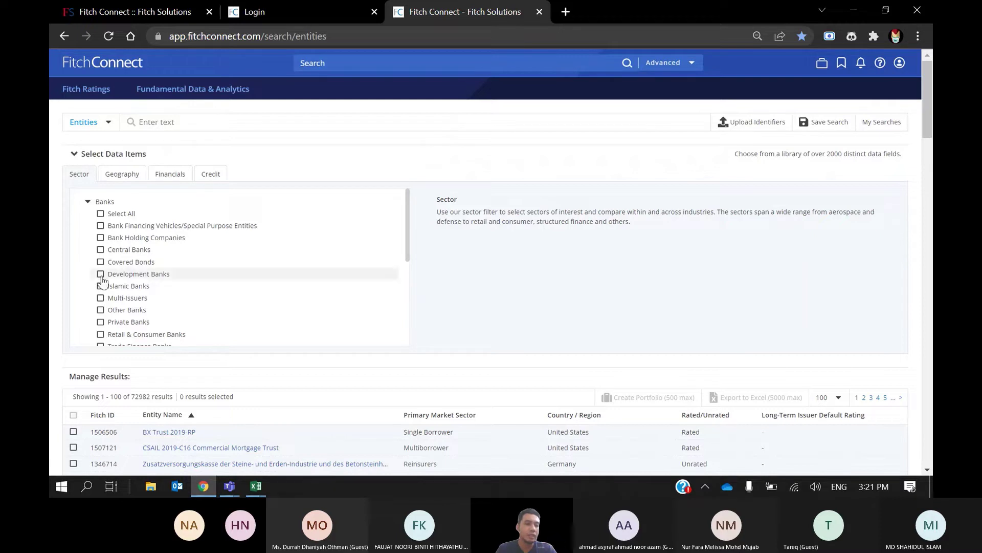
pyautogui.click(146, 291)
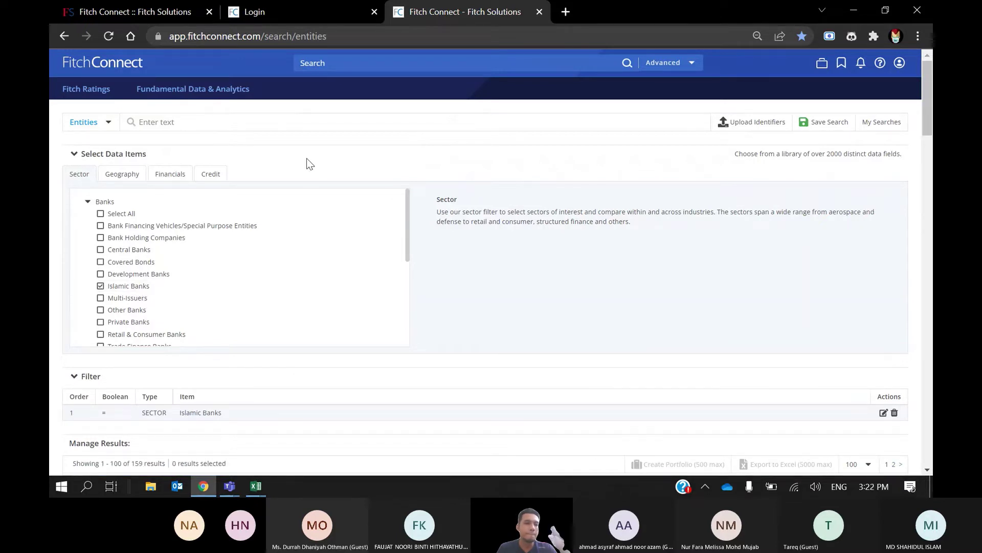
# Review the filtered Islamic Banks results, checking the entity names, countries, rated status and long-term issuer default ratings.
pyautogui.scroll(-1, 307, 159)
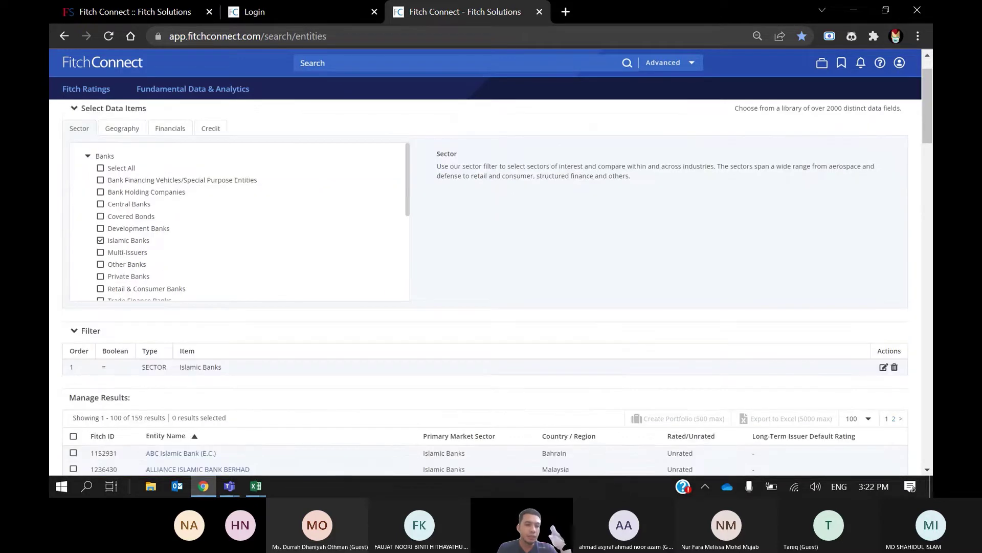
pyautogui.scroll(1, 69, 292)
pyautogui.scroll(1, 486, 287)
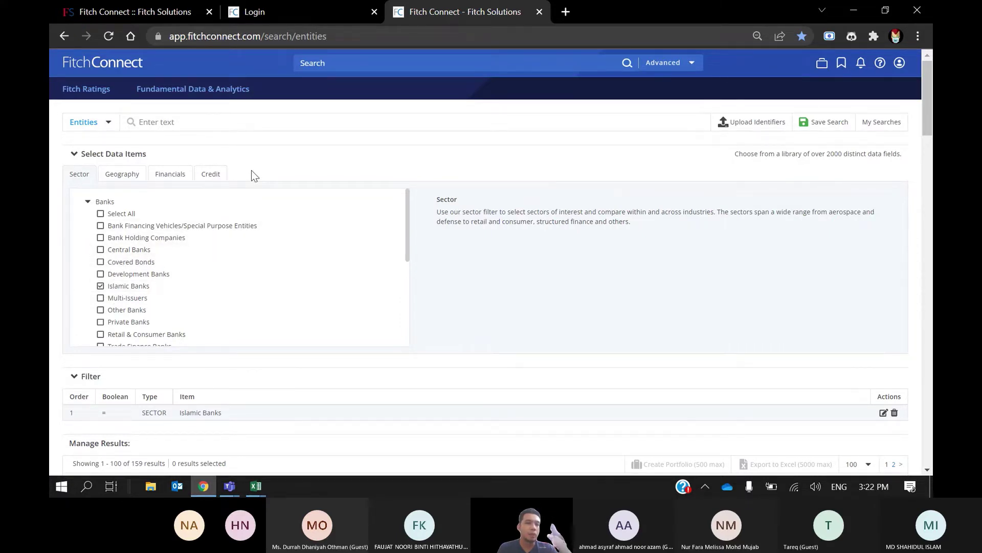
pyautogui.click(159, 121)
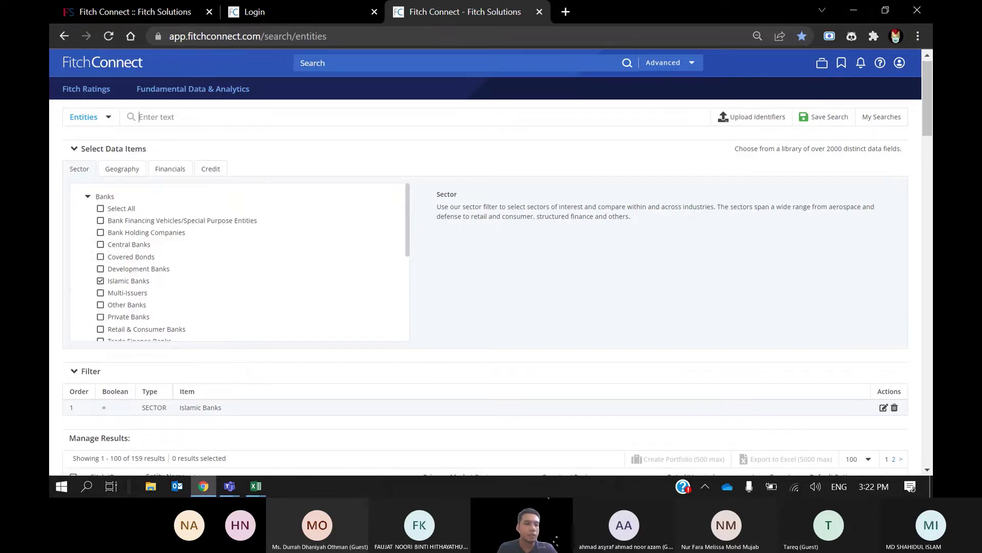
pyautogui.scroll(-1, 97, 297)
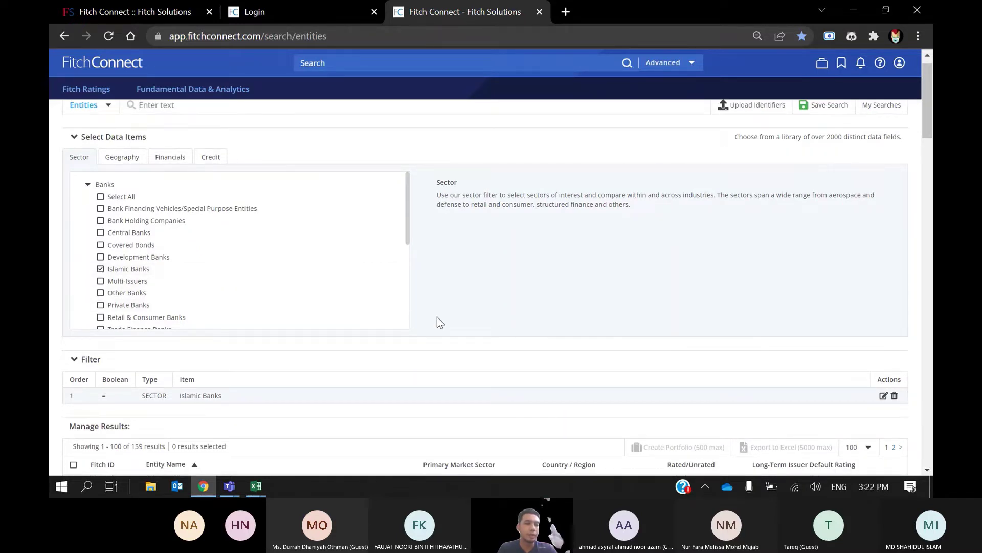
pyautogui.scroll(-1, 437, 317)
pyautogui.scroll(-1, 487, 286)
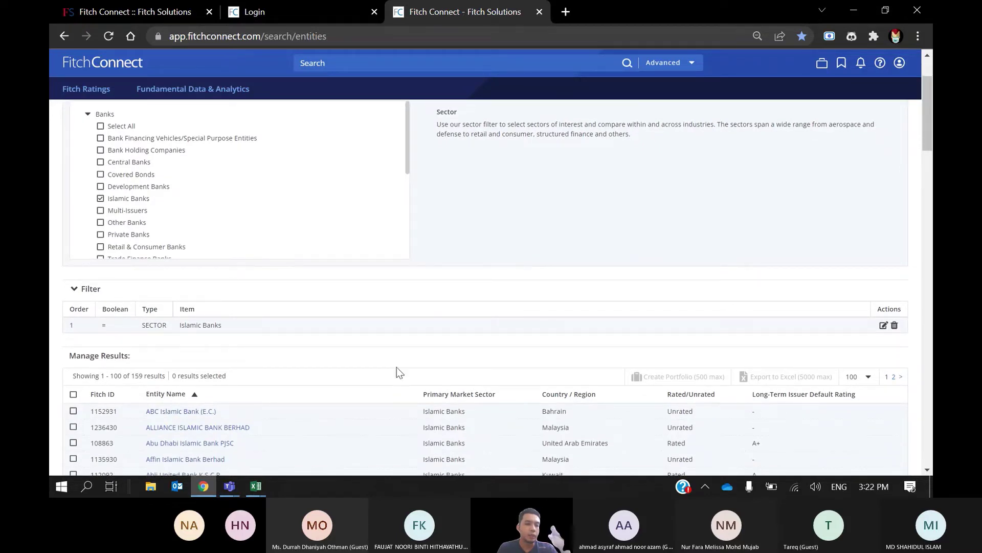
pyautogui.scroll(-3, 155, 330)
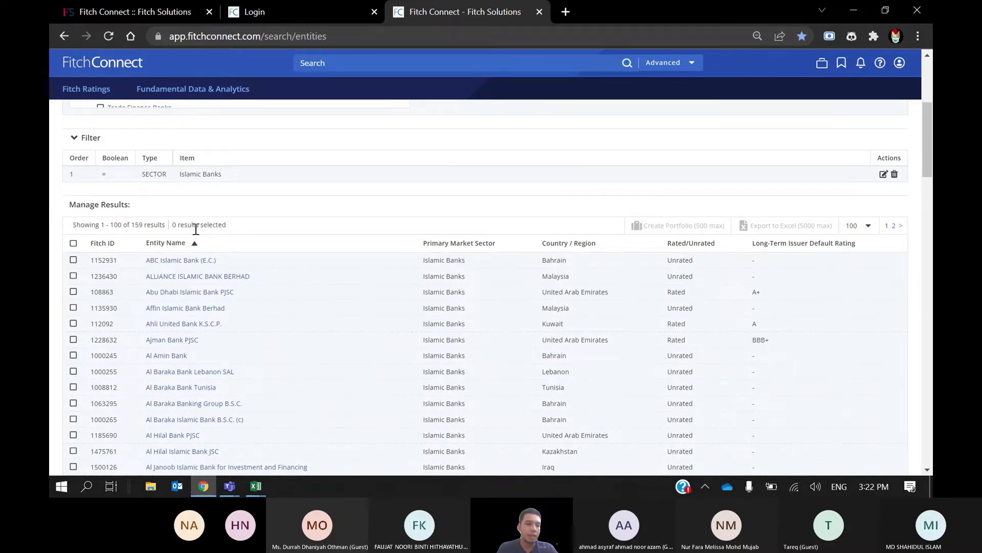
pyautogui.scroll(-2, 196, 229)
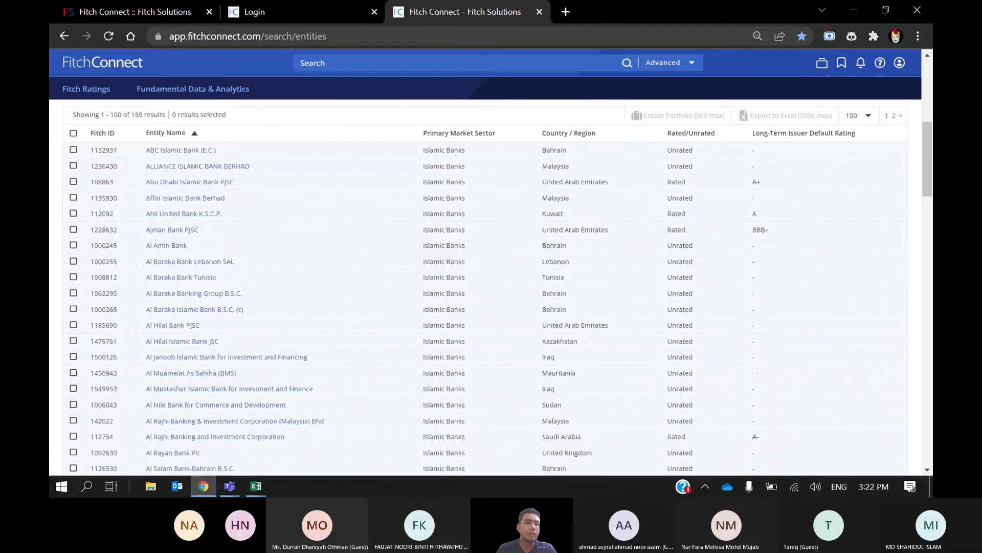
pyautogui.scroll(1, 491, 287)
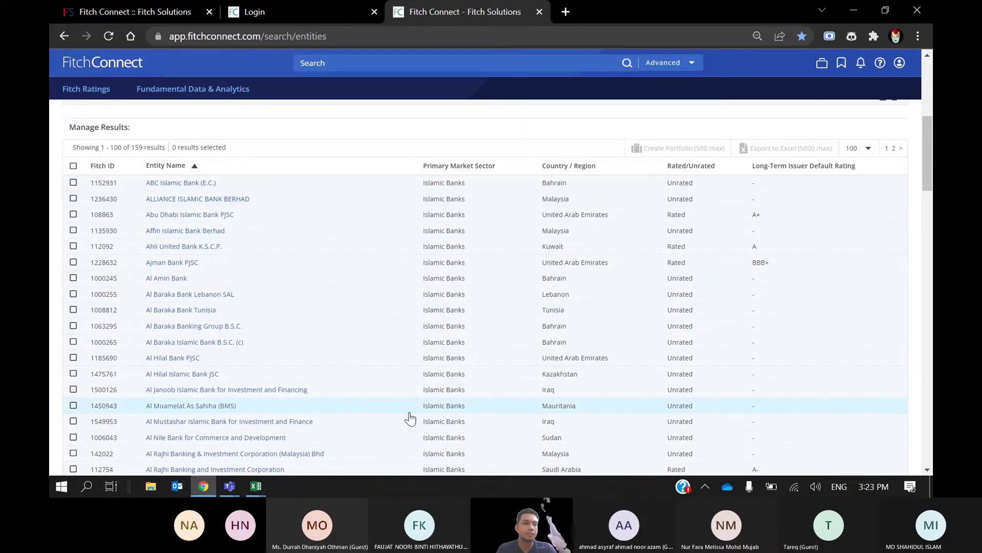
pyautogui.scroll(4, 341, 381)
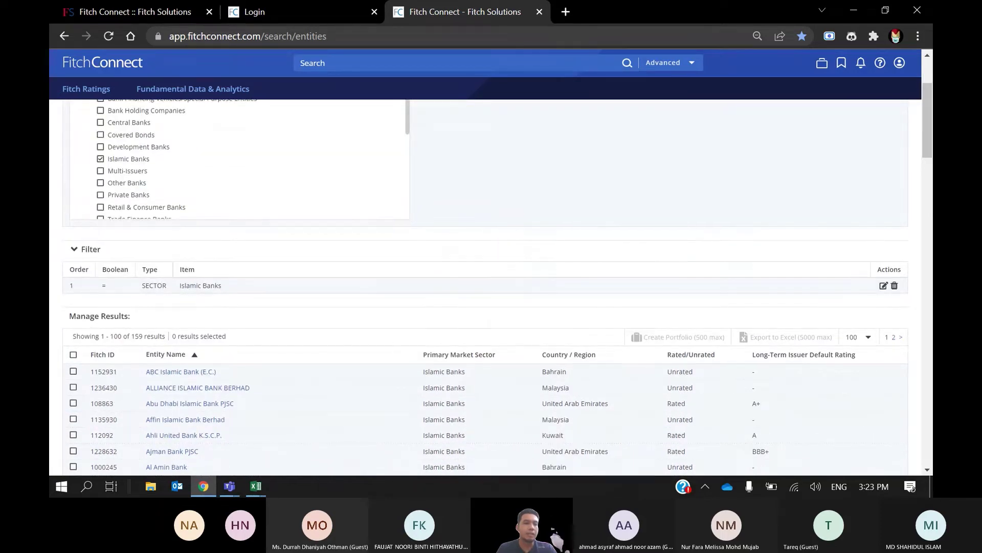
pyautogui.scroll(3, 517, 255)
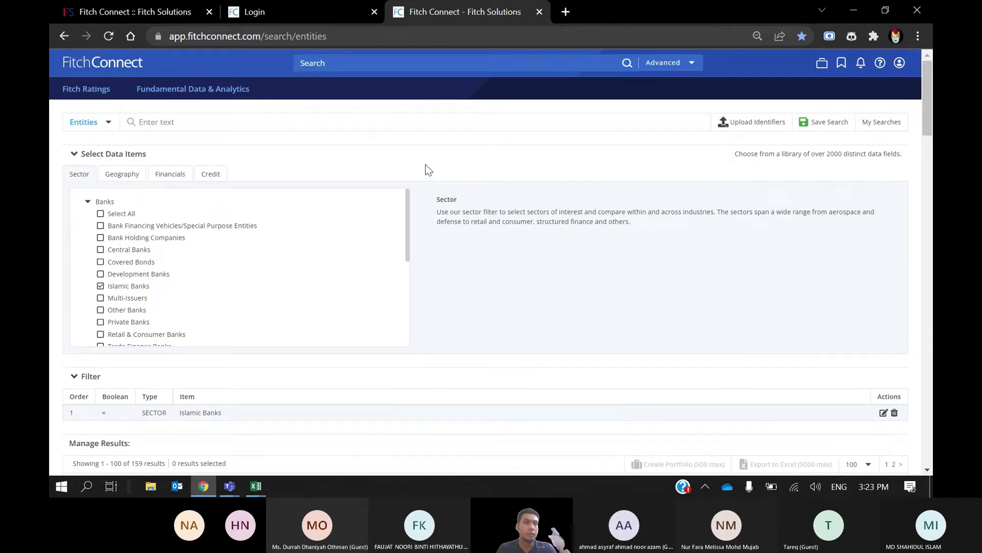
# Show the Geography data items, search the entities for "malaysia" and add the Malaysia geography match as a second filter.
pyautogui.click(124, 173)
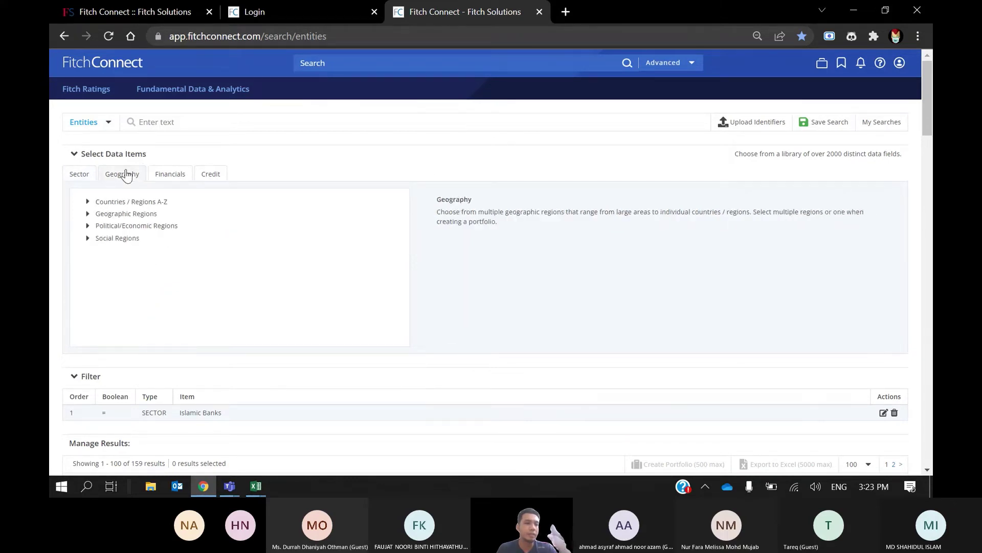
pyautogui.scroll(-1, 124, 173)
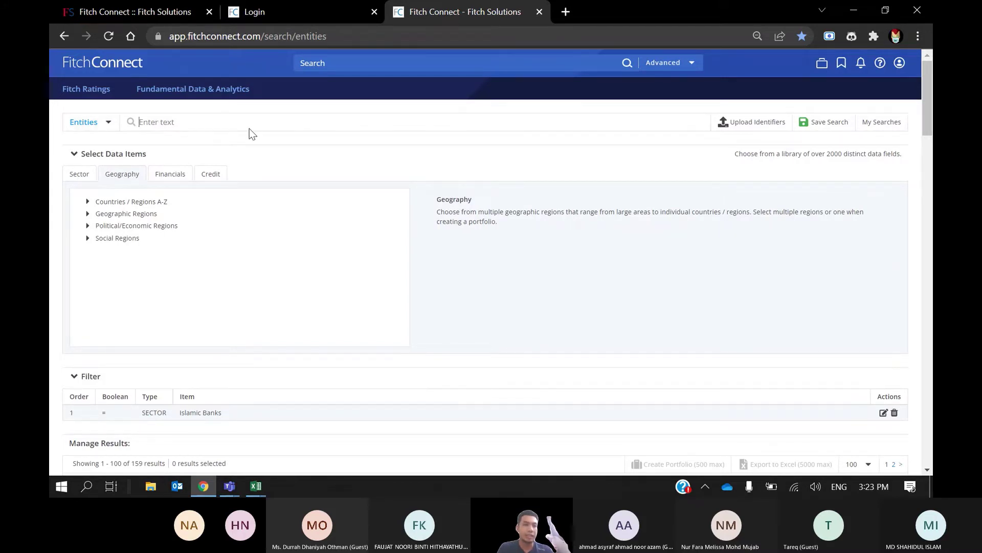
pyautogui.write('ma')
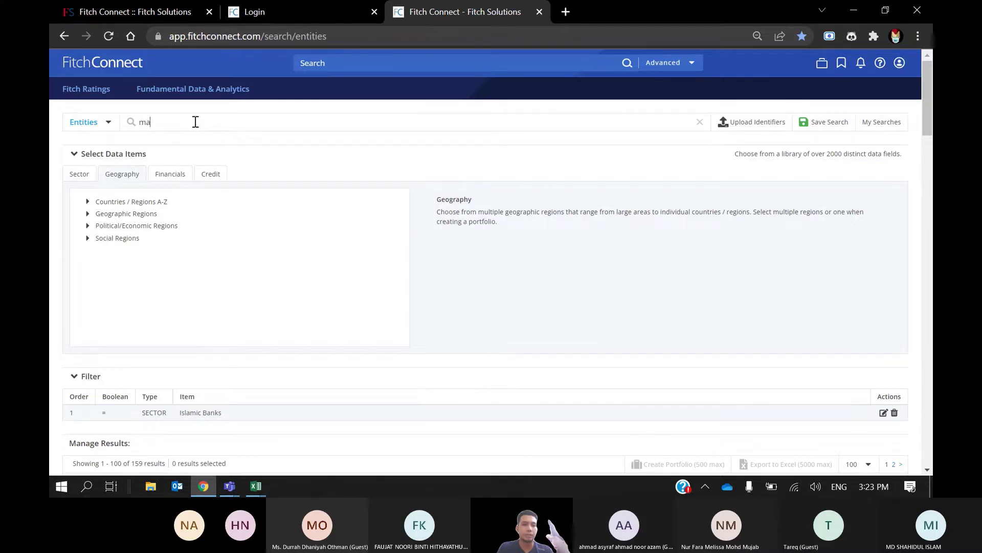
pyautogui.write('laysia')
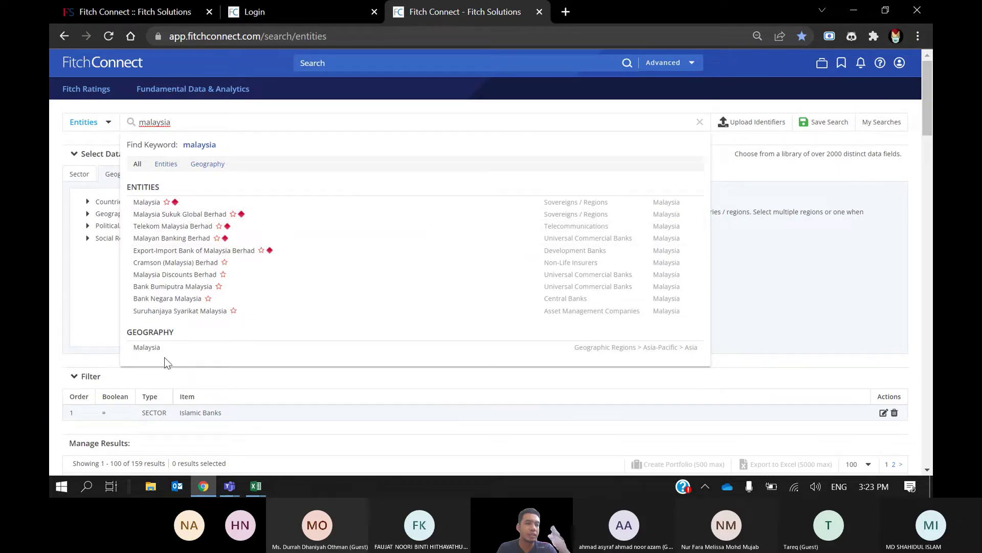
pyautogui.click(150, 346)
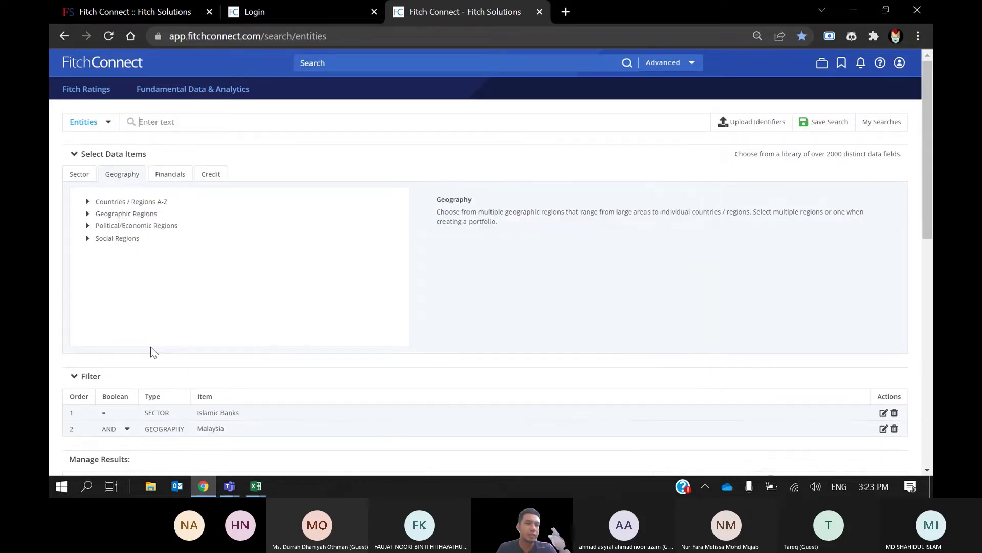
# Examine the combined sector and geography filters and the list of Malaysian Islamic banks they return.
pyautogui.scroll(-4, 154, 328)
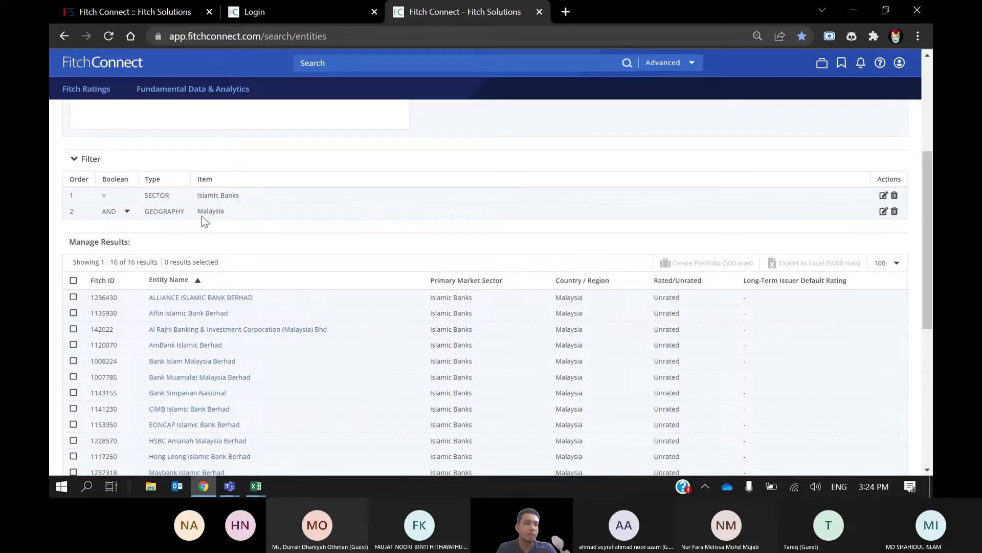
pyautogui.scroll(-1, 337, 216)
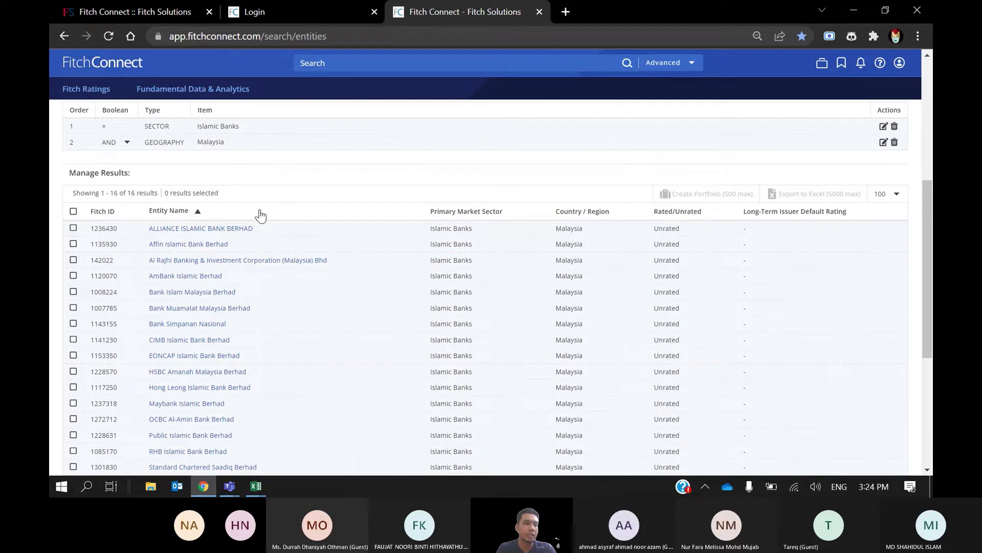
pyautogui.scroll(-2, 261, 216)
pyautogui.scroll(1, 261, 216)
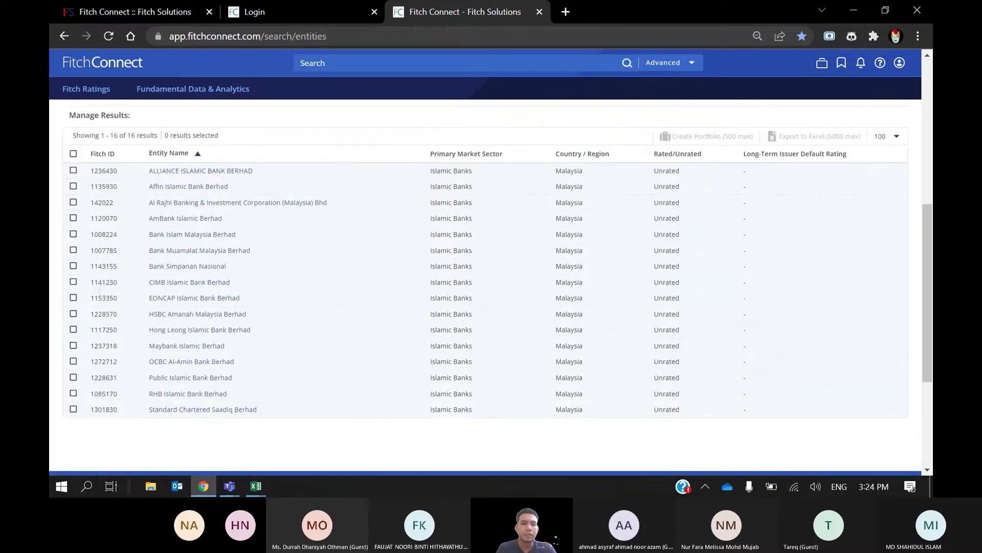
pyautogui.scroll(-1, 261, 216)
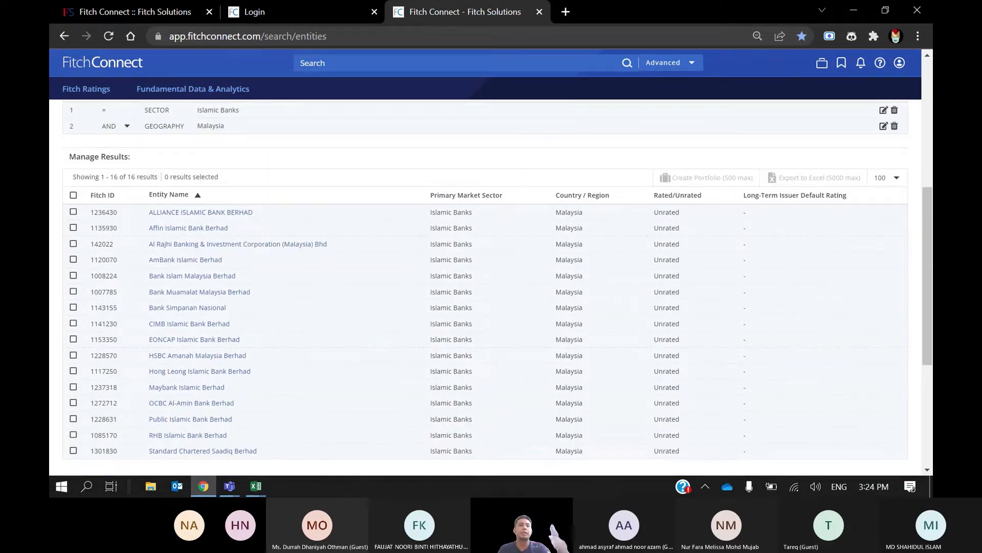
pyautogui.scroll(3, 491, 287)
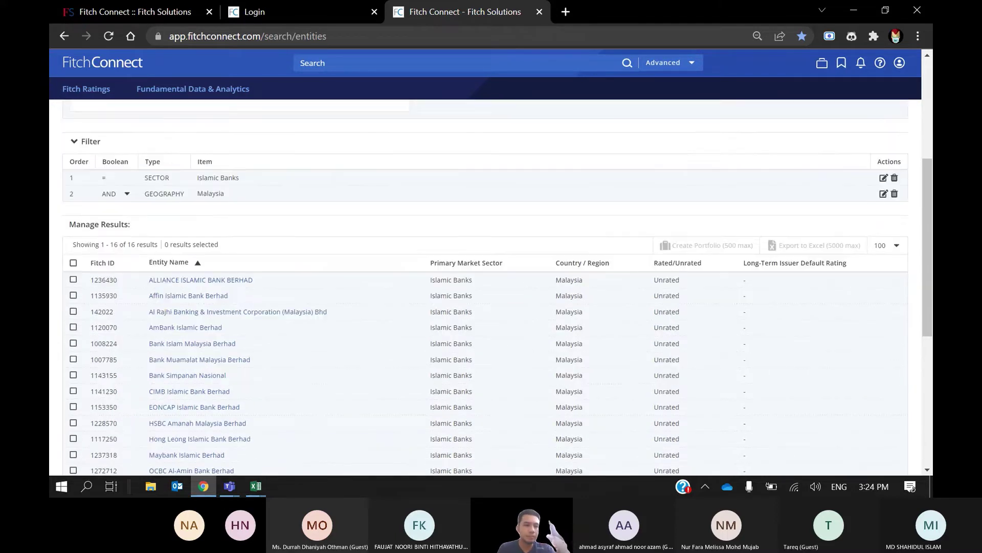
pyautogui.scroll(3, 246, 137)
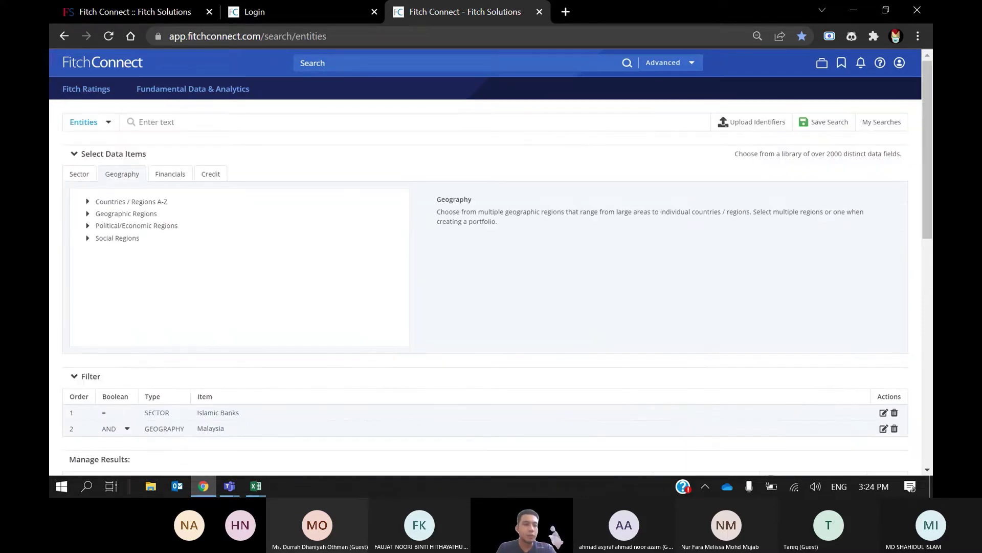
# Add Indonesia from the E-K group of Countries / Regions A-Z to the geography filter and check the filtered entities.
pyautogui.click(87, 202)
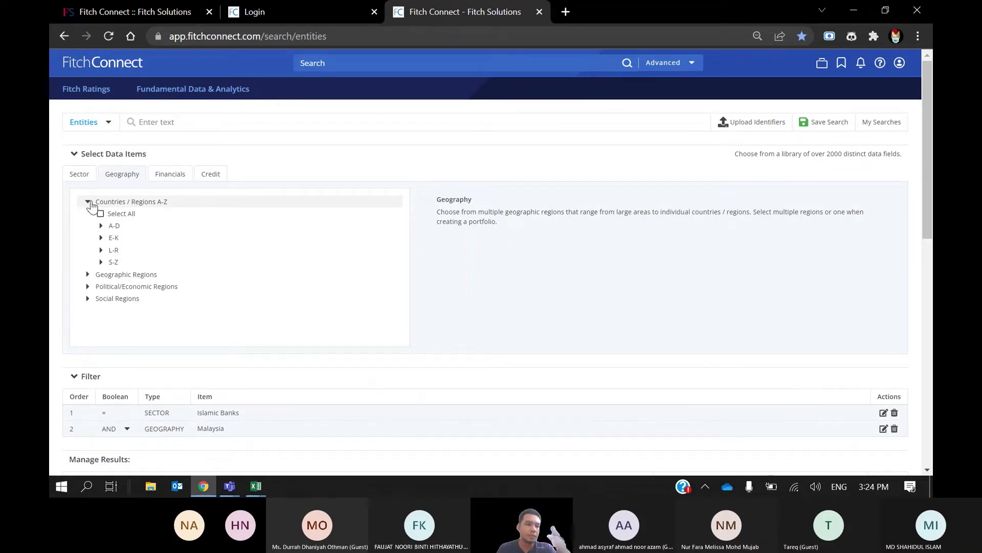
pyautogui.click(98, 239)
pyautogui.scroll(-3, 97, 245)
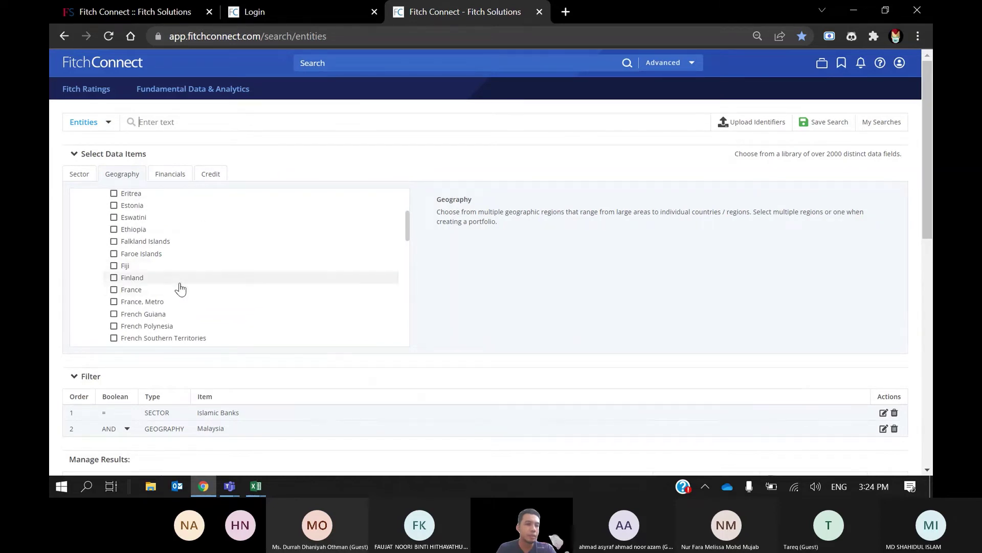
pyautogui.scroll(-3, 289, 268)
pyautogui.scroll(-5, 239, 267)
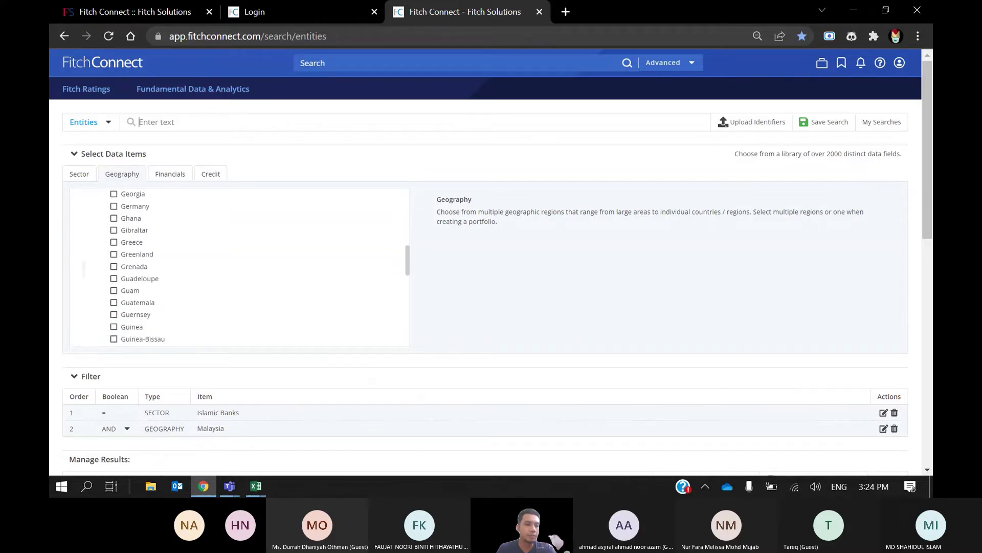
pyautogui.scroll(-1, 240, 267)
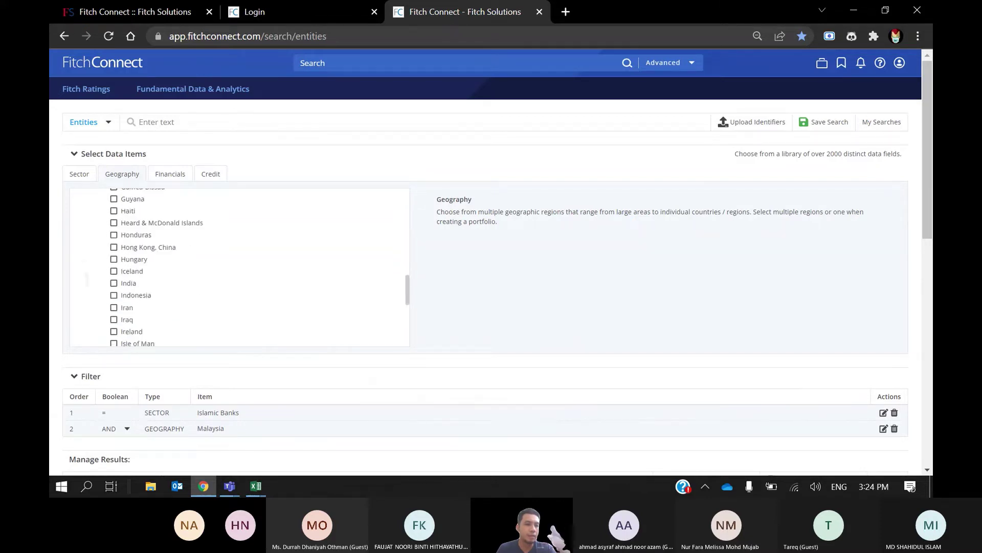
pyautogui.click(114, 294)
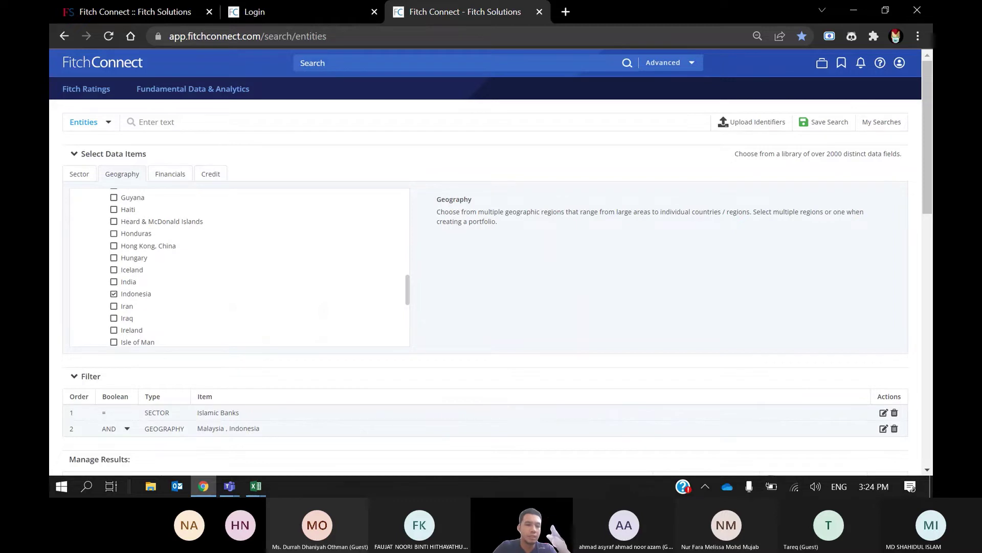
pyautogui.scroll(-3, 491, 287)
pyautogui.scroll(-1, 208, 259)
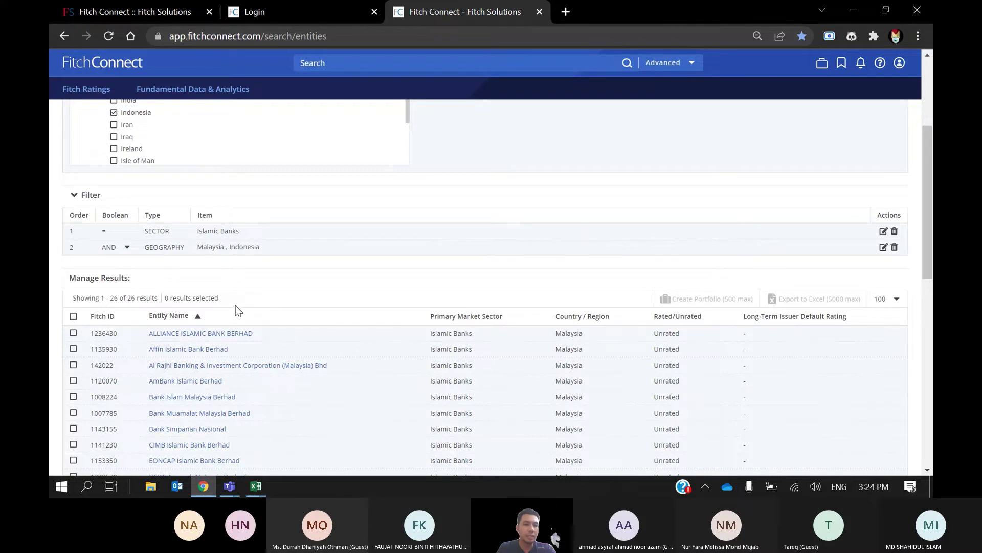
pyautogui.scroll(-1, 237, 311)
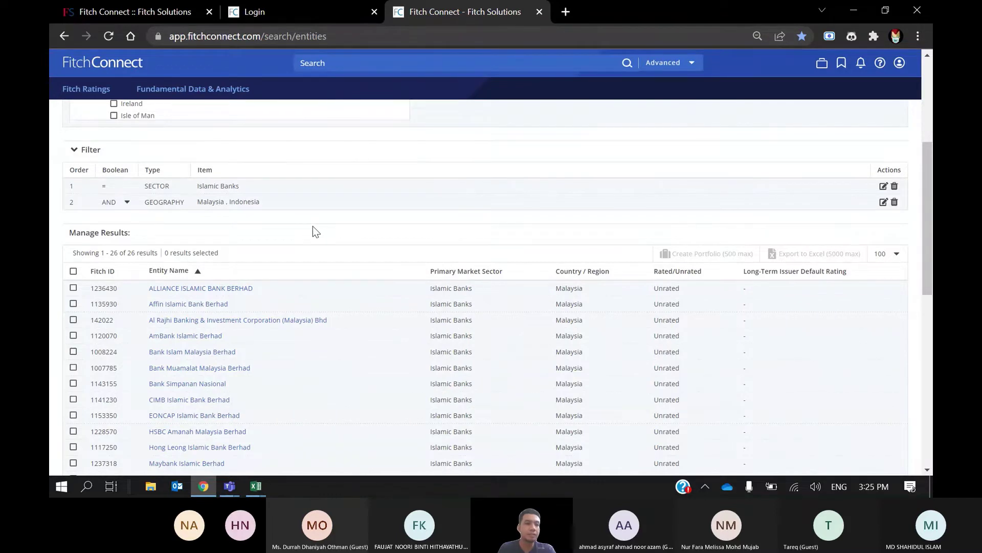
# Search the entities for "brunei" and add the Brunei geography match to the geography filter.
pyautogui.scroll(4, 313, 231)
pyautogui.scroll(2, 313, 232)
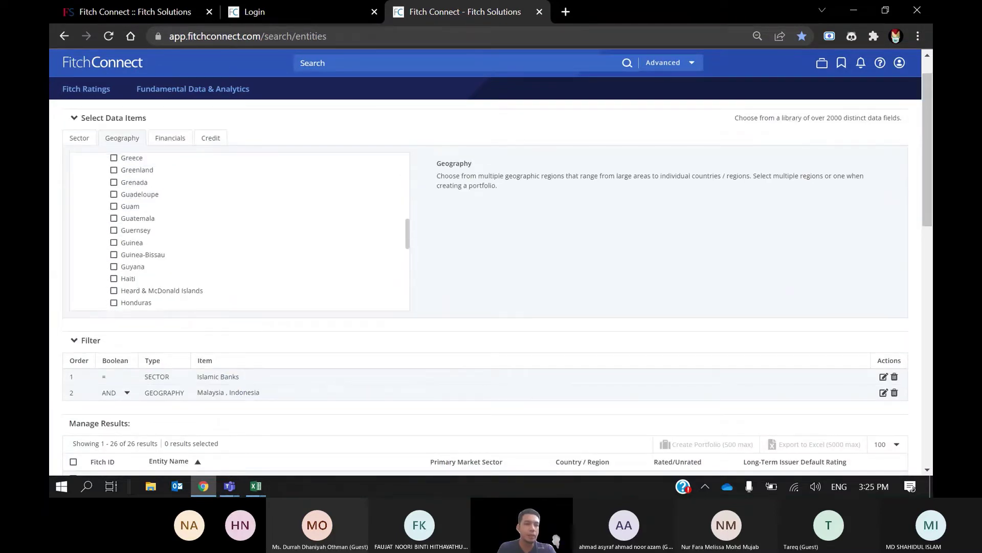
pyautogui.scroll(1, 461, 230)
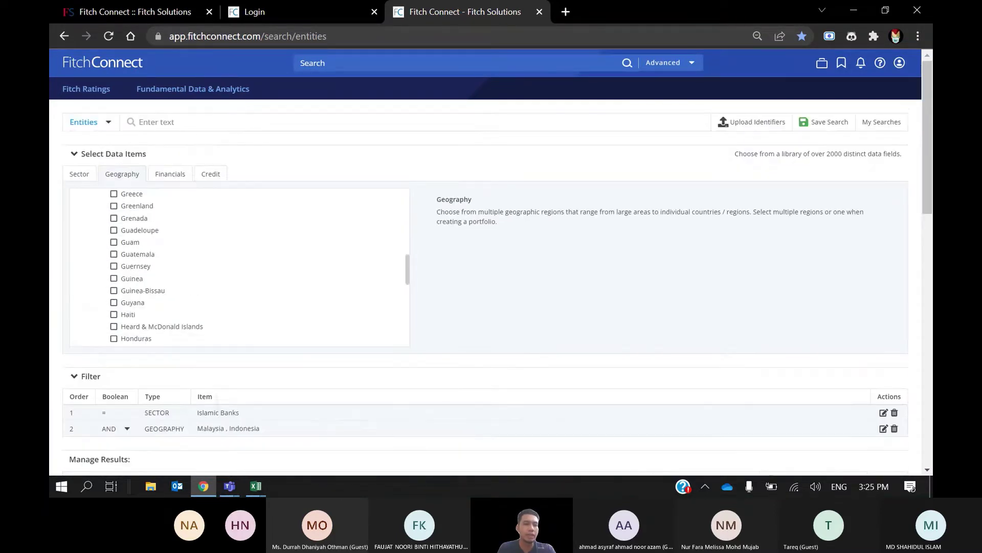
pyautogui.click(232, 122)
pyautogui.write('brunei')
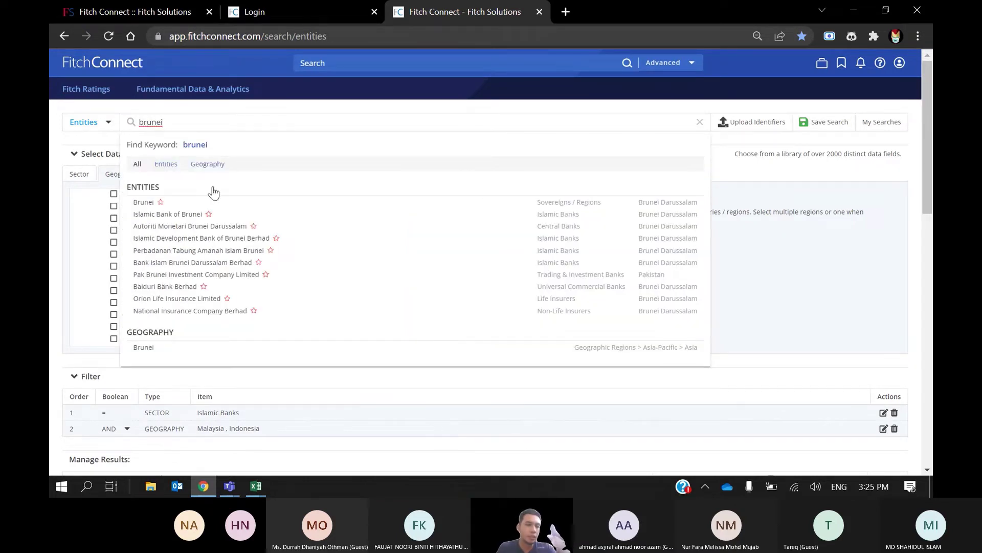
pyautogui.click(144, 348)
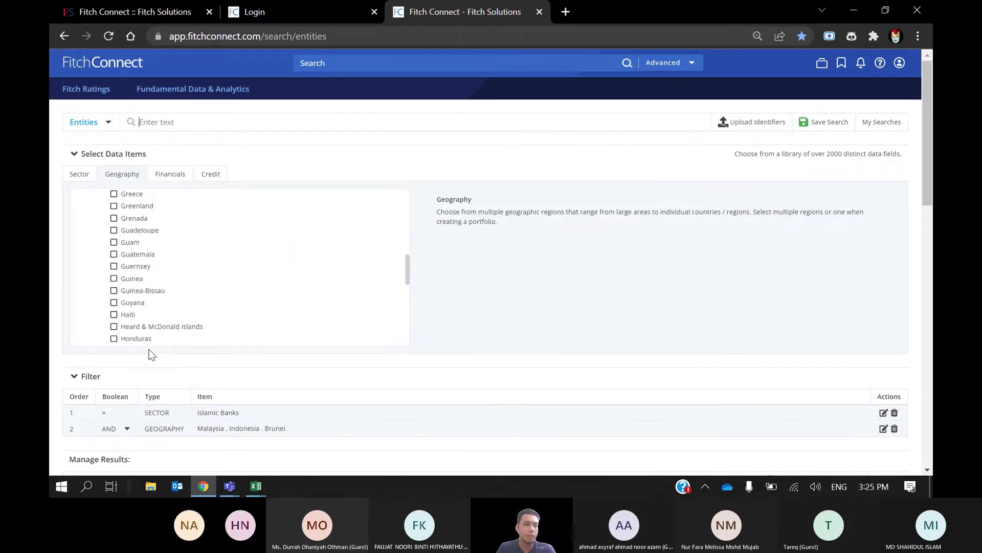
# Sort the filtered results by Country / Region and look through the Islamic banks by country.
pyautogui.scroll(-4, 152, 355)
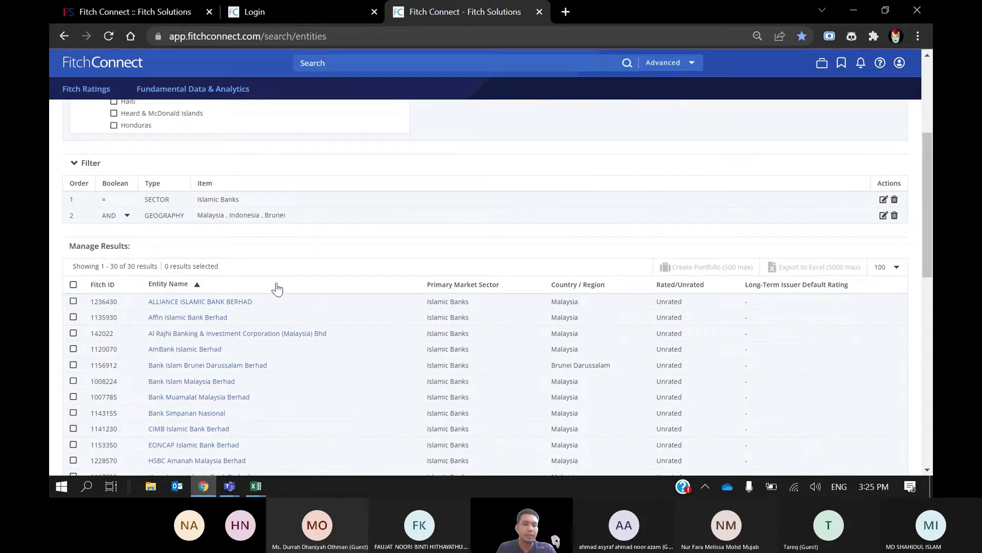
pyautogui.click(591, 290)
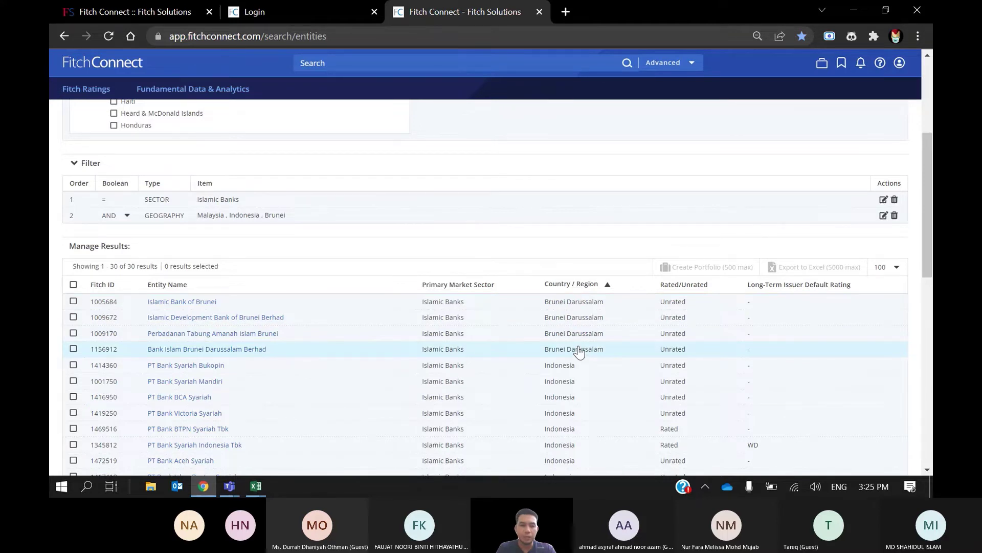
pyautogui.scroll(-2, 578, 352)
pyautogui.scroll(-2, 579, 352)
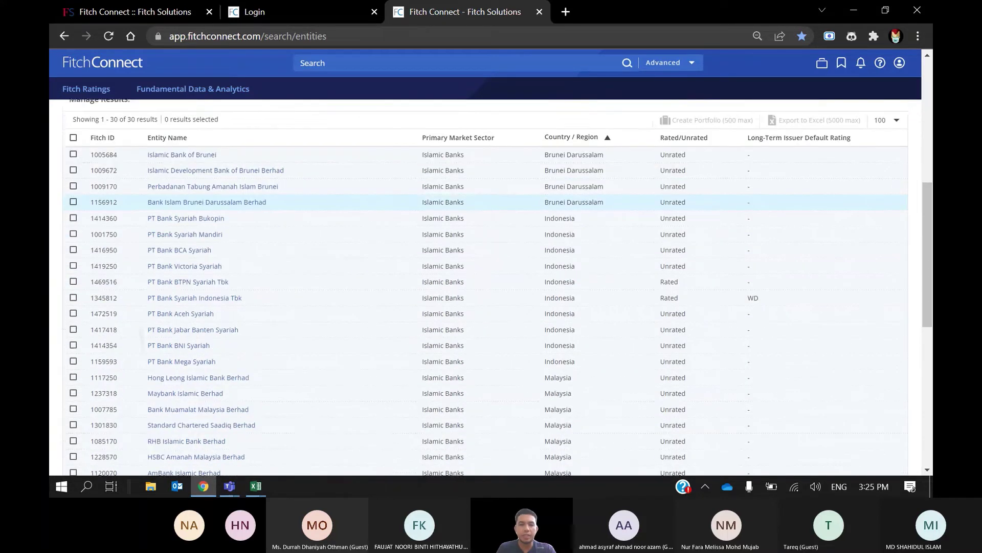
# Review the country list and active filters, and select all the filtered Islamic bank results.
pyautogui.scroll(6, 510, 333)
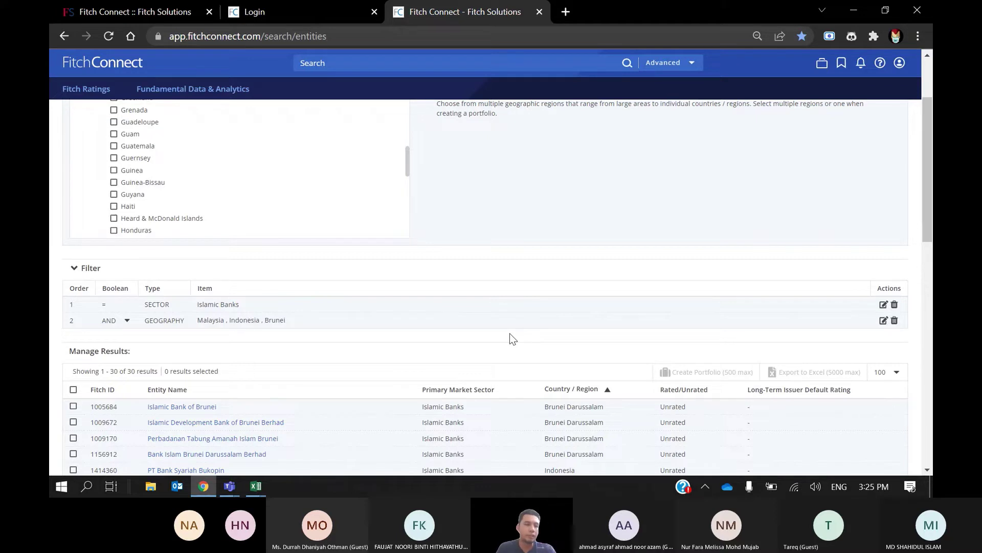
pyautogui.scroll(2, 509, 333)
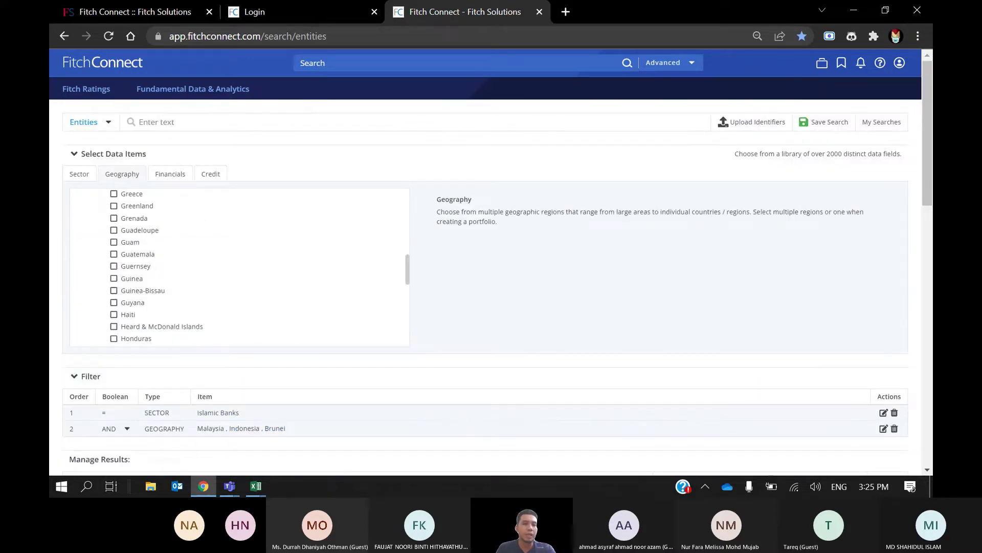
pyautogui.scroll(2, 239, 267)
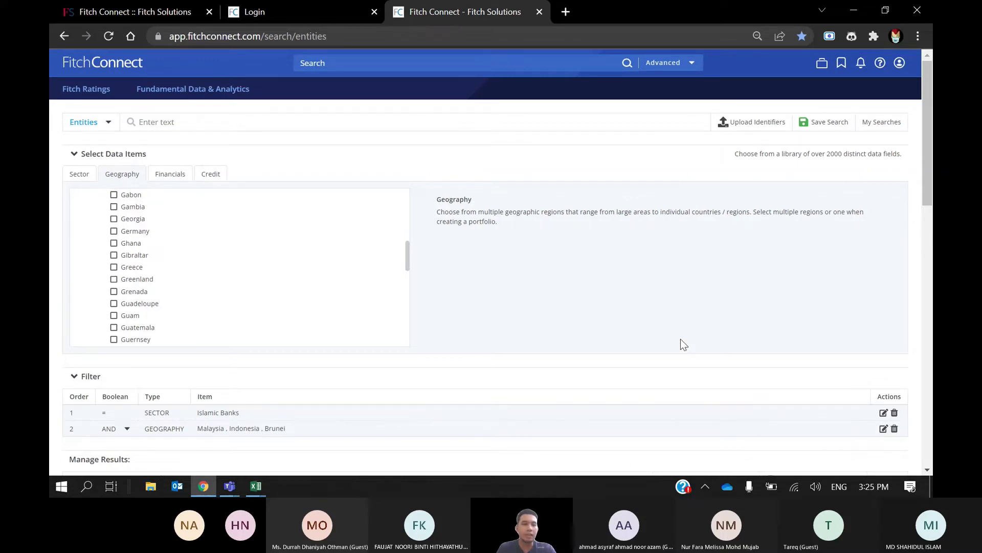
pyautogui.scroll(2, 239, 267)
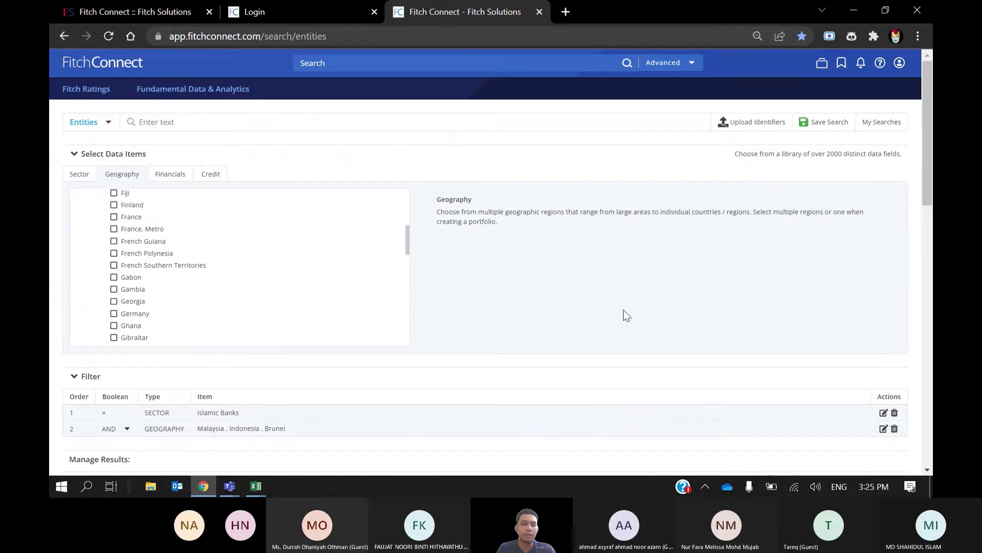
pyautogui.scroll(-2, 644, 313)
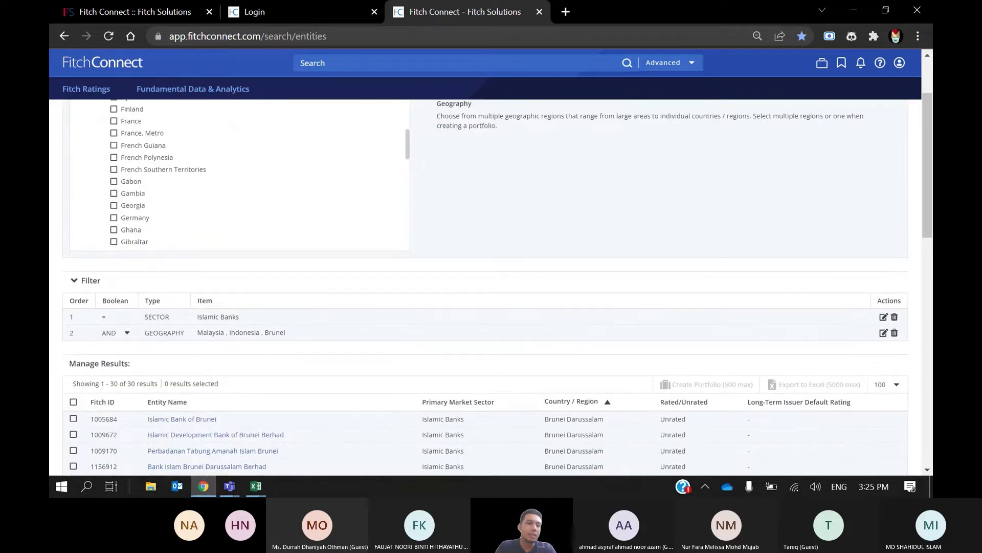
pyautogui.scroll(-2, 490, 287)
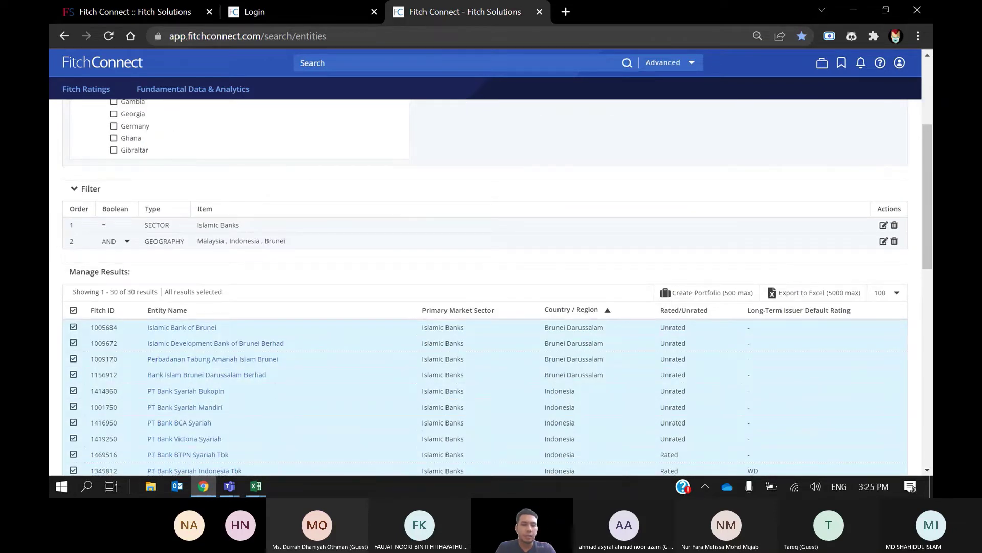
pyautogui.scroll(4, 259, 234)
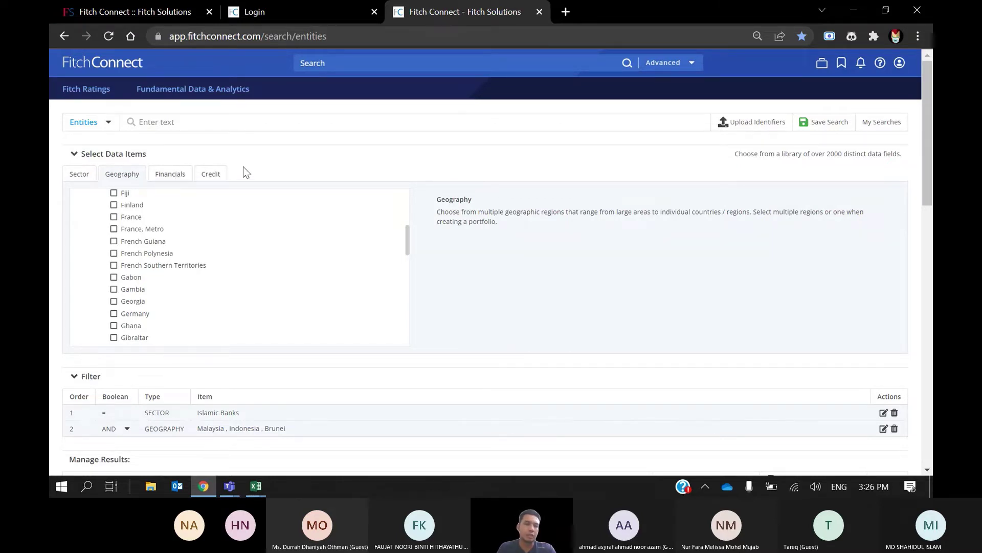
# Expand the Bank Financials data items, search for "total assets - banks" and open the Total Assets - Banks financial item.
pyautogui.click(168, 176)
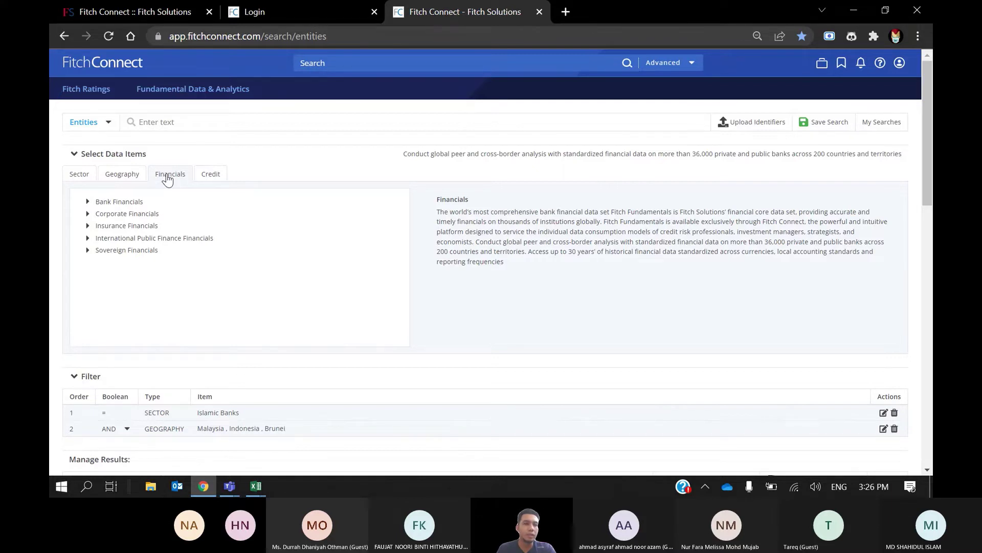
pyautogui.click(88, 203)
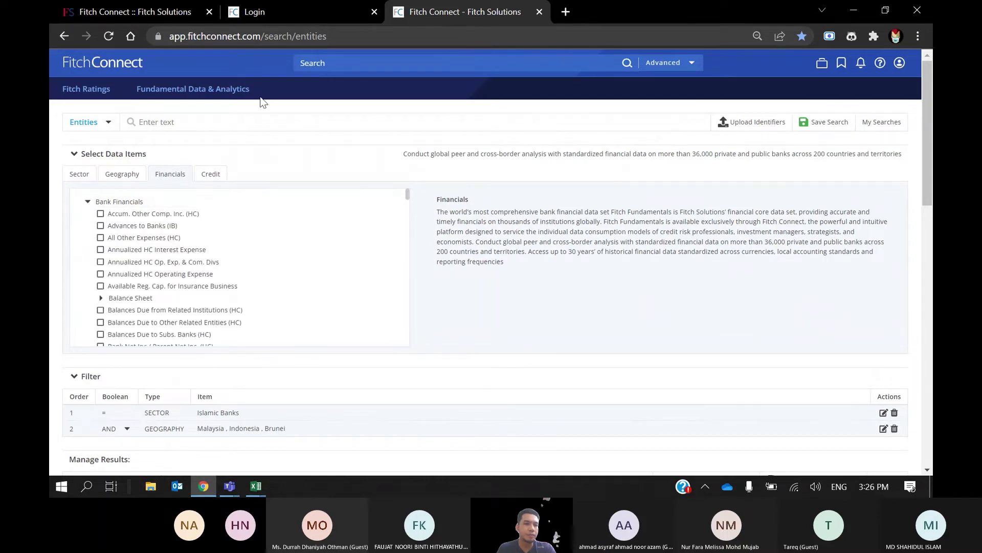
pyautogui.write('tot')
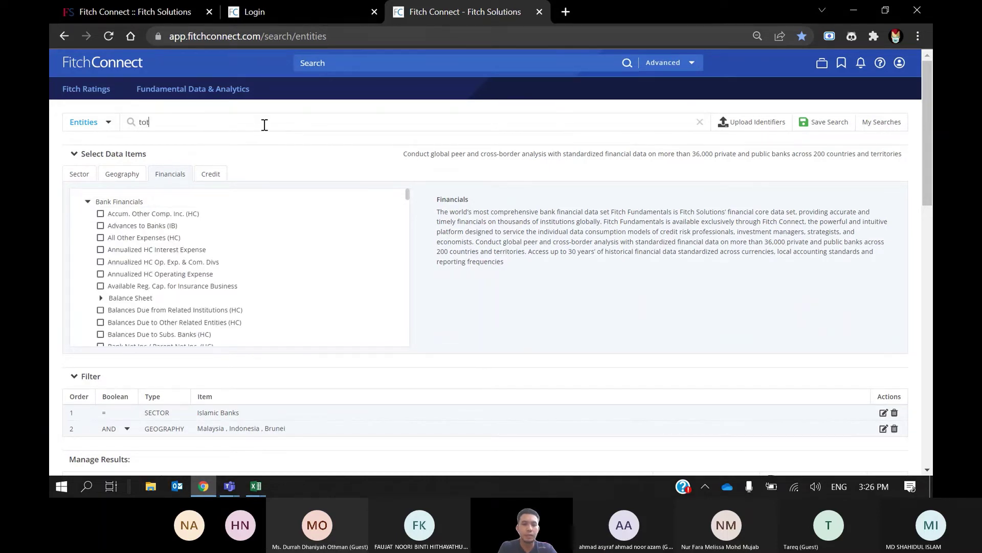
pyautogui.write('al assets = b')
pyautogui.write('a')
pyautogui.press('BackSpace')
pyautogui.press('BackSpace')
pyautogui.press('BackSpace')
pyautogui.press('BackSpace')
pyautogui.press('BackSpace')
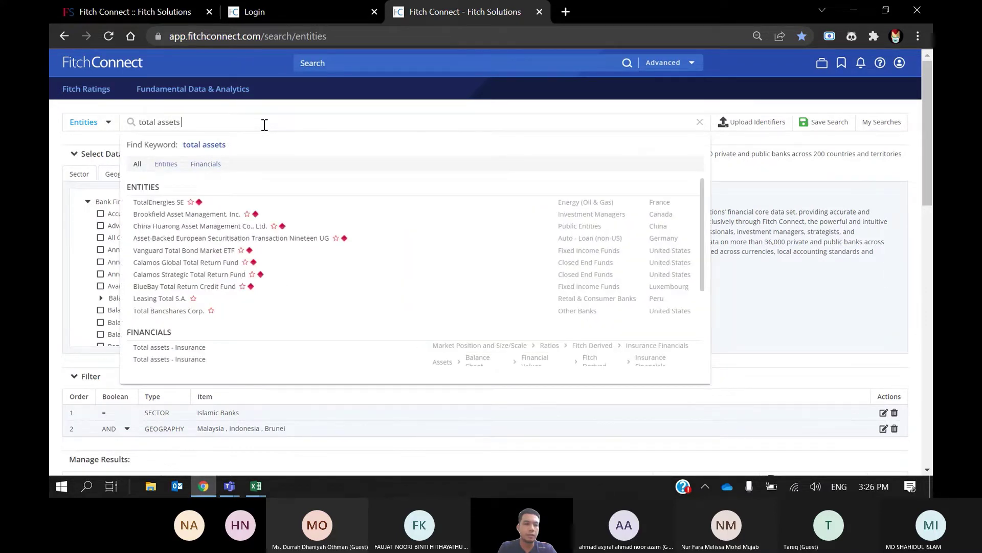
pyautogui.write('- bank')
pyautogui.write('s')
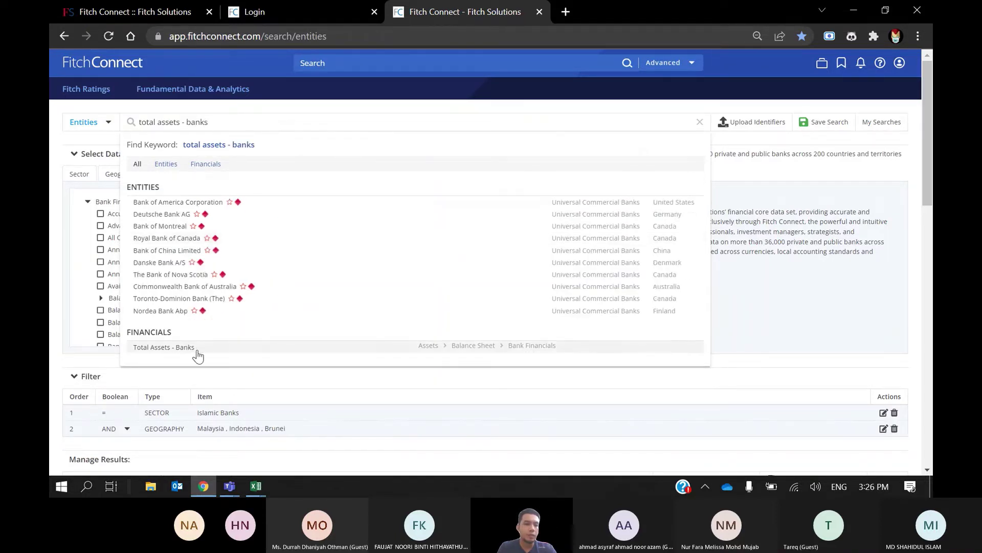
pyautogui.click(157, 350)
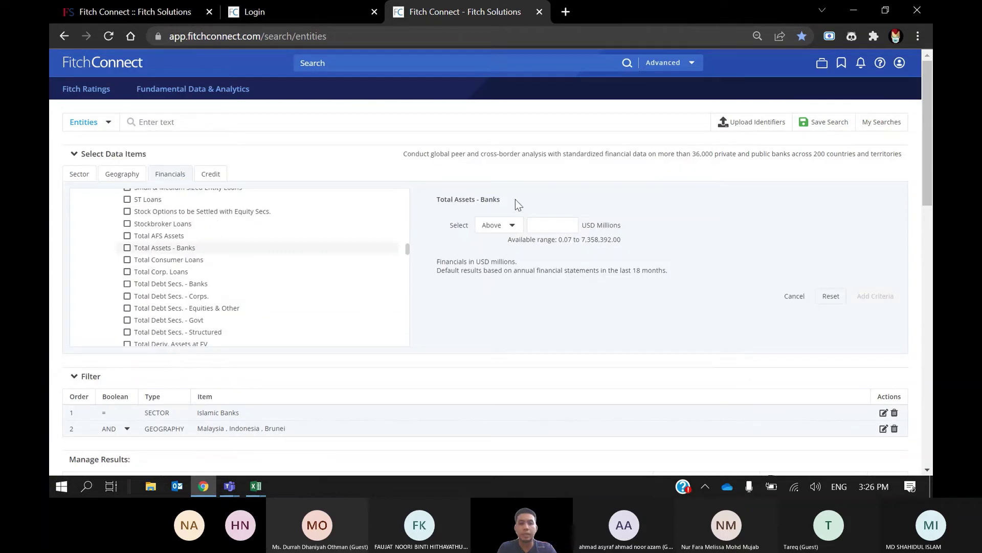
# Add a Total Assets - Banks criterion of above 20 USD millions and review the filters and the resulting bank list.
pyautogui.click(562, 228)
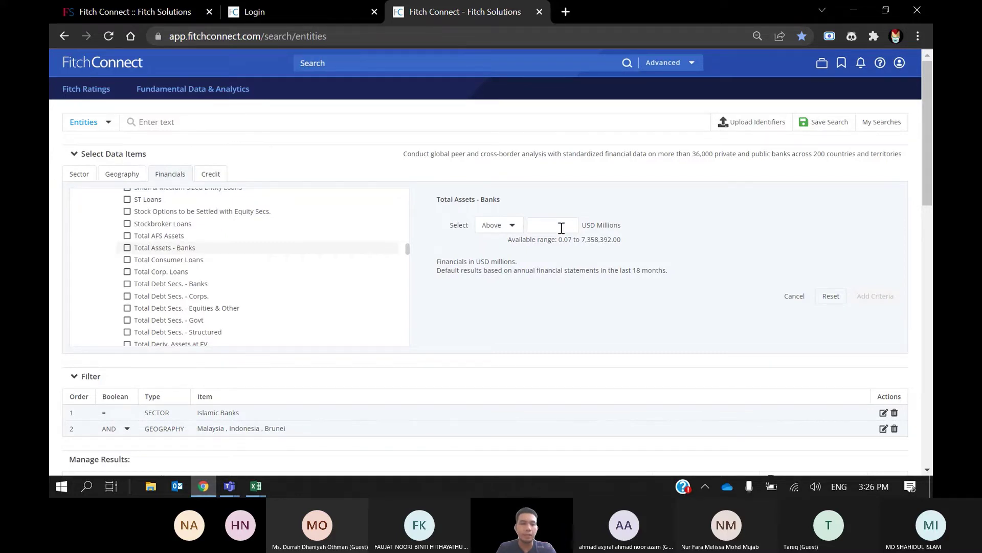
pyautogui.scroll(-2, 561, 228)
pyautogui.scroll(2, 561, 228)
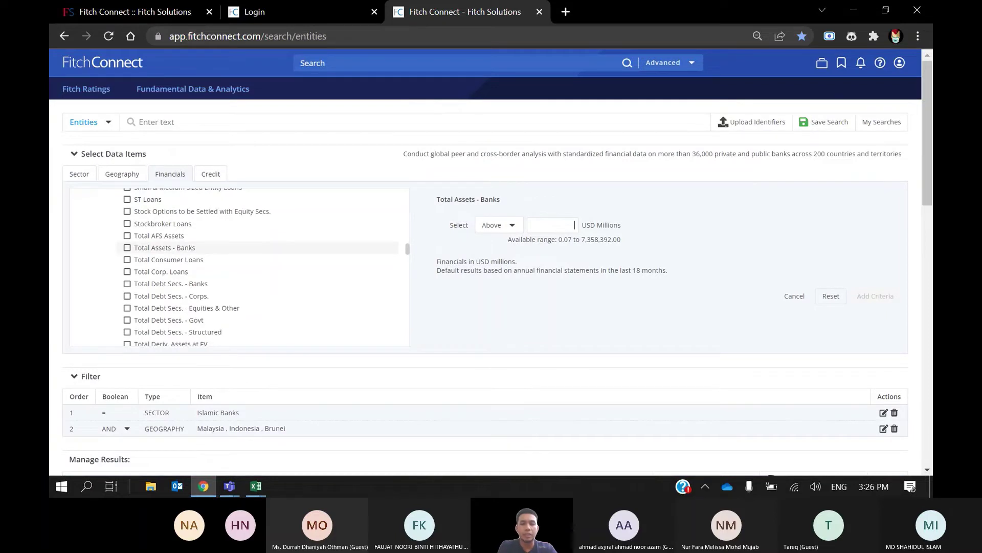
pyautogui.write('20')
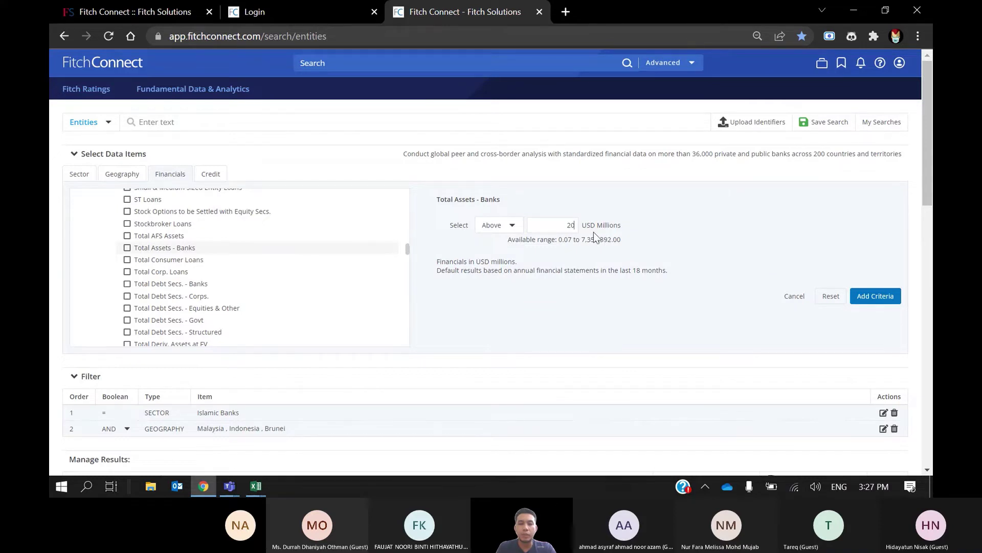
pyautogui.click(882, 299)
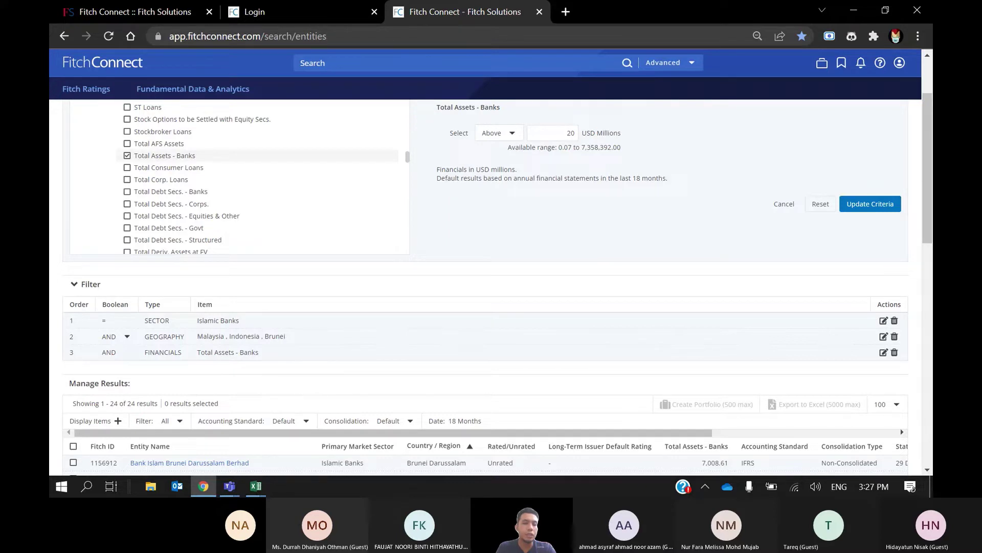
pyautogui.scroll(-1, 297, 397)
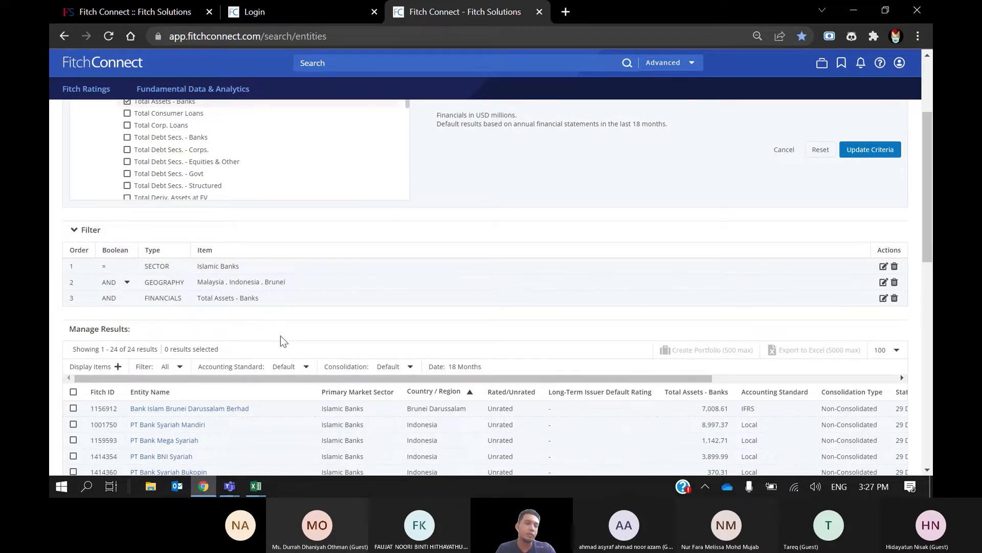
pyautogui.scroll(-2, 280, 336)
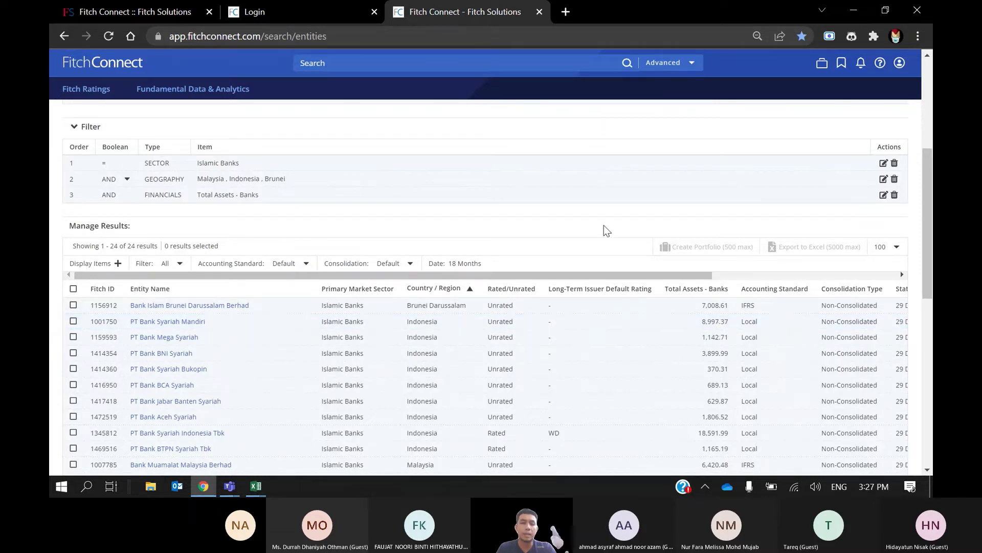
pyautogui.scroll(2, 604, 231)
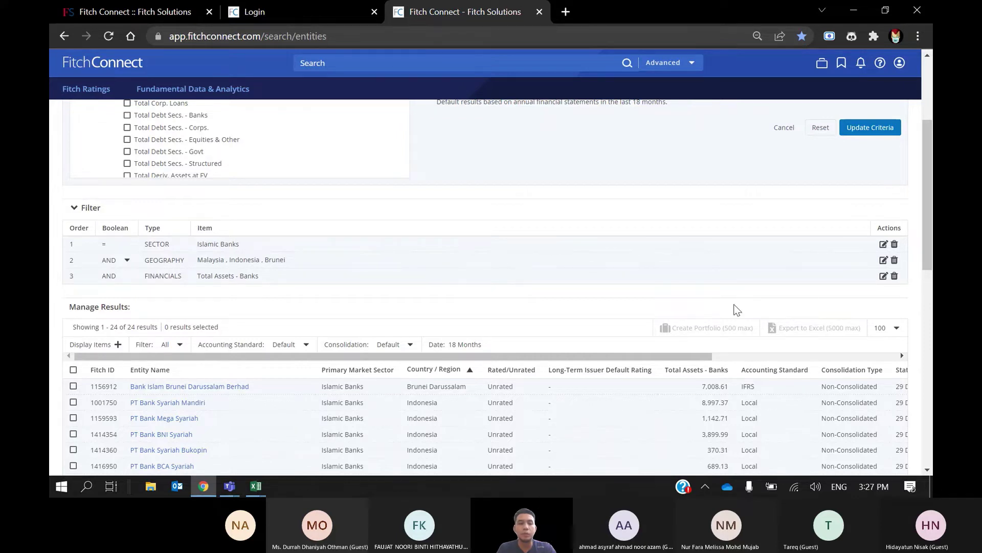
pyautogui.scroll(3, 733, 304)
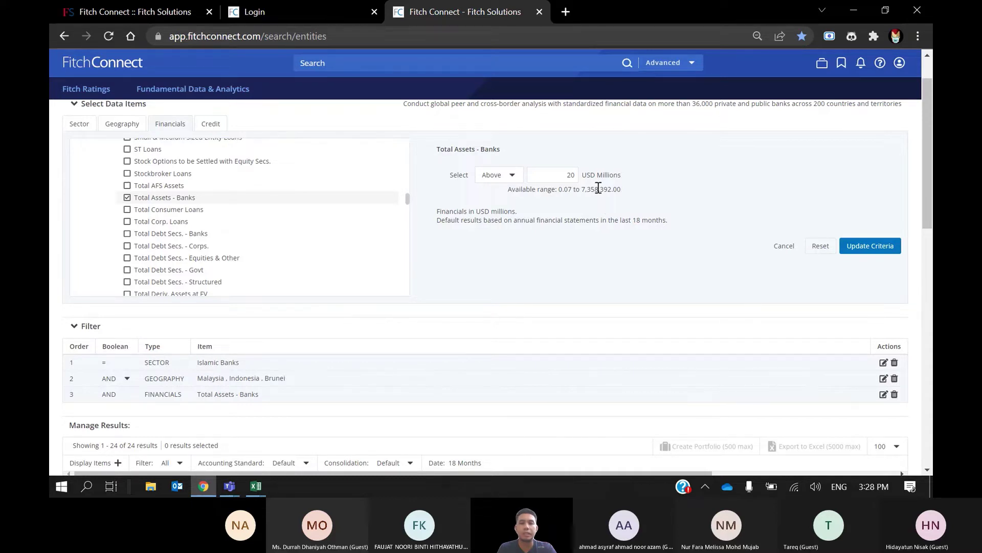
# Delete the Total Assets - Banks criterion from the filters and select all the remaining Islamic bank results.
pyautogui.click(894, 394)
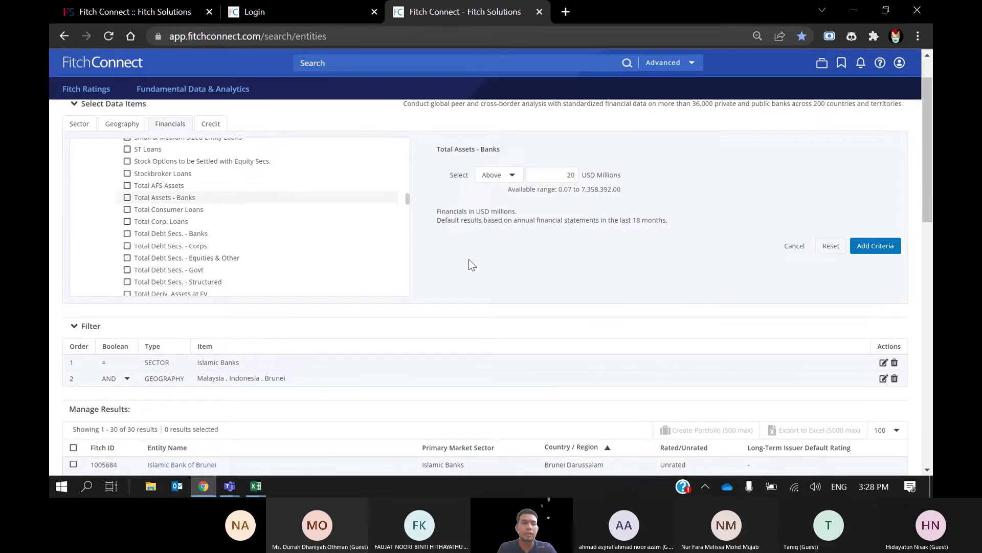
pyautogui.scroll(1, 469, 259)
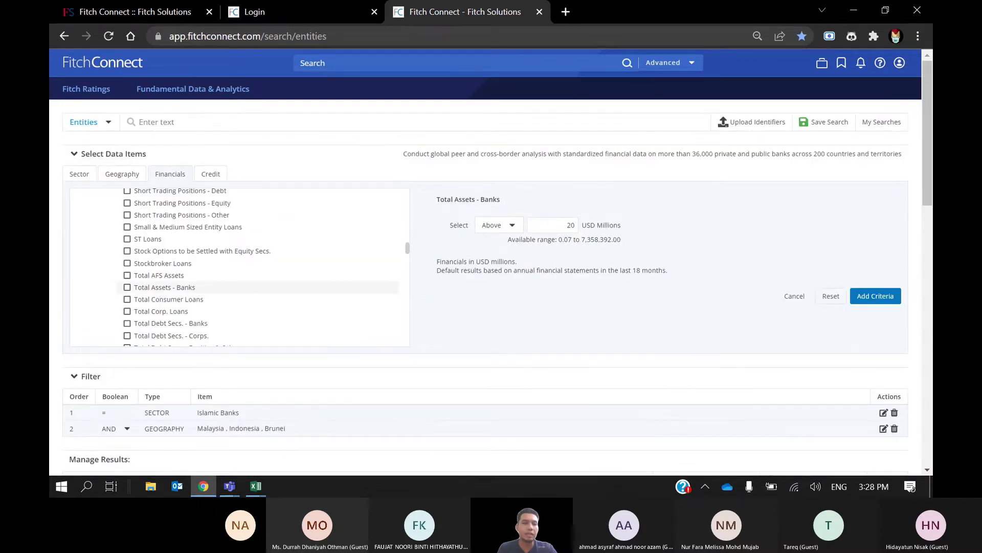
pyautogui.scroll(5, 239, 266)
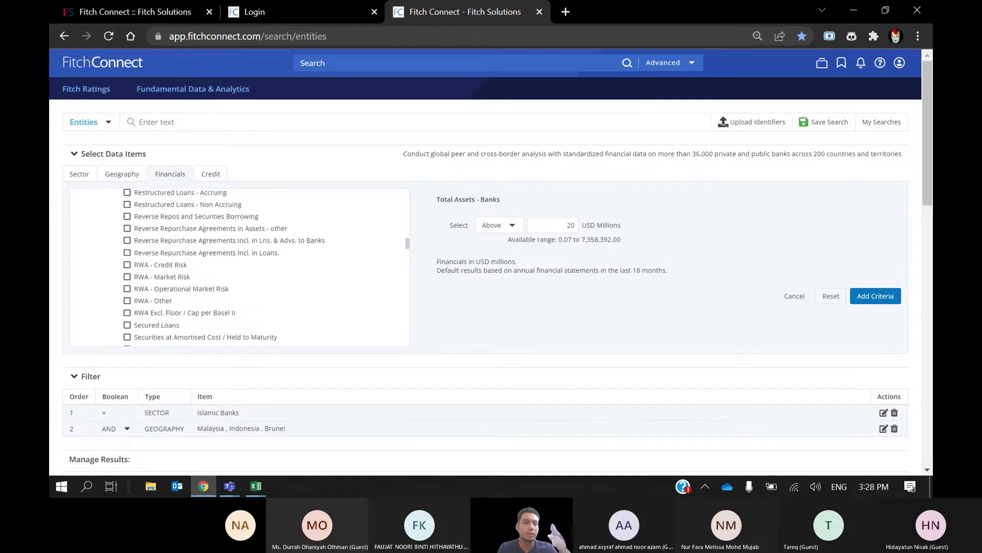
pyautogui.scroll(-6, 240, 267)
pyautogui.scroll(6, 239, 266)
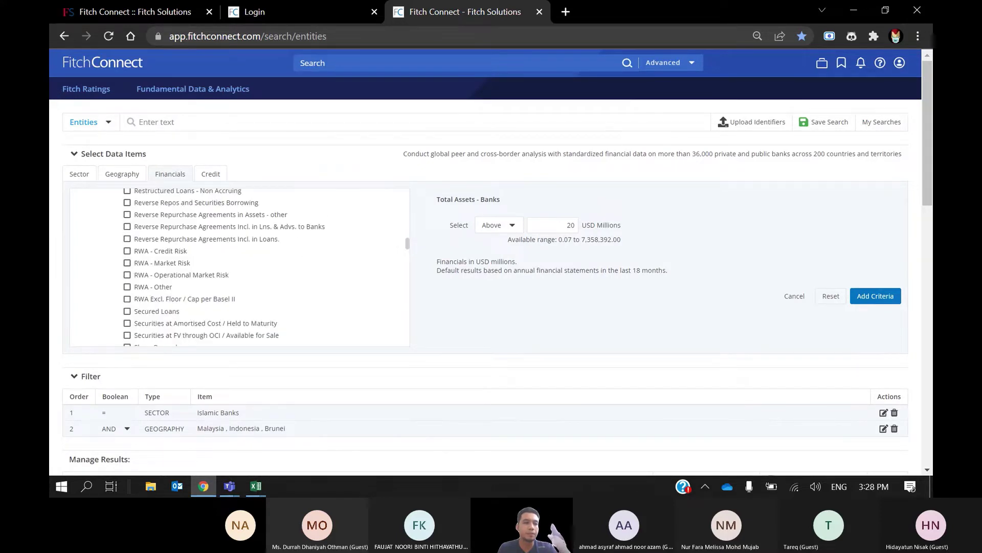
pyautogui.scroll(10, 240, 266)
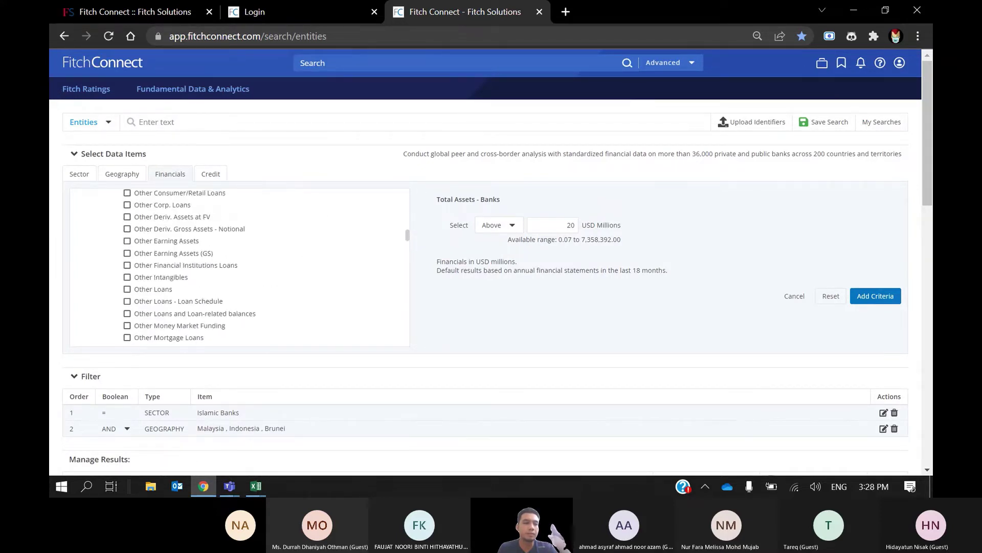
pyautogui.scroll(8, 348, 299)
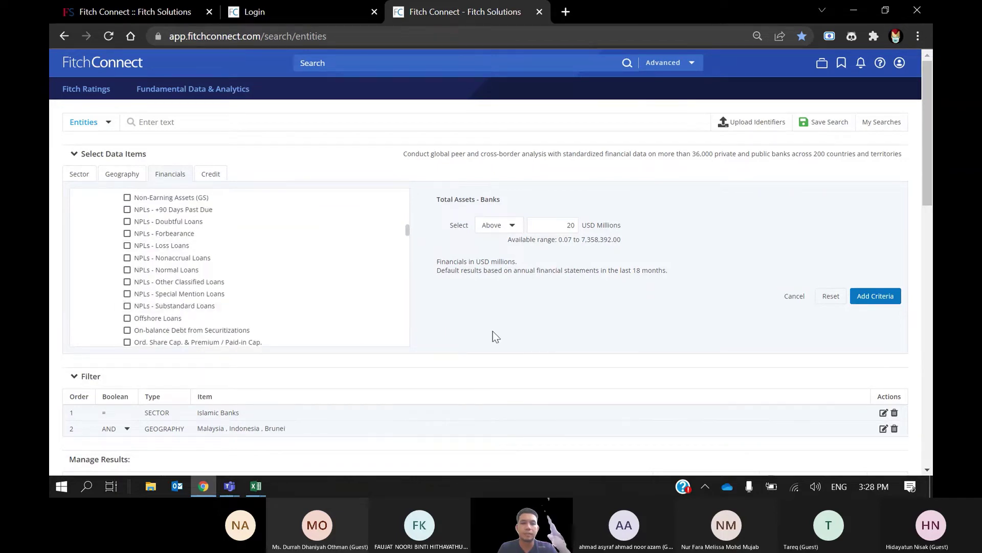
pyautogui.scroll(-4, 498, 336)
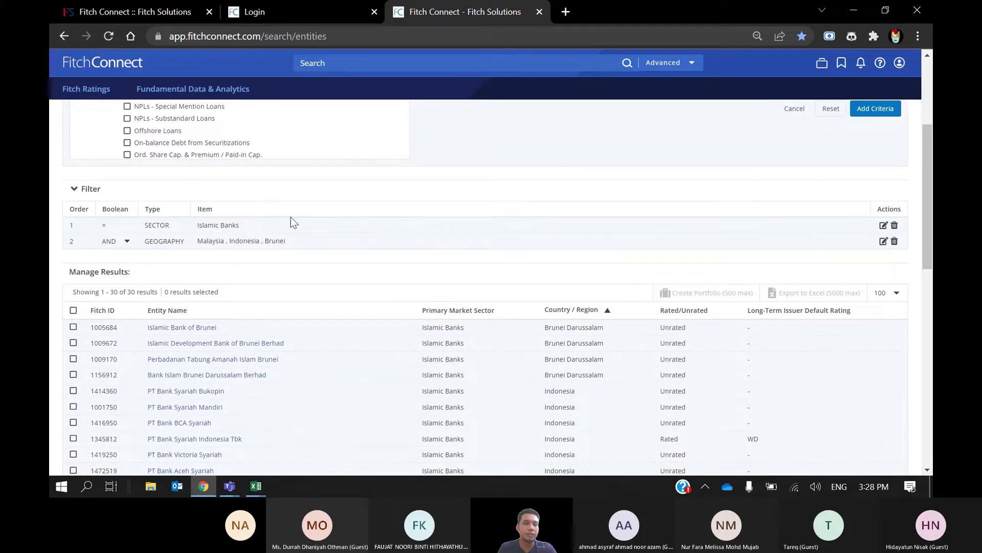
pyautogui.scroll(1, 394, 234)
pyautogui.scroll(3, 491, 286)
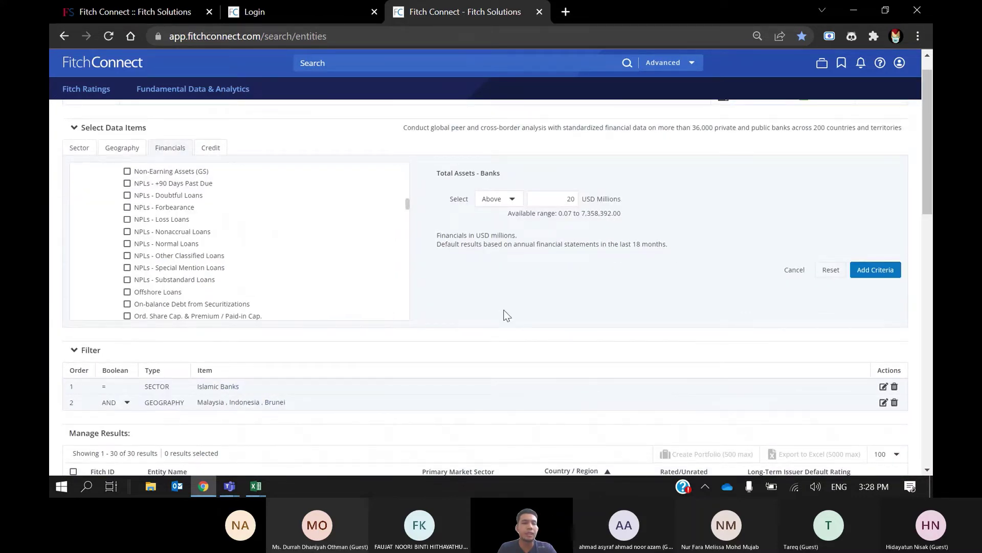
pyautogui.scroll(-5, 506, 315)
pyautogui.click(73, 247)
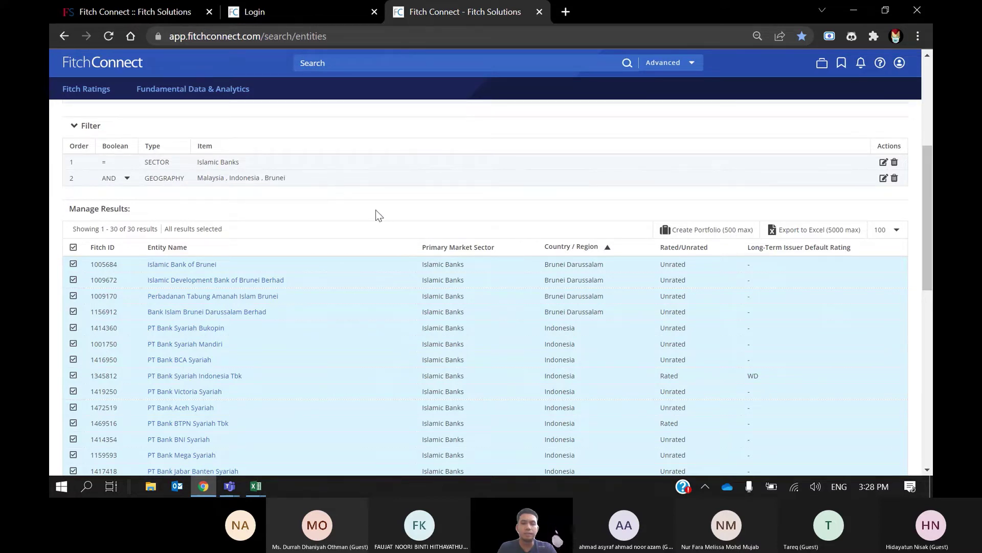
# Try to create a new portfolio named 210222 from the selected Islamic banks.
pyautogui.click(729, 235)
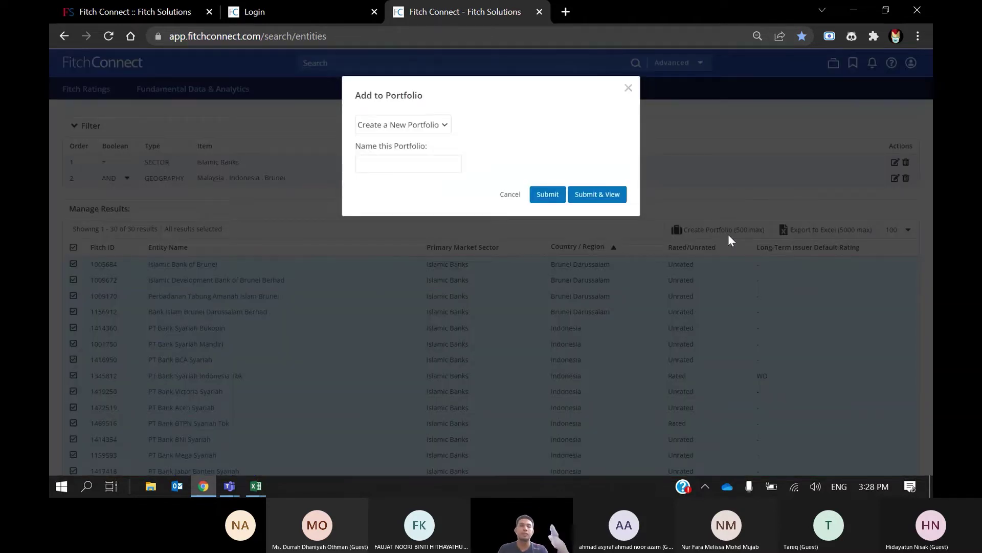
pyautogui.click(436, 127)
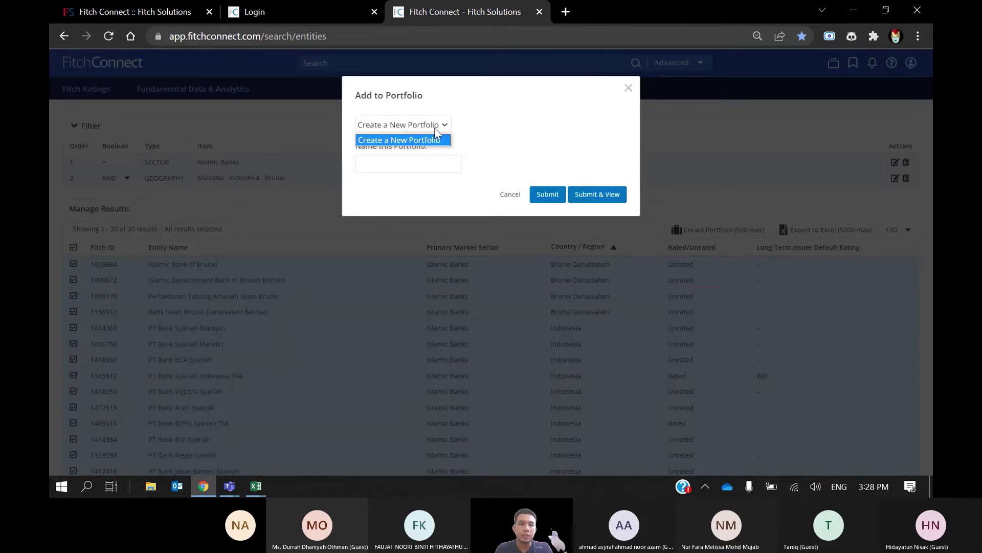
pyautogui.click(436, 138)
pyautogui.click(439, 165)
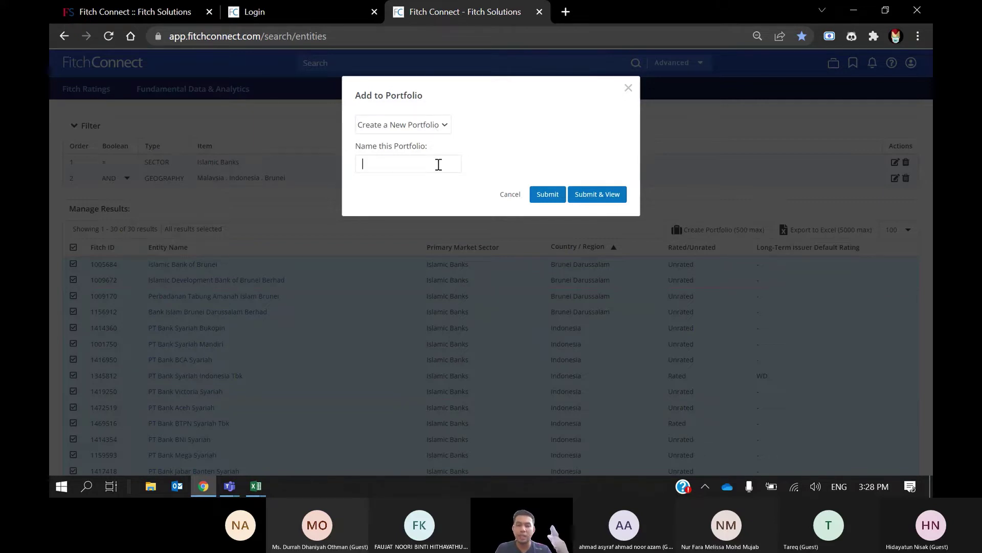
pyautogui.write('t')
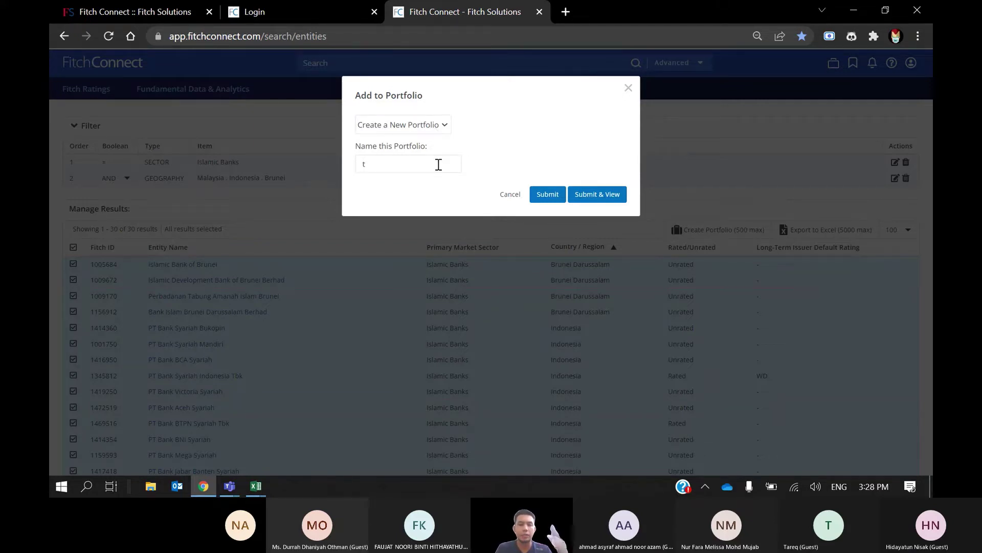
pyautogui.press('BackSpace')
pyautogui.write('tr')
pyautogui.press('BackSpace')
pyautogui.write('2102')
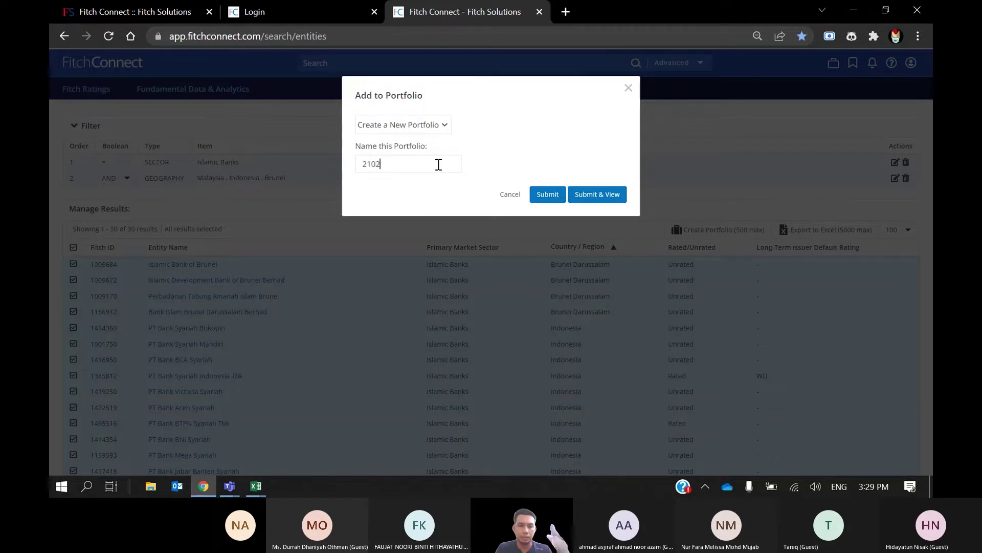
pyautogui.write('20')
pyautogui.press('BackSpace')
pyautogui.write('22')
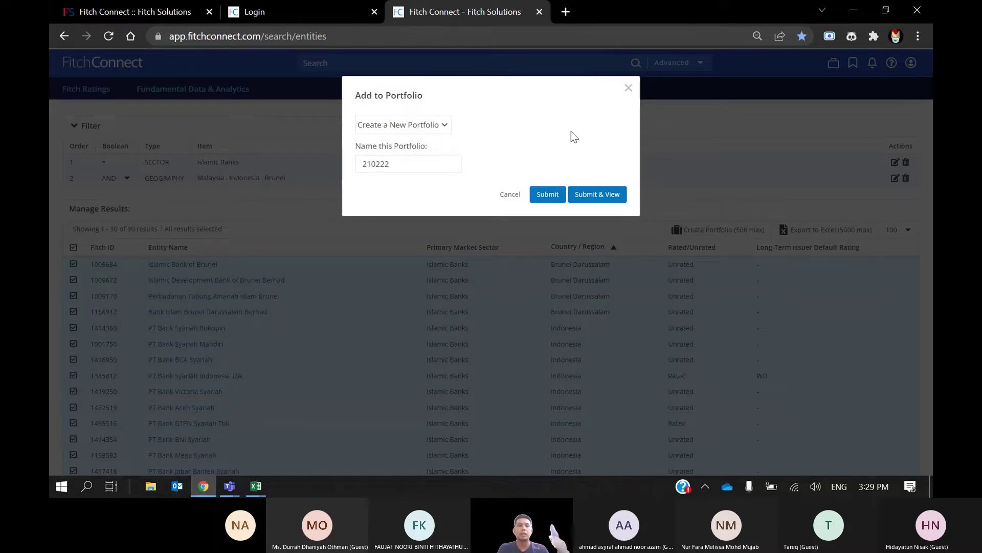
pyautogui.click(617, 199)
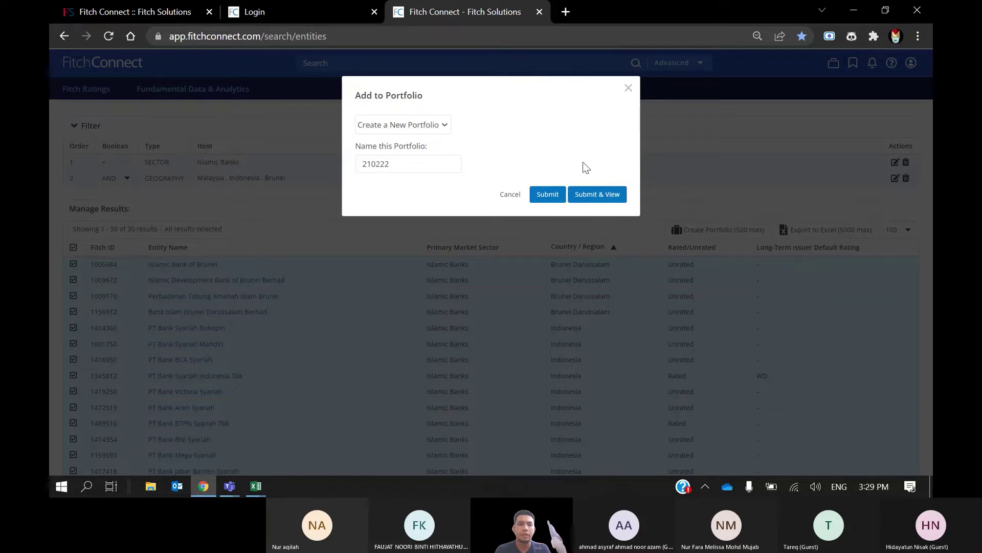
pyautogui.press('Return')
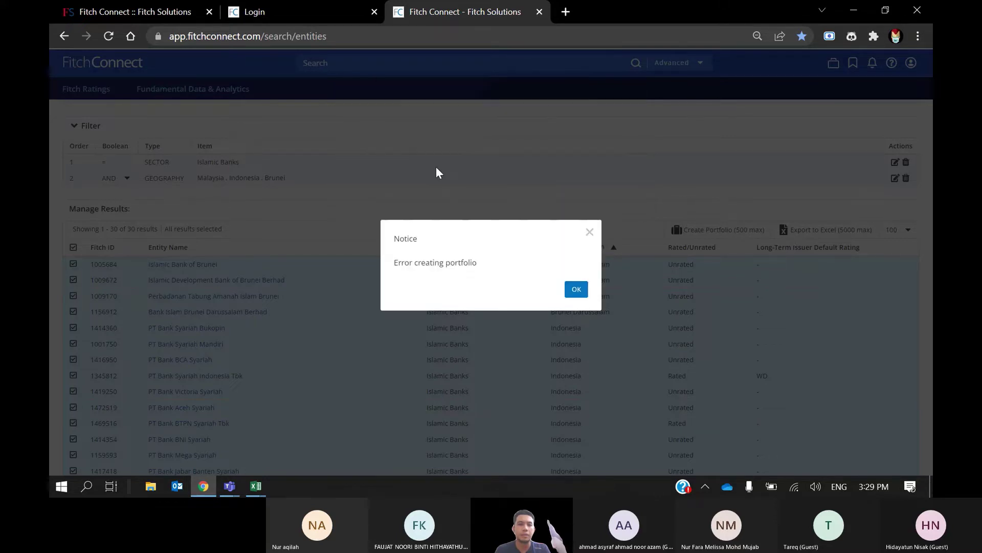
pyautogui.press('Return')
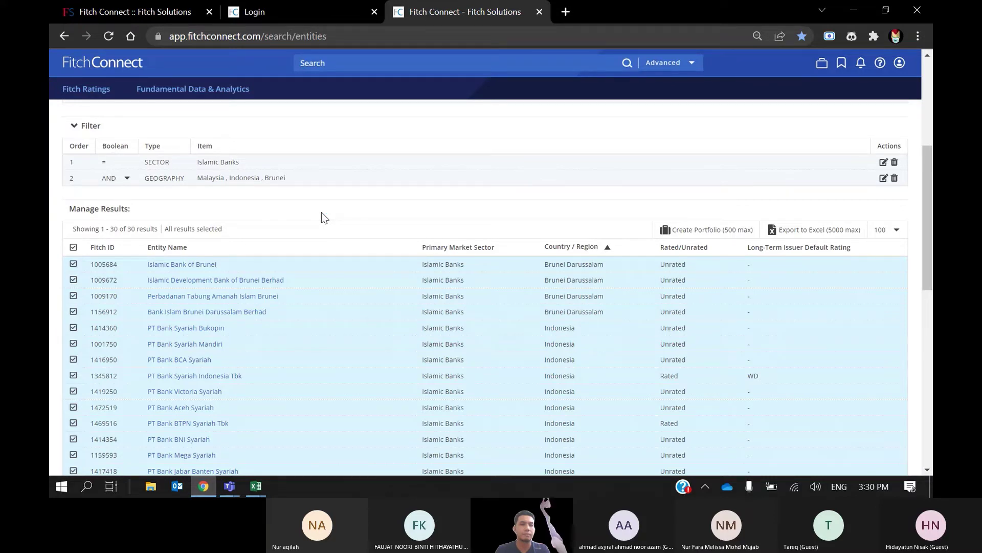
# Create a new portfolio named 210222 from all the selected Islamic banks and open it for viewing.
pyautogui.scroll(1, 322, 212)
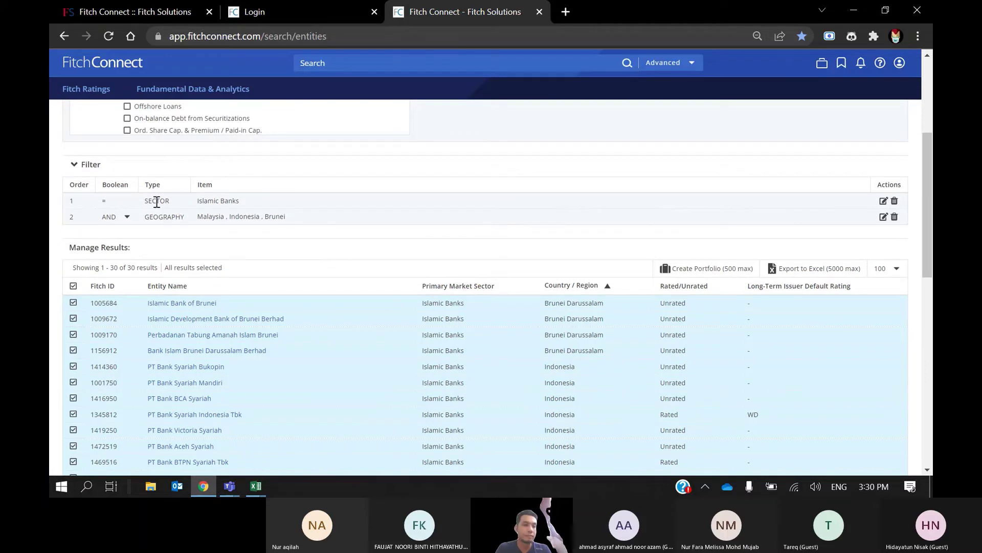
pyautogui.click(691, 268)
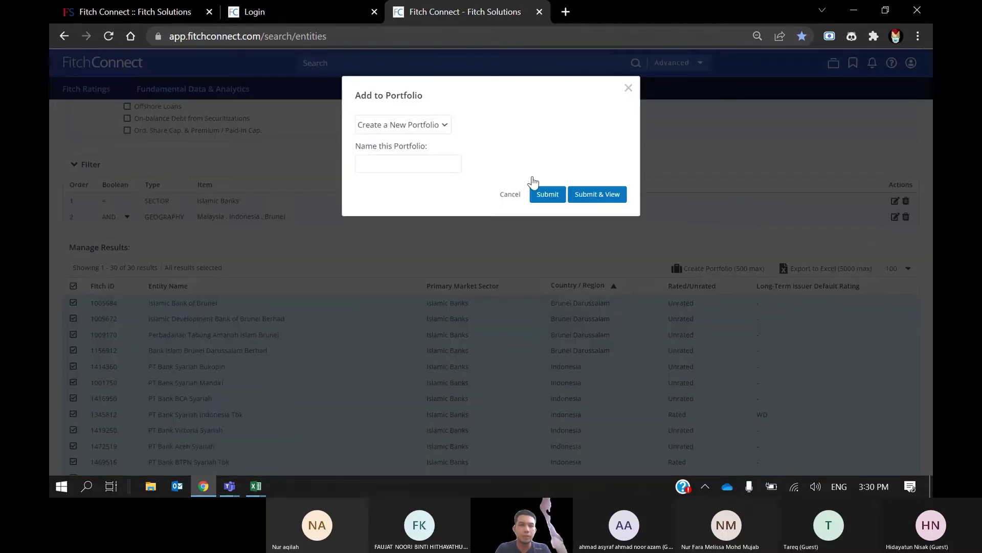
pyautogui.click(444, 166)
pyautogui.write('2102')
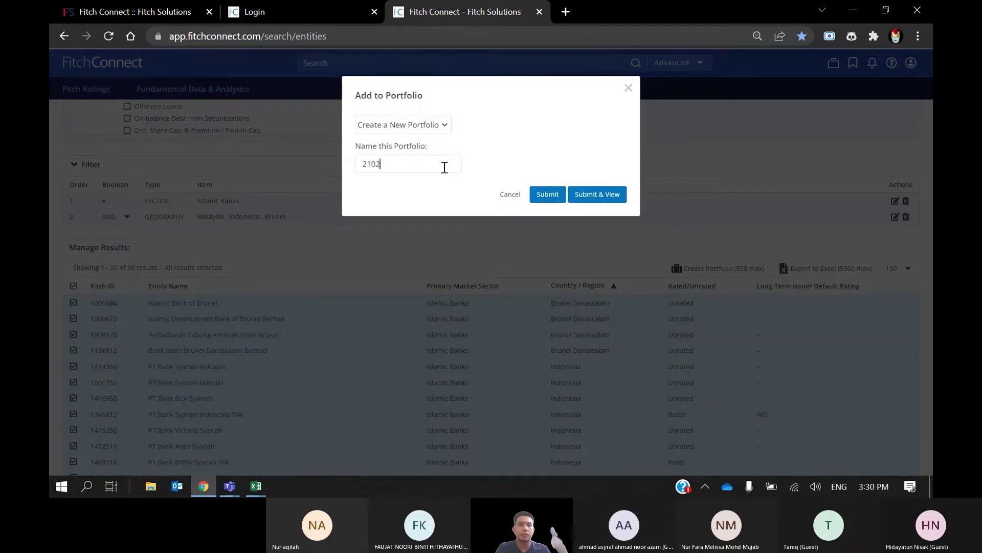
pyautogui.write('22')
pyautogui.click(593, 195)
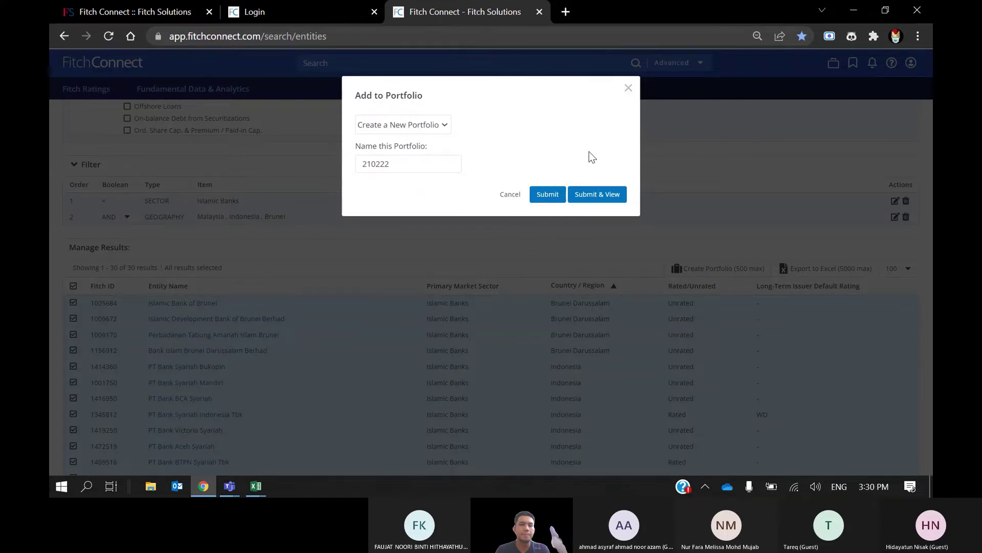
pyautogui.press('Return')
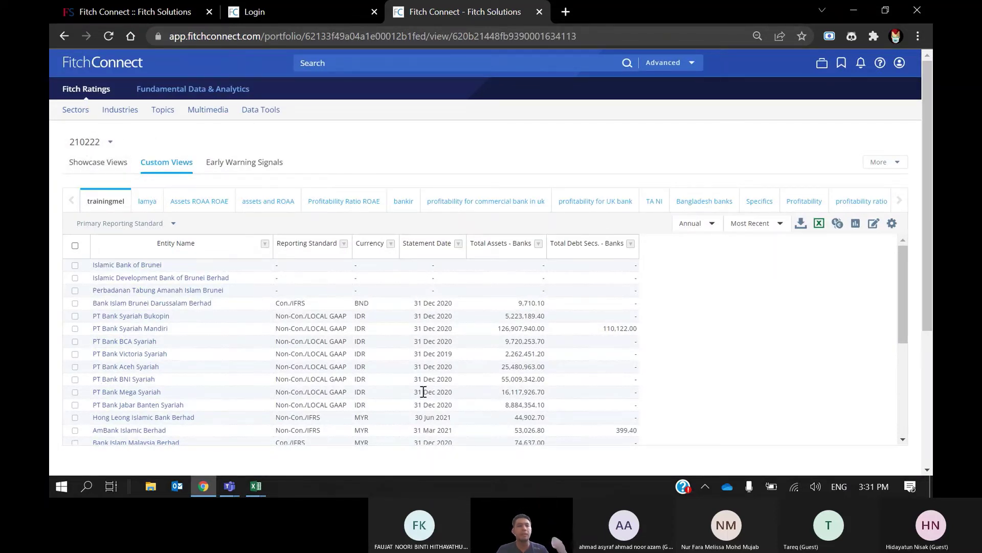
# Look through the portfolio's bank list and examine it in the next two custom views, ending with Assets ROAA ROAE.
pyautogui.scroll(-1, 423, 392)
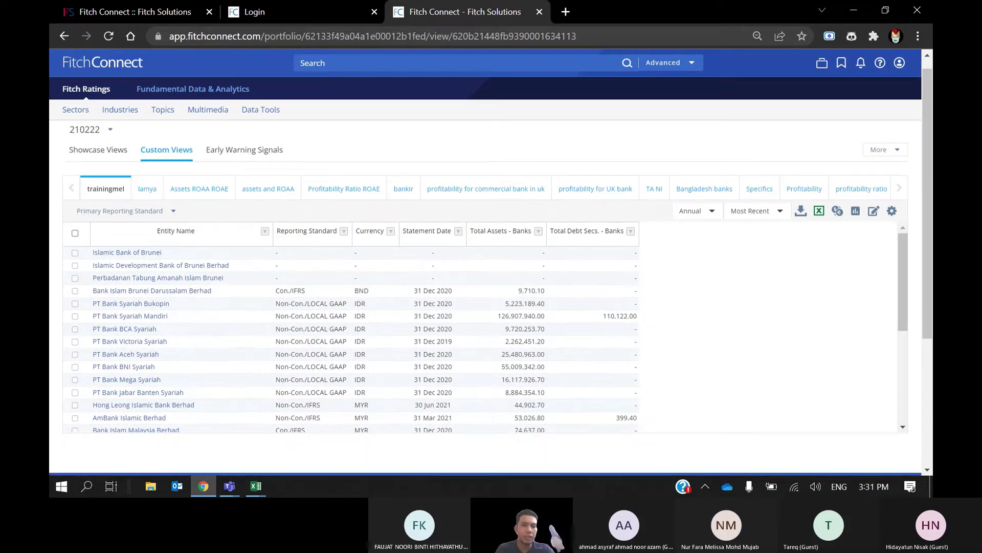
pyautogui.scroll(-3, 424, 392)
pyautogui.scroll(3, 424, 392)
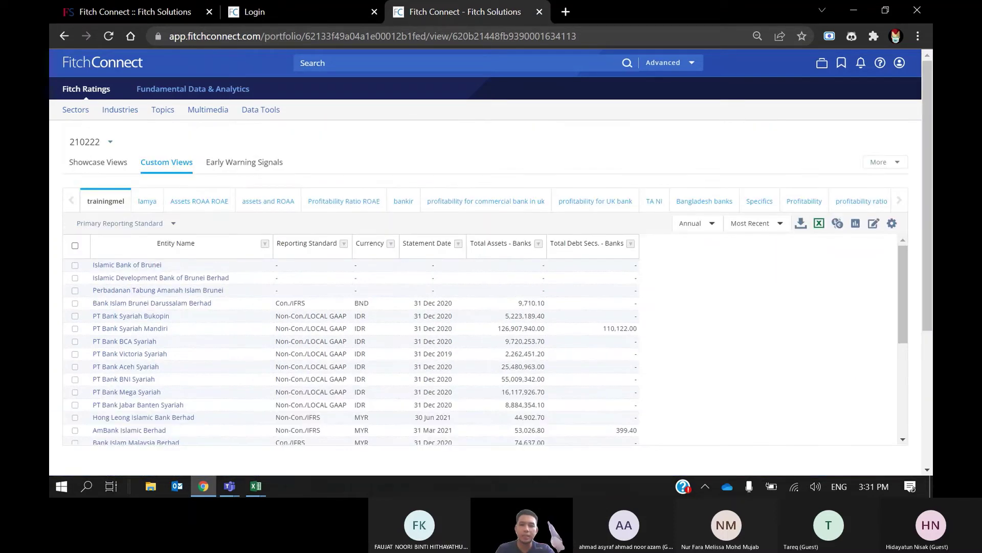
pyautogui.click(903, 385)
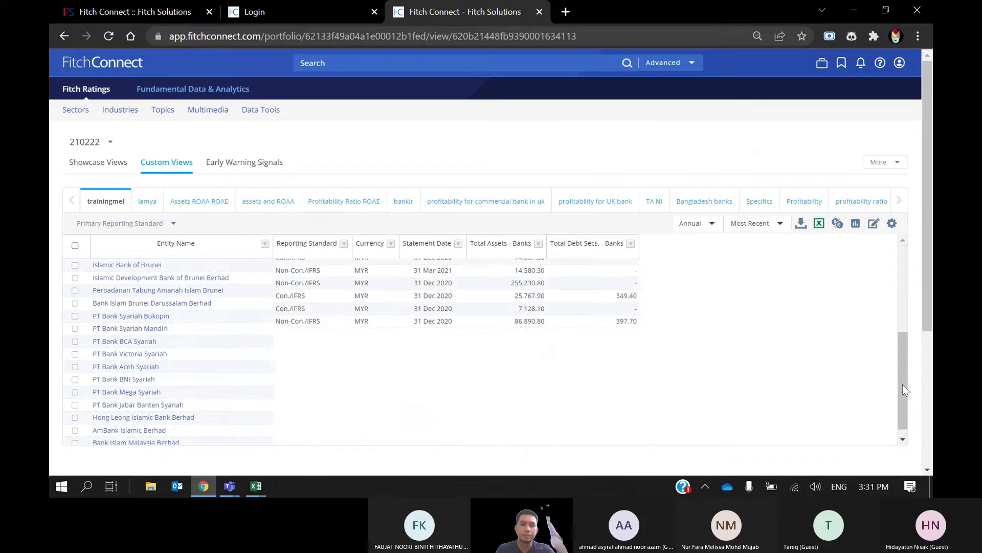
pyautogui.moveTo(903, 384); pyautogui.dragTo(895, 292)
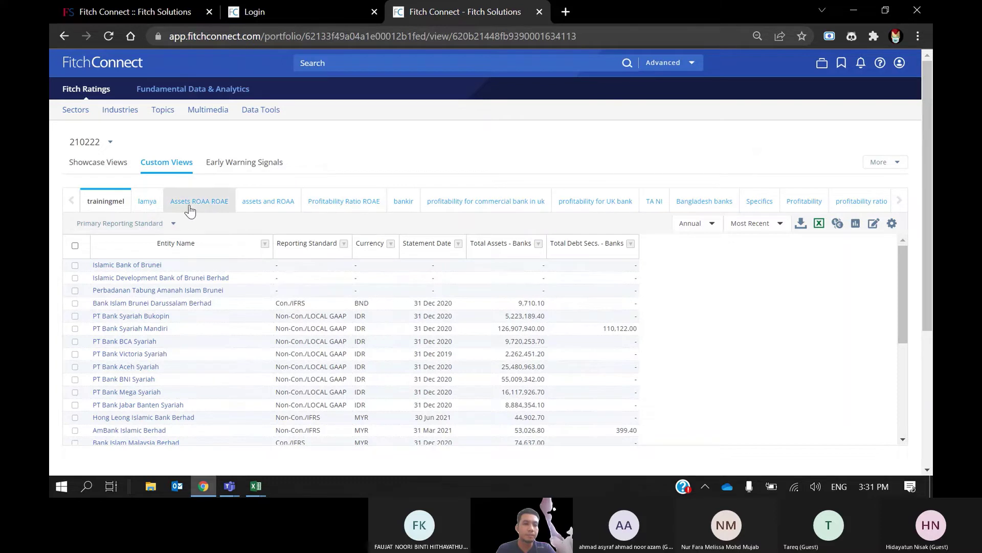
pyautogui.click(155, 205)
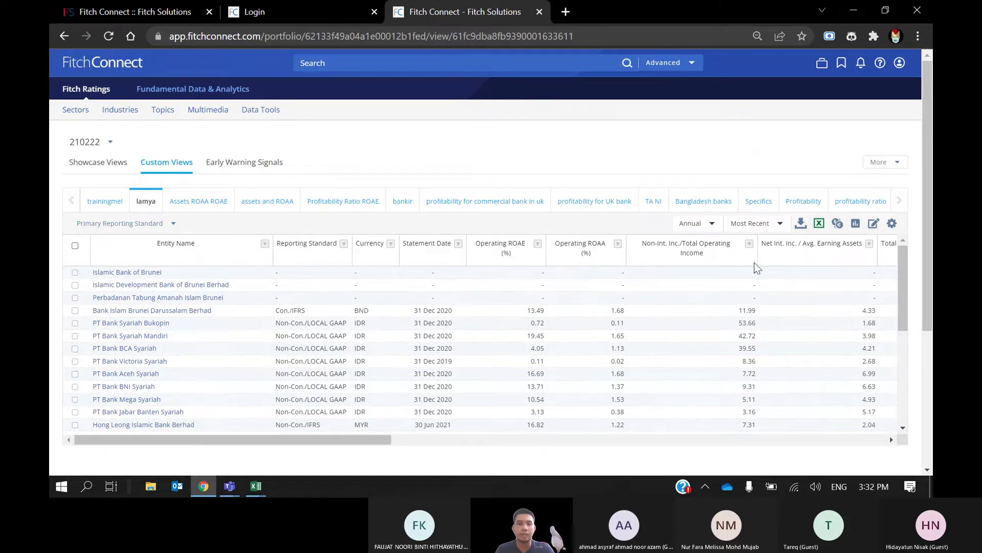
pyautogui.click(213, 200)
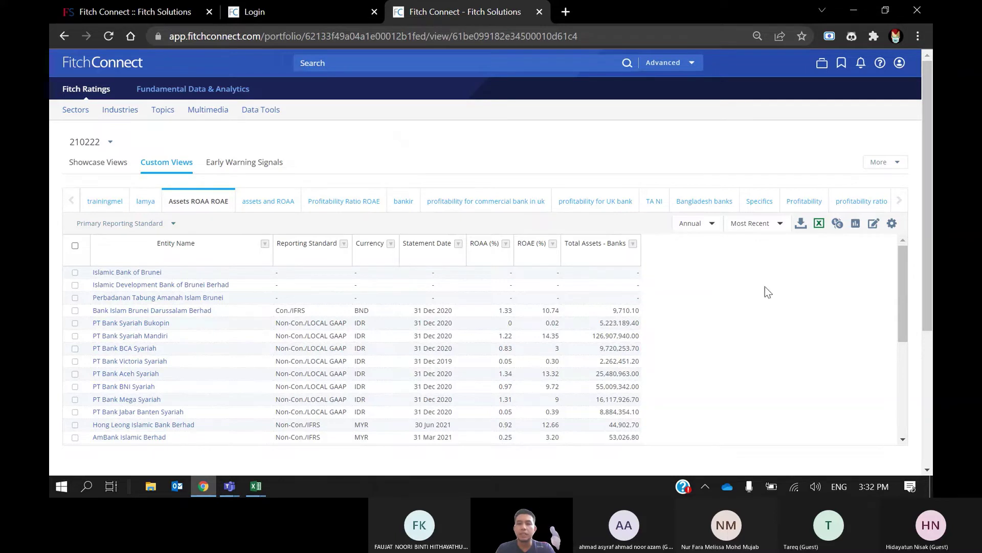
# Start a new custom view for the portfolio and name it trainingFC.
pyautogui.click(873, 230)
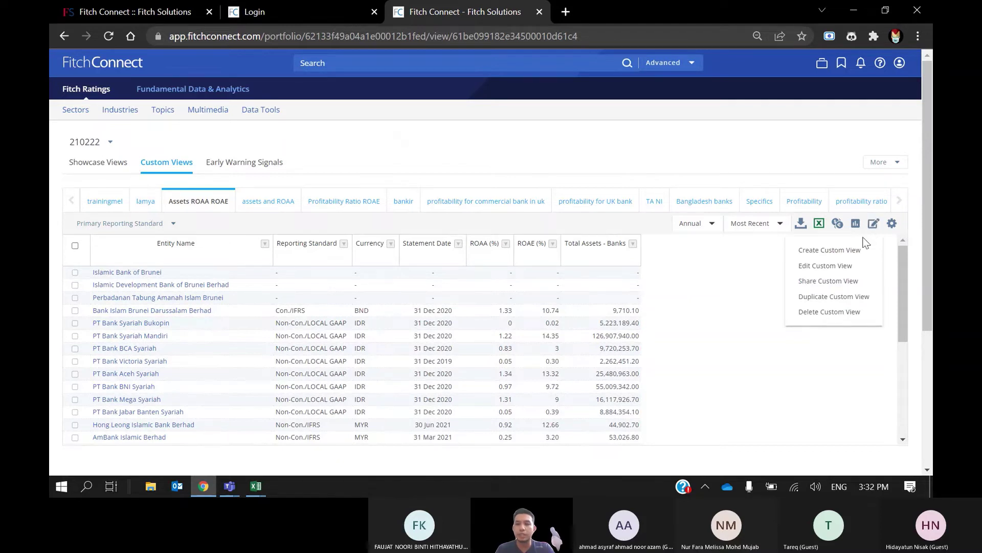
pyautogui.click(828, 253)
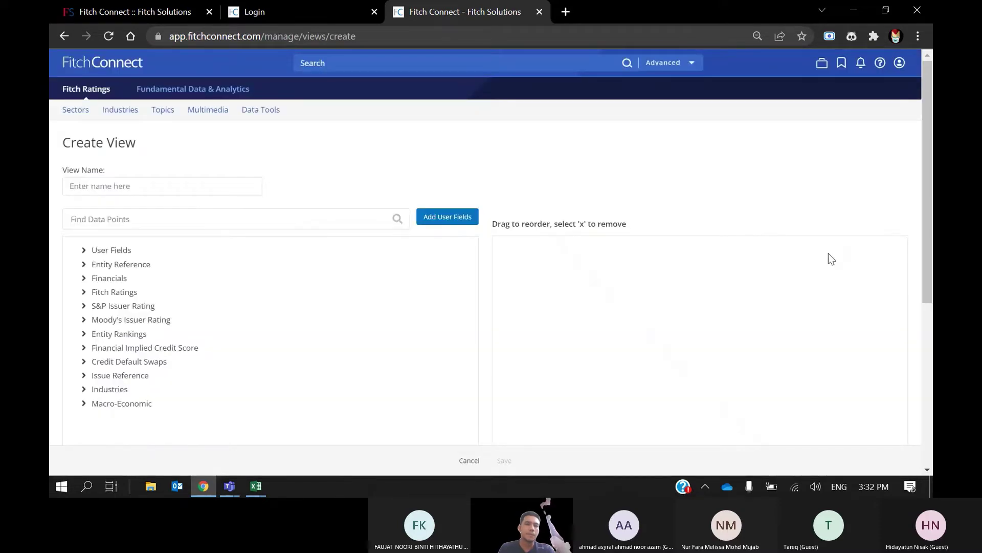
pyautogui.click(172, 186)
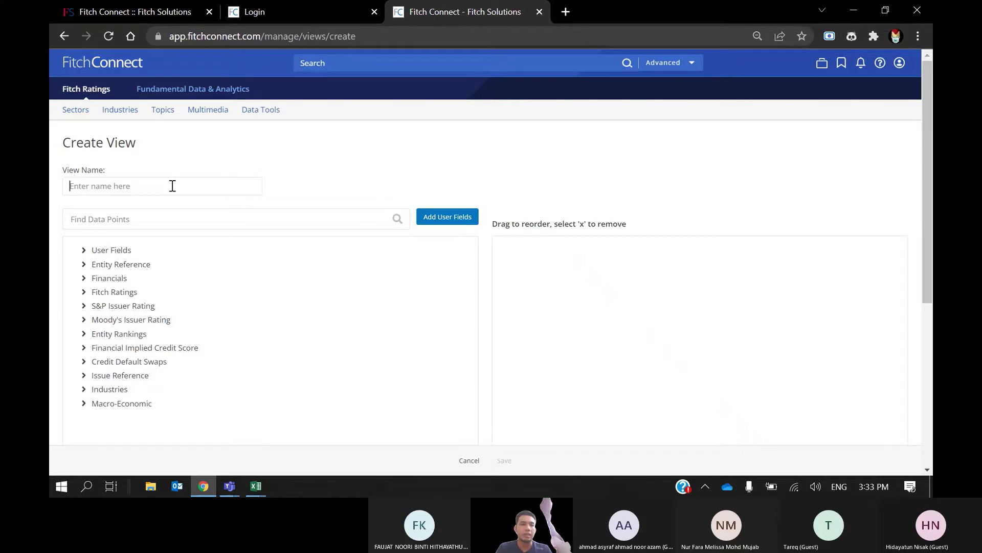
pyautogui.click(172, 186)
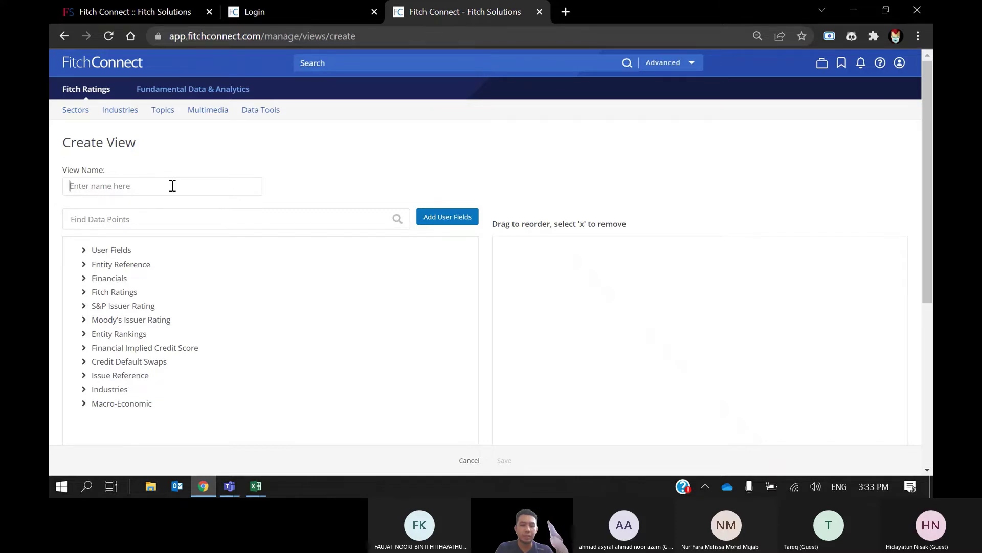
pyautogui.write('training')
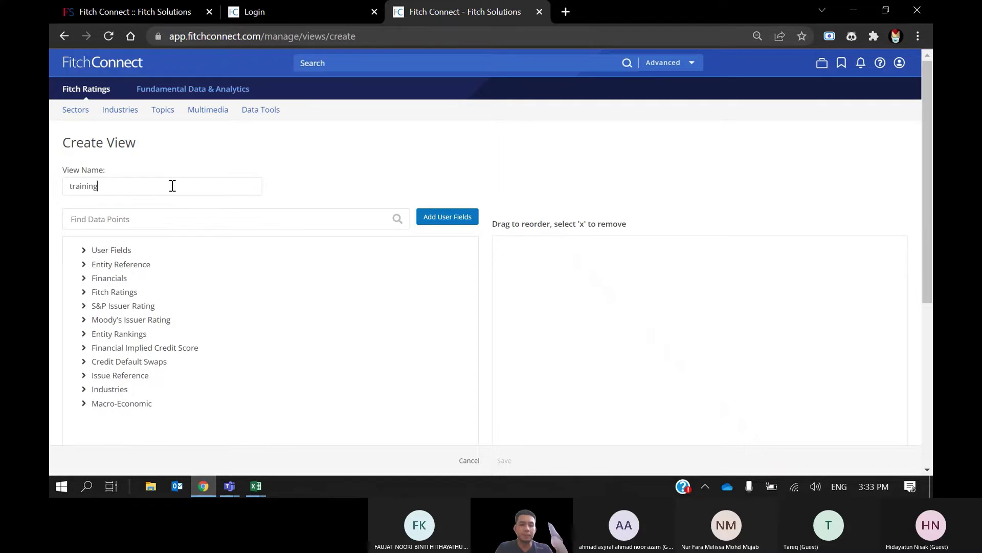
pyautogui.write('FC')
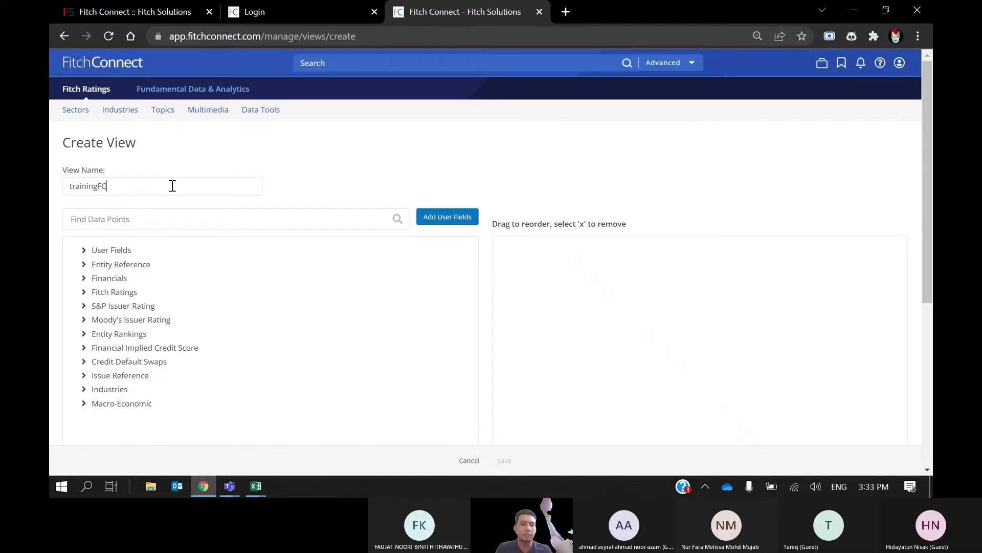
# Complete the new view's name as trainingFC2102.
pyautogui.write('2102')
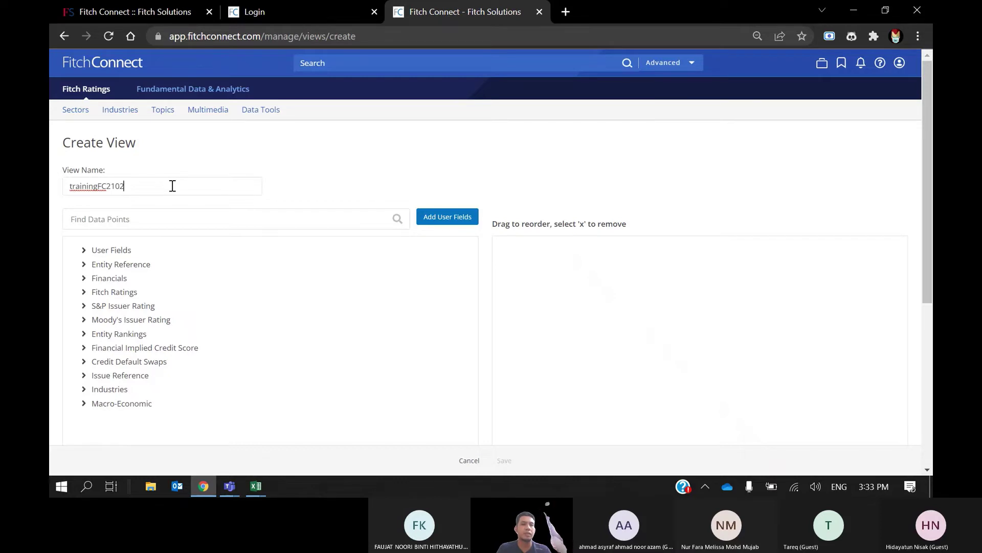
pyautogui.click(309, 182)
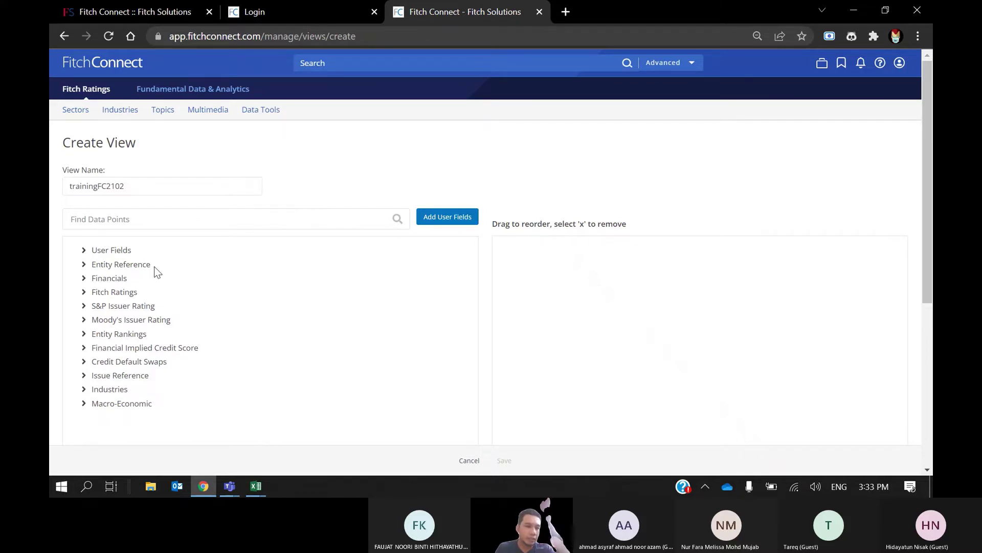
# Browse the bank financials data points down to the assets group of the balance sheet.
pyautogui.click(103, 280)
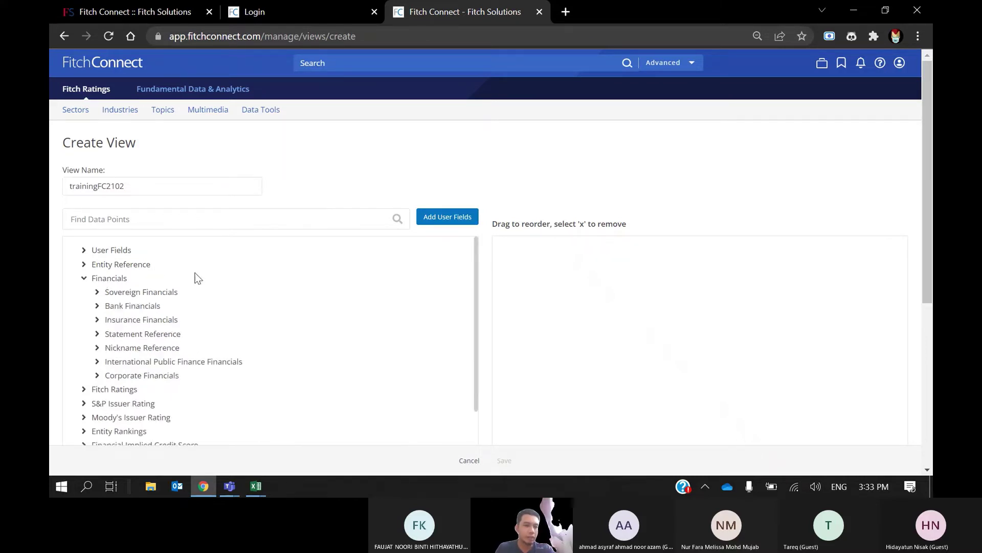
pyautogui.click(152, 305)
pyautogui.scroll(-2, 152, 306)
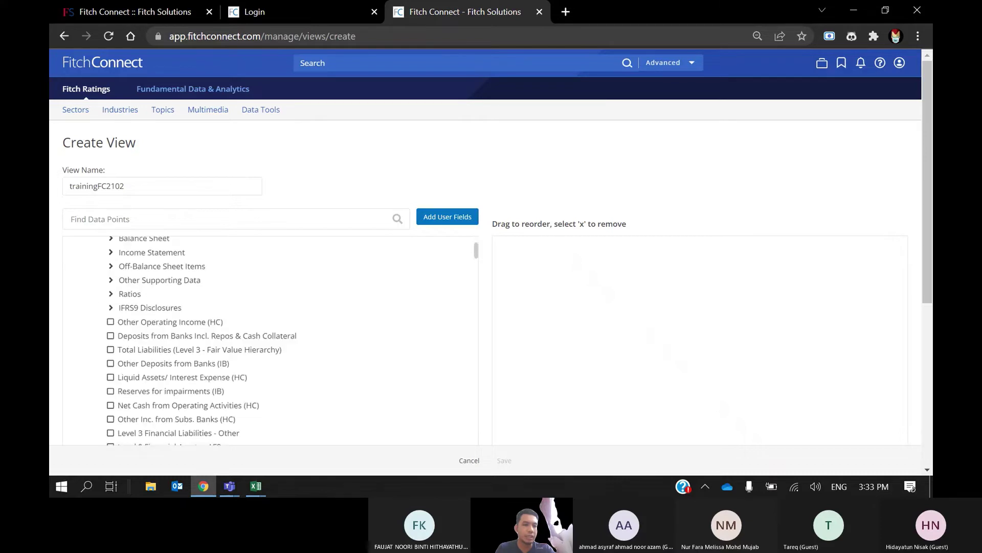
pyautogui.scroll(-2, 205, 337)
pyautogui.scroll(3, 205, 338)
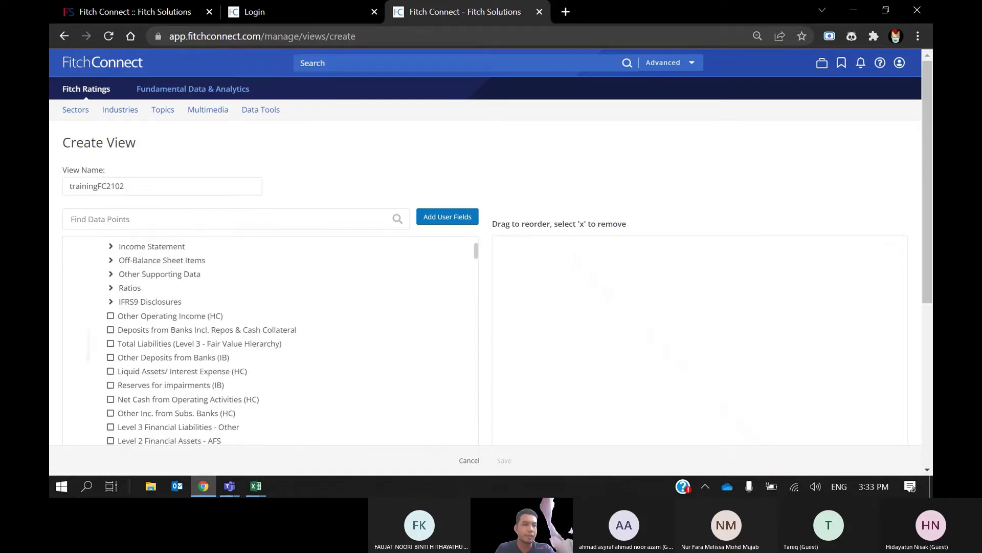
pyautogui.scroll(1, 204, 338)
pyautogui.click(161, 279)
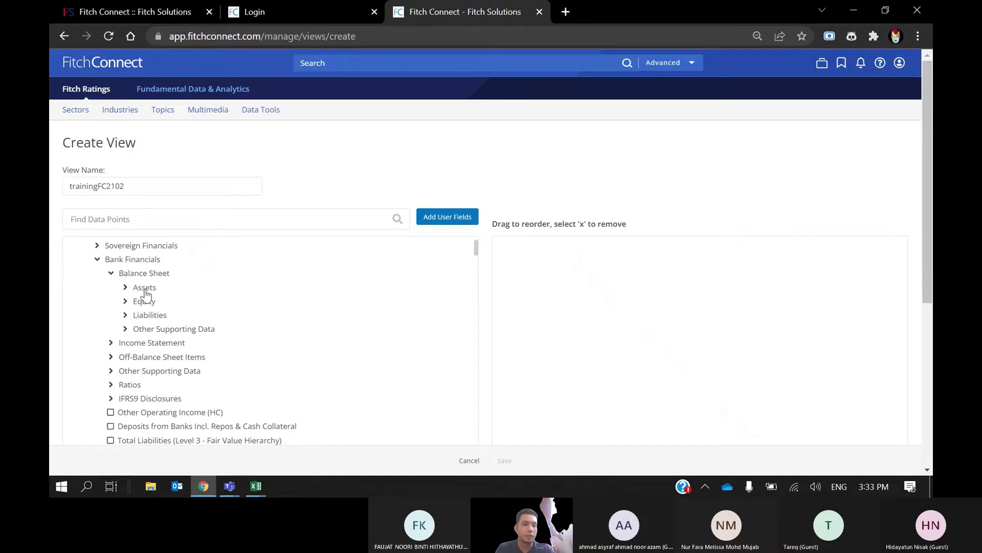
pyautogui.click(144, 288)
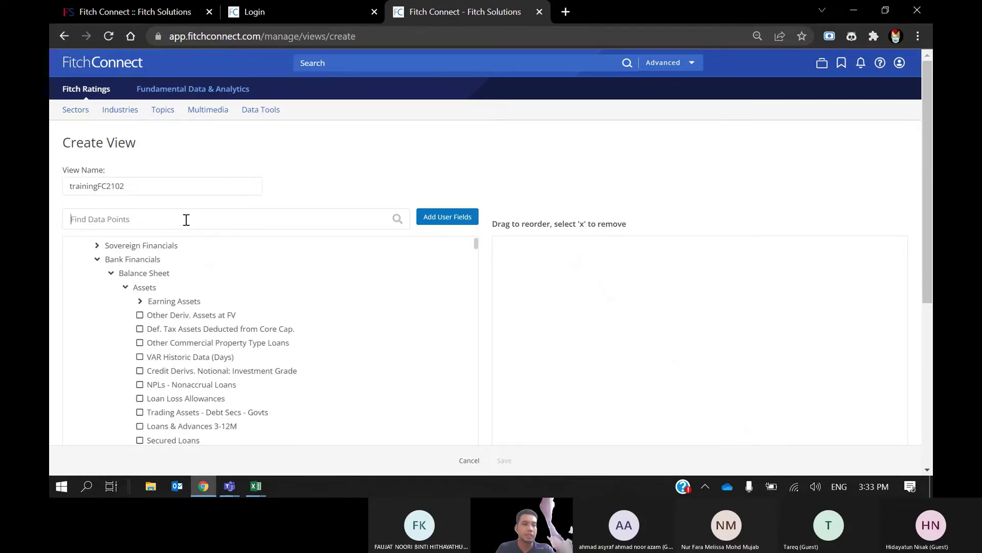
# Search the data points for "total asset" and add Total Assets - Banks to the view.
pyautogui.write('total asee')
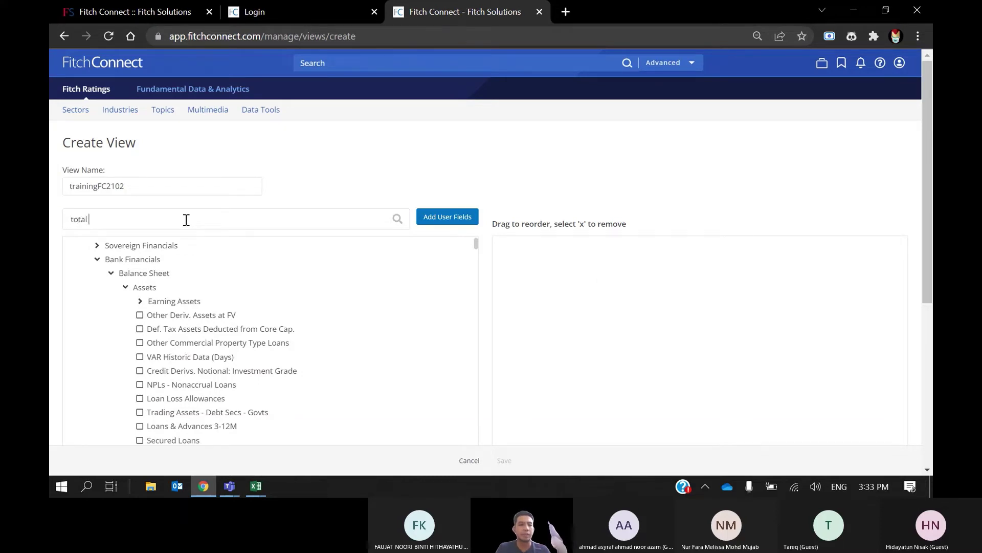
pyautogui.press('BackSpace')
pyautogui.press('BackSpace')
pyautogui.write('set')
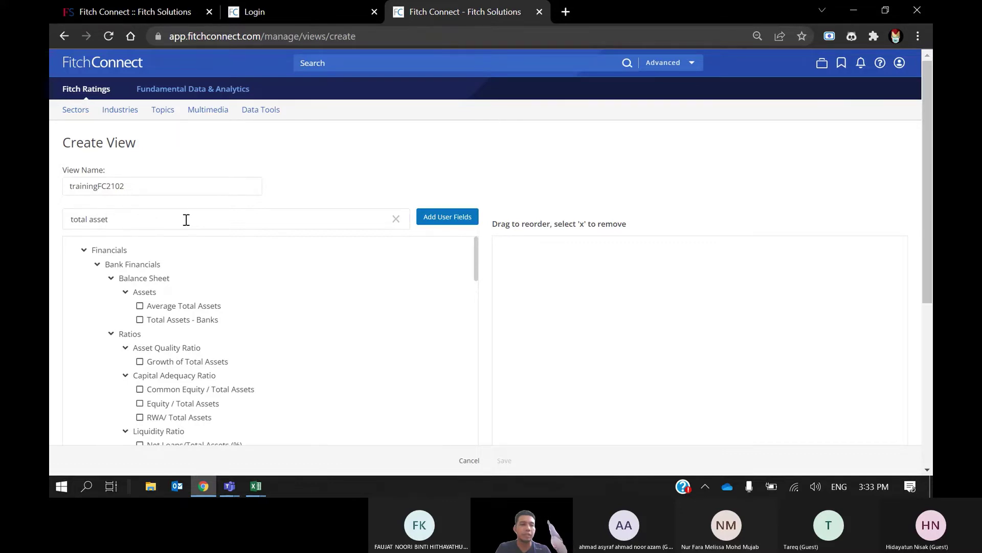
pyautogui.click(169, 320)
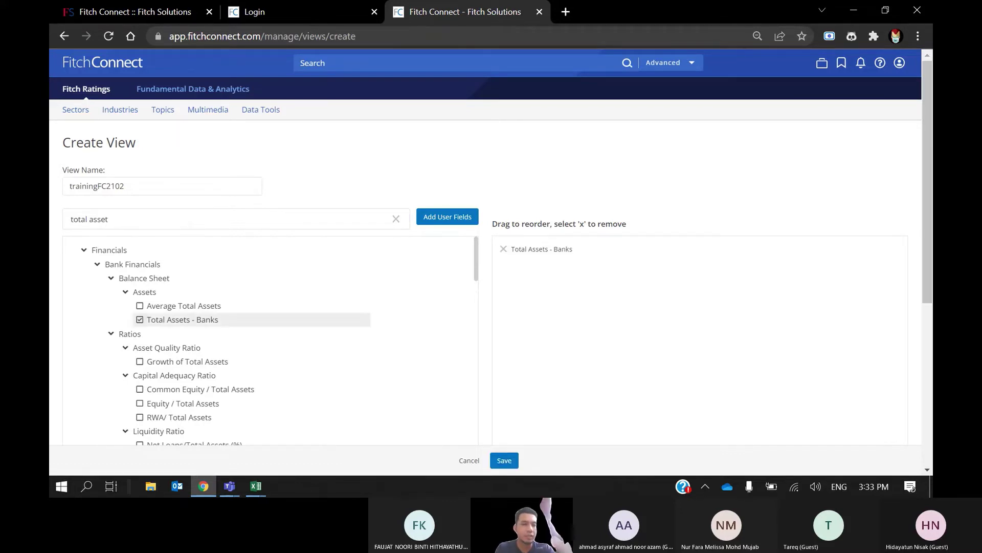
# Replace the data point search with "equity" and add Total Equity from the bank balance sheet to the view.
pyautogui.click(152, 221)
pyautogui.press('BackSpace')
pyautogui.press('BackSpace')
pyautogui.press('BackSpace')
pyautogui.press('BackSpace')
pyautogui.press('BackSpace')
pyautogui.press('BackSpace')
pyautogui.press('BackSpace')
pyautogui.press('BackSpace')
pyautogui.press('BackSpace')
pyautogui.press('BackSpace')
pyautogui.press('BackSpace')
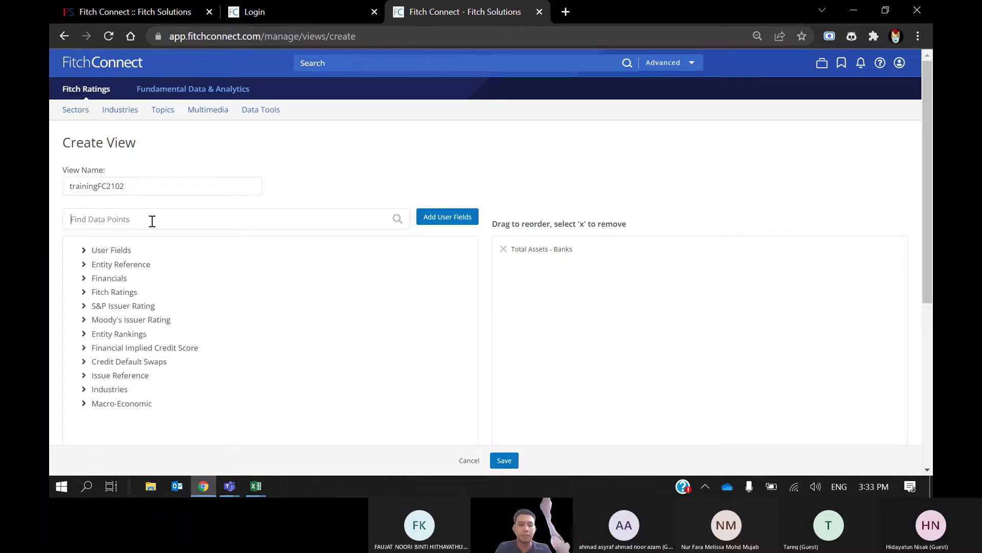
pyautogui.write('equit')
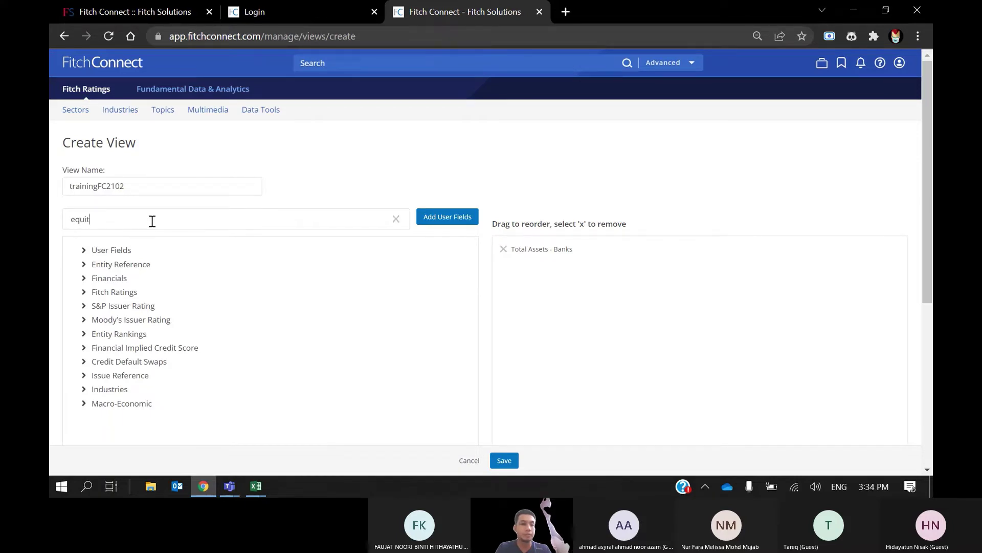
pyautogui.write('y')
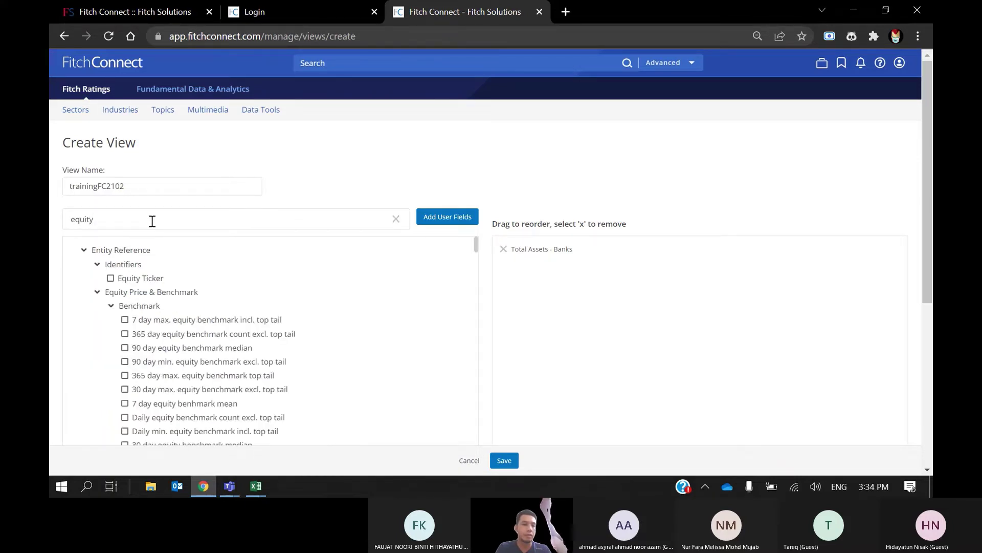
pyautogui.click(149, 292)
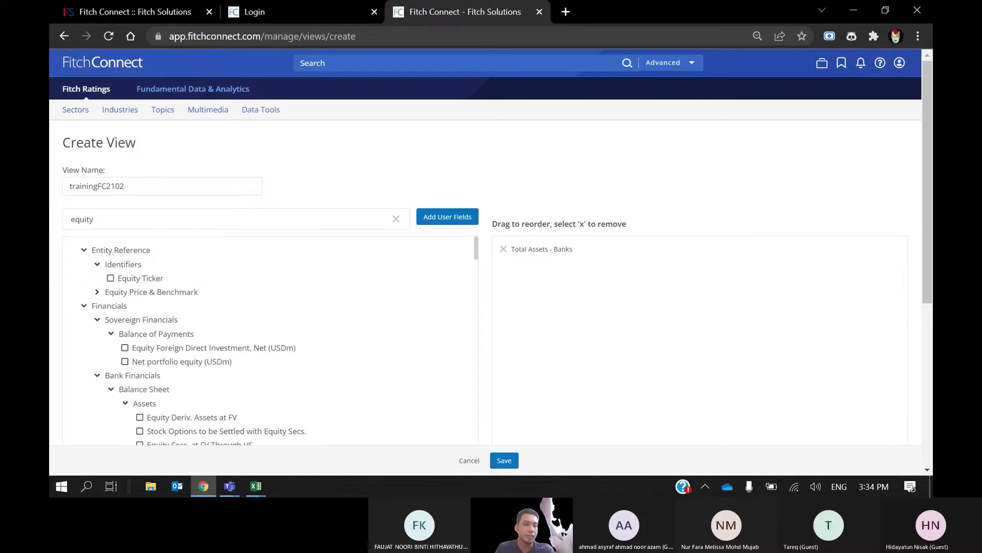
pyautogui.scroll(-3, 271, 340)
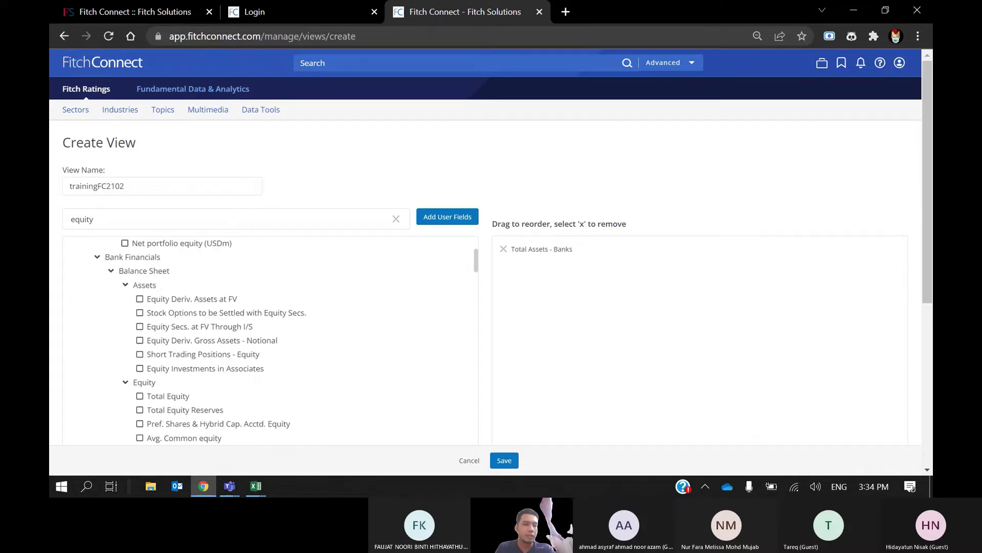
pyautogui.scroll(-1, 271, 341)
pyautogui.click(139, 351)
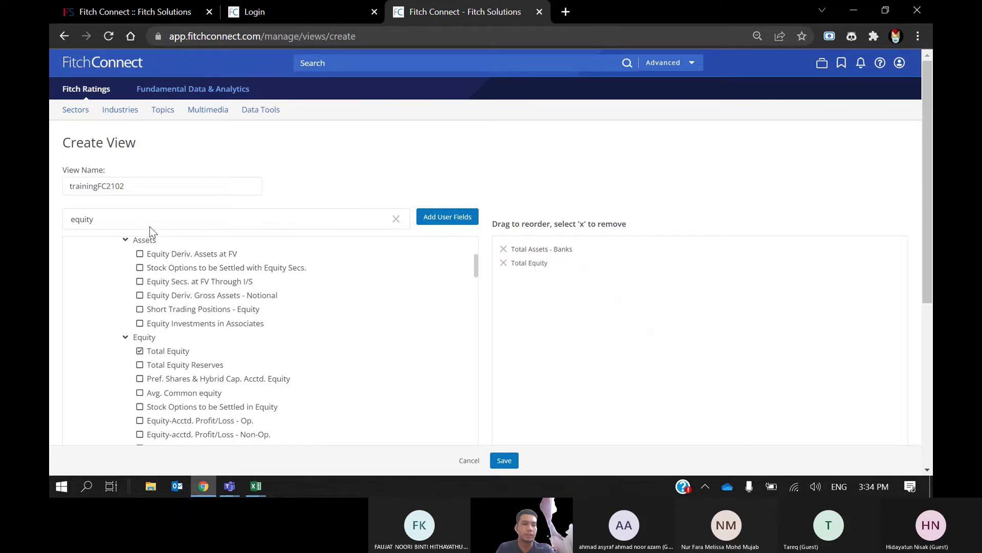
# Clear the data point search to return to the full list of categories.
pyautogui.click(163, 221)
pyautogui.press('BackSpace')
pyautogui.press('BackSpace')
pyautogui.press('BackSpace')
pyautogui.press('BackSpace')
pyautogui.press('BackSpace')
pyautogui.press('BackSpace')
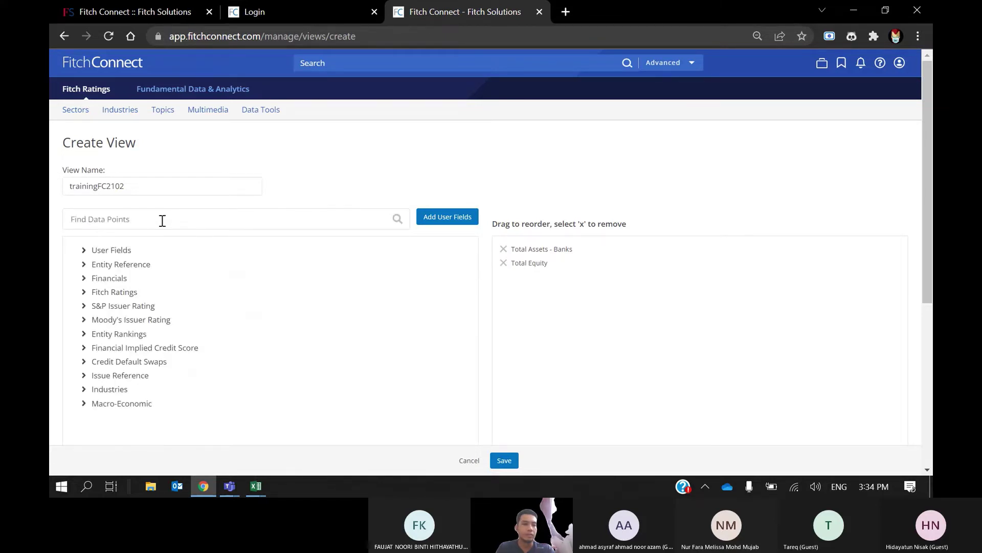
pyautogui.scroll(-1, 162, 220)
pyautogui.scroll(1, 162, 220)
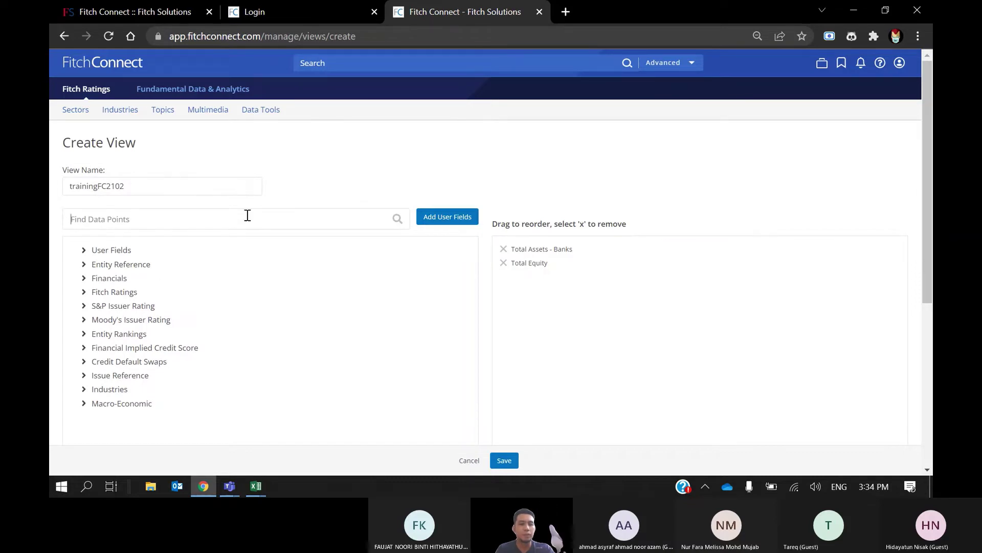
# Look through the data points offered under Bank Financials, and collapse that group again.
pyautogui.click(83, 277)
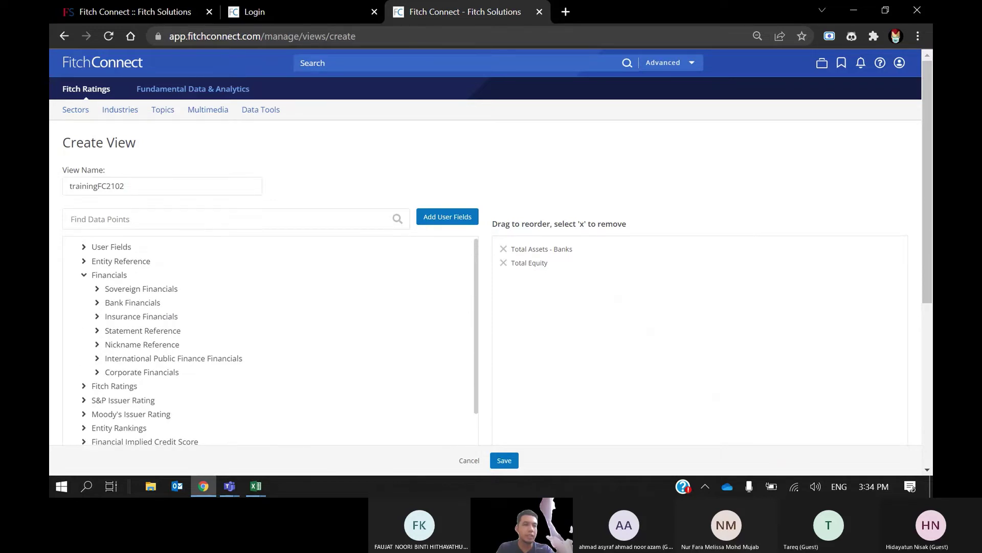
pyautogui.click(97, 303)
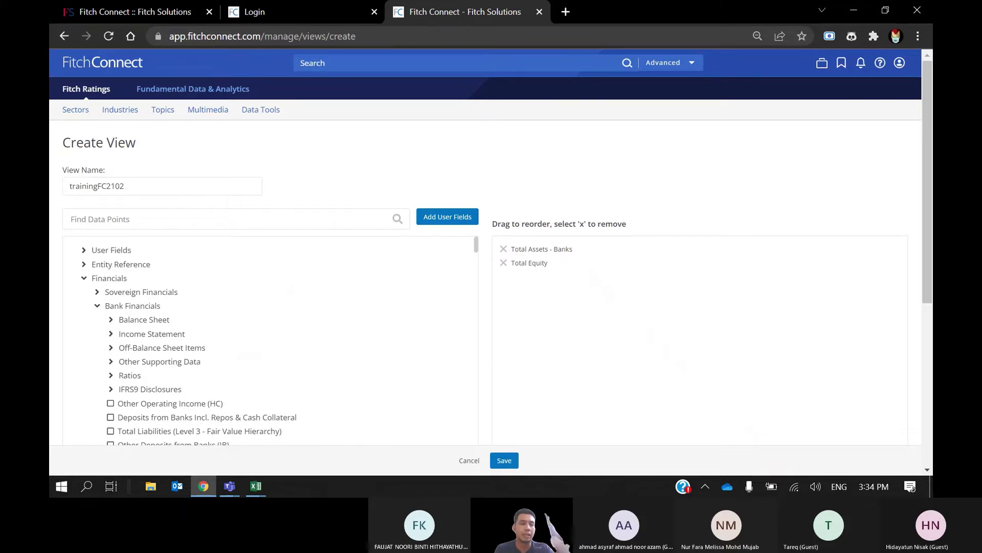
pyautogui.scroll(-2, 270, 341)
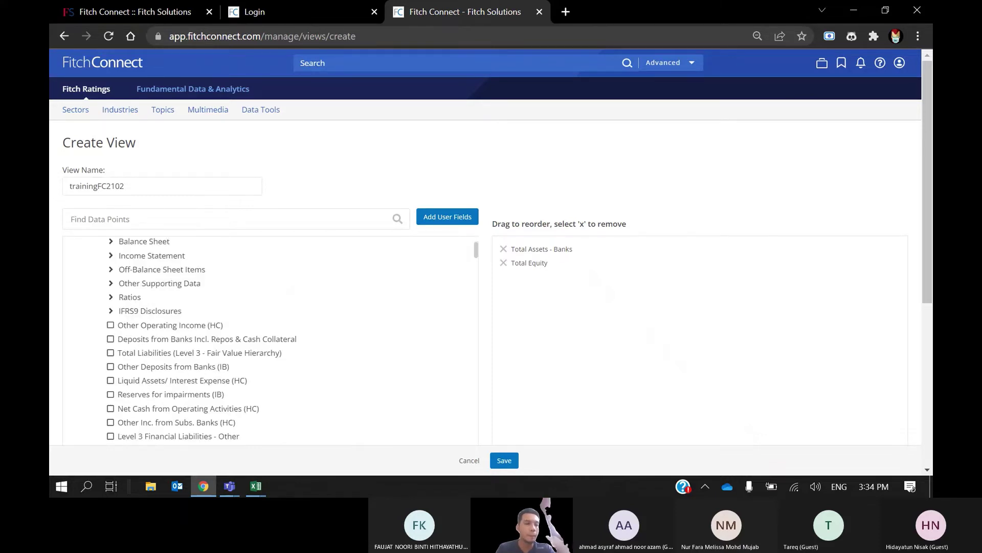
pyautogui.scroll(-4, 270, 341)
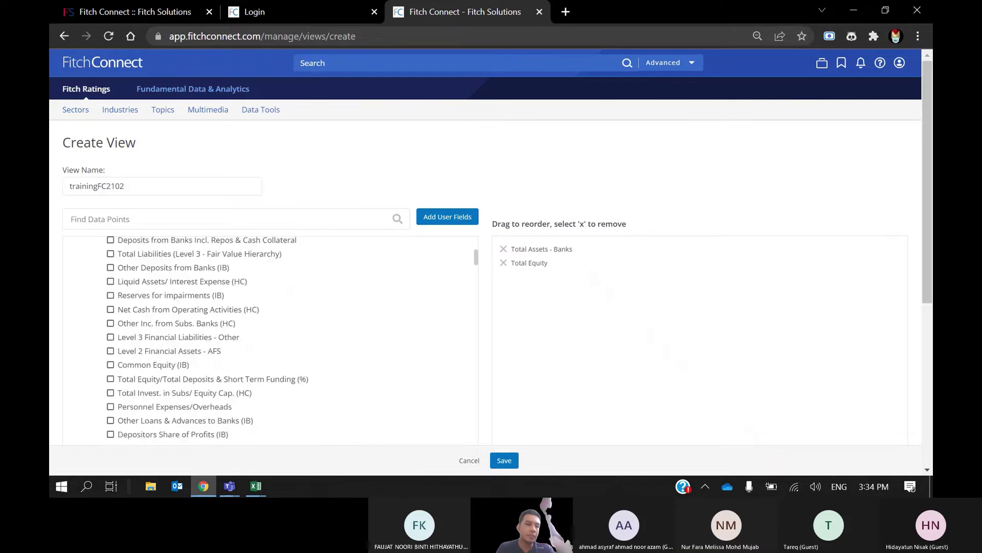
pyautogui.scroll(3, 270, 341)
pyautogui.scroll(2, 270, 340)
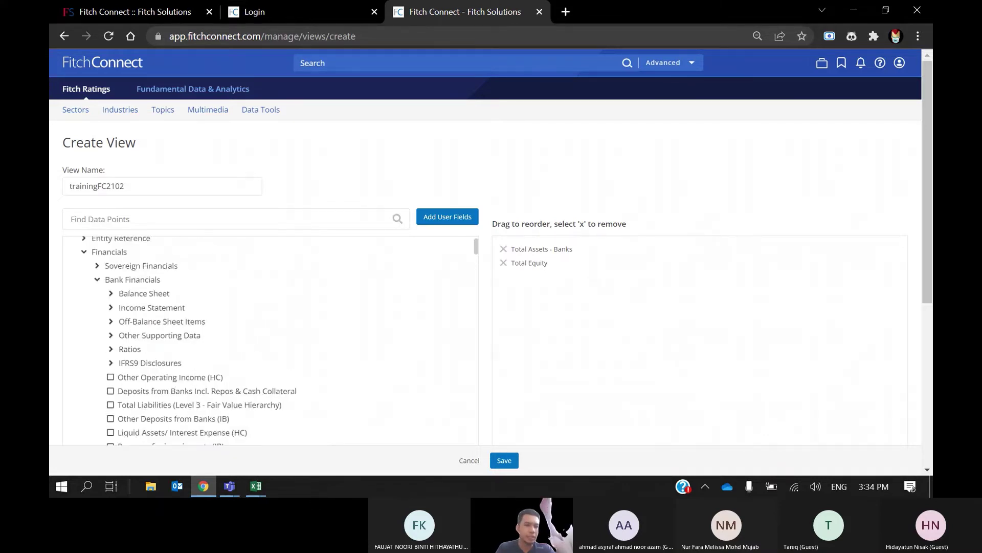
pyautogui.click(97, 280)
pyautogui.scroll(-1, 270, 341)
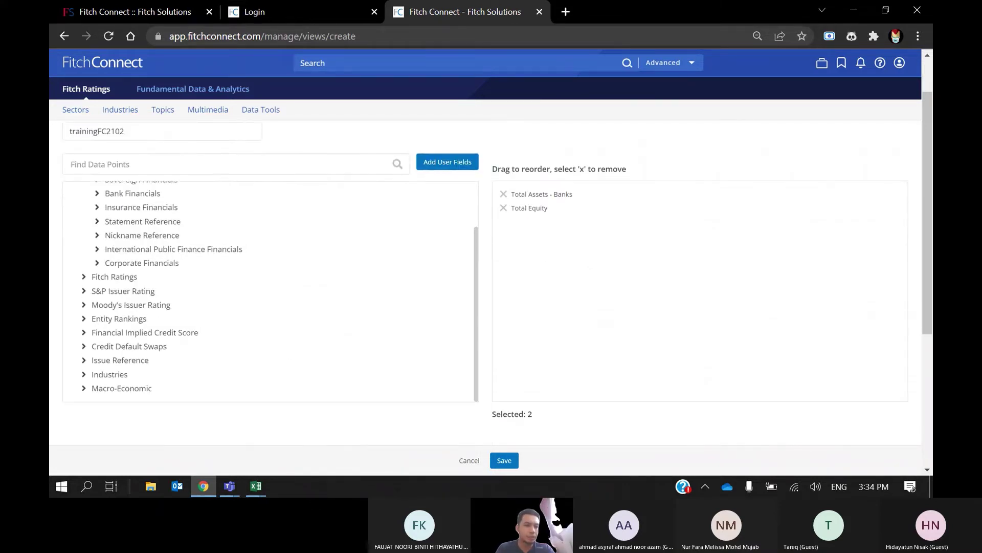
# Examine the subcategories available under Industries and Macro-Economic, and return to the start of the data point list.
pyautogui.click(84, 374)
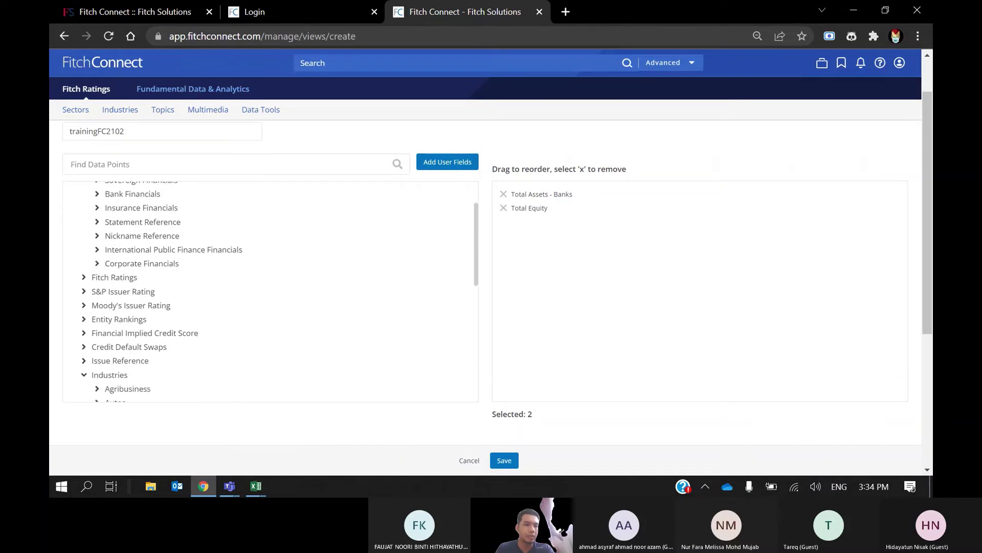
pyautogui.scroll(-5, 271, 307)
pyautogui.scroll(-1, 154, 332)
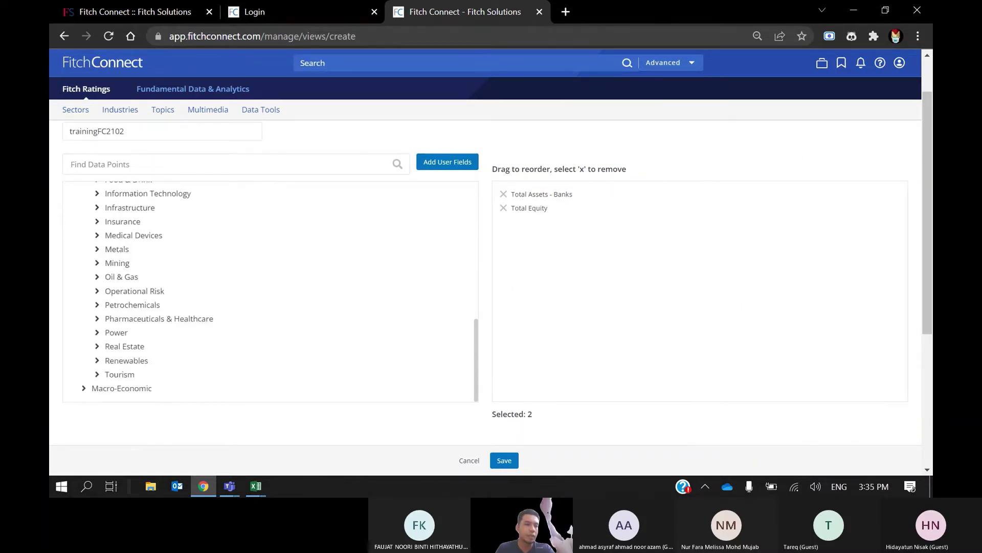
pyautogui.click(84, 383)
pyautogui.scroll(-1, 153, 333)
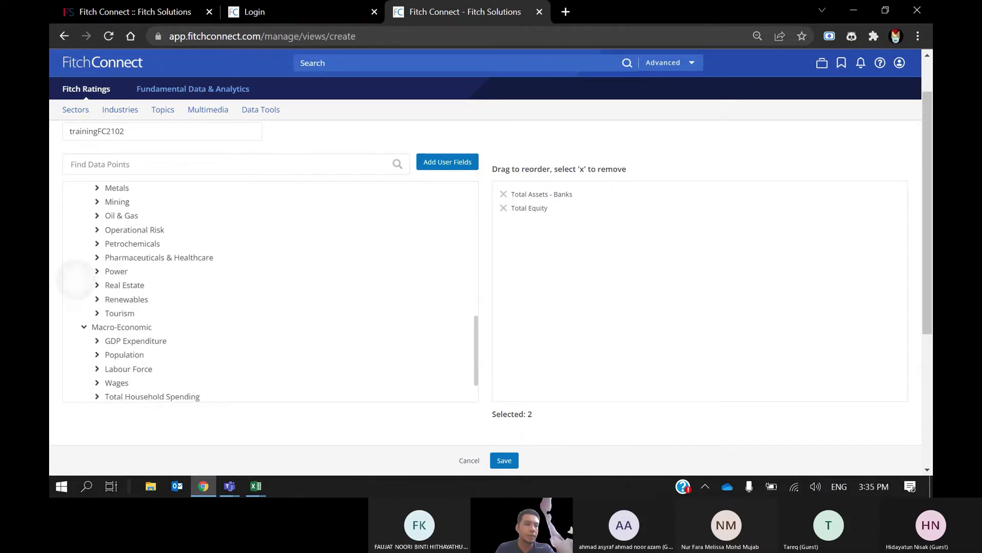
pyautogui.scroll(4, 271, 291)
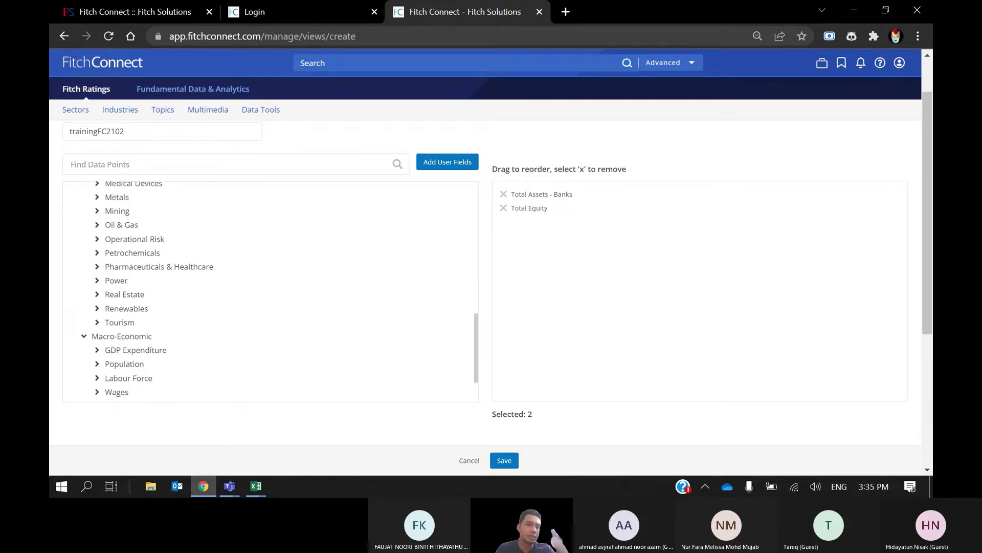
pyautogui.scroll(3, 270, 292)
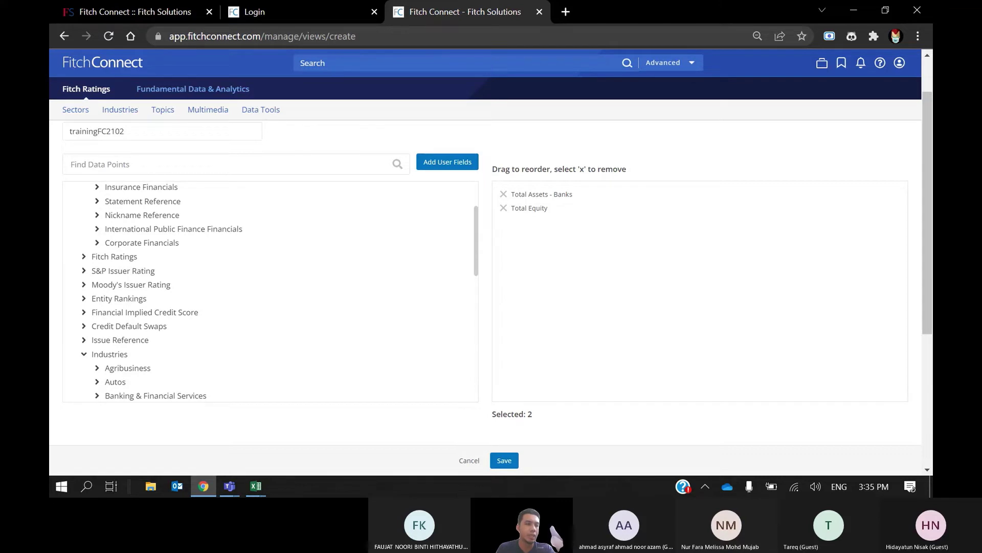
pyautogui.scroll(2, 270, 292)
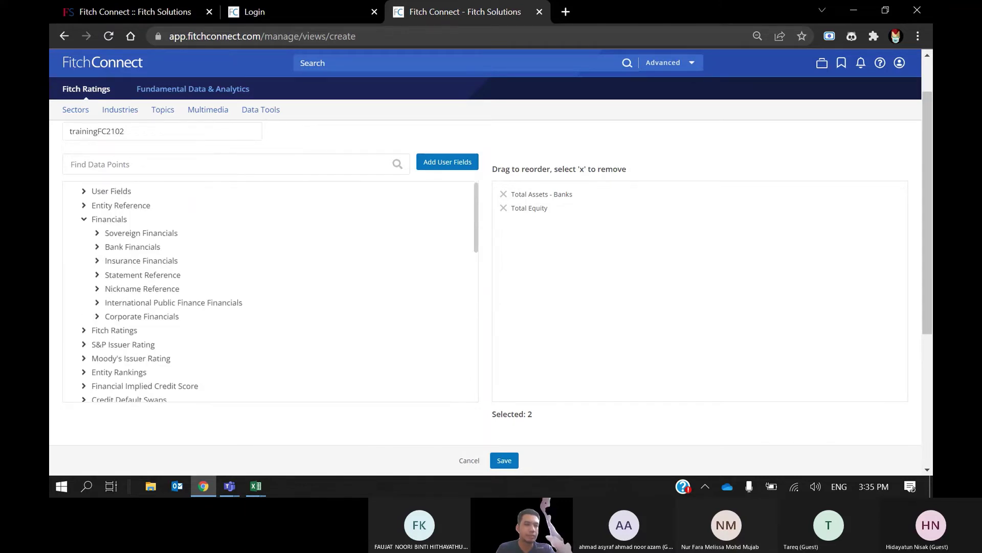
pyautogui.scroll(1, 271, 292)
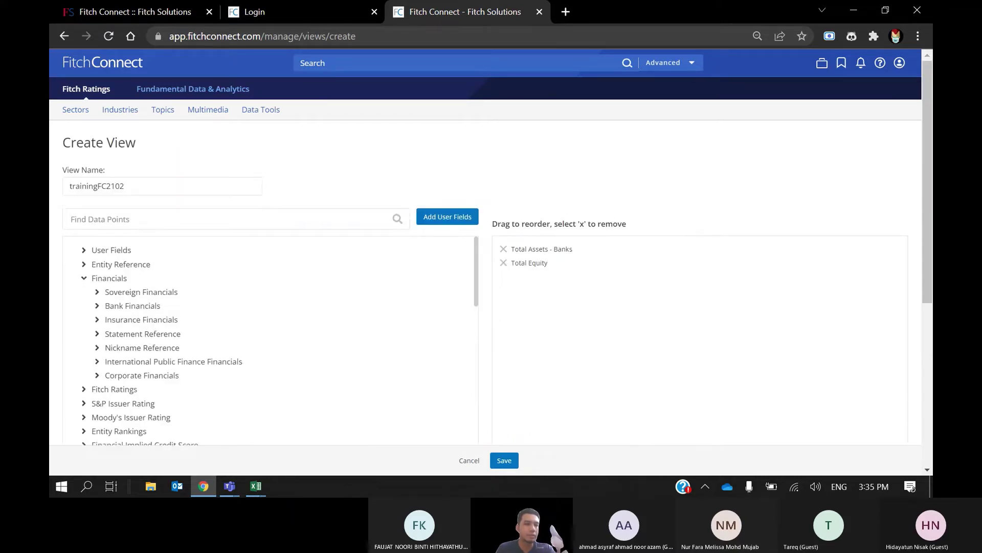
# Add Gross Loans - Stage 1 from the IFRS9 Disclosures of the bank financials to the view.
pyautogui.click(98, 305)
pyautogui.scroll(-1, 271, 340)
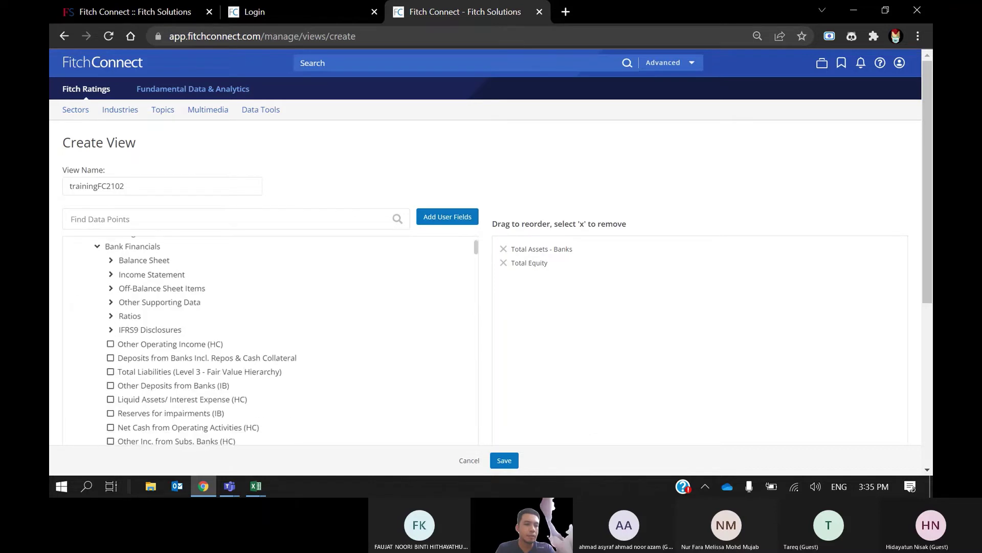
pyautogui.click(110, 329)
pyautogui.scroll(-2, 270, 340)
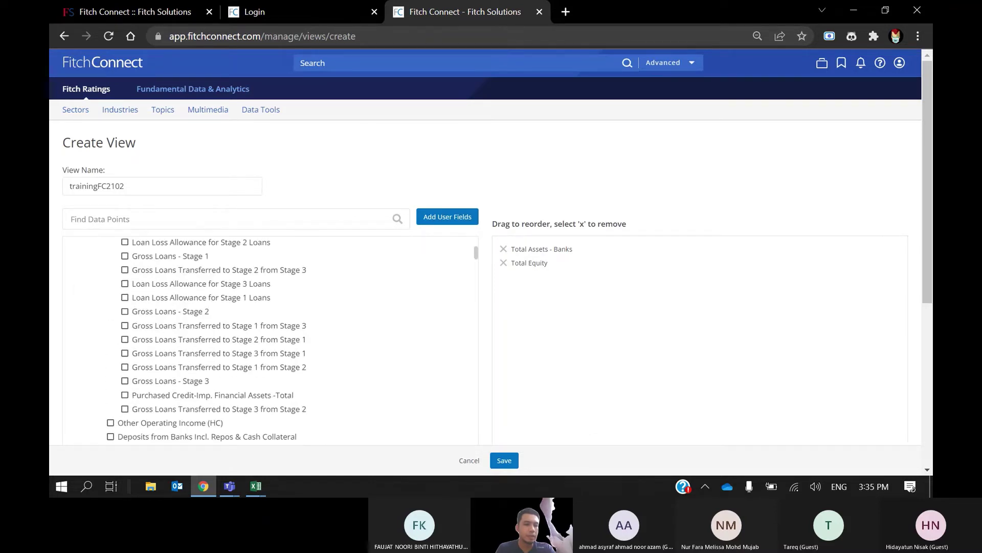
pyautogui.scroll(1, 270, 340)
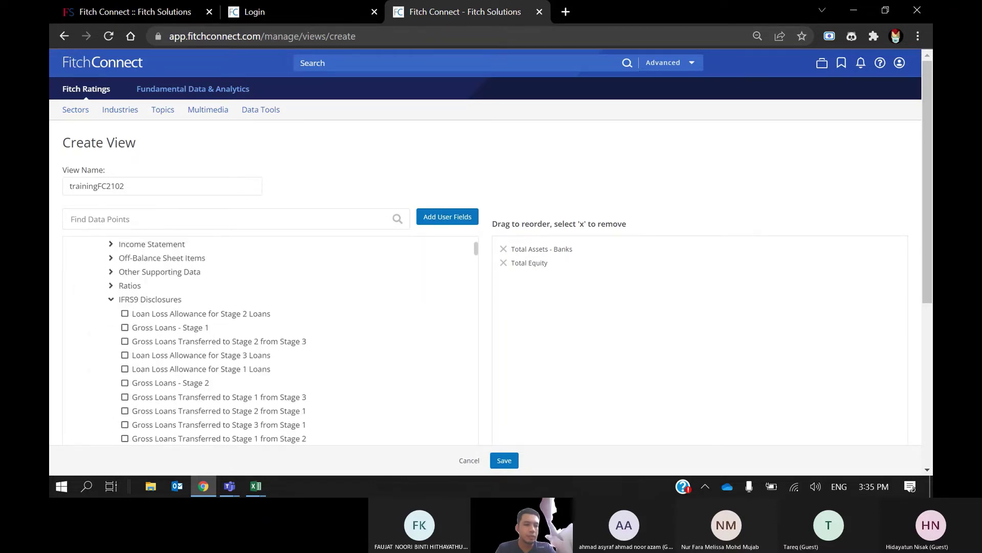
pyautogui.click(125, 328)
pyautogui.scroll(-1, 81, 332)
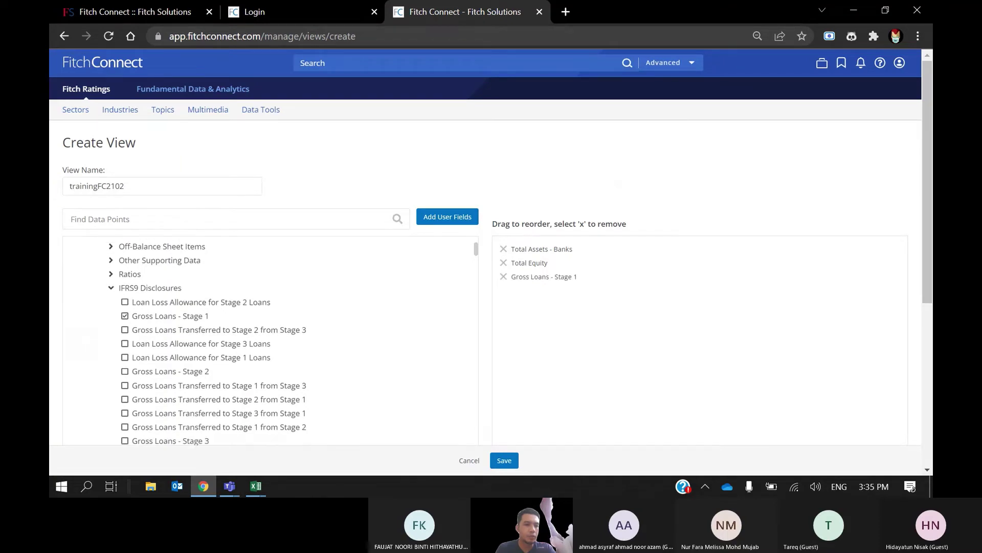
# Add Gross Loans - Stage 2 from the IFRS9 Disclosures of the bank financials to the view.
pyautogui.scroll(-1, 81, 332)
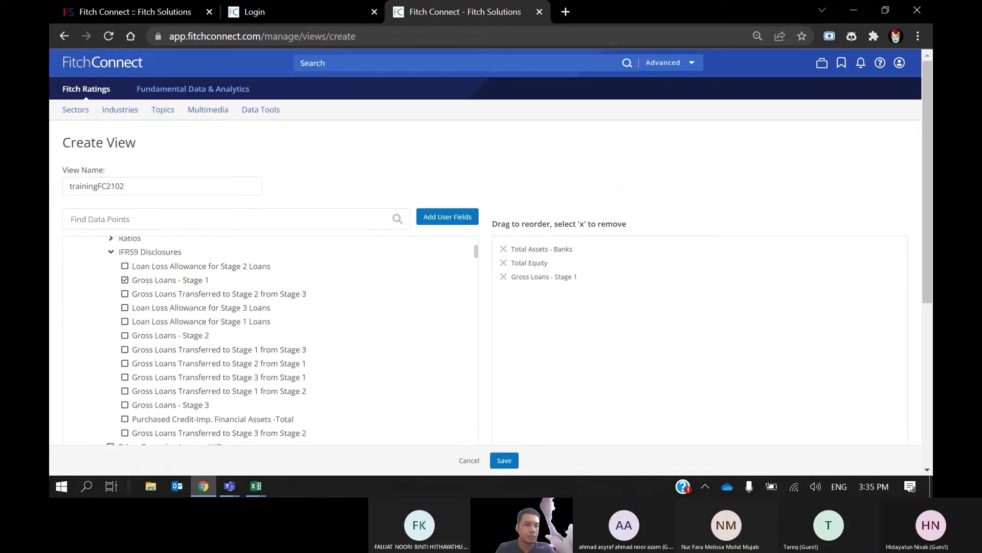
pyautogui.click(125, 316)
pyautogui.scroll(-1, 78, 322)
# Add Total Operating Expense from Income and Expense in the bank Income Statement, and save the trainingFC2102 view.
pyautogui.scroll(4, 78, 323)
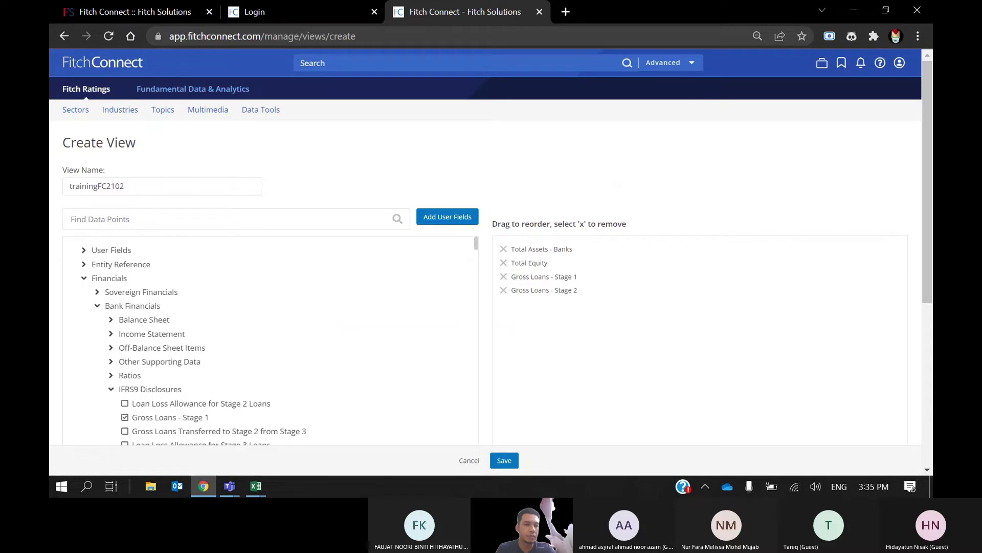
pyautogui.click(111, 333)
pyautogui.click(124, 348)
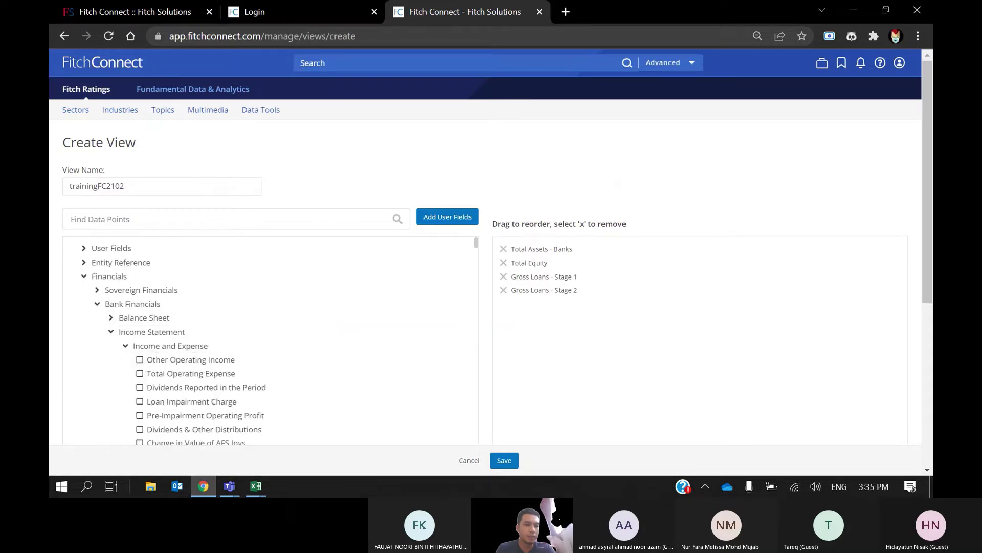
pyautogui.scroll(-3, 125, 347)
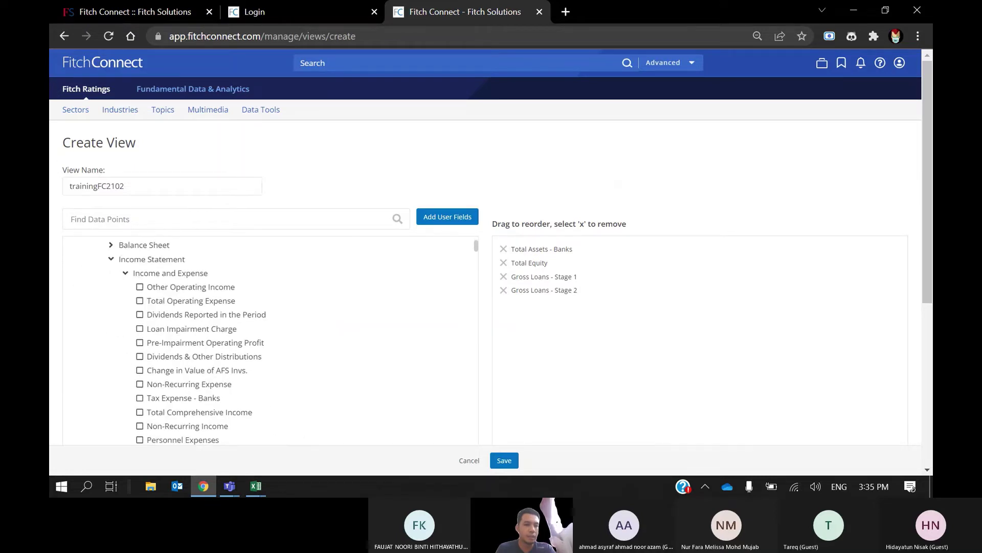
pyautogui.click(139, 300)
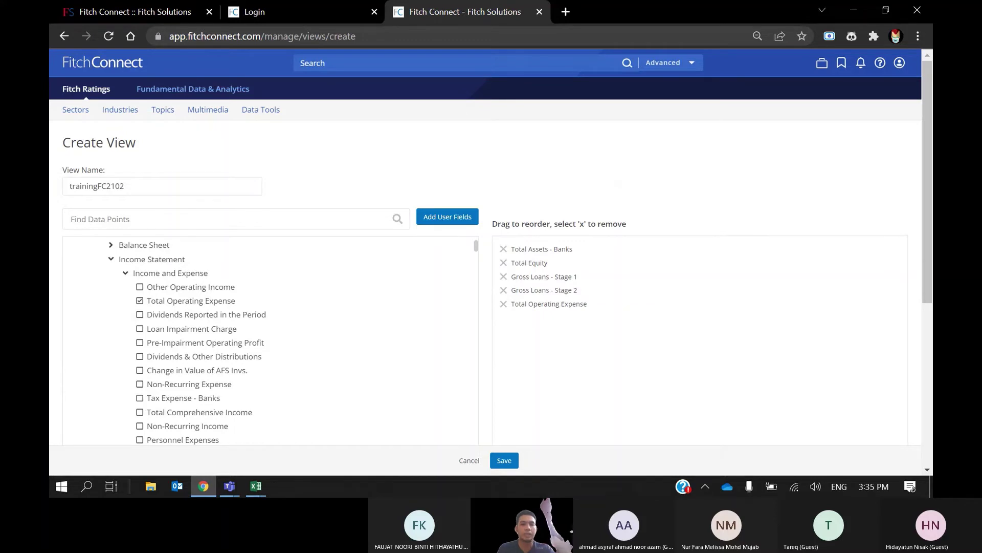
pyautogui.scroll(-1, 270, 341)
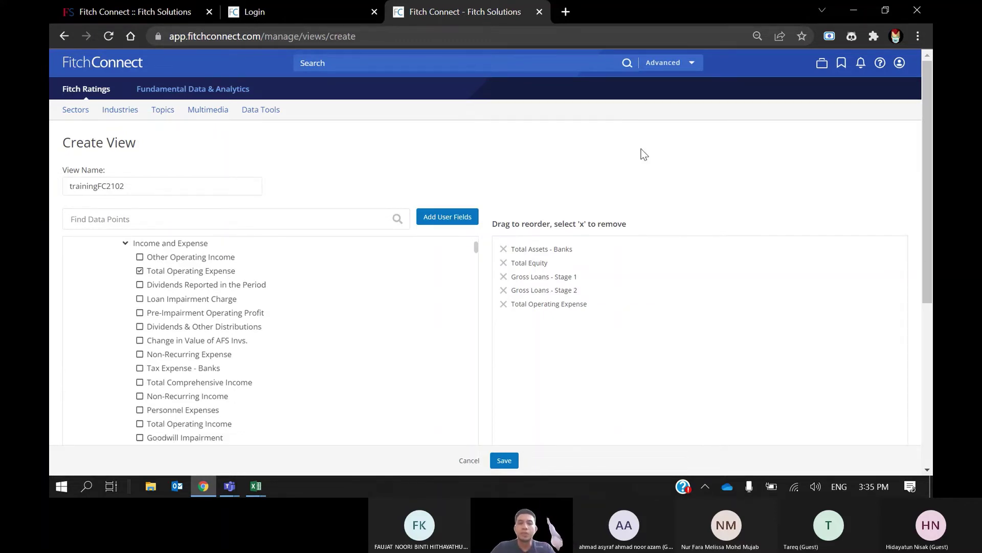
pyautogui.scroll(-1, 643, 154)
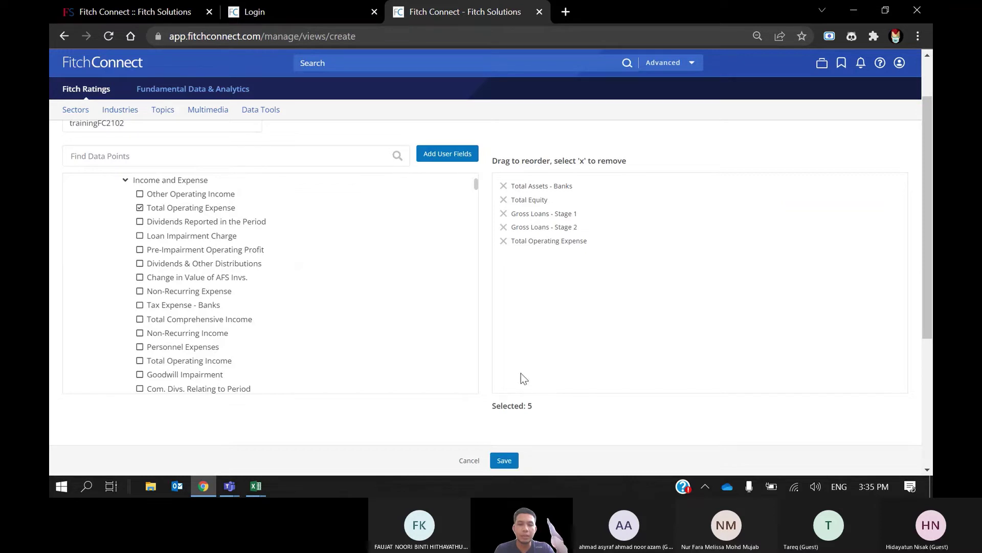
pyautogui.click(511, 463)
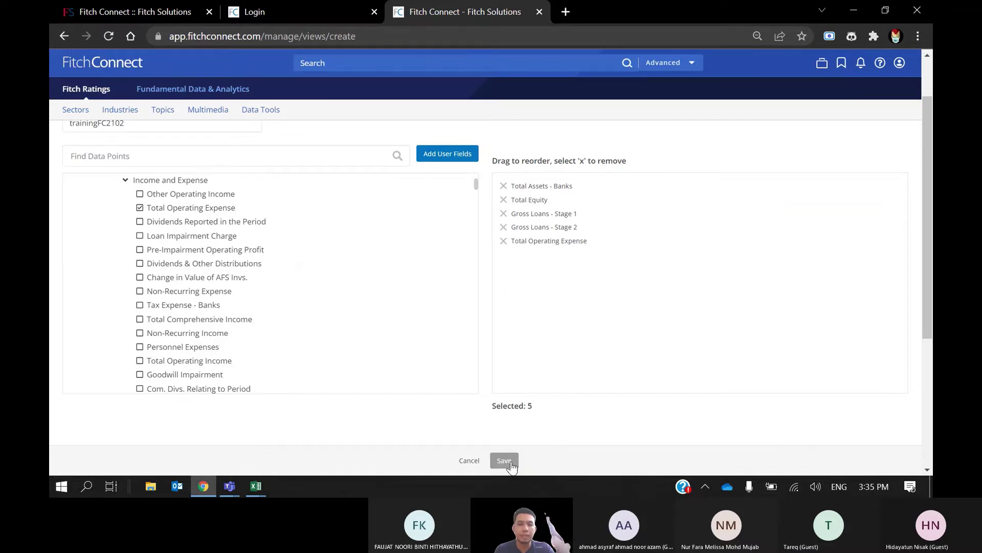
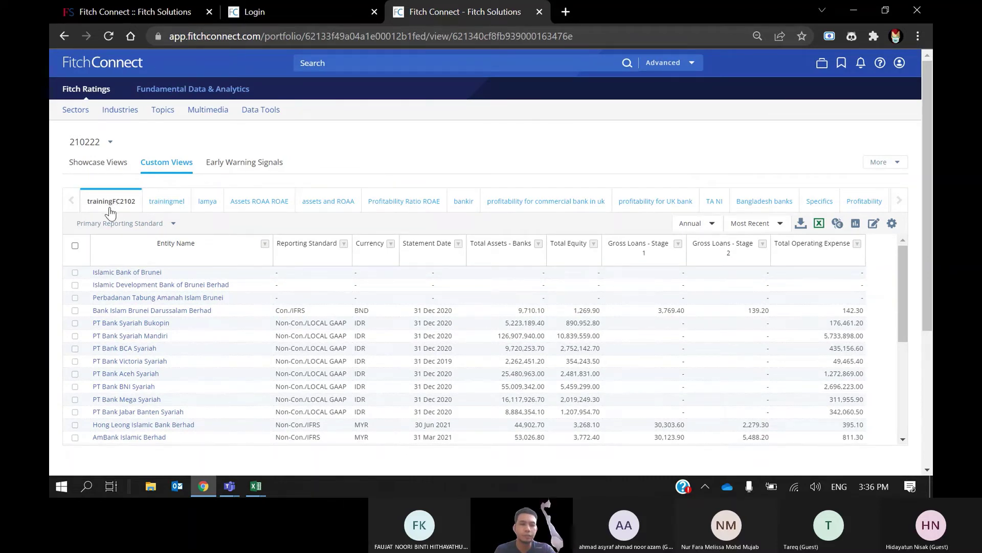
# Look through the portfolio's banks and their figures for the chosen data points in the trainingFC2102 view.
pyautogui.scroll(-2, 111, 211)
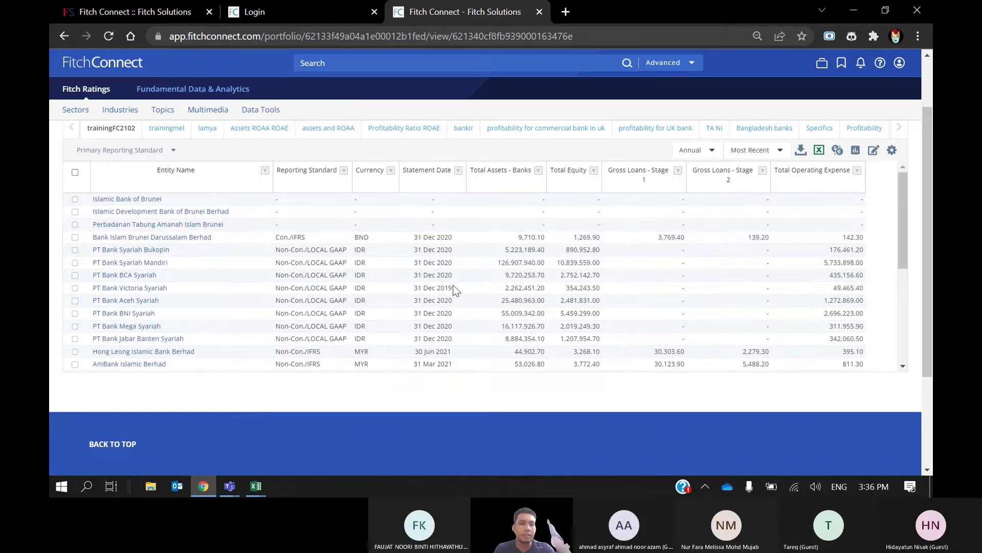
pyautogui.scroll(-3, 455, 289)
pyautogui.scroll(3, 455, 289)
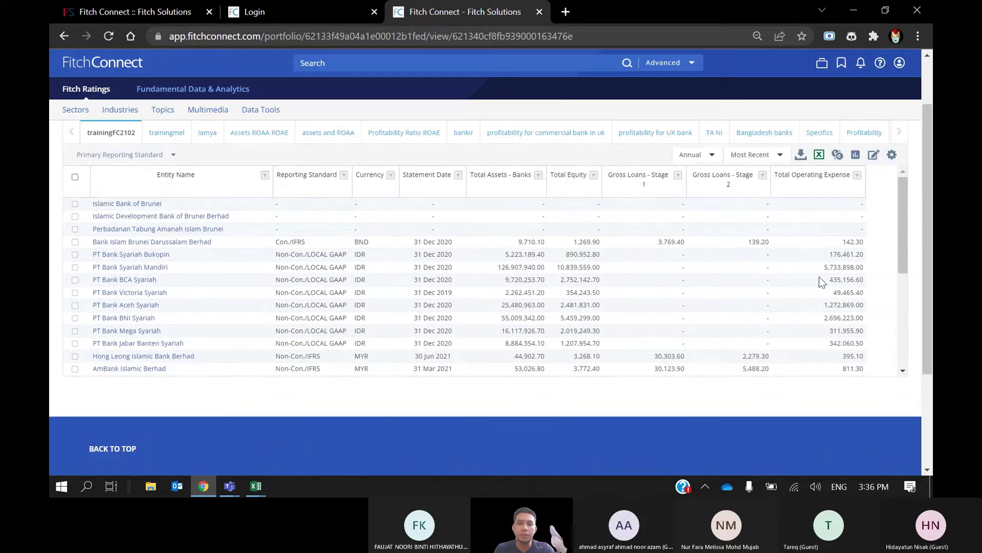
pyautogui.click(904, 301)
pyautogui.scroll(-3, 903, 301)
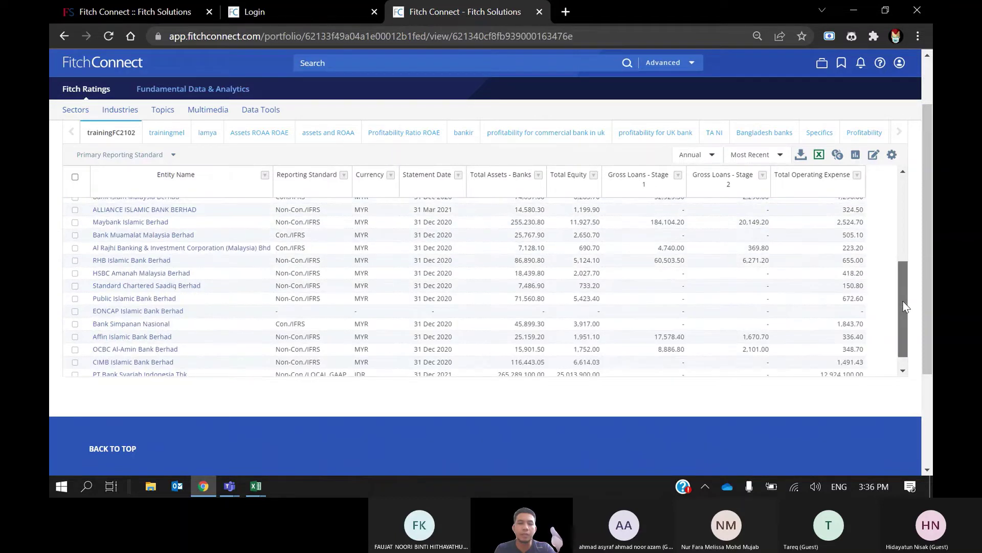
pyautogui.scroll(-2, 906, 314)
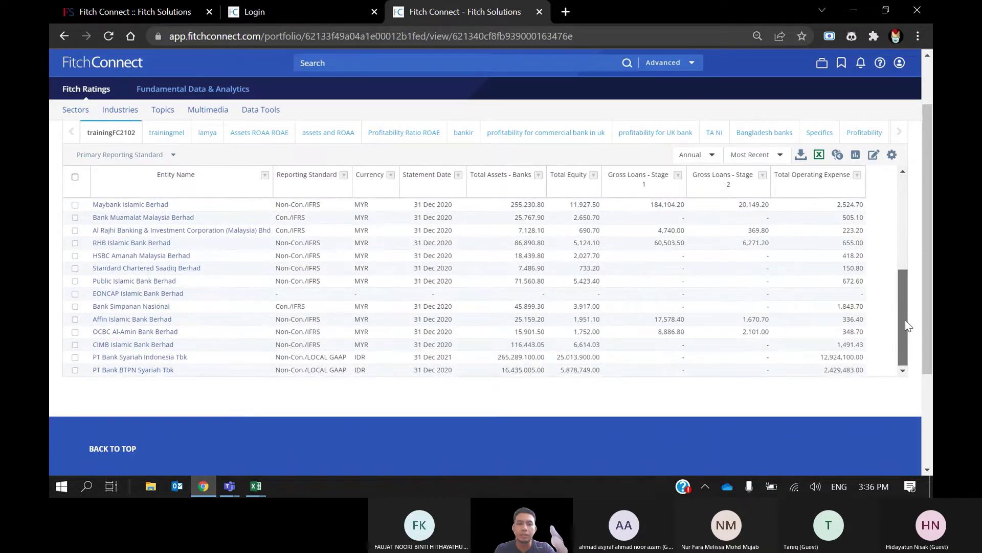
# Set the view's period year to 2020 and look through the banks' figures for that year.
pyautogui.click(750, 156)
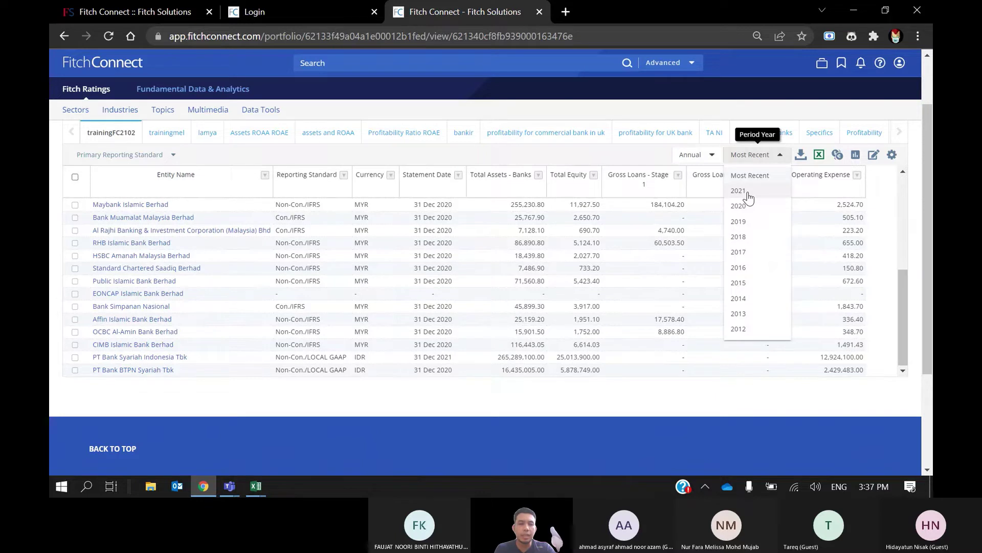
pyautogui.click(740, 206)
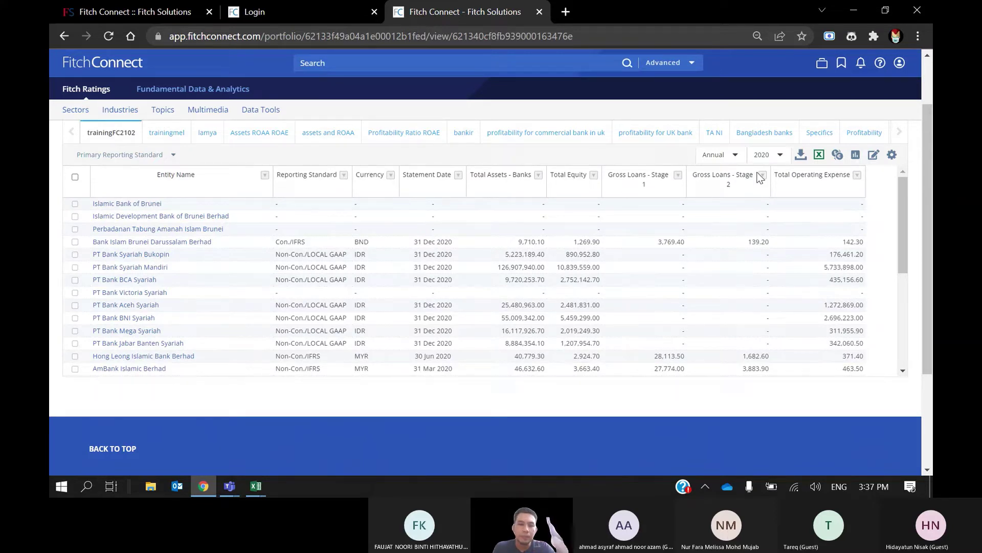
pyautogui.scroll(-1, 761, 177)
pyautogui.scroll(1, 491, 256)
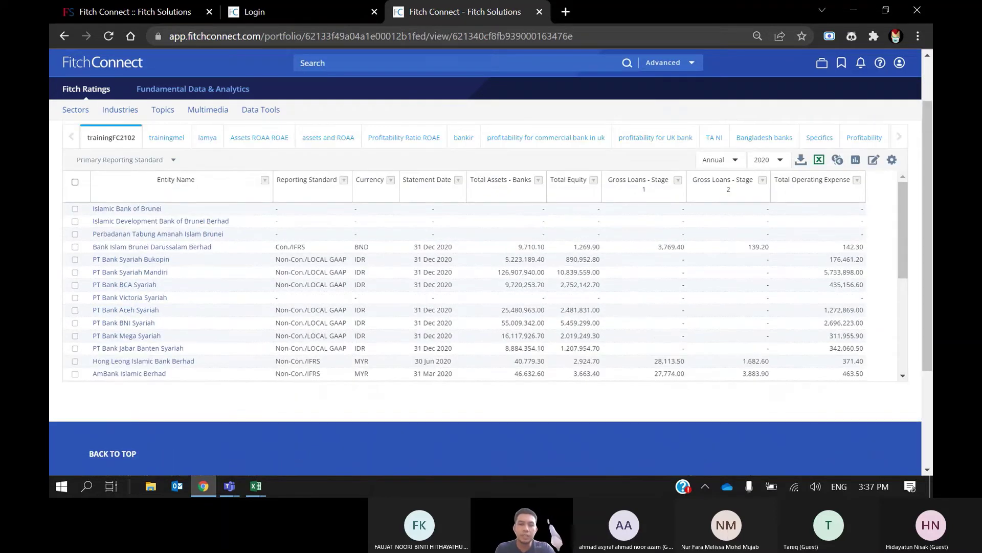
pyautogui.click(901, 296)
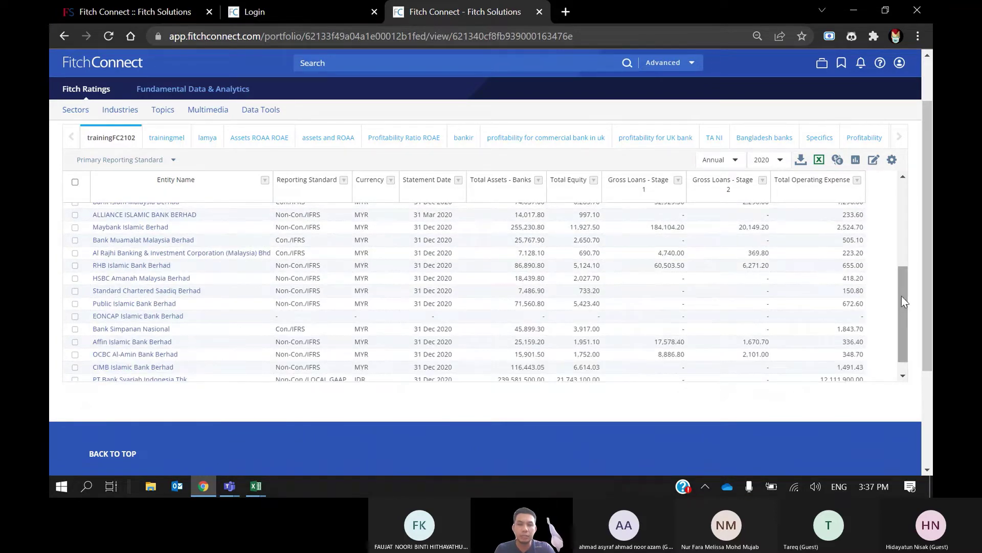
pyautogui.moveTo(902, 296); pyautogui.dragTo(901, 216)
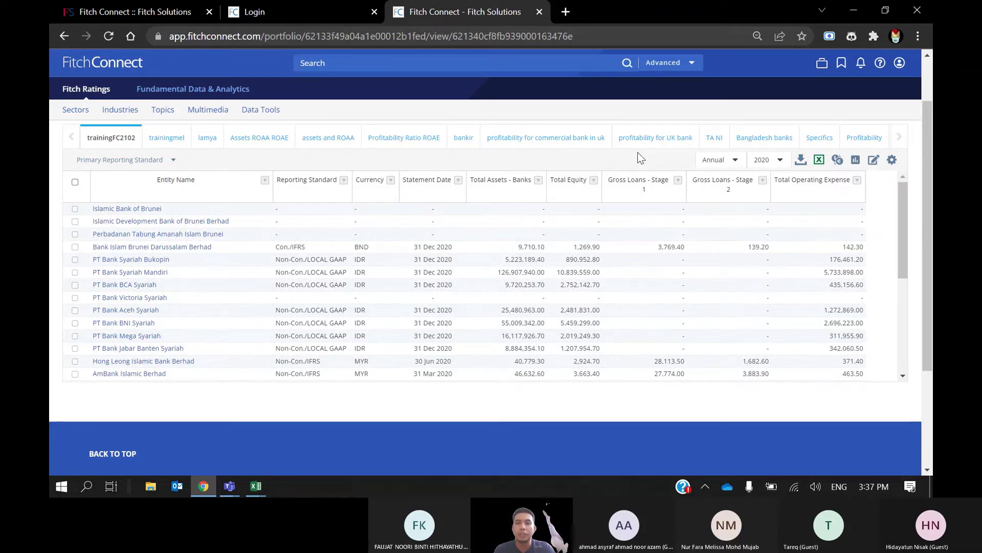
# Set the view's period year to 2016 and look through the banks' figures for that year.
pyautogui.click(775, 160)
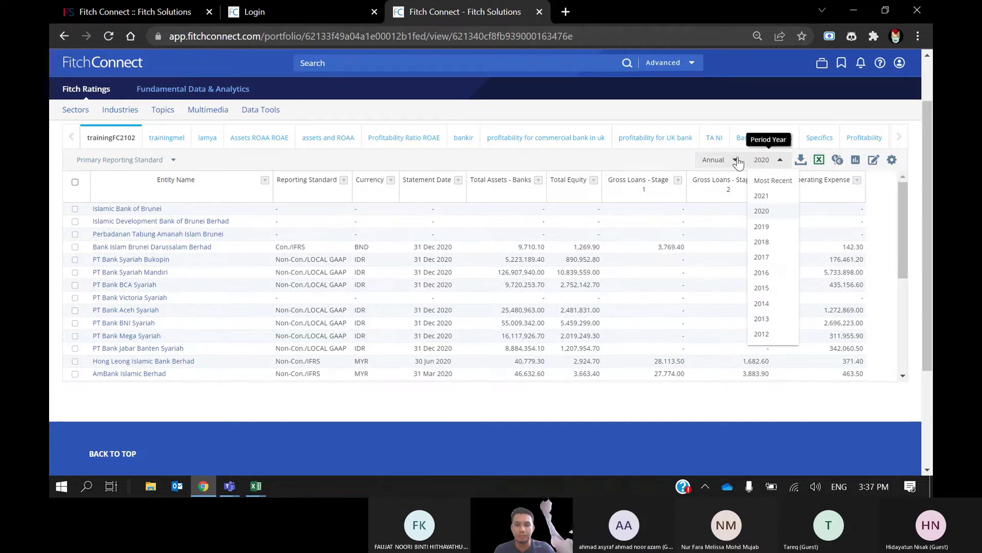
pyautogui.click(644, 161)
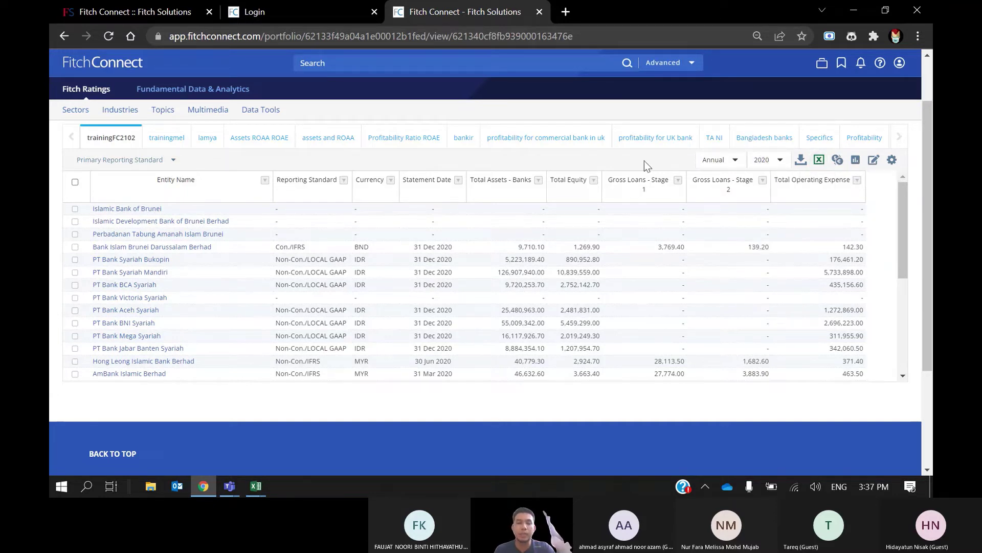
pyautogui.click(770, 163)
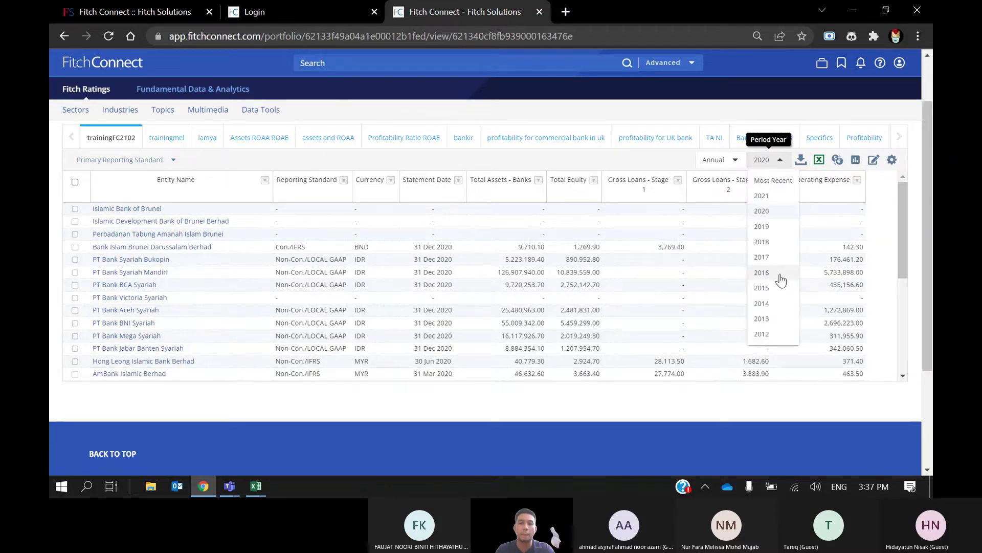
pyautogui.click(762, 272)
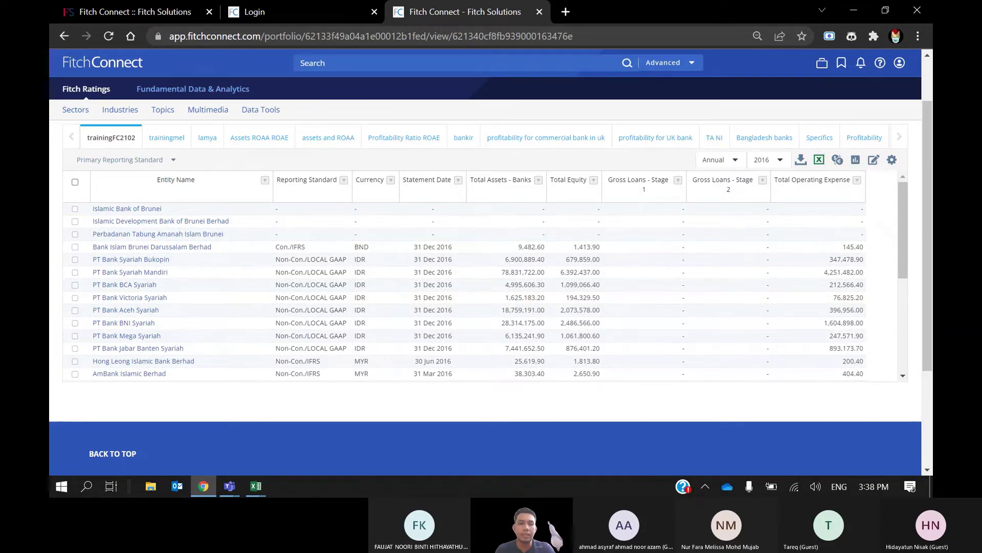
pyautogui.scroll(-1, 539, 338)
pyautogui.scroll(2, 539, 337)
pyautogui.scroll(-2, 715, 285)
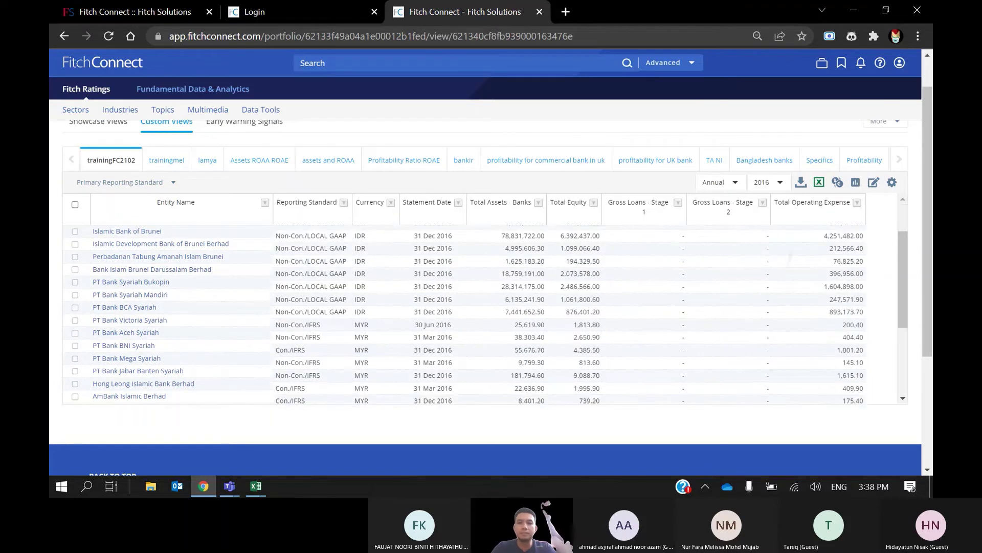
pyautogui.scroll(2, 716, 284)
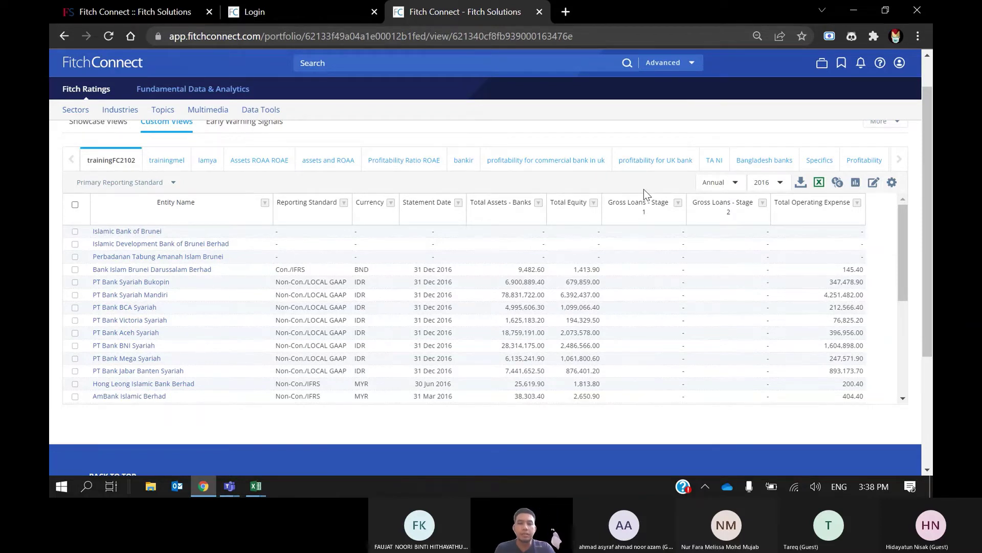
# Open the Multiple Period Portfolio Export and examine the annual, interim and quarterly periods on offer.
pyautogui.click(802, 186)
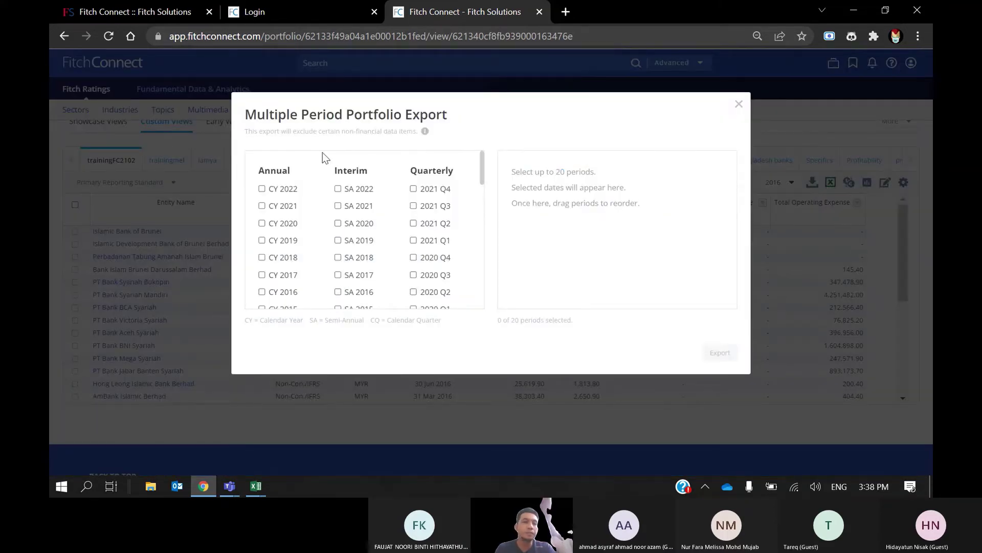
pyautogui.scroll(-3, 321, 152)
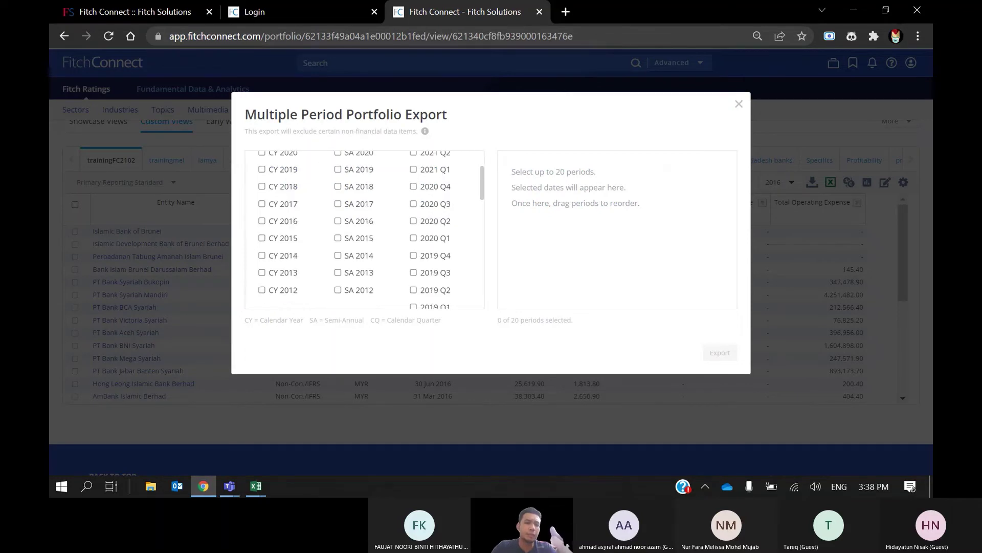
pyautogui.scroll(-1, 365, 230)
pyautogui.scroll(5, 364, 229)
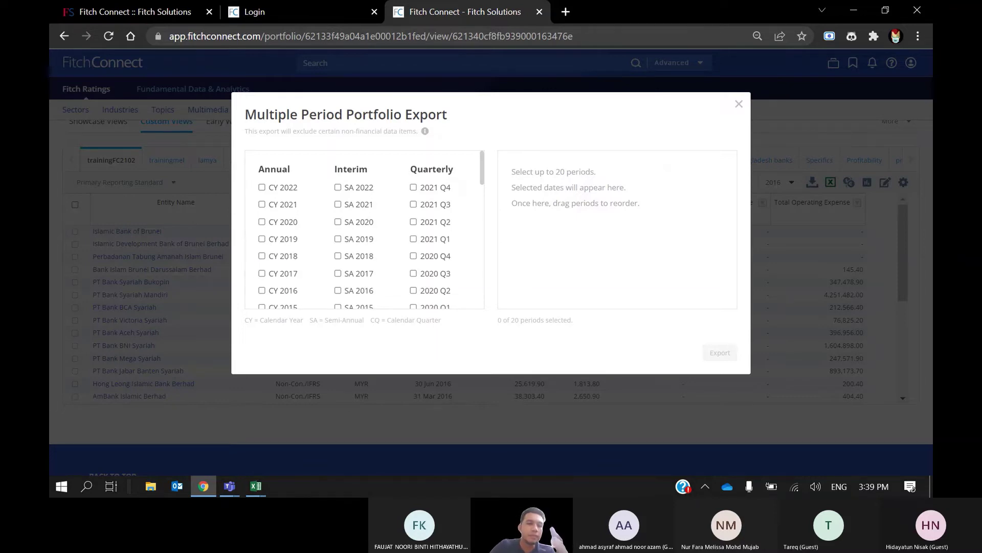
pyautogui.scroll(-1, 286, 230)
pyautogui.scroll(1, 365, 230)
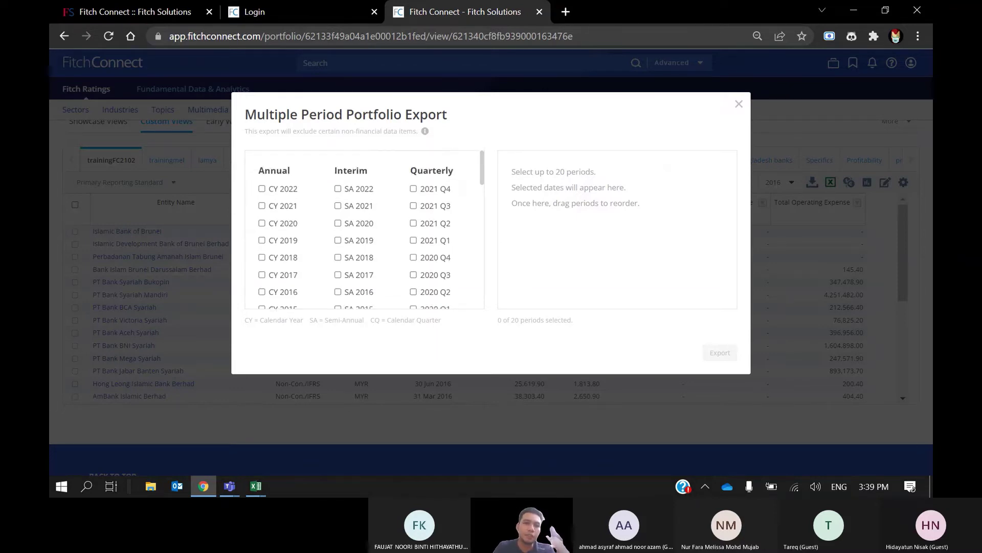
# Select the annual periods CY 2021, CY 2020, CY 2019 and CY 2018 for the export.
pyautogui.click(279, 207)
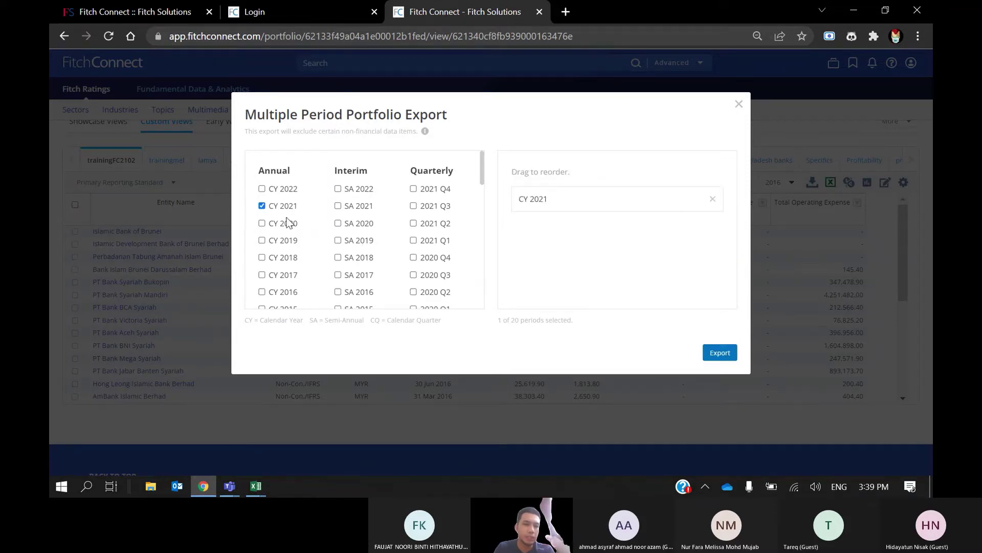
pyautogui.click(290, 225)
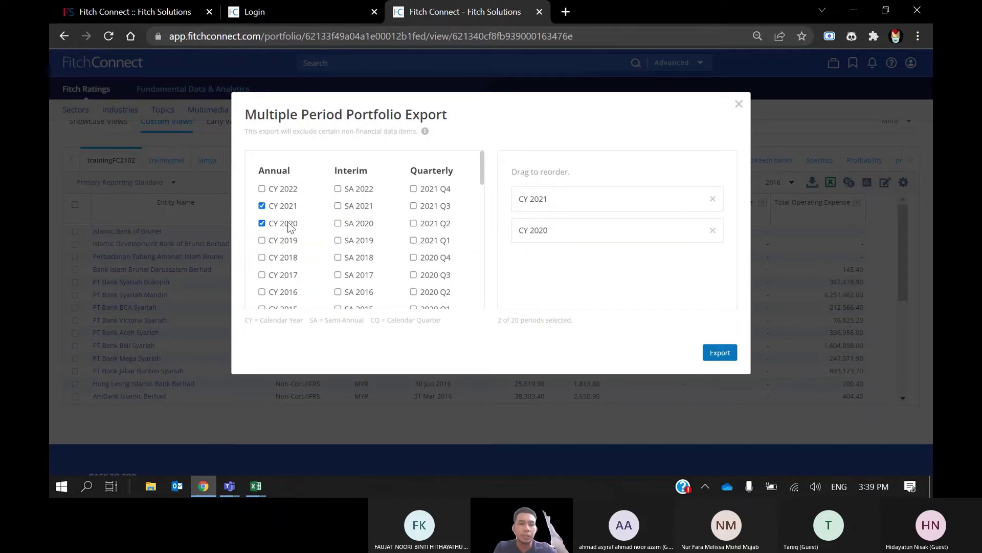
pyautogui.click(284, 240)
pyautogui.click(262, 257)
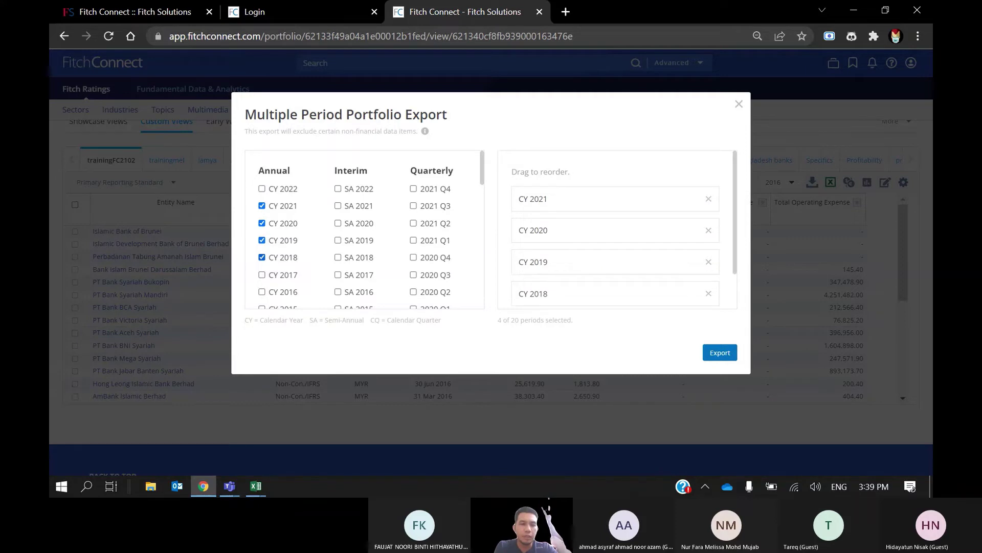
pyautogui.scroll(-1, 364, 229)
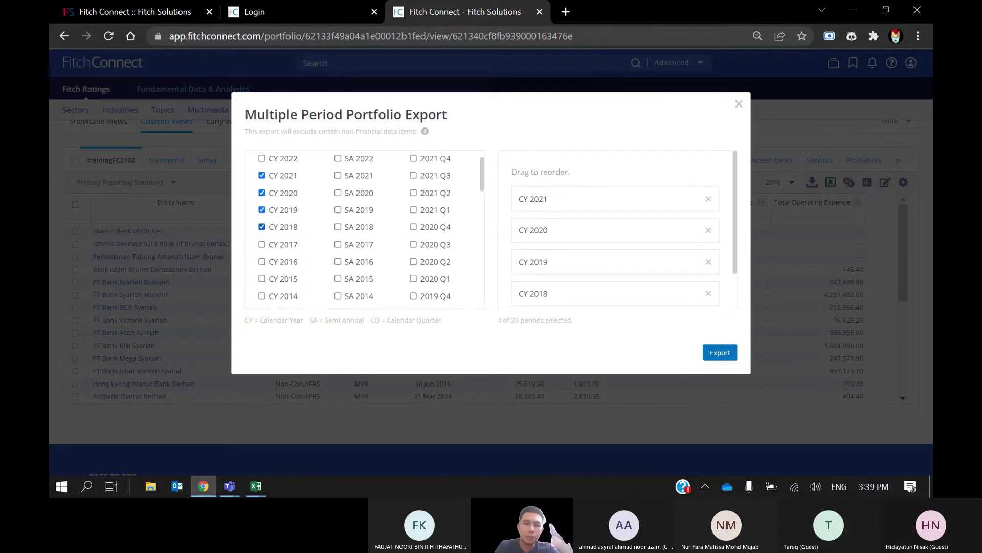
pyautogui.click(262, 227)
pyautogui.click(262, 210)
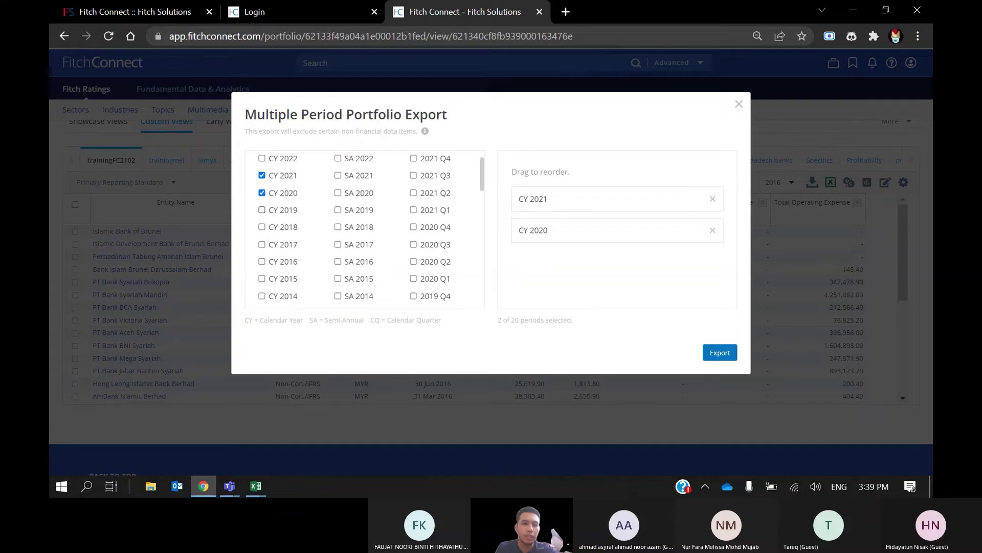
pyautogui.click(262, 227)
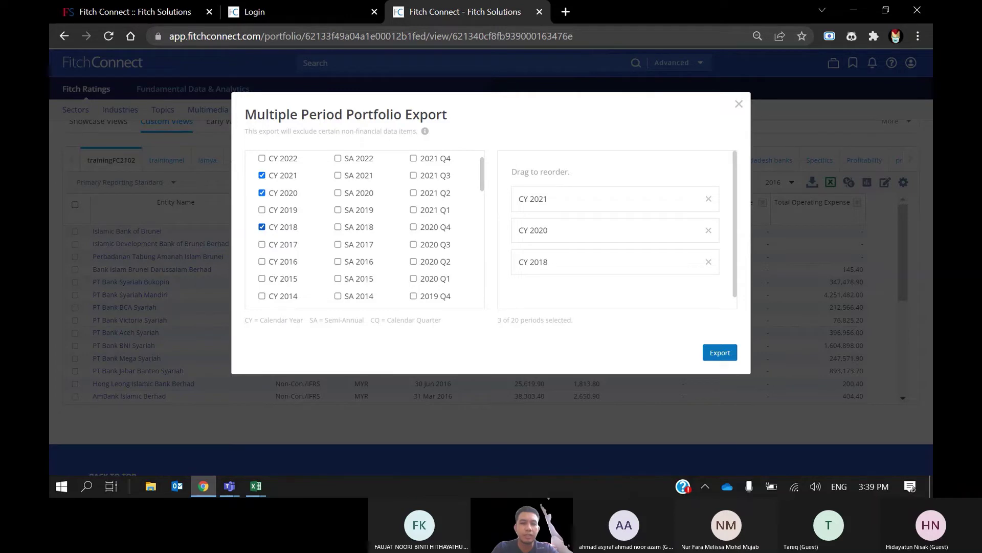
pyautogui.scroll(-1, 616, 230)
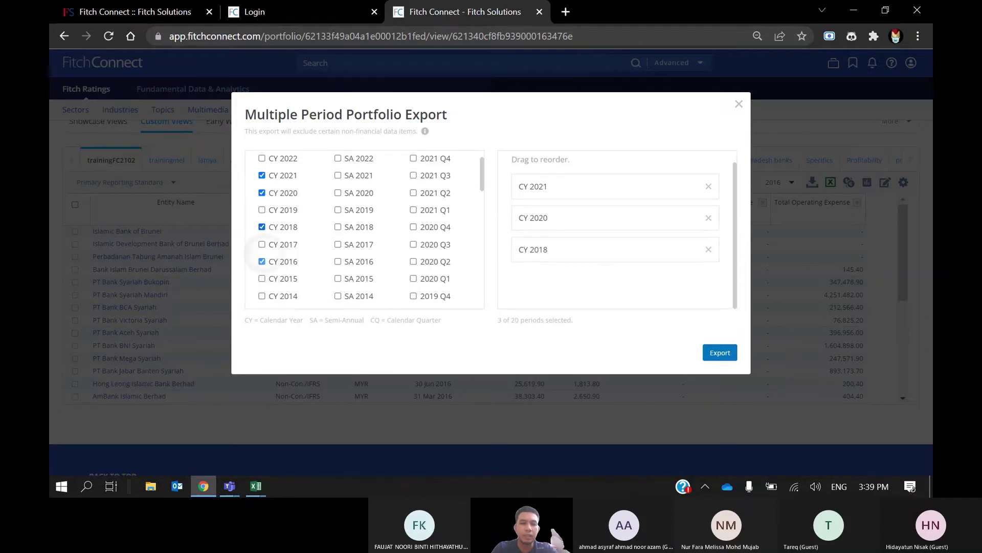
pyautogui.click(262, 261)
pyautogui.click(261, 244)
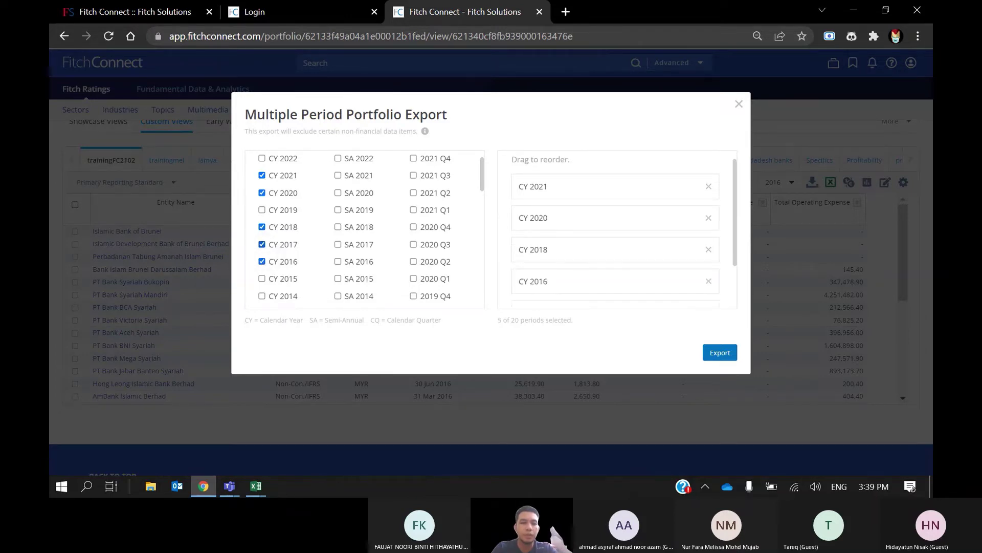
pyautogui.click(261, 261)
pyautogui.click(261, 244)
pyautogui.click(262, 227)
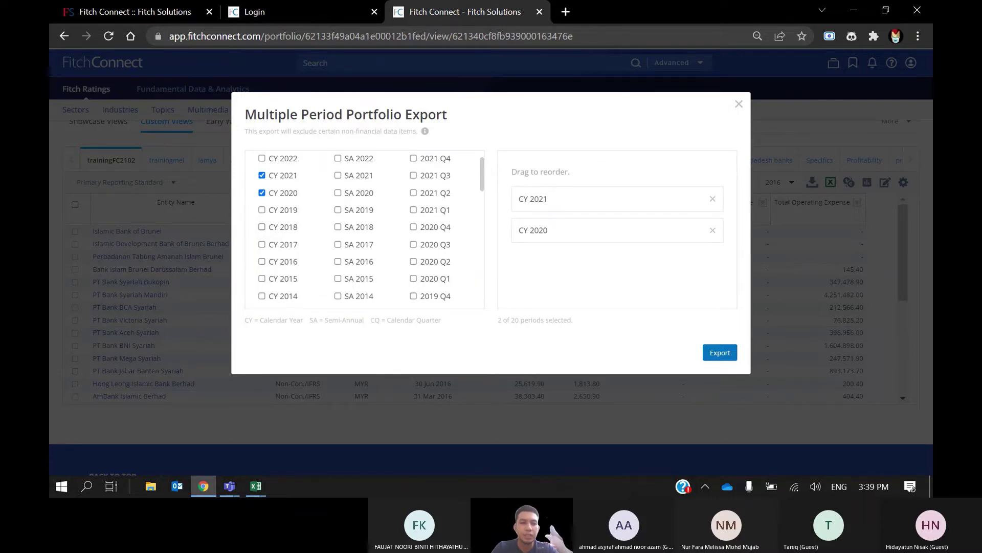
pyautogui.click(261, 210)
pyautogui.click(261, 210)
pyautogui.click(262, 210)
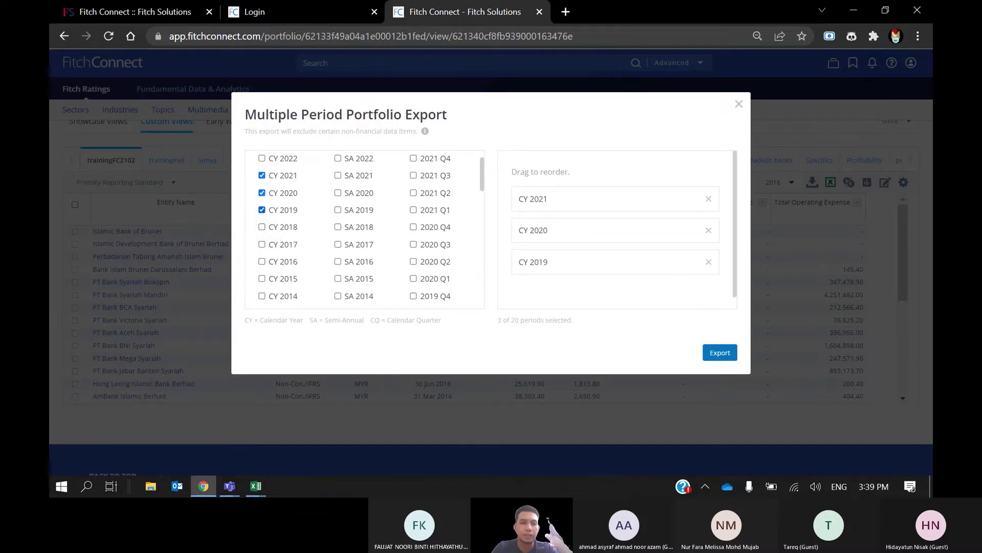
pyautogui.click(262, 227)
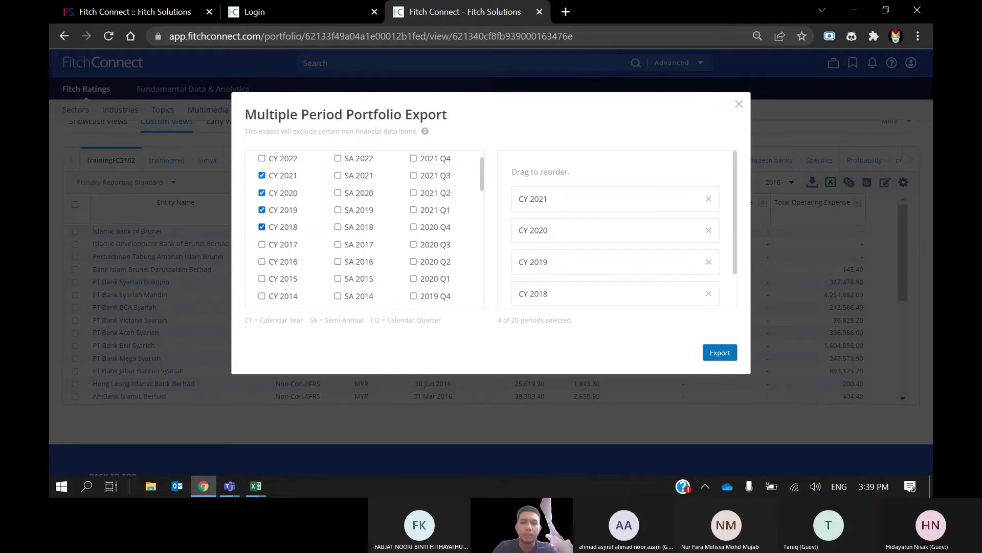
# Add the annual periods CY 2017, CY 2016, CY 2015, CY 2014, CY 2013 and CY 2012 to the export selection.
pyautogui.scroll(-1, 615, 230)
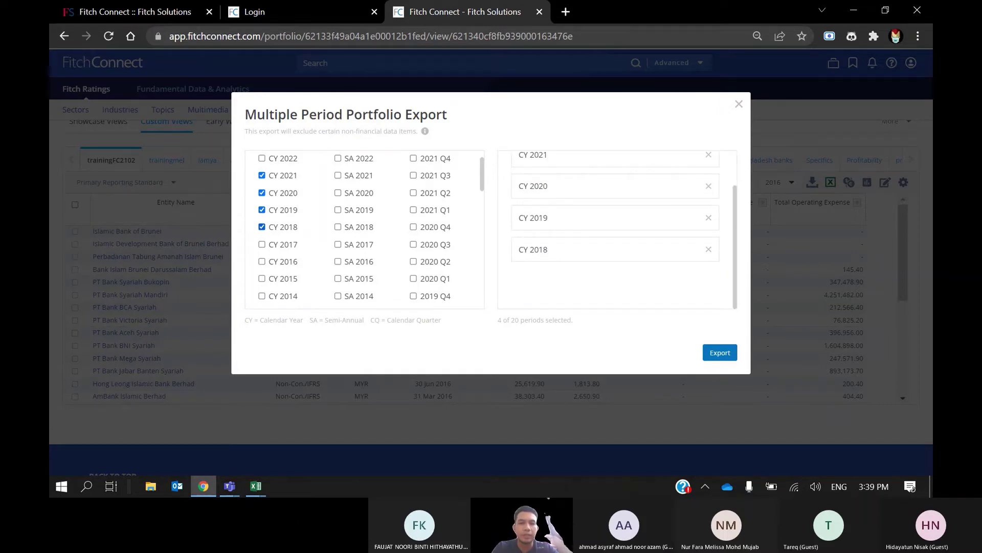
pyautogui.click(262, 244)
pyautogui.click(261, 261)
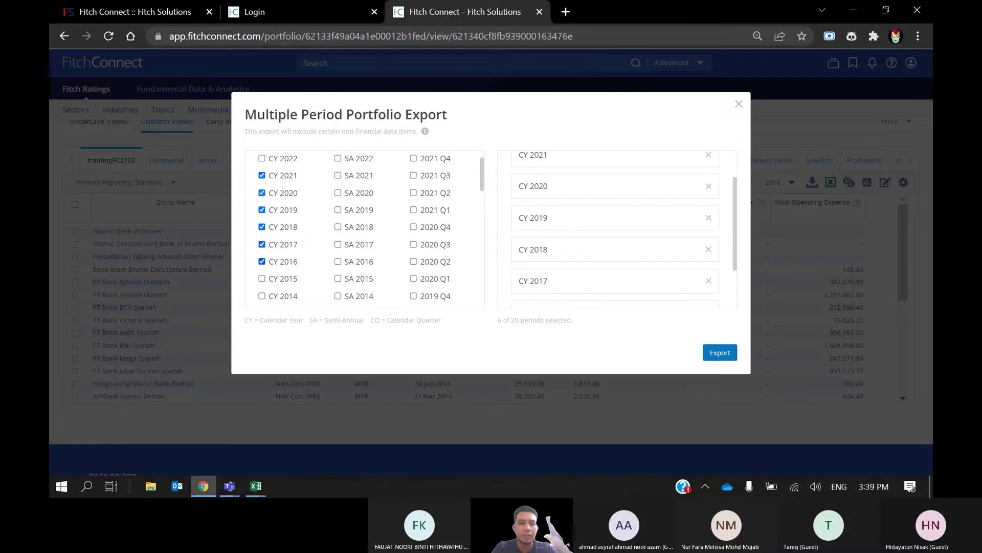
pyautogui.click(262, 279)
pyautogui.scroll(-1, 262, 278)
pyautogui.scroll(-1, 262, 276)
pyautogui.click(261, 225)
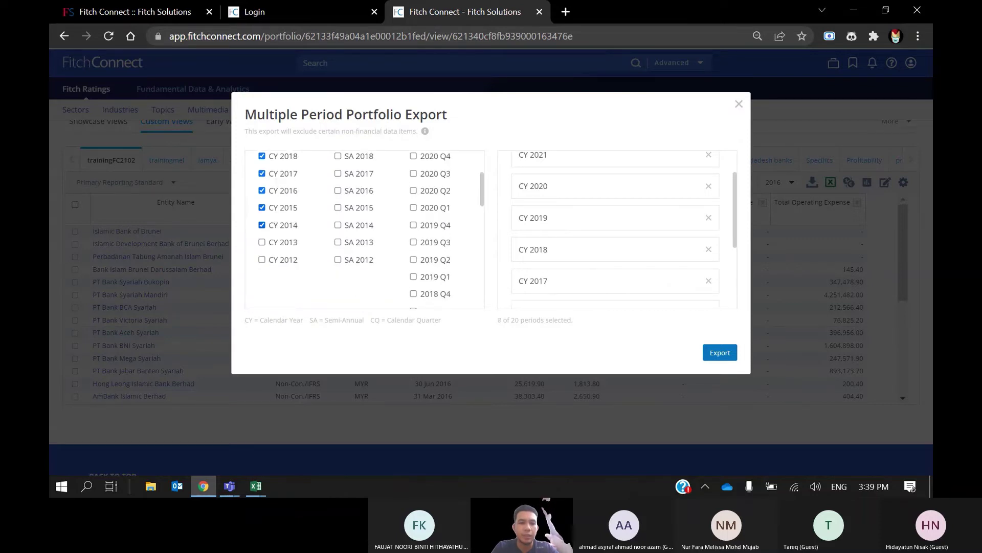
pyautogui.click(261, 242)
pyautogui.click(261, 259)
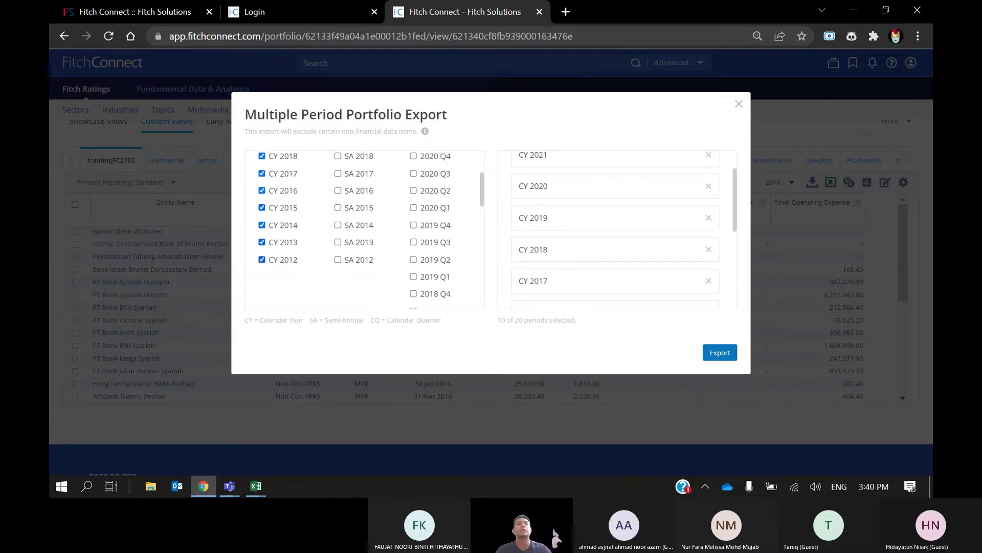
# Export the portfolio for the selected periods and open the downloaded 210222_portfolios workbook in Excel.
pyautogui.click(725, 358)
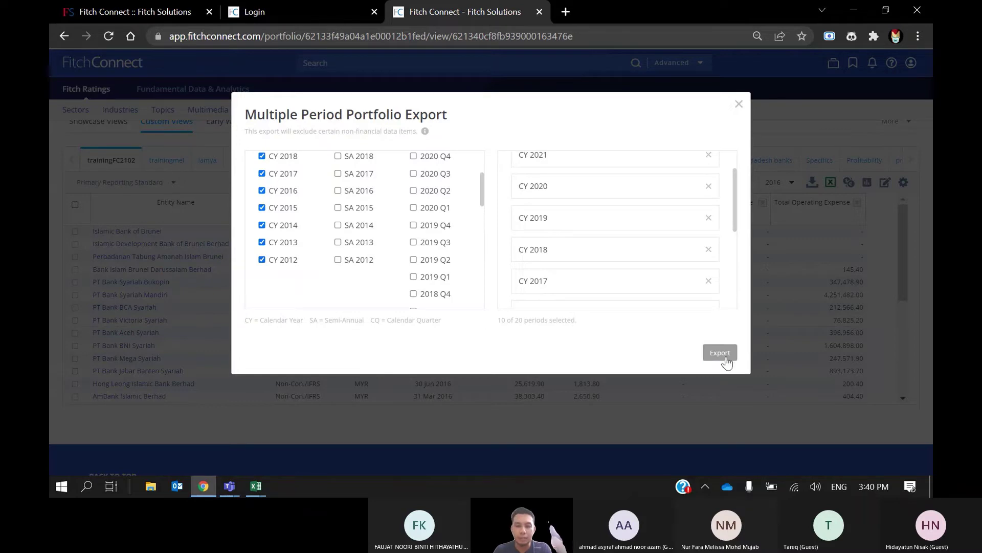
pyautogui.click(720, 353)
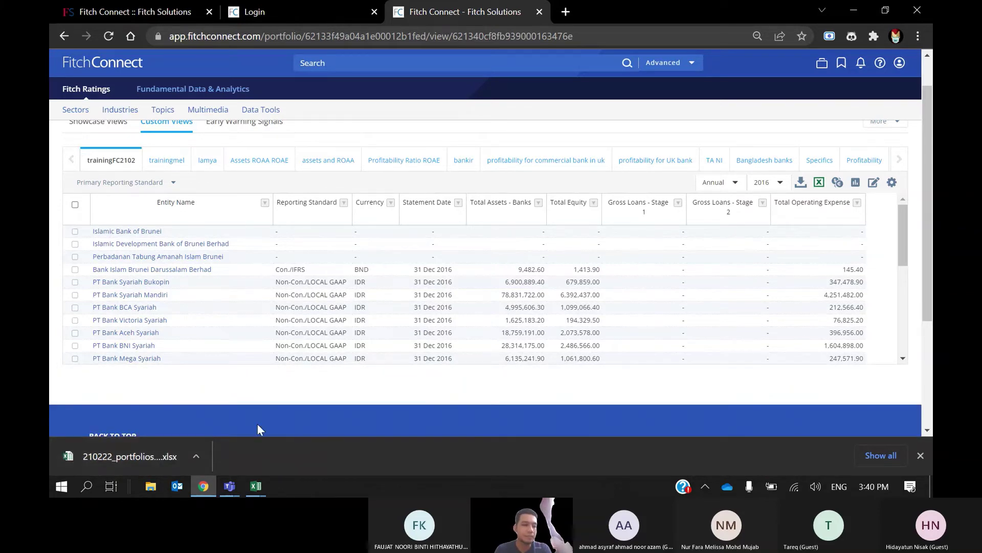
pyautogui.click(125, 455)
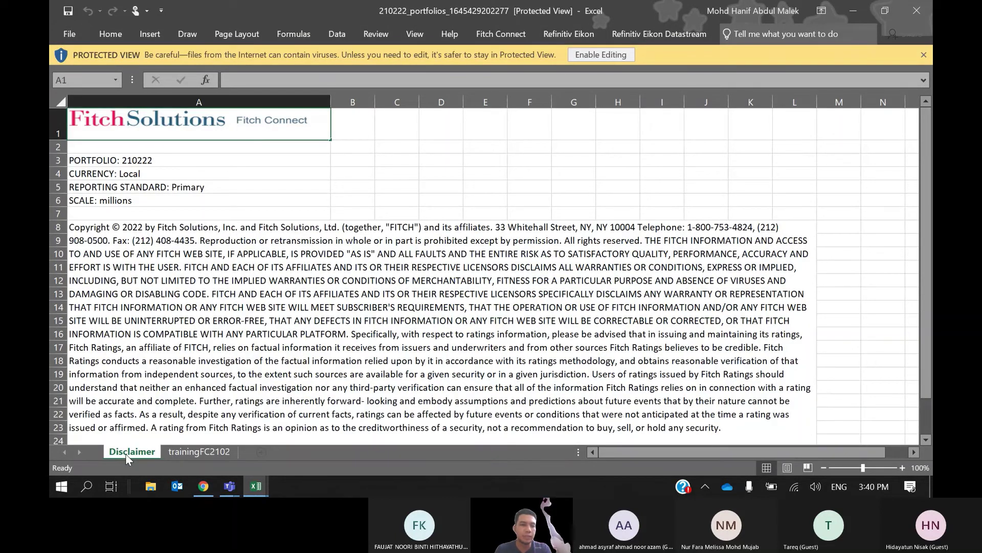
# Show the trainingFC2102 sheet at 70% zoom and look through the list of exported banks.
pyautogui.click(207, 452)
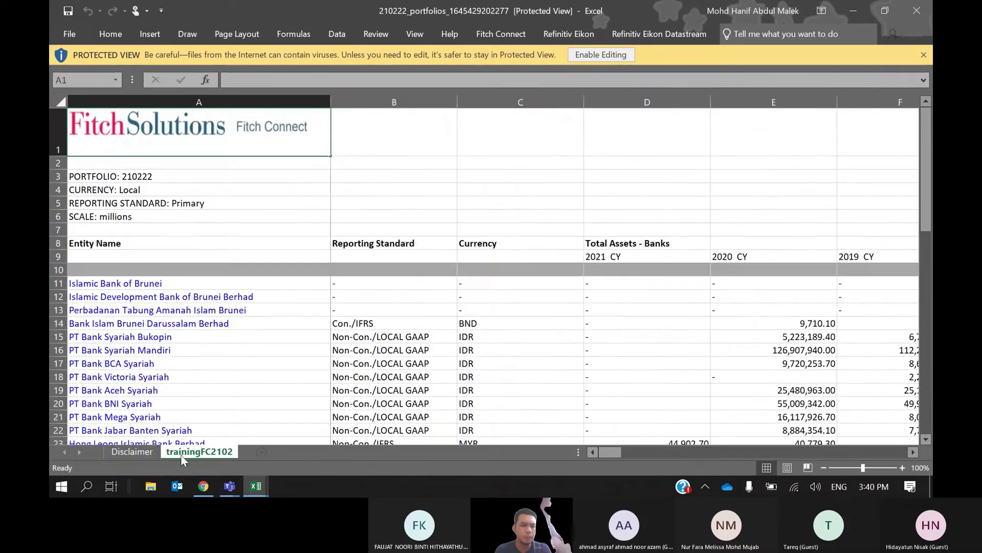
pyautogui.click(823, 468)
pyautogui.click(824, 467)
pyautogui.click(823, 468)
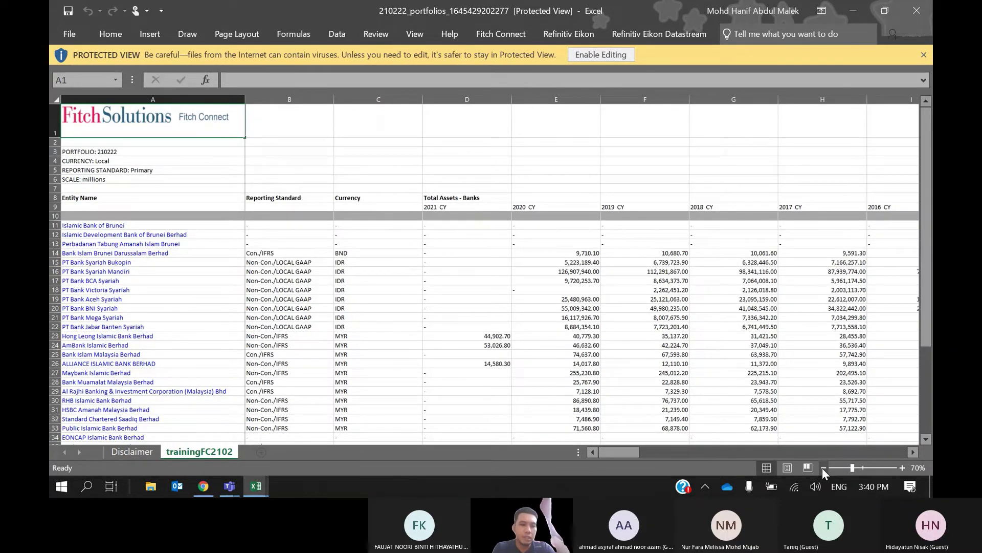
pyautogui.scroll(-2, 484, 328)
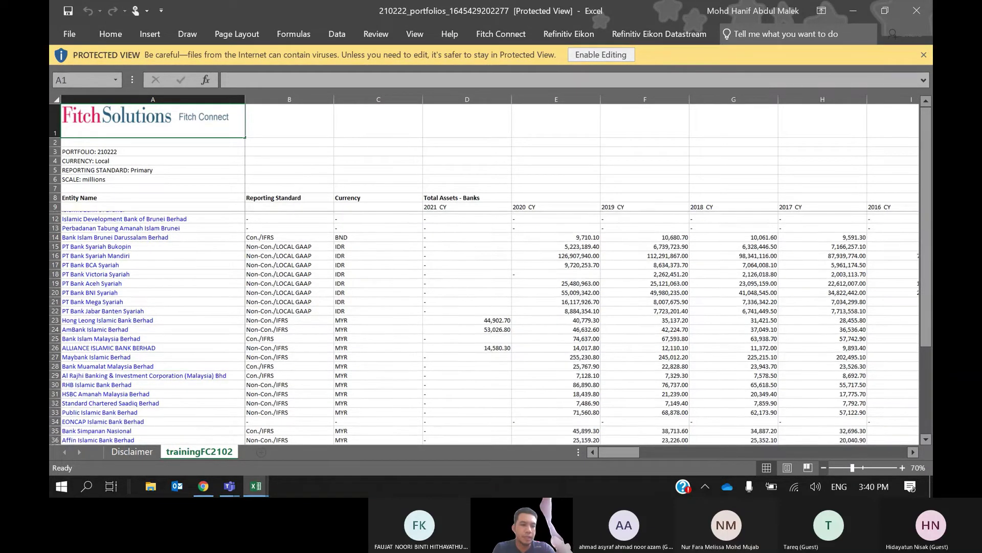
pyautogui.scroll(2, 484, 327)
pyautogui.scroll(-2, 484, 327)
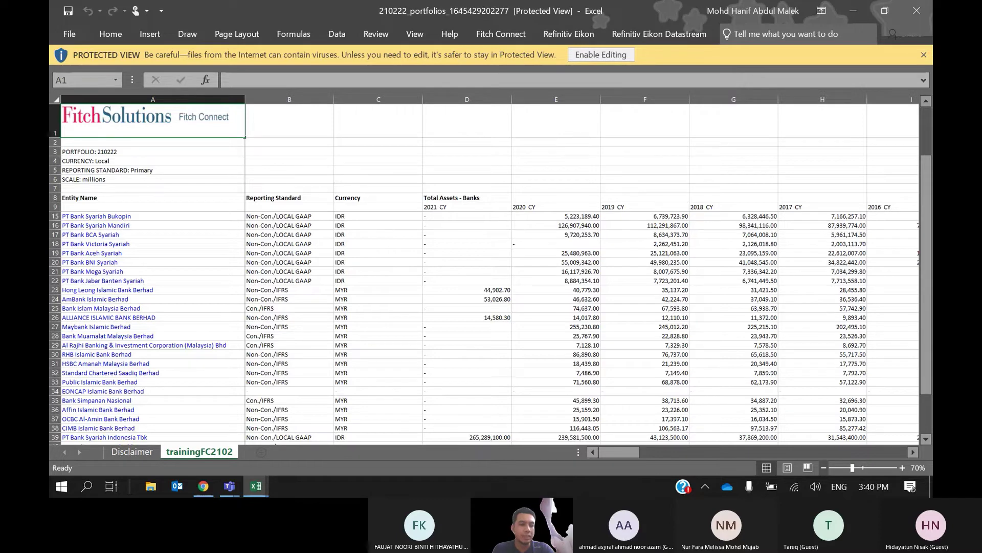
pyautogui.scroll(2, 780, 331)
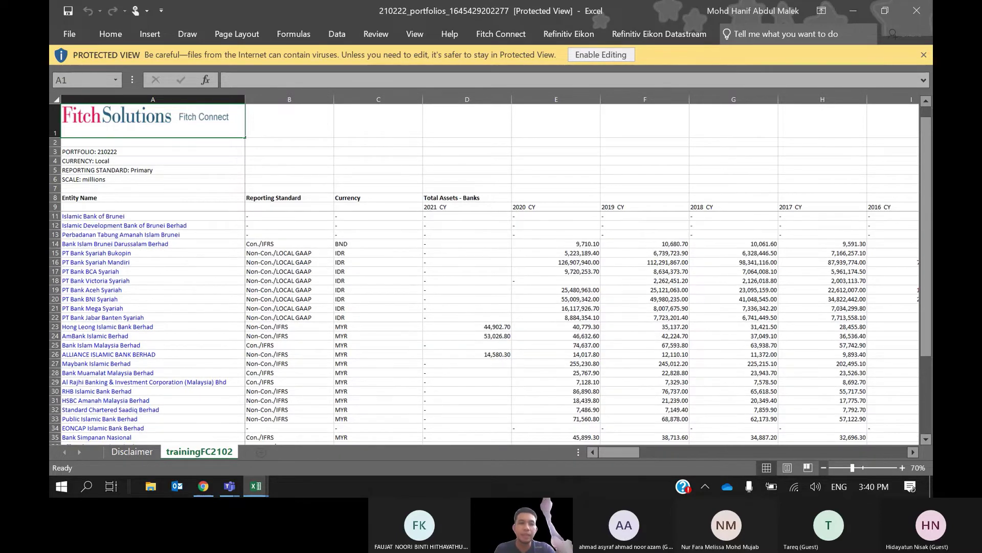
# Go through the Total Assets - Banks columns year by year from 2021 CY to 2012 CY.
pyautogui.click(494, 198)
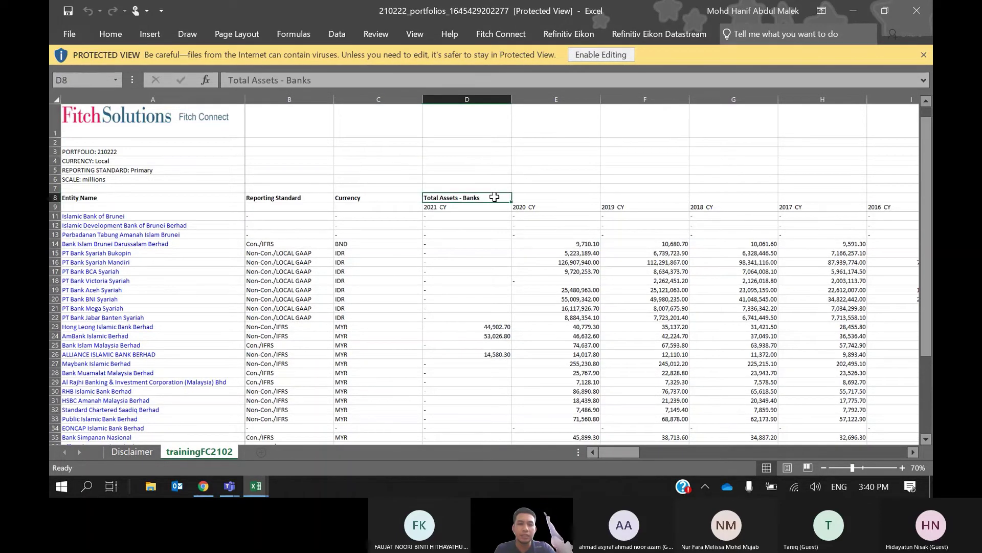
pyautogui.click(492, 209)
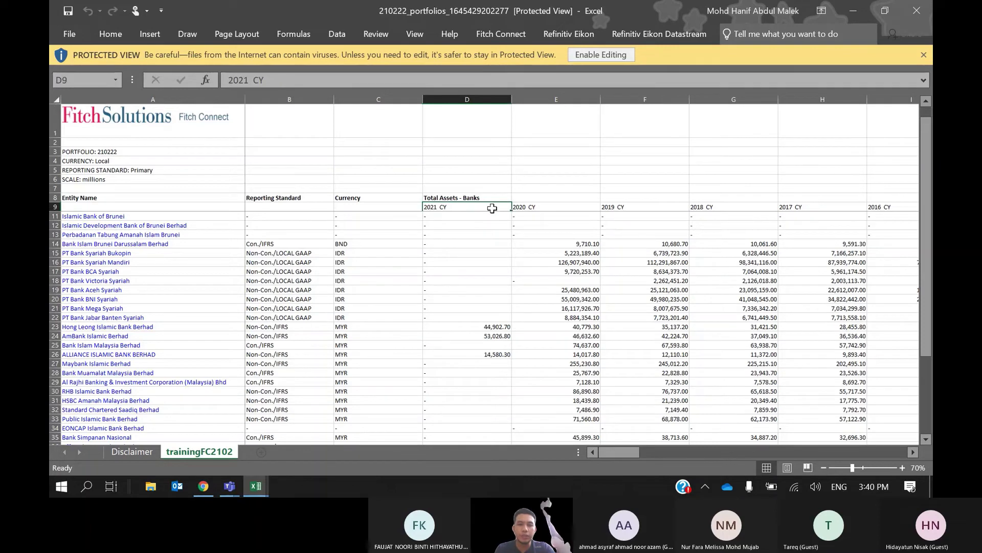
pyautogui.press('Right')
pyautogui.press('Right')
pyautogui.press('Right')
pyautogui.press('Right')
pyautogui.press('Right')
pyautogui.press('Right')
pyautogui.press('Right')
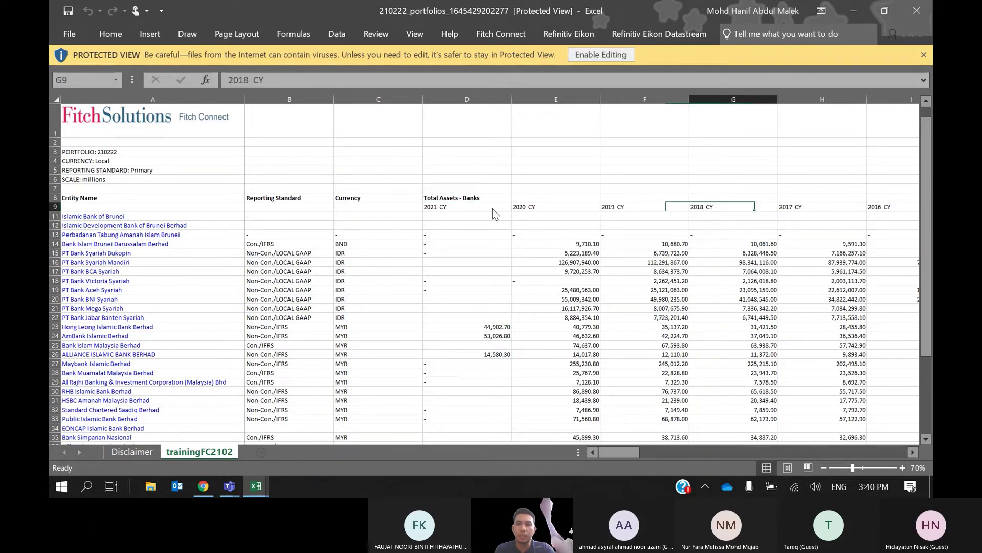
pyautogui.press('Right')
pyautogui.press('Right')
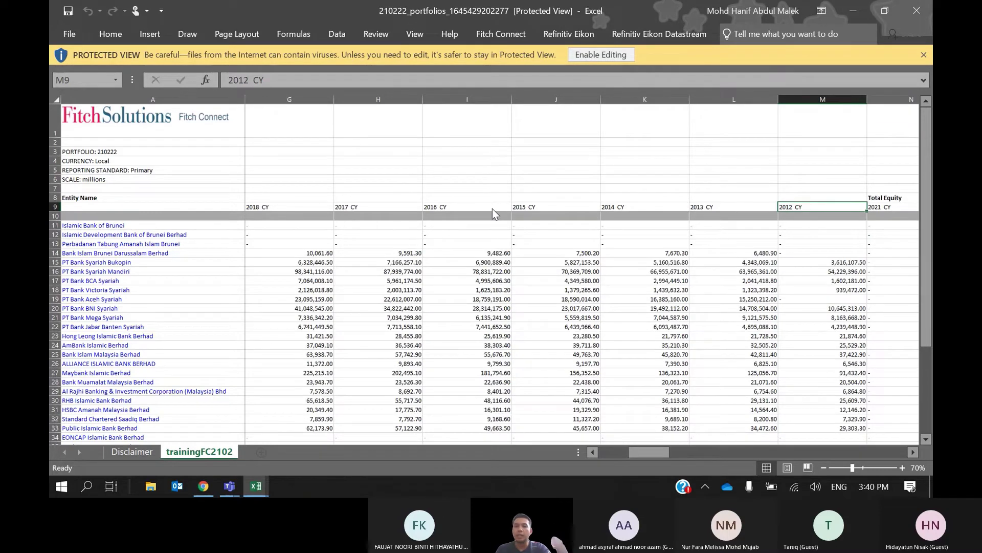
# Go through the Total Equity columns year by year and continue to the start of Gross Loans - Stage 1.
pyautogui.press('Right')
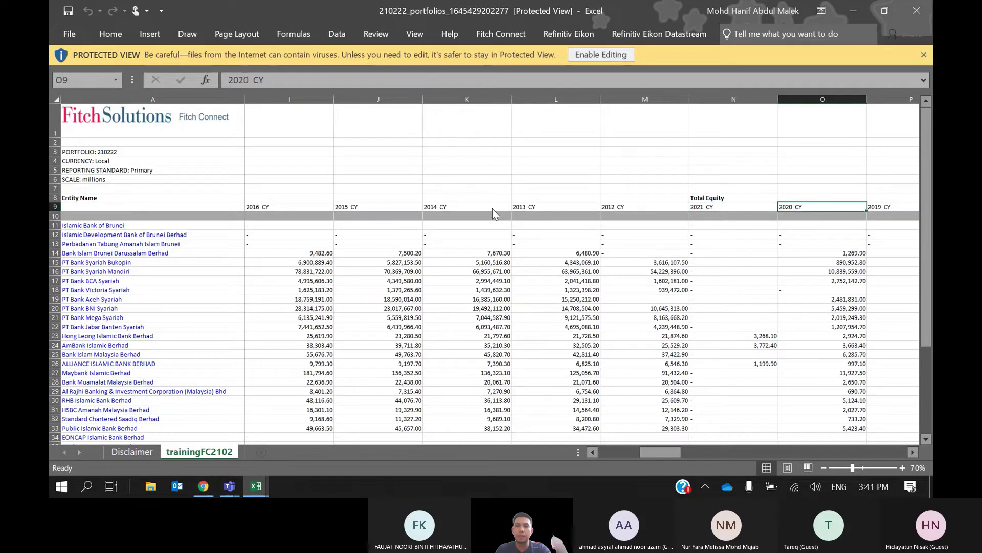
pyautogui.press('Right')
pyautogui.press('Right')
pyautogui.press('Right')
pyautogui.press('Right')
pyautogui.press('Right')
pyautogui.press('Right')
pyautogui.press('Right')
pyautogui.press('Right')
pyautogui.press('Right')
pyautogui.press('Right')
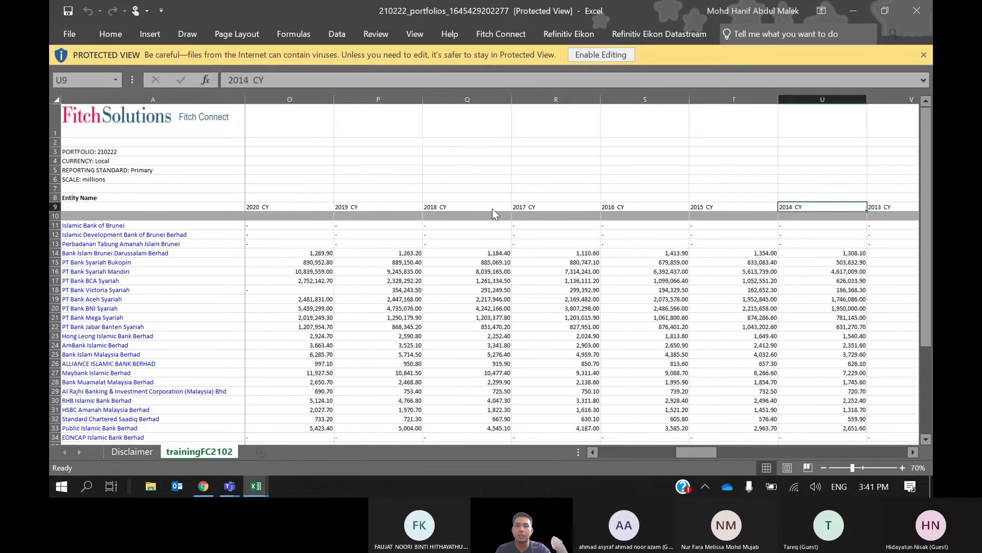
pyautogui.press('Right')
pyautogui.press('Right')
pyautogui.press('Right')
pyautogui.press('Right')
pyautogui.press('Right')
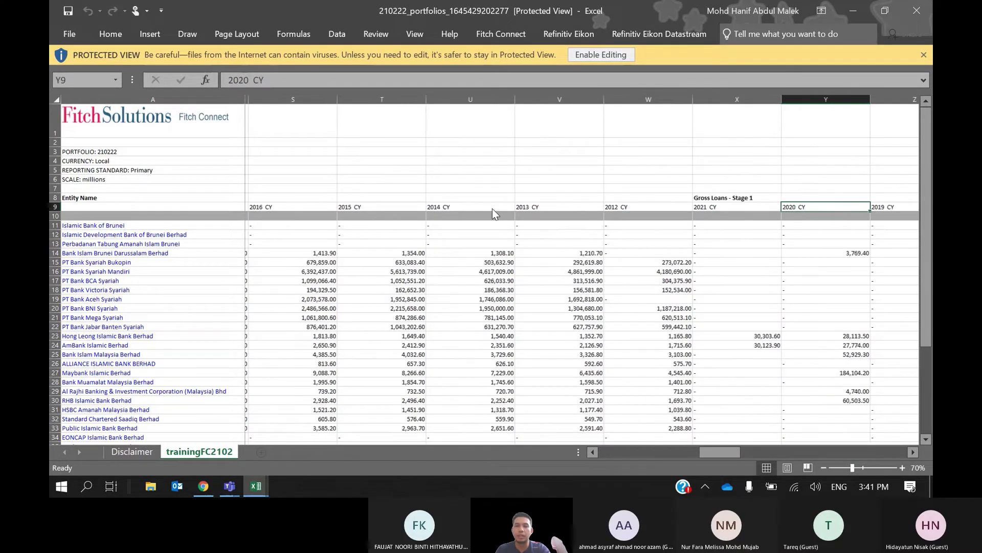
# Examine the yearly columns for Gross Loans - Stage 1 and Gross Loans - Stage 2.
pyautogui.press('Right')
pyautogui.press('Right')
pyautogui.press('Right')
pyautogui.press('Right')
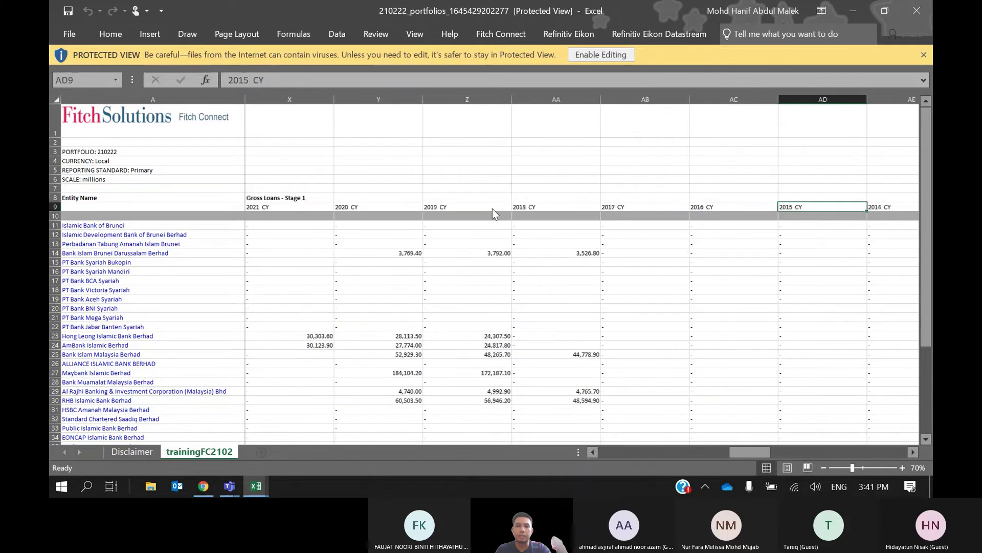
pyautogui.press('Right')
pyautogui.press('Right')
pyautogui.press('Right')
pyautogui.press('Right')
pyautogui.press('Right')
pyautogui.press('Right')
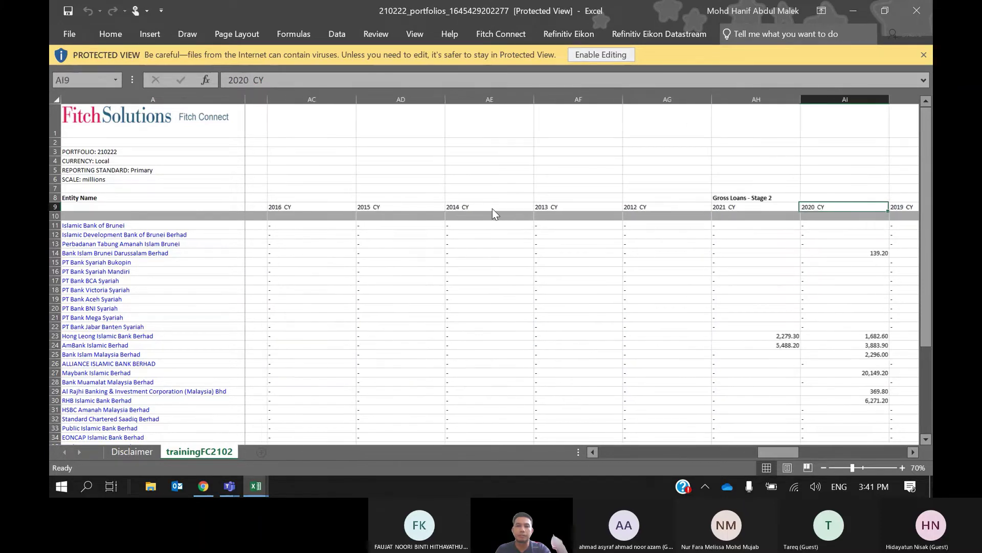
pyautogui.press('Left')
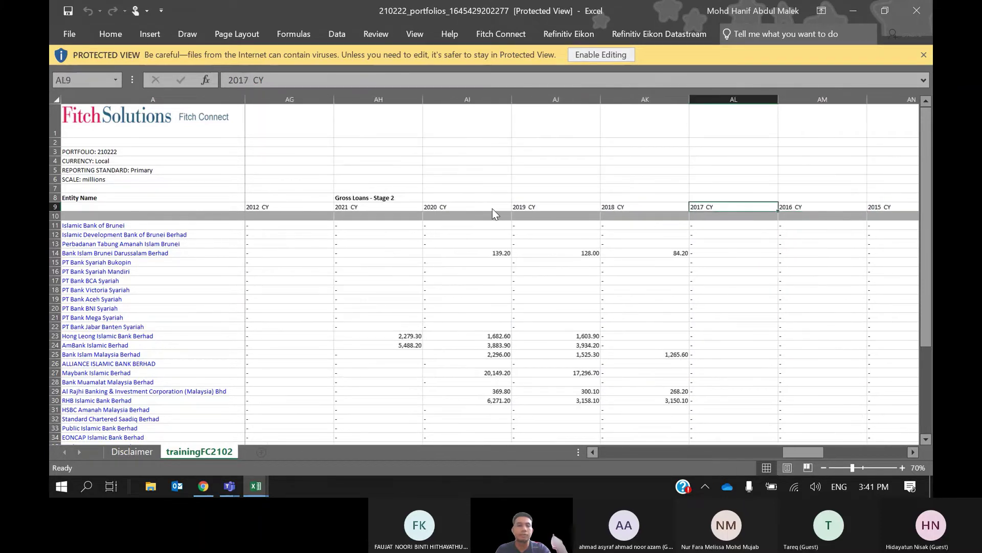
# Return to the sheet's first columns and check the reporting currency of the Brunei and Indonesian banks.
pyautogui.hotkey('ctrl', 'Left')
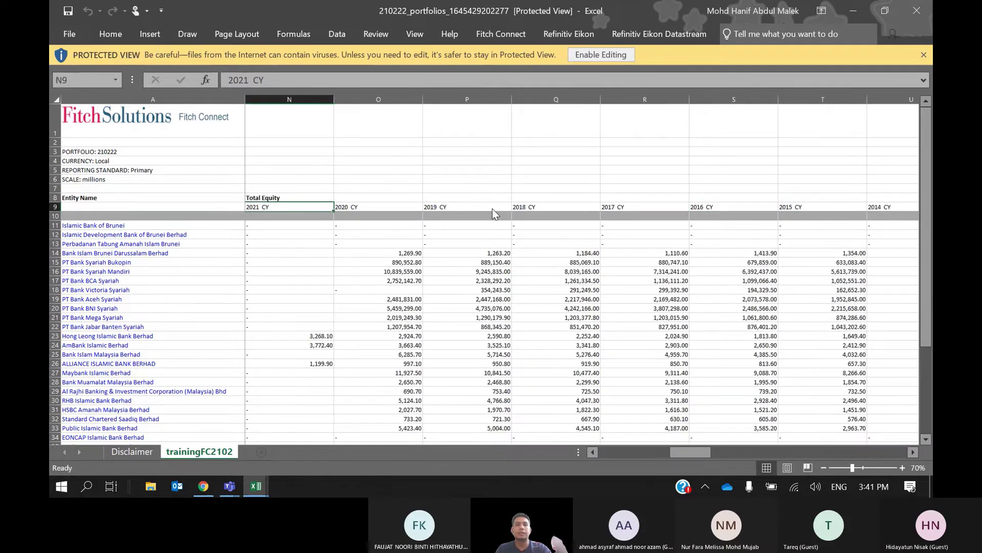
pyautogui.hotkey('ctrl', 'Left')
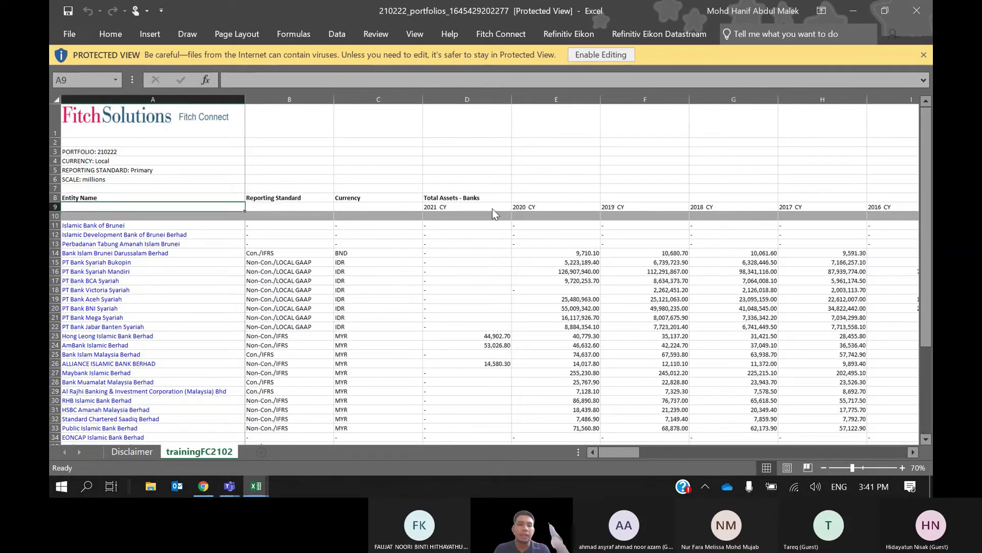
pyautogui.click(403, 196)
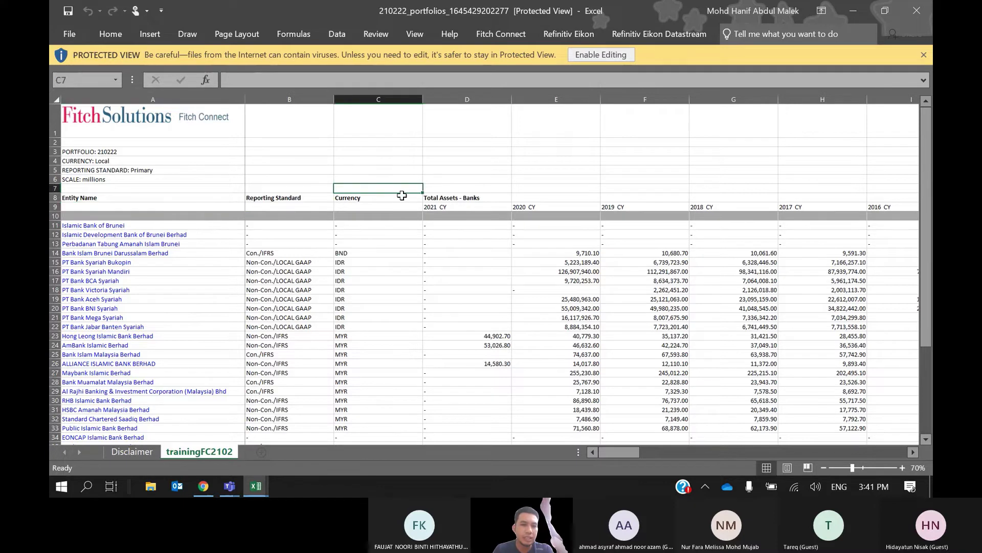
pyautogui.click(384, 255)
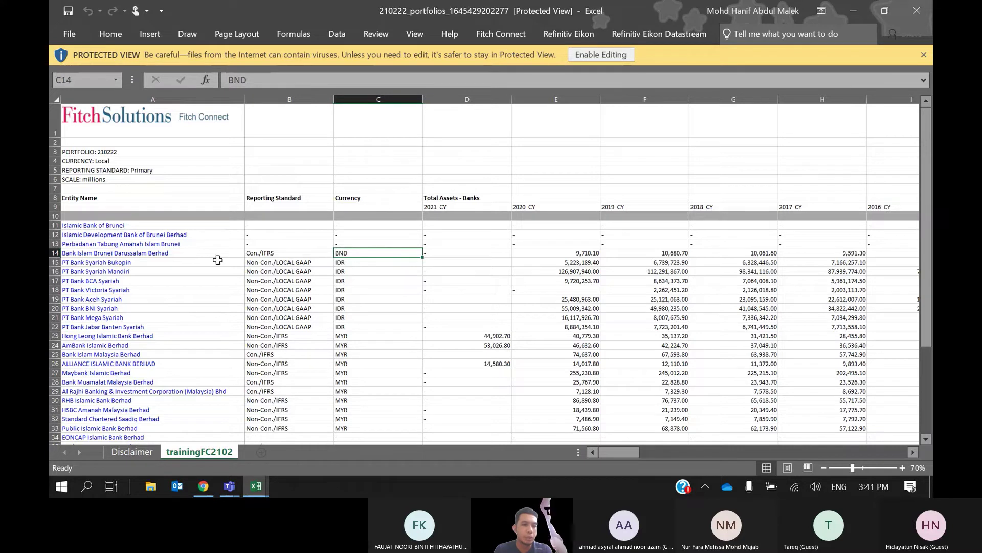
pyautogui.click(384, 264)
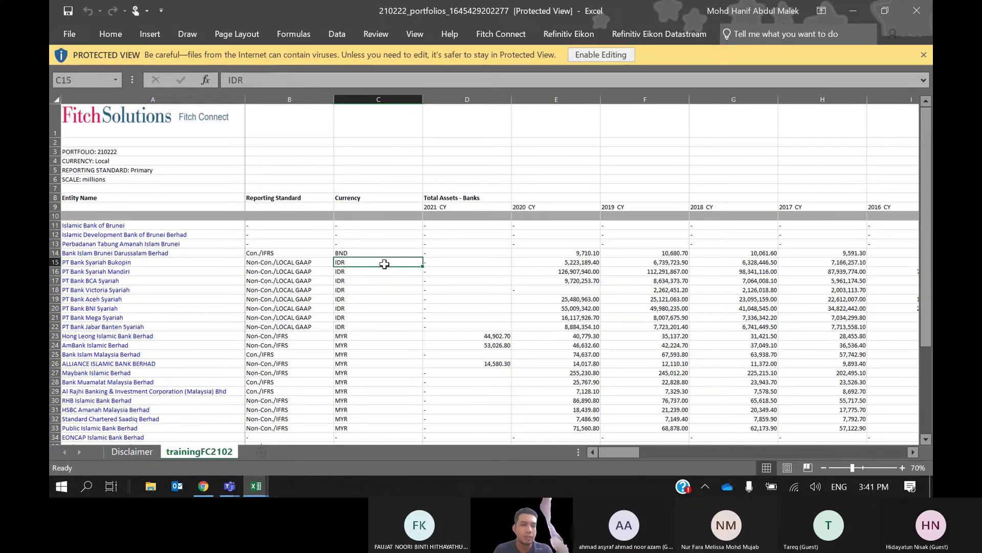
# Check the reporting currency and 2021 CY total assets of the Malaysian banks in the exported sheet.
pyautogui.click(402, 373)
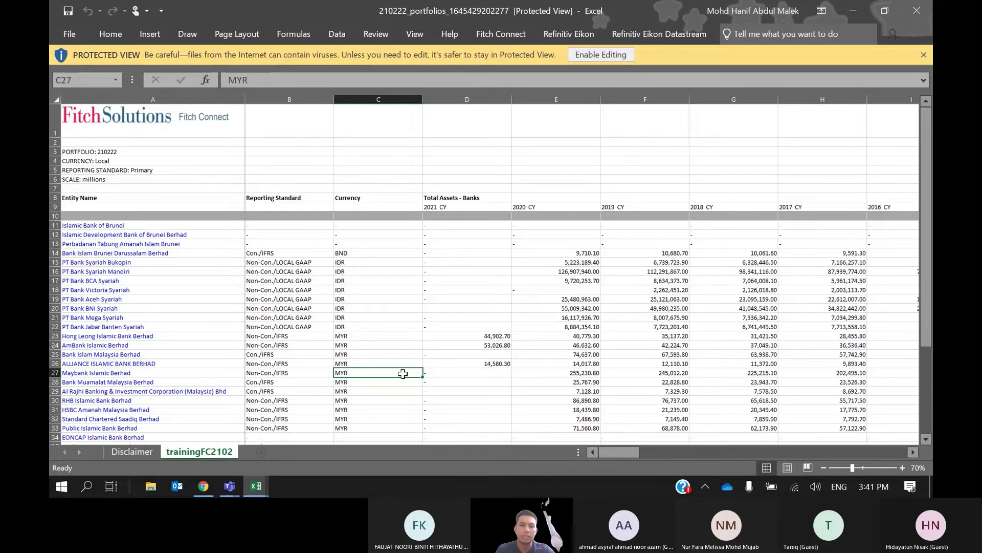
pyautogui.scroll(-2, 403, 373)
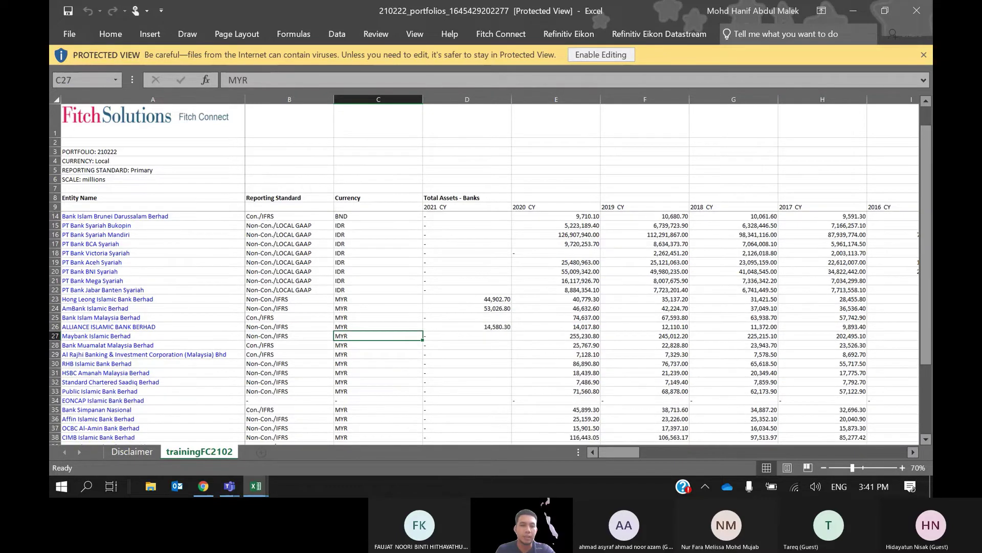
pyautogui.click(475, 344)
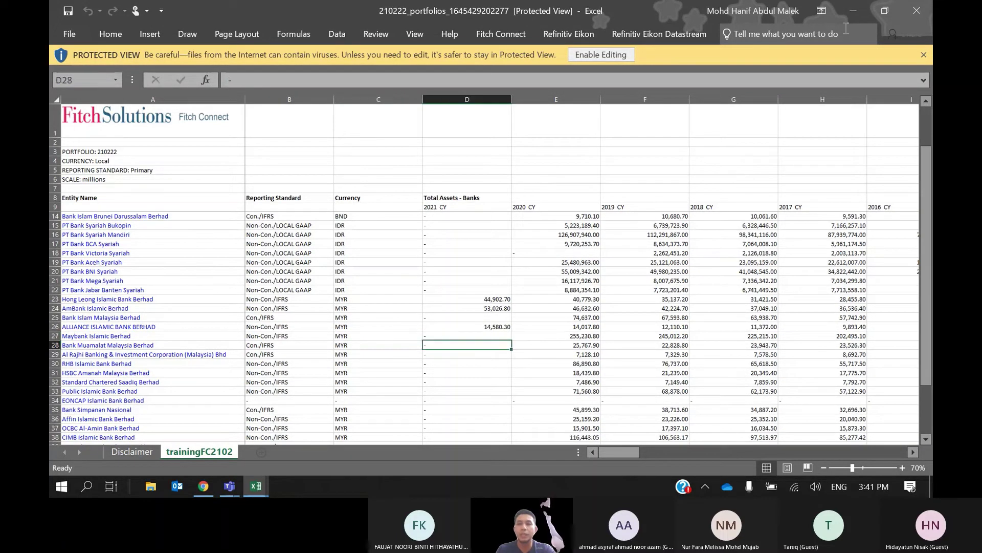
# Switch back to Fitch Connect in the browser and convert the trainingFC2102 view's currency to USD - US Dollar.
pyautogui.click(854, 10)
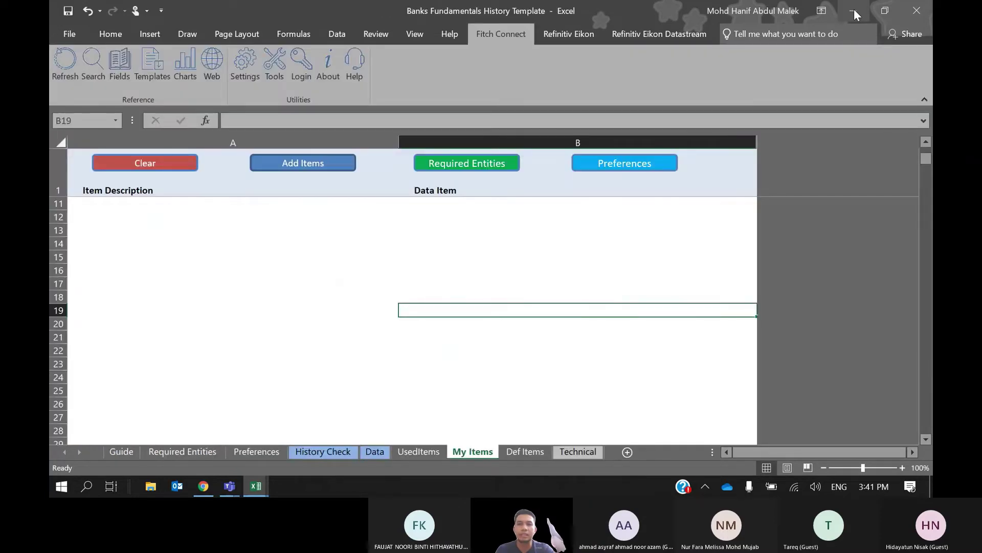
pyautogui.click(855, 11)
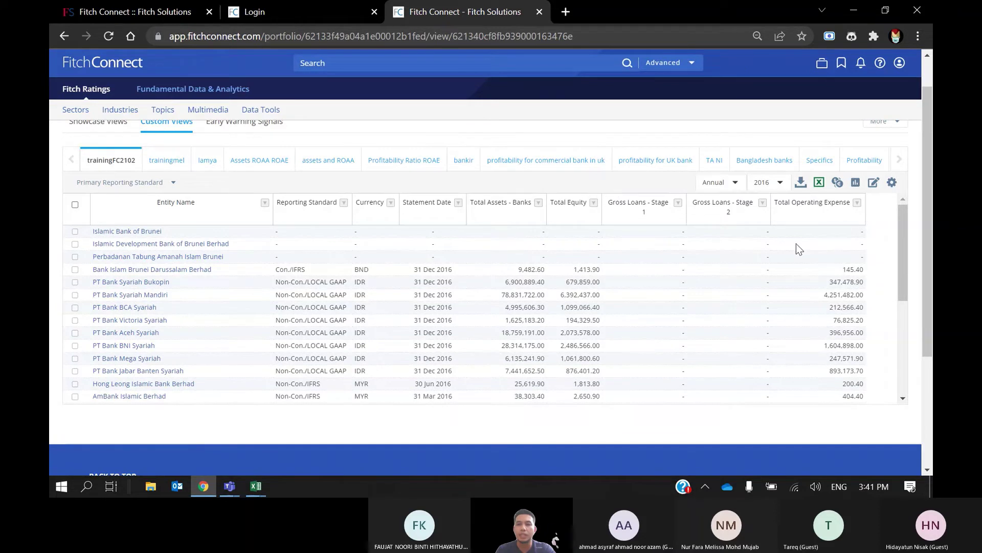
pyautogui.click(838, 185)
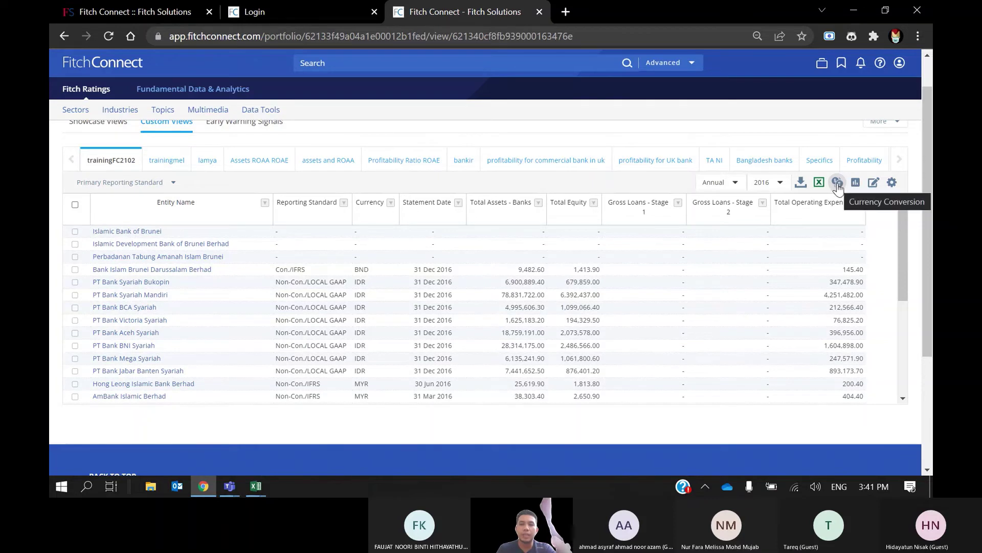
pyautogui.click(839, 188)
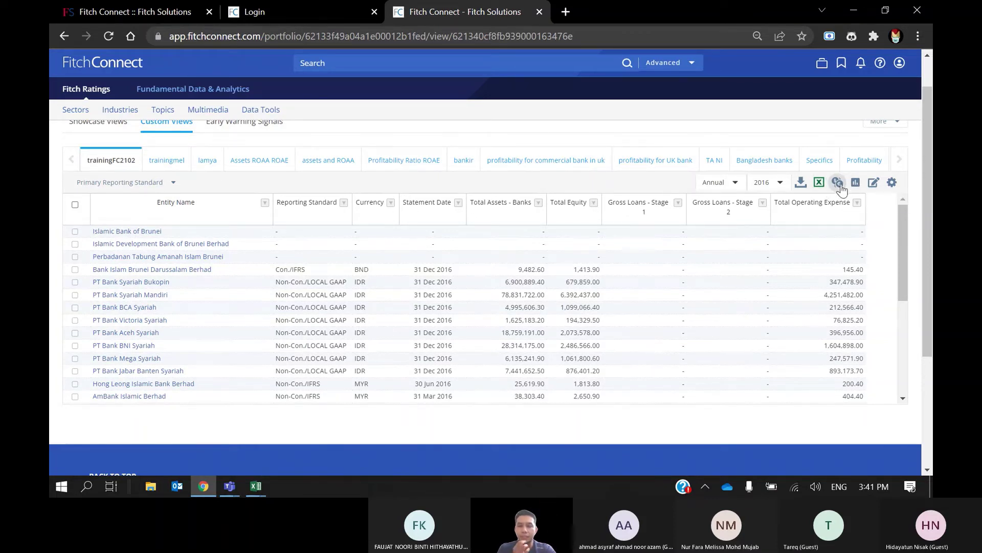
pyautogui.click(839, 184)
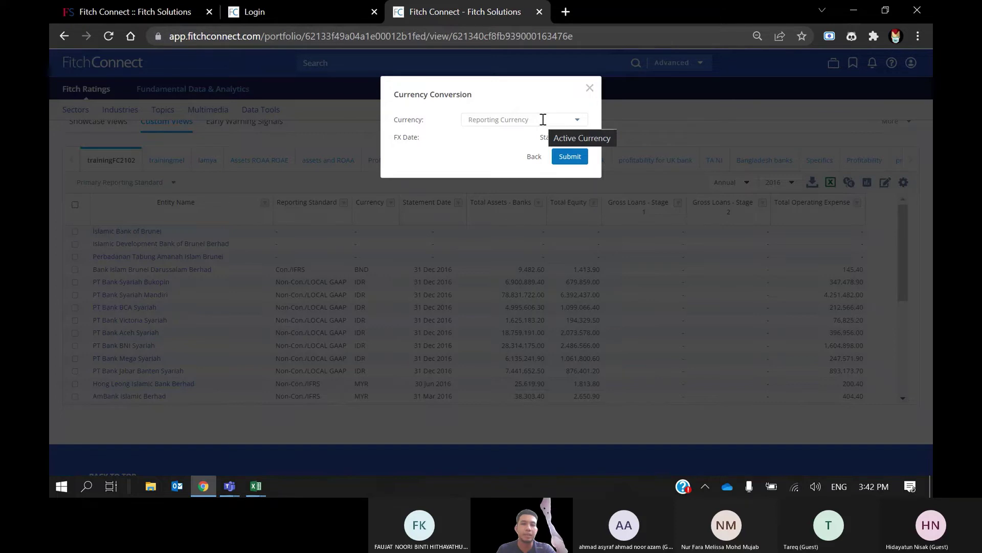
pyautogui.click(577, 123)
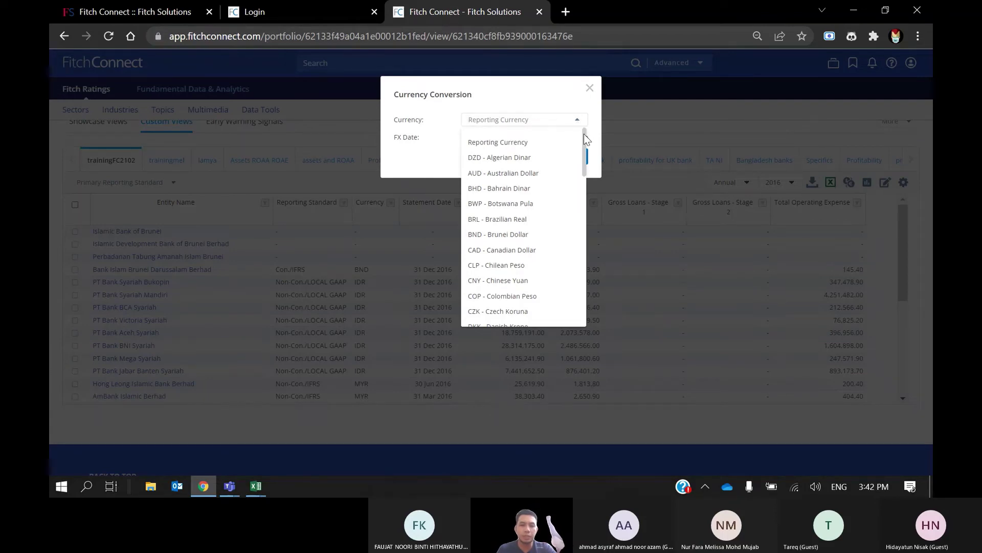
pyautogui.moveTo(584, 133); pyautogui.dragTo(572, 279)
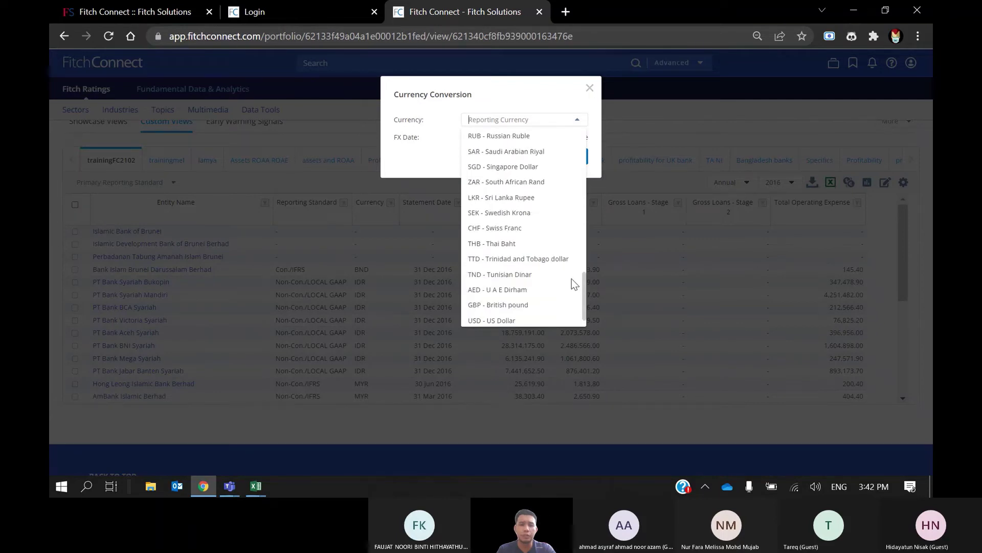
pyautogui.scroll(-1, 572, 279)
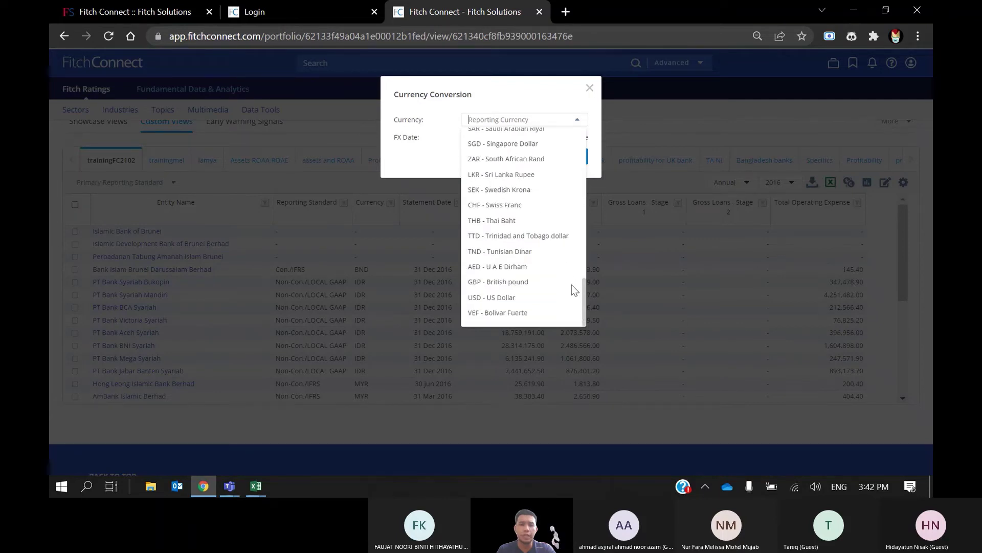
pyautogui.click(518, 296)
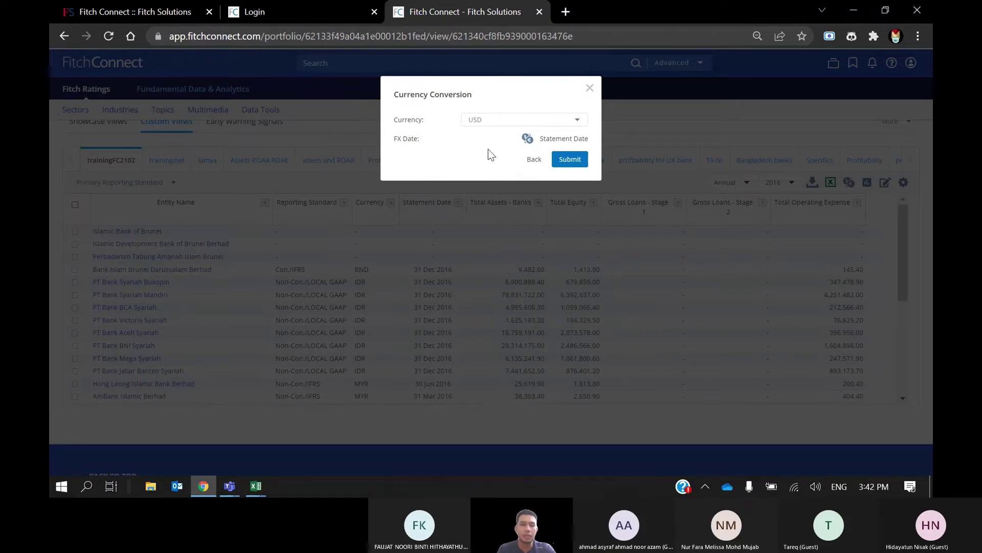
pyautogui.click(575, 160)
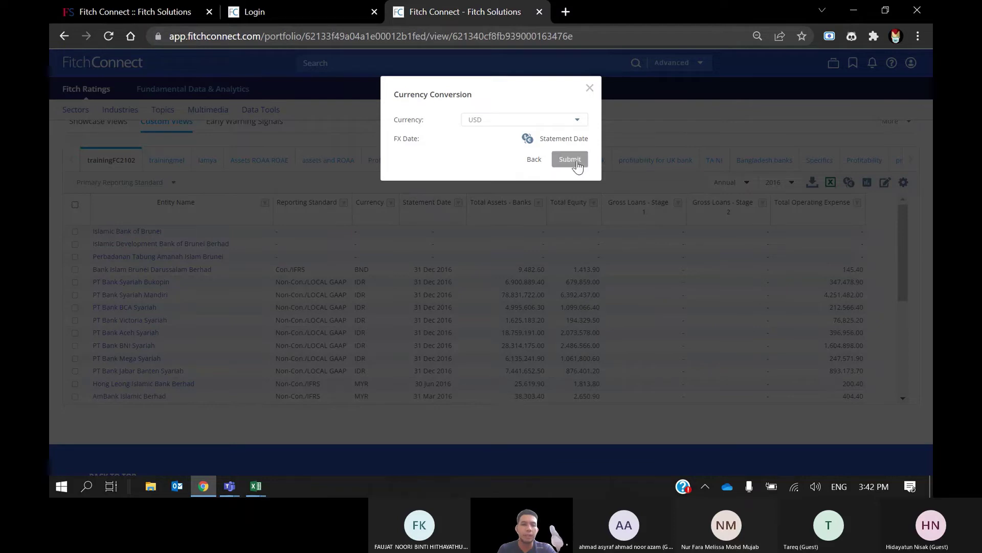
pyautogui.click(575, 159)
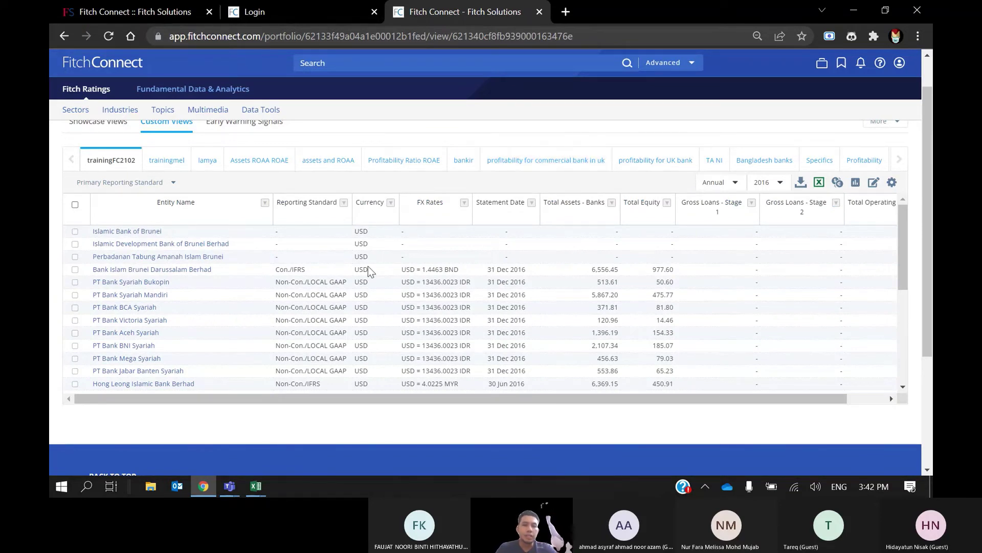
# Examine the converted figures, FX rates and statement dates for all banks in the trainingFC2102 view.
pyautogui.scroll(-3, 367, 269)
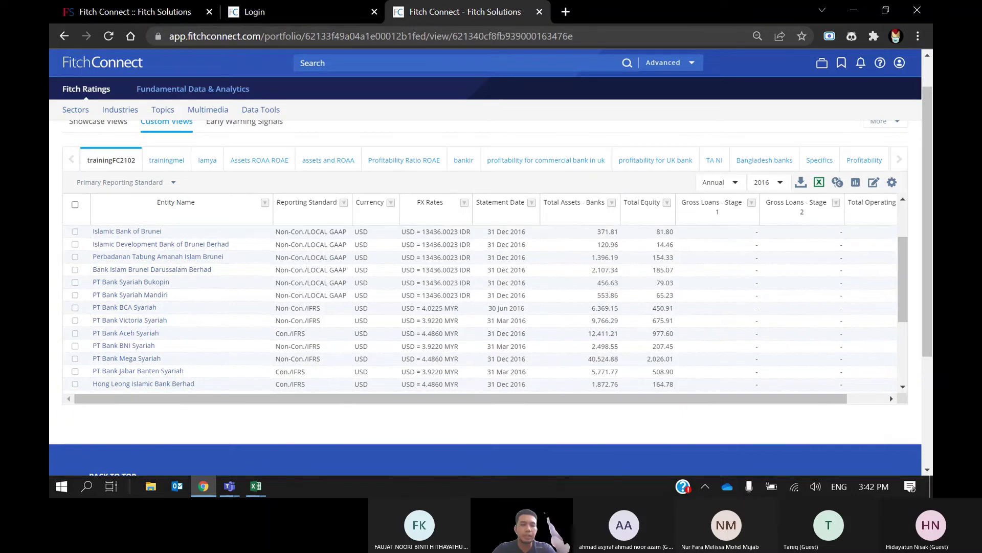
pyautogui.scroll(-5, 486, 307)
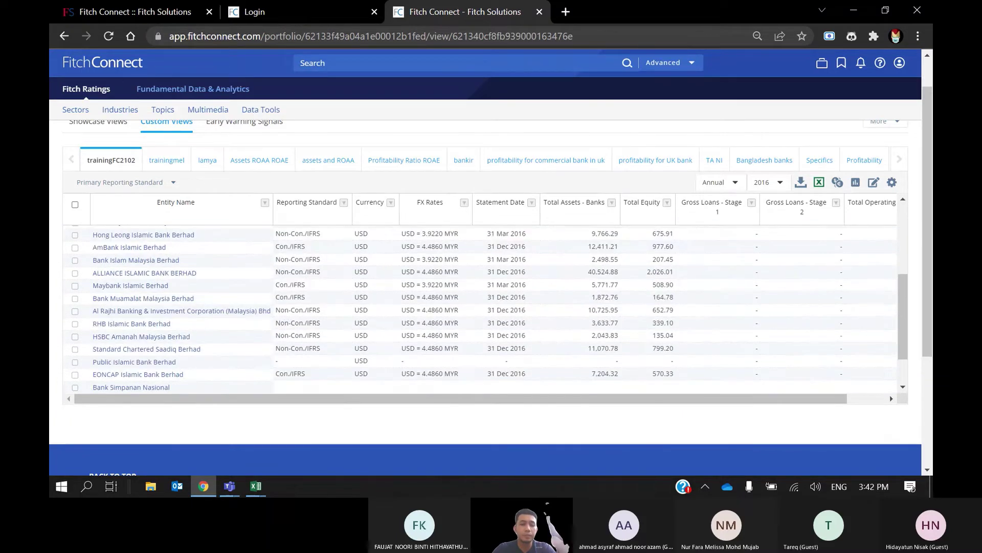
pyautogui.scroll(-8, 486, 307)
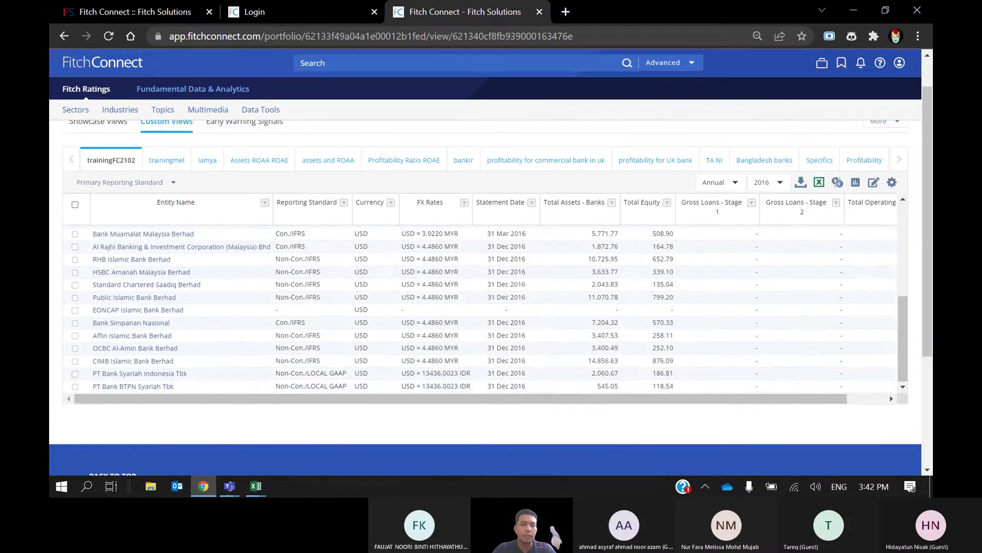
pyautogui.scroll(5, 481, 220)
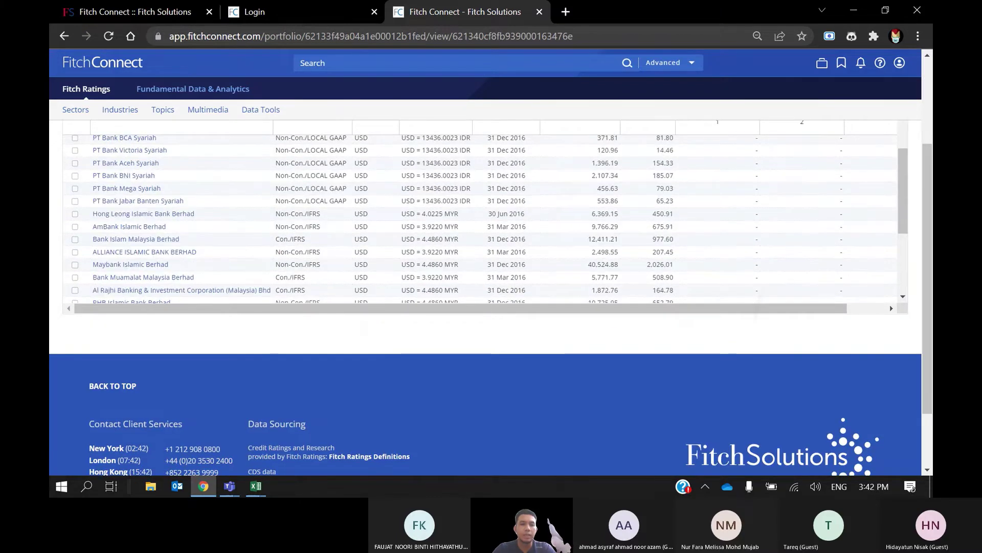
pyautogui.scroll(1, 486, 256)
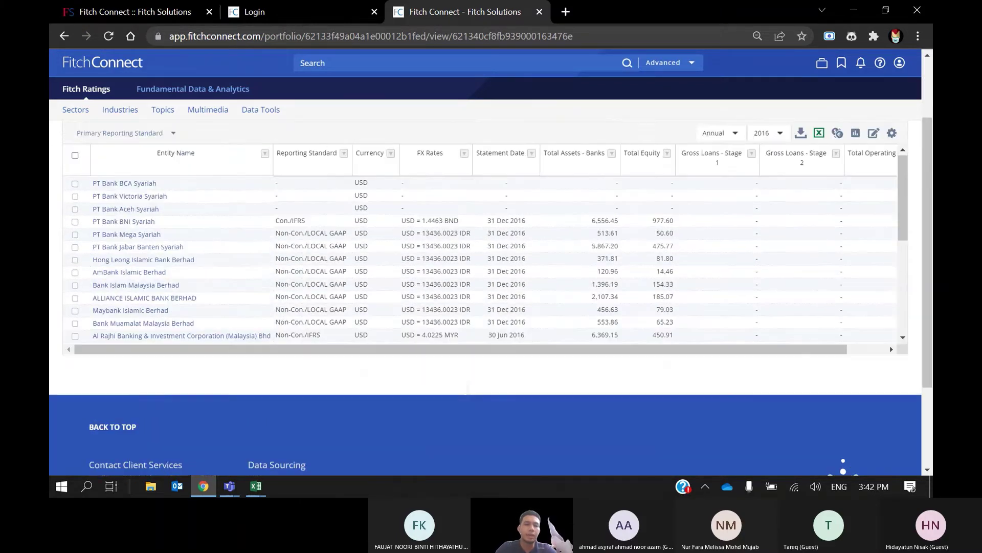
pyautogui.scroll(2, 486, 282)
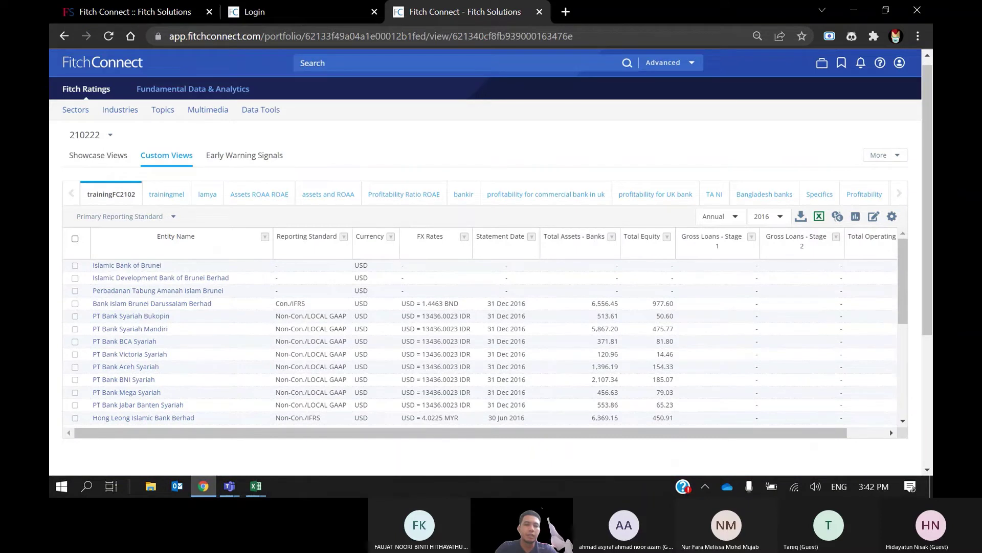
pyautogui.scroll(-3, 481, 337)
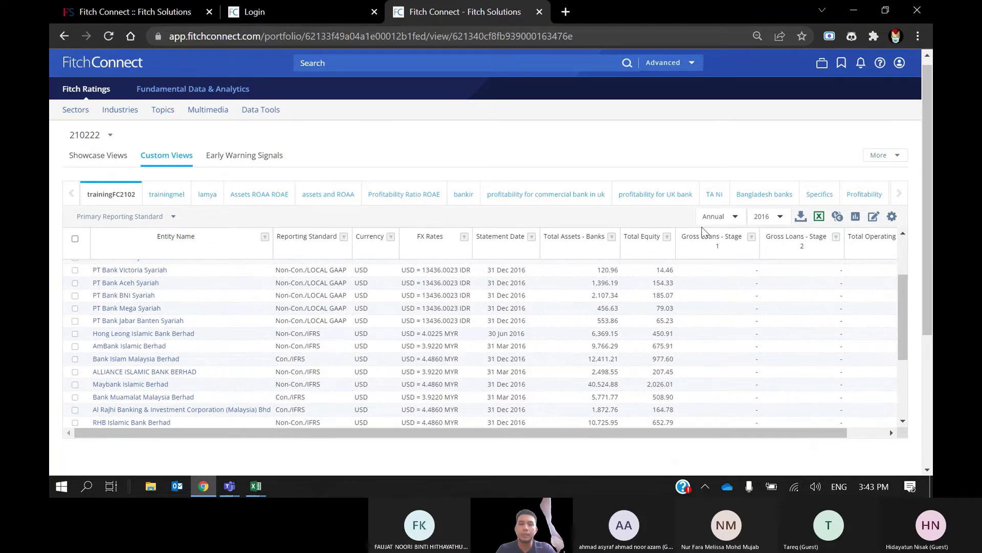
# Export the USD view as a multiple period portfolio for the annual periods CY 2021 to CY 2016.
pyautogui.click(800, 218)
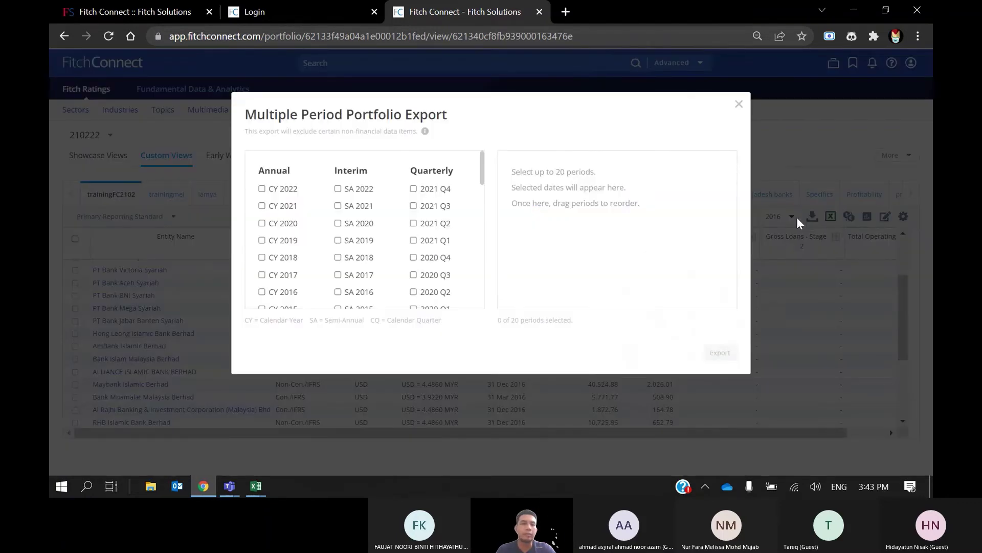
pyautogui.click(285, 209)
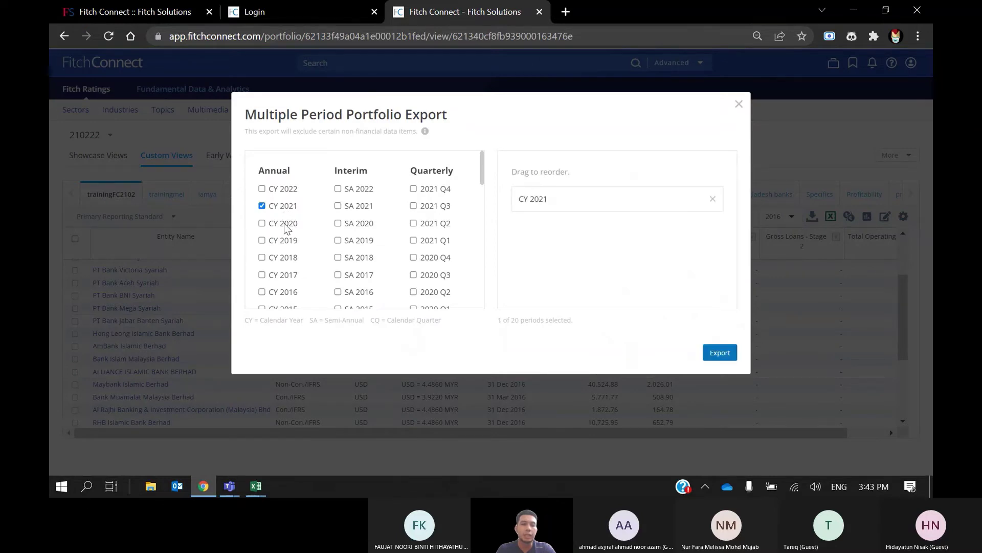
pyautogui.click(285, 224)
pyautogui.click(285, 244)
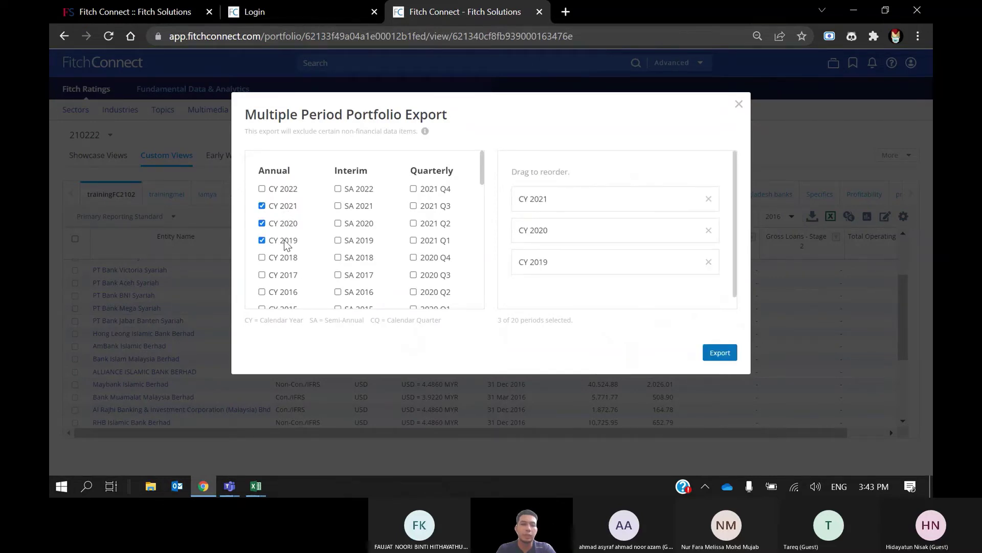
pyautogui.click(285, 262)
pyautogui.click(283, 278)
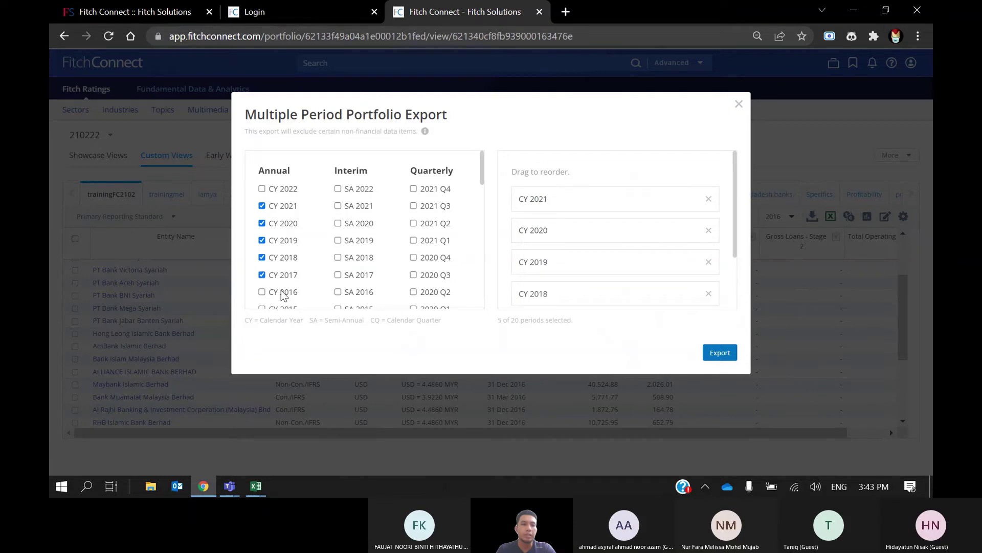
pyautogui.click(284, 295)
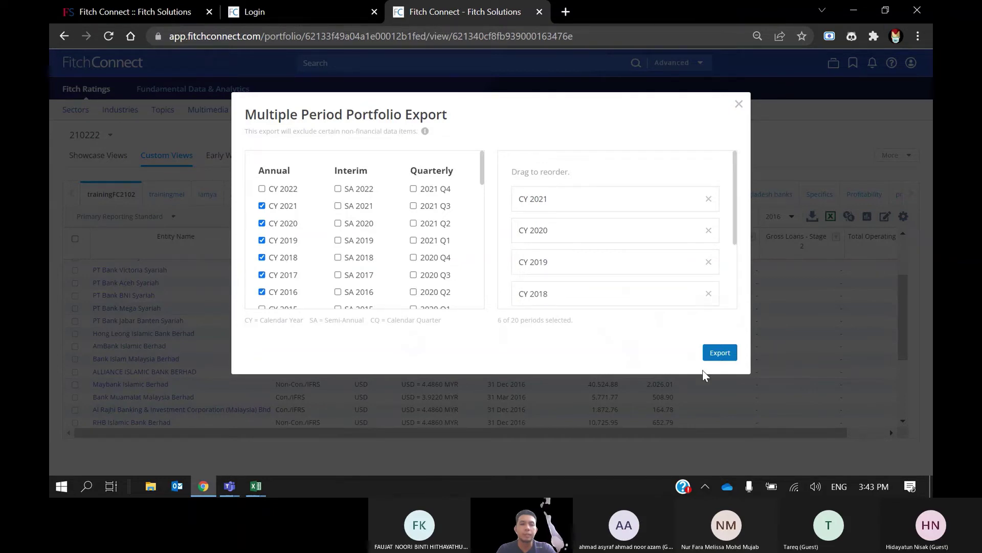
pyautogui.click(727, 353)
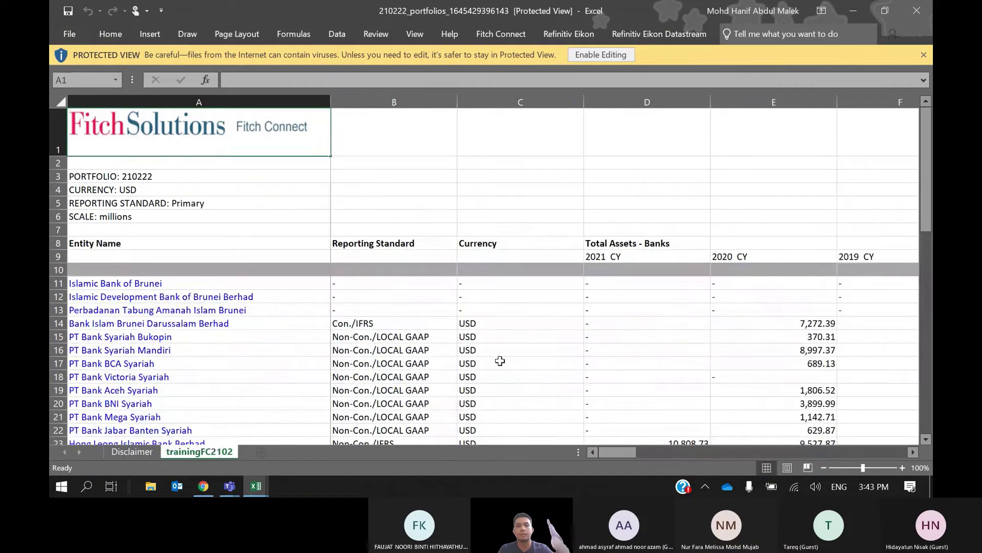
# Review the yearly Total Assets - Banks and Total Equity columns of the new USD export in Excel at 70% zoom.
pyautogui.click(825, 468)
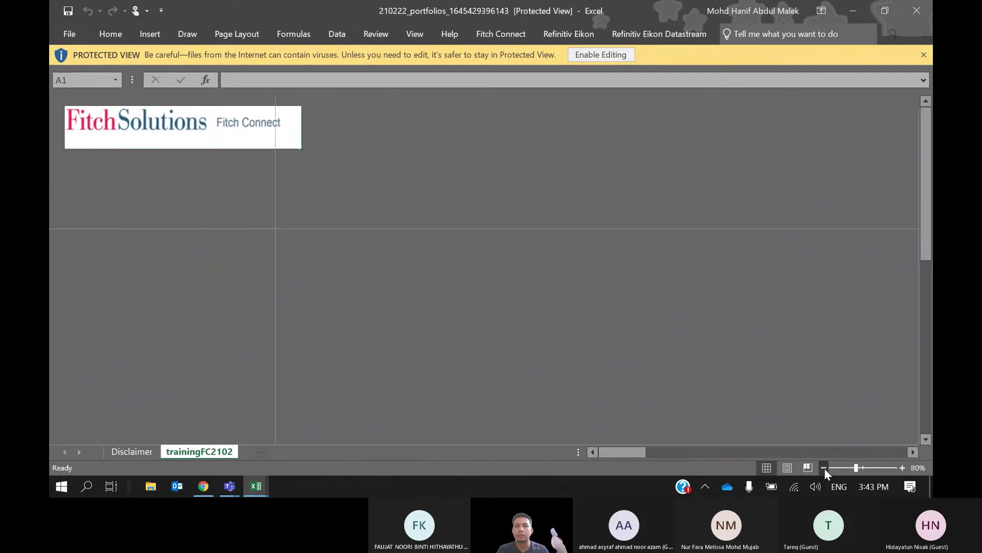
pyautogui.click(824, 469)
pyautogui.click(825, 468)
pyautogui.click(824, 468)
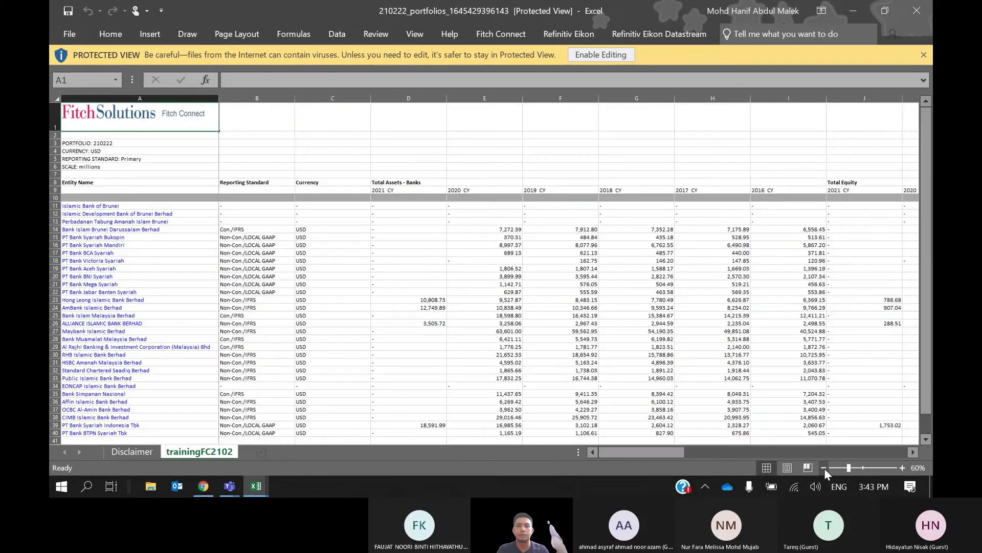
pyautogui.click(903, 468)
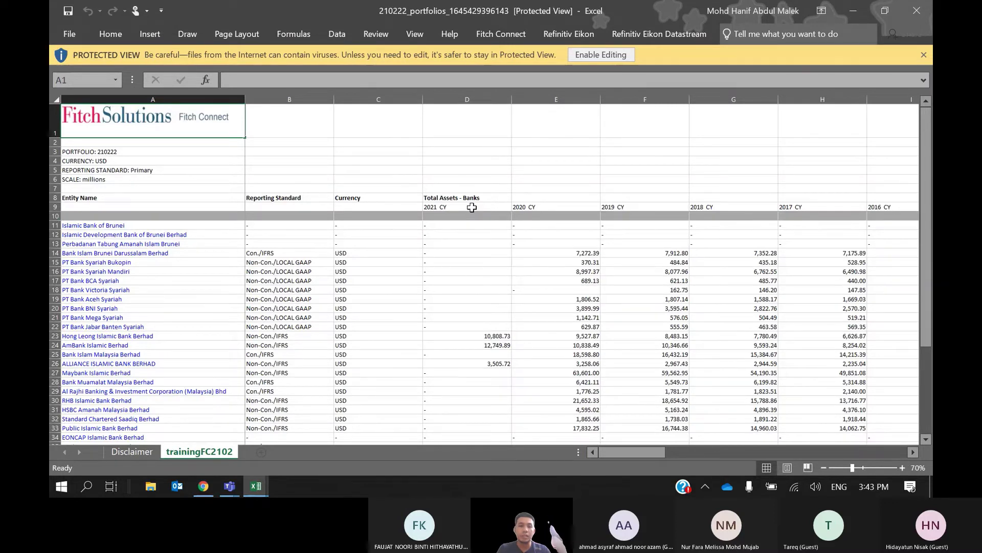
pyautogui.click(472, 206)
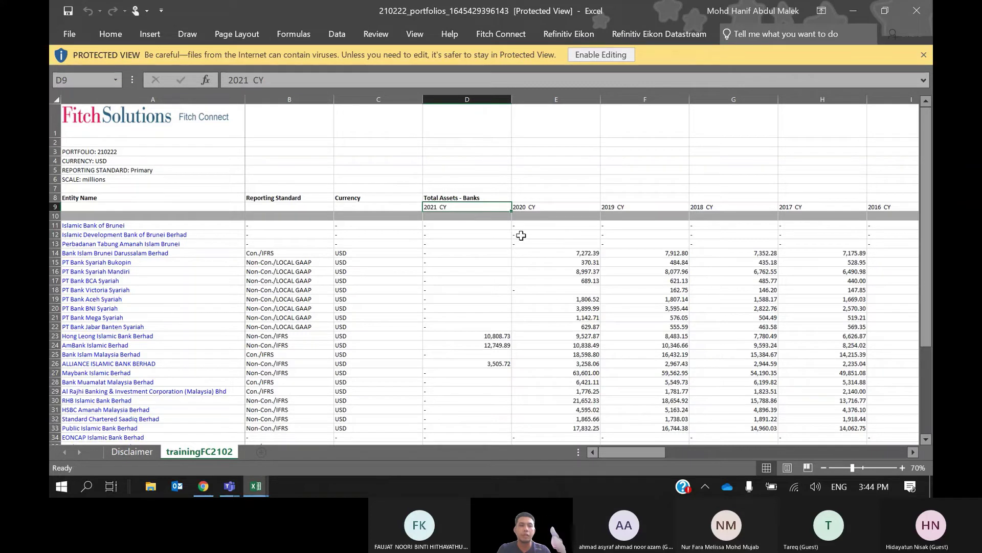
pyautogui.click(552, 208)
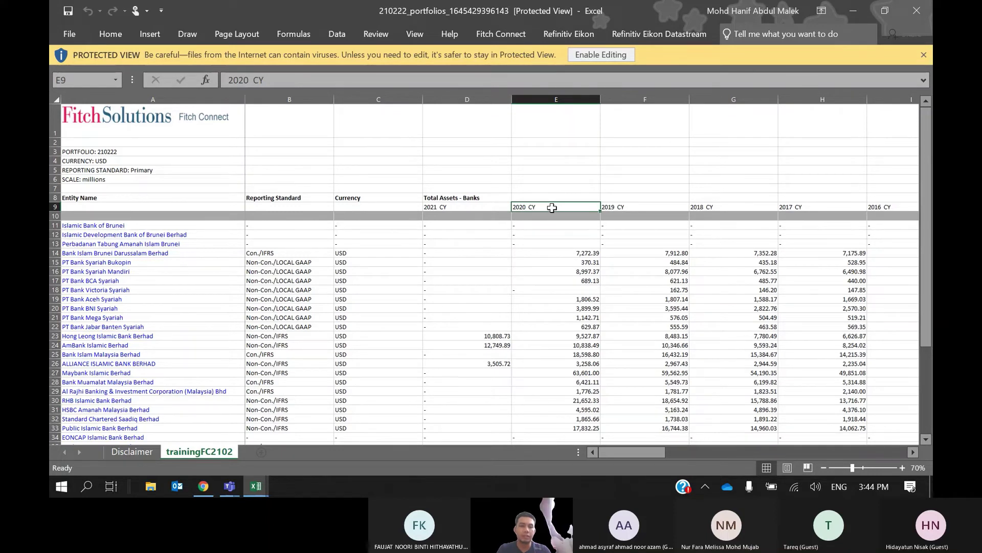
pyautogui.click(618, 205)
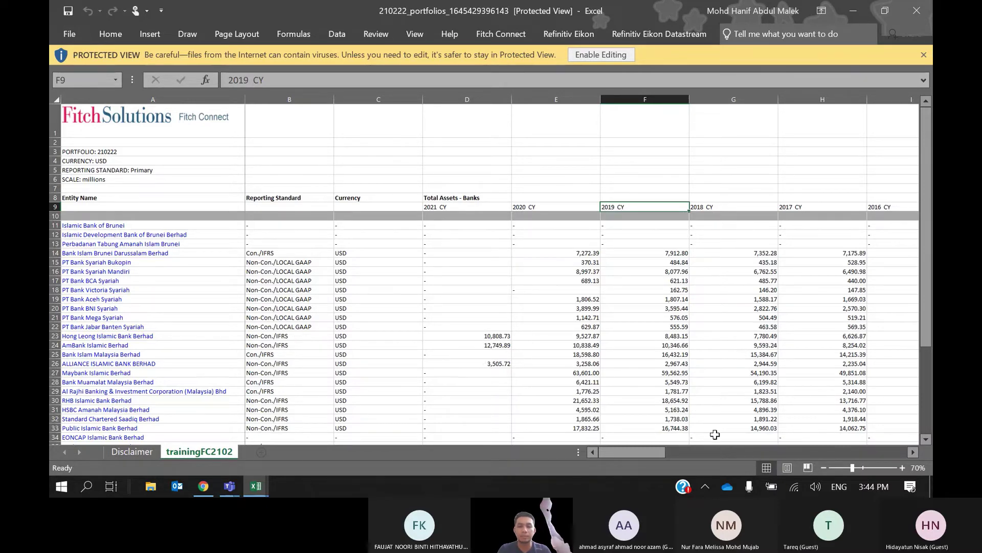
pyautogui.click(716, 453)
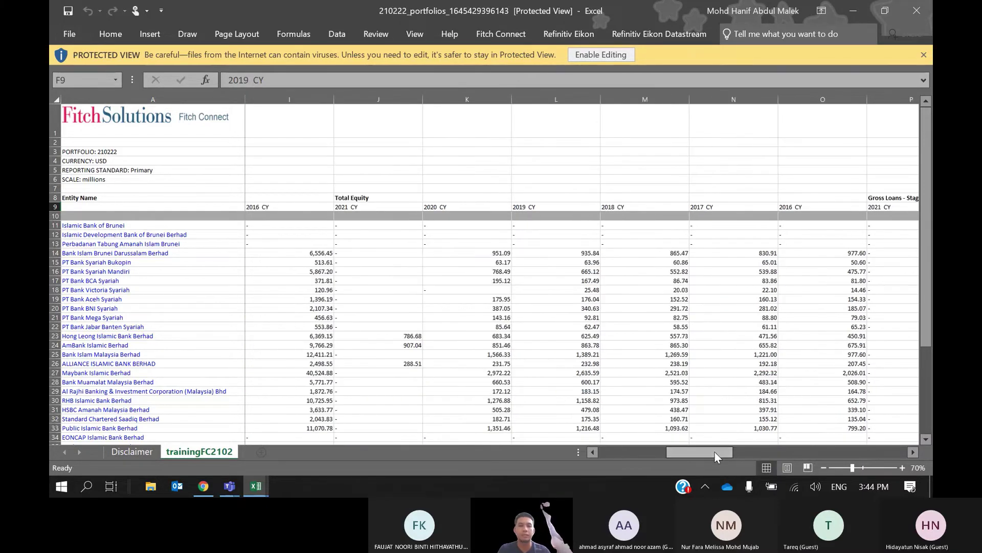
pyautogui.moveTo(714, 450); pyautogui.dragTo(641, 452)
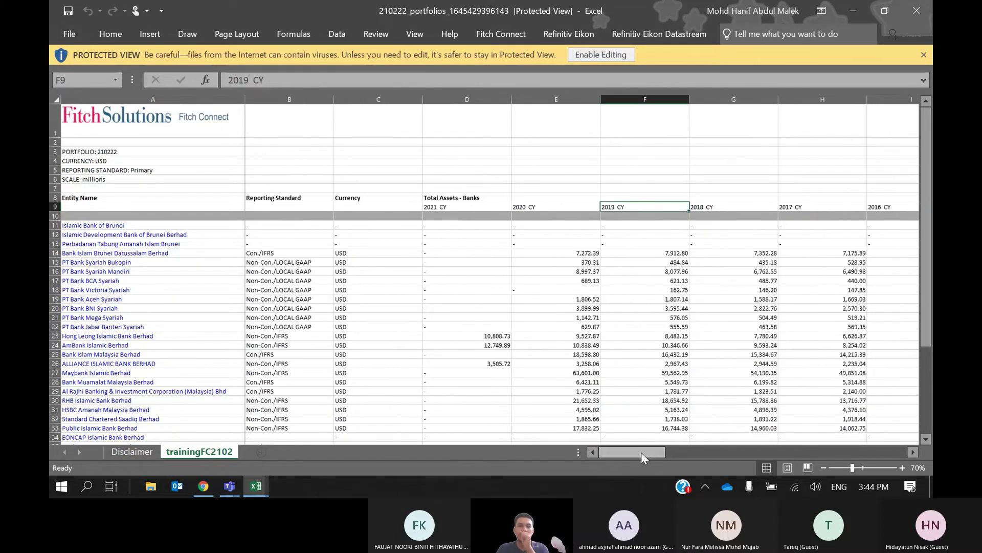
# Switch back to Fitch Connect in the browser, set the trainingFC2102 view's annual period to 2012 and review the banks' USD figures.
pyautogui.click(852, 11)
pyautogui.click(852, 11)
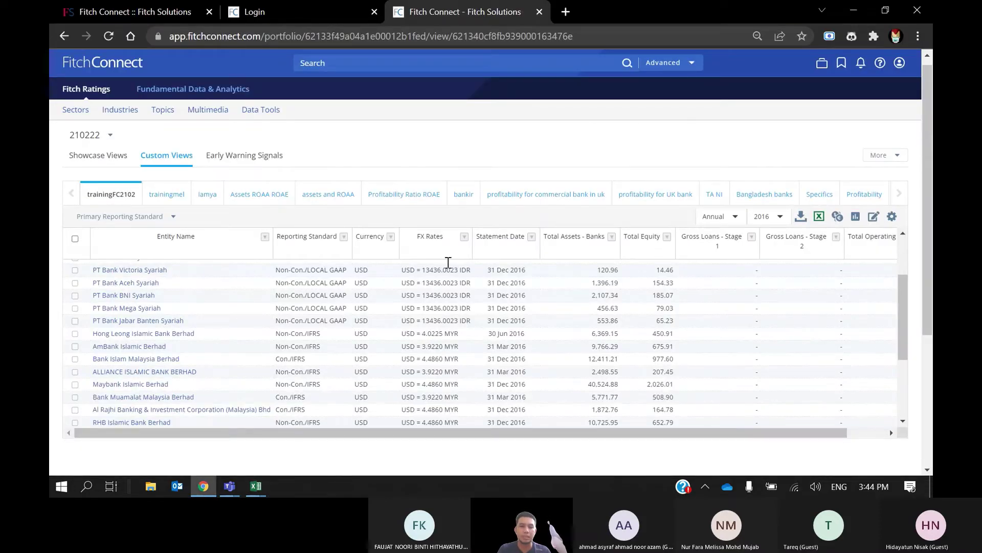
pyautogui.click(766, 226)
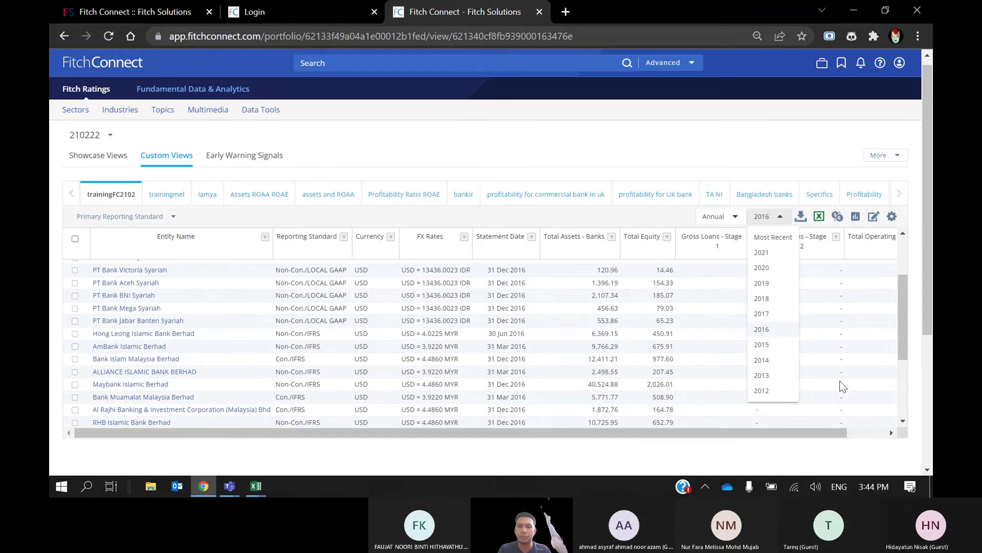
pyautogui.click(767, 390)
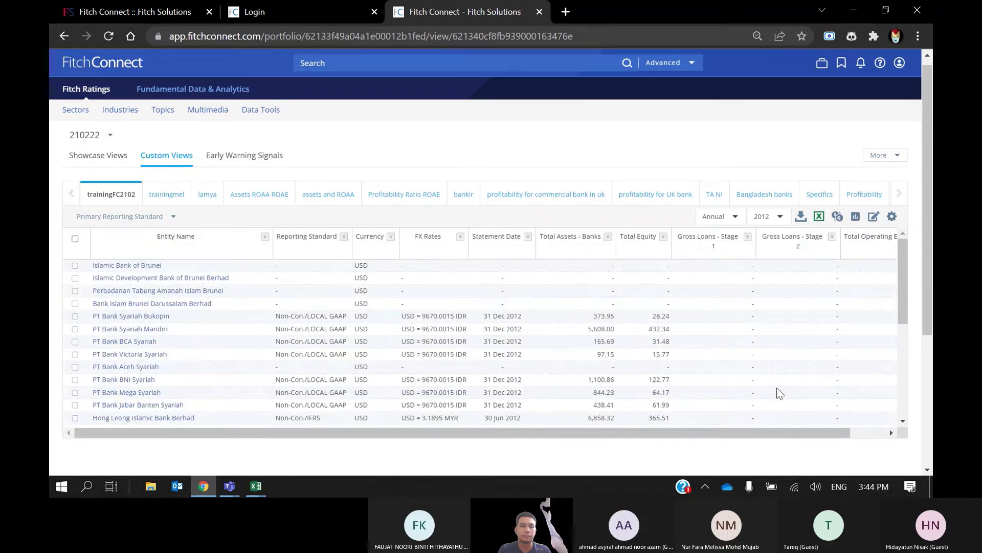
pyautogui.scroll(-1, 582, 391)
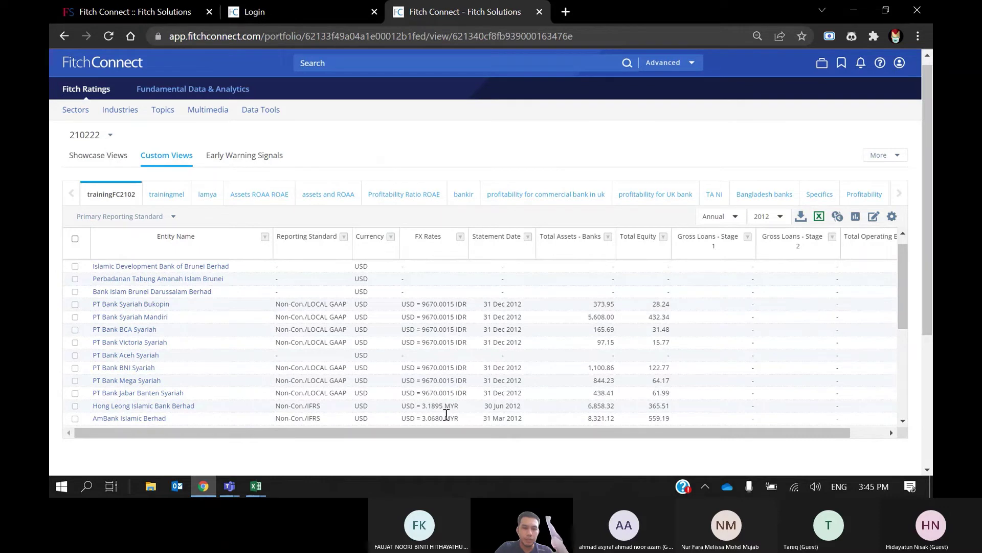
pyautogui.scroll(-2, 446, 414)
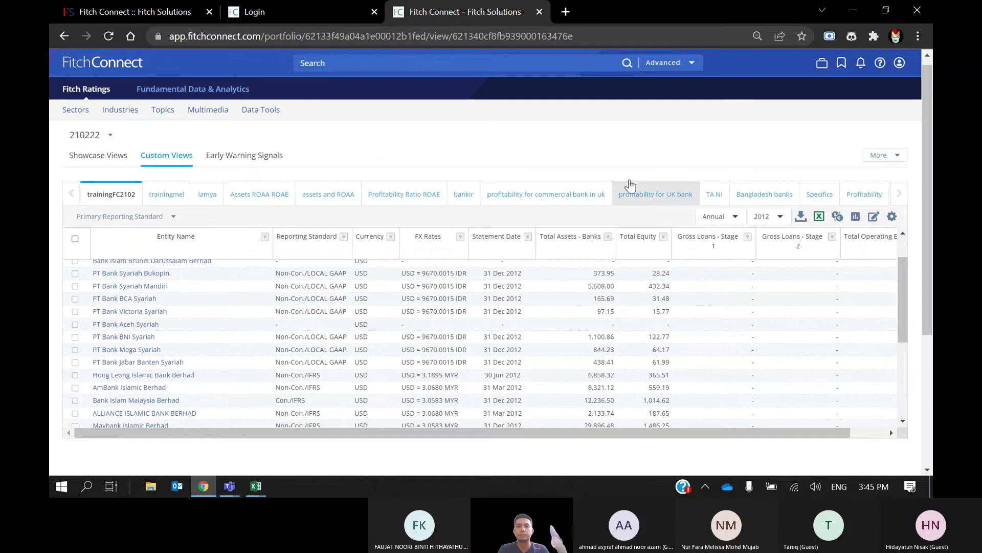
pyautogui.doubleClick(648, 161)
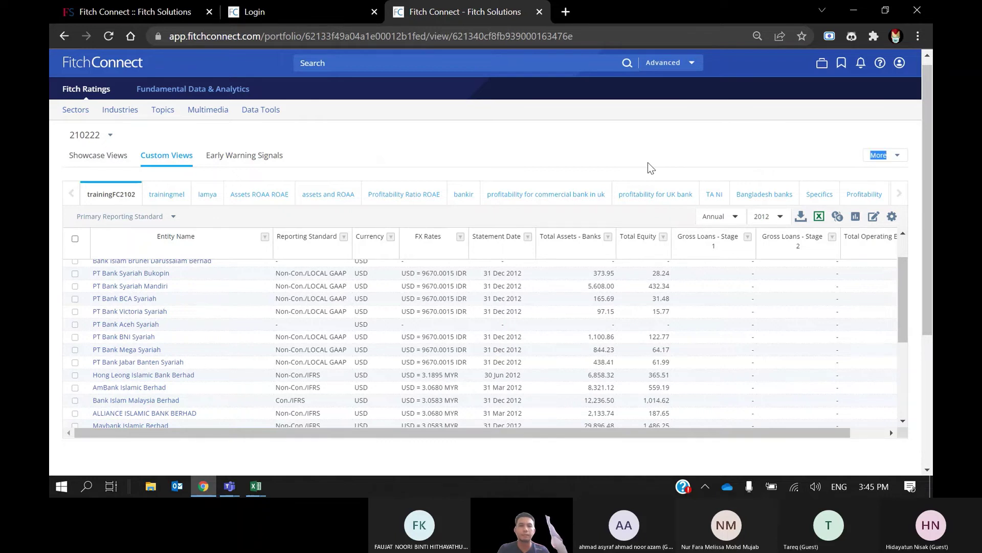
pyautogui.click(704, 148)
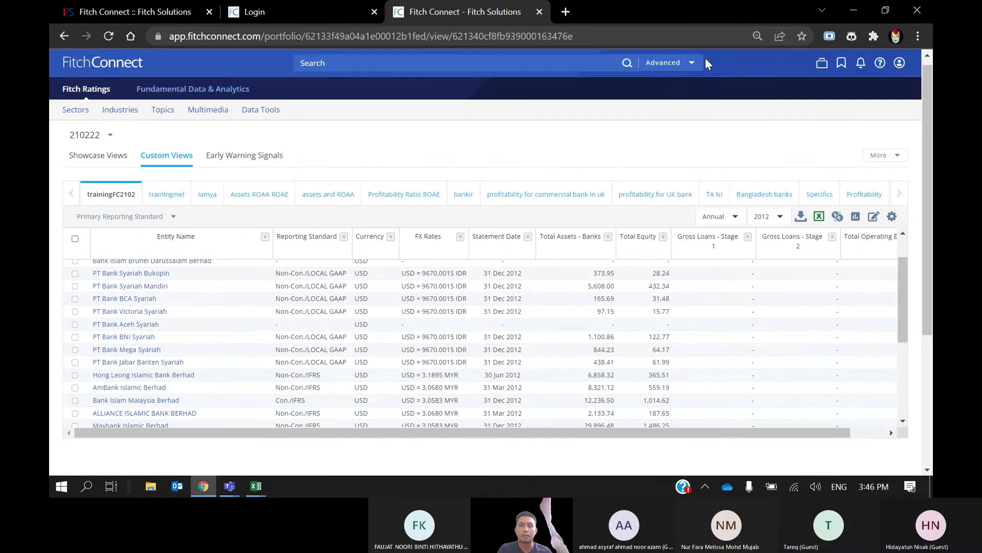
pyautogui.click(680, 65)
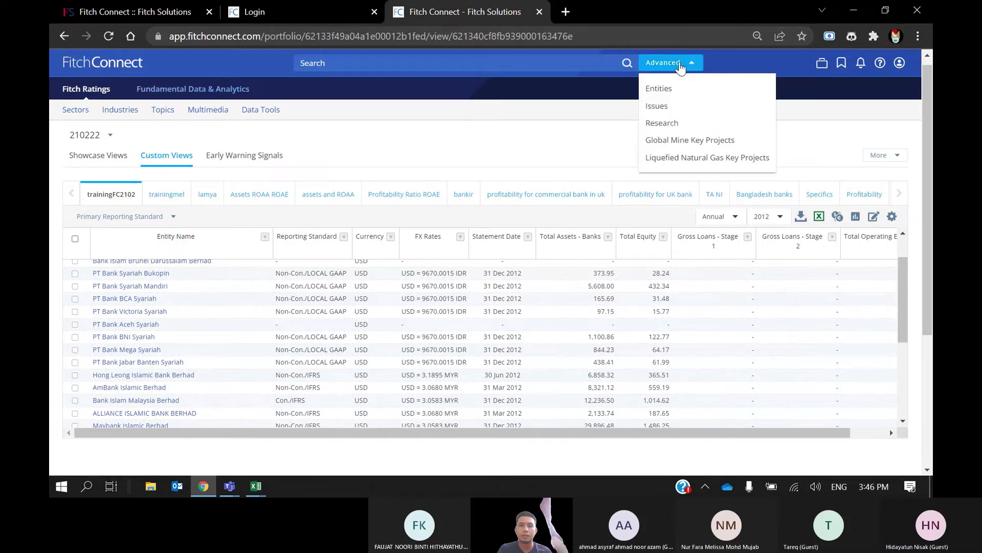
pyautogui.click(587, 136)
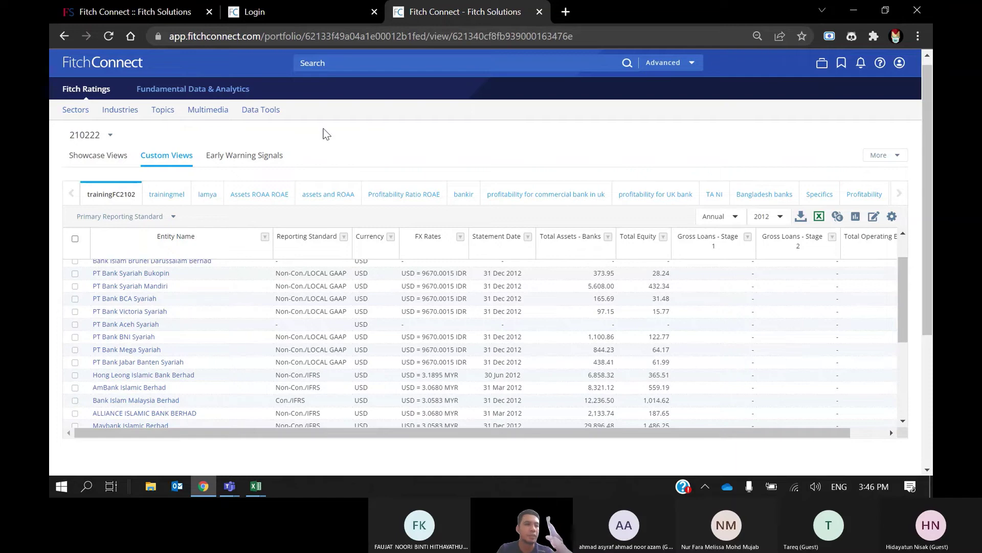
# Open Interactive Charts from the Fitch Ratings data tools and reload its blank page.
pyautogui.click(273, 115)
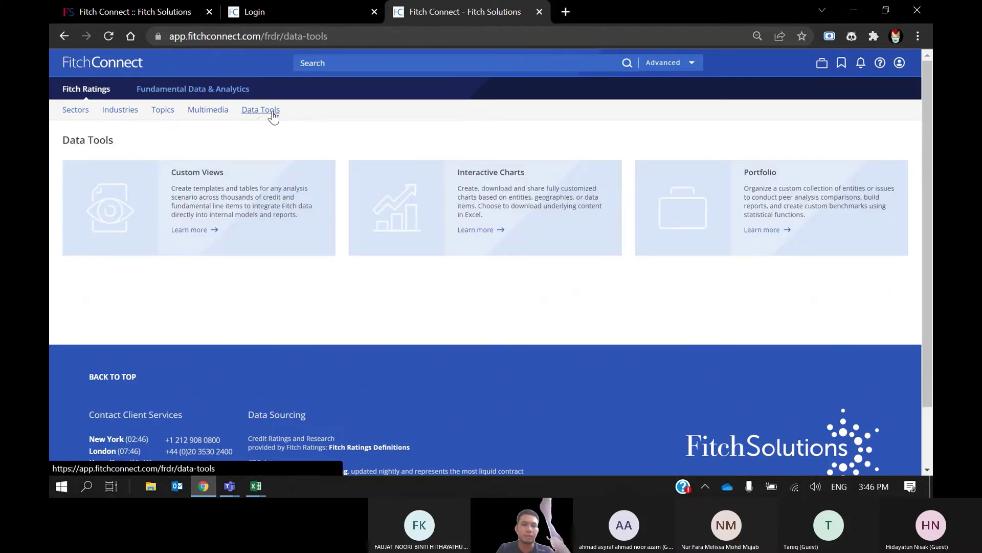
pyautogui.click(498, 211)
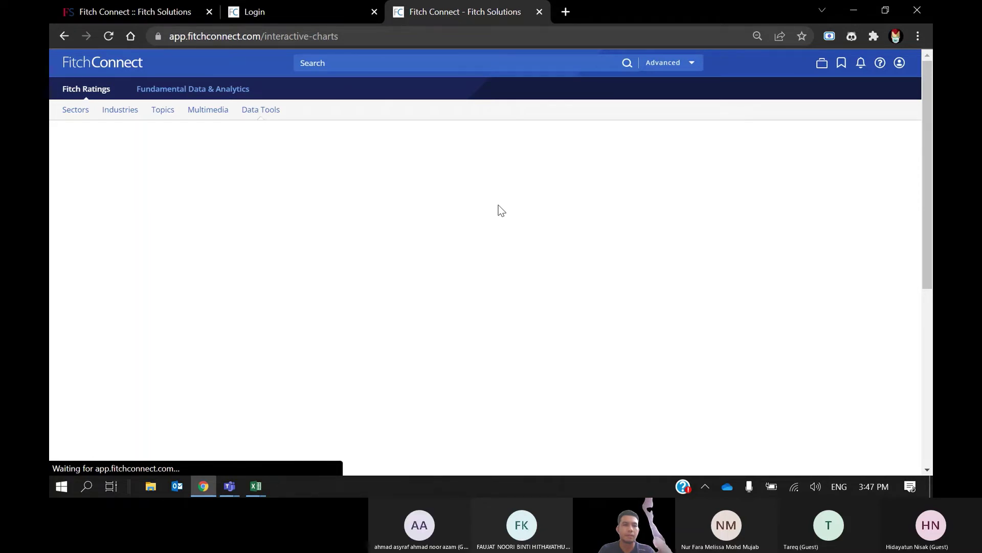
pyautogui.click(272, 112)
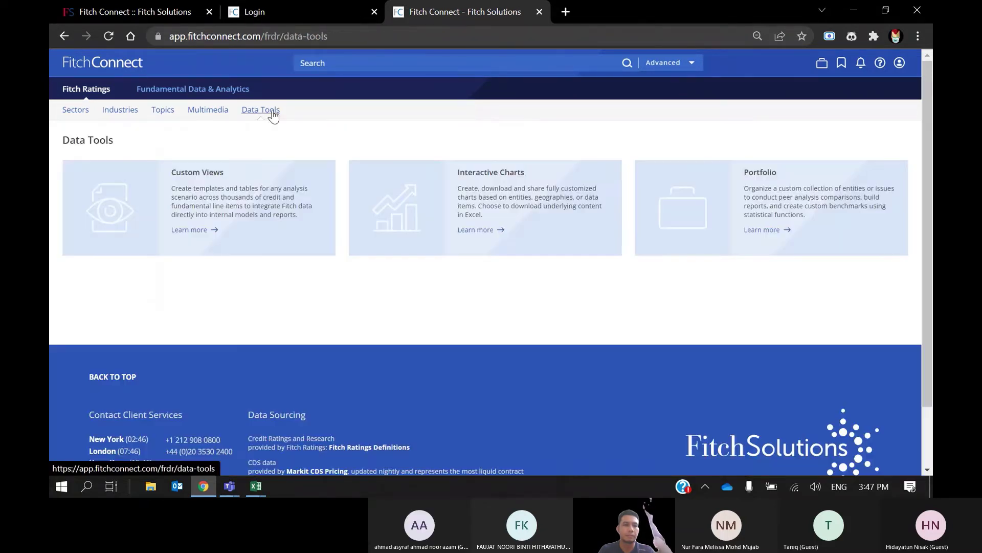
pyautogui.click(450, 203)
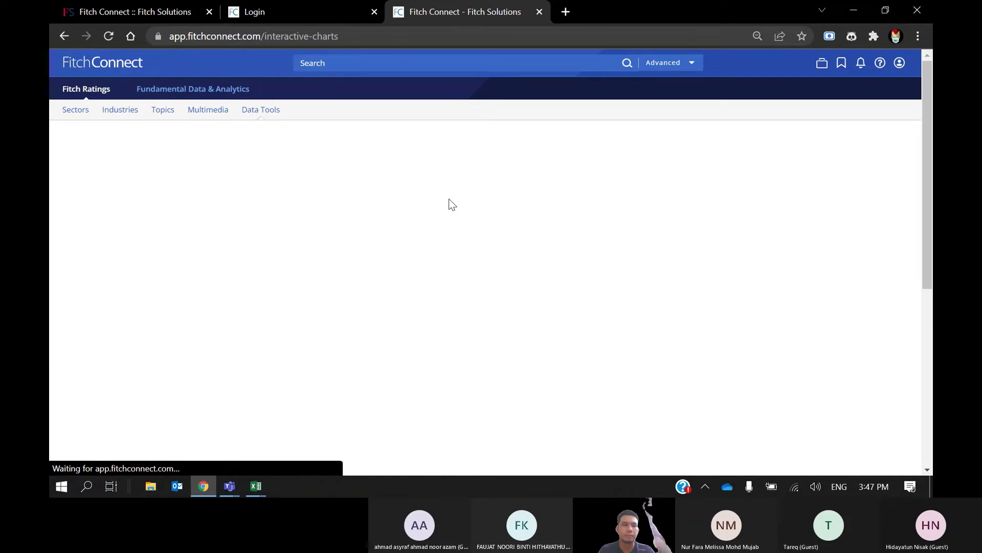
pyautogui.click(109, 36)
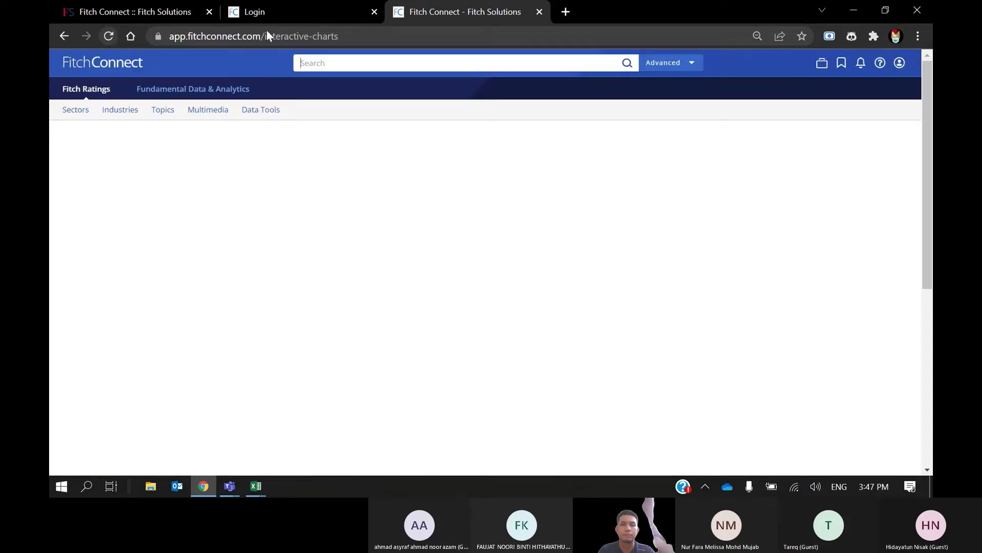
pyautogui.scroll(-5, 830, 214)
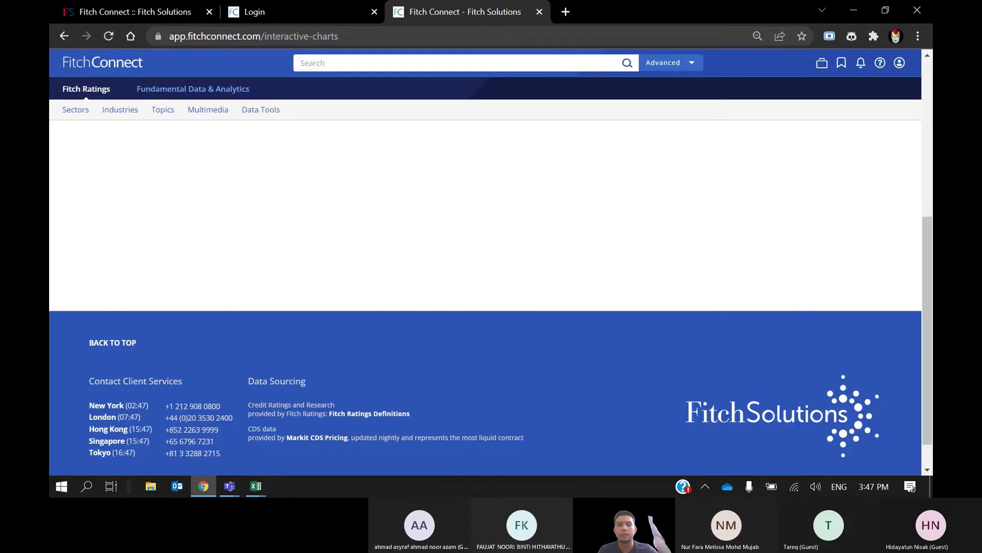
pyautogui.press('super+Tab')
pyautogui.press('Escape')
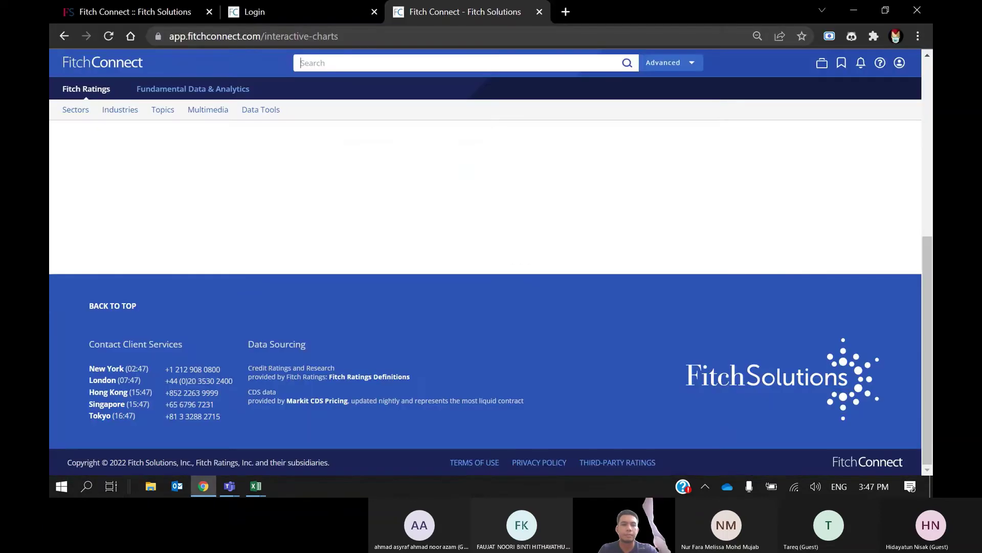
pyautogui.scroll(5, 491, 296)
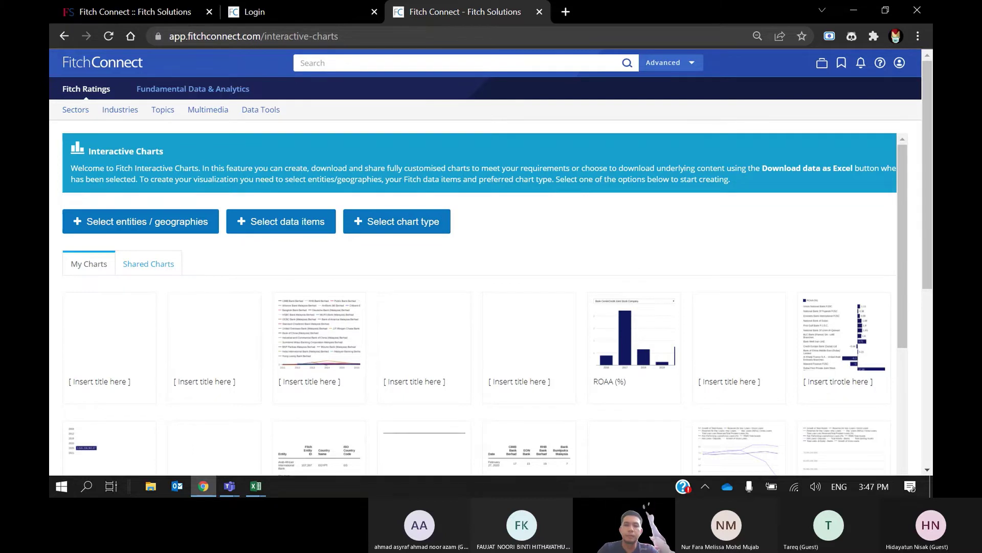
# Browse the saved charts and open the one titled ROAA (%).
pyautogui.scroll(-3, 480, 297)
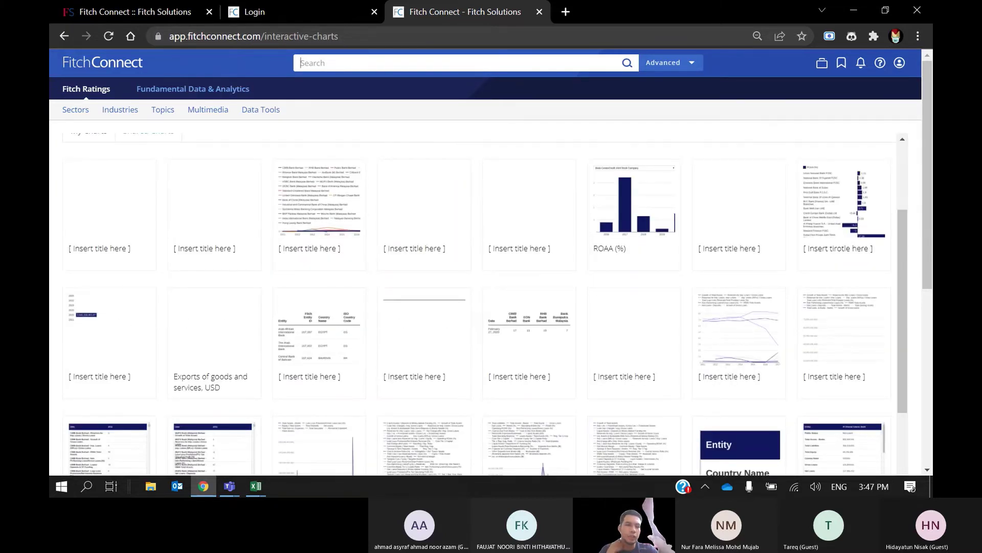
pyautogui.scroll(2, 480, 297)
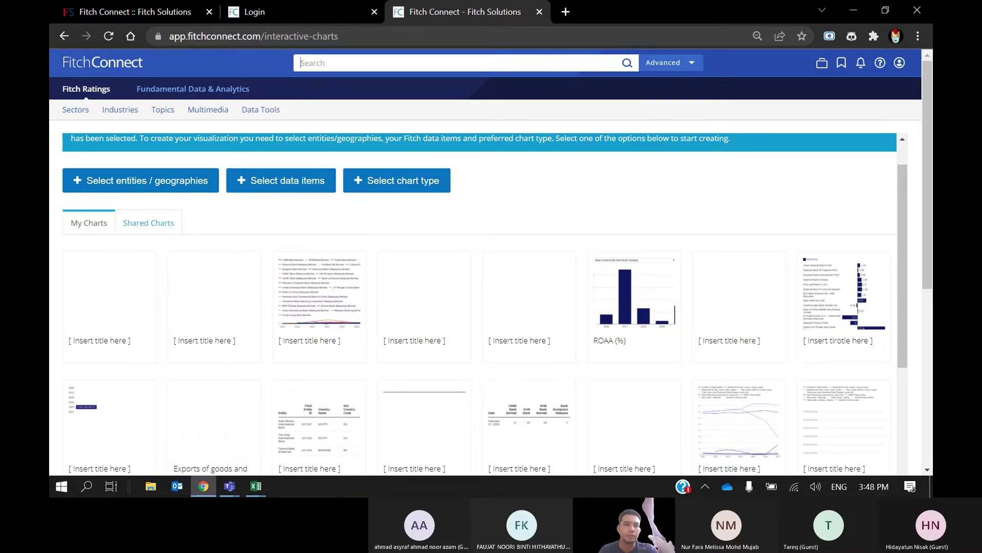
pyautogui.scroll(1, 485, 266)
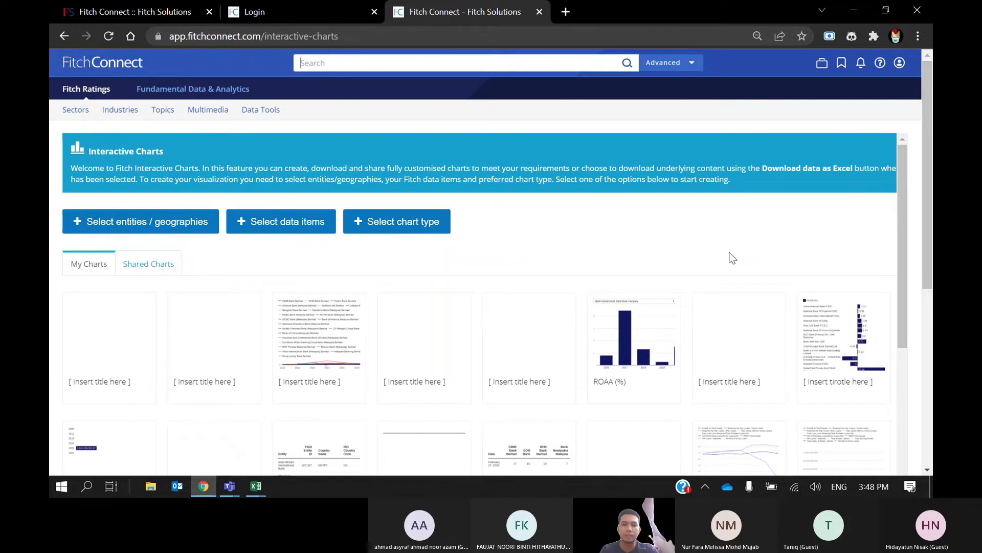
pyautogui.click(619, 358)
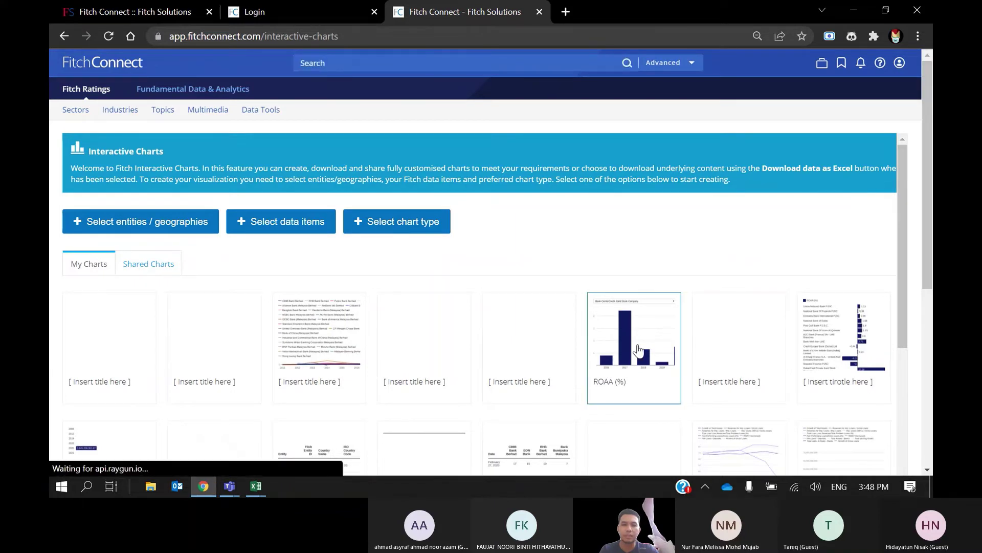
pyautogui.click(639, 350)
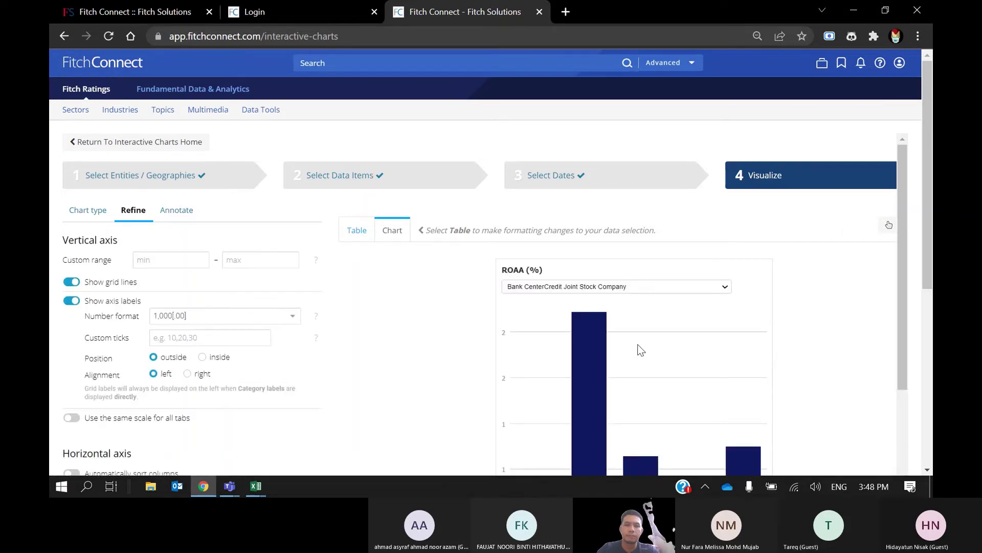
# Examine the ROAA (%) column chart, its refine settings and the list of banks it can display.
pyautogui.scroll(-3, 639, 350)
pyautogui.scroll(-2, 640, 307)
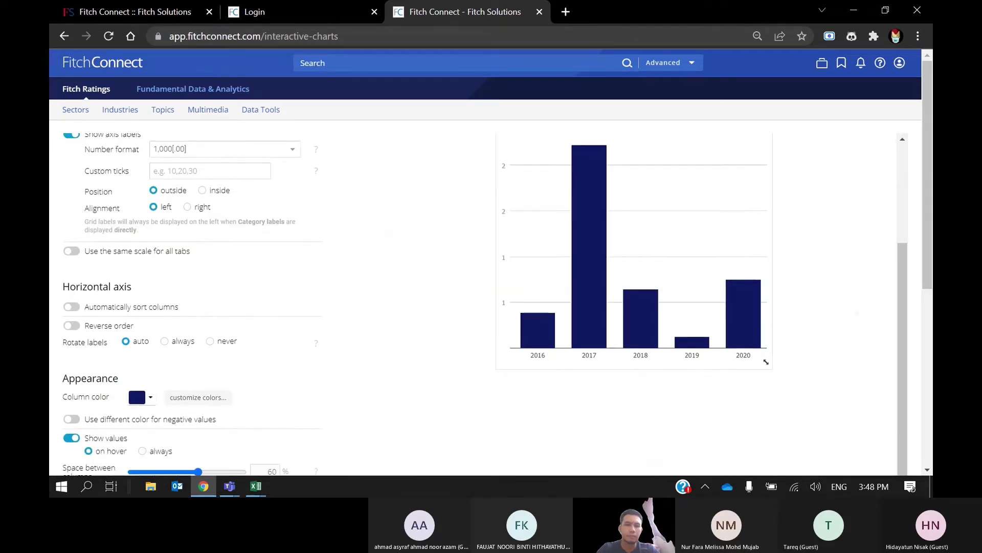
pyautogui.scroll(1, 640, 307)
pyautogui.scroll(3, 657, 342)
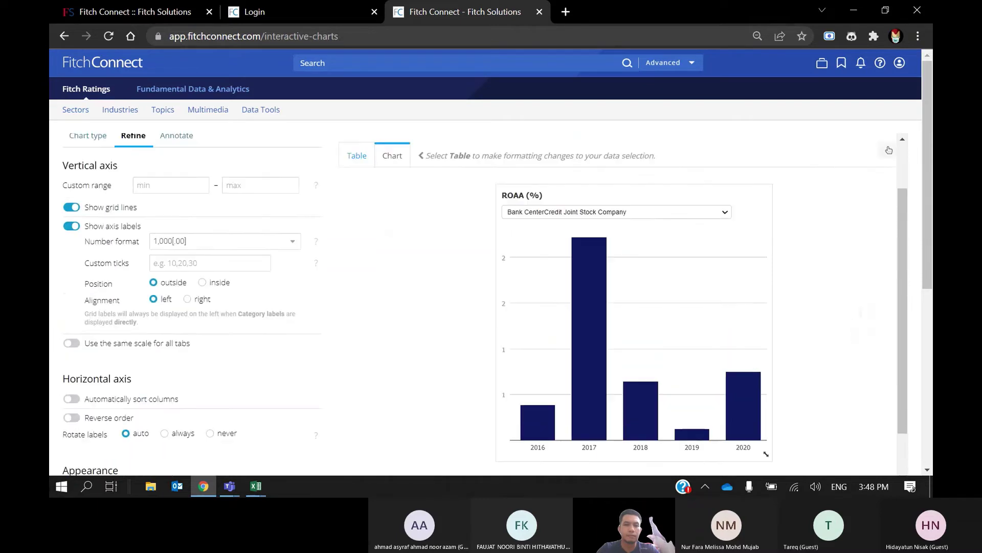
pyautogui.click(667, 213)
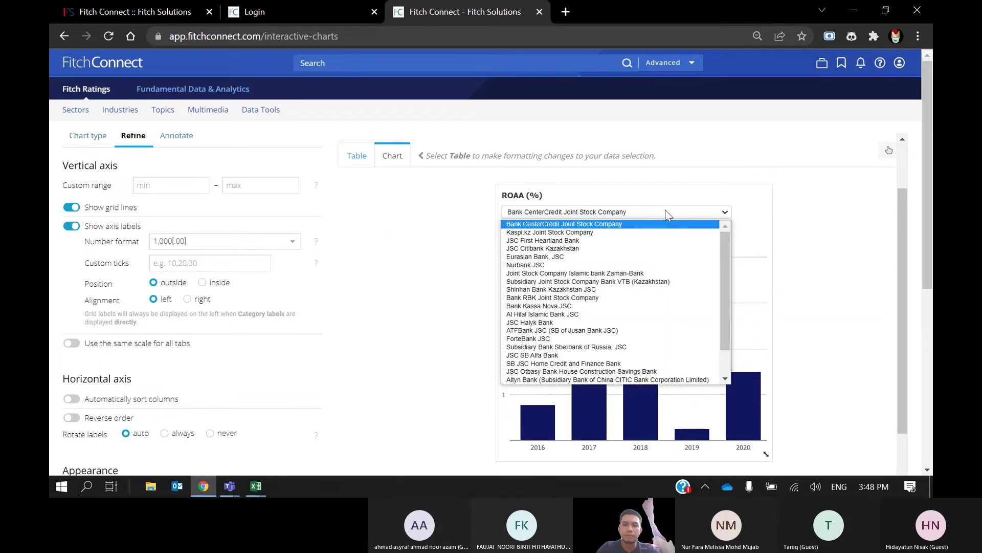
pyautogui.scroll(-2, 614, 302)
pyautogui.press('Escape')
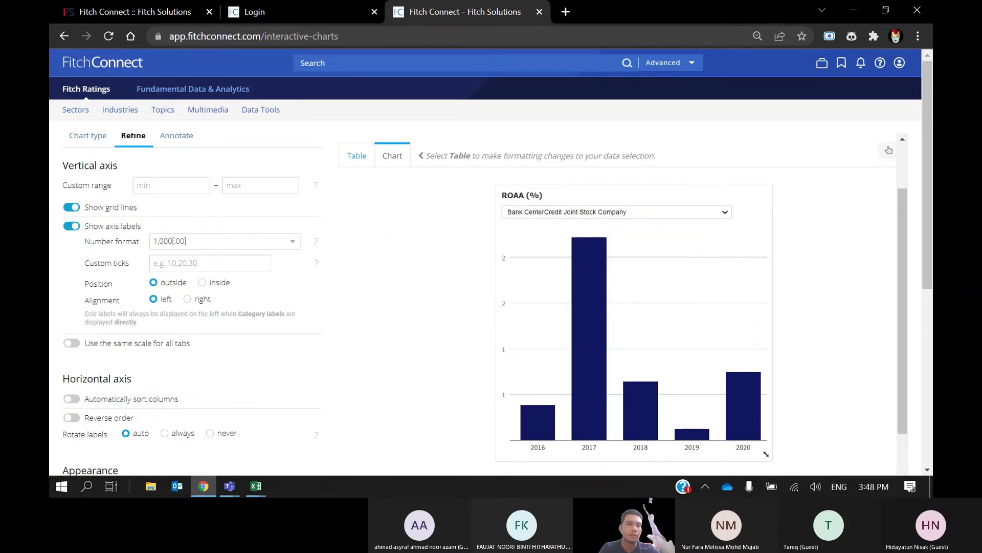
pyautogui.scroll(2, 491, 307)
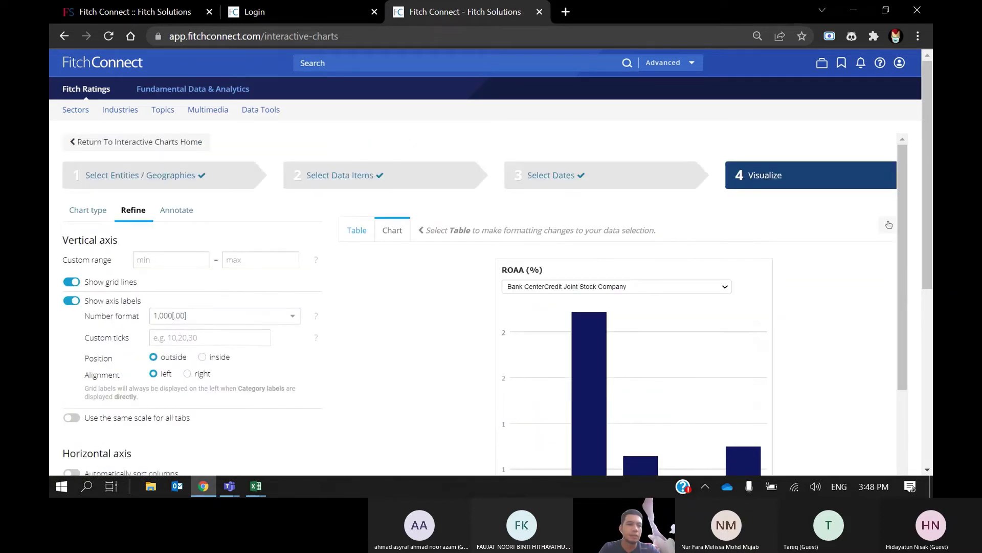
# Return to the chart's entity selection, search for "maybank isla" and add Maybank Islamic Berhad.
pyautogui.click(211, 179)
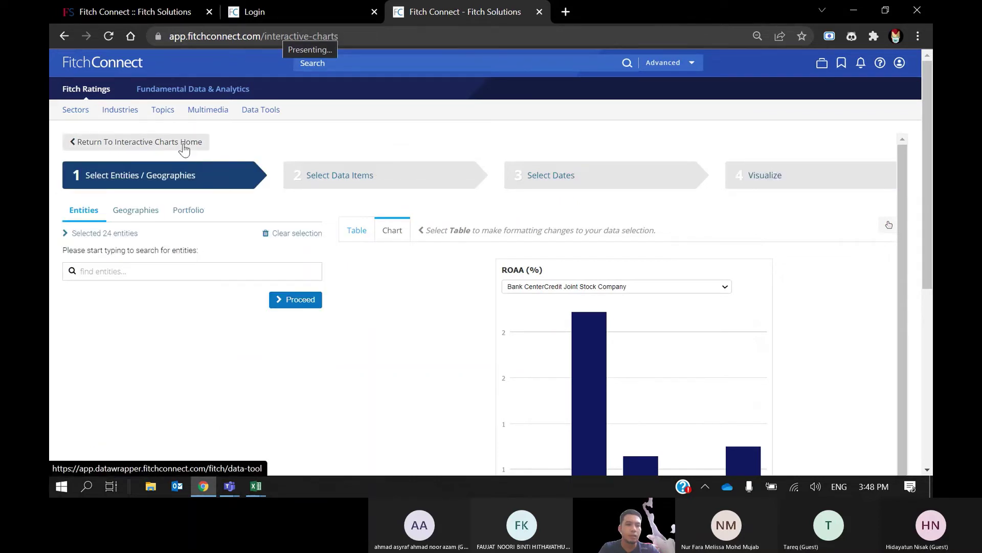
pyautogui.click(136, 270)
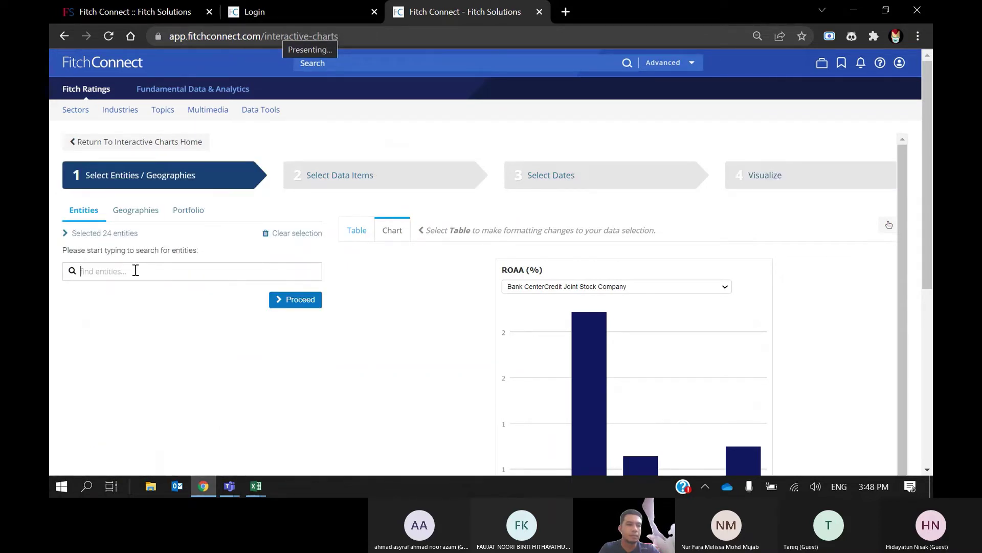
pyautogui.write('mayba')
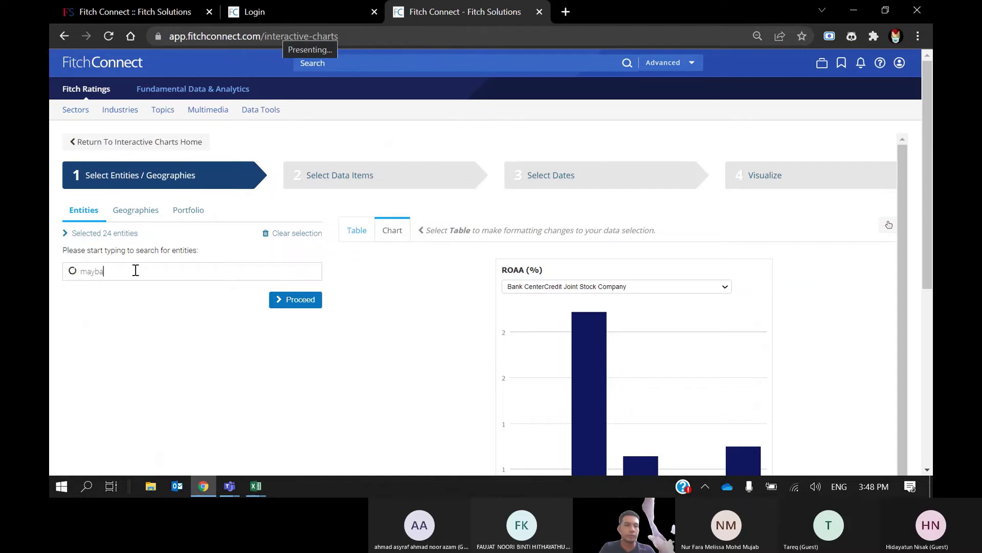
pyautogui.write('nk')
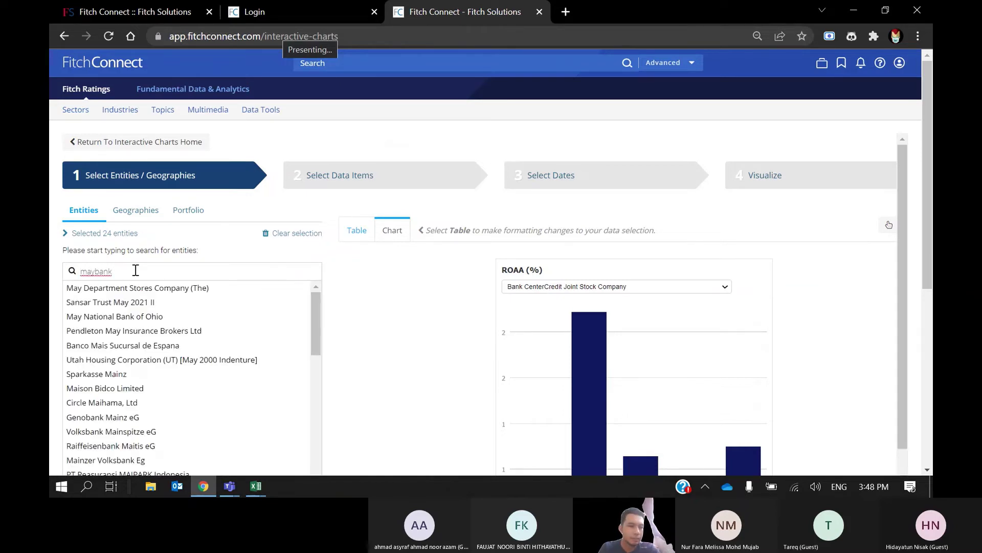
pyautogui.write(' is')
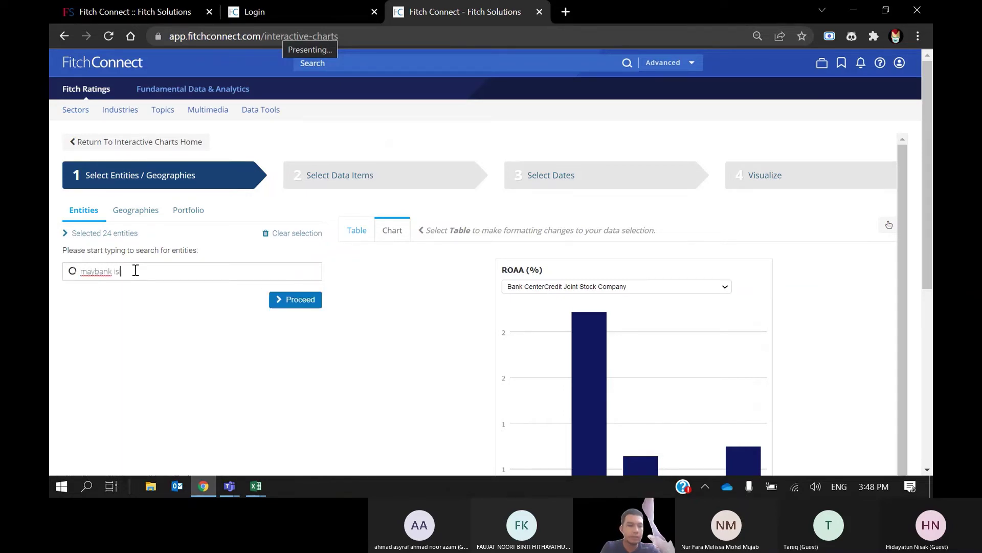
pyautogui.write('la')
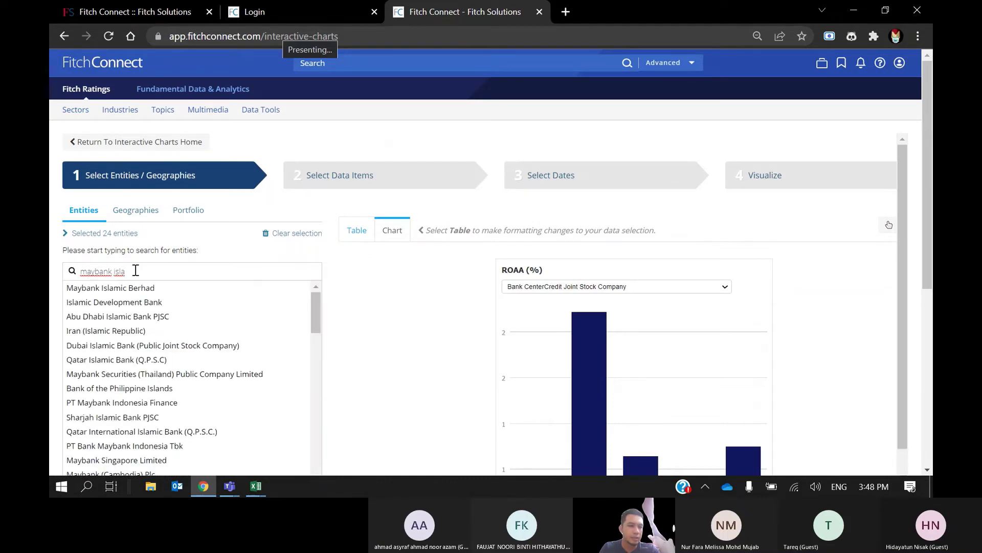
pyautogui.click(139, 289)
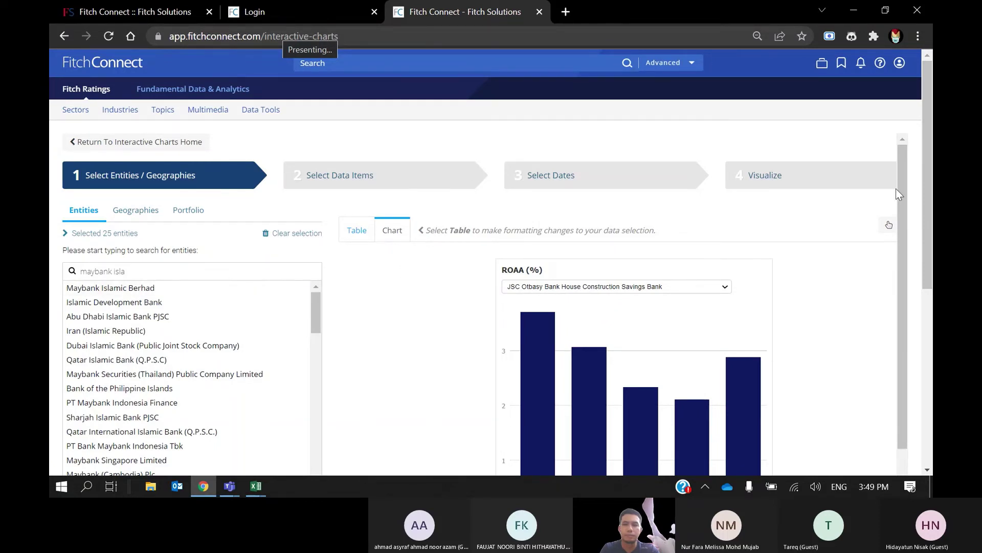
# Search the geographies for "malay" and add Malaysia to the chart's selection.
pyautogui.scroll(-3, 889, 224)
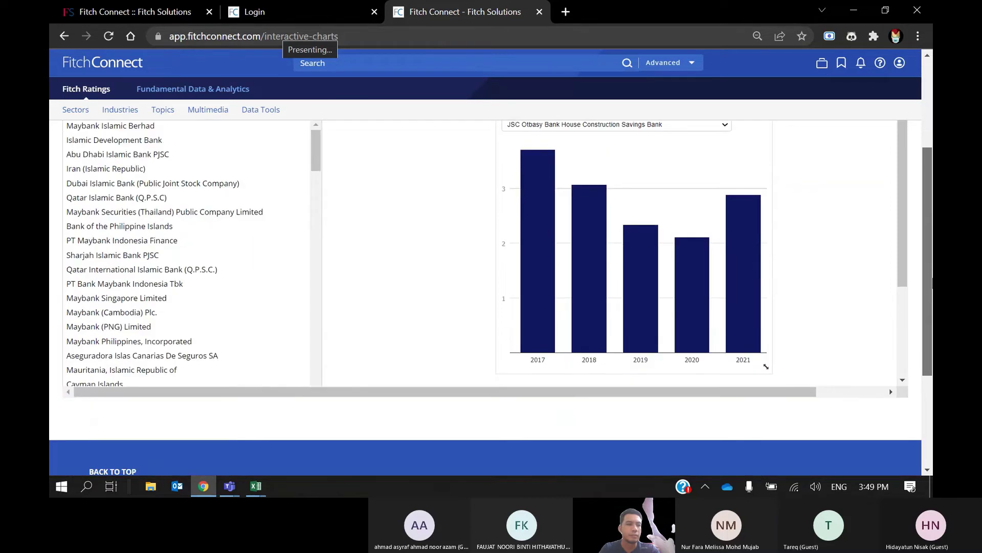
pyautogui.scroll(3, 291, 147)
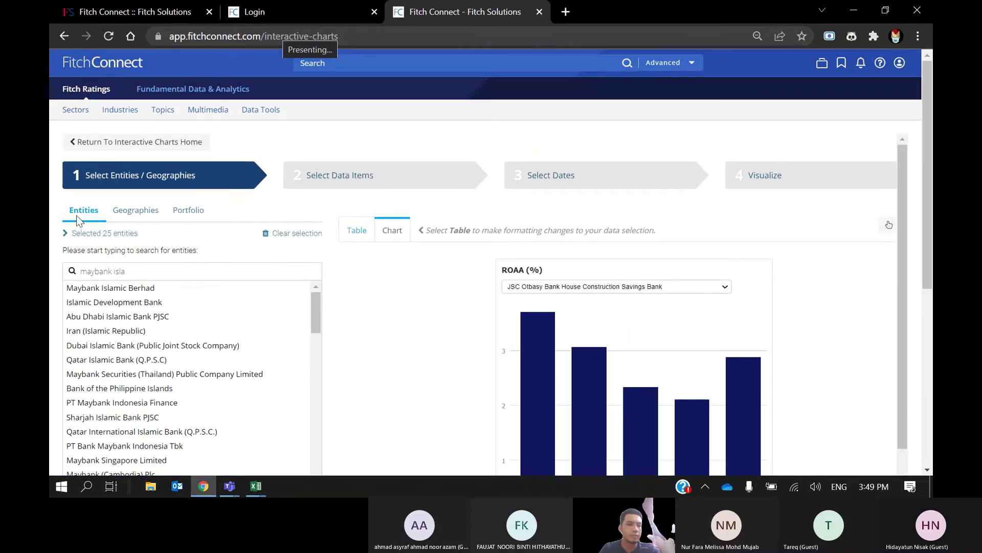
pyautogui.click(136, 218)
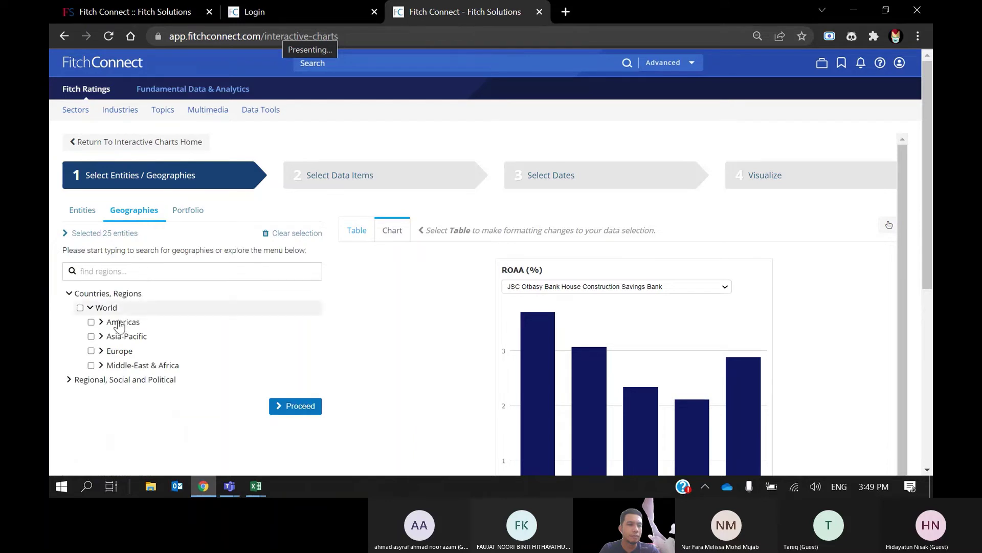
pyautogui.click(115, 270)
pyautogui.write('malay')
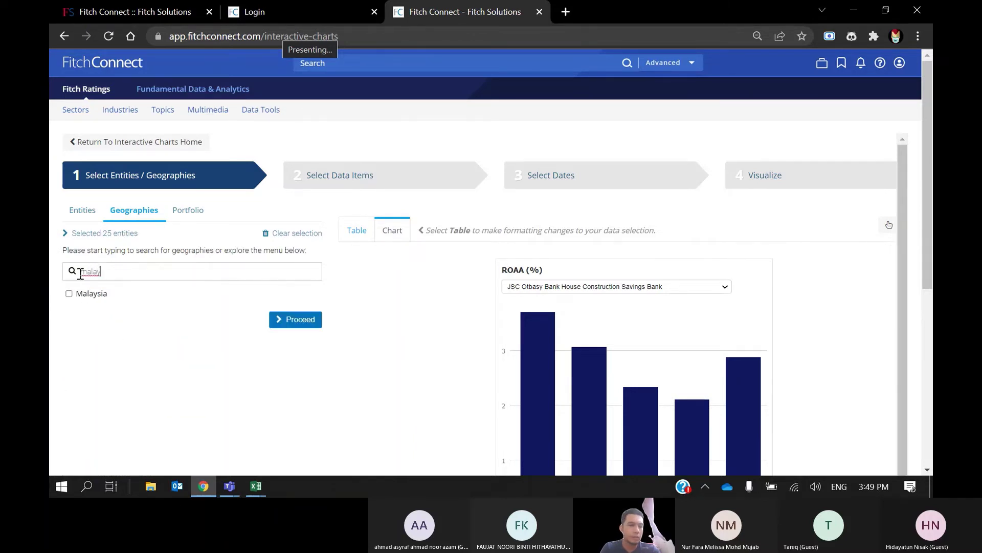
pyautogui.click(68, 294)
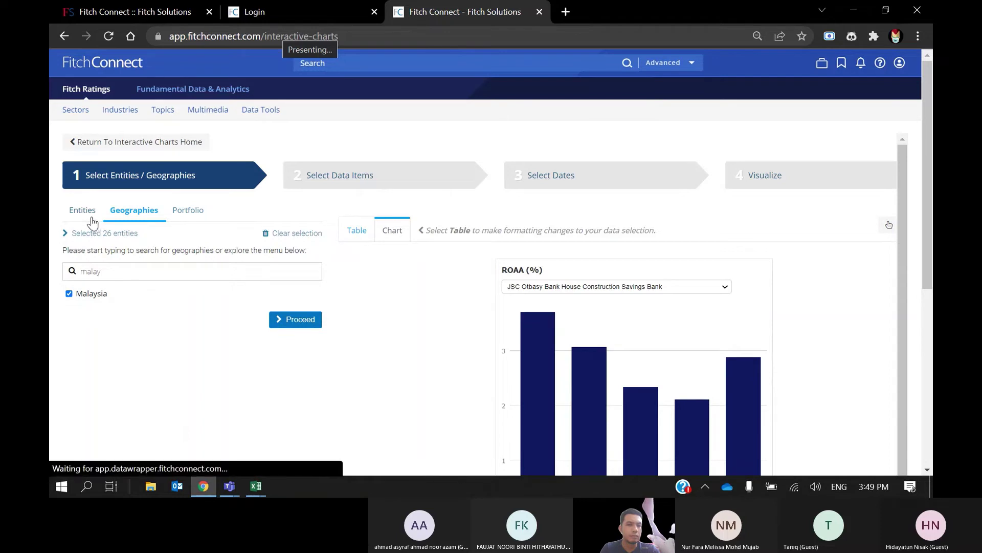
# Return to the entity search and expand the list of selected entities for review.
pyautogui.click(87, 210)
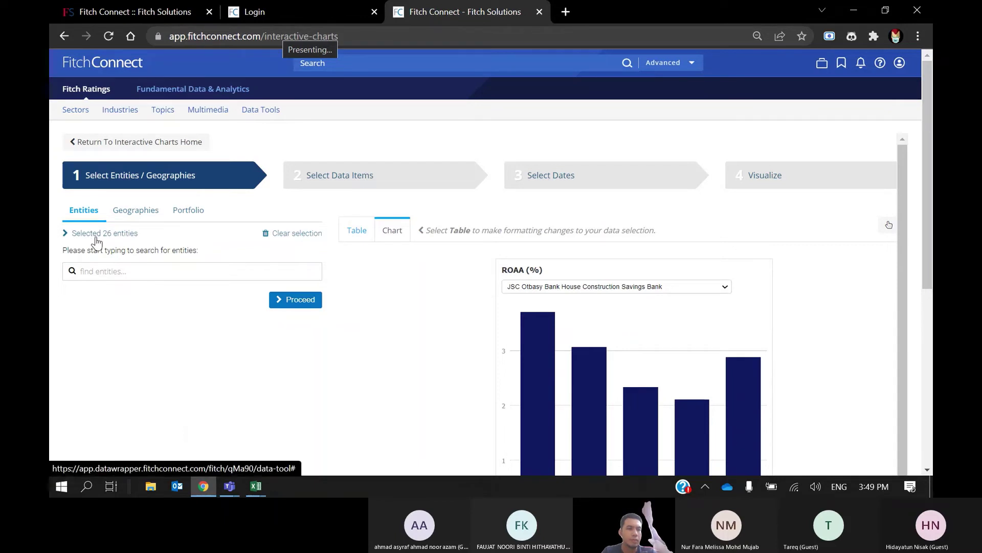
pyautogui.click(97, 237)
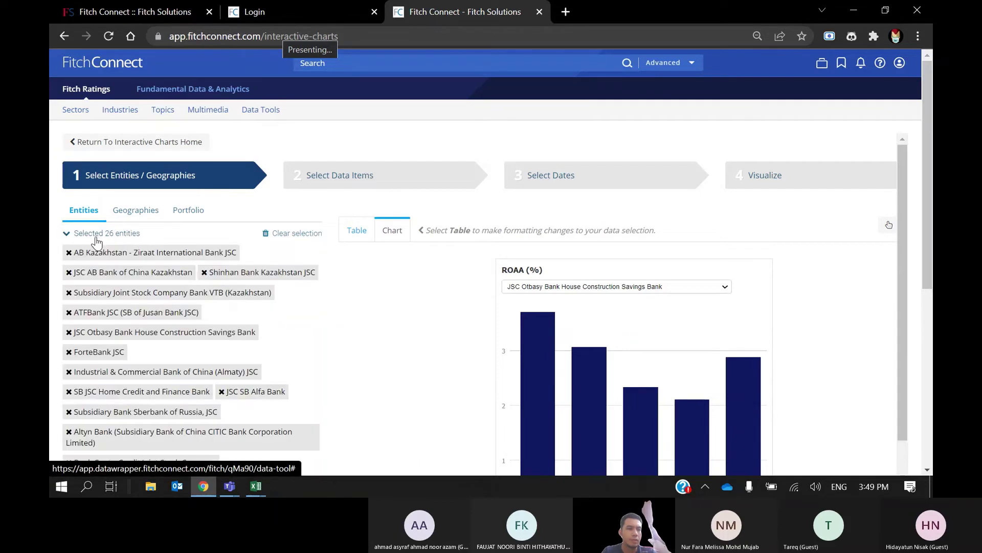
# Clear all selected entities, search the entities for "maybank islamic" and add Maybank Islamic Berhad as the only one.
pyautogui.click(295, 237)
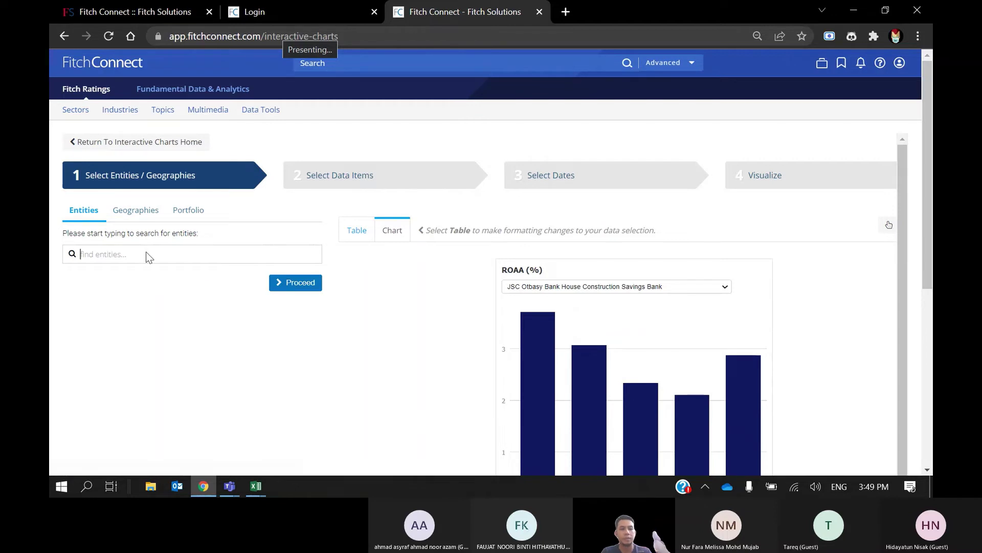
pyautogui.write('malyban')
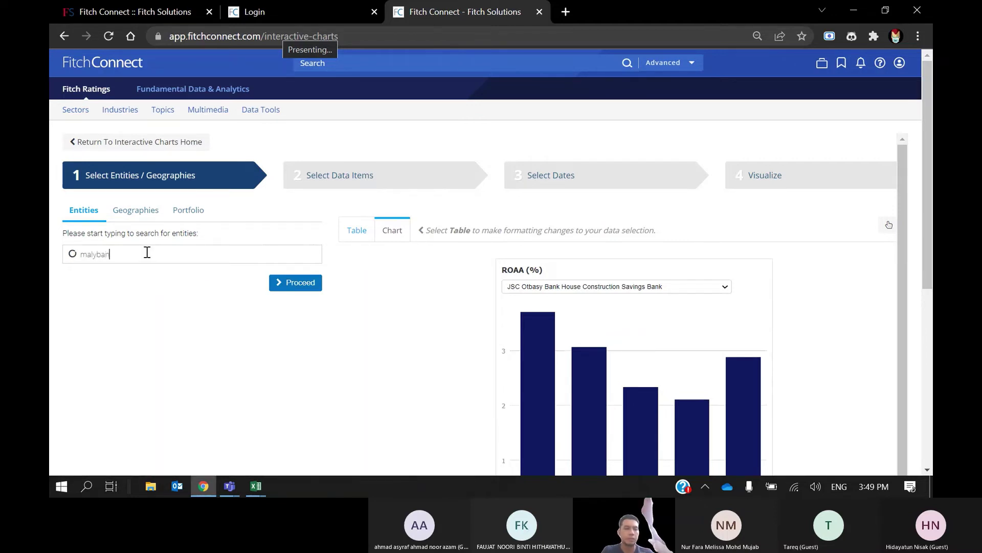
pyautogui.write('k')
pyautogui.press('BackSpace')
pyautogui.press('BackSpace')
pyautogui.press('BackSpace')
pyautogui.press('BackSpace')
pyautogui.press('BackSpace')
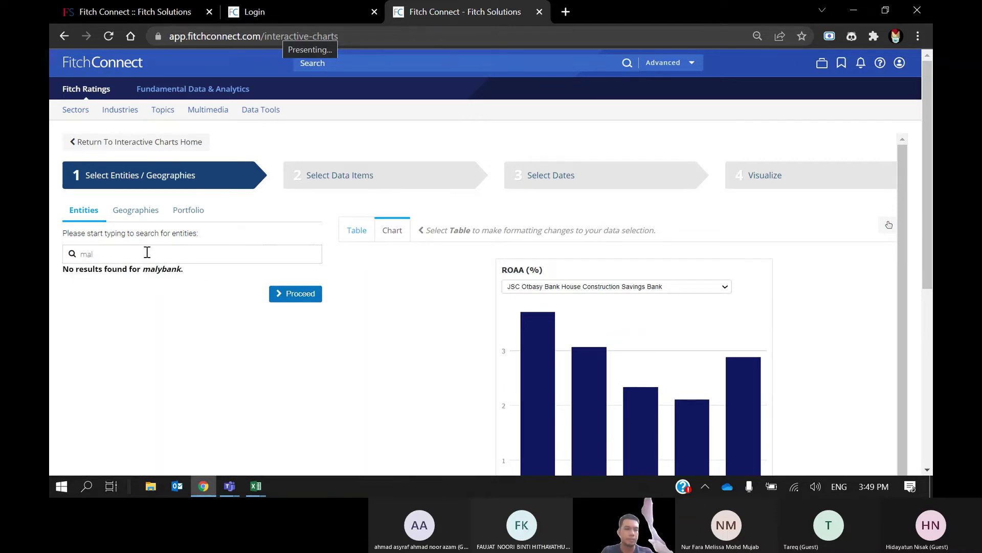
pyautogui.write('ybank')
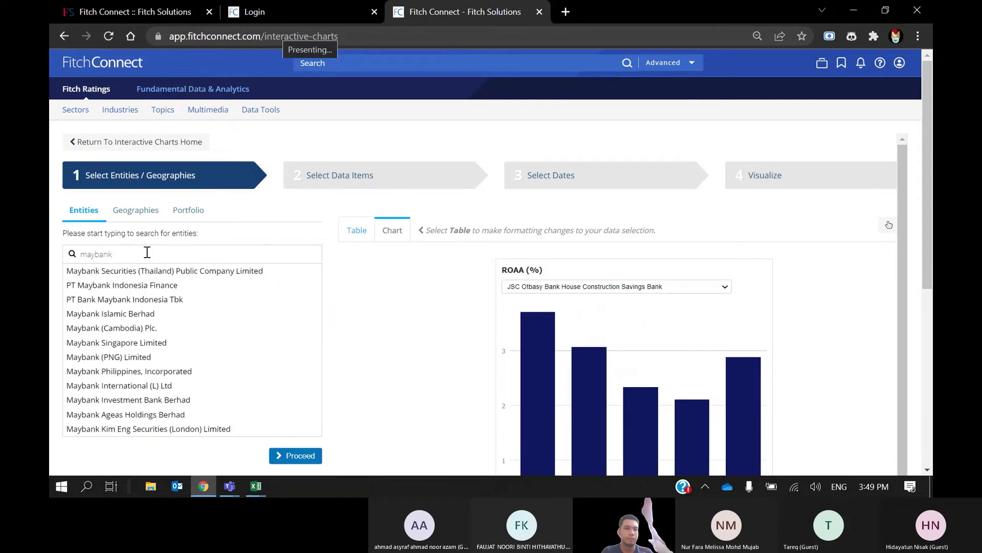
pyautogui.write(' islami')
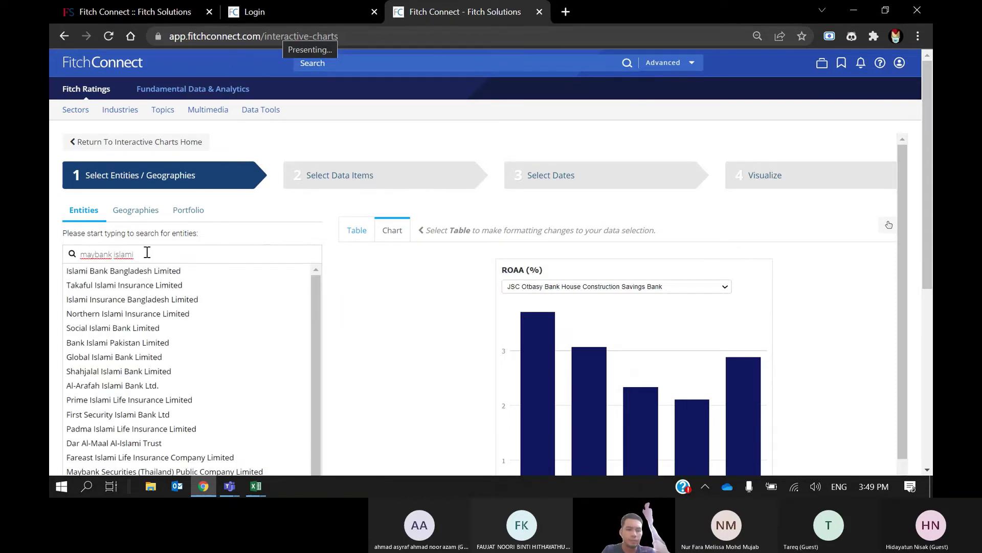
pyautogui.write('c')
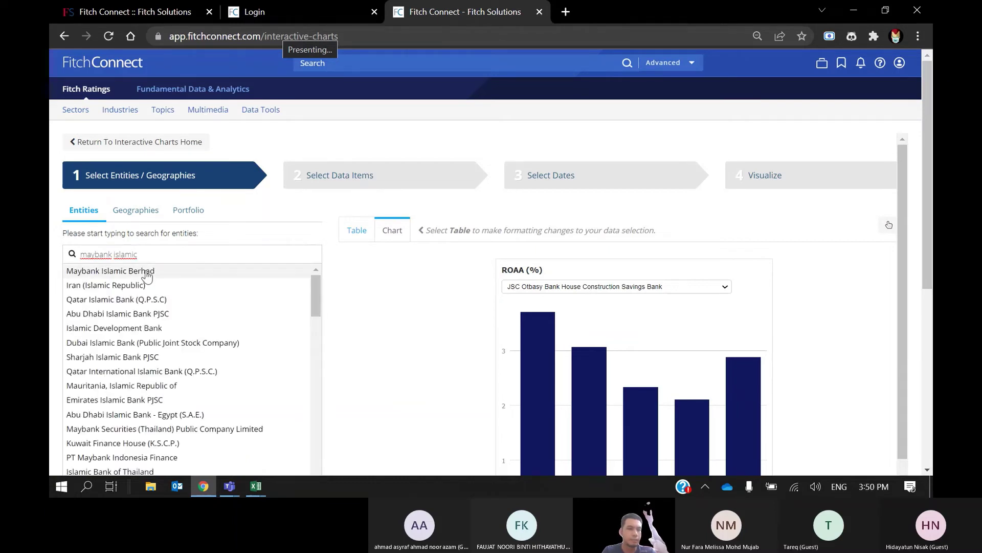
pyautogui.click(147, 271)
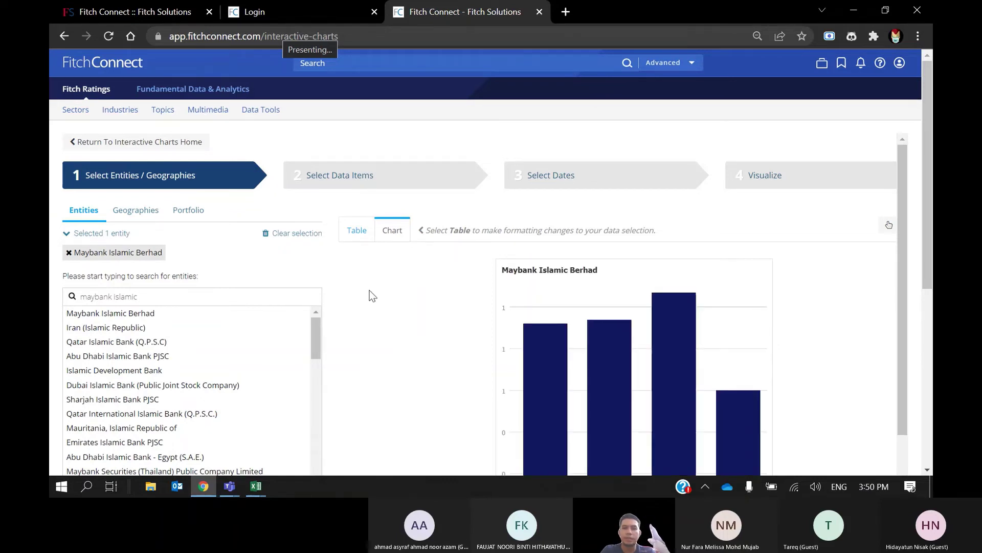
# Proceed to the data items, search for "total asset" and add Total Assets - Banks from the bank balance sheet assets.
pyautogui.scroll(-1, 369, 290)
pyautogui.scroll(-1, 369, 290)
pyautogui.scroll(2, 370, 290)
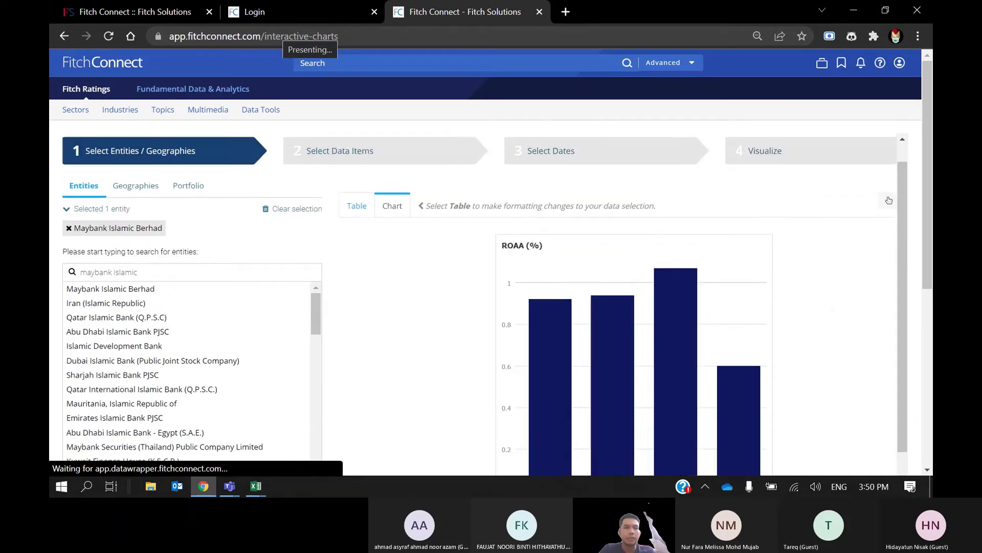
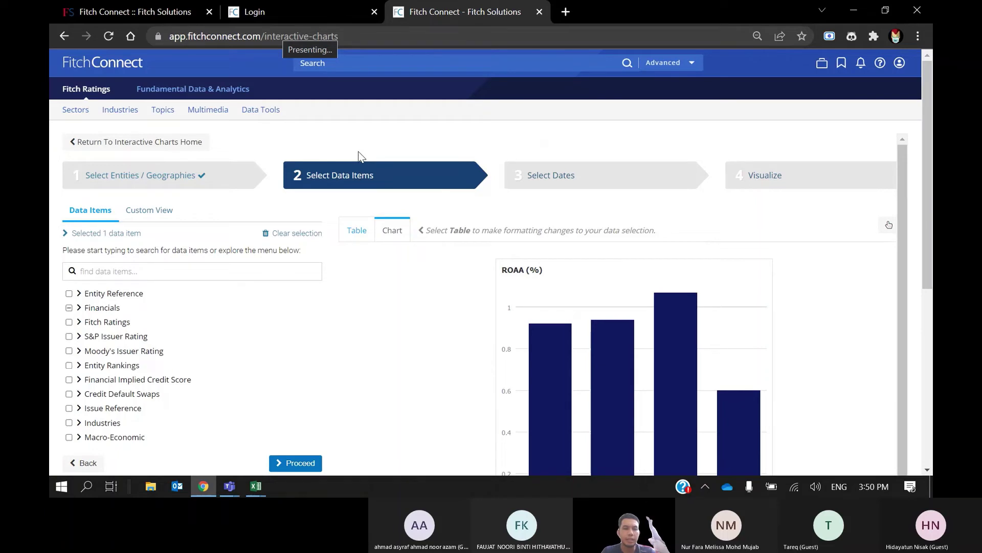
pyautogui.scroll(-1, 379, 340)
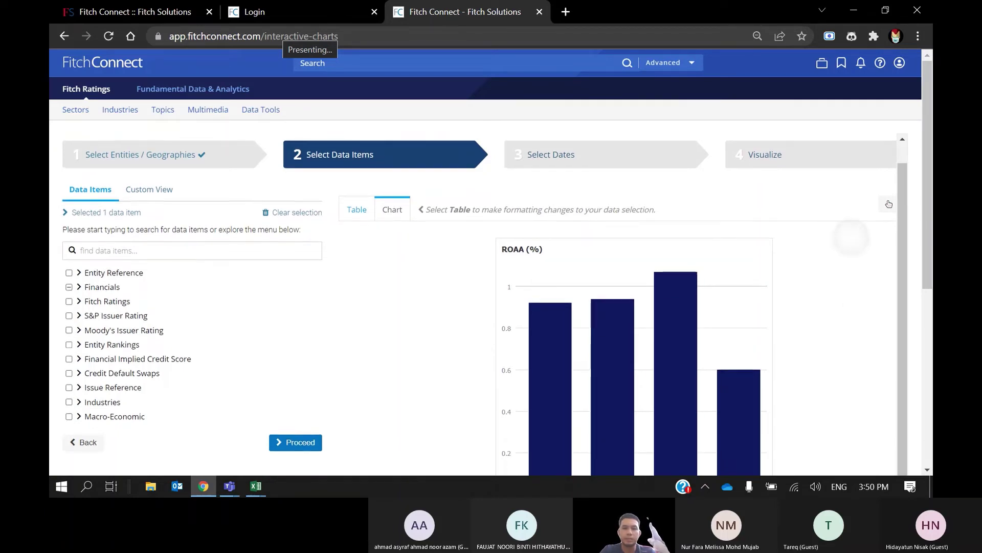
pyautogui.click(81, 289)
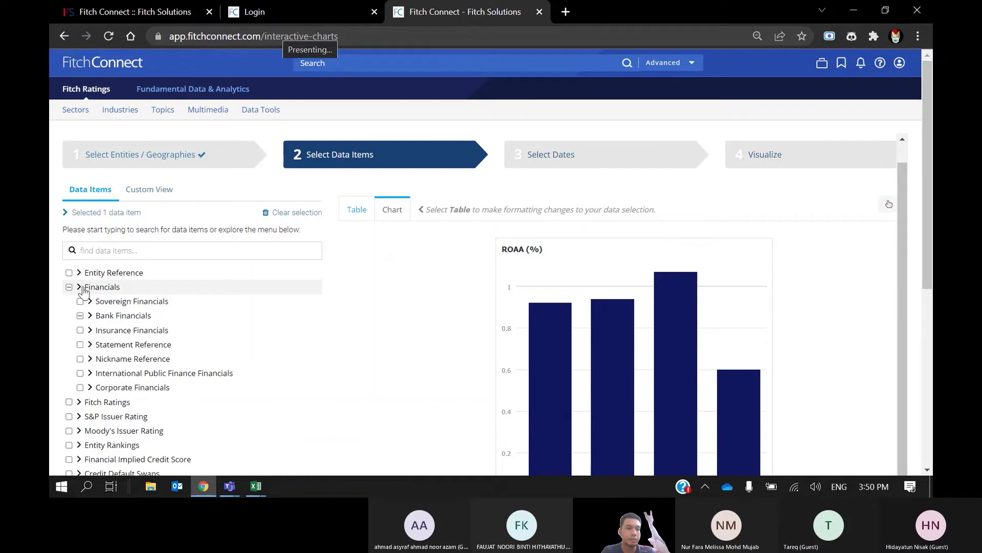
pyautogui.click(91, 317)
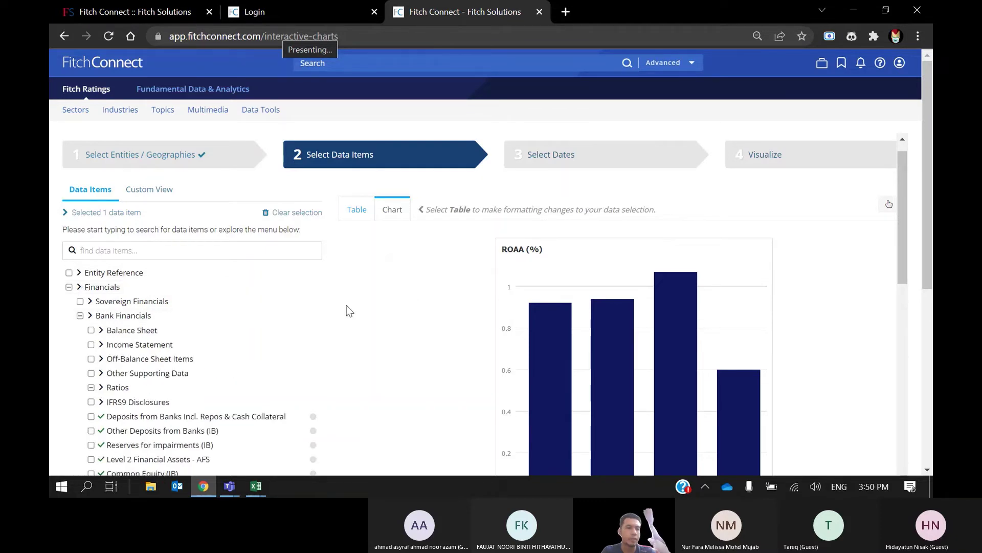
pyautogui.moveTo(445, 335); pyautogui.dragTo(285, 253)
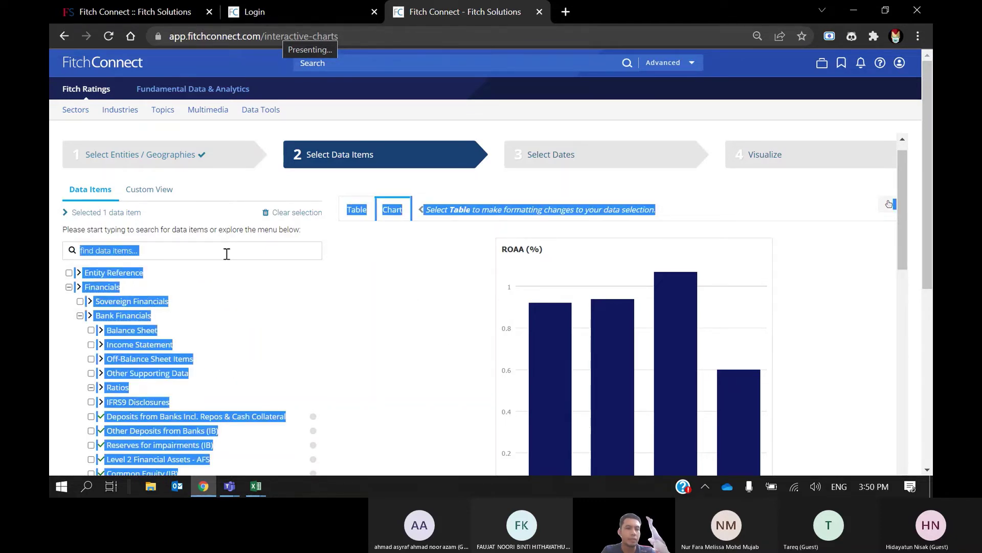
pyautogui.click(364, 300)
pyautogui.click(259, 251)
pyautogui.write('total asset')
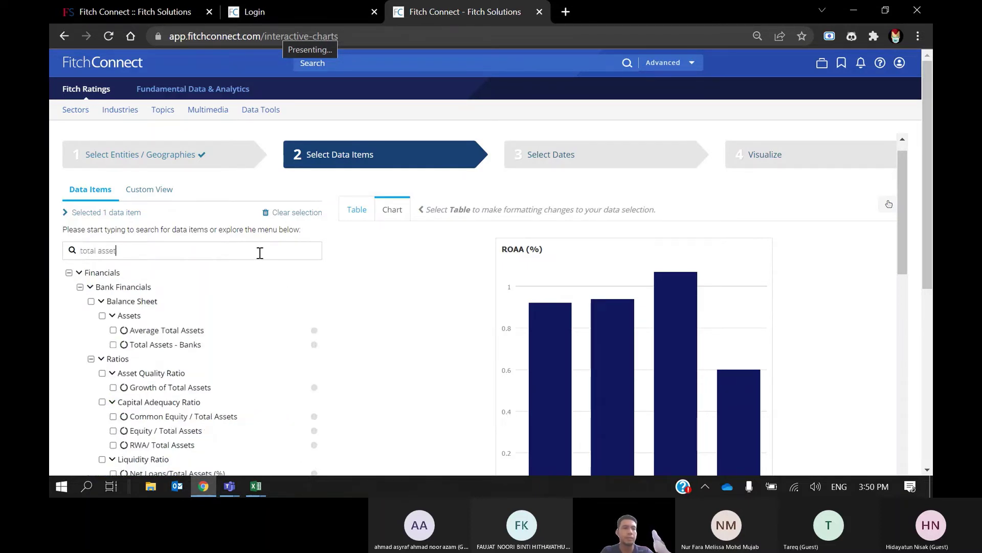
pyautogui.click(113, 344)
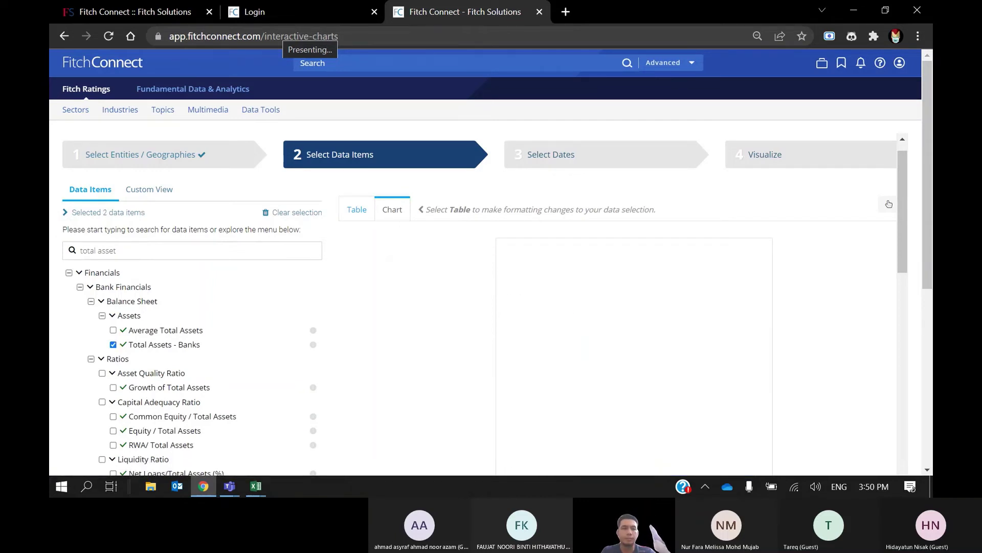
# Examine the updated chart, switching its display between ROAA (%) and Total Assets - Banks.
pyautogui.hotkey('ctrl', '-')
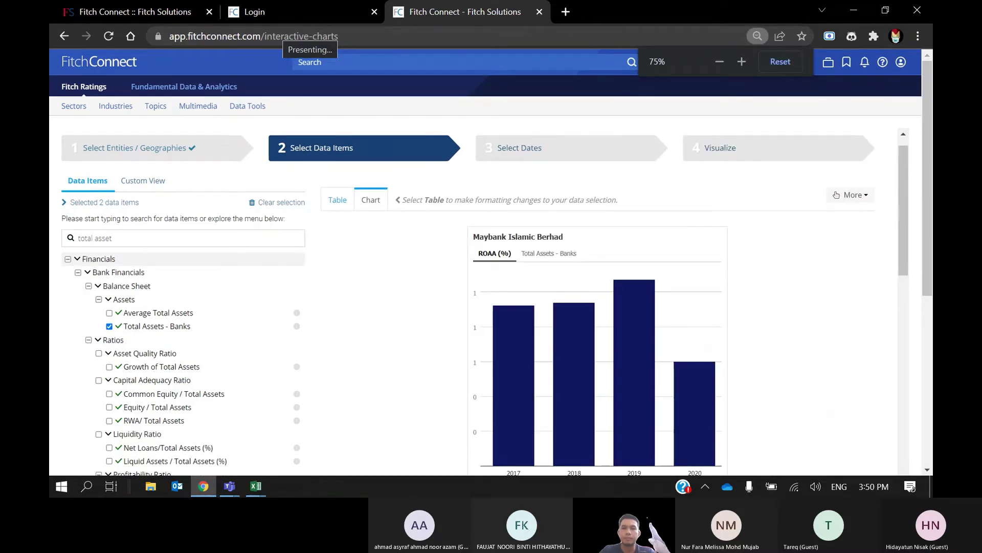
pyautogui.scroll(-2, 491, 286)
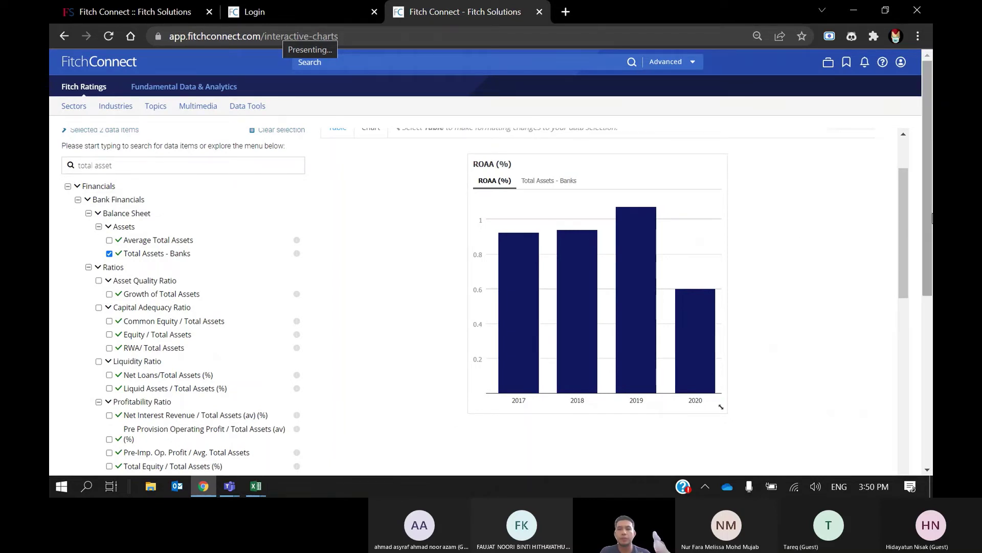
pyautogui.scroll(-1, 933, 220)
pyautogui.scroll(1, 929, 221)
pyautogui.moveTo(901, 219); pyautogui.dragTo(900, 191)
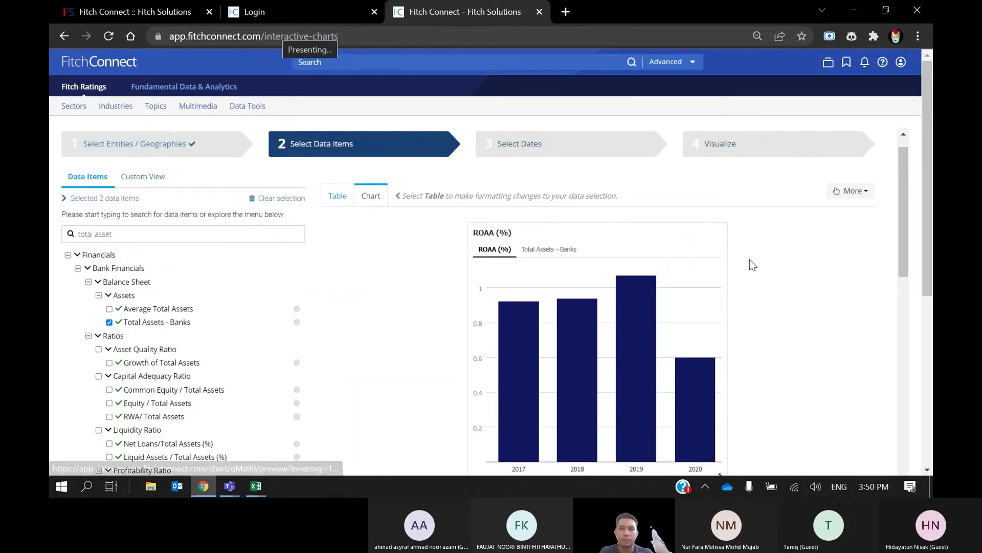
pyautogui.scroll(-2, 767, 272)
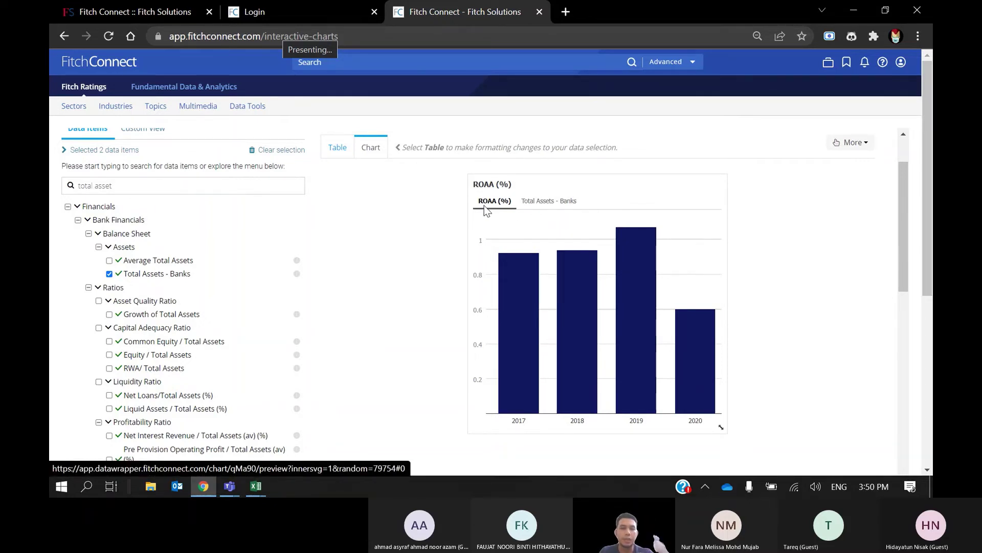
pyautogui.click(546, 204)
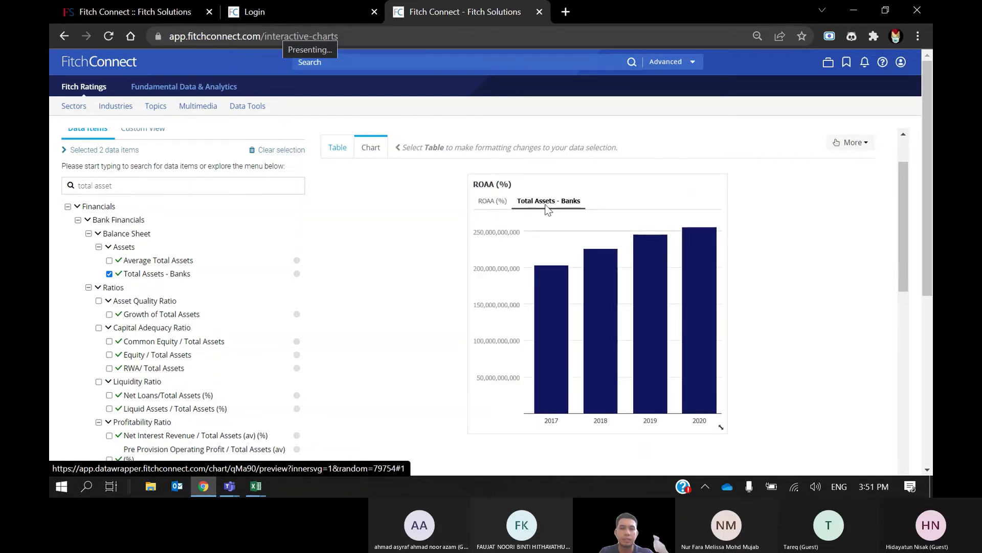
pyautogui.click(501, 202)
pyautogui.click(547, 201)
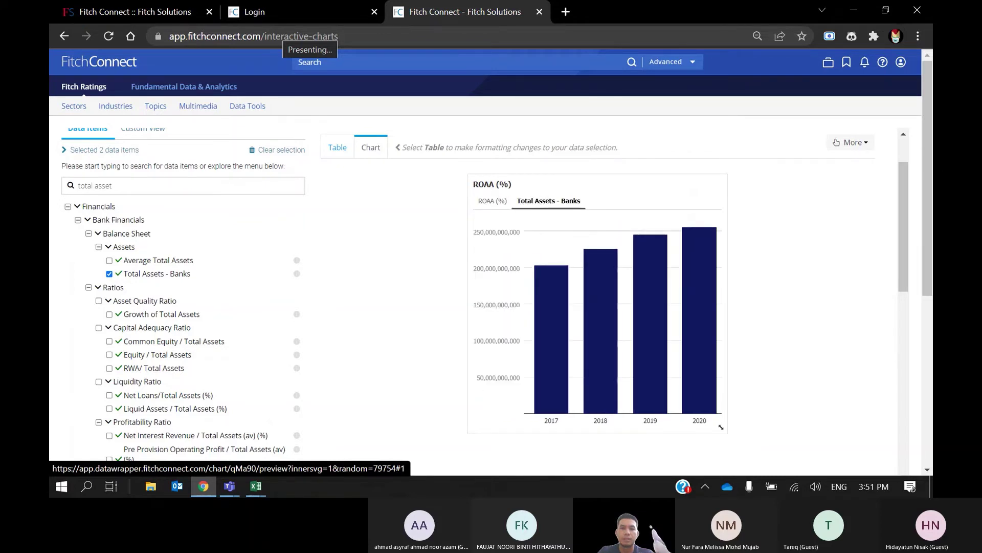
# Go to the date selection and set the start of the dynamic range to -32 (1990).
pyautogui.scroll(1, 816, 313)
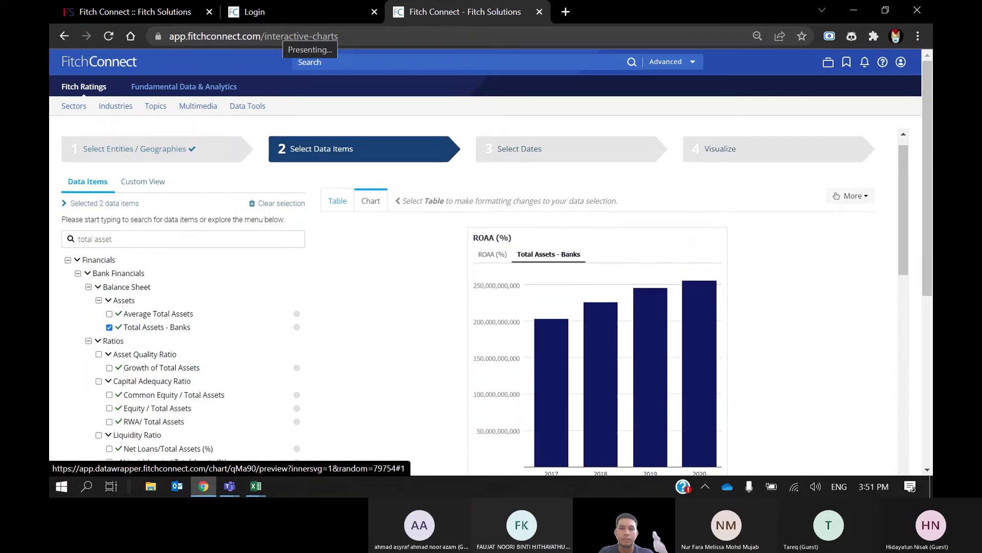
pyautogui.click(626, 155)
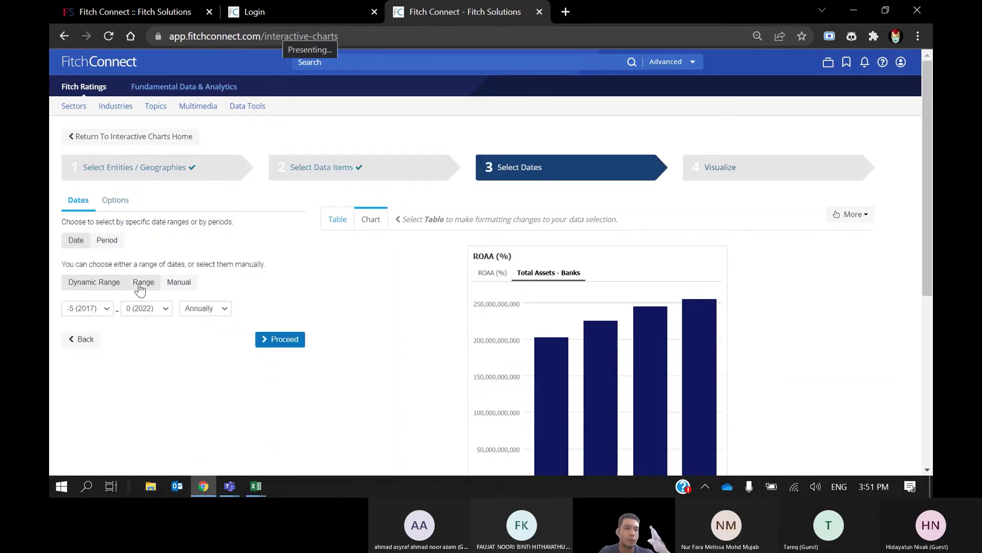
pyautogui.click(107, 311)
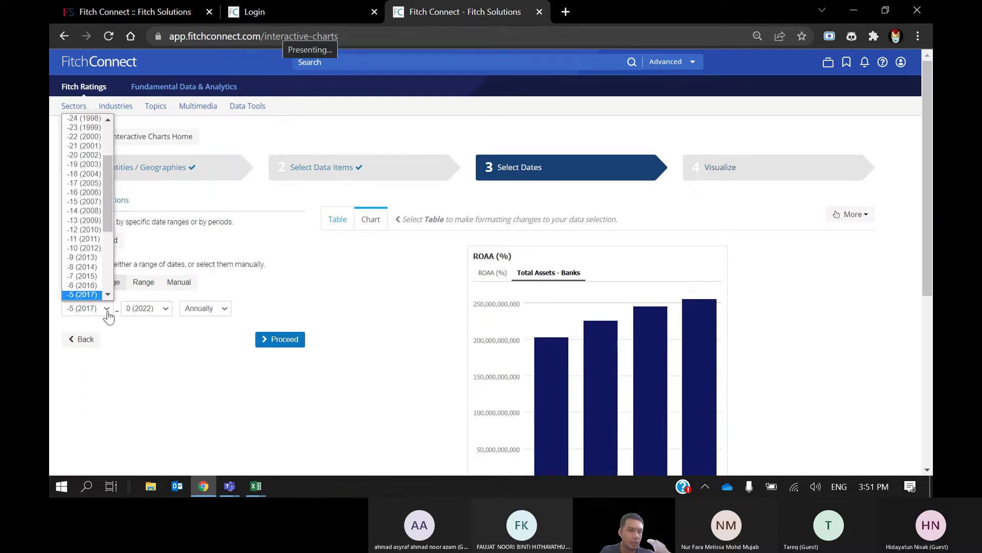
pyautogui.scroll(-3, 108, 272)
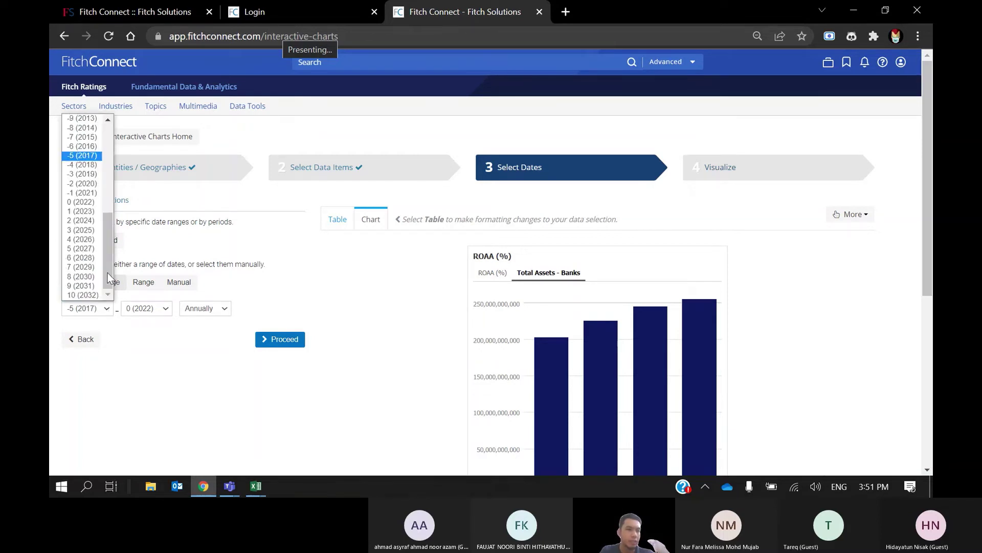
pyautogui.scroll(4, 109, 144)
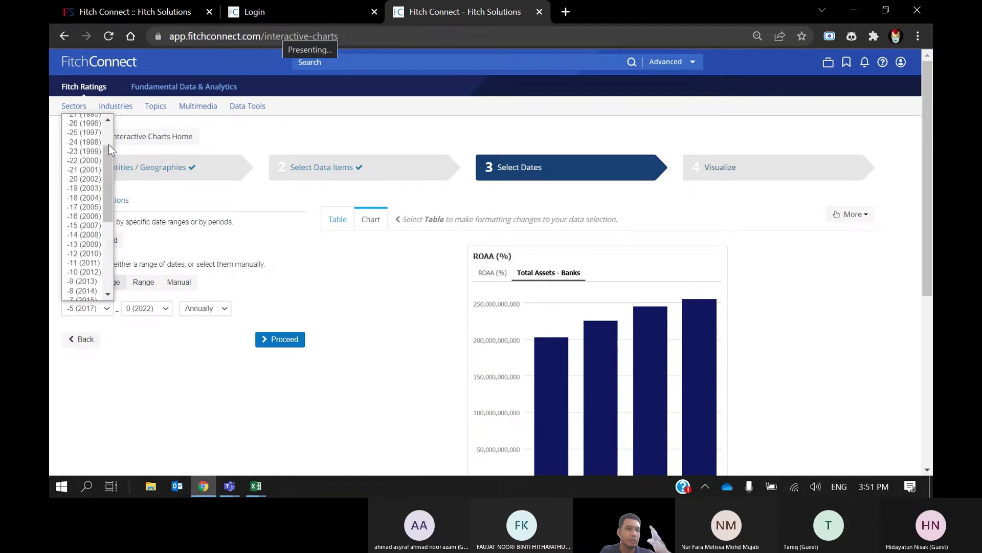
pyautogui.moveTo(106, 158); pyautogui.dragTo(109, 122)
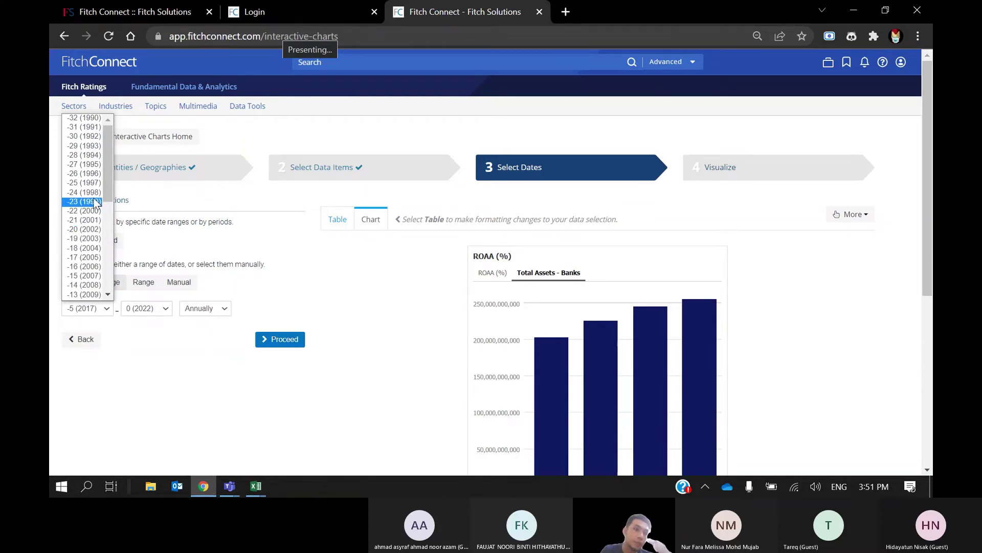
pyautogui.click(93, 119)
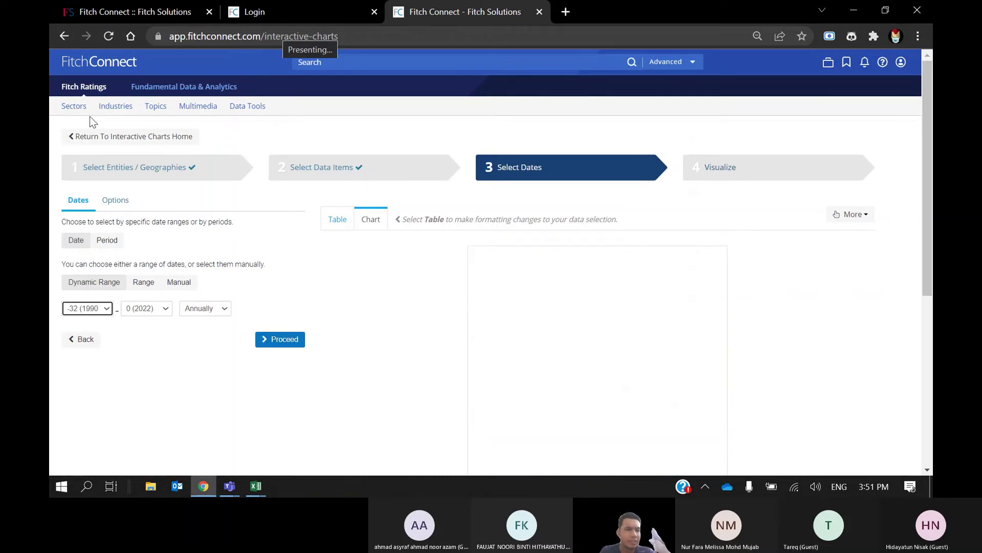
# Continue past the date options to the visualization stage and review the chart's axis and appearance refinement settings.
pyautogui.scroll(-2, 171, 156)
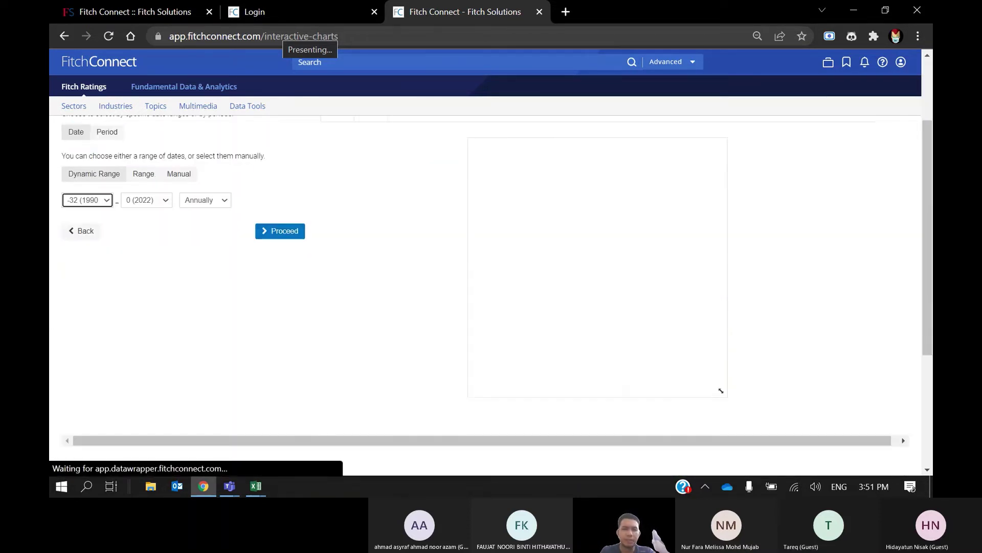
pyautogui.click(270, 232)
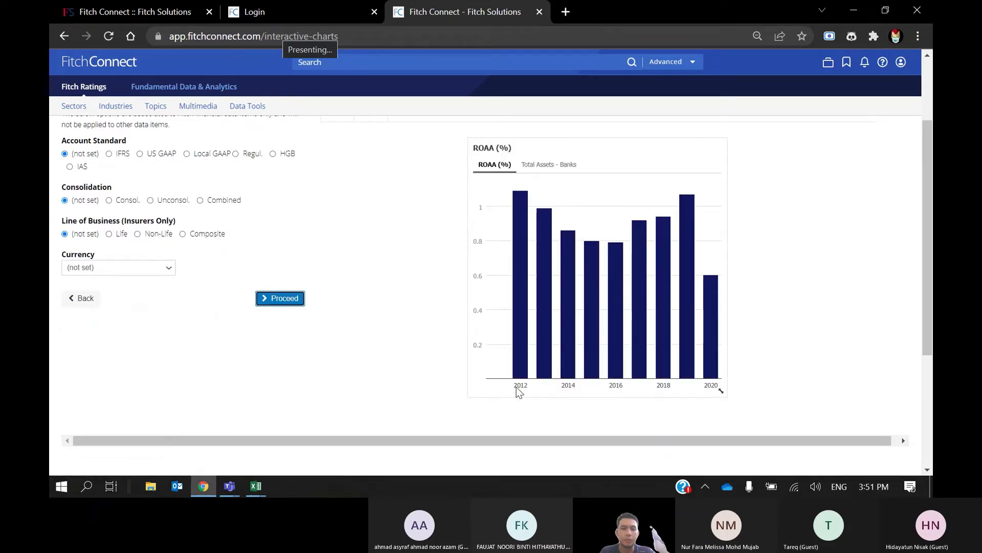
pyautogui.scroll(2, 520, 391)
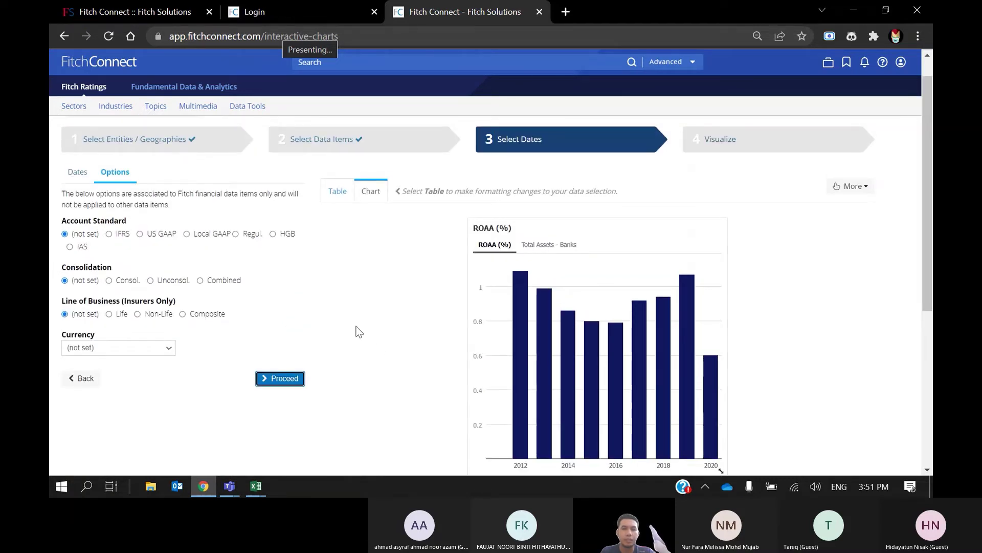
pyautogui.click(296, 380)
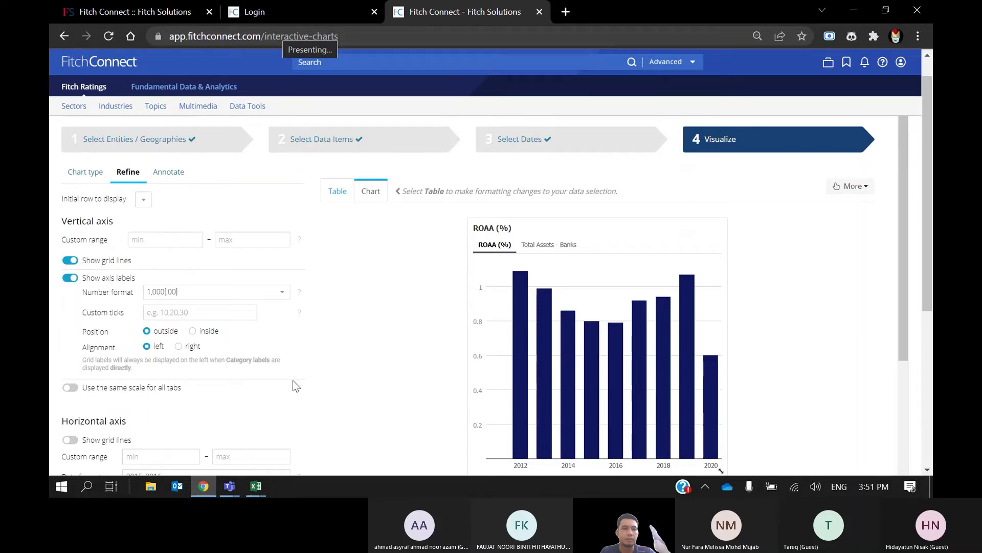
pyautogui.scroll(-3, 360, 386)
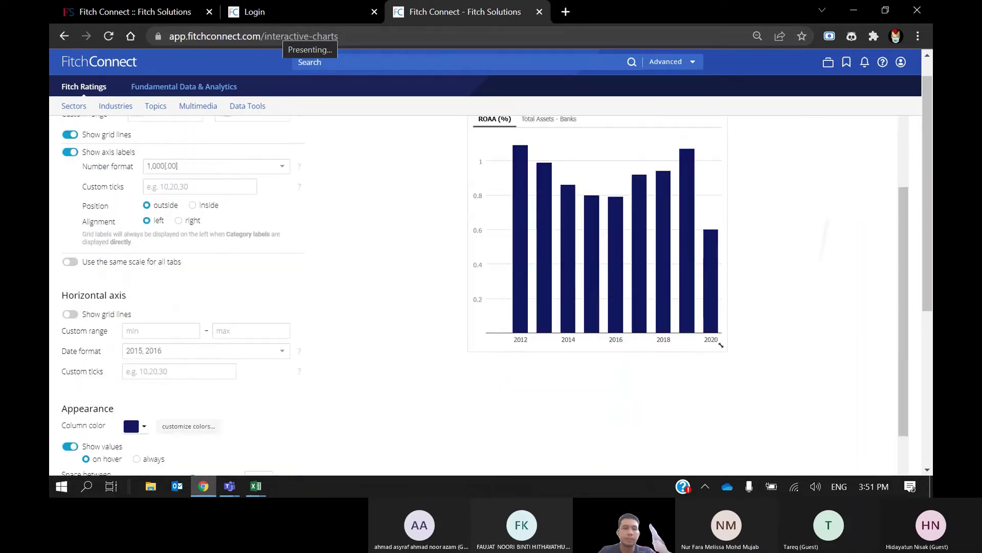
pyautogui.scroll(-2, 130, 299)
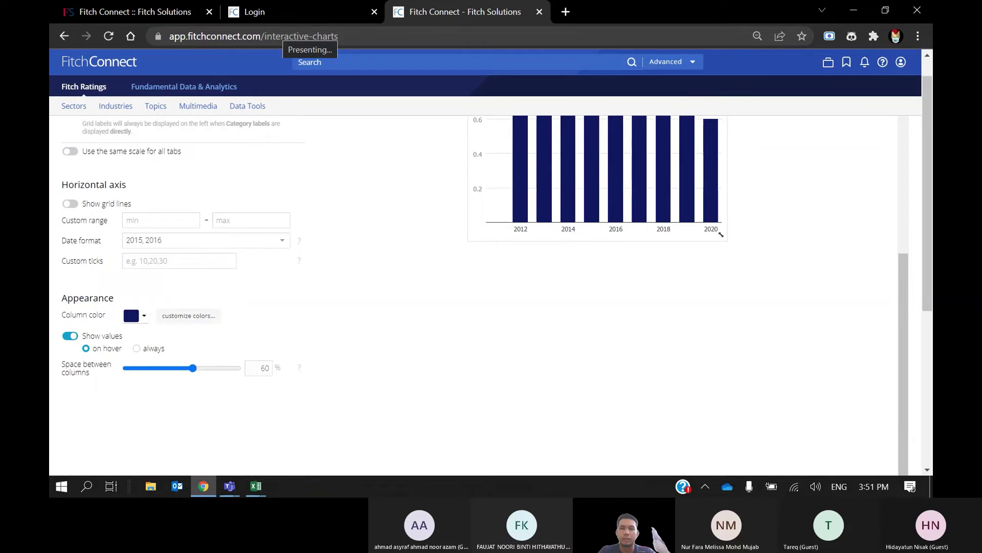
pyautogui.scroll(5, 130, 299)
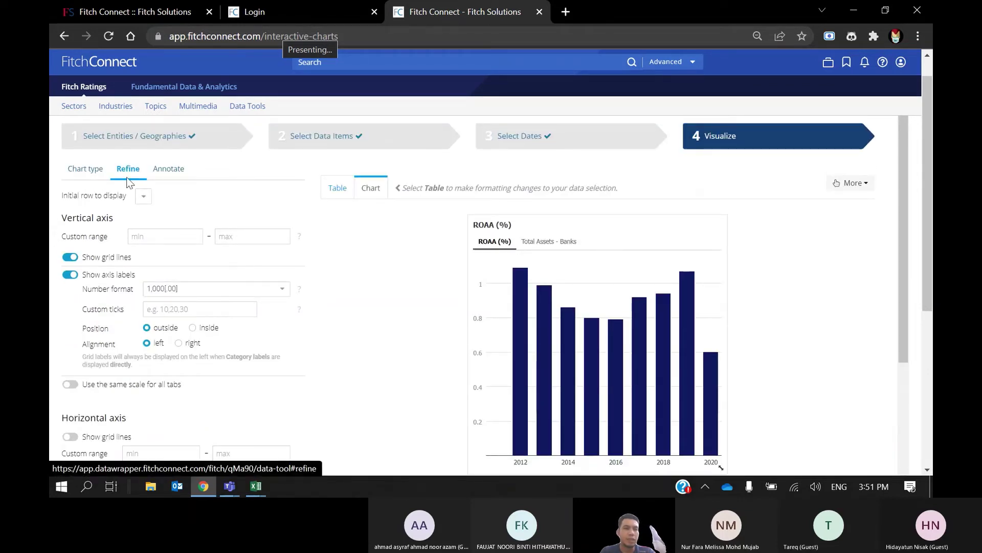
# Try the pie chart type for the Maybank Islamic Berhad chart and return it to a column chart.
pyautogui.click(99, 175)
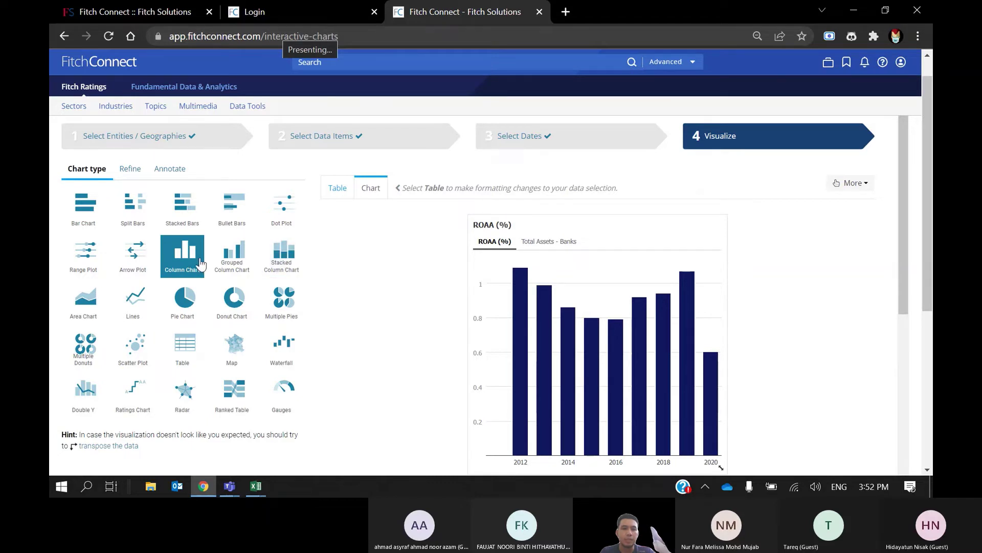
pyautogui.click(198, 316)
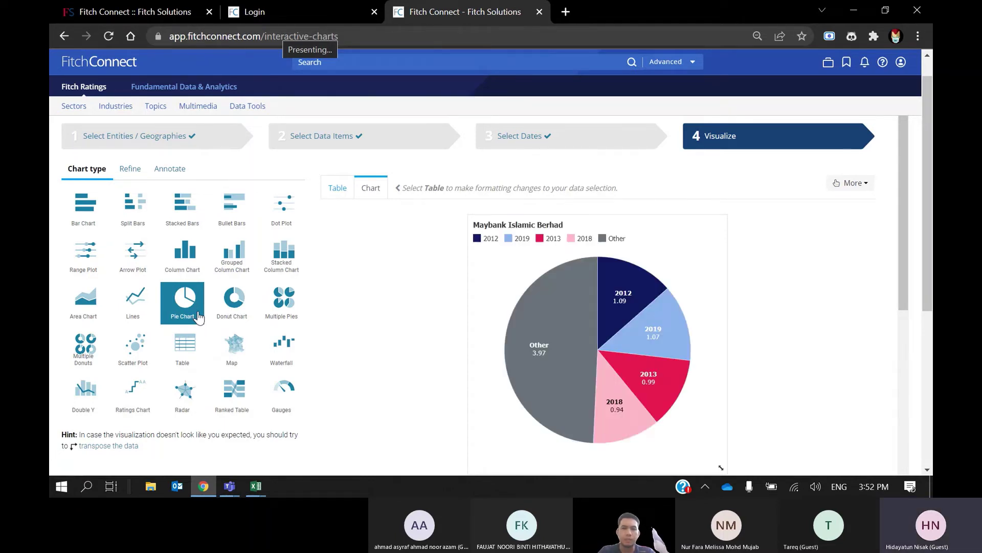
pyautogui.click(182, 254)
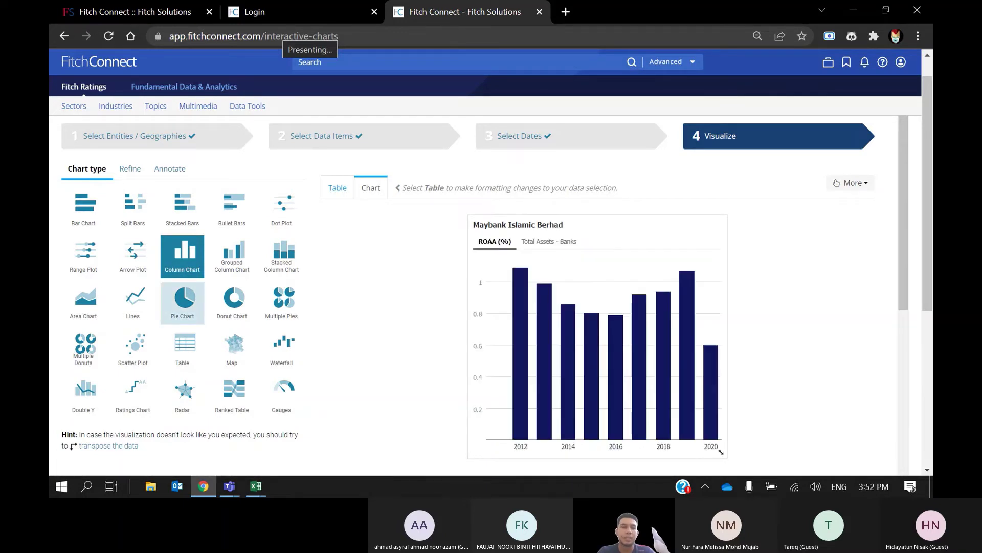
pyautogui.scroll(-1, 485, 287)
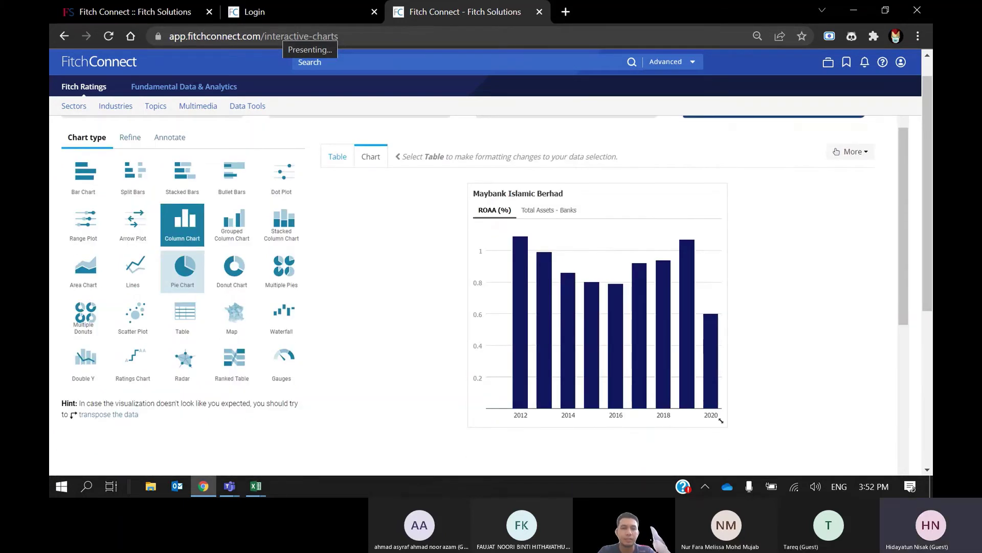
pyautogui.scroll(1, 485, 286)
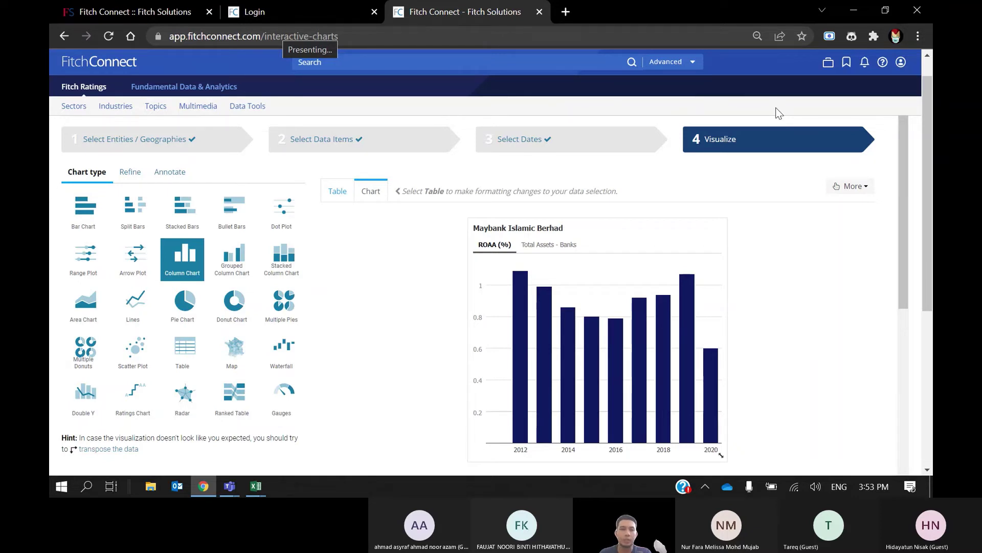
# Switch to the Banks Fundamentals History Template workbook in Excel, view its Fitch Connect add-in commands, and return to the browser.
pyautogui.click(263, 485)
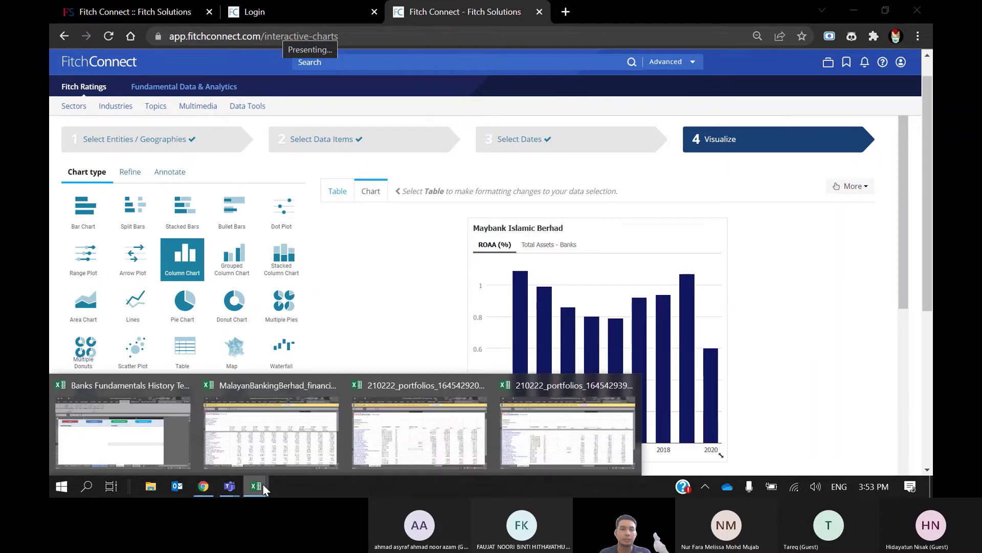
pyautogui.click(184, 444)
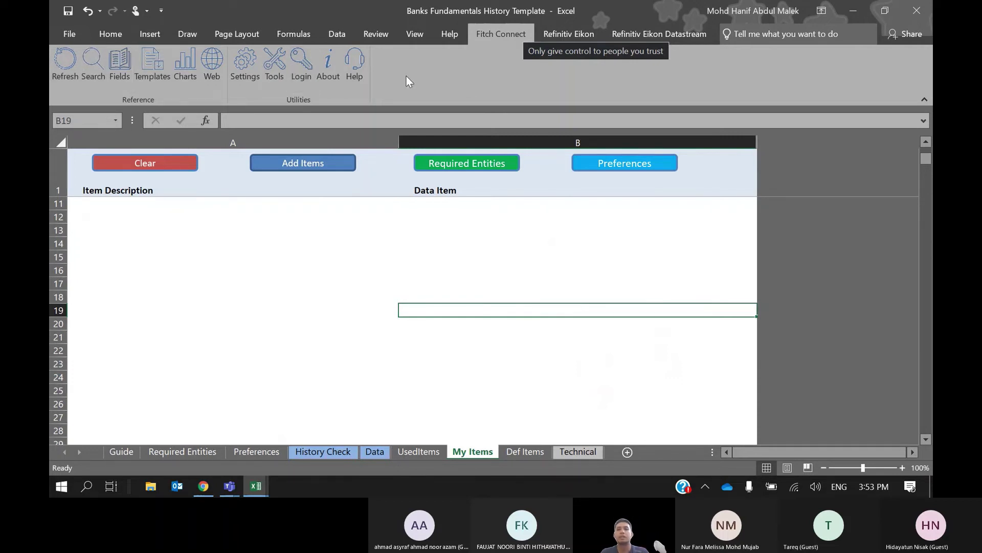
pyautogui.click(854, 11)
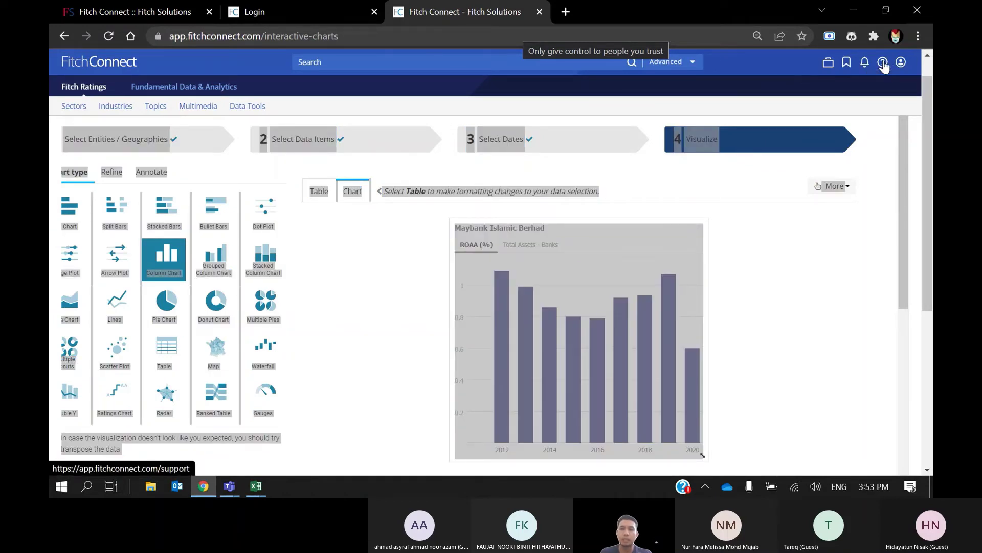
# Open the Fitch Connect support center, filter the articles to Excel Add-in, and examine the add-in downloads and contact section.
pyautogui.click(884, 63)
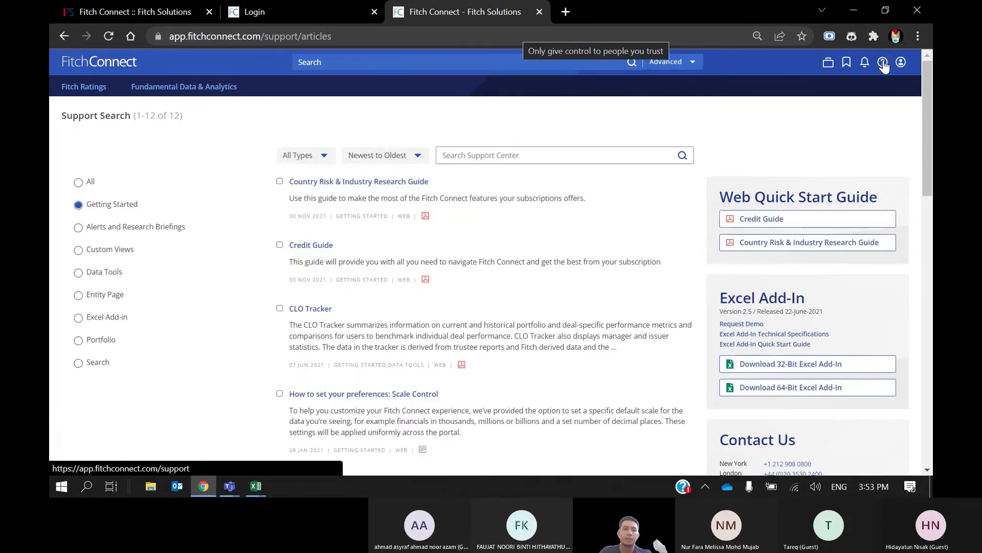
pyautogui.scroll(-2, 486, 281)
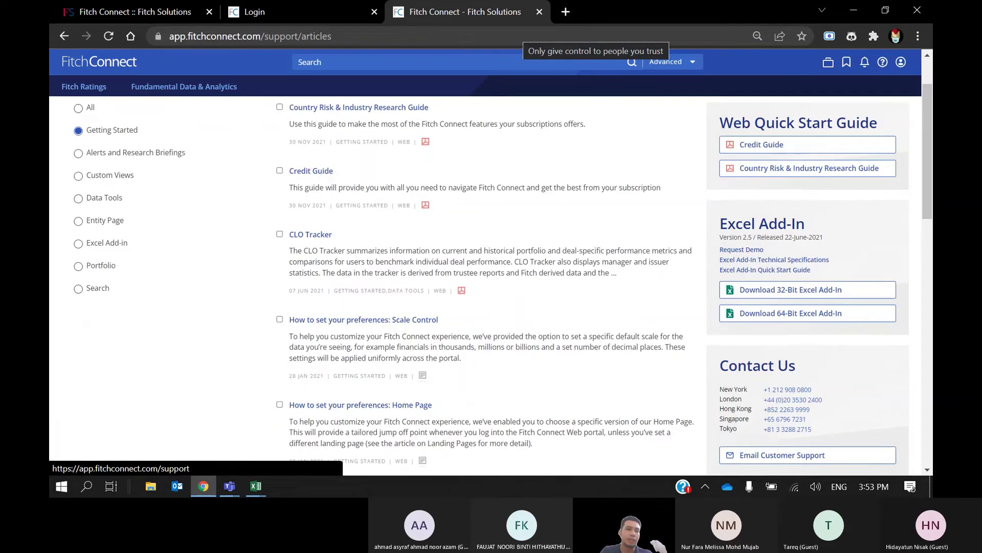
pyautogui.click(87, 245)
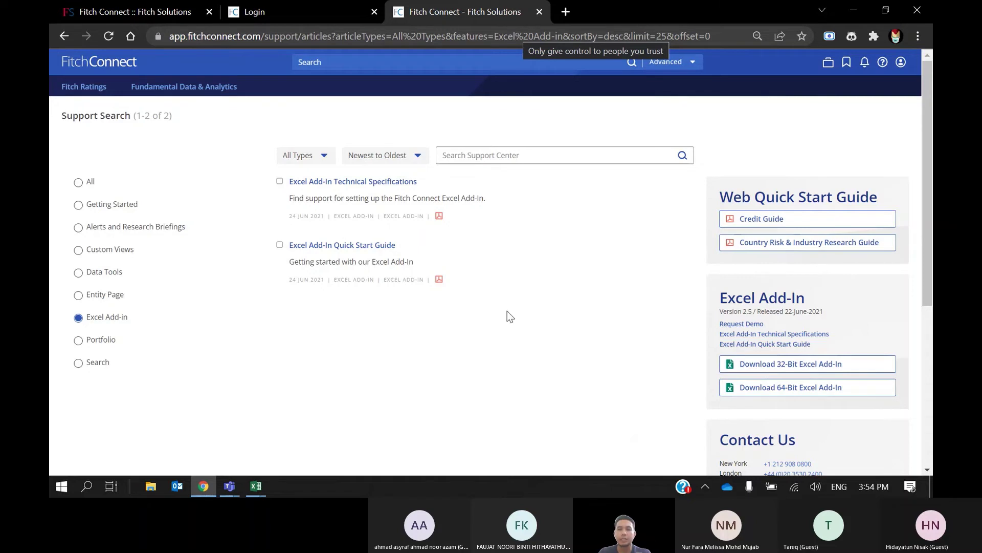
pyautogui.scroll(-1, 551, 344)
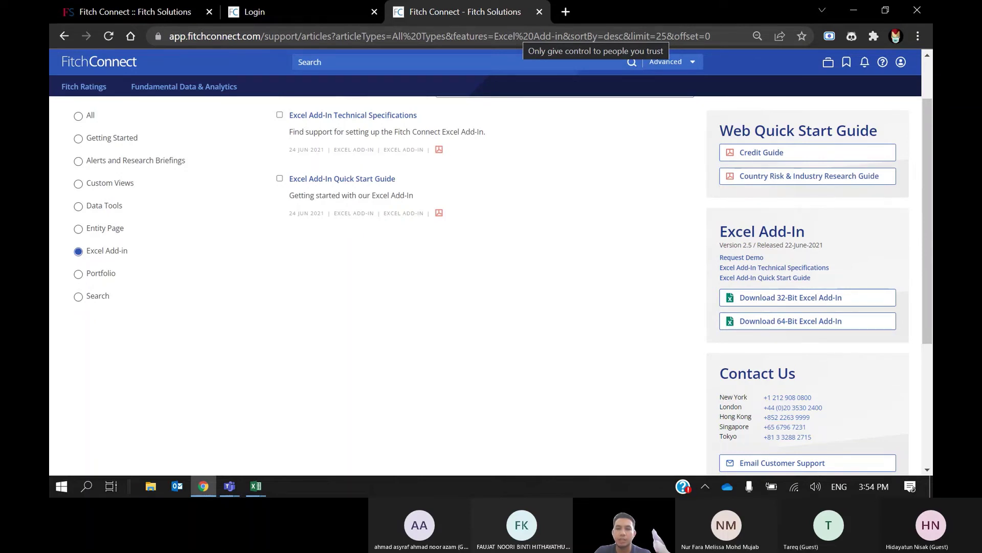
pyautogui.scroll(-1, 491, 285)
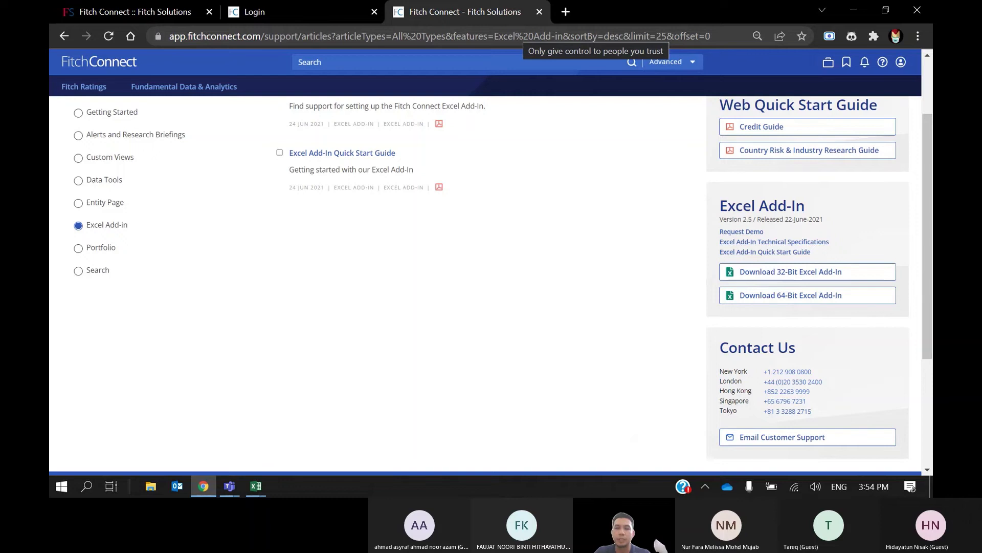
pyautogui.scroll(-1, 491, 284)
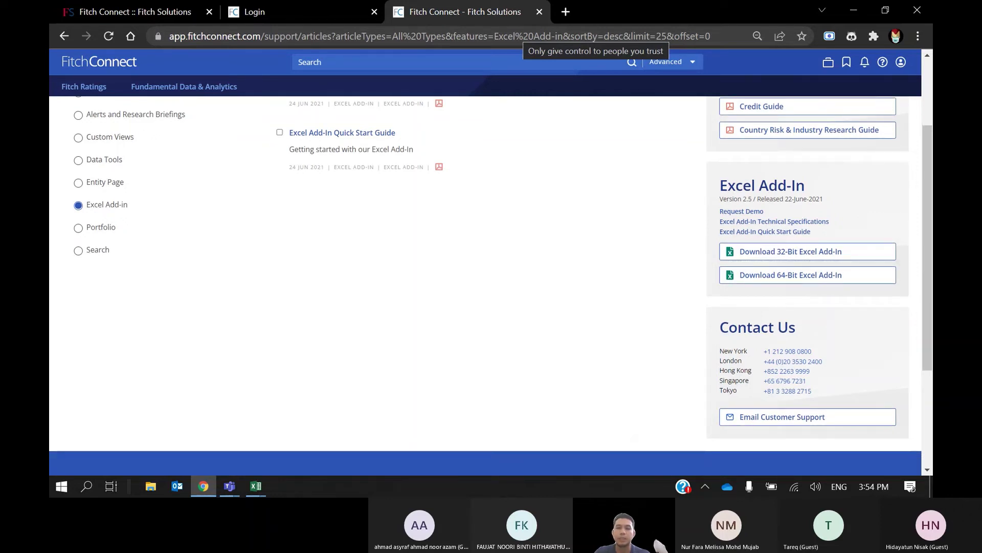
pyautogui.scroll(2, 491, 284)
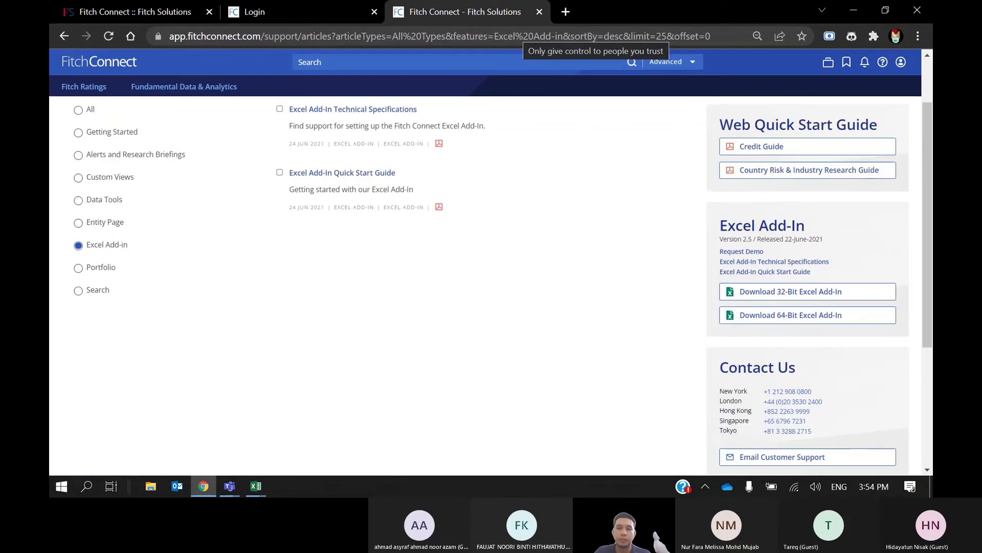
pyautogui.scroll(-1, 491, 284)
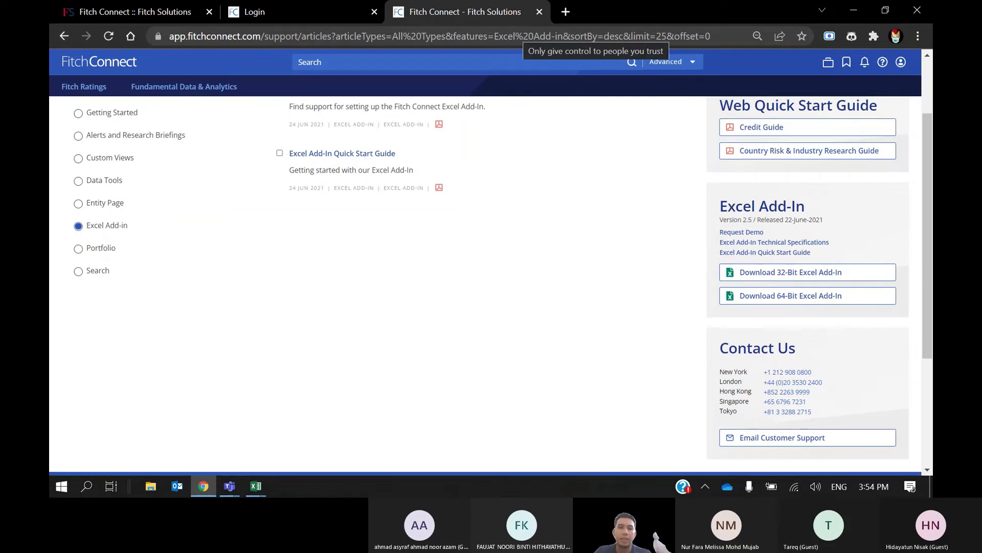
pyautogui.scroll(2, 492, 284)
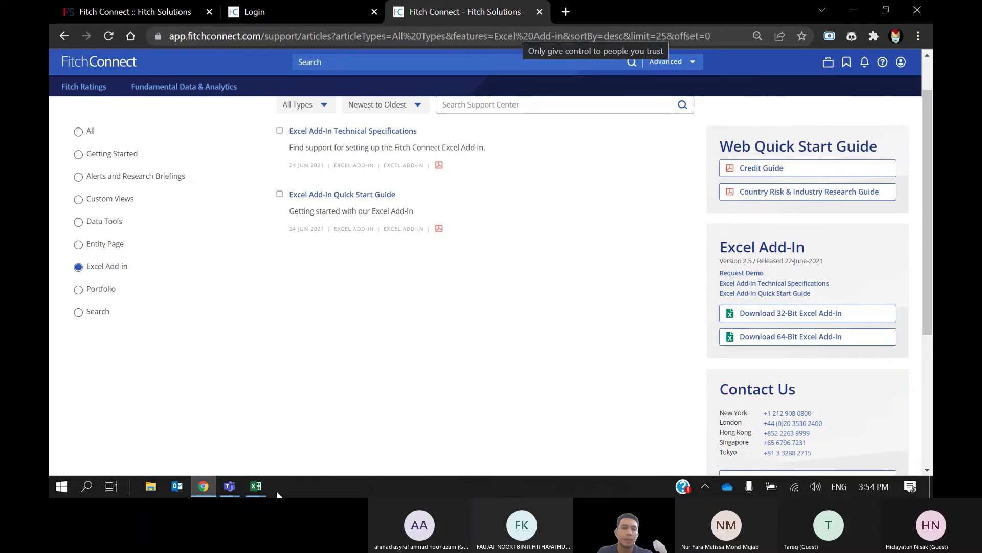
# Close the Malayan Banking Berhad financials workbook and bring up the Banks Fundamentals History Template in Excel.
pyautogui.moveTo(266, 490)
pyautogui.moveTo(259, 431)
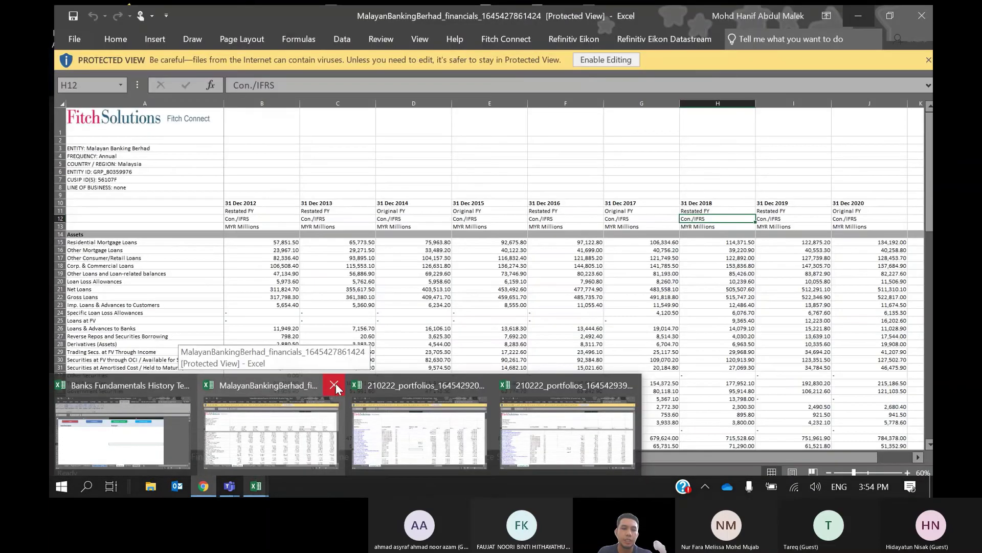
pyautogui.click(334, 385)
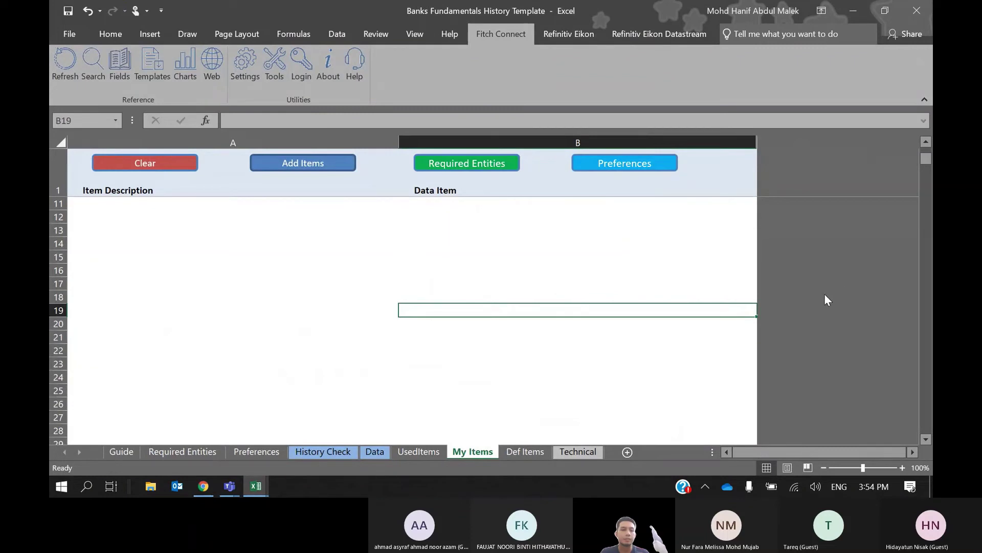
# Show the template's Guide sheet and reduce its zoom to 90% to read the guidance on selecting entities.
pyautogui.click(121, 452)
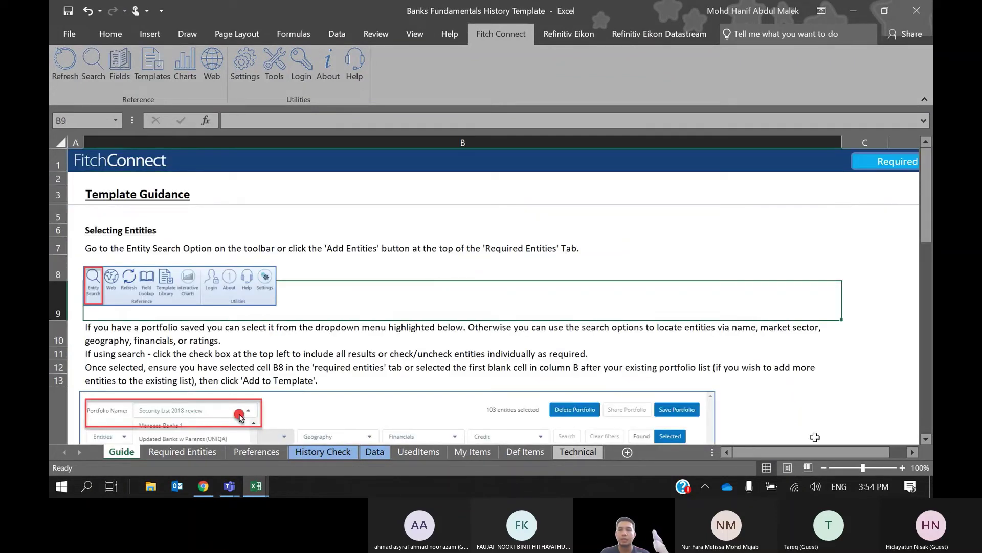
pyautogui.click(825, 467)
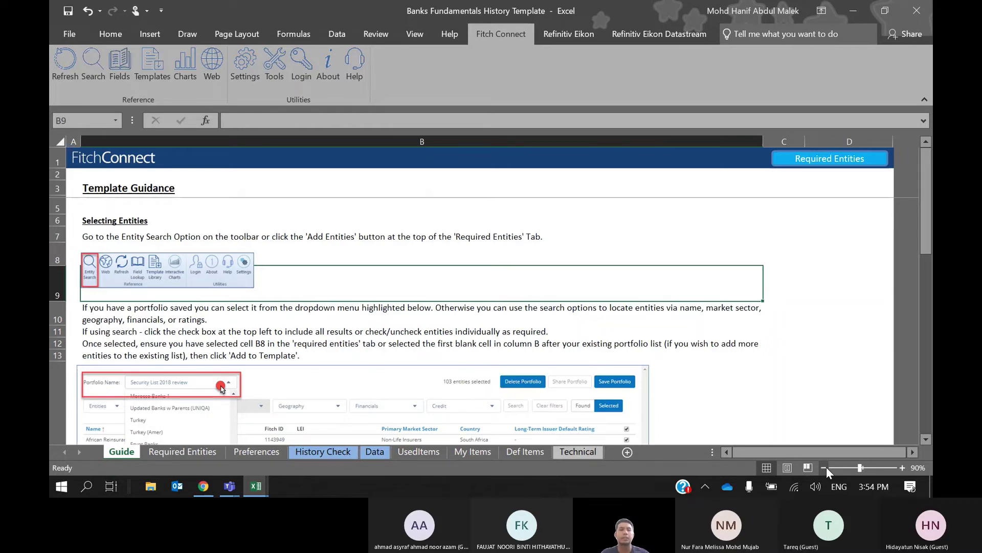
pyautogui.scroll(-1, 409, 317)
pyautogui.scroll(1, 409, 317)
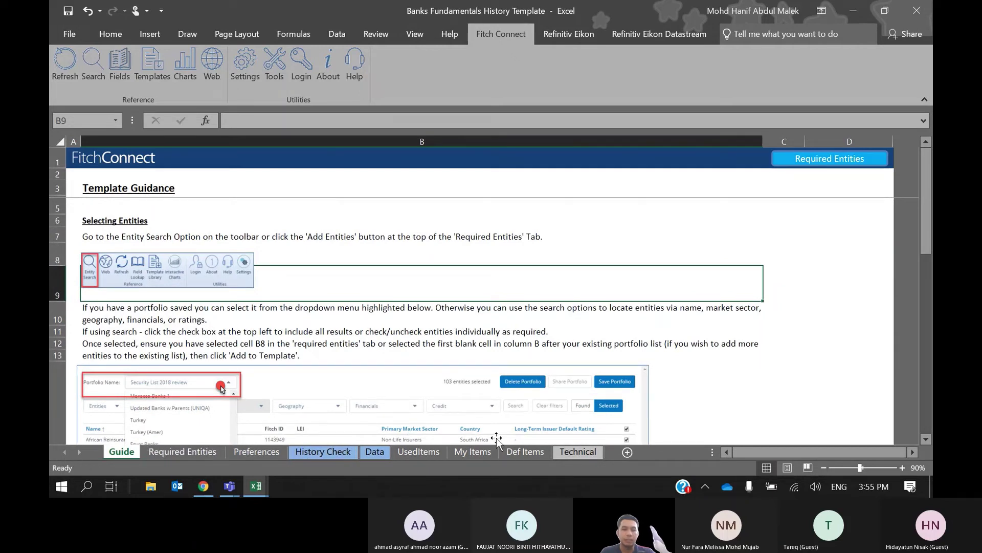
# View the template's Required Entities sheet, followed by the consolidation, period and currency settings on the Preferences sheet.
pyautogui.click(201, 450)
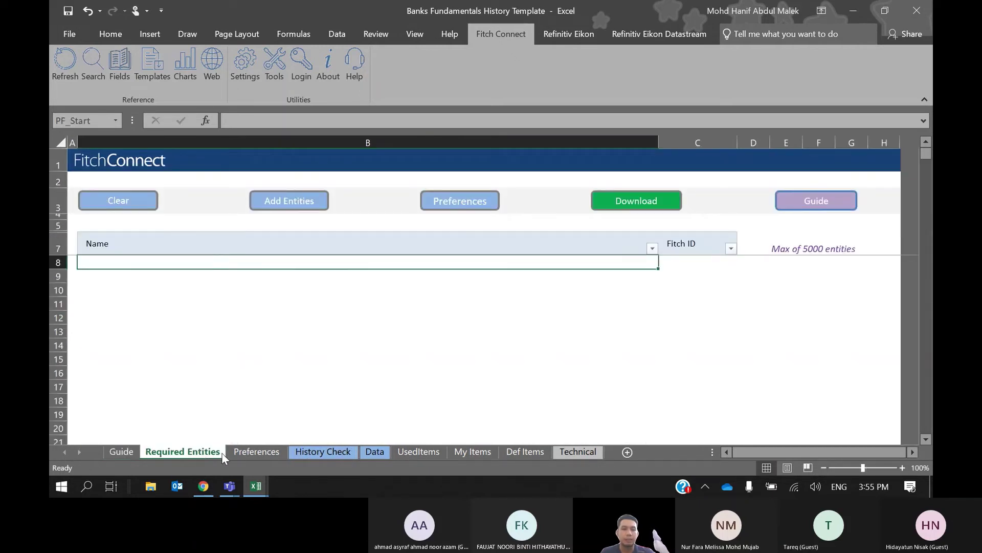
pyautogui.click(256, 451)
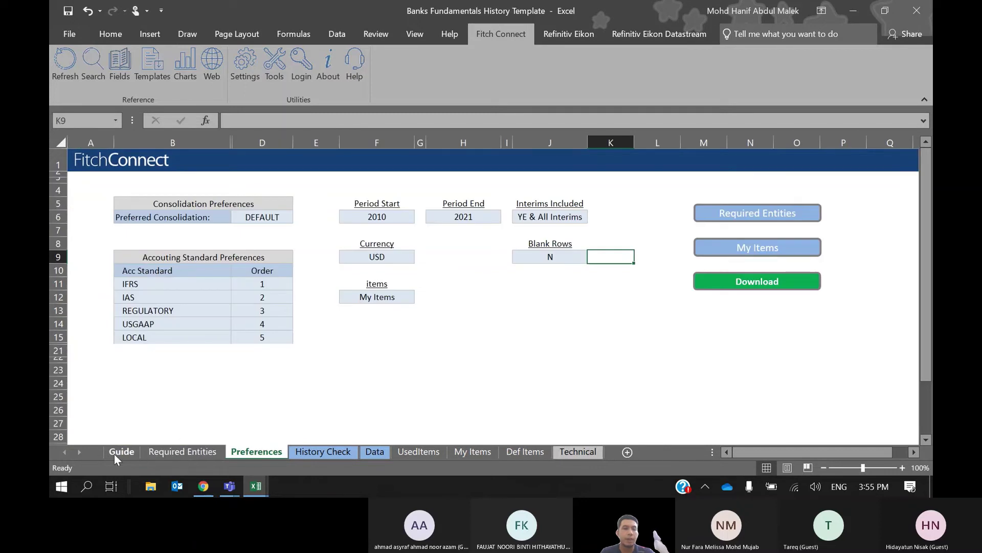
pyautogui.click(327, 418)
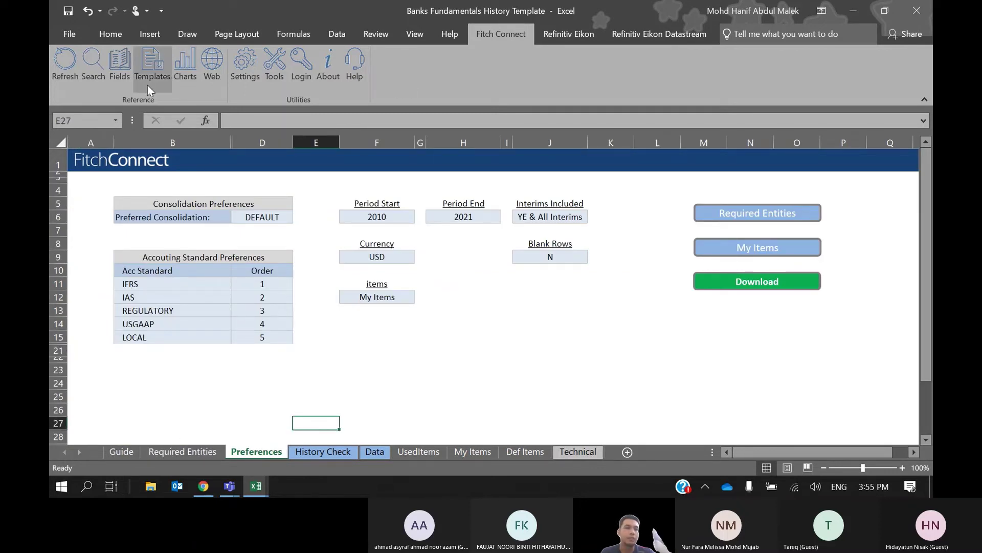
# Open the Fitch Connect Template Library, browse its list from Summary Bank Analysis to Banks Fundamentals History Template, and close it.
pyautogui.click(165, 69)
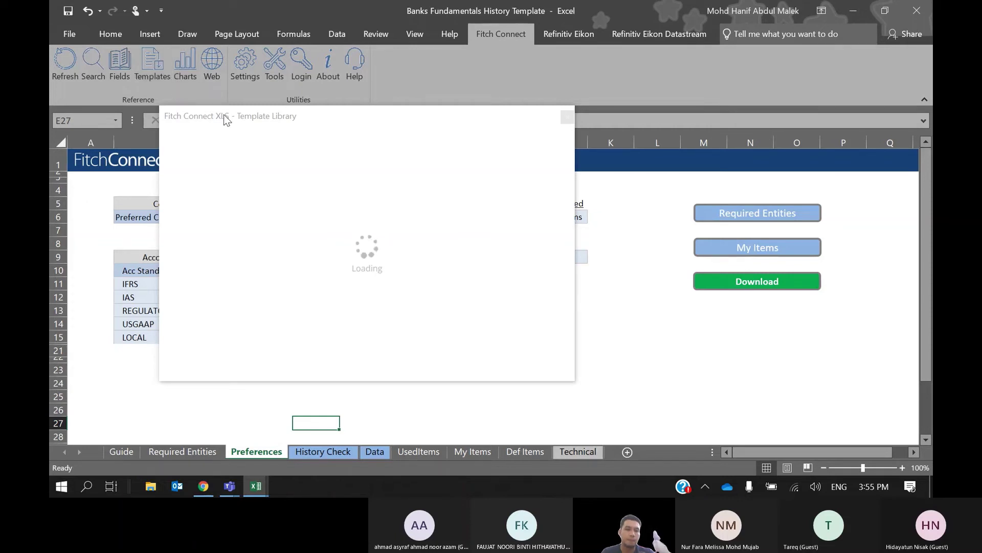
pyautogui.moveTo(224, 115); pyautogui.dragTo(234, 50)
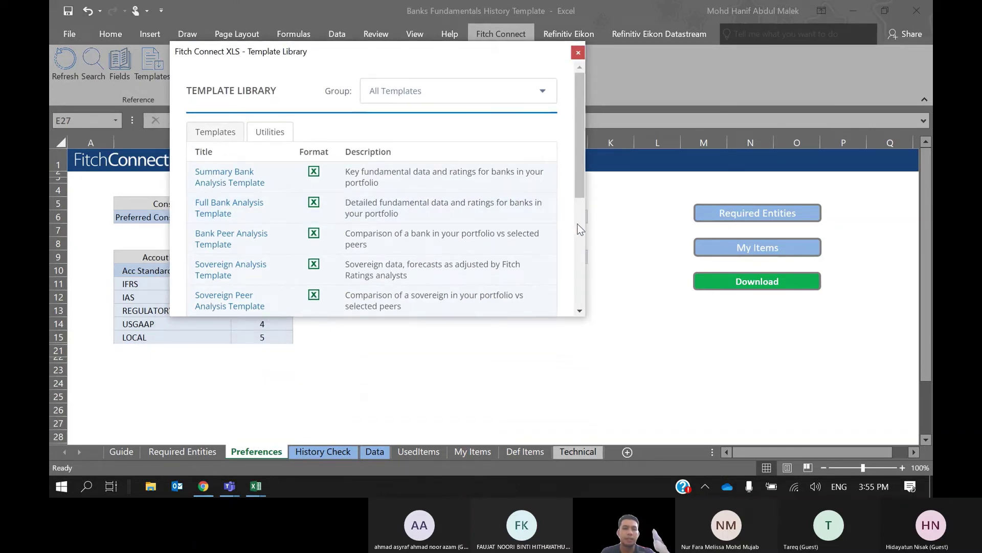
pyautogui.scroll(-5, 577, 221)
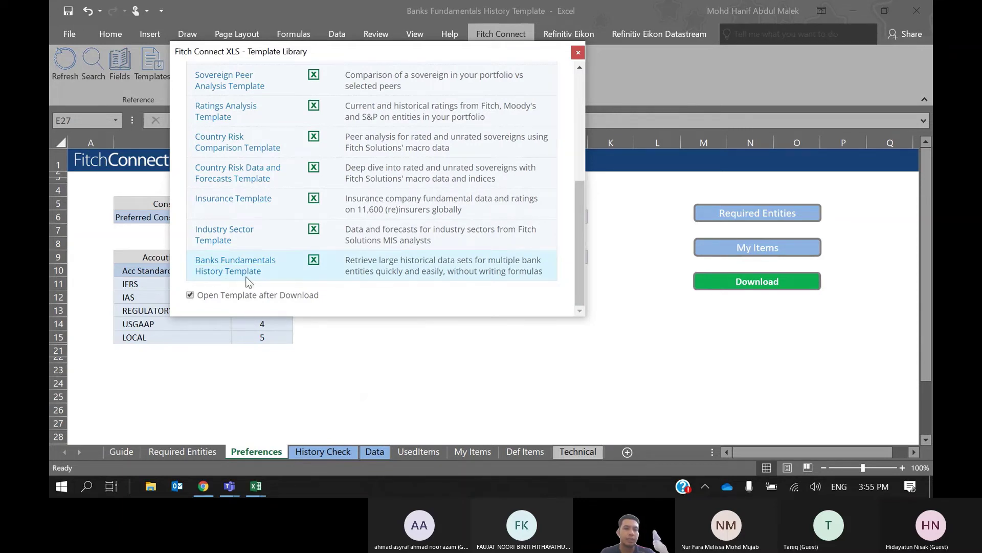
pyautogui.scroll(1, 230, 281)
pyautogui.scroll(5, 372, 190)
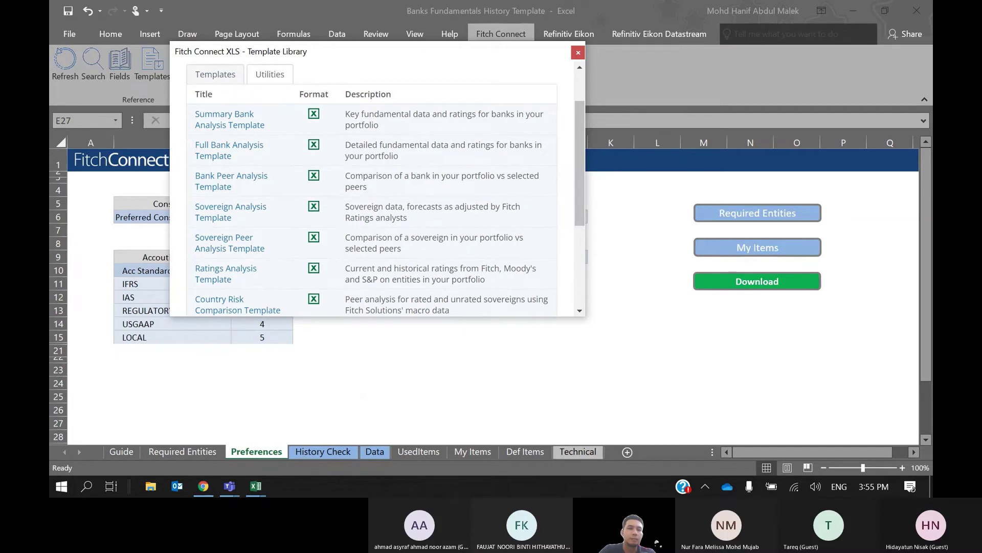
pyautogui.scroll(-4, 372, 189)
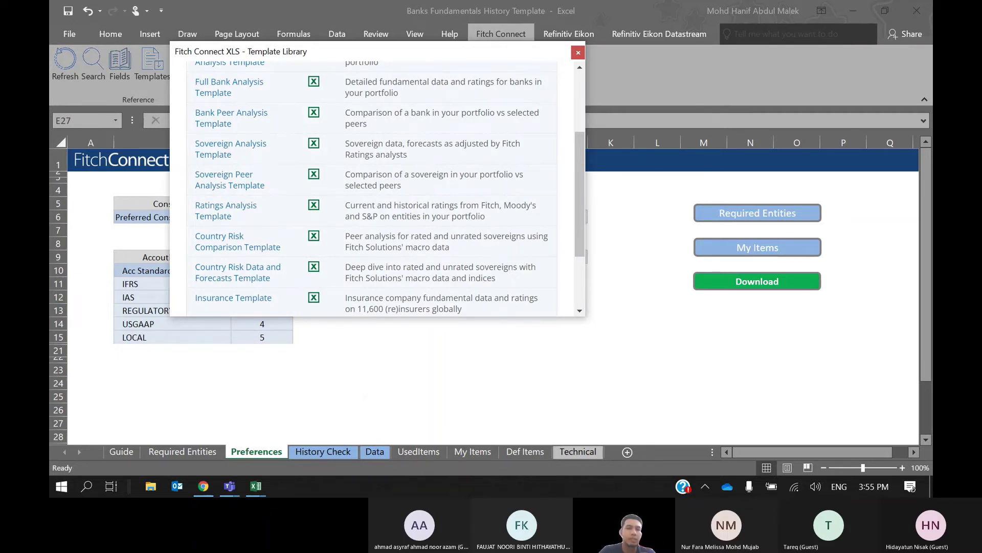
pyautogui.scroll(-4, 372, 190)
pyautogui.scroll(8, 372, 190)
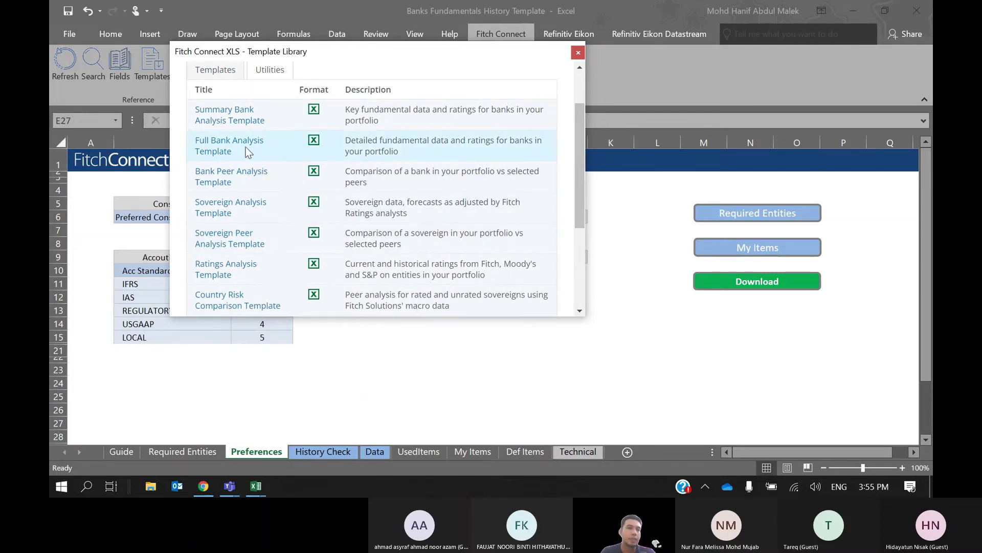
pyautogui.click(578, 53)
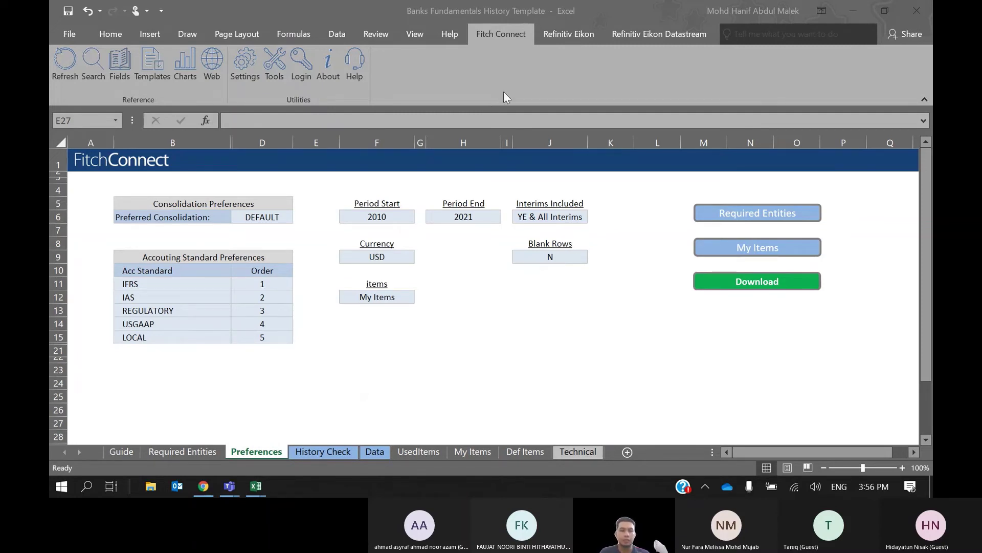
# Read the Guide sheet's guidance from selecting entities through the portfolio example to the illustrated preference settings.
pyautogui.click(124, 450)
pyautogui.click(123, 451)
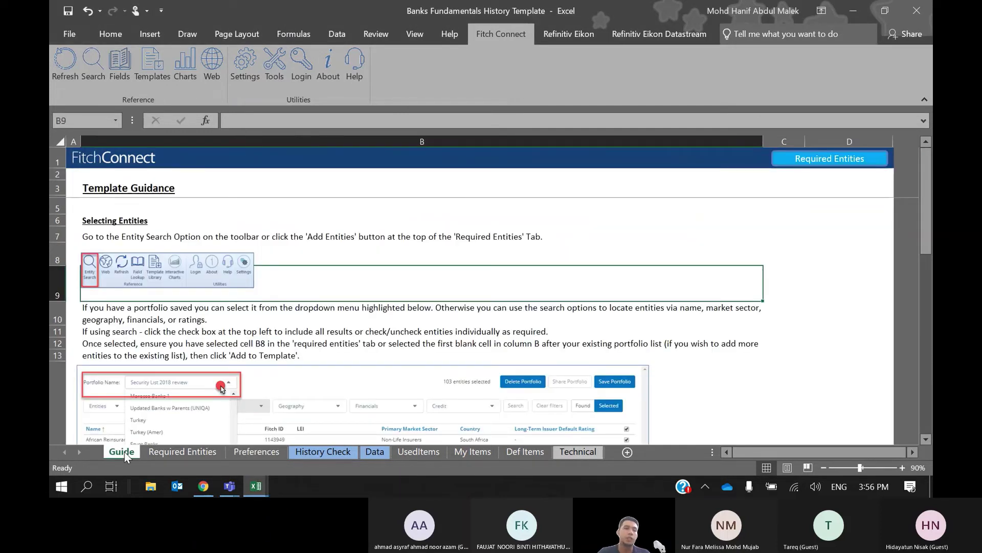
pyautogui.scroll(-2, 410, 317)
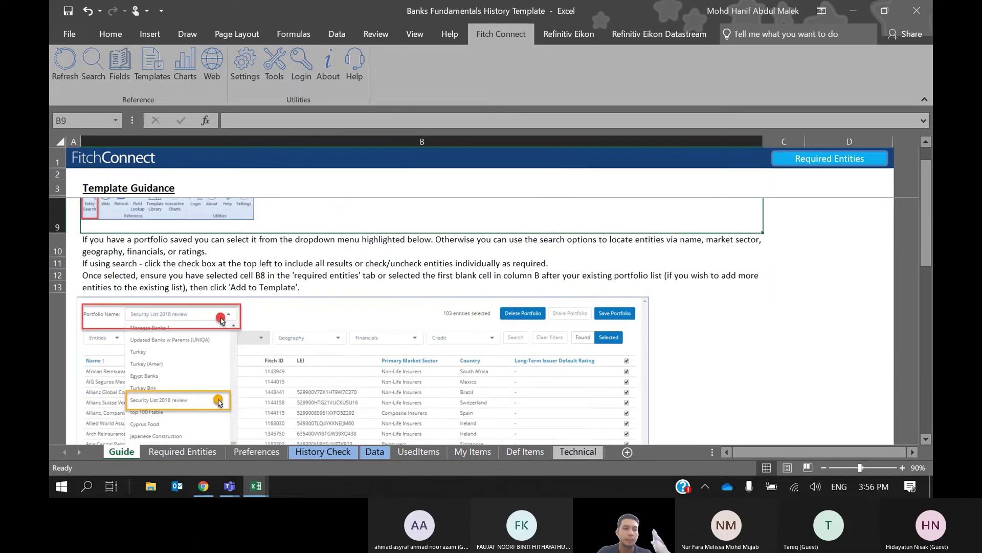
pyautogui.scroll(-2, 409, 317)
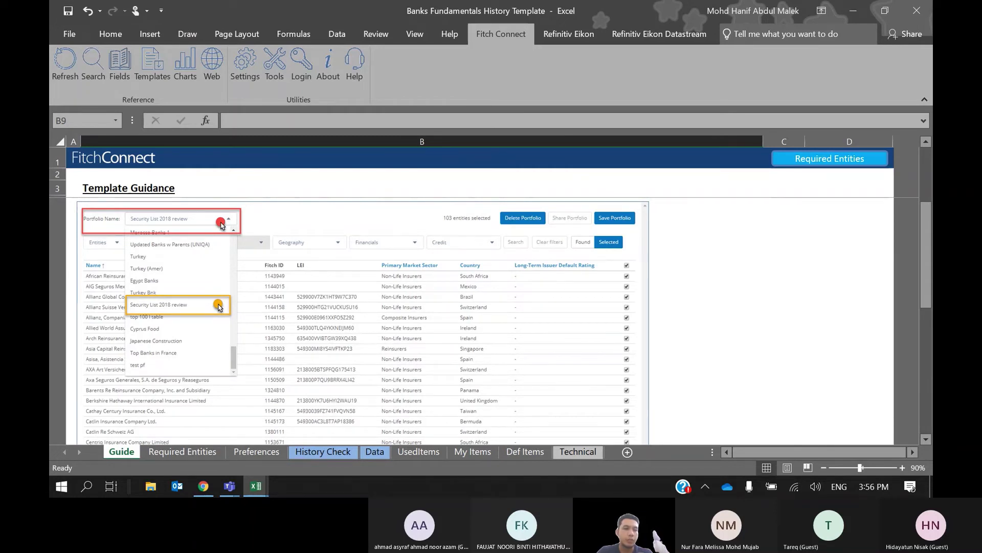
pyautogui.scroll(-1, 409, 317)
pyautogui.scroll(-1, 358, 317)
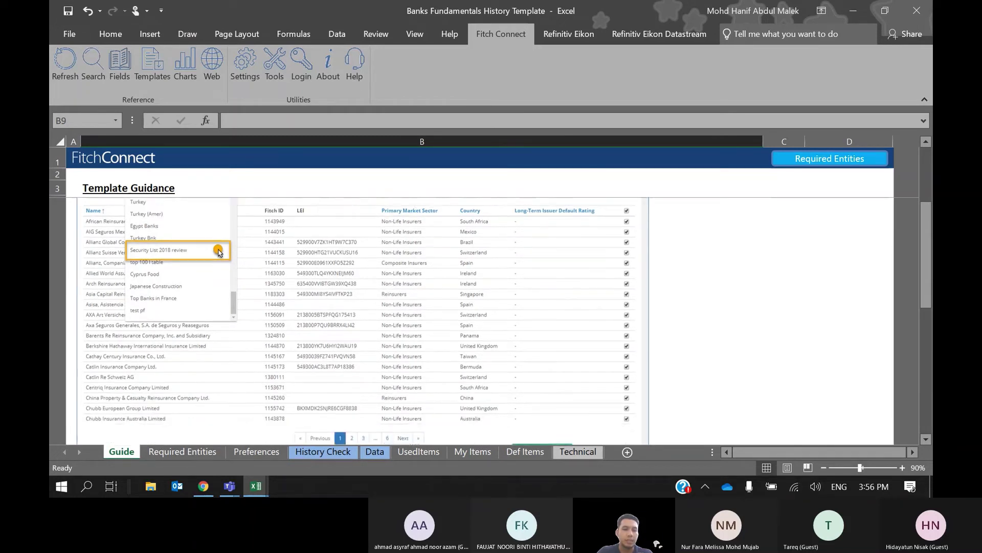
pyautogui.scroll(2, 358, 317)
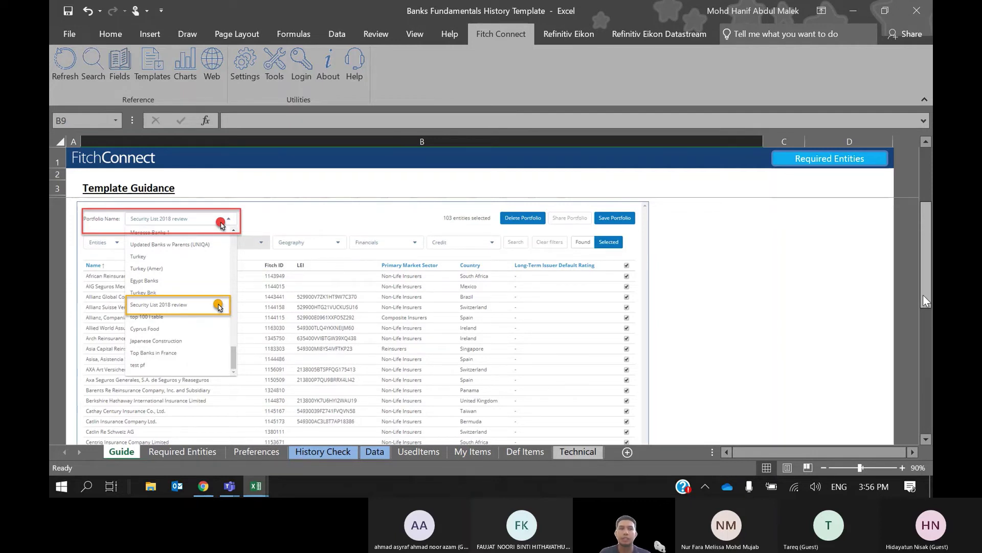
pyautogui.moveTo(923, 295); pyautogui.dragTo(927, 336)
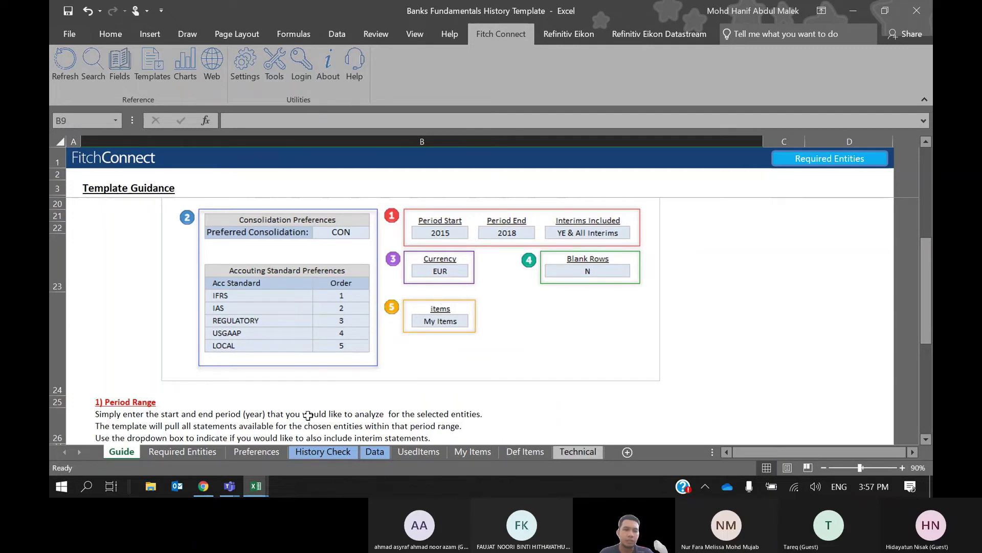
# Check the currency choices on the Preferences sheet and leave the list without choosing another one.
pyautogui.click(256, 452)
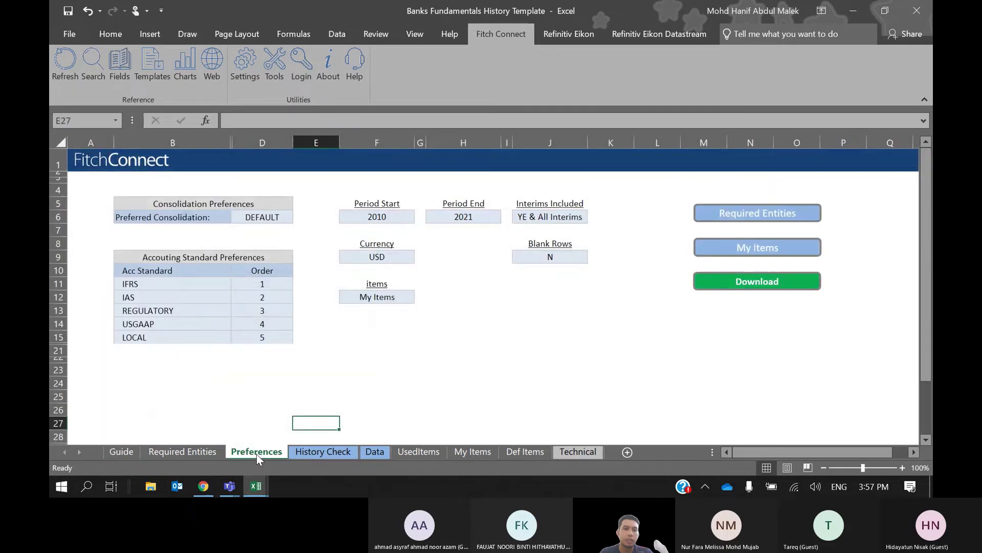
pyautogui.click(397, 261)
pyautogui.click(420, 257)
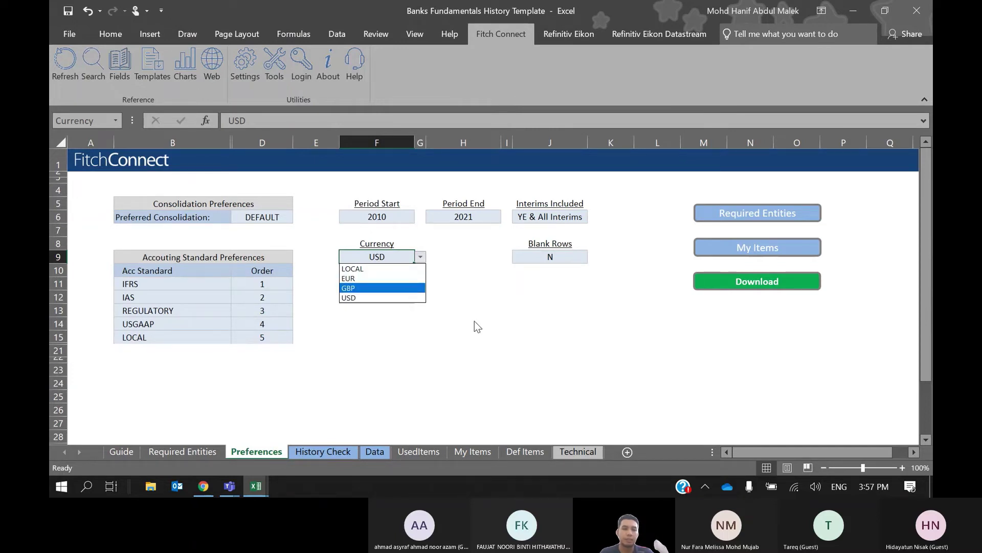
pyautogui.press('Escape')
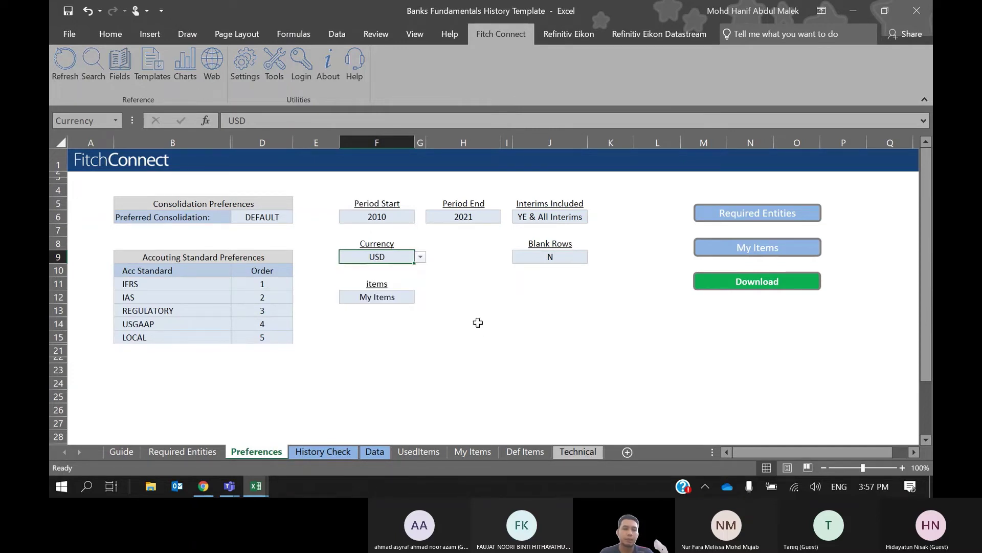
# Return to the Guide sheet and read its notes on currency, blank rows, required items and generating output.
pyautogui.click(126, 456)
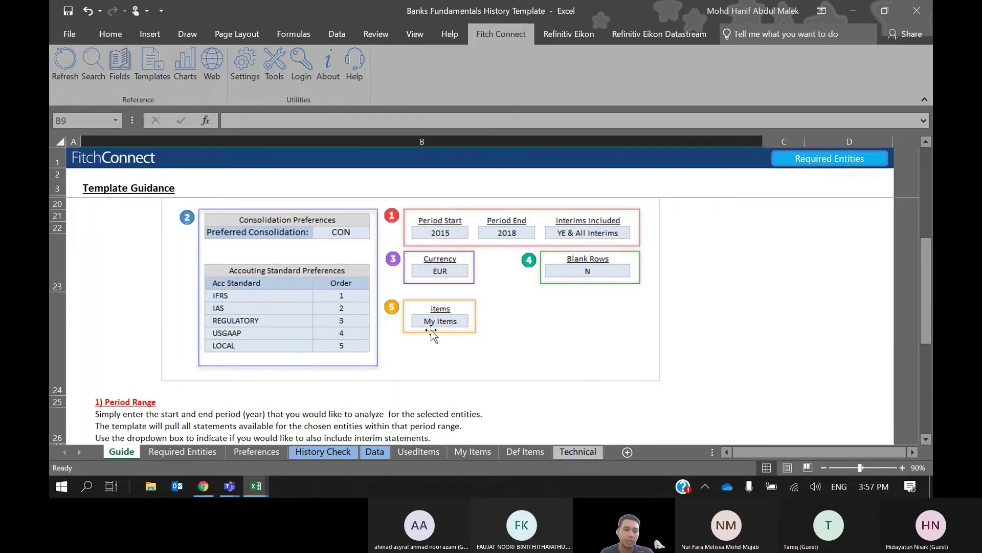
pyautogui.scroll(-4, 431, 335)
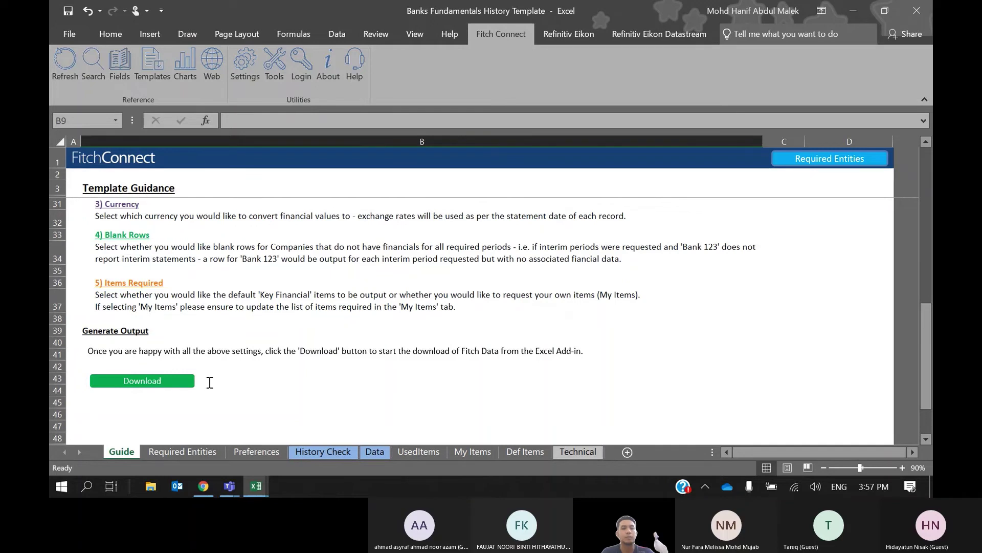
pyautogui.click(240, 380)
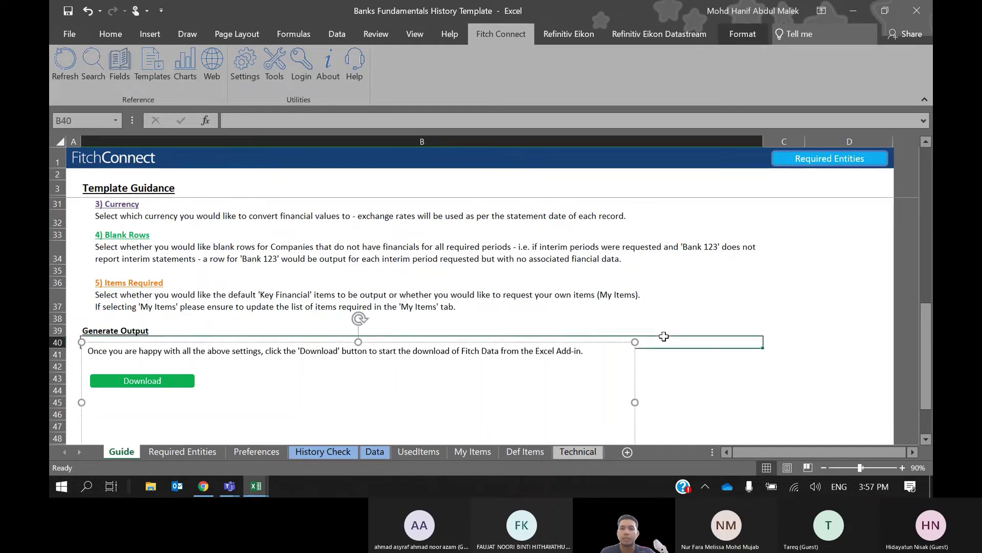
pyautogui.click(664, 338)
pyautogui.click(736, 271)
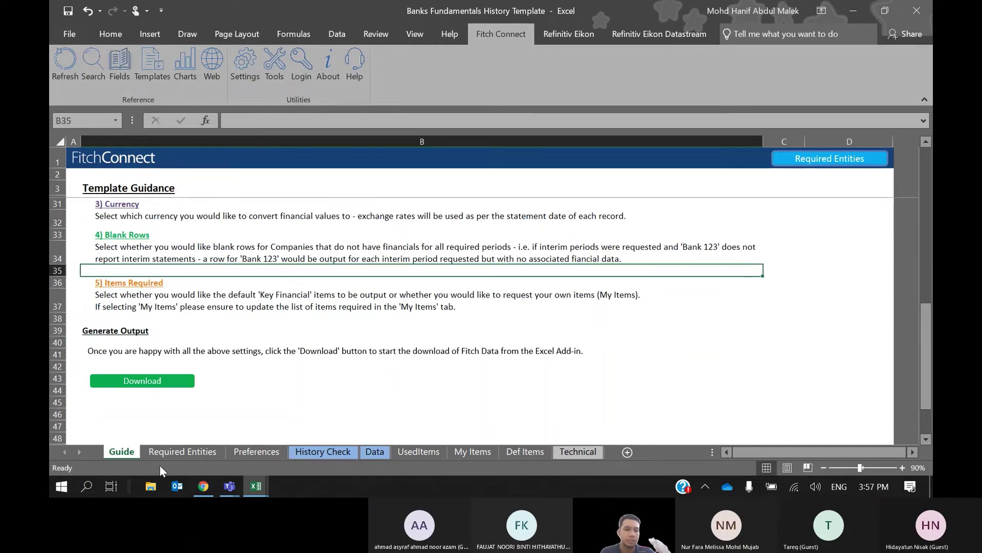
# Clear the entity list on the Required Entities sheet.
pyautogui.click(198, 450)
pyautogui.click(230, 327)
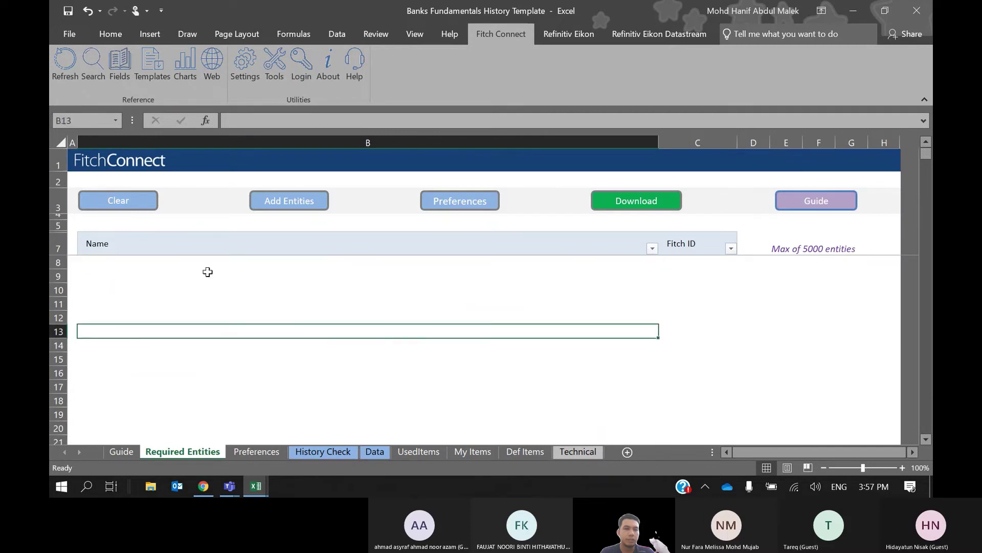
pyautogui.click(149, 209)
pyautogui.moveTo(180, 241); pyautogui.dragTo(152, 210)
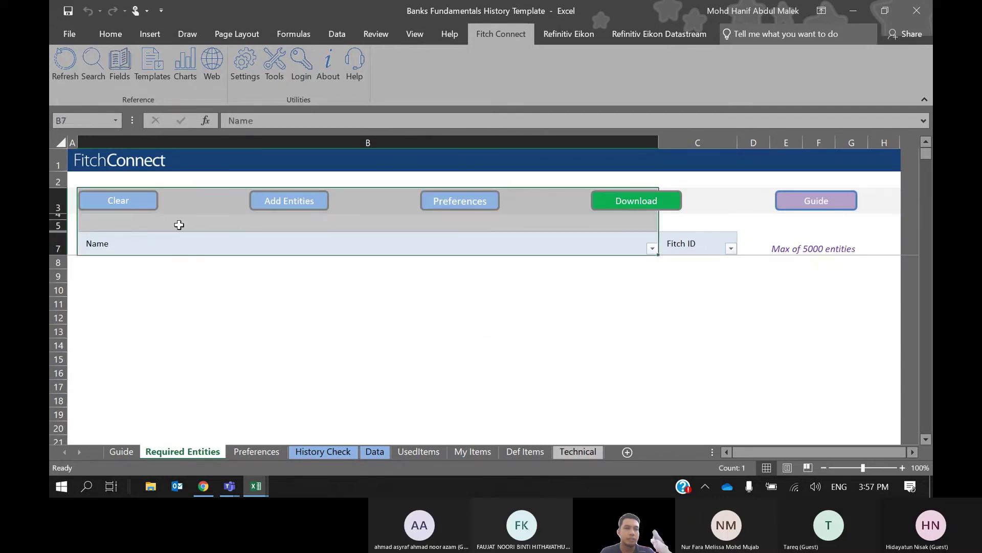
pyautogui.click(183, 290)
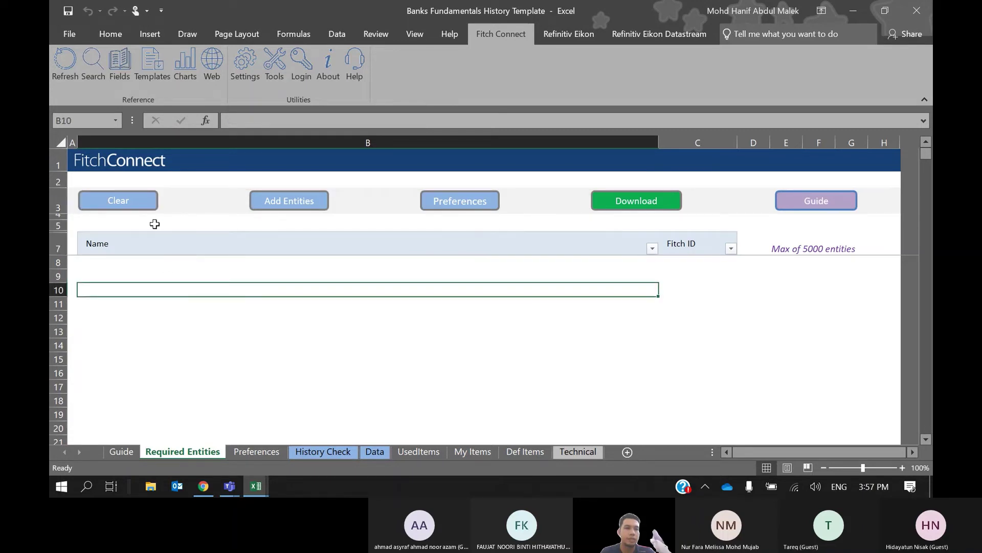
pyautogui.click(209, 274)
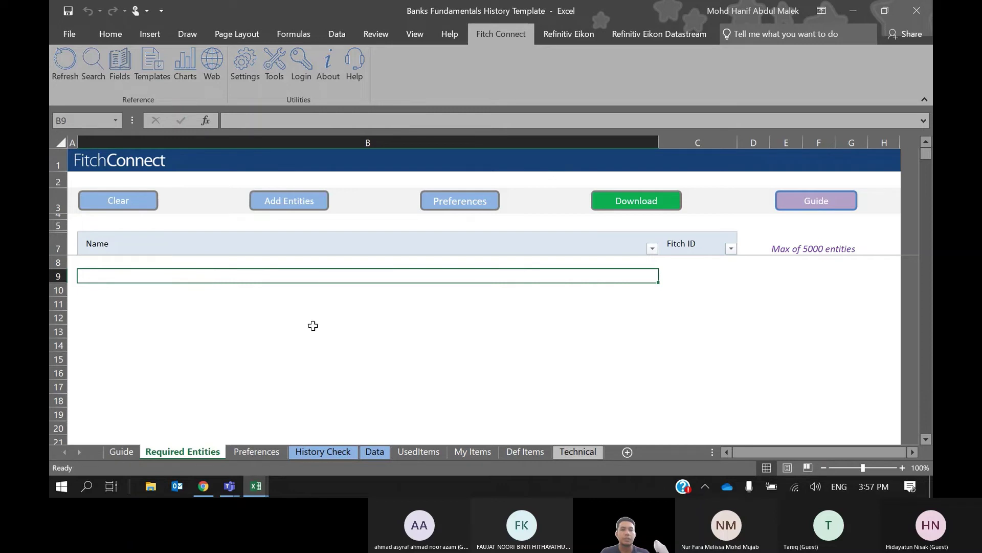
pyautogui.click(376, 361)
# Start adding entities at the first row of the Required Entities list and bring up Entity Search, positioned to show its filters.
pyautogui.click(302, 200)
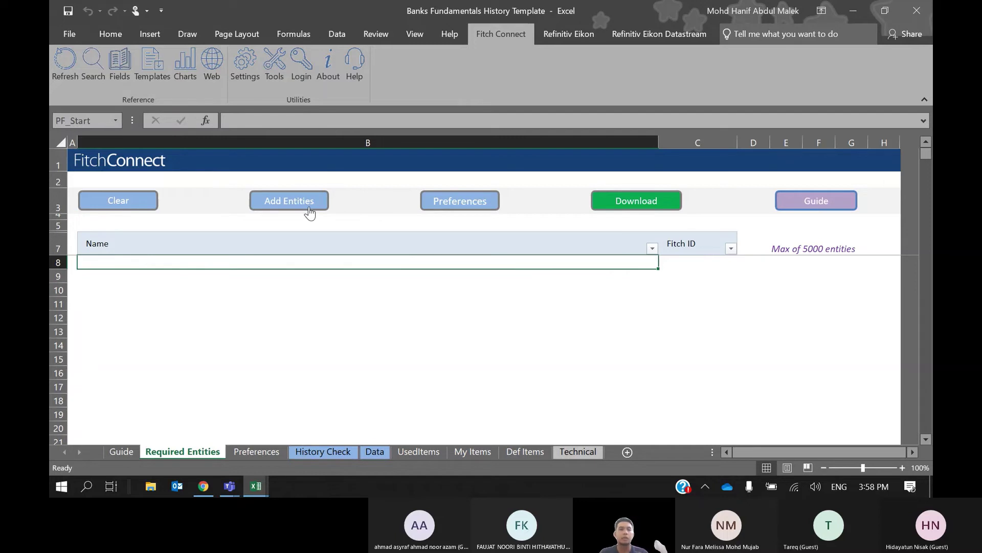
pyautogui.click(88, 75)
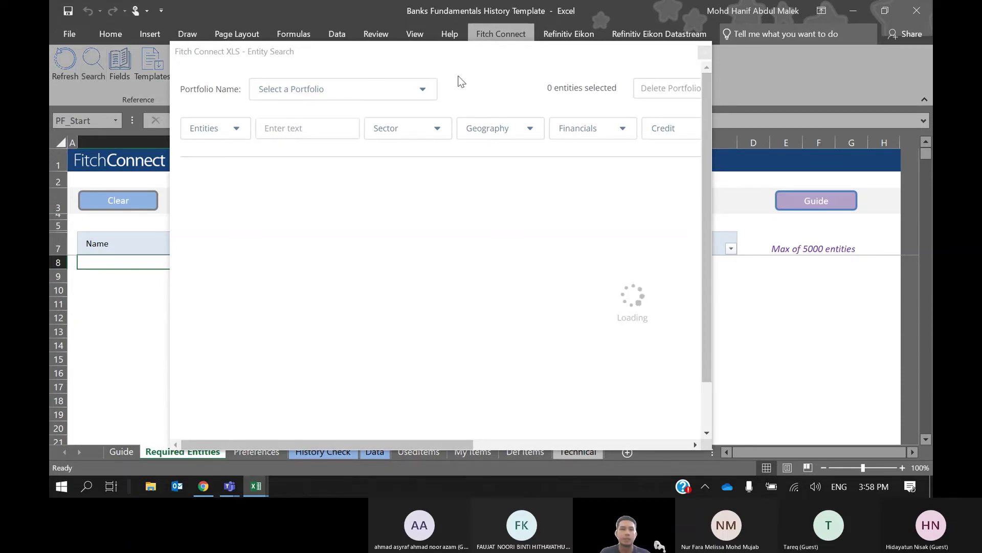
pyautogui.moveTo(262, 54); pyautogui.dragTo(265, 69)
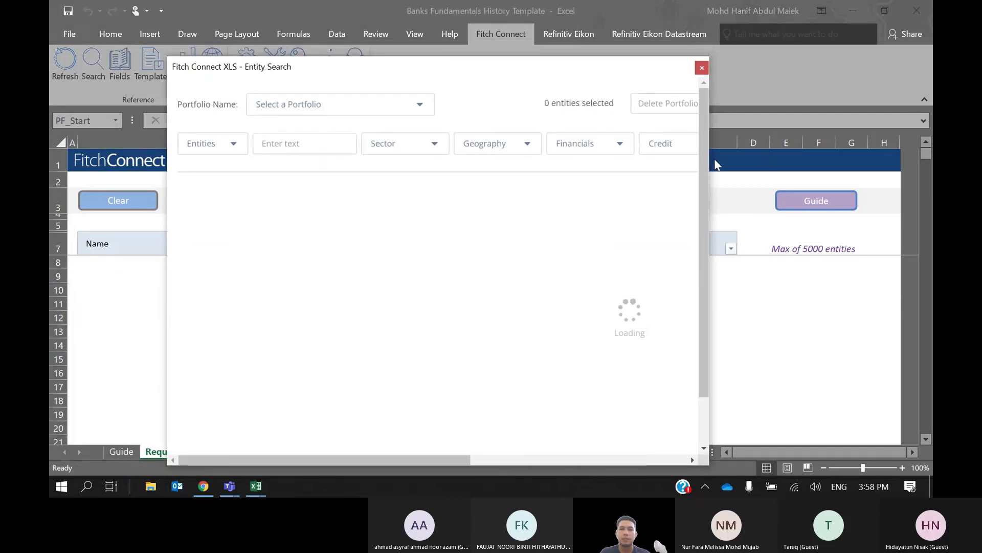
pyautogui.moveTo(702, 161); pyautogui.dragTo(713, 265)
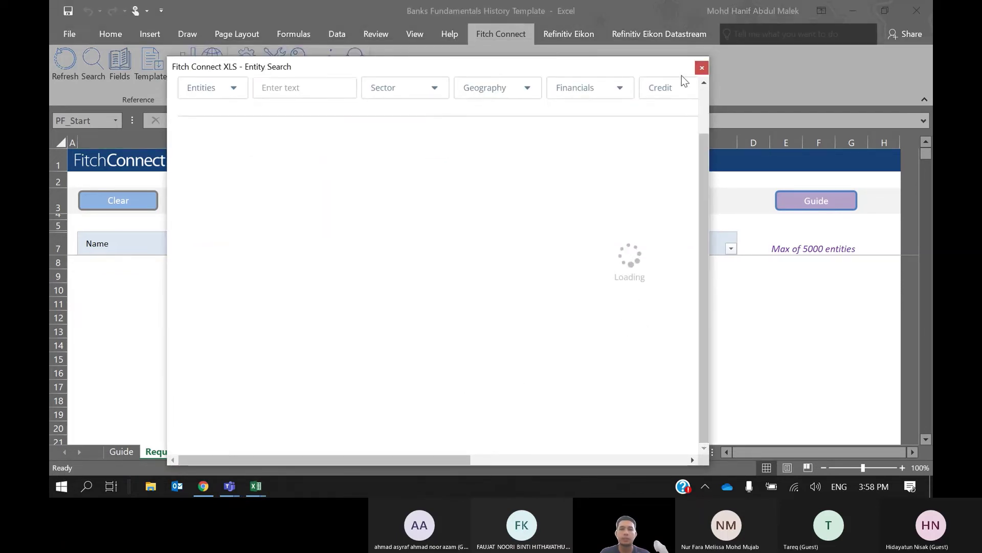
pyautogui.click(705, 107)
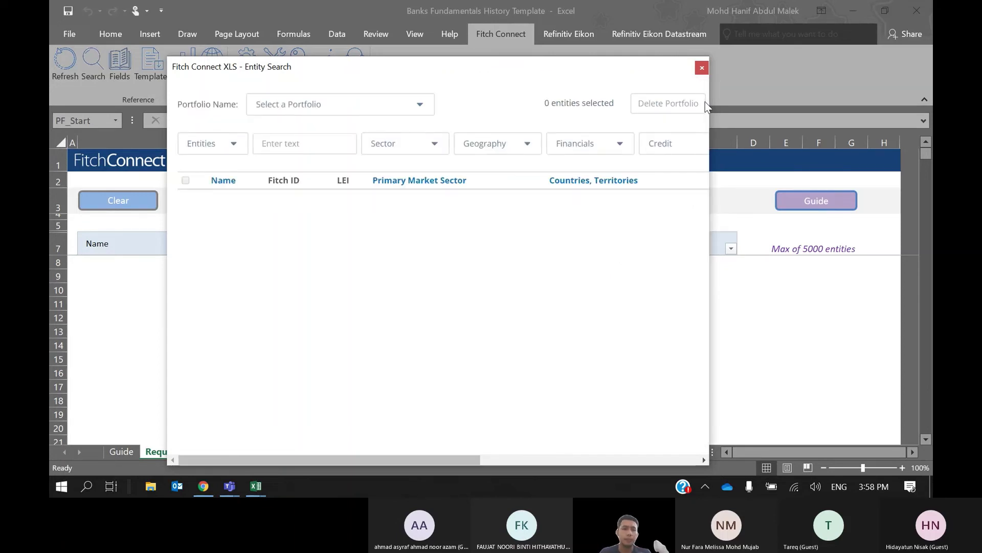
# Filter the entity search by the bank sectors Islamic Banks and Universal Commercial Banks.
pyautogui.click(442, 148)
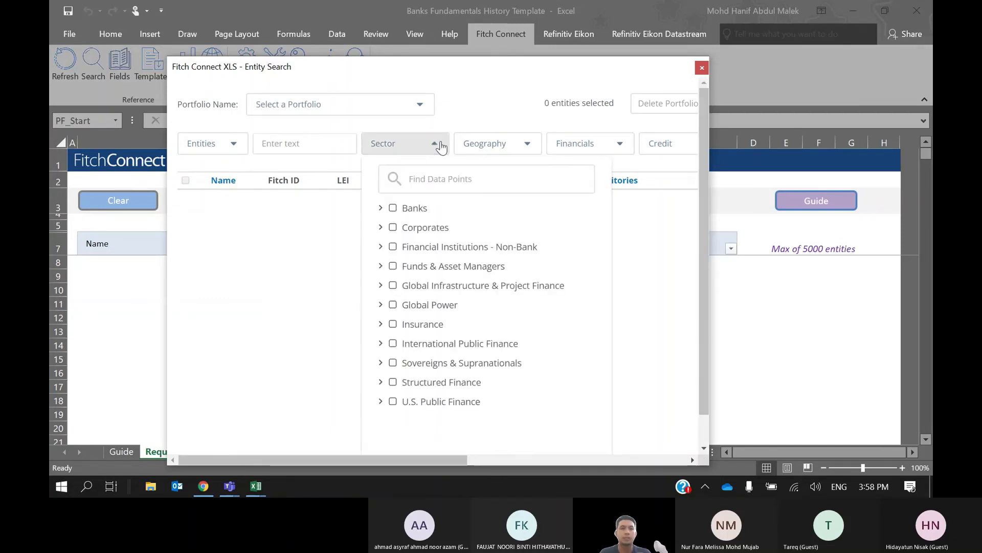
pyautogui.click(381, 209)
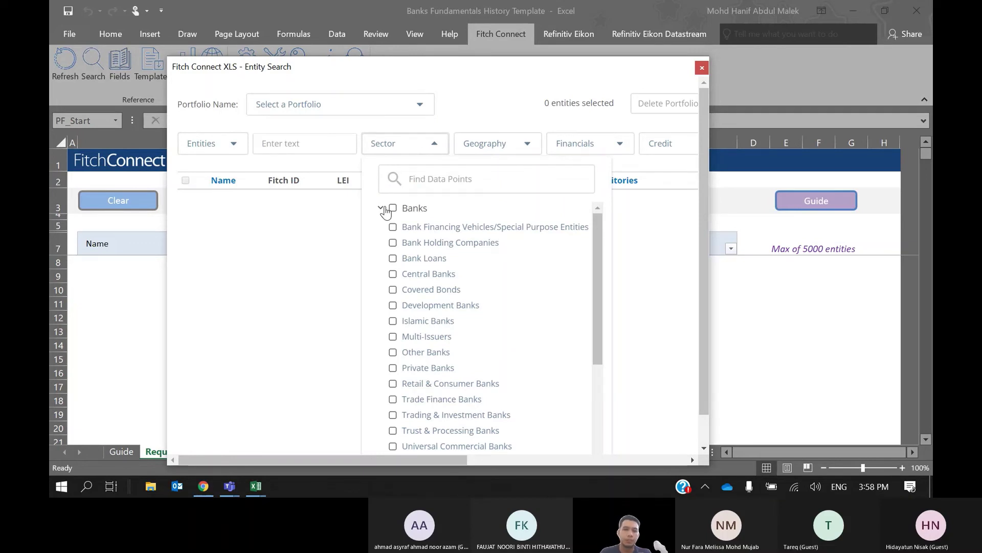
pyautogui.click(393, 322)
pyautogui.scroll(-5, 553, 307)
pyautogui.click(394, 299)
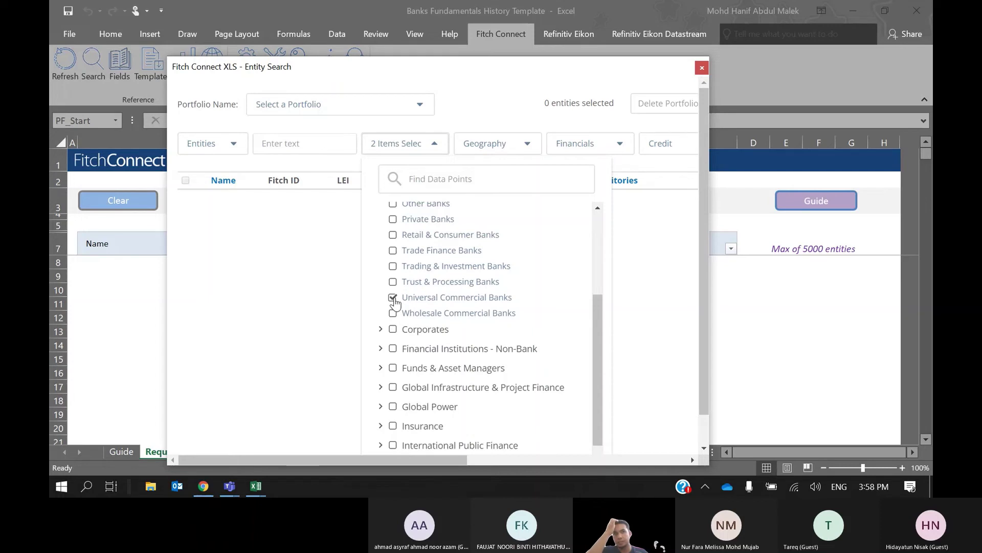
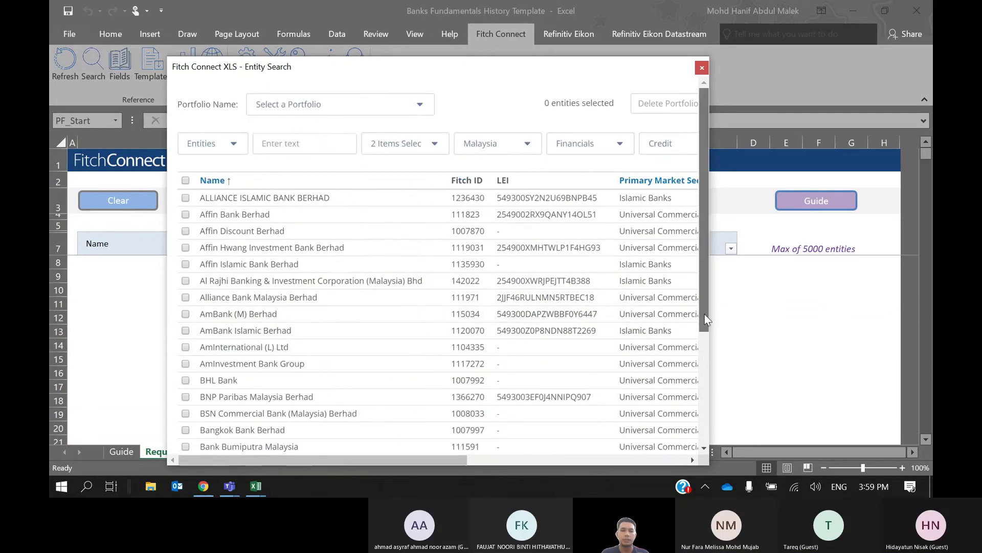
# Look through the first page of search results for Malaysian Islamic and universal commercial banks.
pyautogui.moveTo(705, 314); pyautogui.dragTo(693, 453)
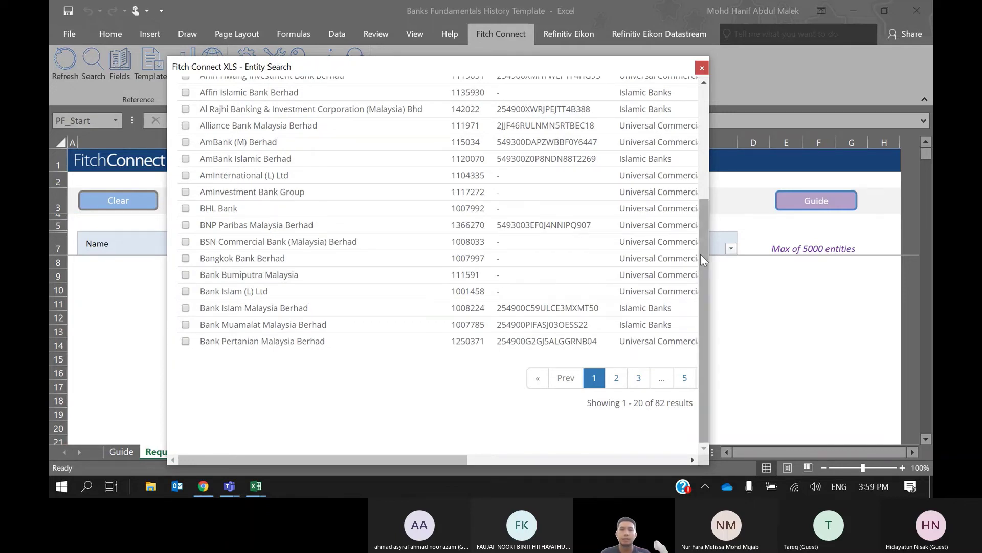
pyautogui.moveTo(701, 245); pyautogui.dragTo(699, 146)
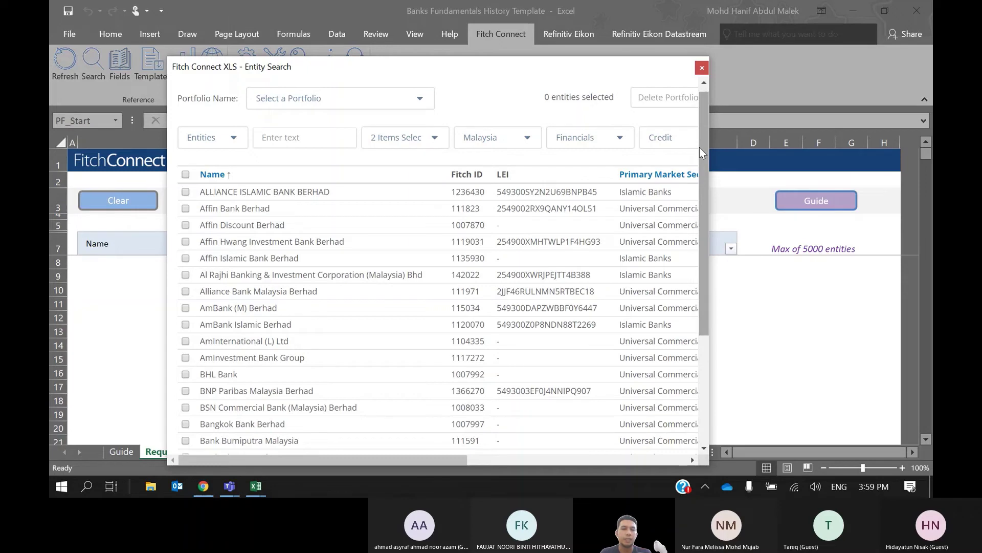
pyautogui.scroll(-1, 699, 146)
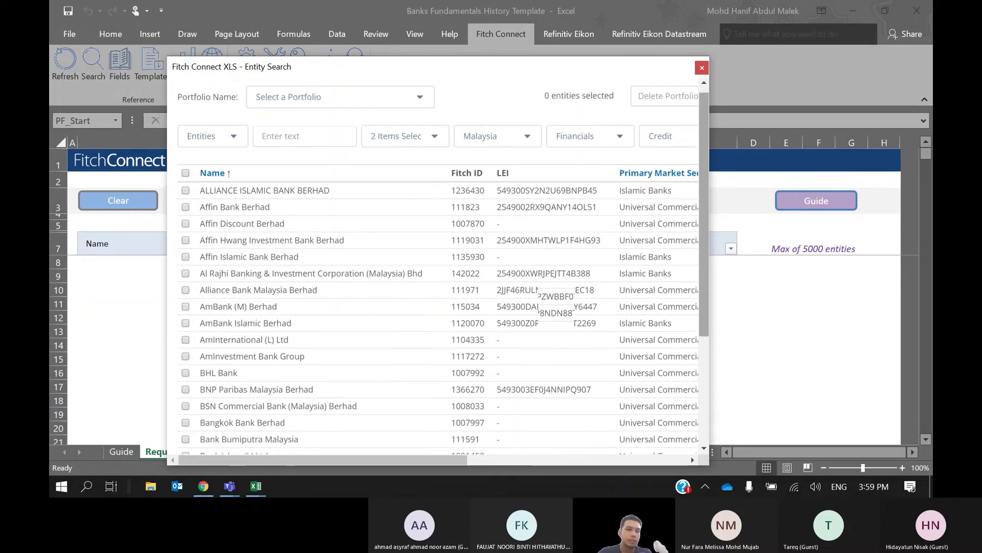
pyautogui.scroll(-2, 699, 146)
pyautogui.scroll(3, 438, 256)
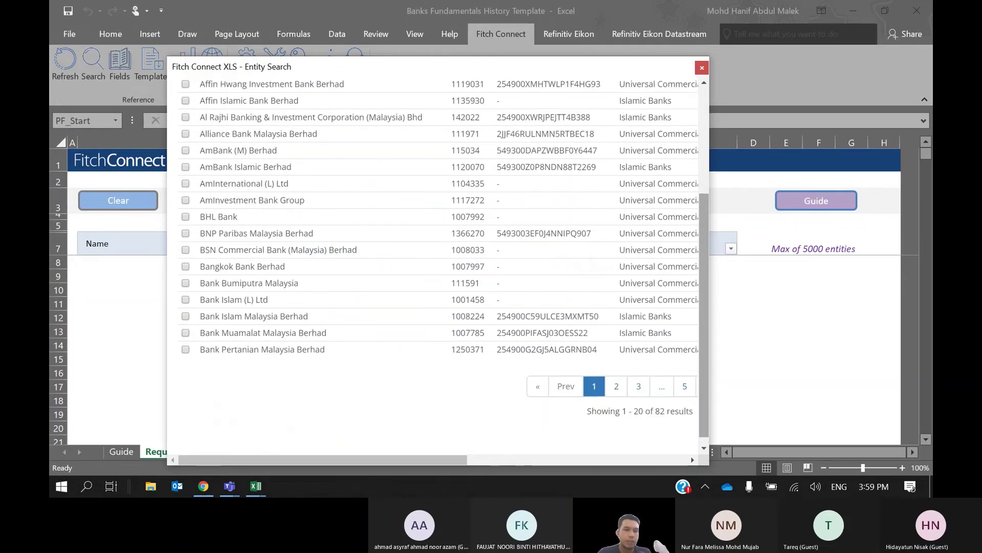
pyautogui.scroll(-2, 438, 256)
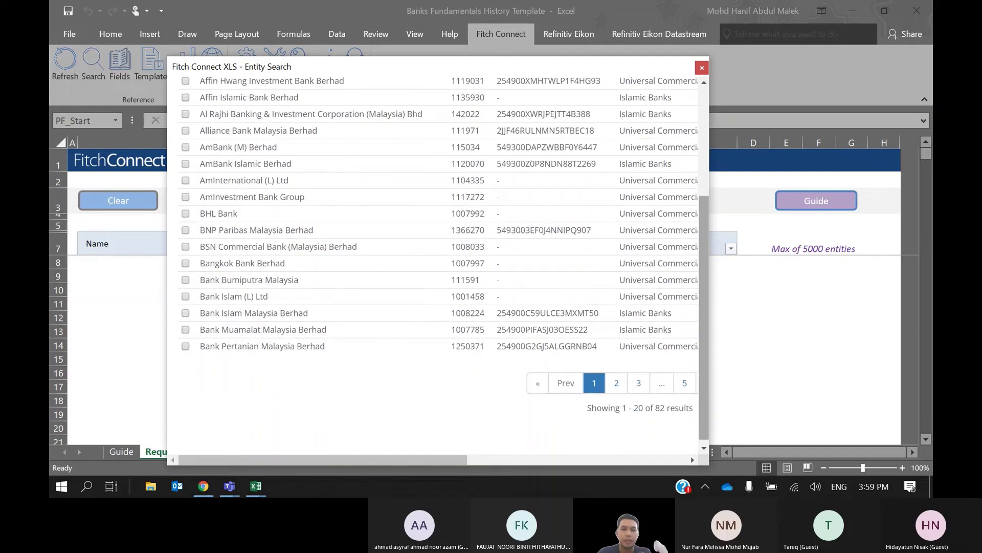
# Review the second page of the Malaysian bank results and continue to page 3.
pyautogui.click(616, 383)
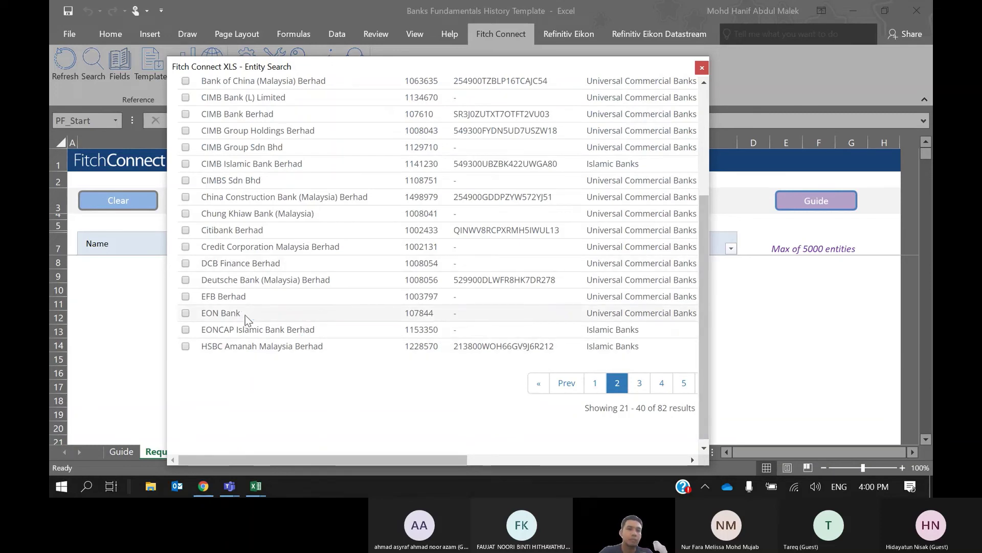
pyautogui.scroll(2, 244, 314)
pyautogui.scroll(1, 440, 266)
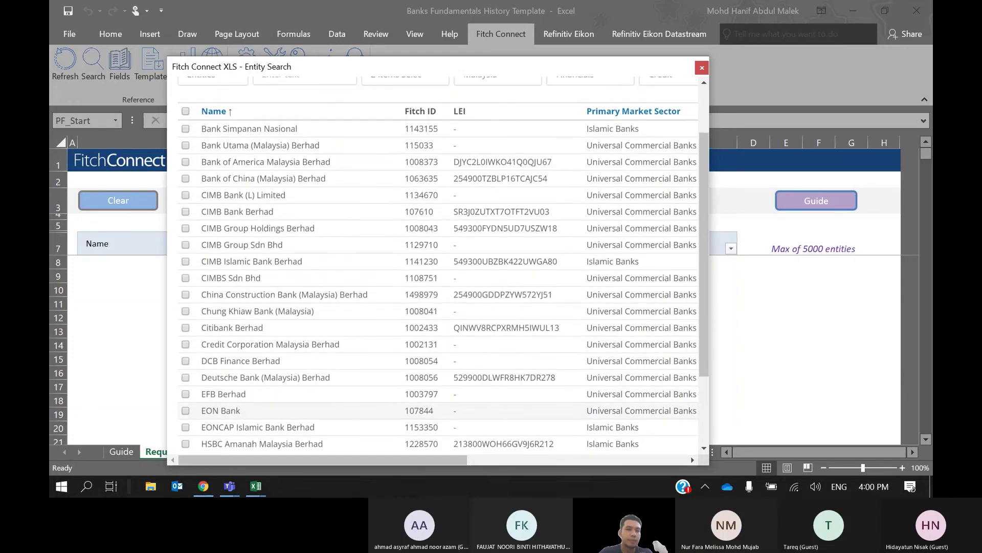
pyautogui.scroll(-2, 440, 266)
pyautogui.scroll(3, 438, 266)
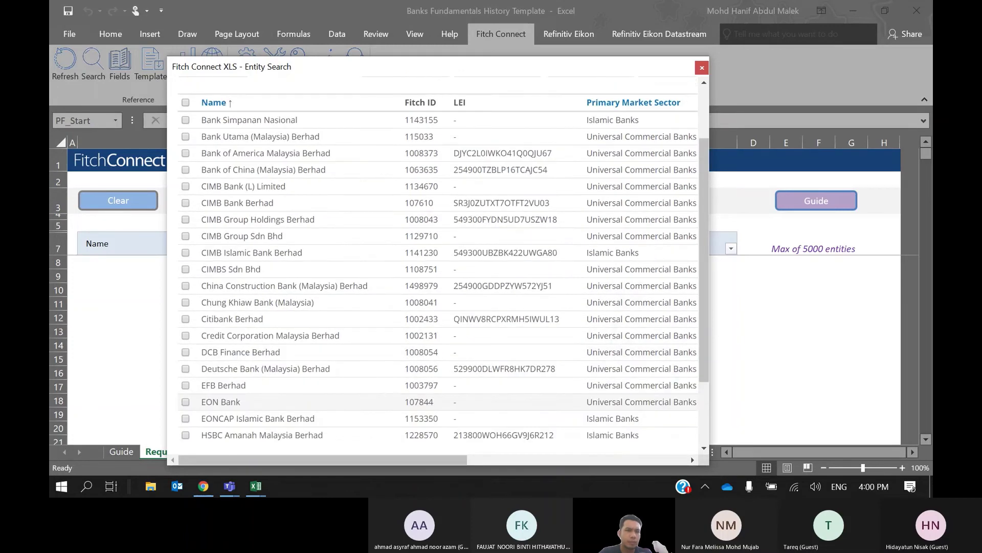
pyautogui.scroll(-4, 438, 267)
pyautogui.click(640, 378)
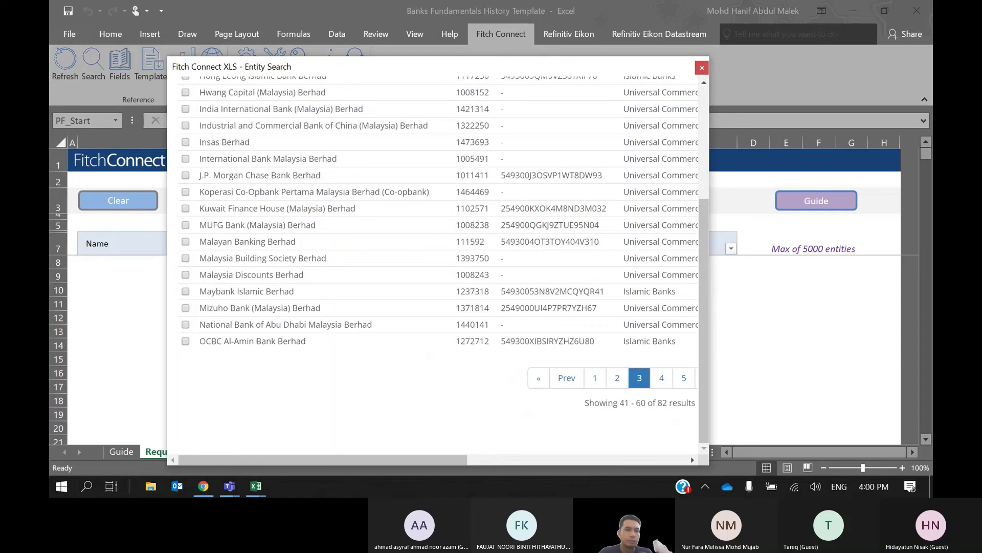
# Select all the Malaysian banks in the search results, add them to the template, and close Entity Search.
pyautogui.scroll(4, 440, 259)
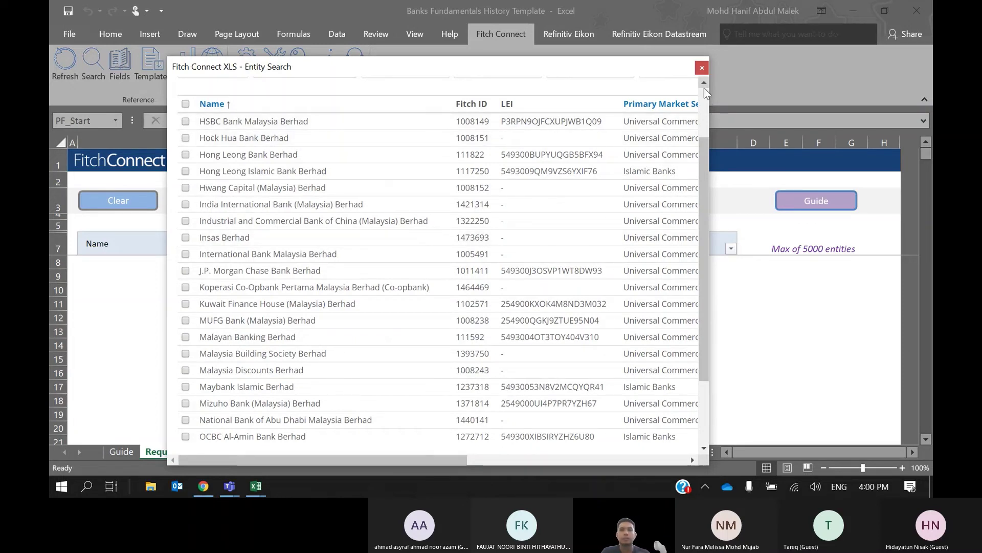
pyautogui.scroll(3, 704, 88)
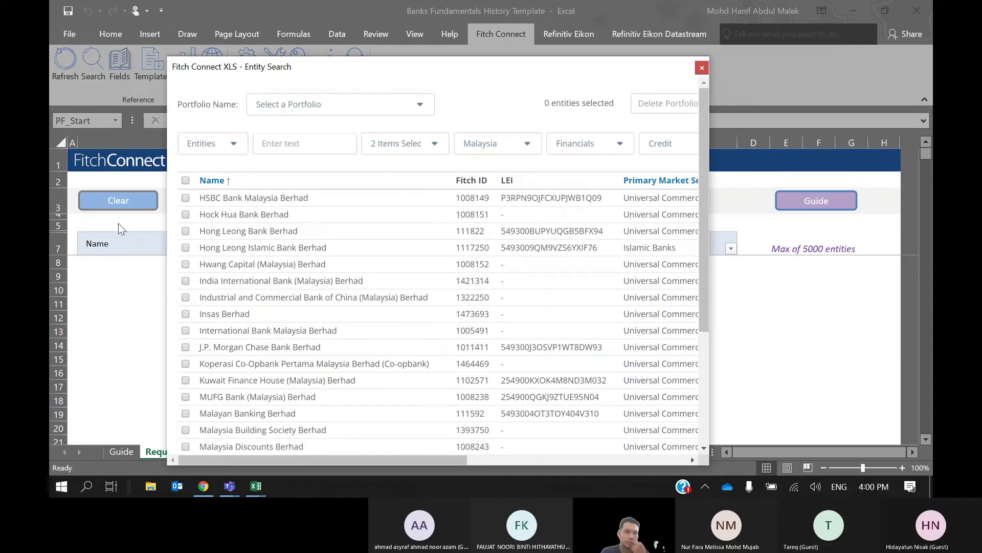
pyautogui.click(185, 181)
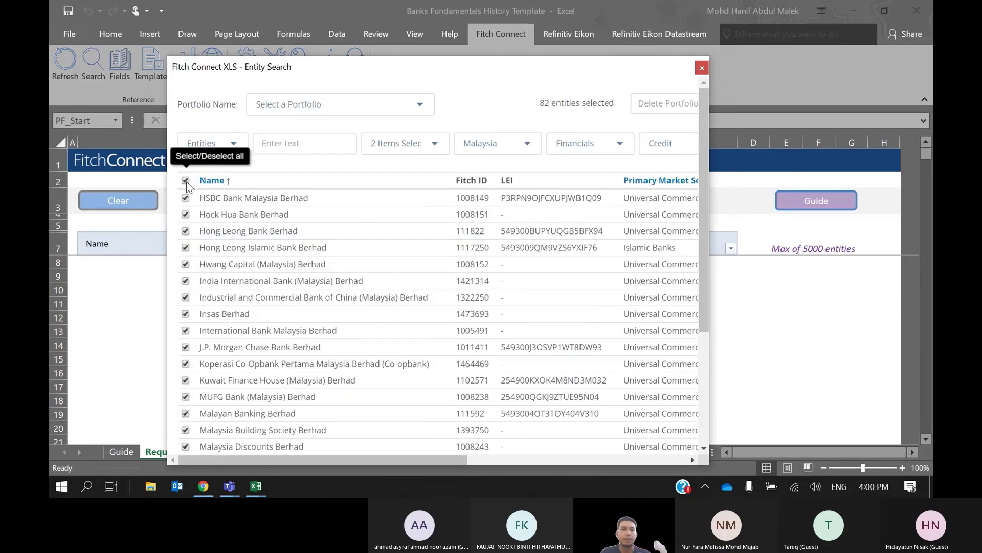
pyautogui.scroll(-5, 703, 392)
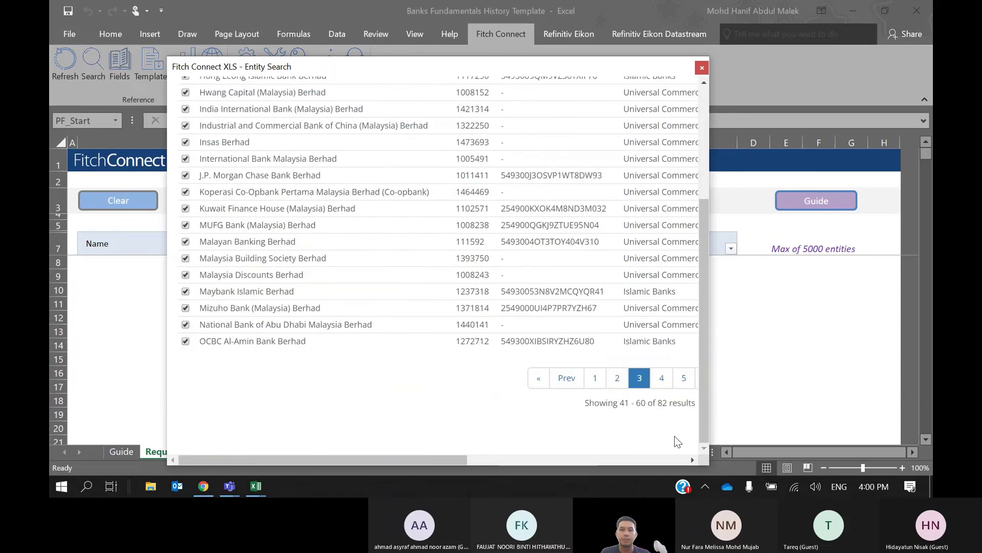
pyautogui.moveTo(463, 461); pyautogui.dragTo(649, 458)
pyautogui.click(605, 426)
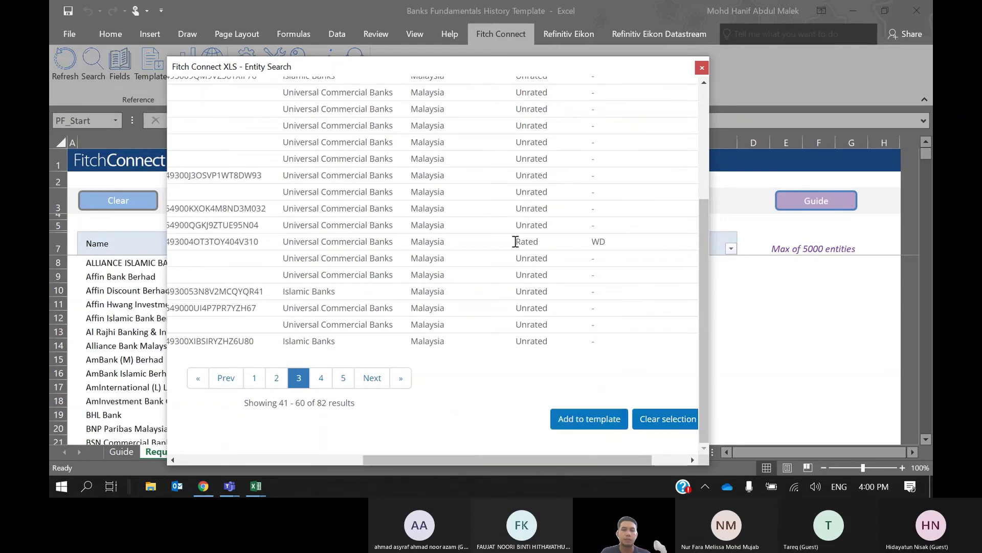
pyautogui.moveTo(454, 71); pyautogui.dragTo(680, 90)
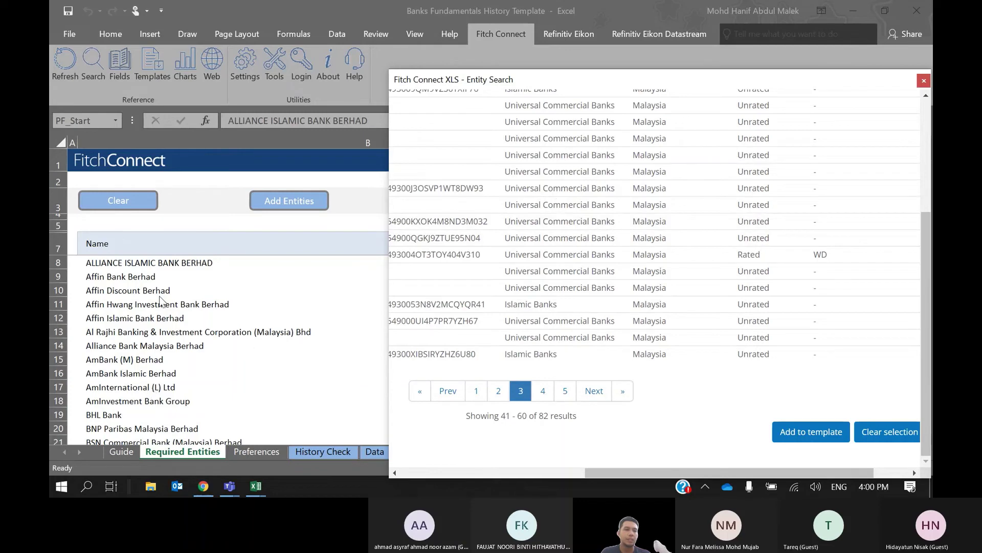
pyautogui.moveTo(519, 86); pyautogui.dragTo(281, 91)
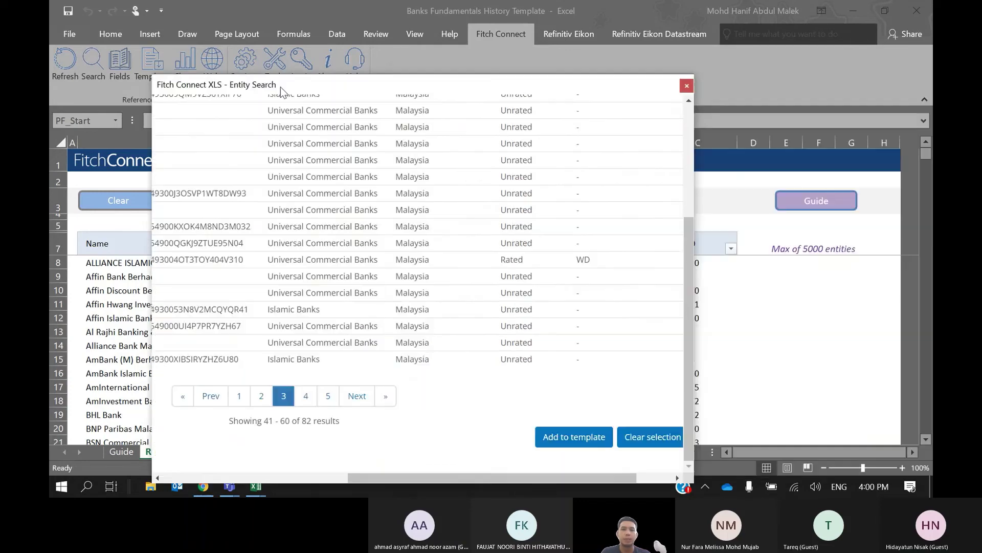
pyautogui.click(687, 86)
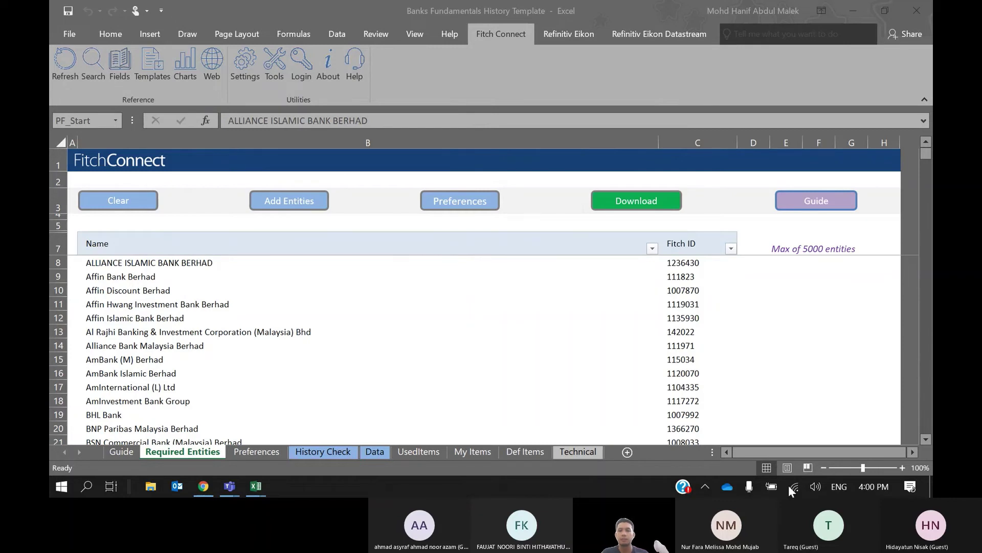
# Go to the Preferences sheet, check the Preferred Consolidation setting, and set Period Start to 2000.
pyautogui.click(250, 452)
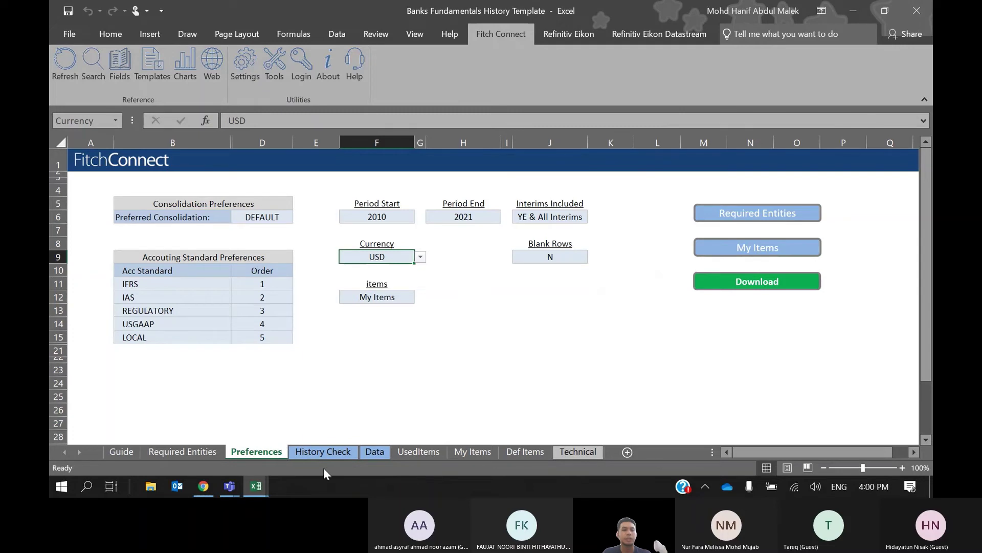
pyautogui.click(280, 428)
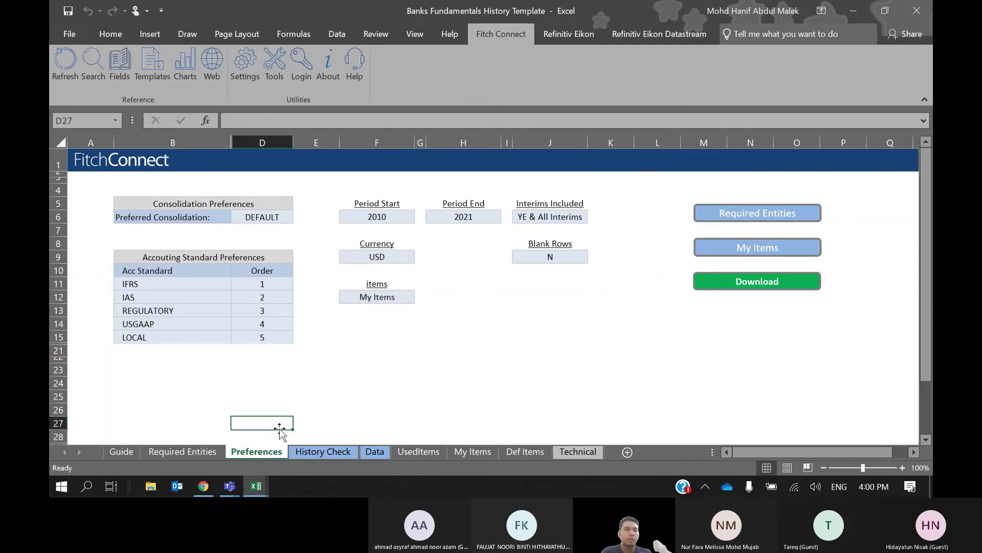
pyautogui.click(273, 217)
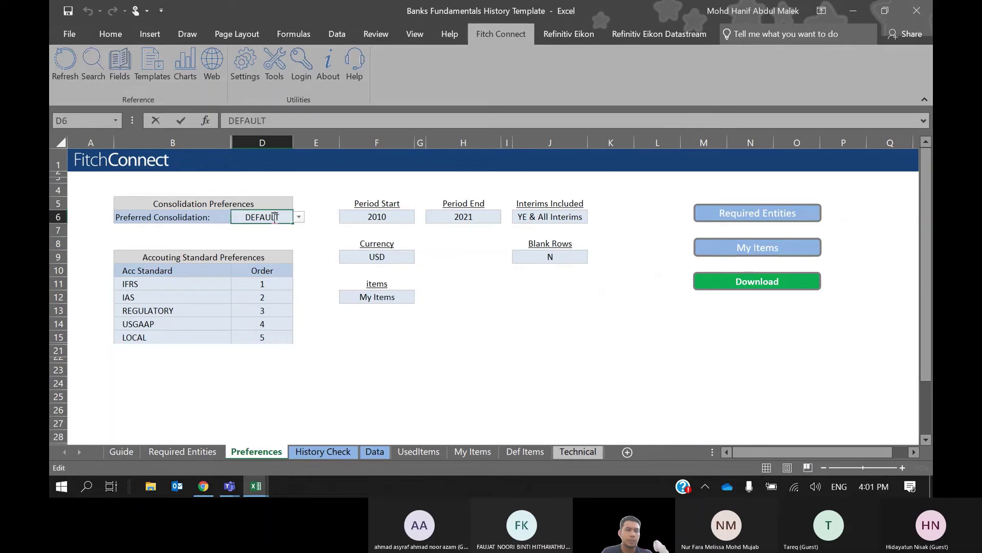
pyautogui.click(310, 197)
pyautogui.click(406, 222)
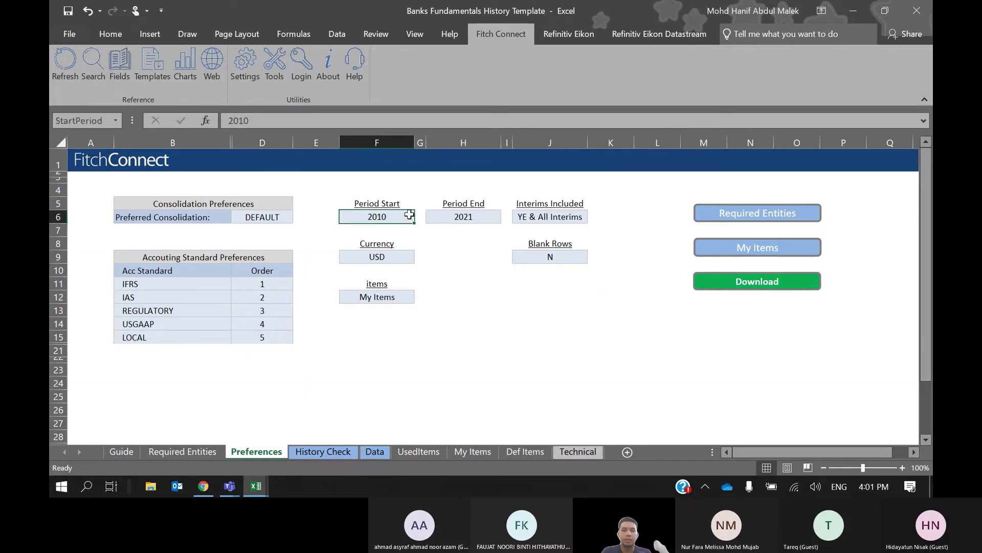
pyautogui.write('2000')
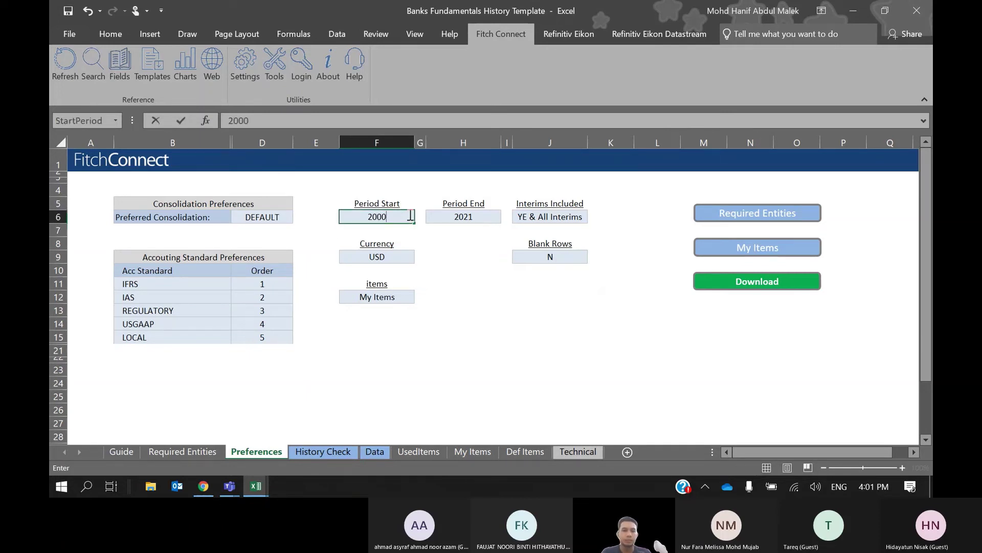
pyautogui.click(457, 254)
# Set the Period End preference to 2012.
pyautogui.click(470, 217)
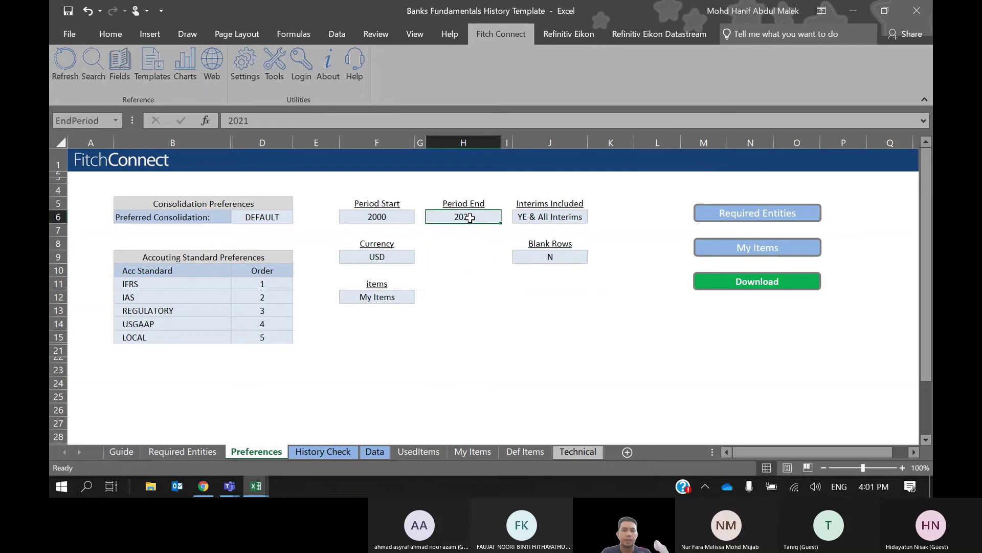
pyautogui.write('2012')
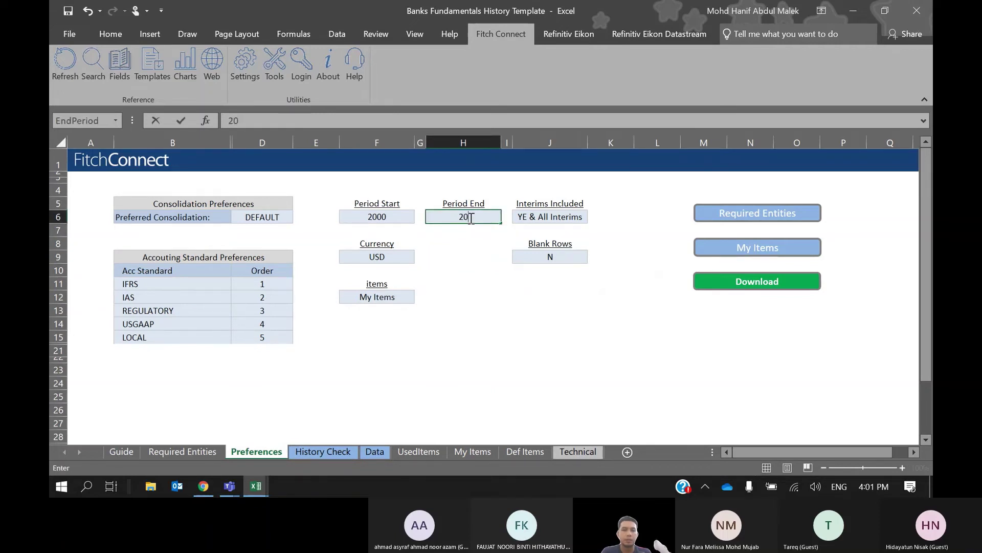
pyautogui.click(480, 326)
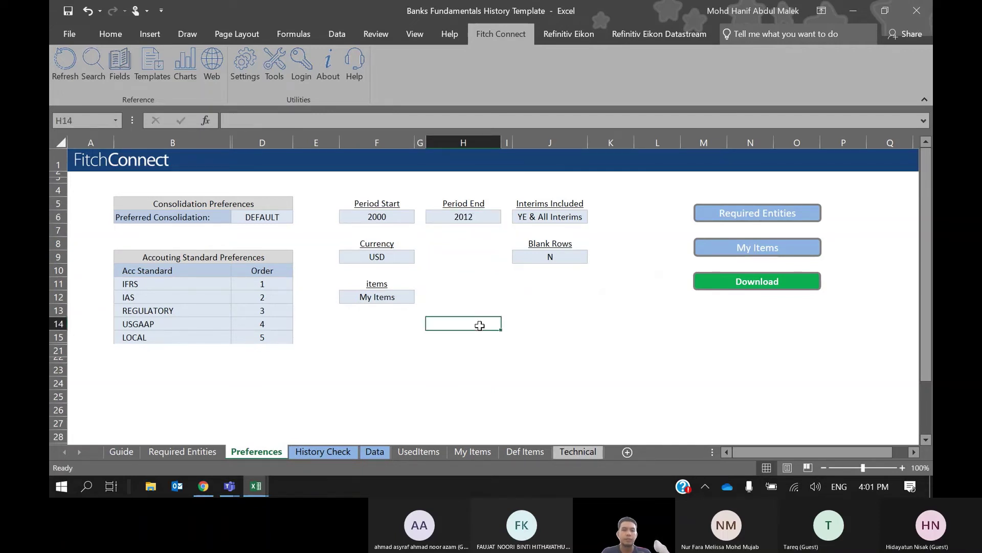
pyautogui.click(488, 220)
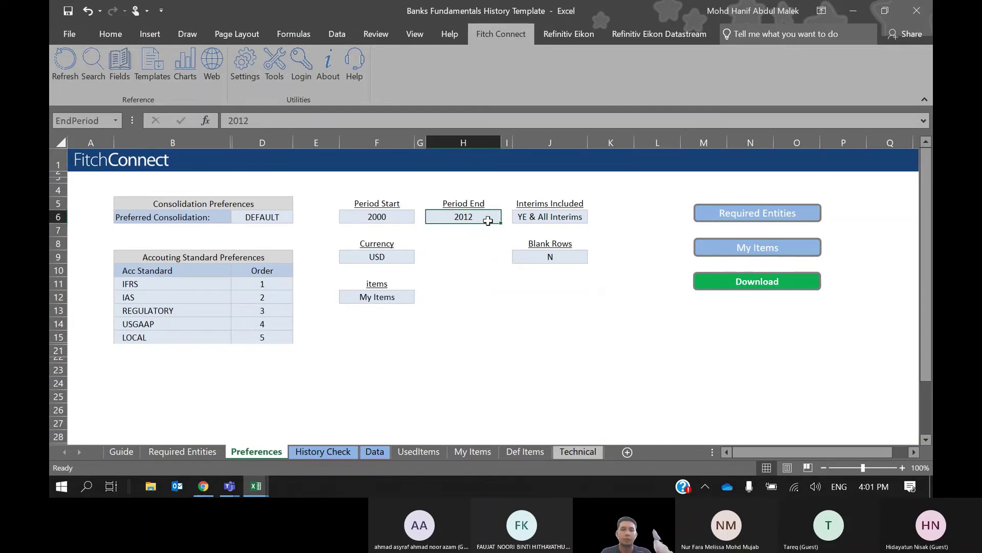
pyautogui.click(486, 268)
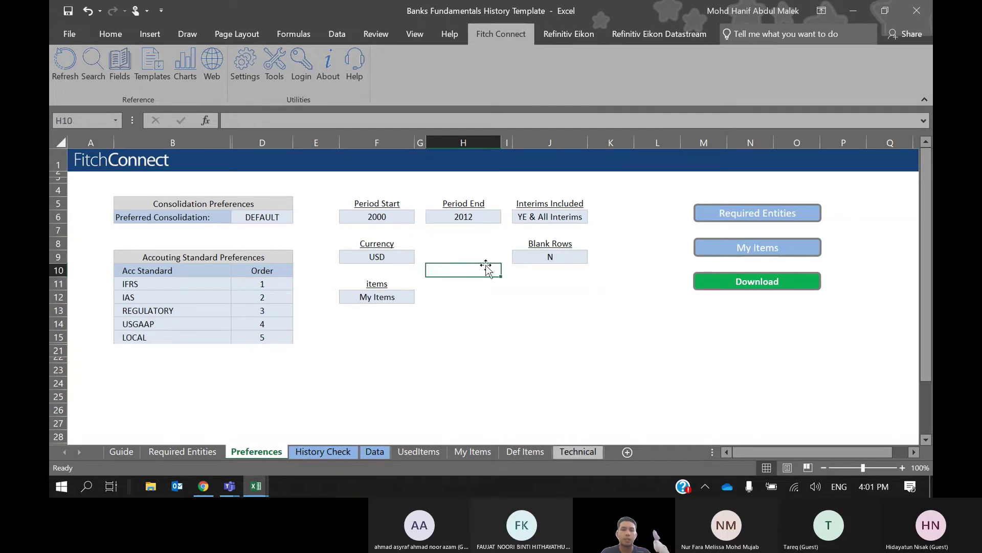
pyautogui.click(483, 221)
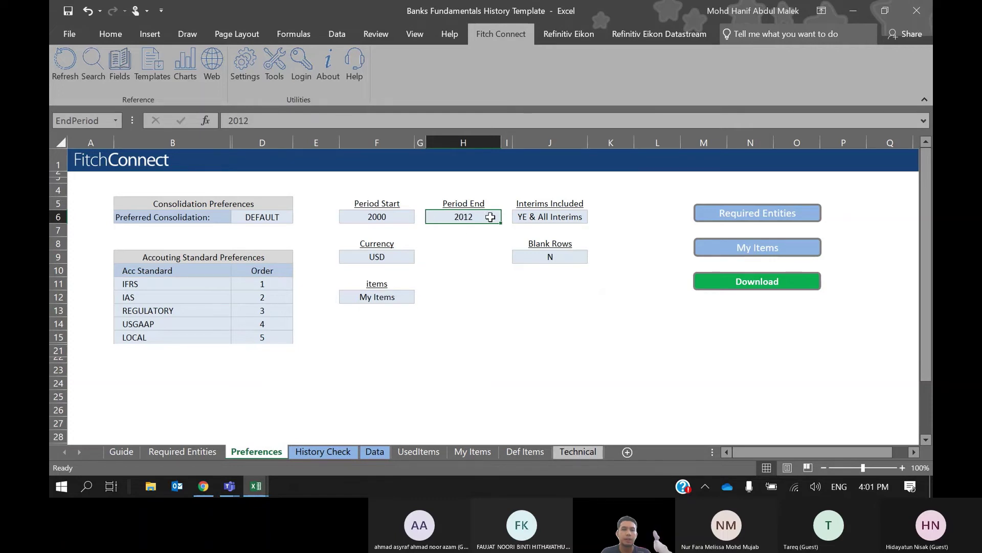
pyautogui.click(481, 245)
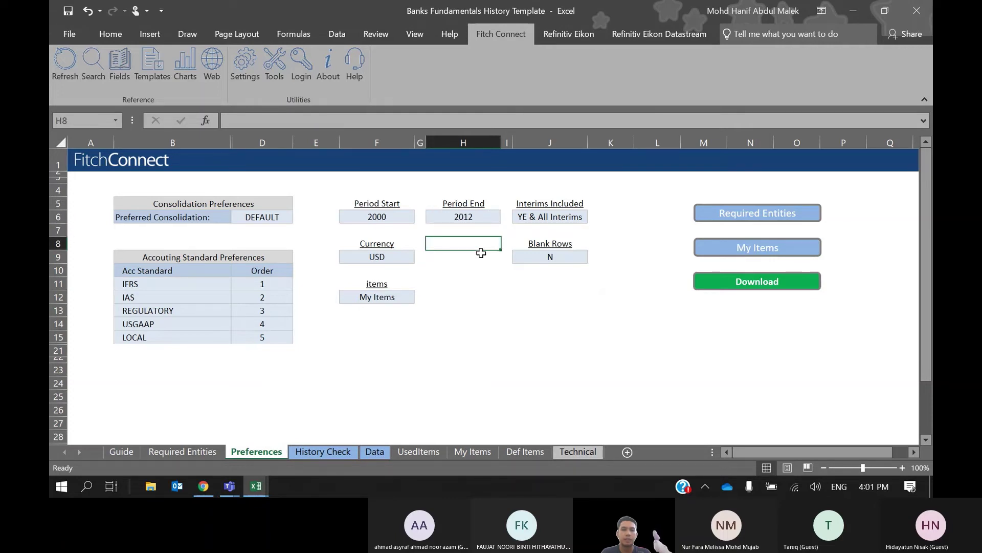
# Set the Interims Included preference to Year End Only.
pyautogui.click(557, 213)
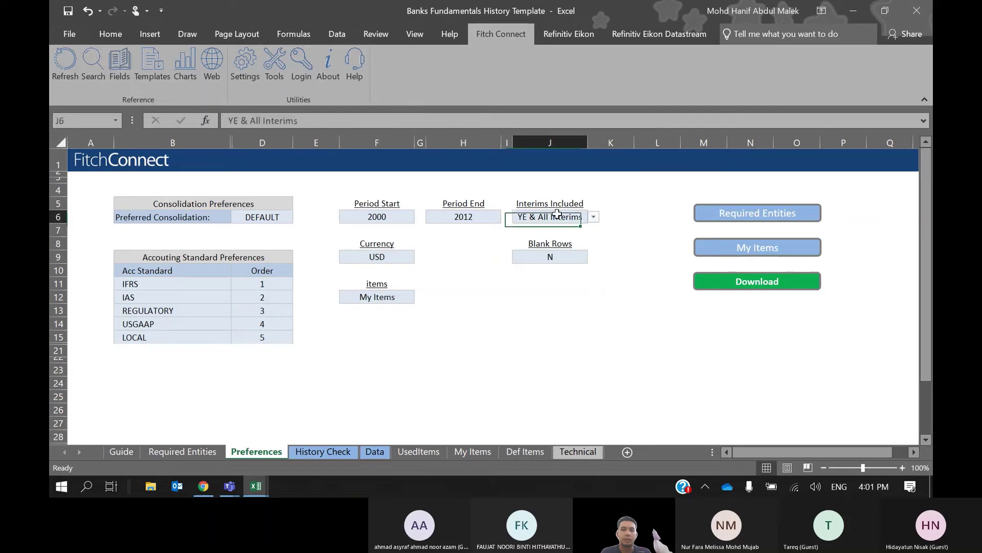
pyautogui.click(595, 218)
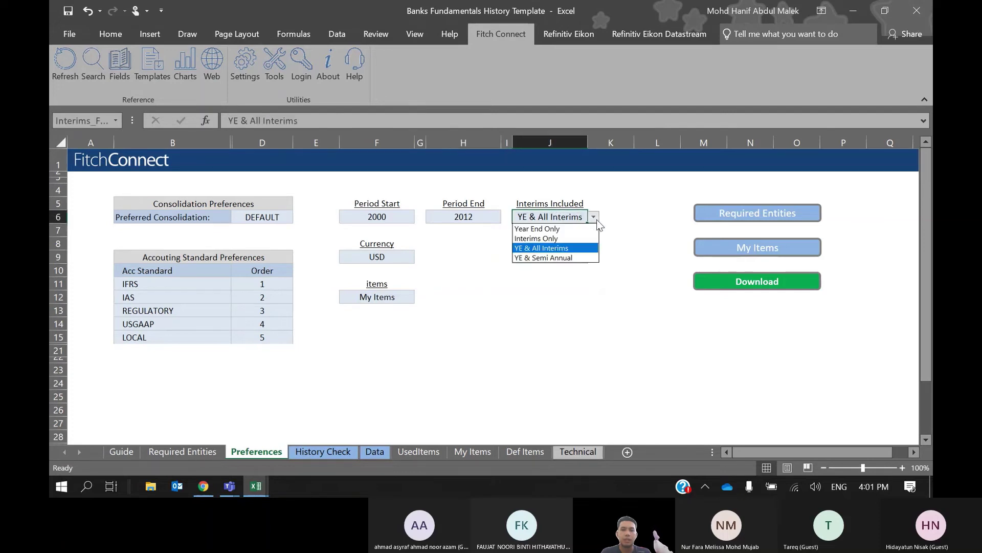
pyautogui.click(562, 231)
pyautogui.click(484, 241)
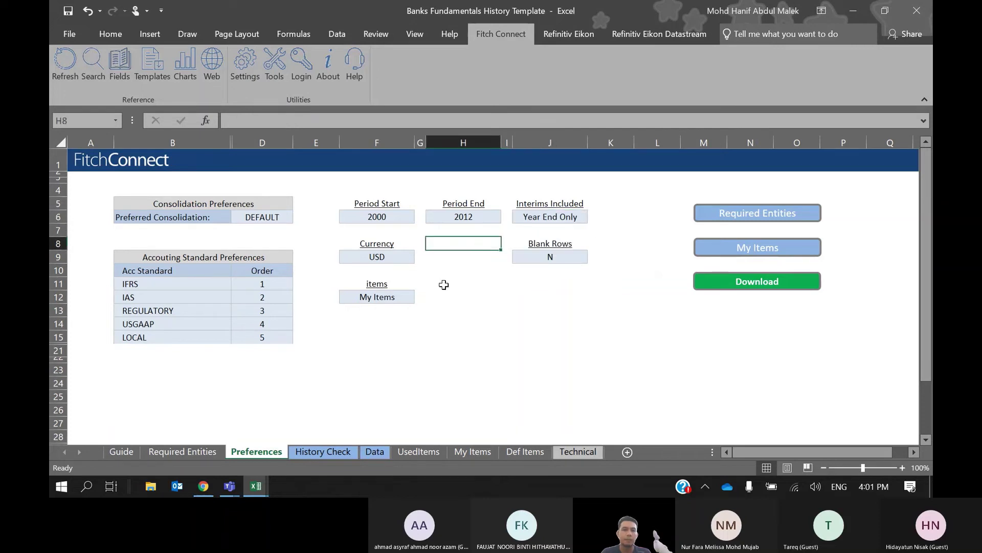
# Check the Currency and items settings in the preferences.
pyautogui.click(400, 266)
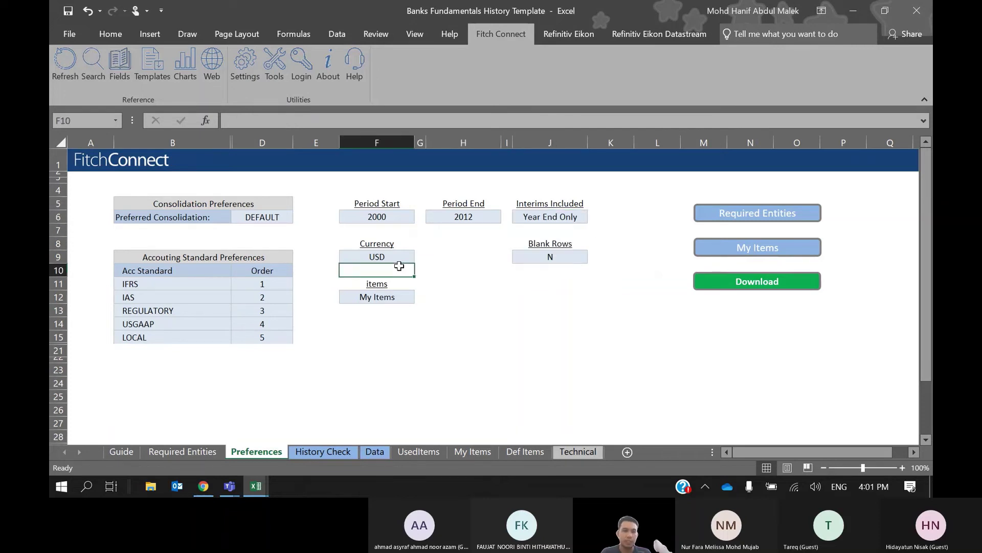
pyautogui.click(393, 257)
pyautogui.click(448, 286)
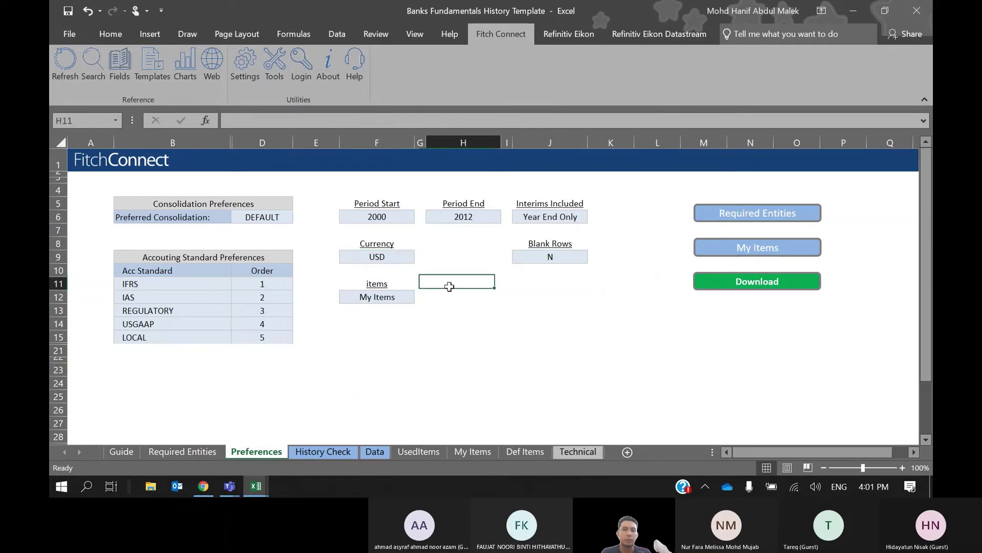
pyautogui.click(394, 297)
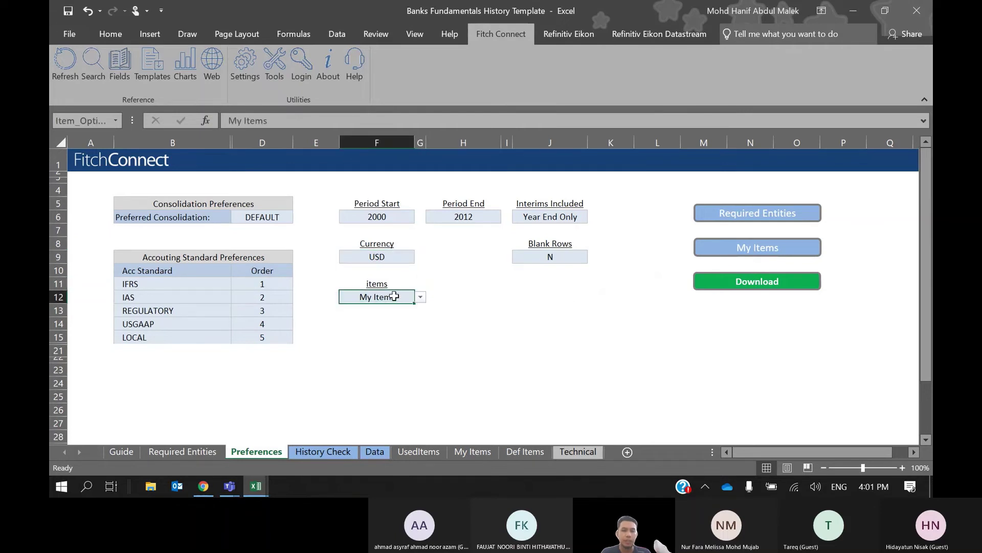
pyautogui.click(439, 296)
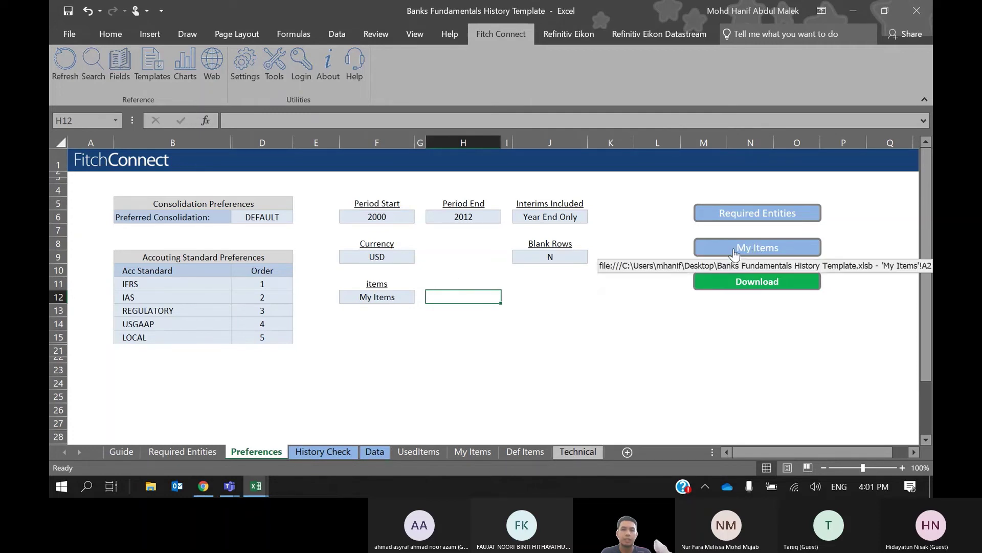
# Go to the My Items sheet and start adding items at its first empty row, cell A2.
pyautogui.click(794, 249)
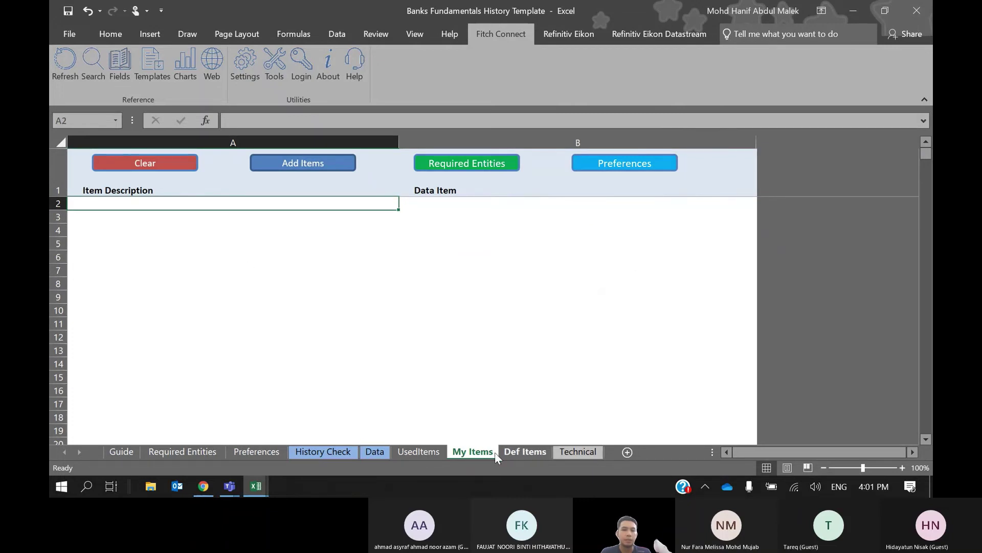
pyautogui.click(377, 309)
pyautogui.click(307, 270)
pyautogui.click(286, 241)
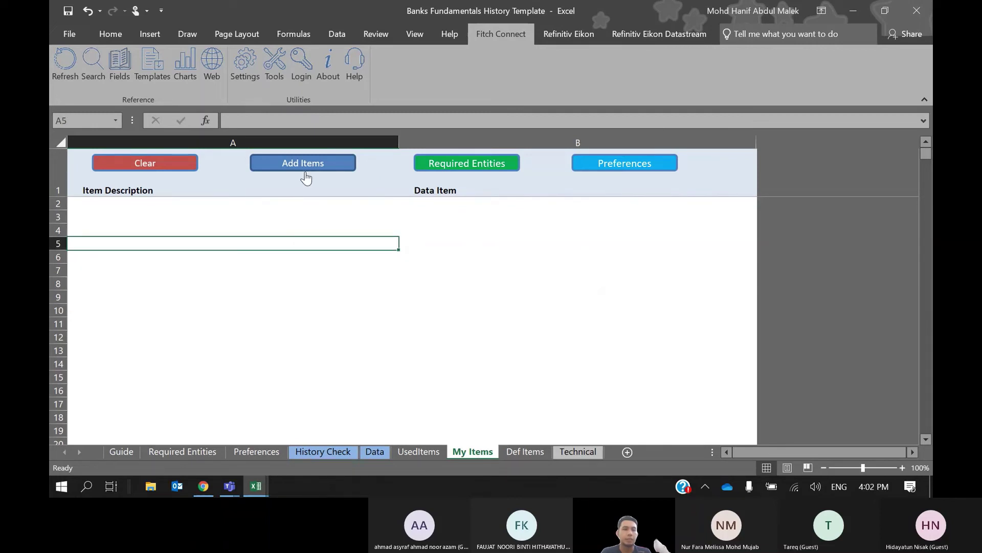
pyautogui.click(326, 232)
pyautogui.click(317, 176)
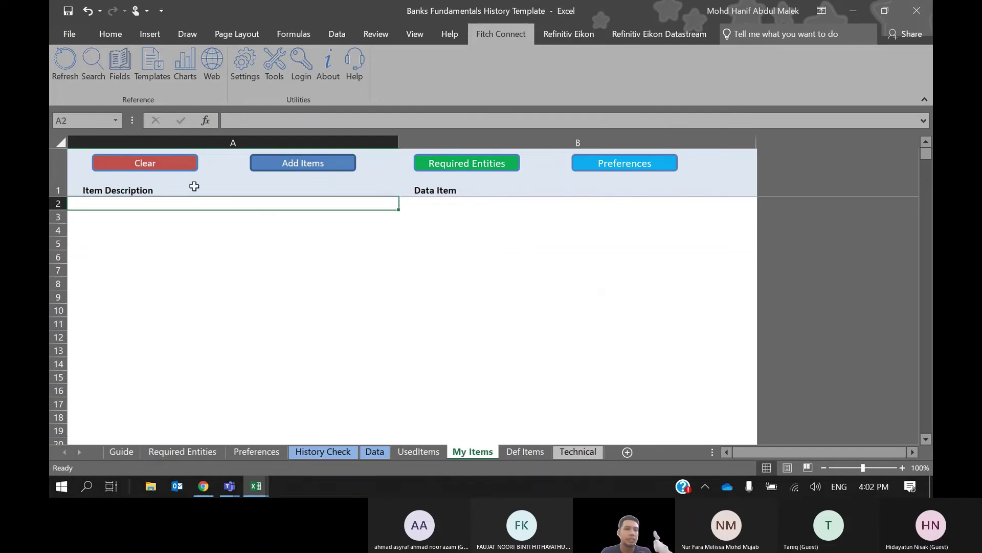
# Bring up Field Lookup, move it clear of the Item Description column, and look over its data point categories.
pyautogui.click(116, 75)
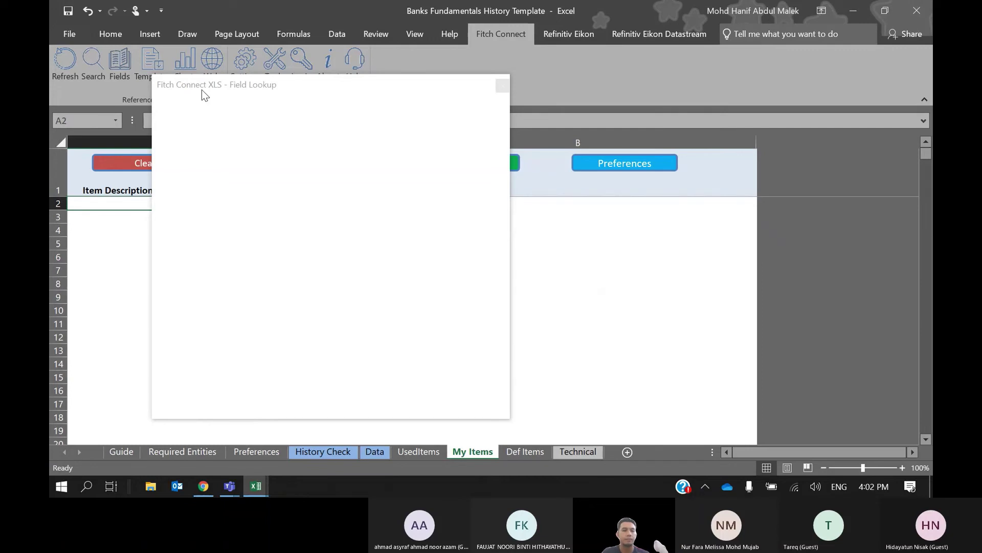
pyautogui.moveTo(201, 90); pyautogui.dragTo(265, 96)
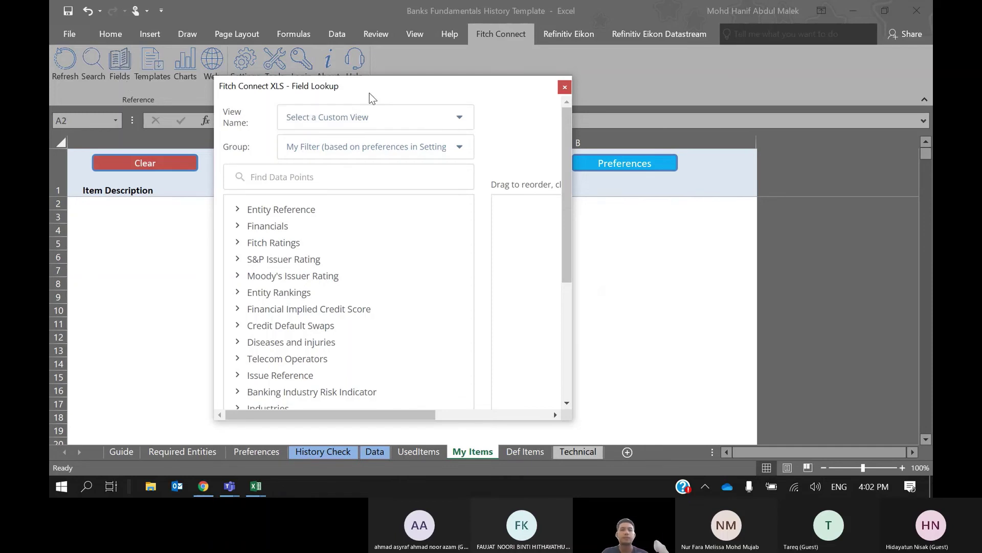
pyautogui.moveTo(372, 97); pyautogui.dragTo(376, 97)
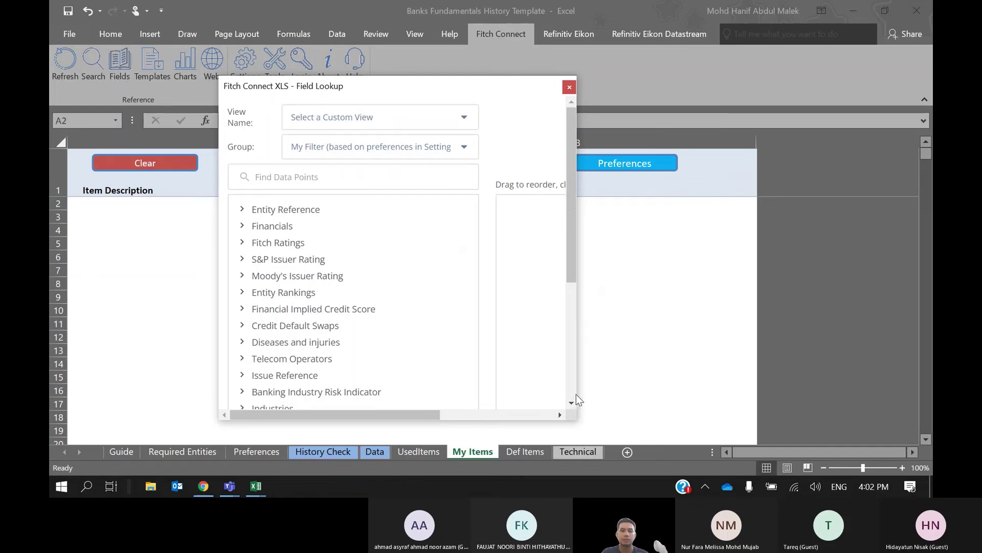
pyautogui.scroll(-5, 576, 395)
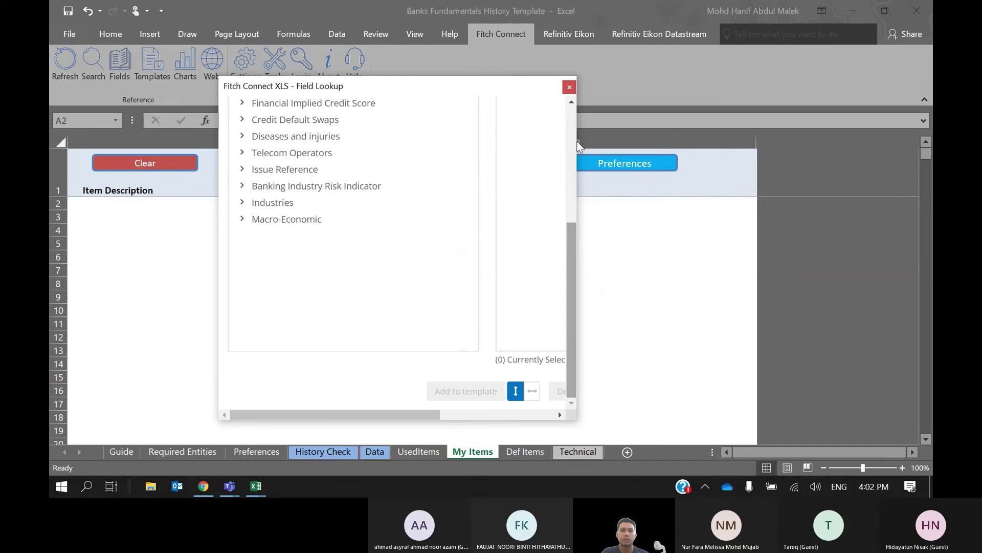
pyautogui.scroll(5, 569, 174)
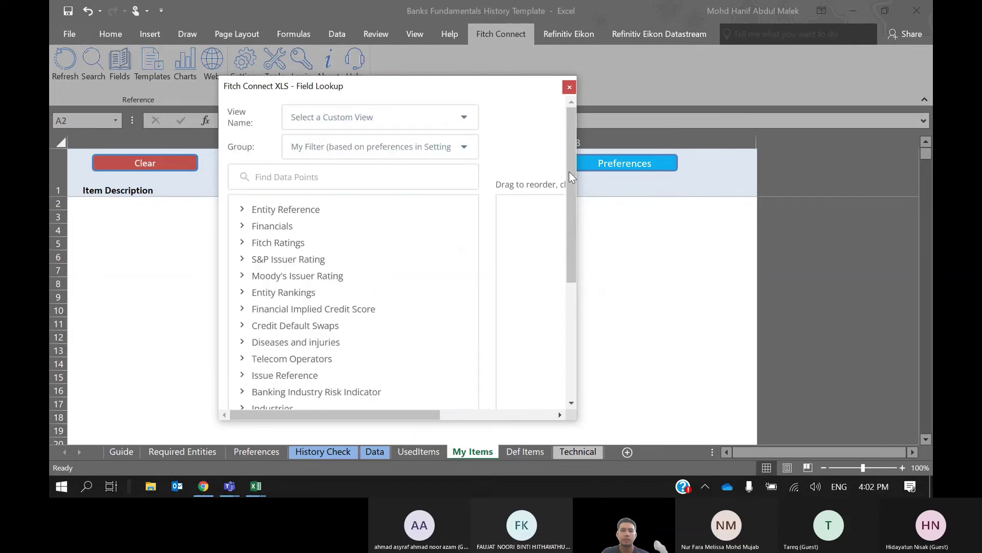
# Search the data points for "total assets" and select Total Assets - Banks under the bank balance sheet assets.
pyautogui.click(327, 179)
pyautogui.write('to')
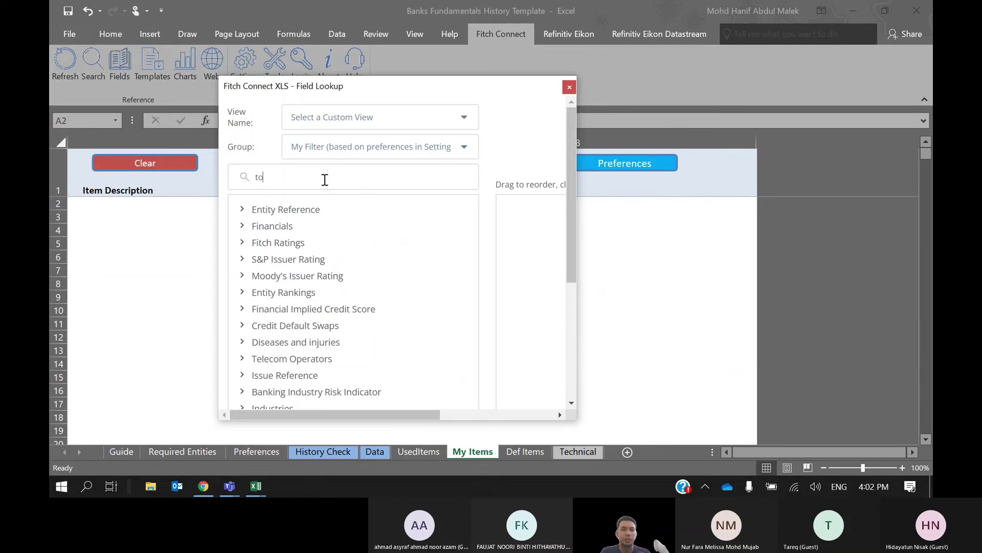
pyautogui.write('tas')
pyautogui.press('BackSpace')
pyautogui.press('BackSpace')
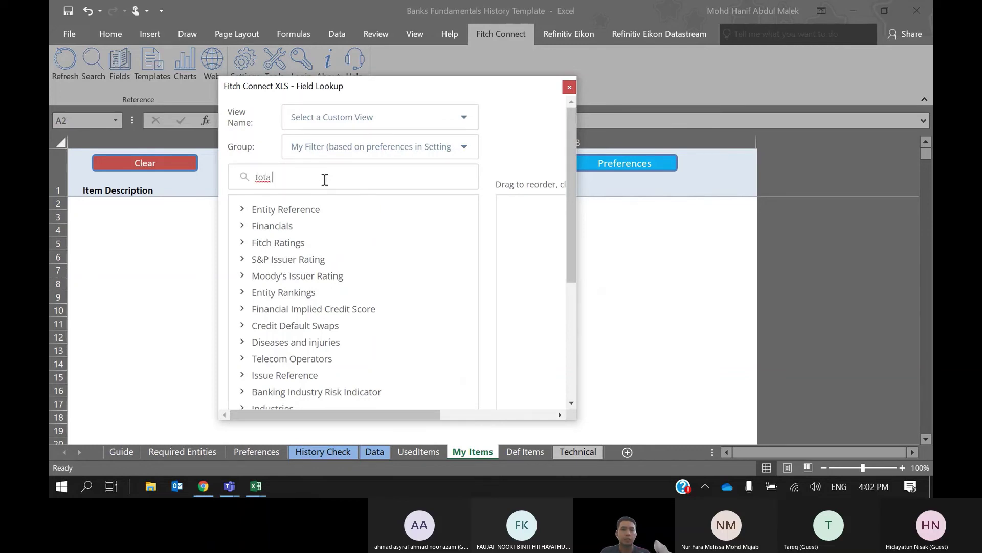
pyautogui.write('l')
pyautogui.press('BackSpace')
pyautogui.write('al assets')
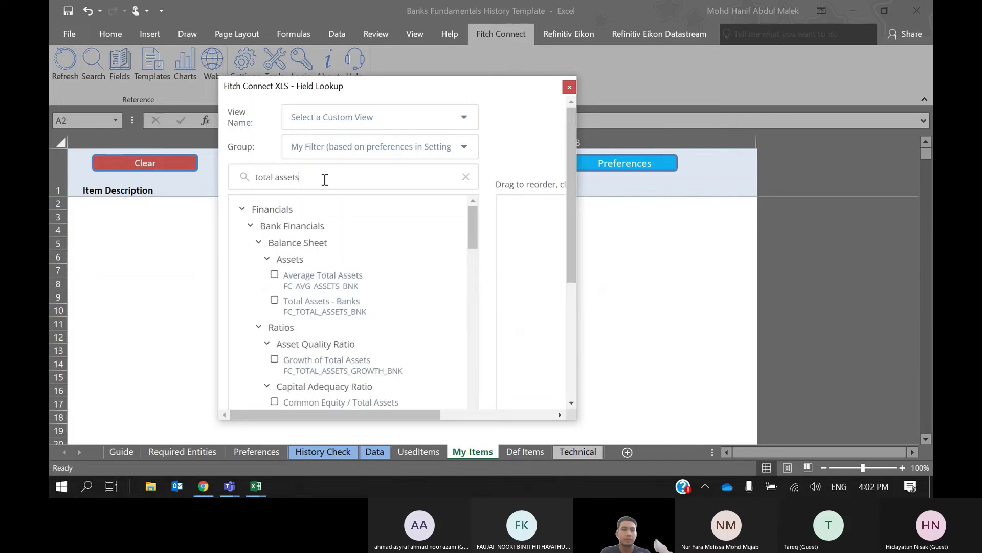
pyautogui.click(339, 311)
# Search the data points for "total debt" and select Total Debt Secs. - Structured and Total Debt Secs. - Banks.
pyautogui.press('BackSpace')
pyautogui.press('BackSpace')
pyautogui.press('BackSpace')
pyautogui.press('BackSpace')
pyautogui.press('BackSpace')
pyautogui.press('BackSpace')
pyautogui.press('BackSpace')
pyautogui.press('BackSpace')
pyautogui.press('BackSpace')
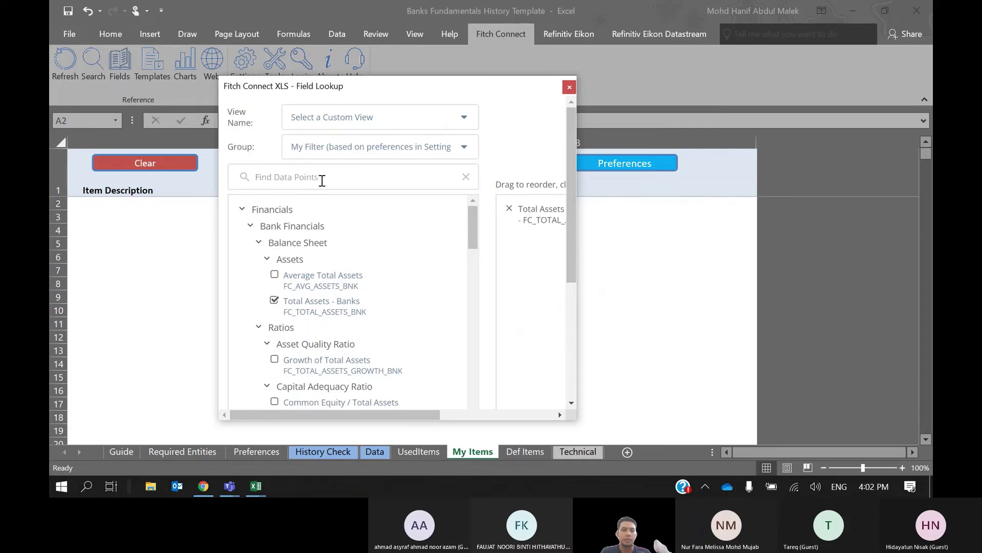
pyautogui.write('total debt')
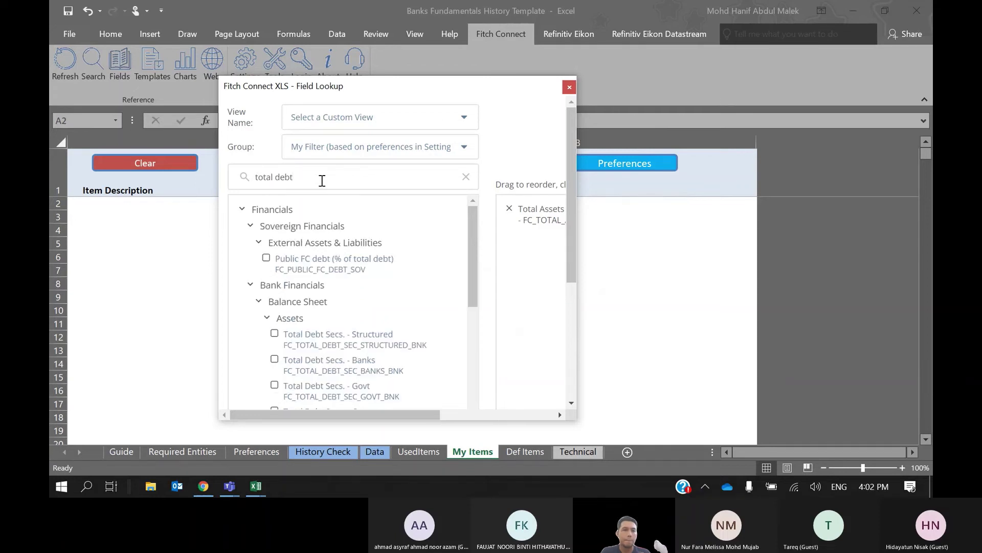
pyautogui.scroll(-2, 348, 302)
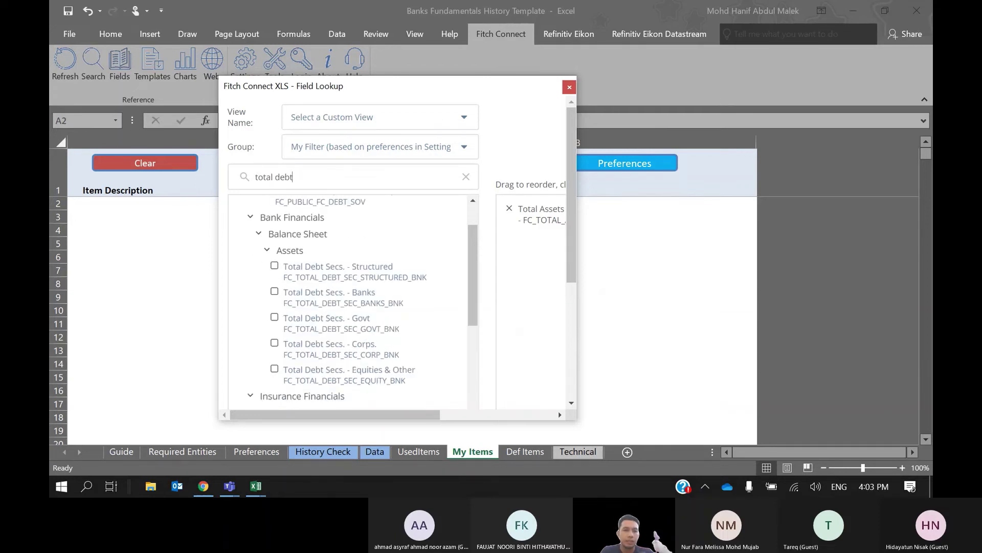
pyautogui.scroll(-2, 348, 301)
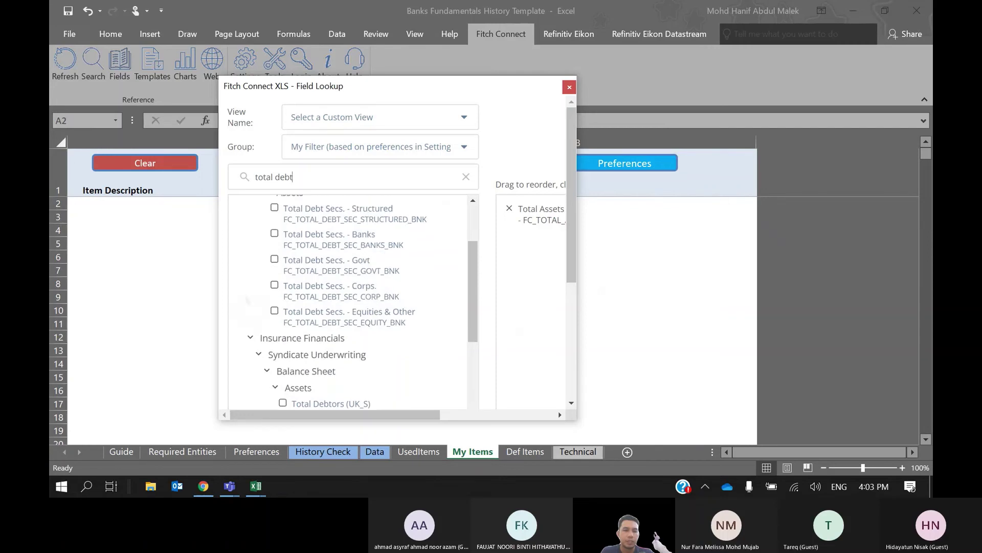
pyautogui.scroll(3, 348, 302)
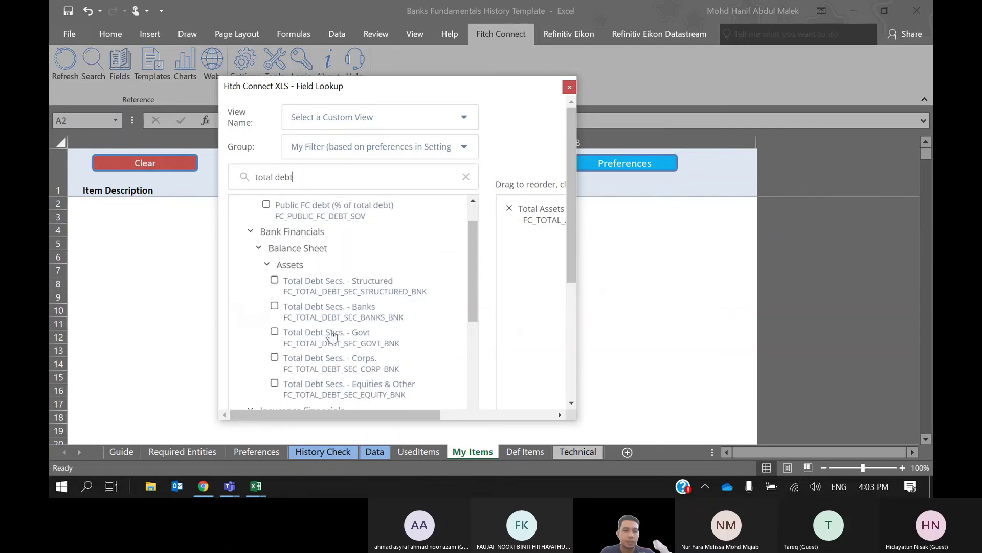
pyautogui.click(275, 281)
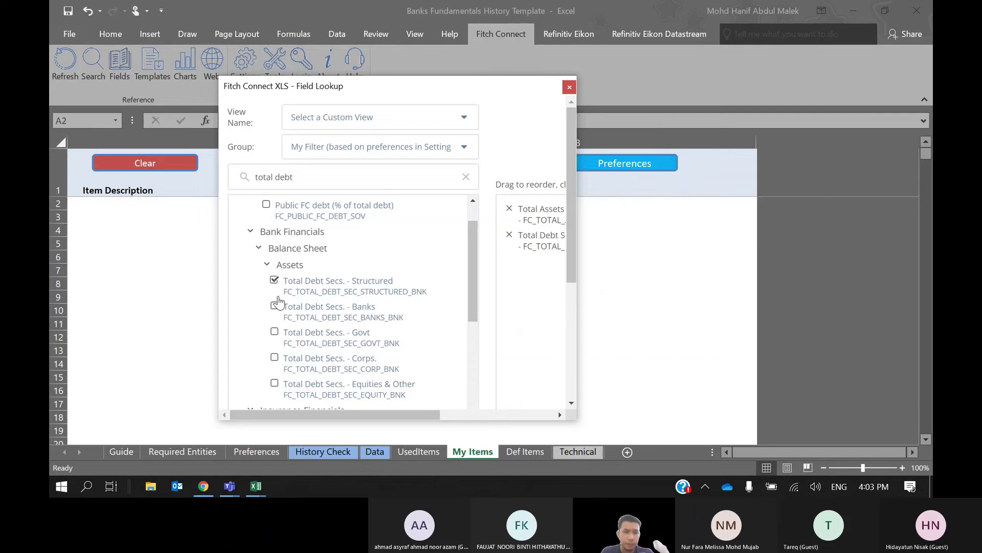
pyautogui.click(275, 306)
pyautogui.scroll(-1, 248, 313)
pyautogui.scroll(-3, 348, 302)
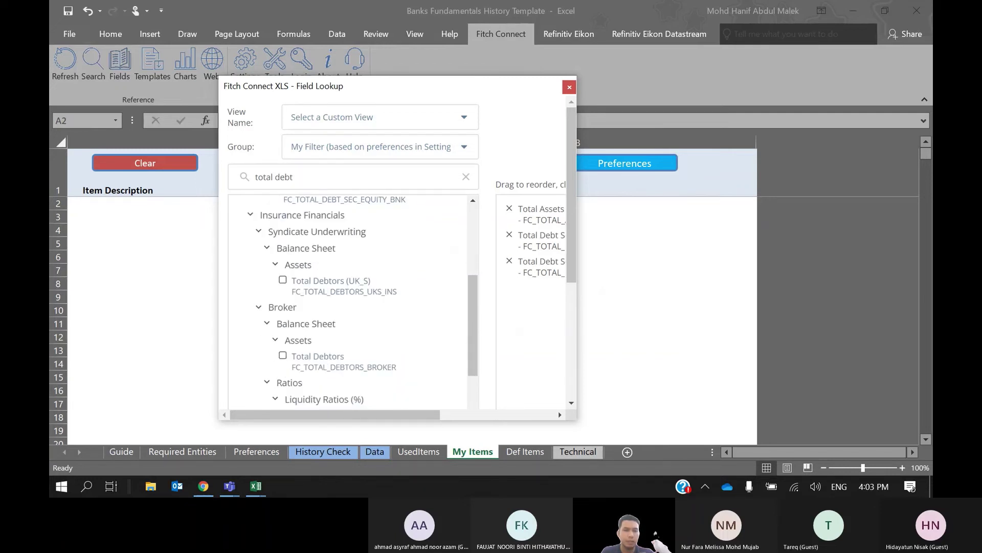
# Replace the data point search with "equity" and look through the matching items.
pyautogui.scroll(5, 348, 302)
pyautogui.press('BackSpace')
pyautogui.press('BackSpace')
pyautogui.press('BackSpace')
pyautogui.press('BackSpace')
pyautogui.press('BackSpace')
pyautogui.press('BackSpace')
pyautogui.press('BackSpace')
pyautogui.press('BackSpace')
pyautogui.press('BackSpace')
pyautogui.press('BackSpace')
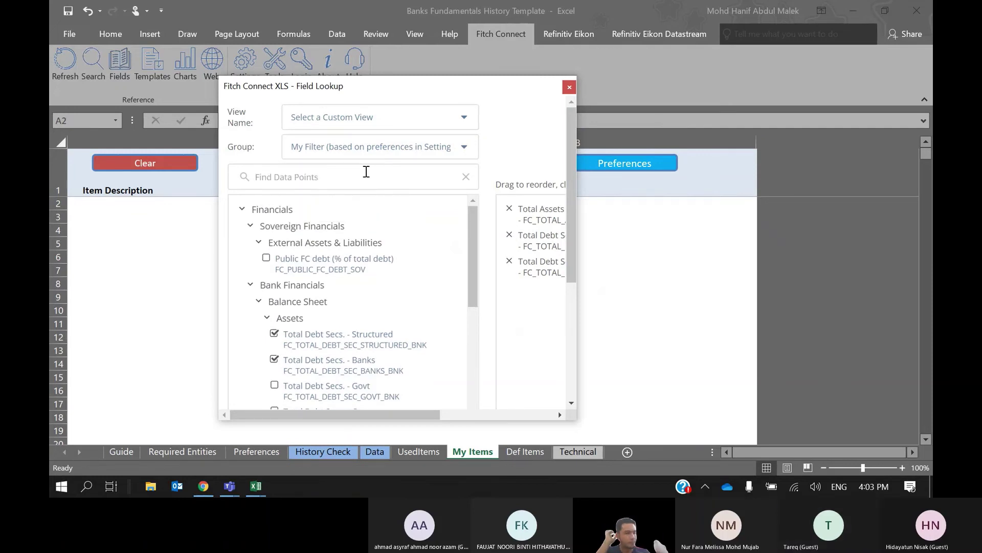
pyautogui.write('eq')
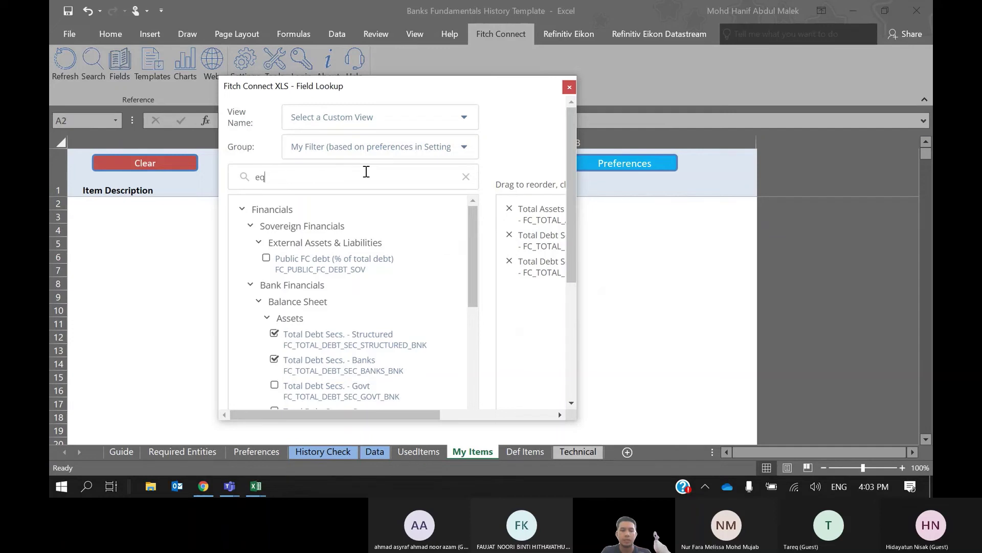
pyautogui.write('uity')
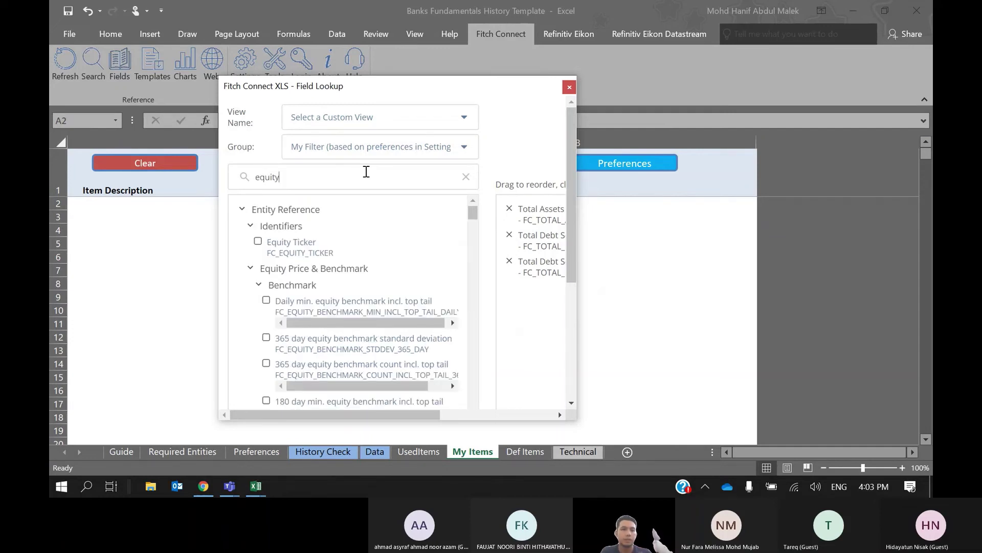
pyautogui.scroll(-10, 348, 302)
pyautogui.scroll(-10, 348, 302)
pyautogui.scroll(-10, 348, 302)
pyautogui.scroll(10, 348, 302)
pyautogui.scroll(10, 353, 302)
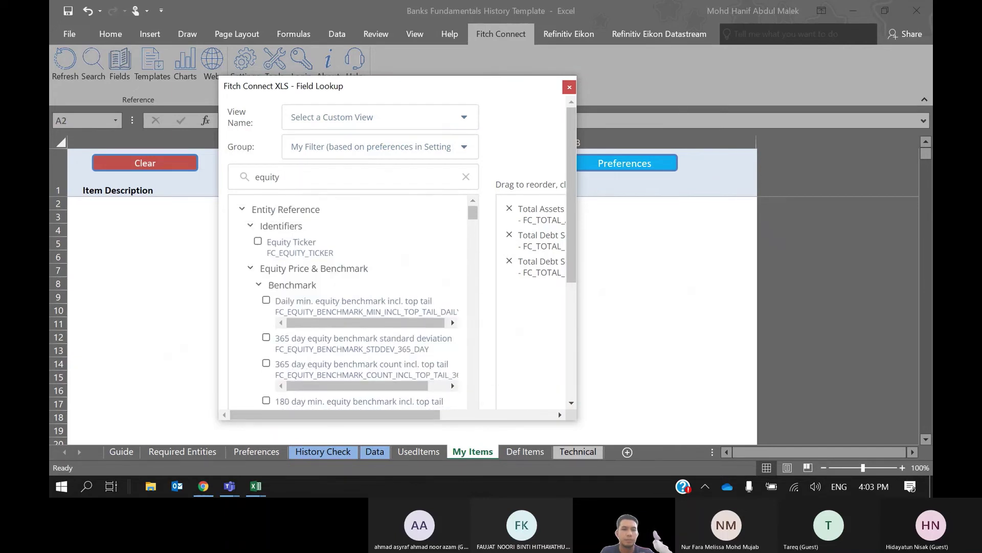
# Collapse the Equity Price & Benchmark group and the Balance of Payments, Domestic Economy and Financial Sector groups under Sovereign Financials.
pyautogui.click(250, 268)
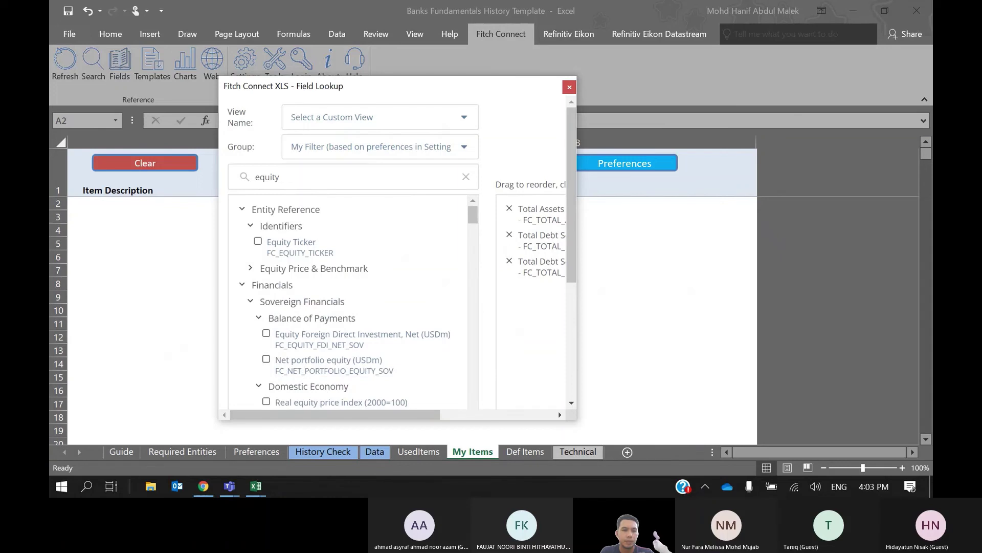
pyautogui.click(242, 285)
pyautogui.click(242, 284)
pyautogui.click(259, 318)
pyautogui.click(258, 334)
pyautogui.click(258, 351)
# Select the Equity and Total Equity data points in the bank balance sheet's Equity group.
pyautogui.scroll(-5, 348, 302)
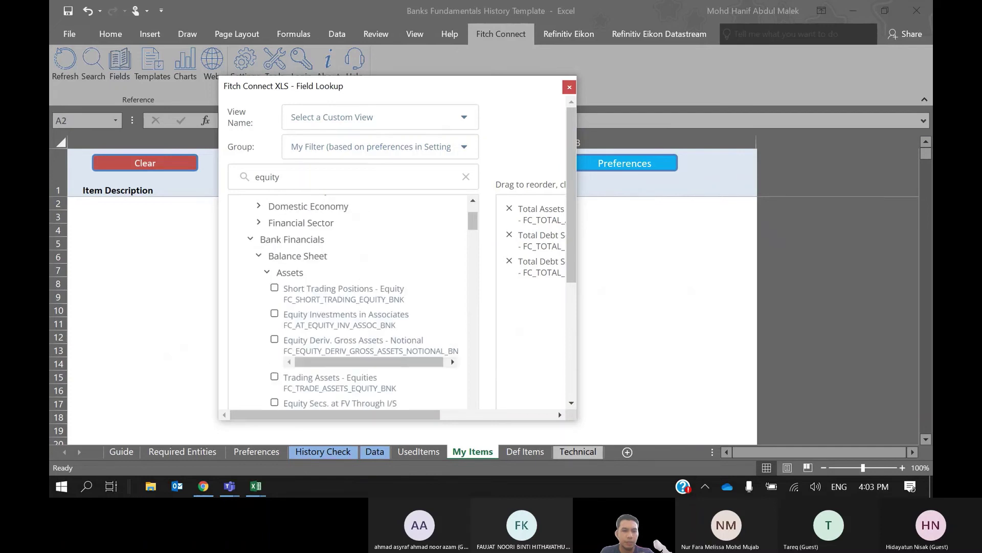
pyautogui.scroll(-5, 348, 302)
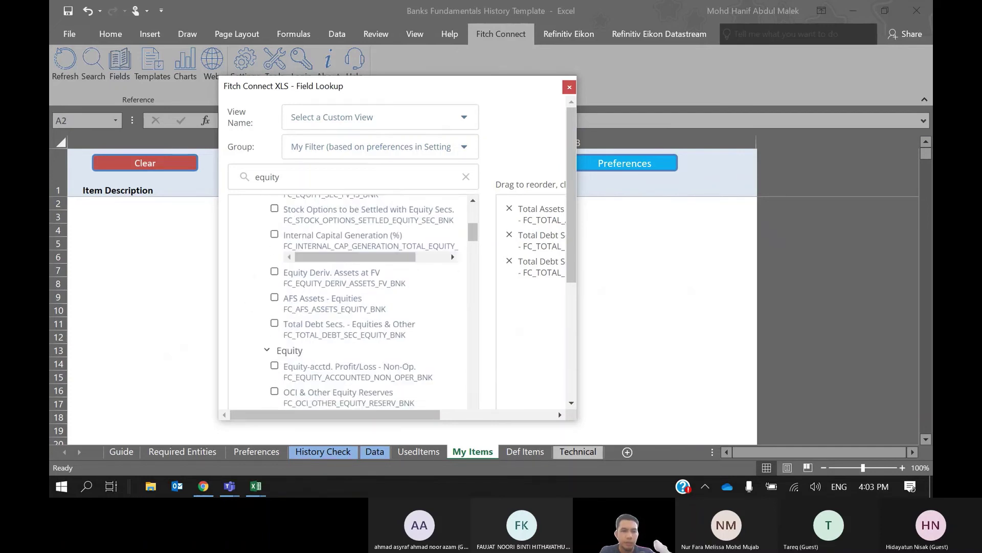
pyautogui.scroll(-6, 348, 302)
pyautogui.scroll(-4, 348, 301)
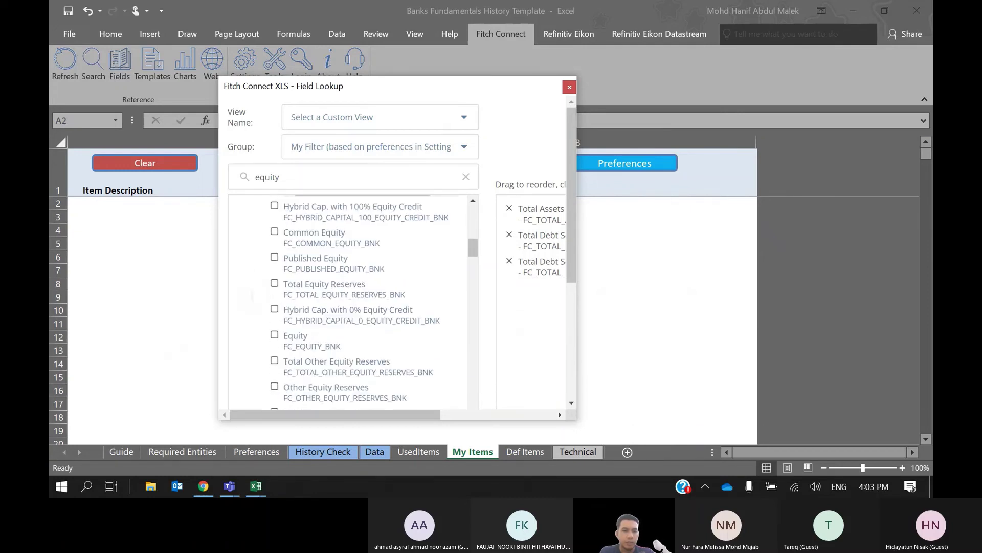
pyautogui.click(274, 335)
pyautogui.scroll(-4, 348, 302)
pyautogui.scroll(-1, 348, 302)
pyautogui.click(274, 342)
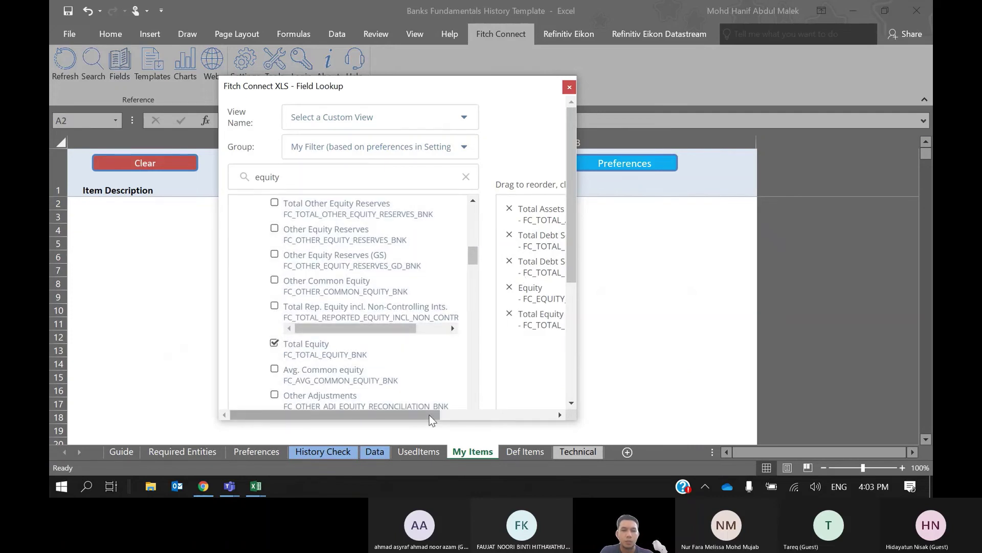
# Move Field Lookup clear of the item list, add the five selected data points to the template, and close the lookup.
pyautogui.moveTo(431, 417); pyautogui.dragTo(497, 417)
pyautogui.moveTo(575, 237); pyautogui.dragTo(569, 365)
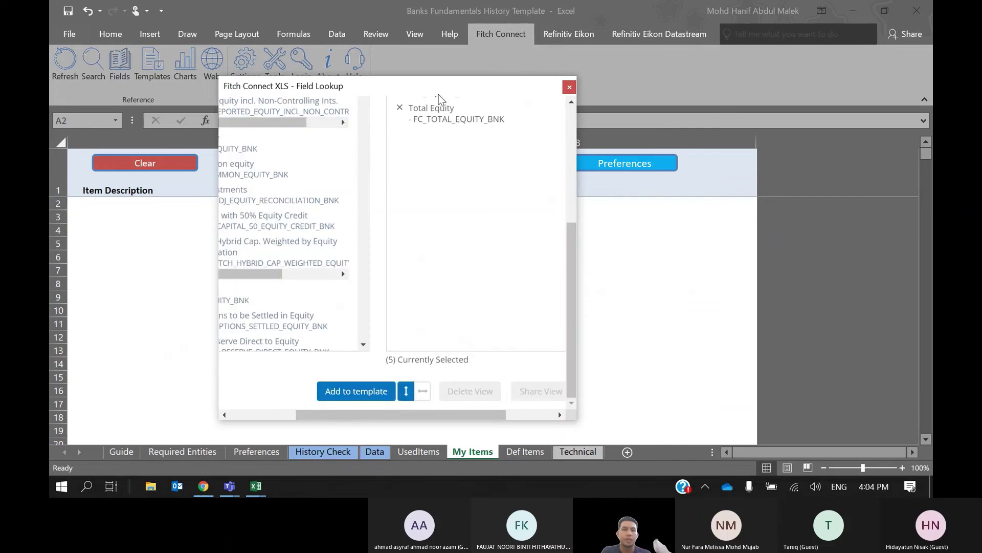
pyautogui.moveTo(438, 90); pyautogui.dragTo(582, 89)
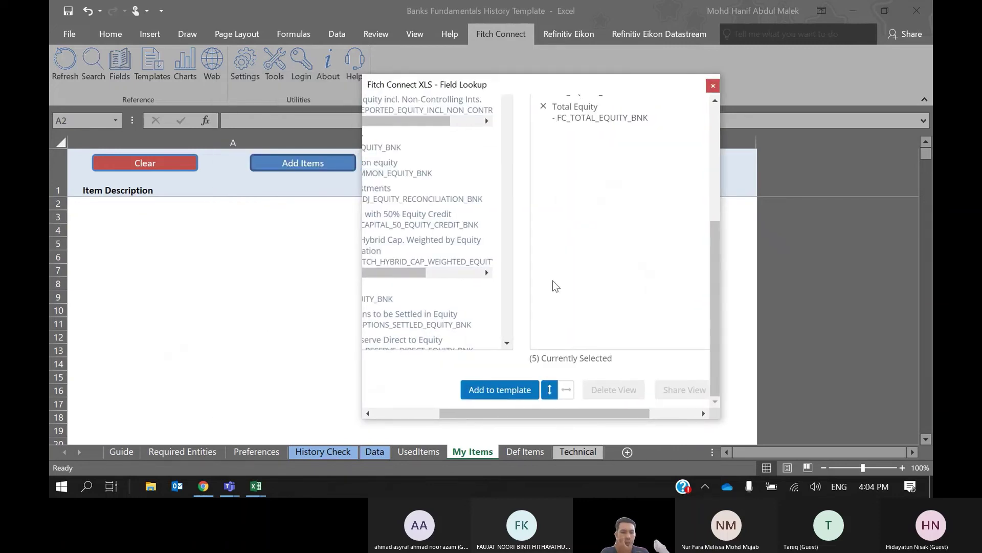
pyautogui.click(510, 389)
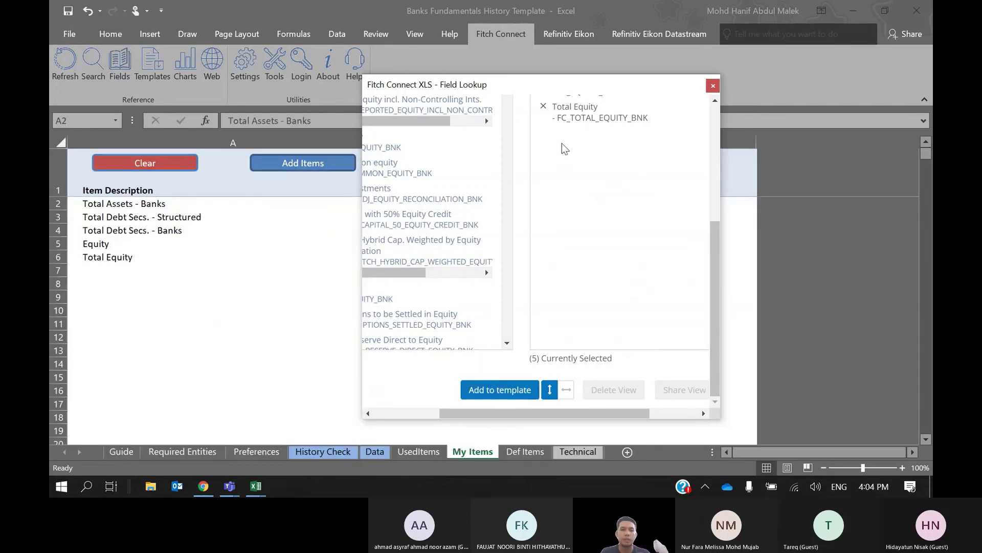
pyautogui.click(713, 86)
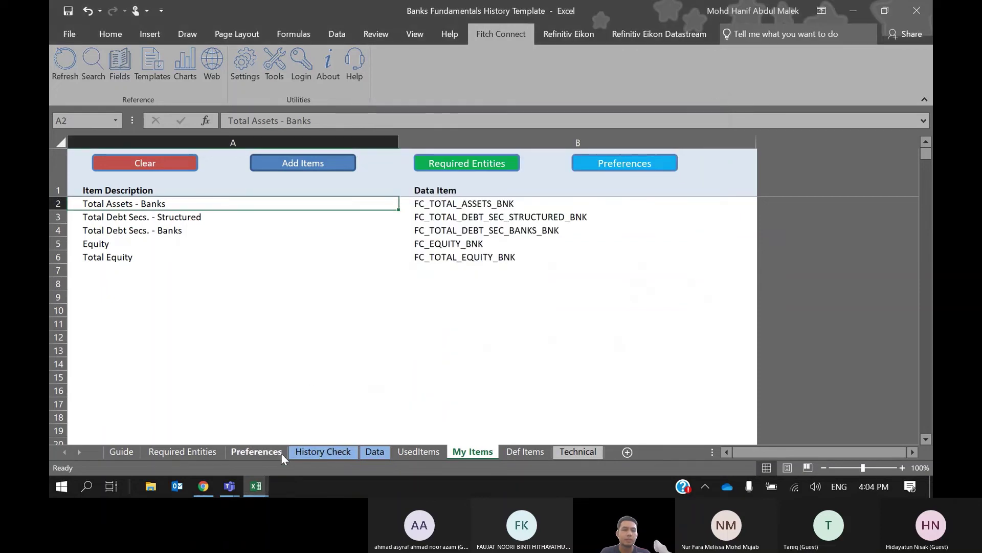
# Go back to the Required Entities sheet and review the list of Malaysian banks.
pyautogui.click(267, 429)
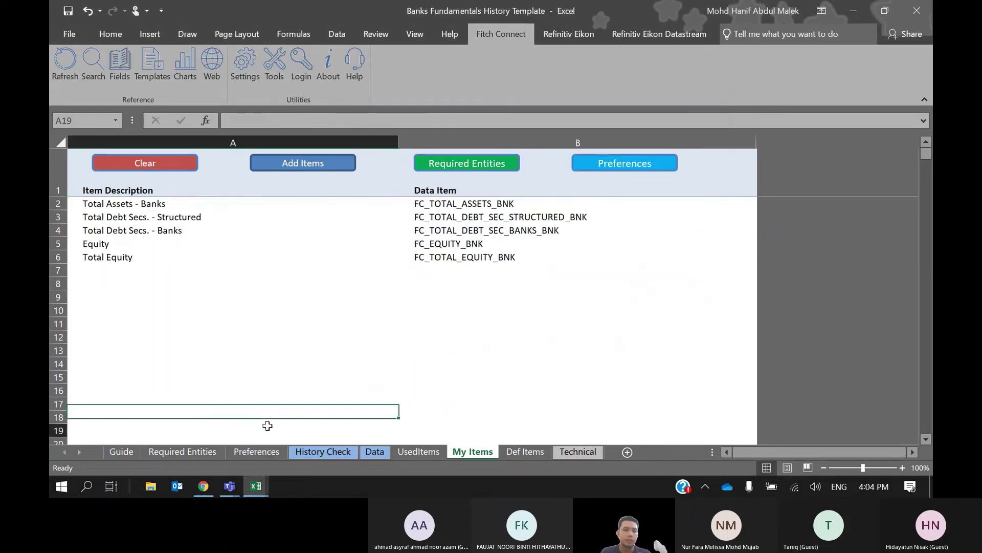
pyautogui.click(205, 453)
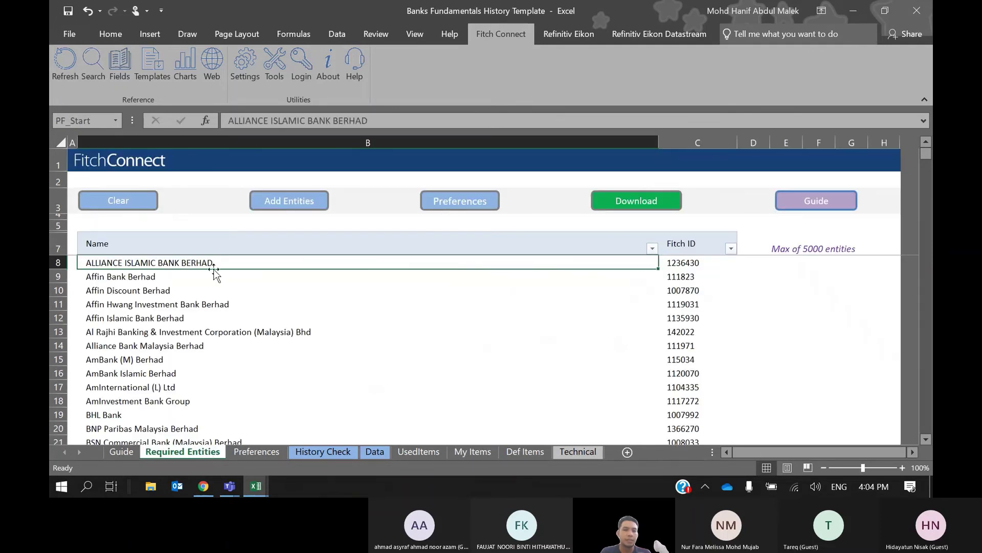
pyautogui.click(380, 292)
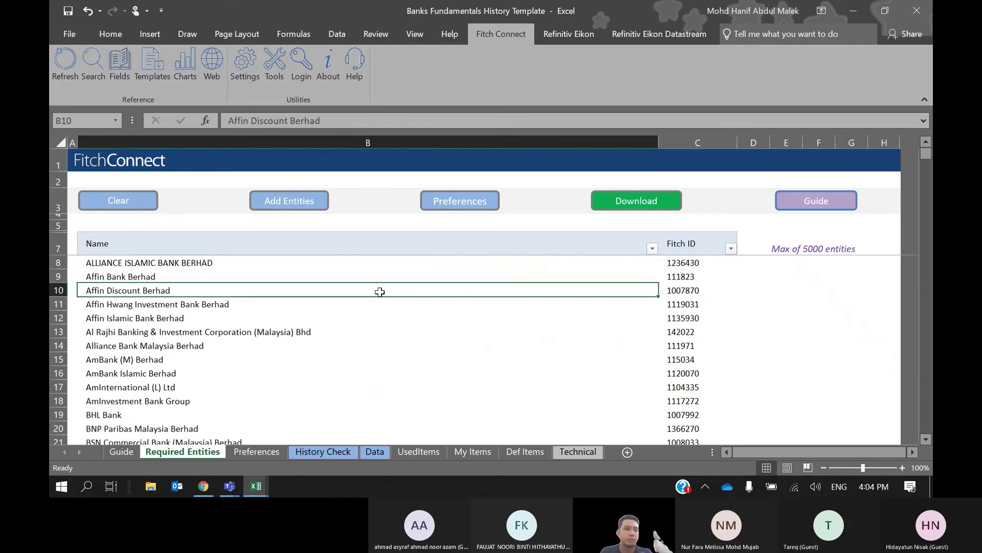
pyautogui.scroll(-2, 379, 291)
# Review the period, Interims Included, Currency and items settings on the Preferences sheet.
pyautogui.hotkey('ctrl', 'pagedown')
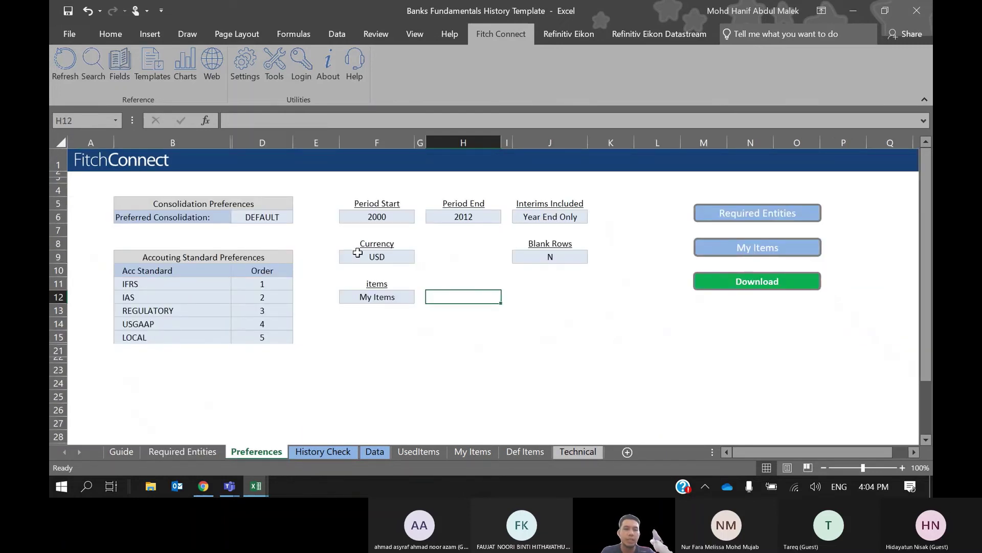
pyautogui.click(396, 222)
pyautogui.click(428, 219)
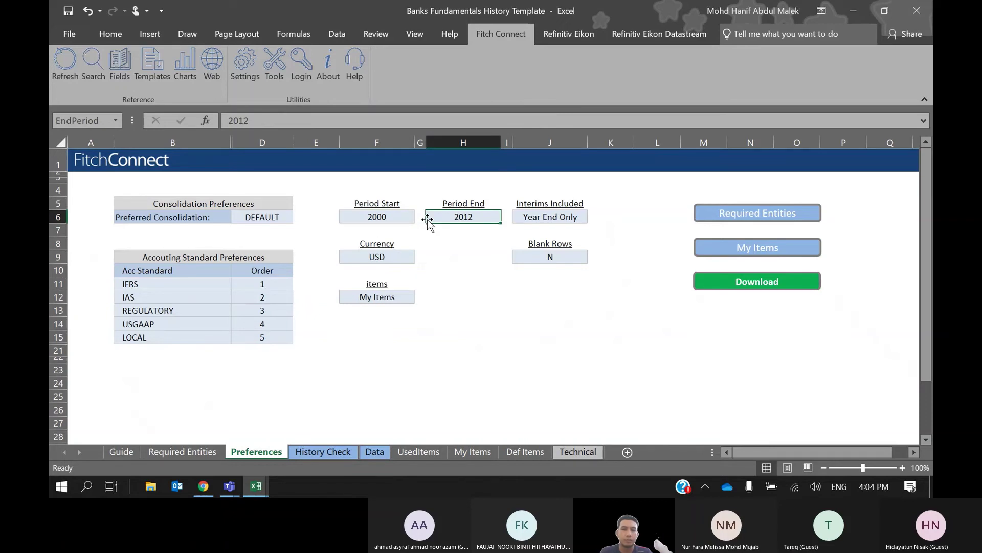
pyautogui.click(442, 245)
pyautogui.click(539, 219)
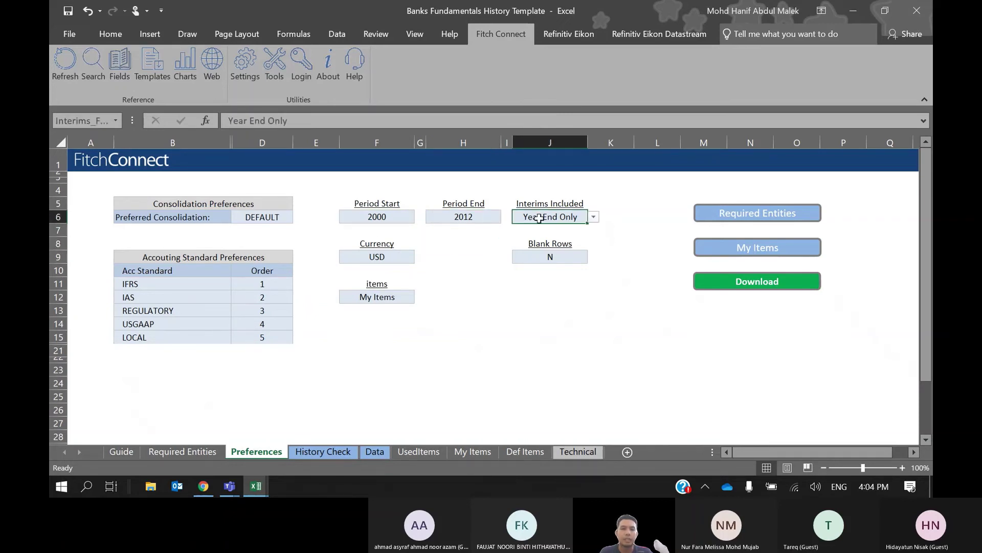
pyautogui.click(478, 263)
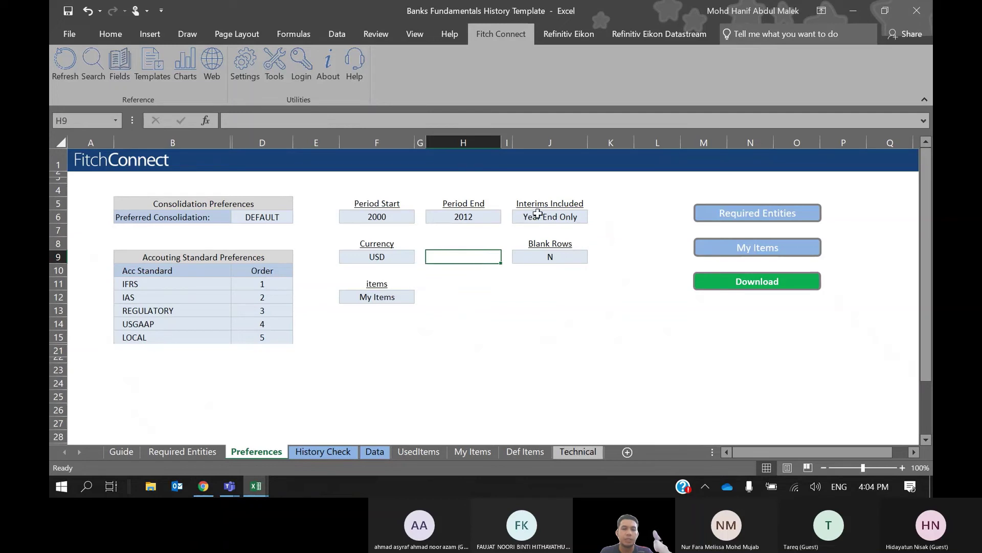
pyautogui.click(406, 257)
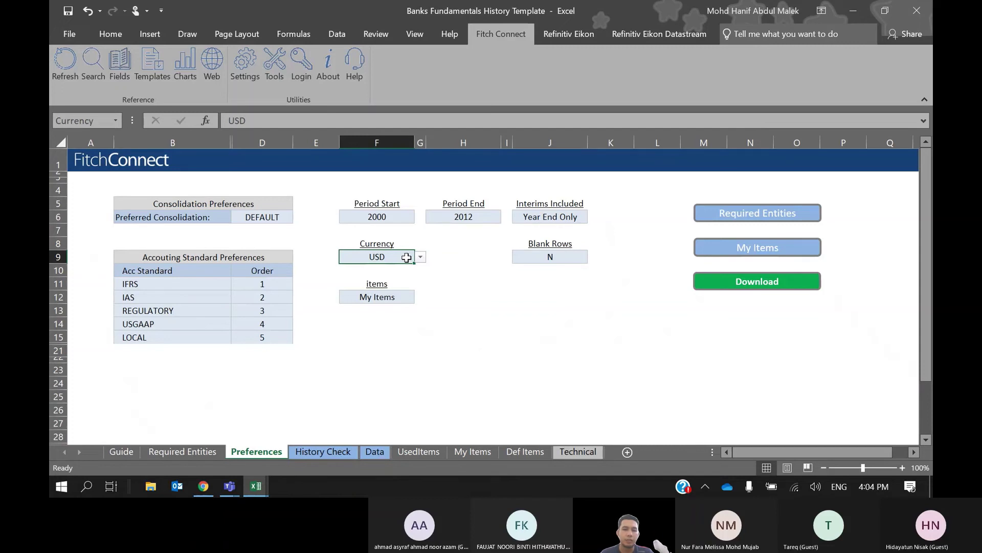
pyautogui.click(457, 299)
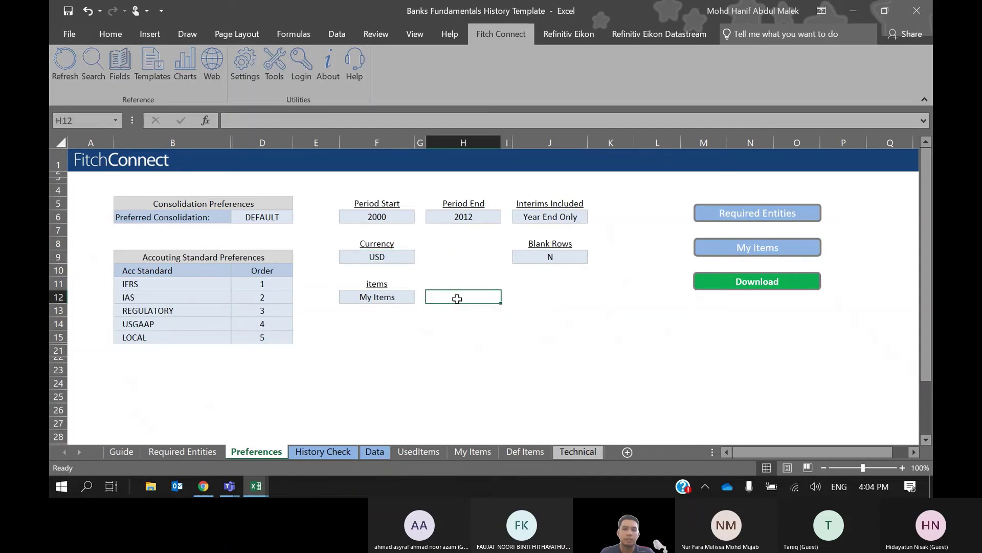
pyautogui.click(391, 300)
pyautogui.moveTo(519, 324); pyautogui.dragTo(726, 249)
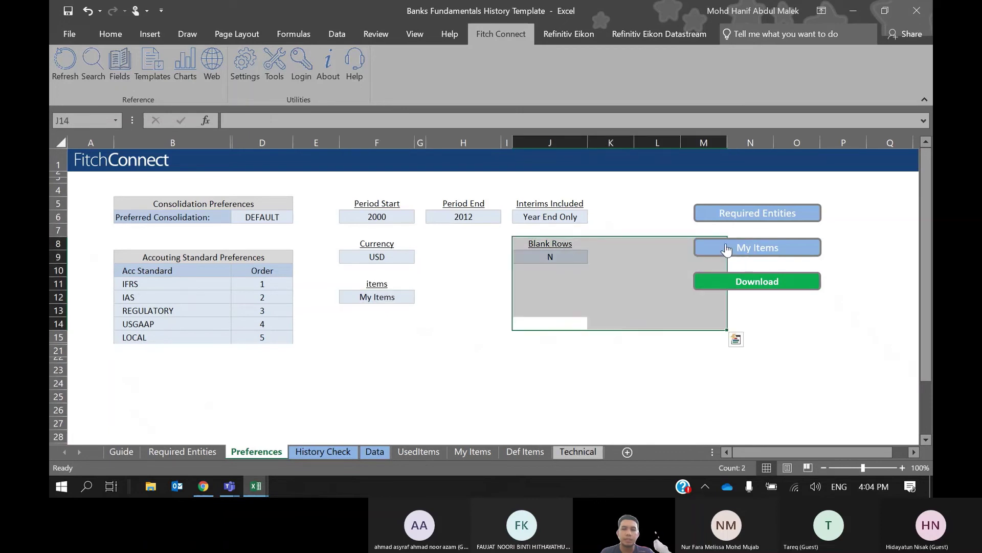
# Return to the My Items sheet and review the added item descriptions and data item codes.
pyautogui.click(727, 250)
pyautogui.click(344, 291)
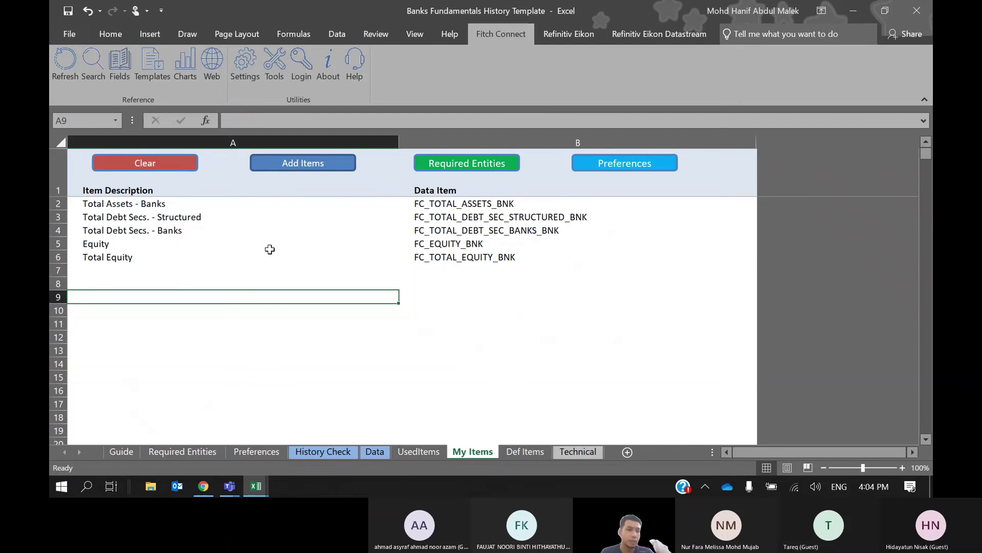
pyautogui.click(314, 311)
pyautogui.click(286, 279)
pyautogui.moveTo(245, 352); pyautogui.dragTo(197, 441)
pyautogui.click(197, 441)
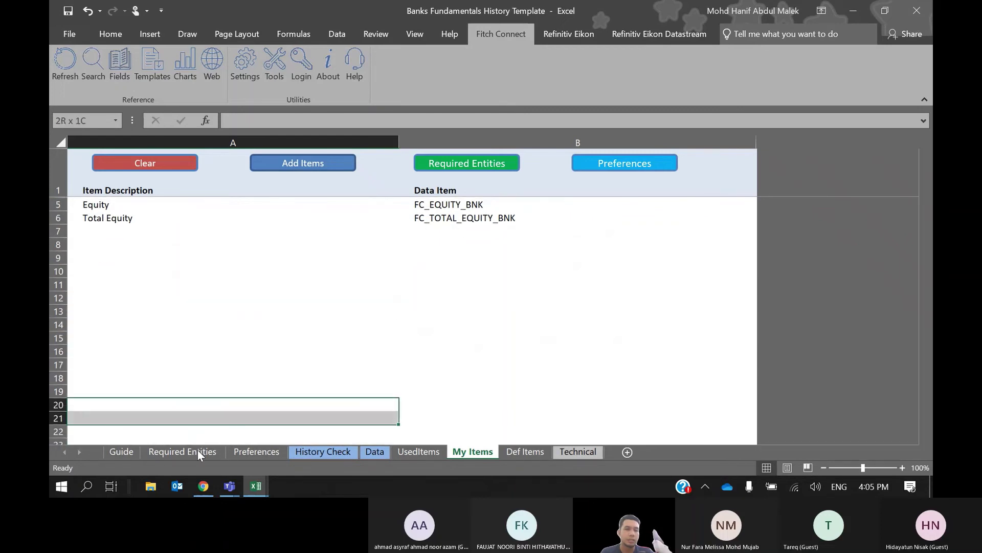
# Go to the Preferences sheet, download the My Items data for the required entities, and dismiss the completion dialogs.
pyautogui.click(198, 450)
pyautogui.click(254, 451)
pyautogui.click(546, 295)
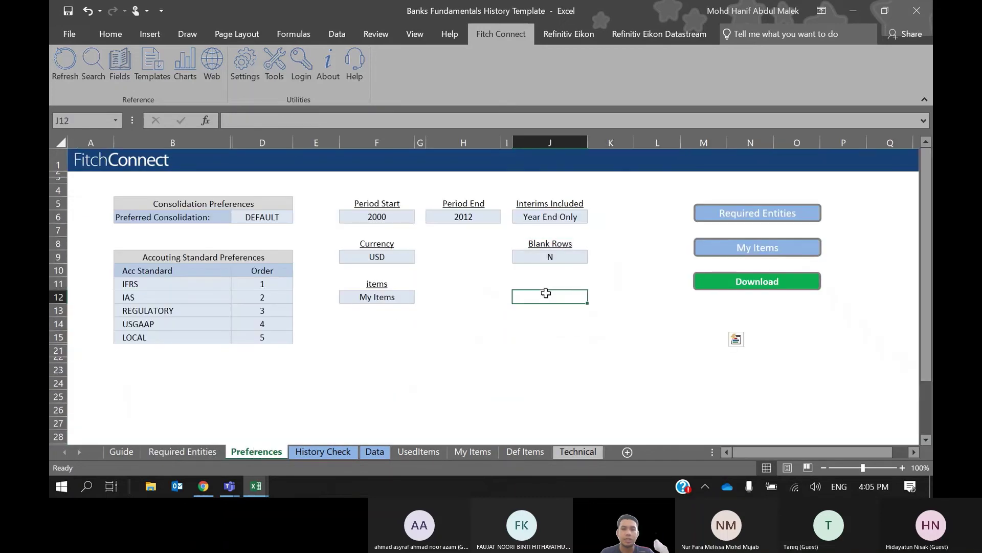
pyautogui.click(775, 288)
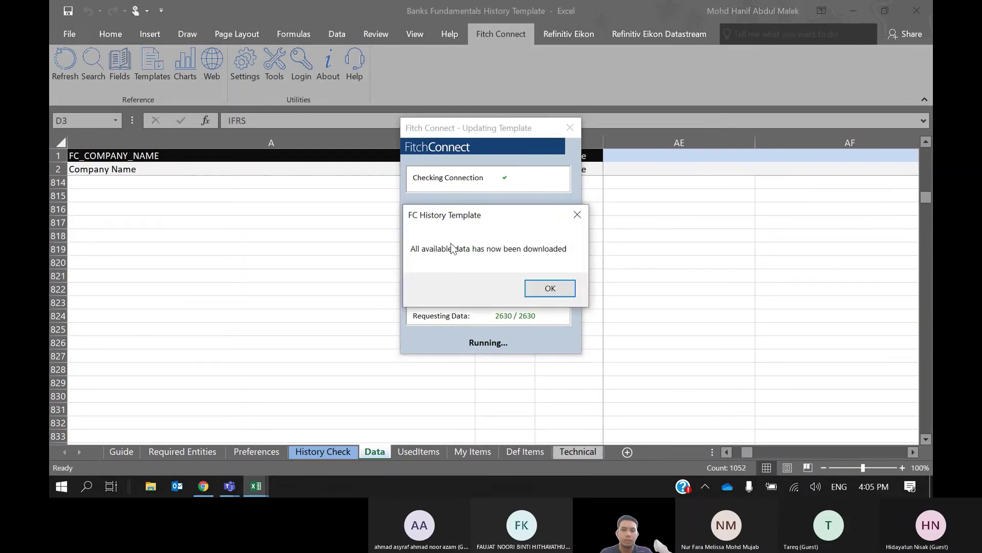
pyautogui.click(549, 288)
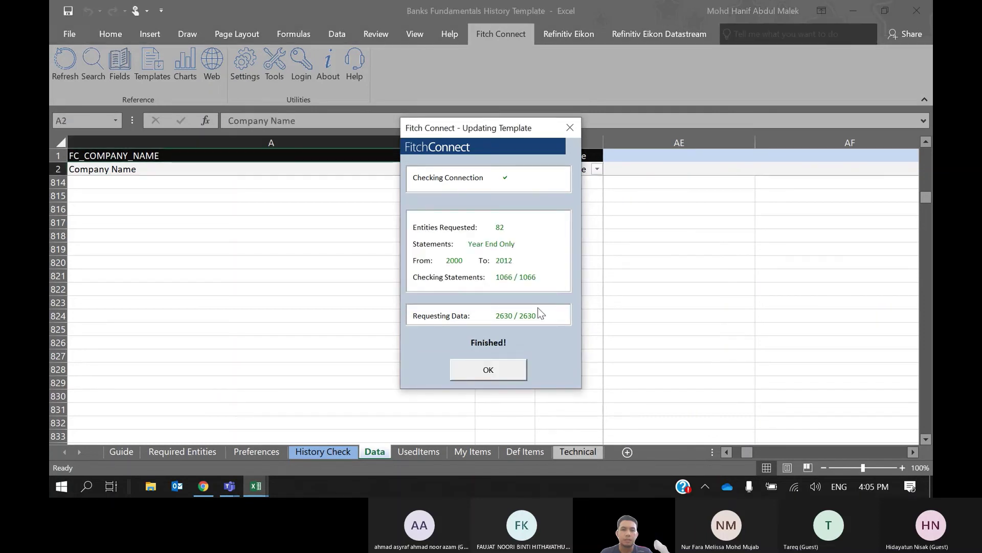
pyautogui.click(507, 369)
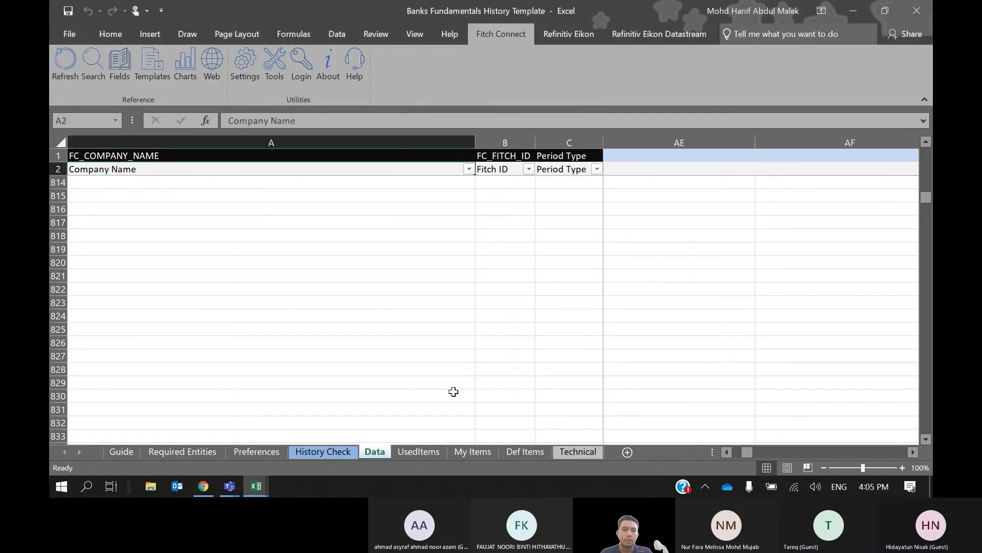
# Examine the downloaded Data sheet from the first bank record across to the Equity columns.
pyautogui.moveTo(925, 198); pyautogui.dragTo(927, 132)
pyautogui.moveTo(746, 450); pyautogui.dragTo(723, 450)
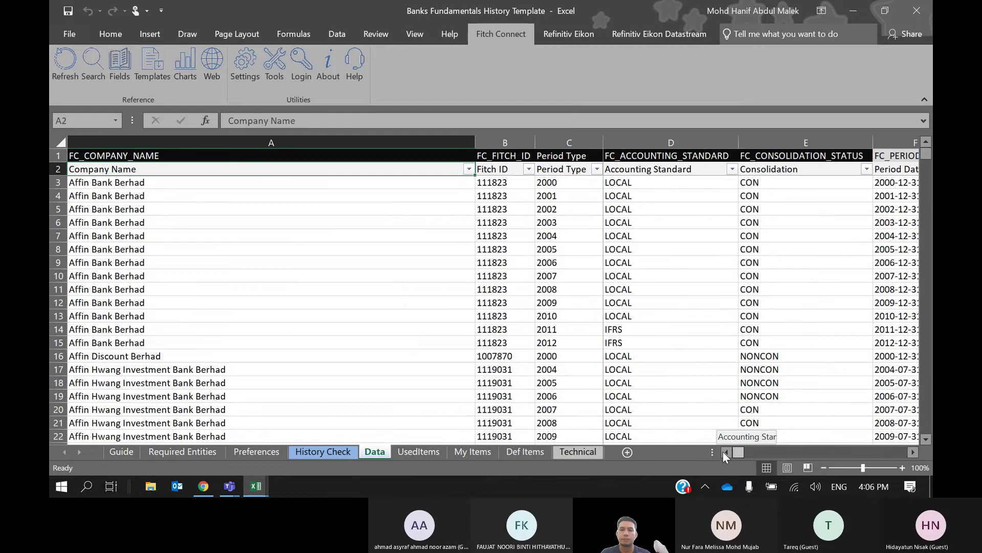
pyautogui.click(914, 450)
pyautogui.click(914, 451)
pyautogui.click(913, 450)
pyautogui.click(914, 450)
pyautogui.click(913, 450)
pyautogui.click(913, 451)
pyautogui.click(913, 451)
pyautogui.click(913, 450)
pyautogui.click(913, 450)
pyautogui.click(913, 450)
pyautogui.click(913, 450)
pyautogui.click(914, 451)
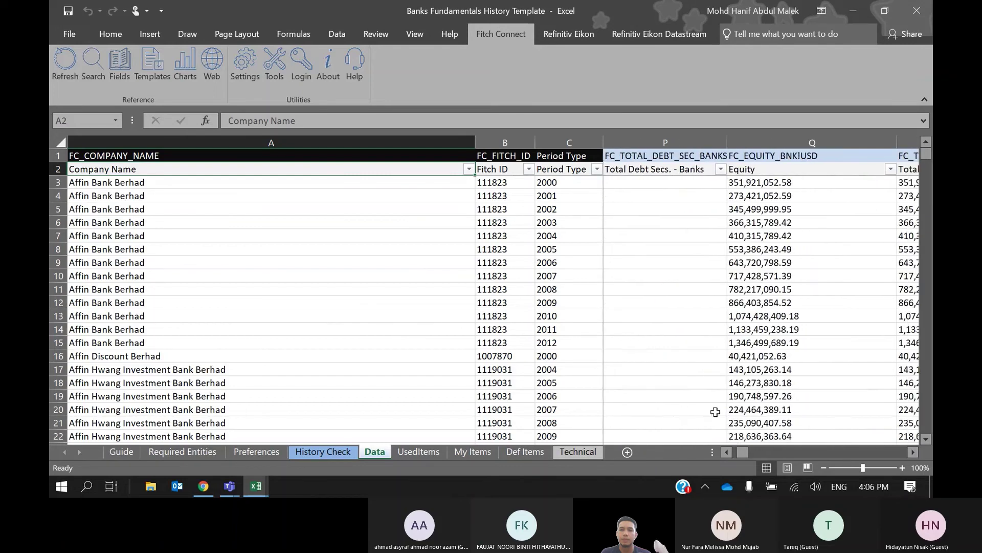
# Reduce the Data sheet's zoom to 80% and review the first banks' accounting standard, consolidation, country and auditor columns.
pyautogui.moveTo(747, 450); pyautogui.dragTo(732, 449)
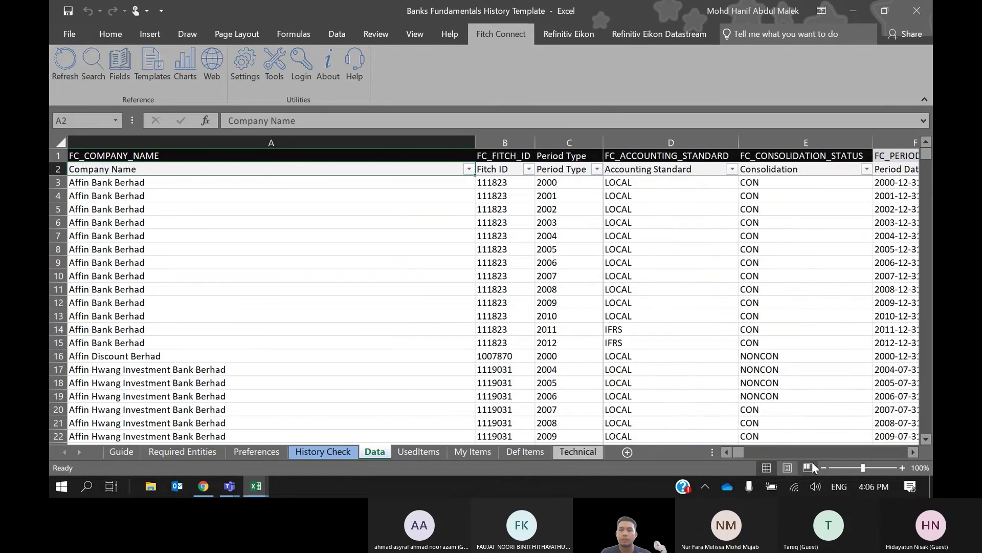
pyautogui.click(823, 467)
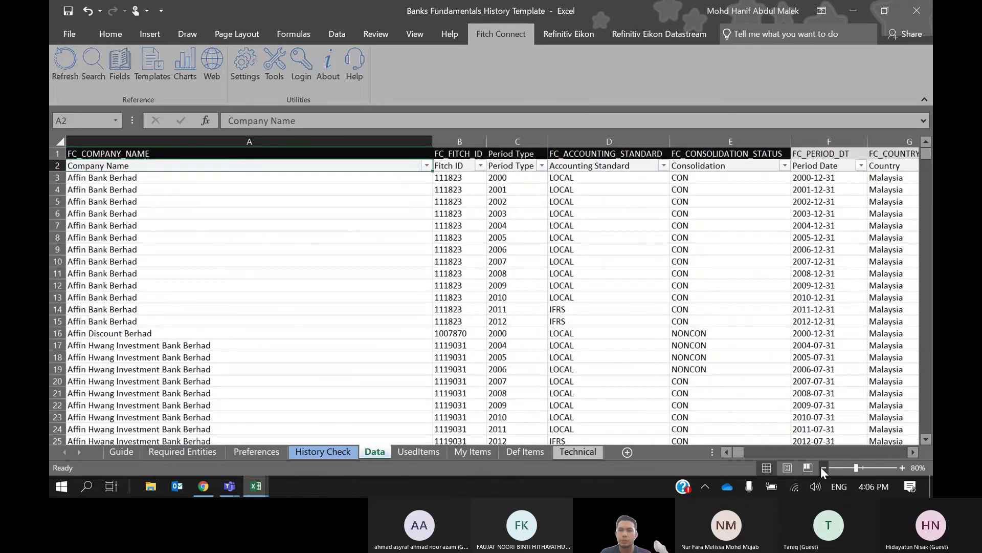
pyautogui.click(635, 321)
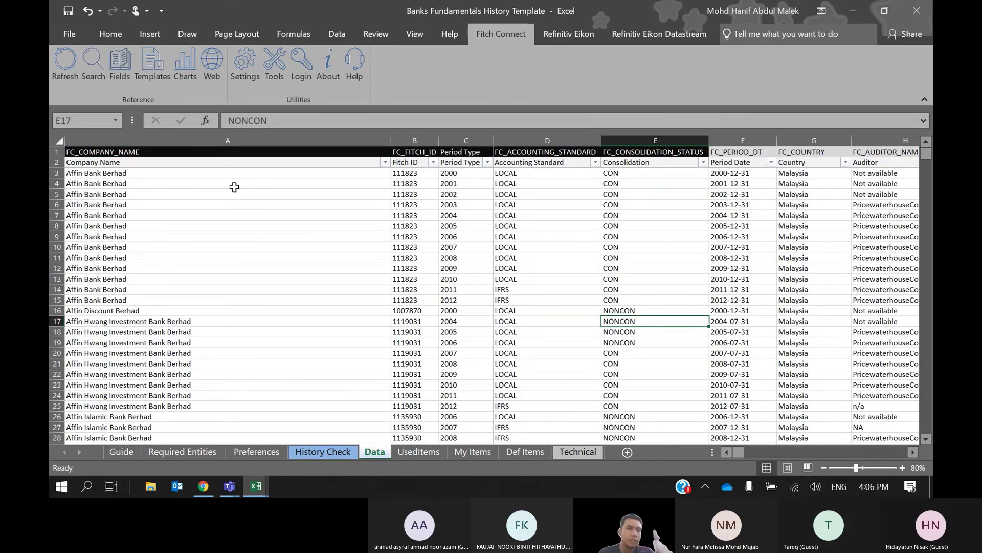
pyautogui.scroll(-4, 234, 186)
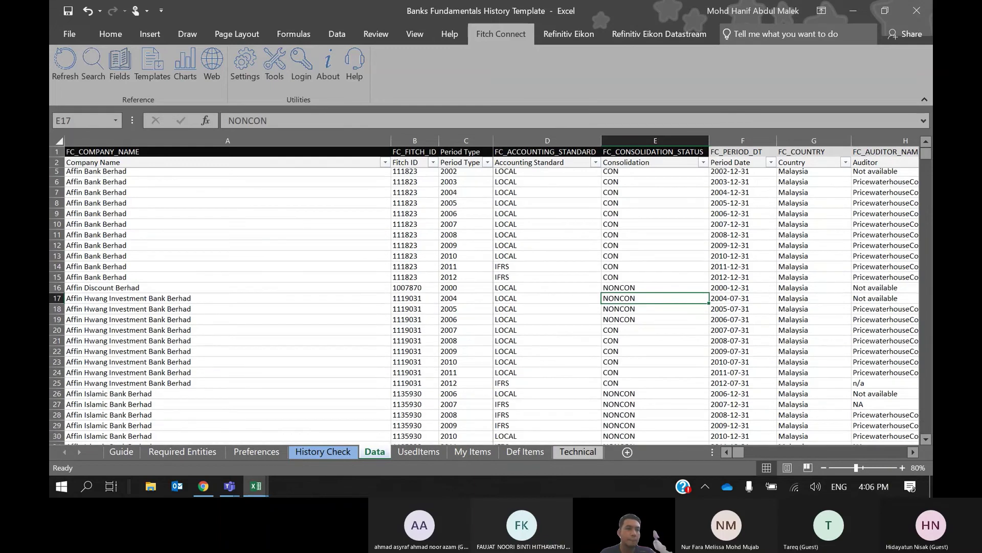
pyautogui.scroll(4, 643, 328)
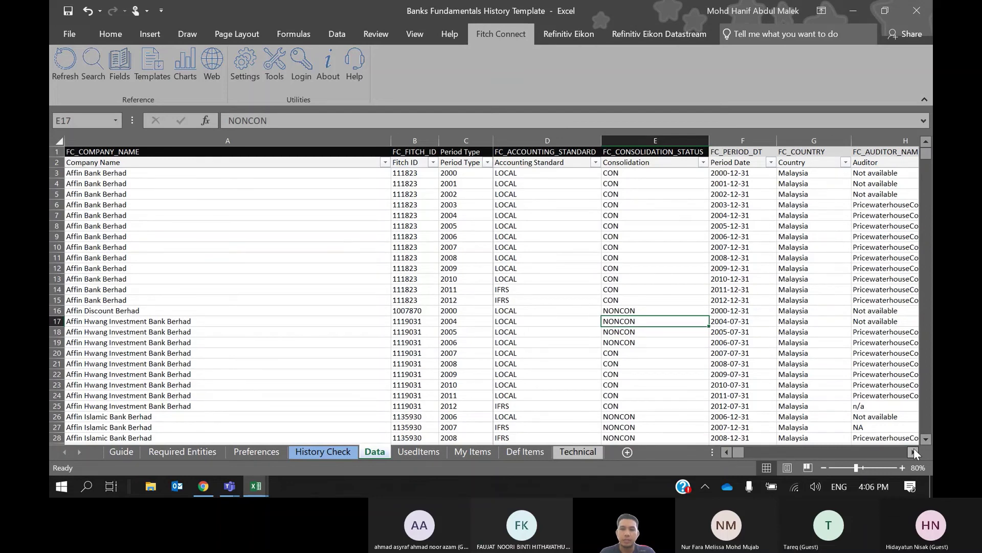
pyautogui.click(914, 449)
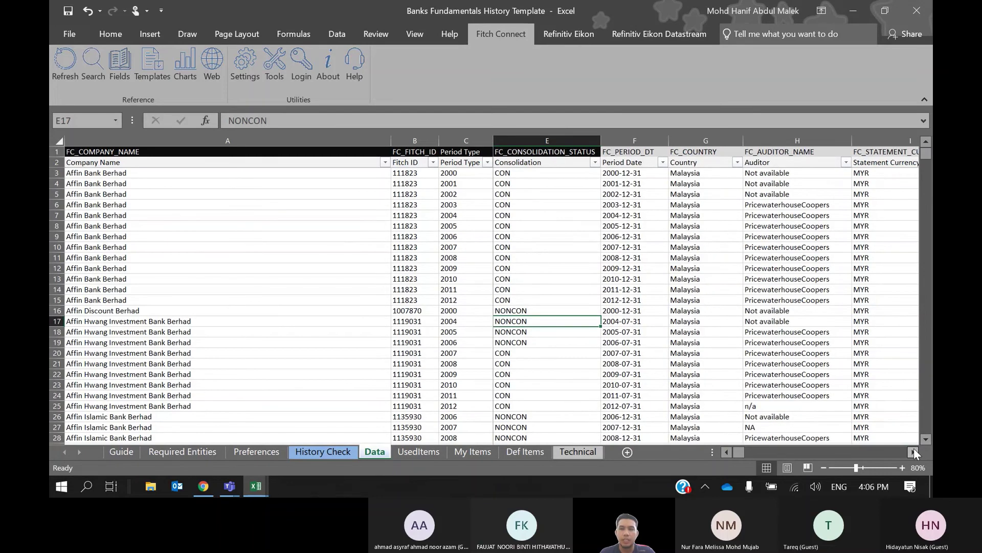
pyautogui.click(914, 449)
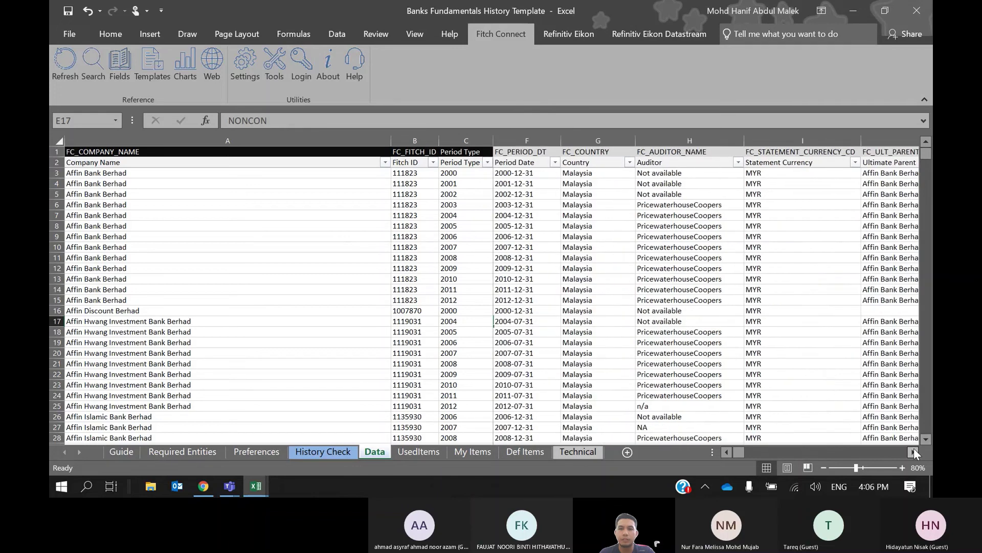
pyautogui.click(914, 451)
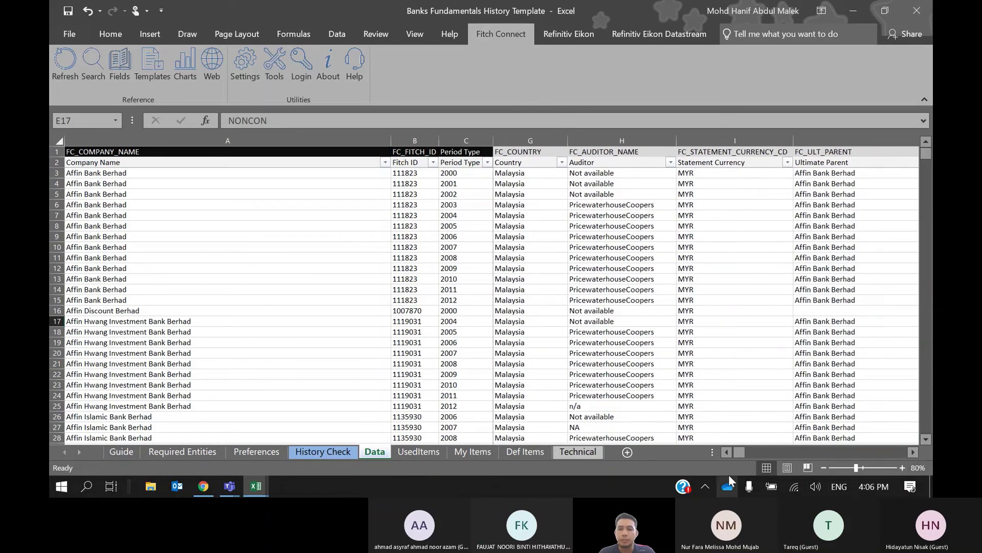
pyautogui.click(726, 452)
pyautogui.click(727, 451)
pyautogui.click(727, 452)
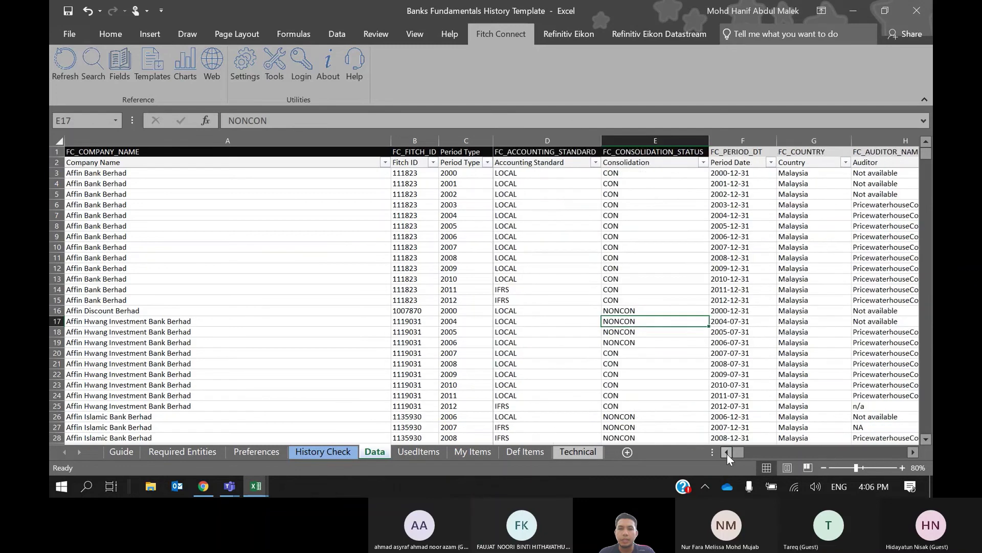
# Go through the Data sheet's column headings from Accounting Standard to Total Assets - Banks (Local Currency).
pyautogui.click(571, 166)
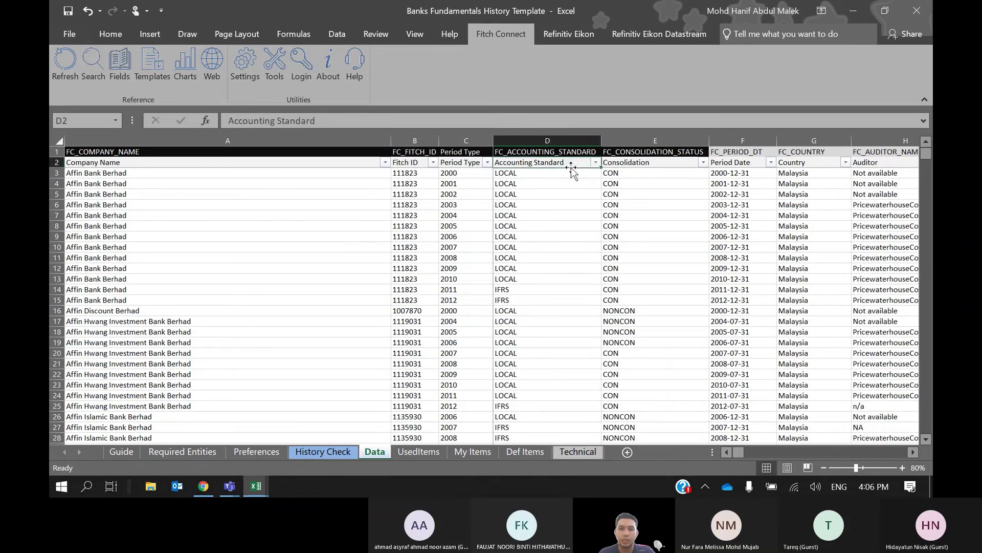
pyautogui.press('Right')
pyautogui.press('Right')
pyautogui.press('Right')
pyautogui.press('Left')
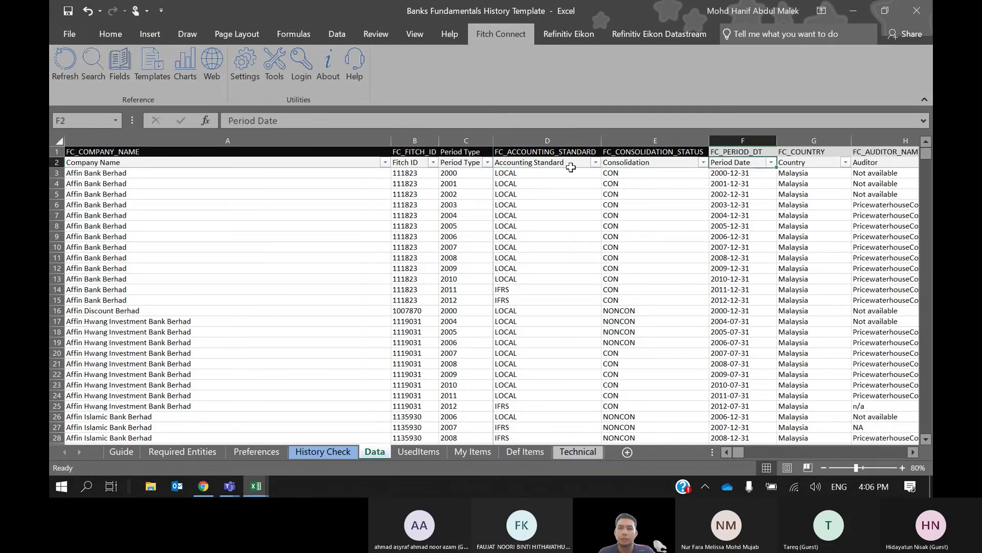
pyautogui.press('Right')
pyautogui.press('Right')
pyautogui.press('Right')
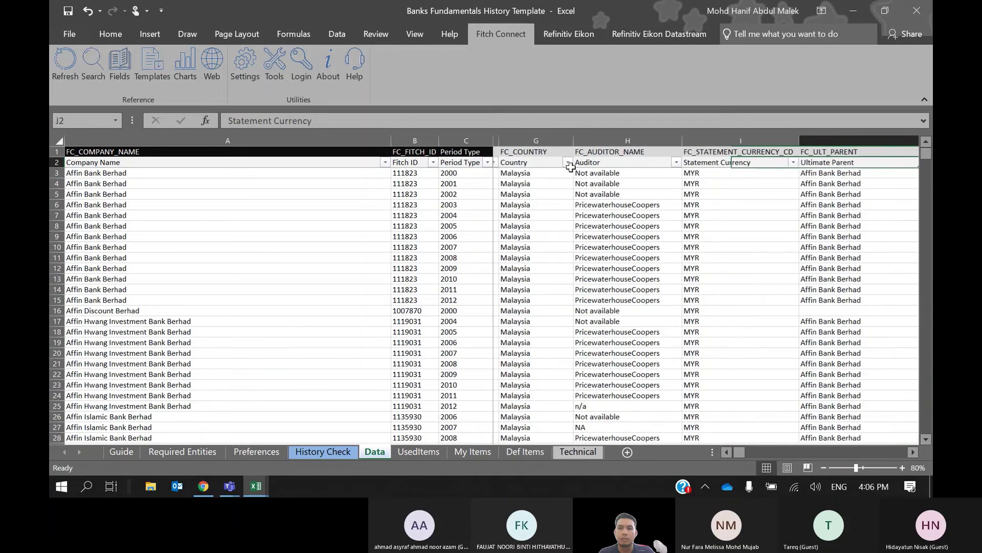
pyautogui.press('Right')
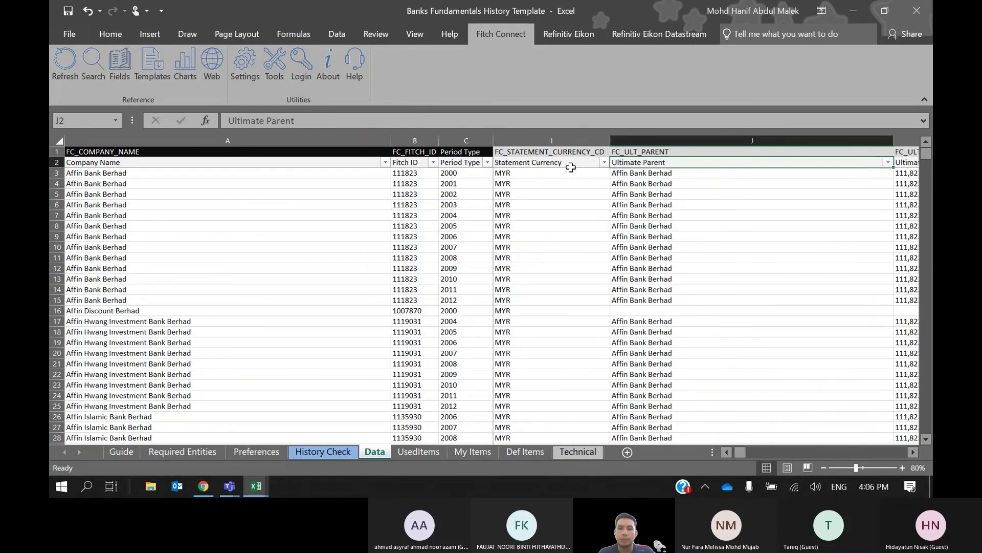
pyautogui.press('Right')
pyautogui.press('Right')
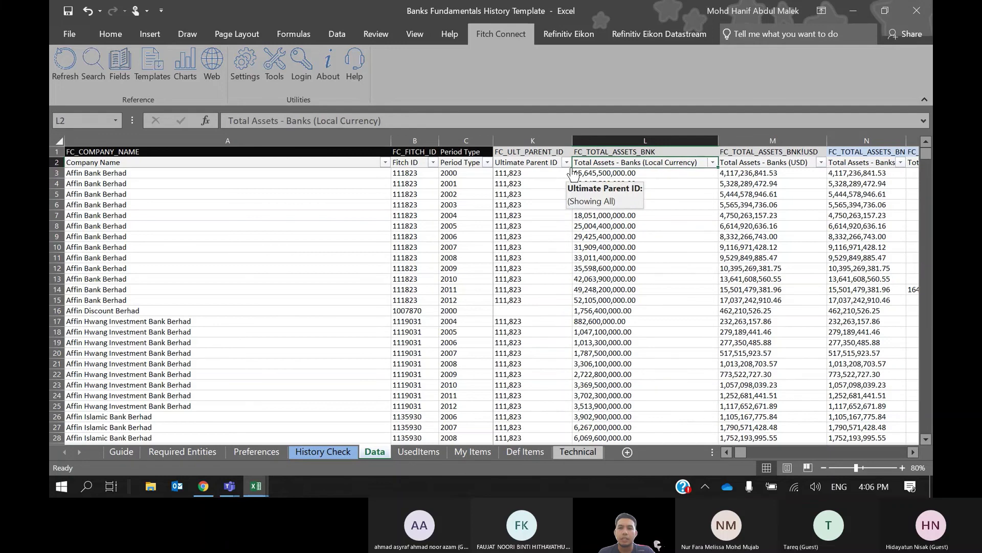
# Review the financial item headings from Total Assets - Banks (USD) through debt securities and equity to FX Rate.
pyautogui.press('Right')
pyautogui.press('Right')
pyautogui.press('Left')
pyautogui.press('Left')
pyautogui.press('Right')
pyautogui.press('Right')
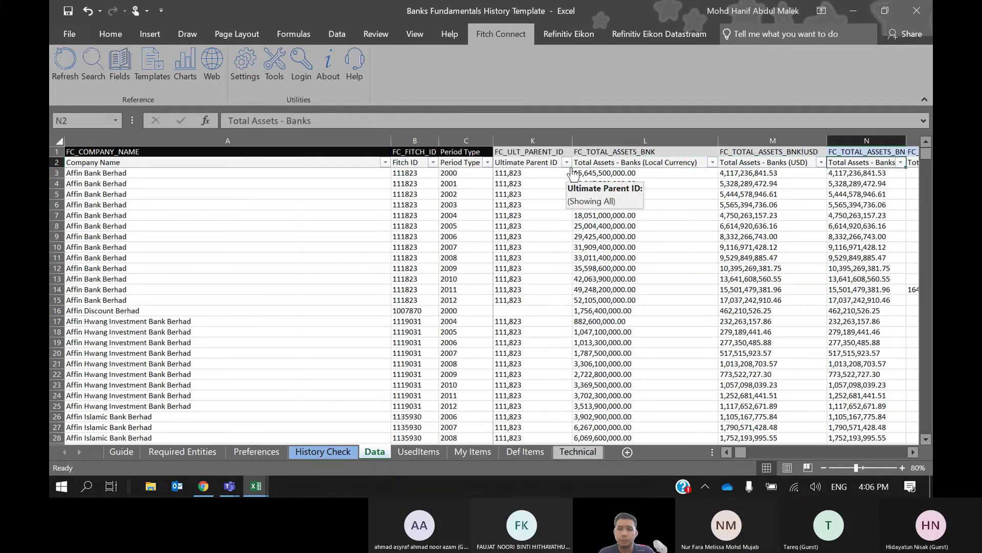
pyautogui.press('Right')
pyautogui.press('Right')
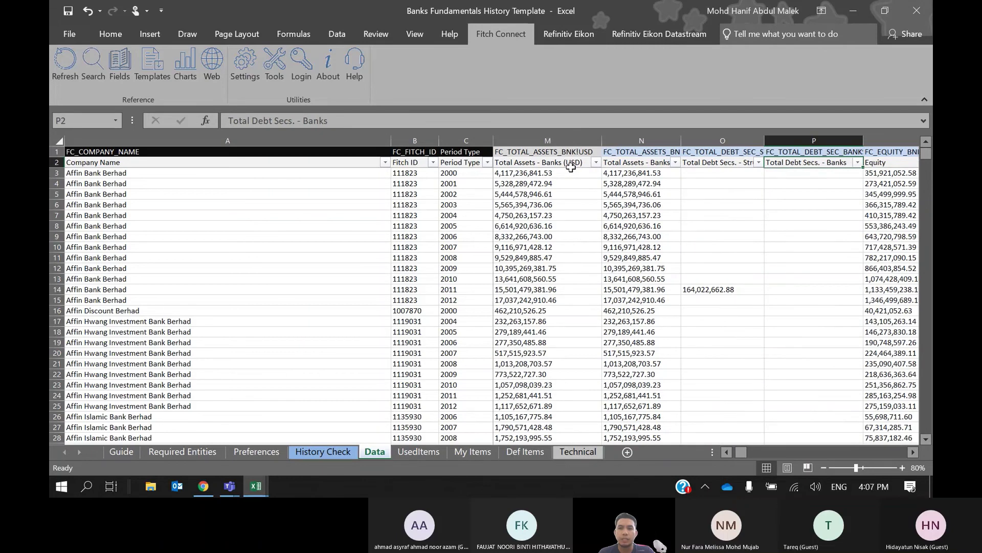
pyautogui.press('Right')
pyautogui.press('Right')
pyautogui.press('Right')
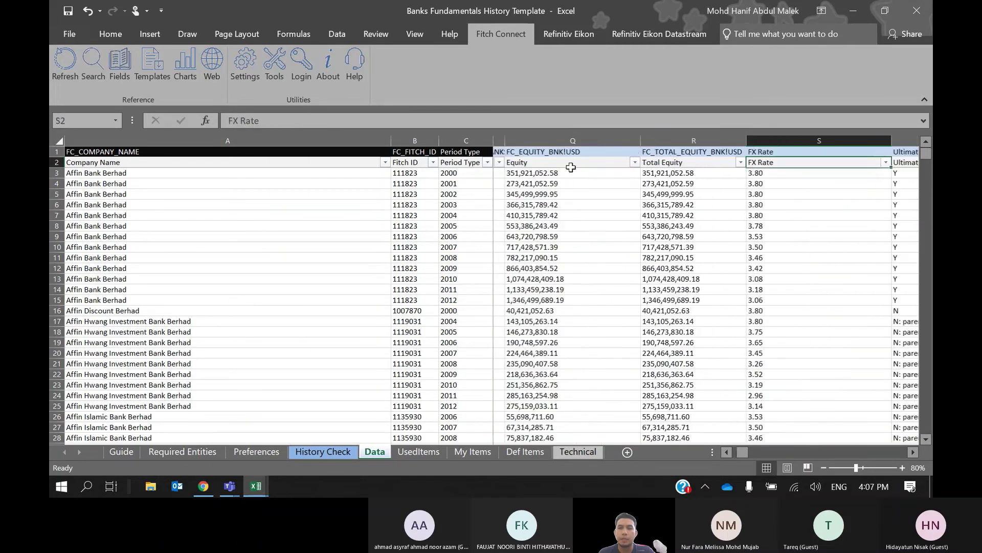
# Check the FX Rate and Ultimate Parent Flag columns, and go back along the headings to Ultimate Parent.
pyautogui.press('Left')
pyautogui.press('Right')
pyautogui.press('Right')
pyautogui.press('Left')
pyautogui.press('Left')
pyautogui.press('Left')
pyautogui.press('Left')
pyautogui.press('Left')
pyautogui.press('Left')
pyautogui.press('Left')
pyautogui.press('Left')
pyautogui.press('Left')
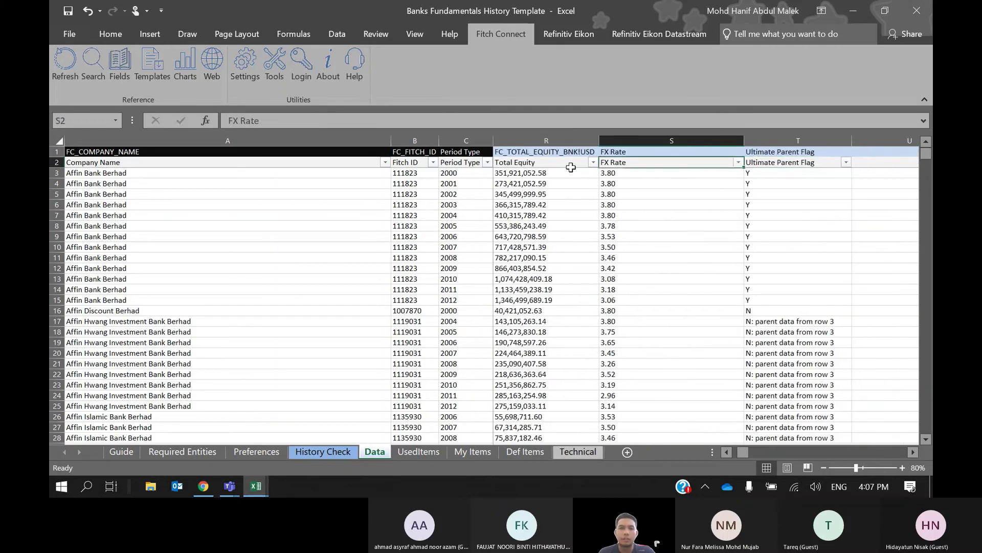
pyautogui.press('Left')
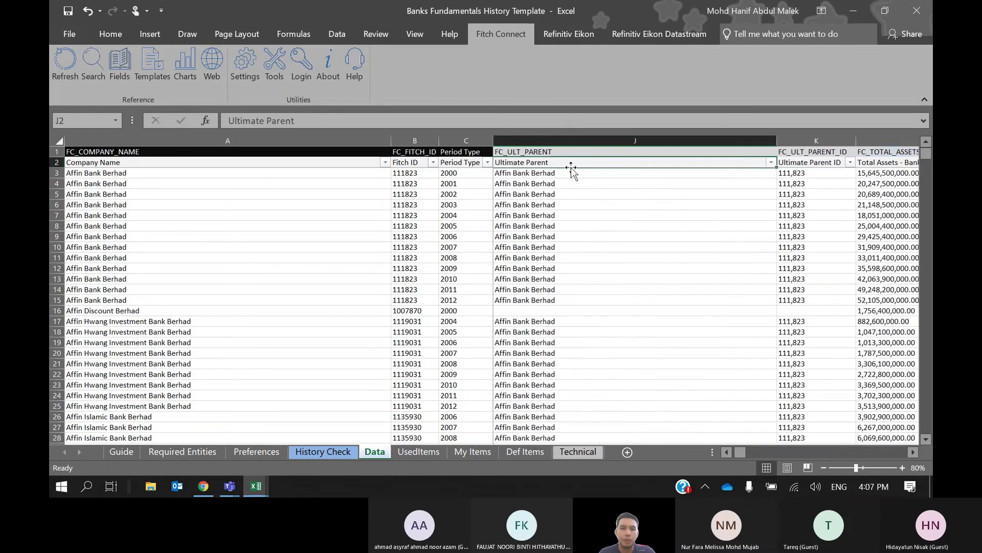
# Inspect the years offered by the Period Type filter and close it without applying a filter.
pyautogui.click(487, 163)
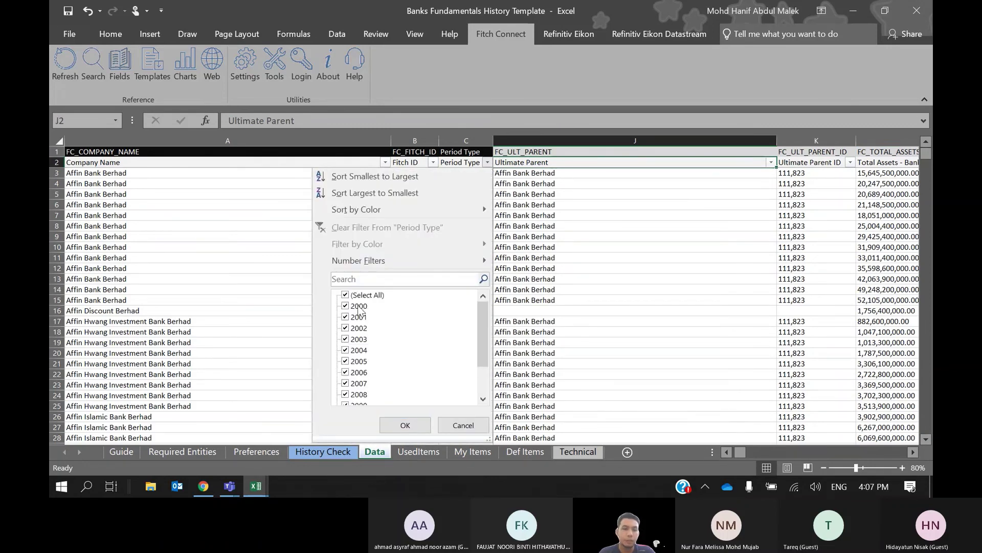
pyautogui.scroll(-2, 481, 382)
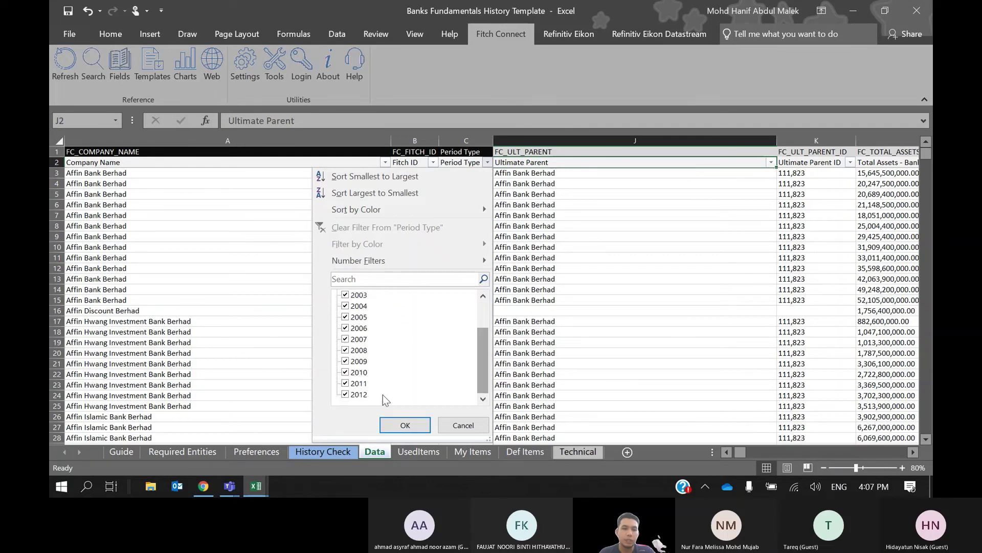
pyautogui.click(456, 426)
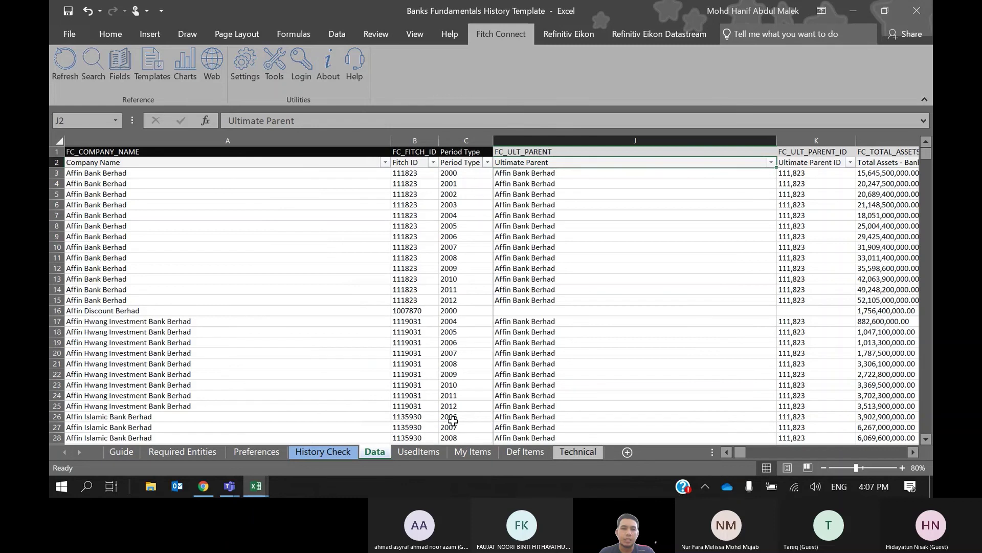
# Check Affin Bank Berhad's first record and period, and go down the Period Date column to Affin Hwang's 2005 entry.
pyautogui.click(187, 177)
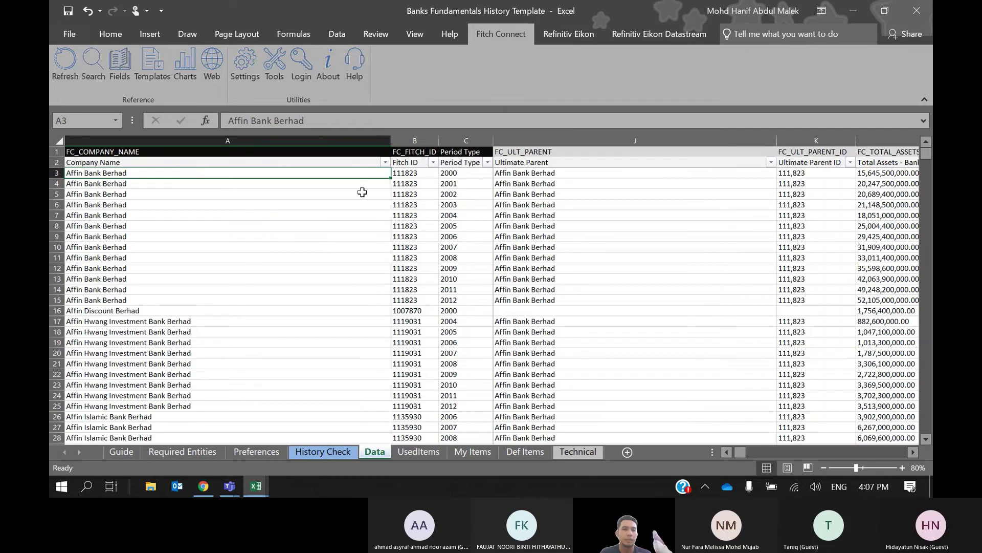
pyautogui.click(484, 179)
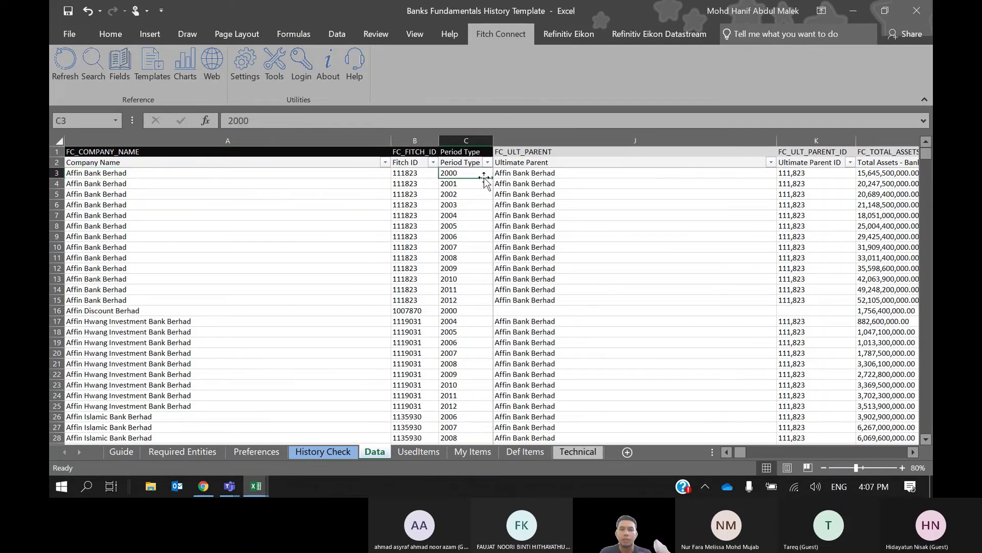
pyautogui.hotkey('ctrl', 'z')
pyautogui.press('Down')
pyautogui.press('Down')
pyautogui.press('Down')
pyautogui.press('Down')
pyautogui.press('Down')
pyautogui.press('Down')
pyautogui.press('Down')
pyautogui.press('Down')
pyautogui.press('Down')
pyautogui.press('Down')
pyautogui.press('Down')
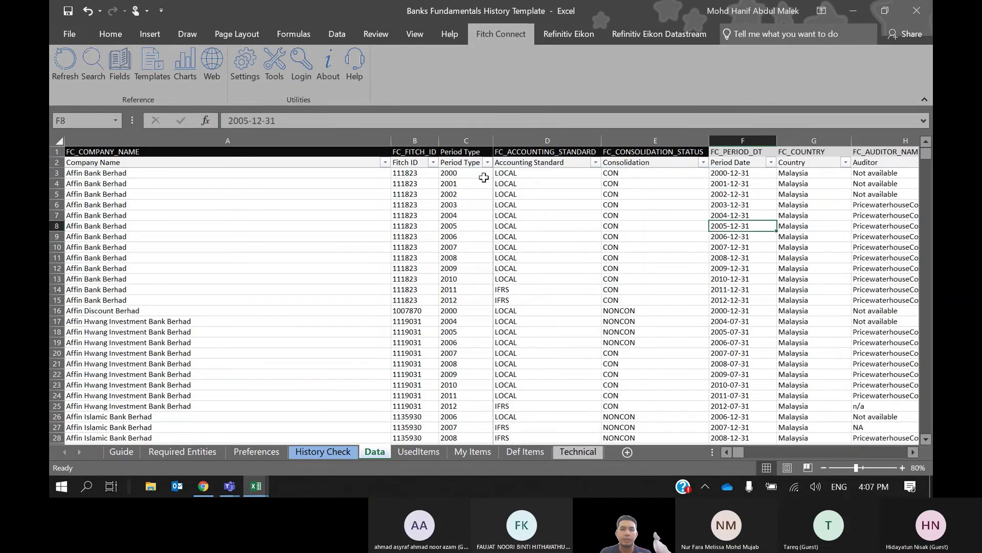
pyautogui.press('Down')
pyautogui.press('Down')
pyautogui.press('Down')
pyautogui.press('Down')
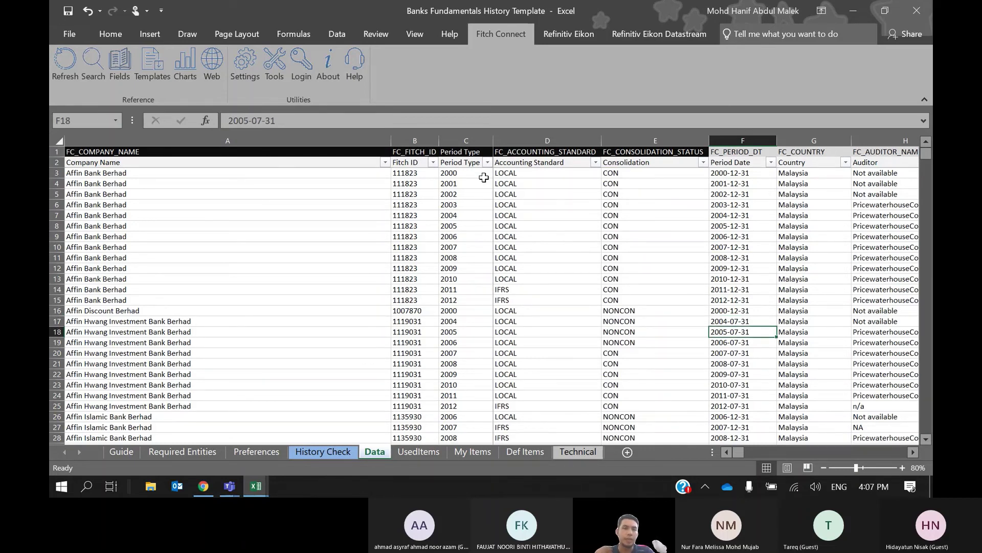
# Look over the further Malaysian banks' records, and return to Affin Bank Berhad's 2001 period.
pyautogui.scroll(-10, 484, 178)
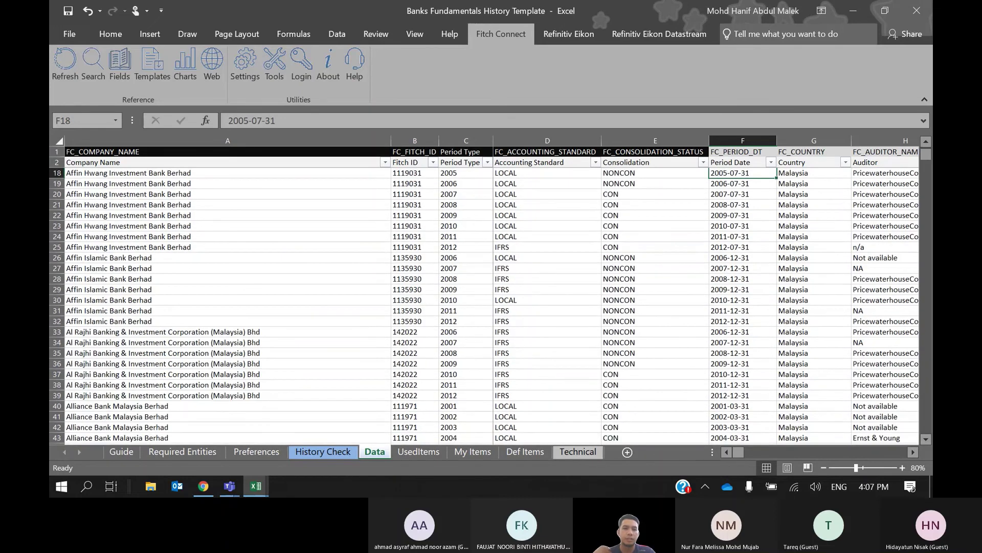
pyautogui.scroll(10, 135, 180)
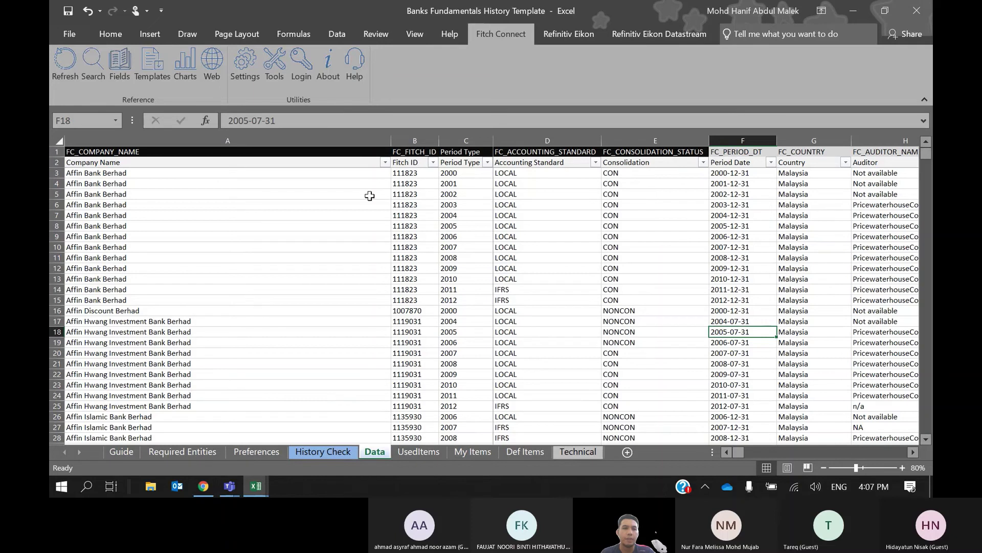
pyautogui.click(472, 184)
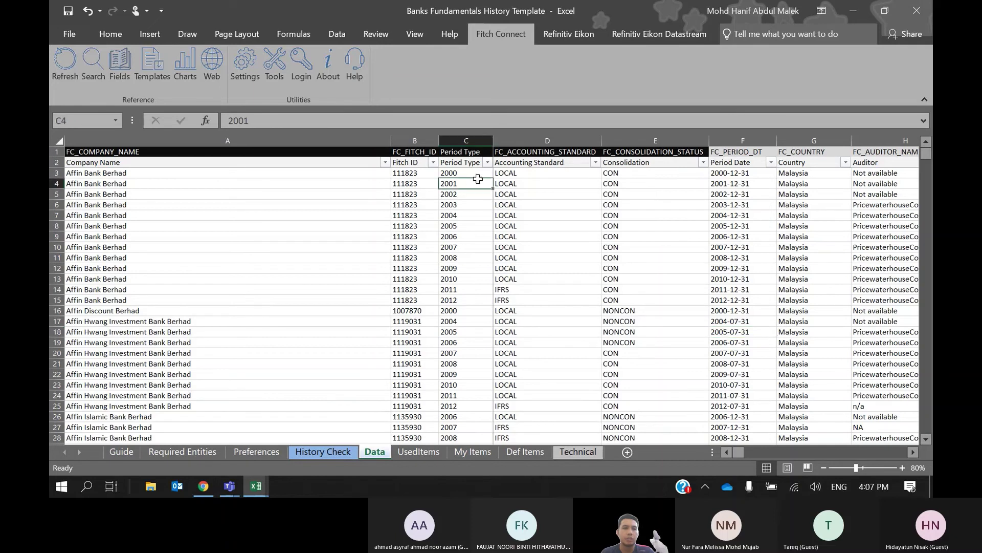
# Check the Period Type entries from Affin Bank Berhad's 2012 record through Affin Discount Berhad to Affin Hwang Investment Bank's 2012 record.
pyautogui.click(481, 299)
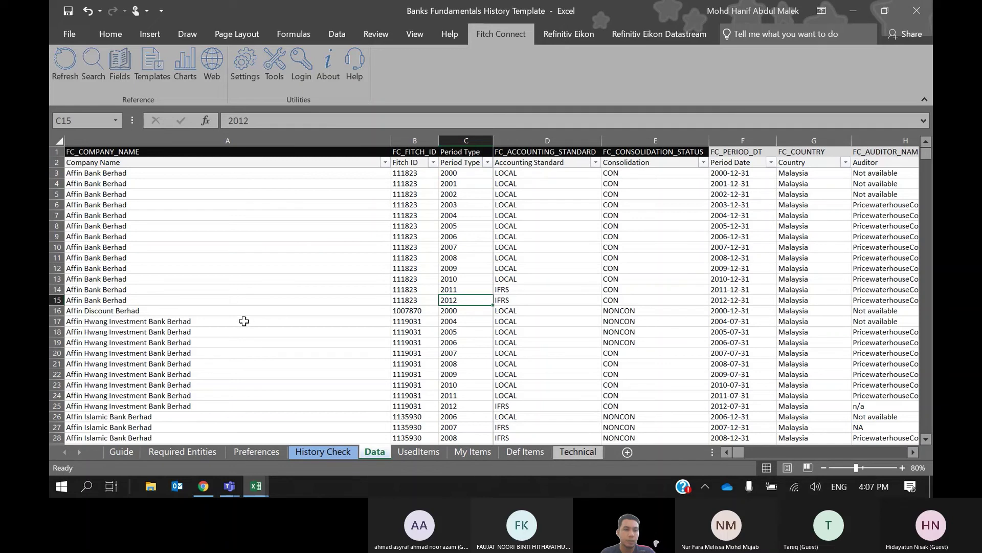
pyautogui.click(260, 318)
pyautogui.click(259, 308)
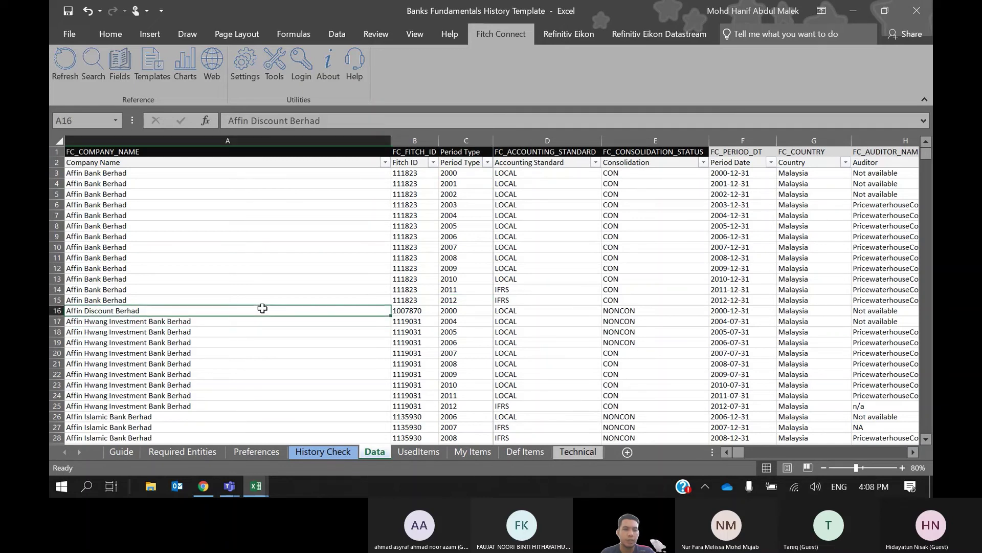
pyautogui.click(476, 315)
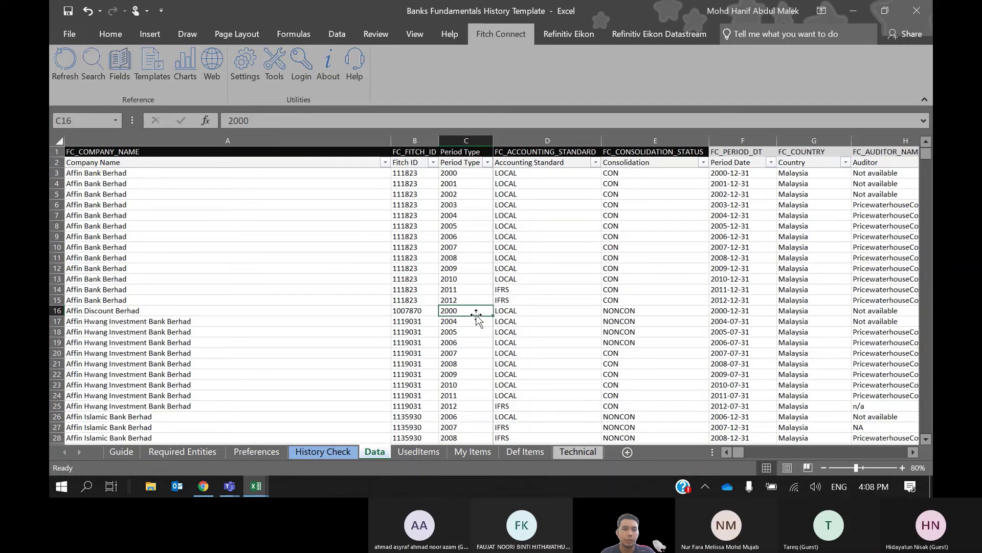
pyautogui.click(477, 322)
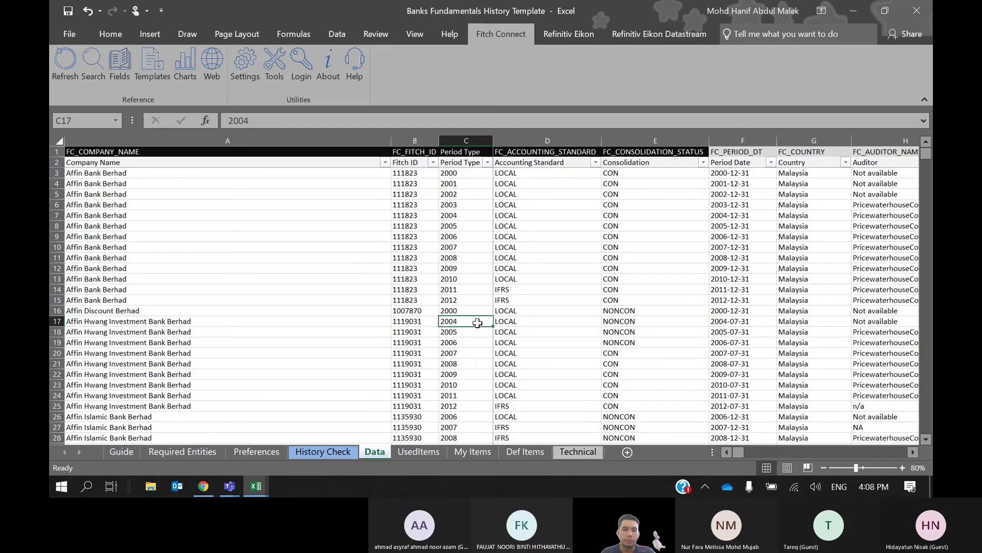
pyautogui.click(460, 414)
pyautogui.click(471, 405)
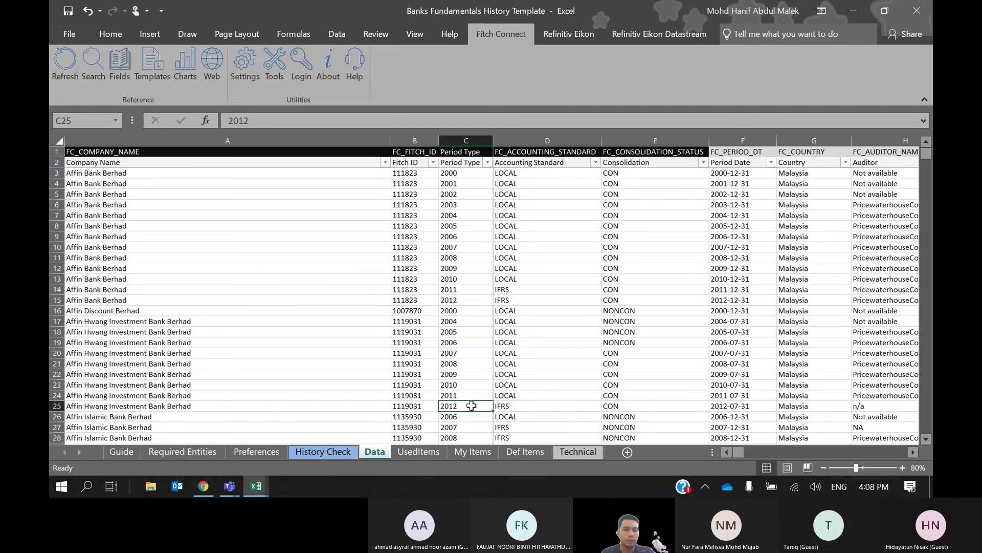
# Examine Affin Islamic Bank Berhad's periods from 2006 to 2012, look over the following banks' periods, and return to the first records.
pyautogui.scroll(-6, 471, 405)
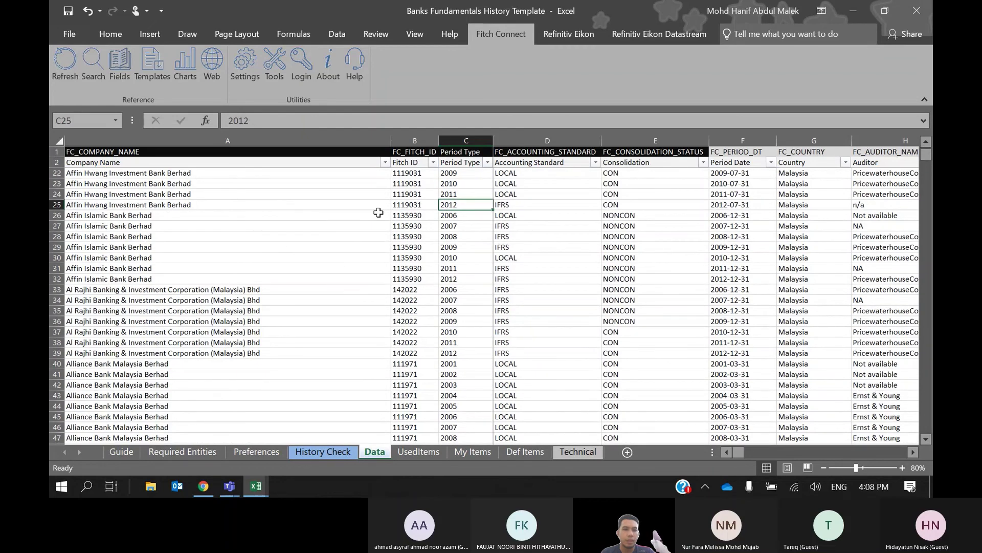
pyautogui.moveTo(460, 216); pyautogui.dragTo(458, 275)
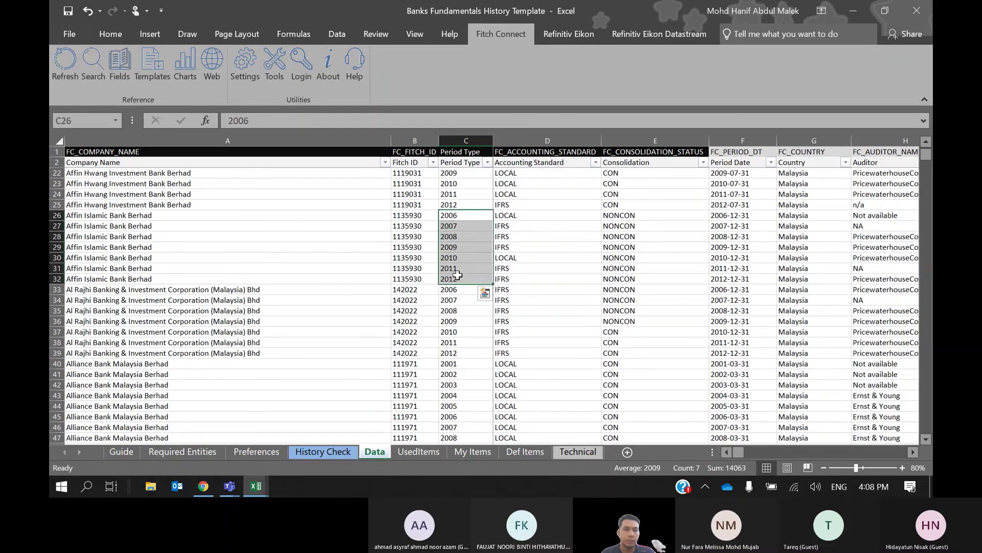
pyautogui.scroll(-4, 458, 275)
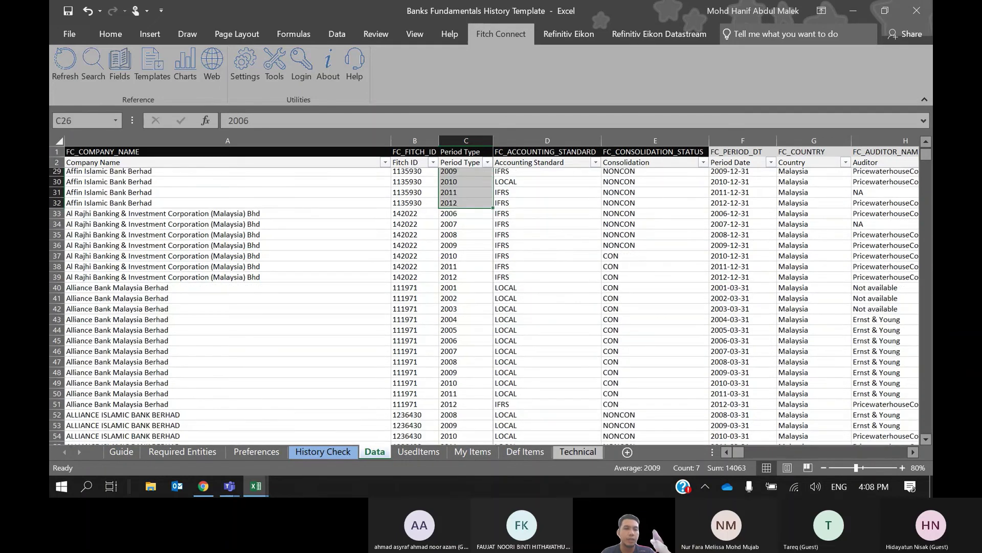
pyautogui.scroll(-6, 457, 276)
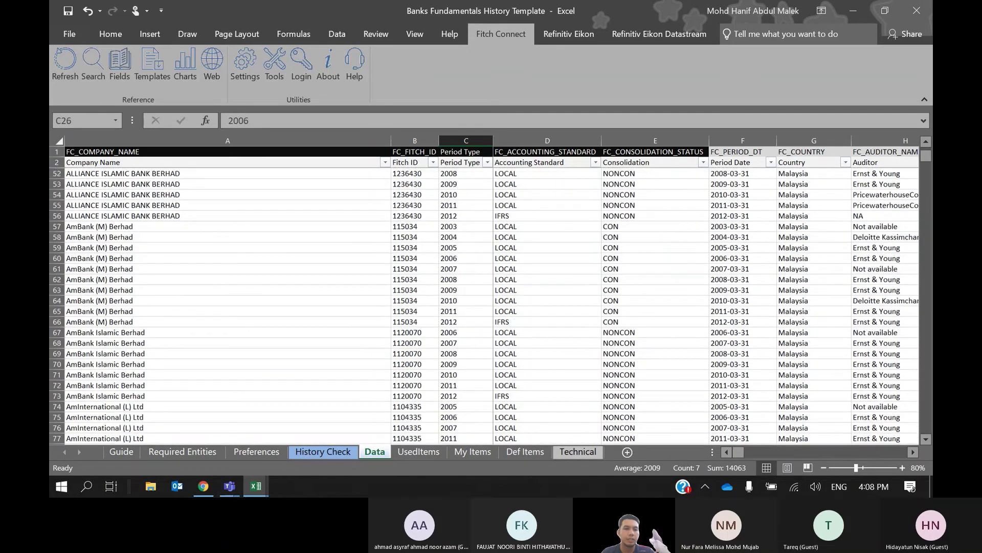
pyautogui.scroll(-4, 458, 275)
pyautogui.scroll(4, 457, 275)
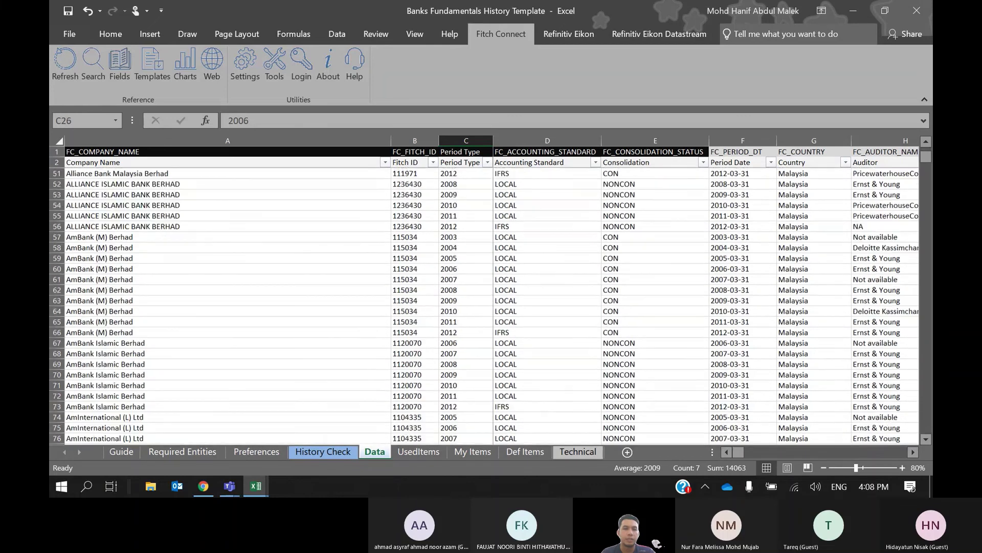
pyautogui.scroll(16, 486, 177)
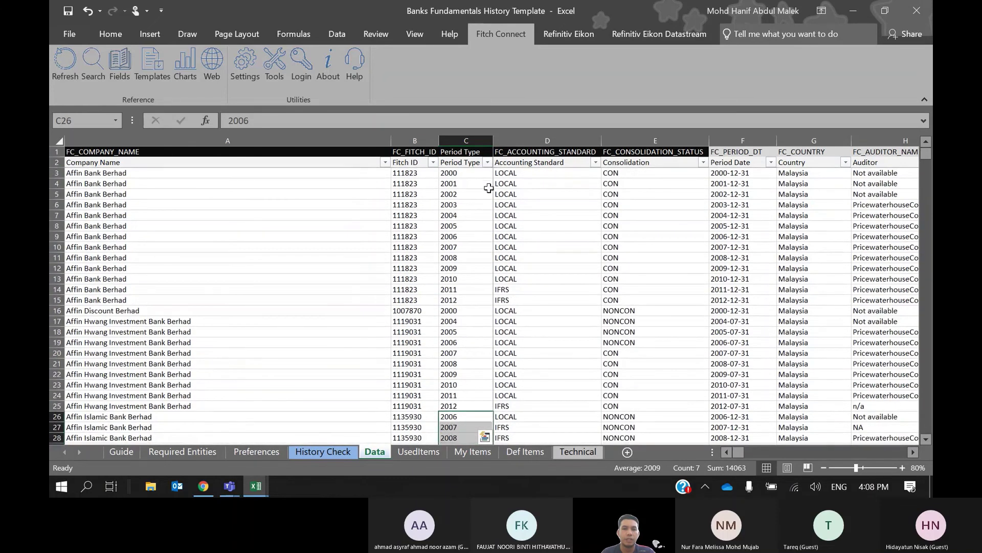
# Filter the Period Type column to show only 2000, and select the listed company names to review them.
pyautogui.click(489, 163)
pyautogui.click(377, 297)
pyautogui.click(358, 307)
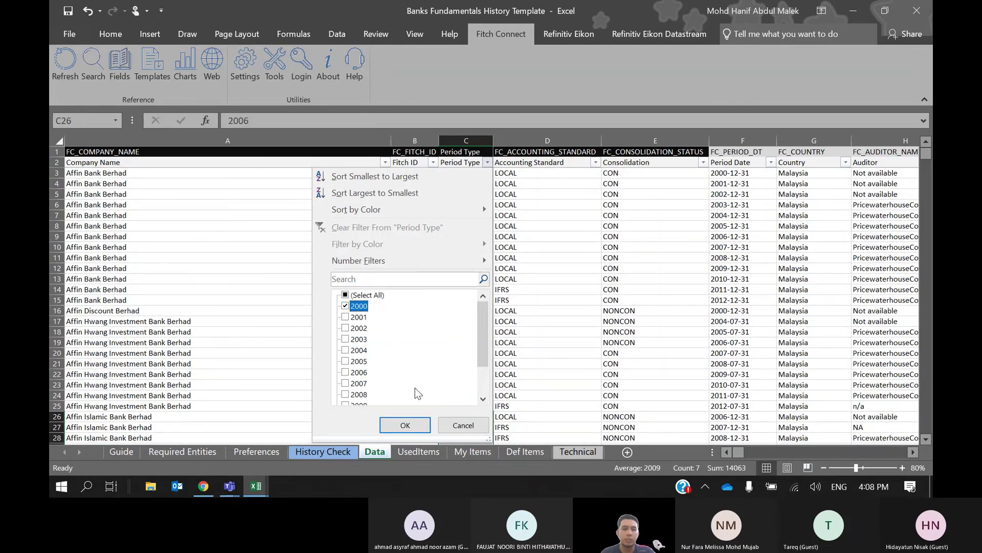
pyautogui.click(405, 426)
pyautogui.click(453, 278)
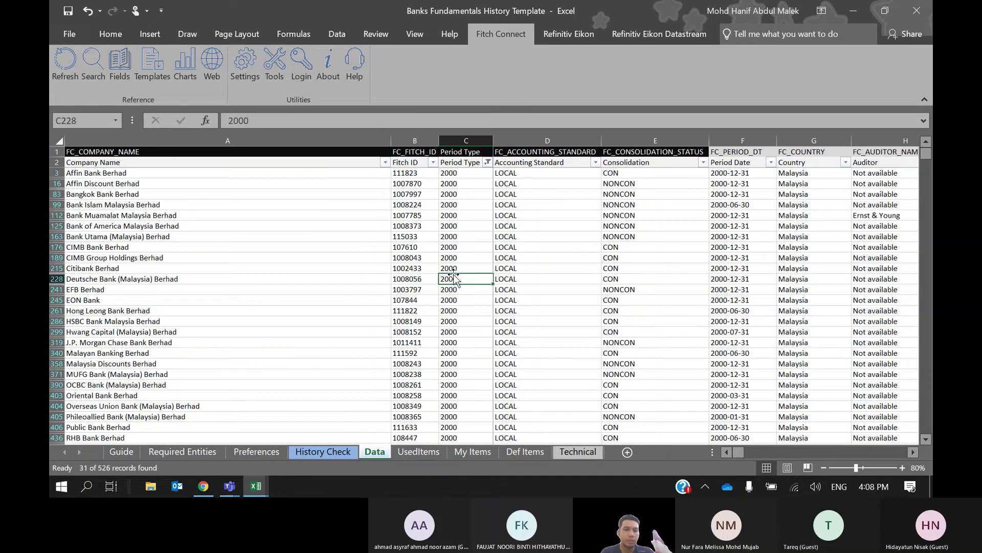
pyautogui.click(243, 175)
pyautogui.hotkey('ctrl', 'shift', 'Down')
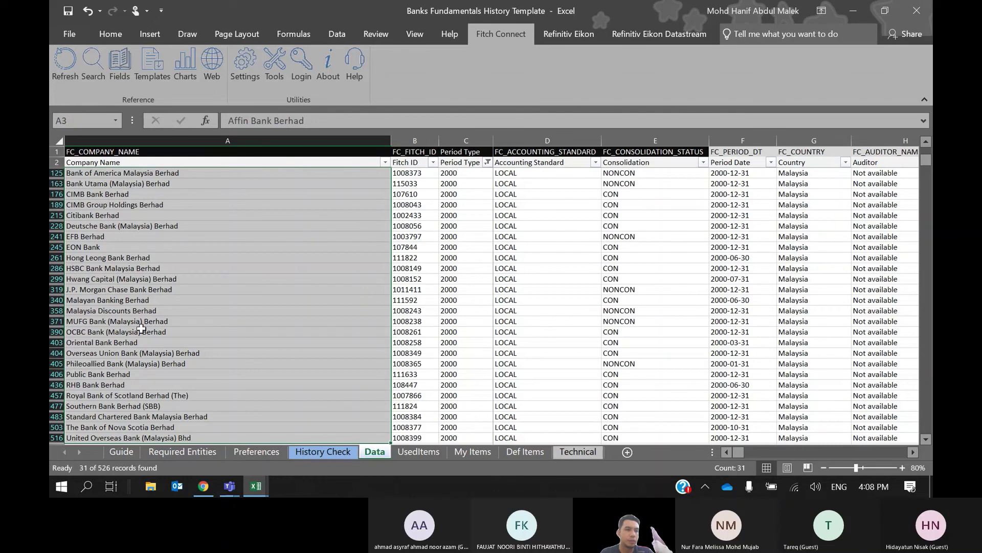
pyautogui.click(465, 217)
# Change the Period Type filter to show only 2001, and review the listed banks from the first record.
pyautogui.click(488, 163)
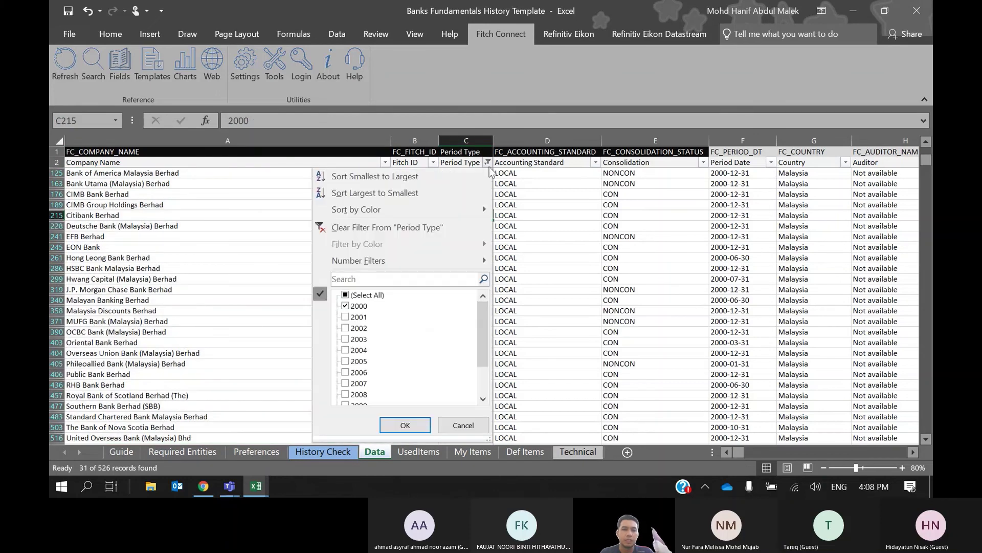
pyautogui.click(357, 317)
pyautogui.click(360, 307)
pyautogui.click(404, 424)
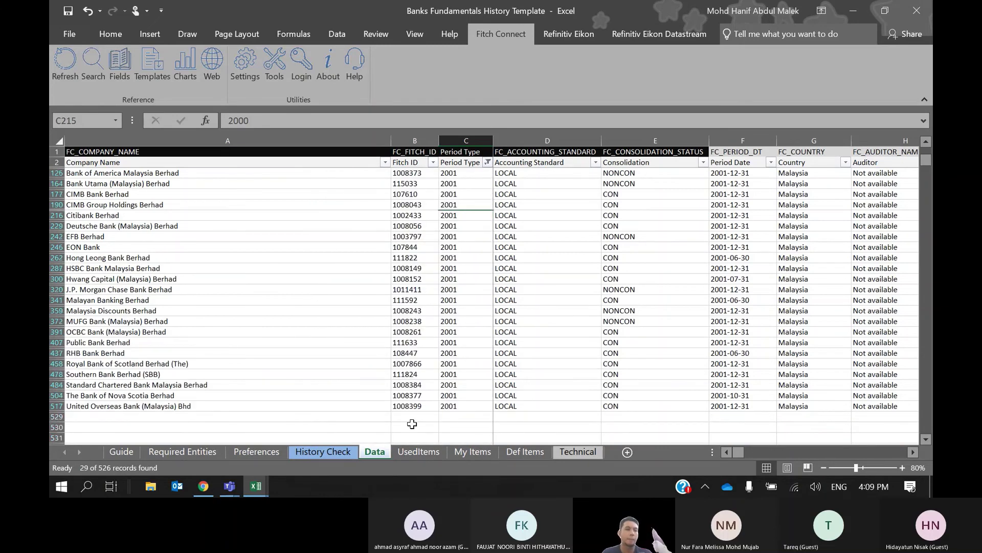
pyautogui.scroll(2, 412, 424)
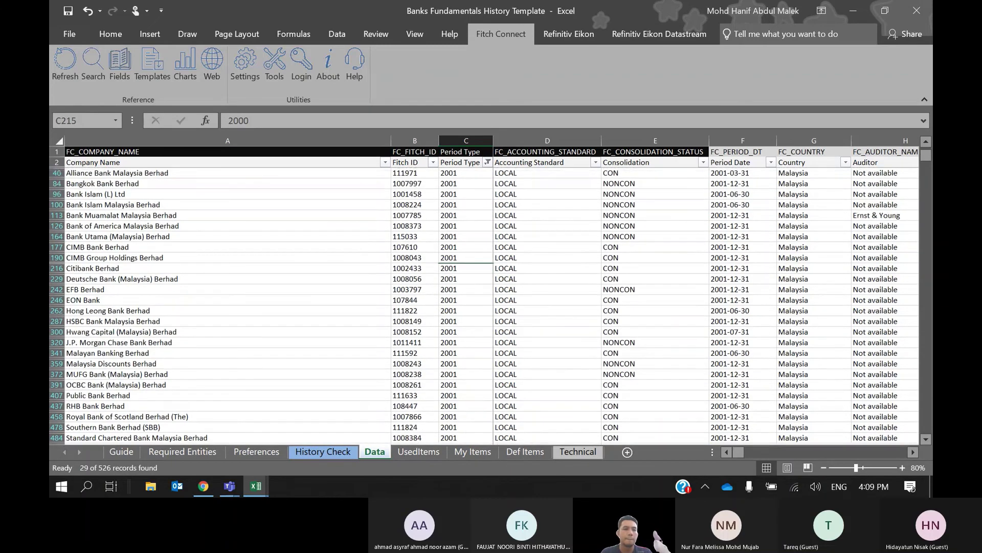
pyautogui.scroll(1, 476, 256)
pyautogui.click(465, 205)
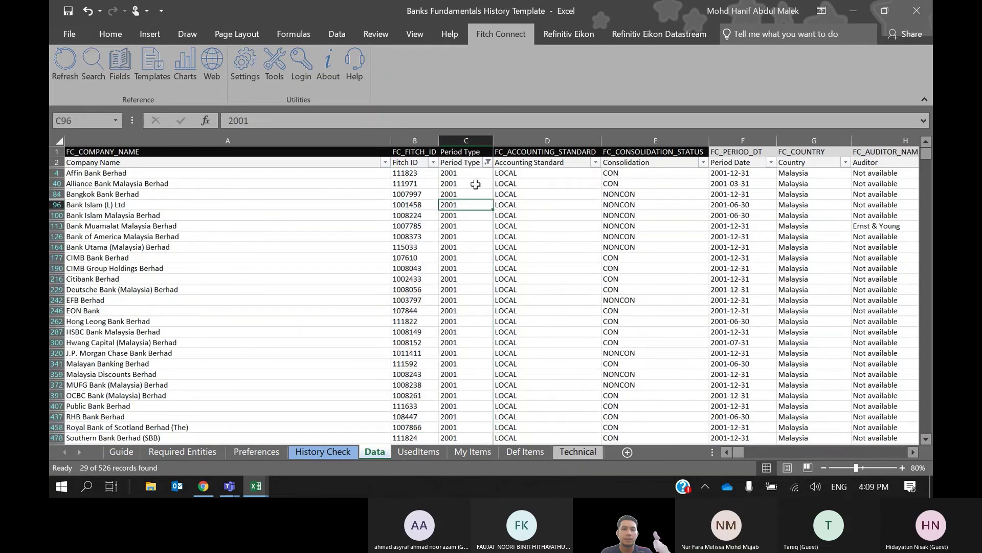
# Reset the Period Type filter to show all years again.
pyautogui.click(487, 163)
pyautogui.click(382, 297)
pyautogui.click(406, 425)
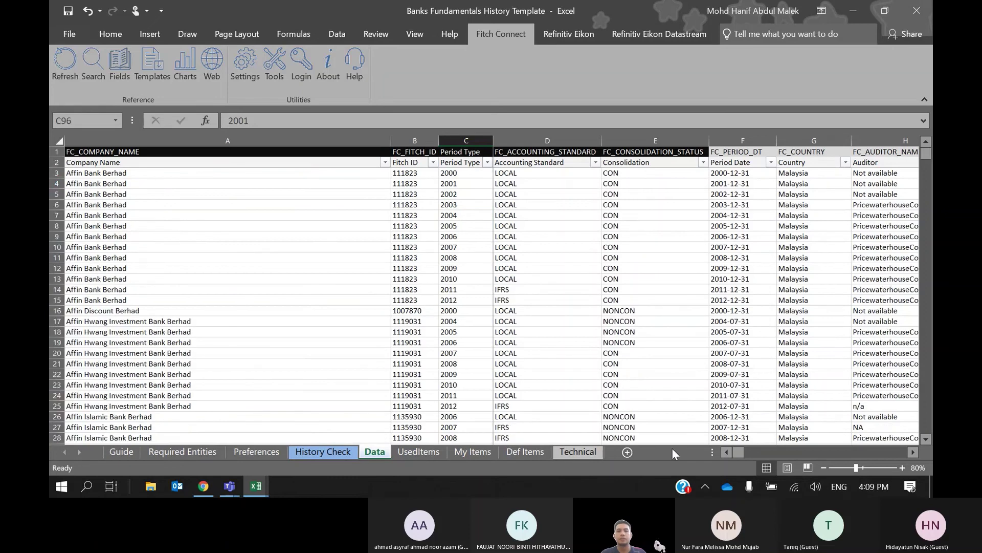
# Go along the headings from Ultimate Parent to Ultimate Parent Flag, and inspect the FX Rate formula for Affin Bank Berhad's first record.
pyautogui.moveTo(741, 453); pyautogui.dragTo(741, 452)
pyautogui.click(787, 151)
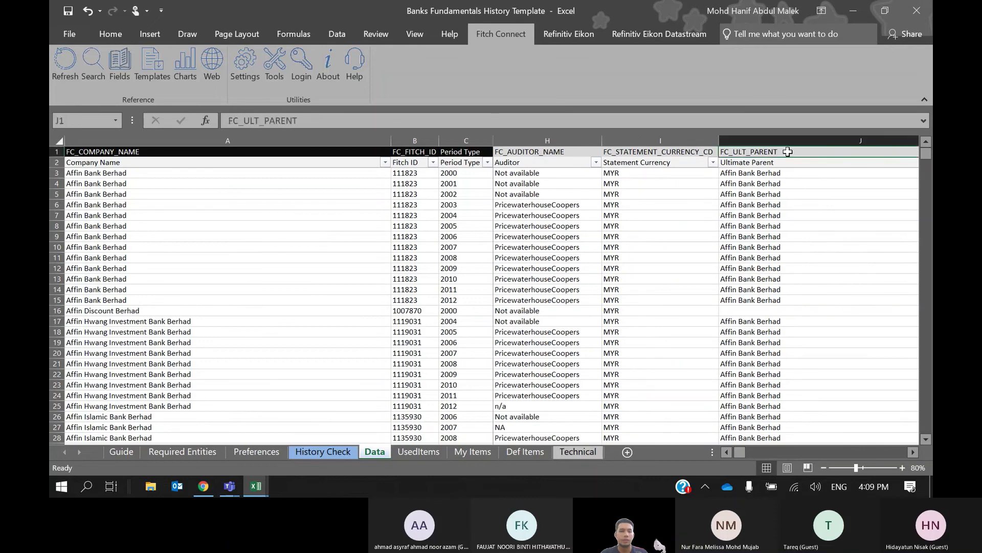
pyautogui.hscroll(5, 787, 151)
pyautogui.click(787, 152)
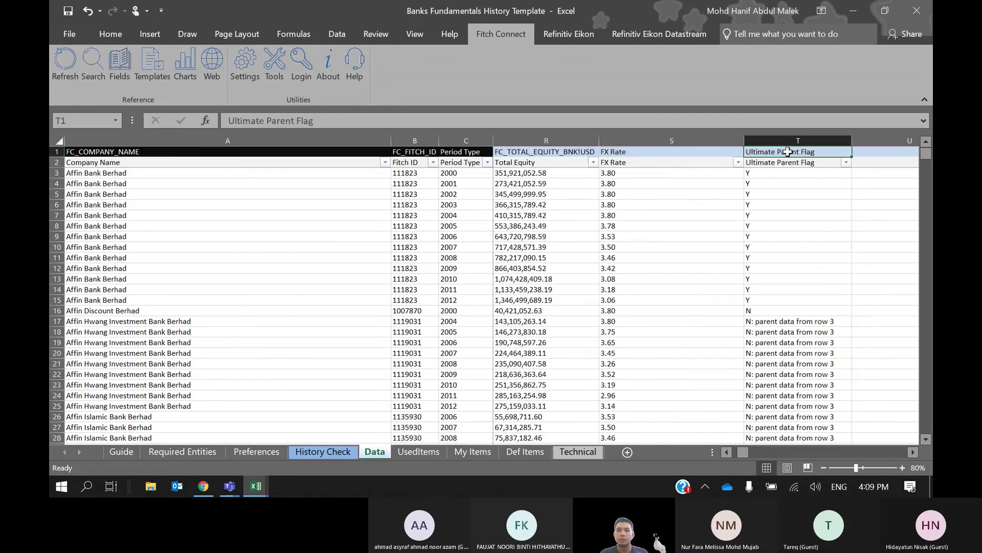
pyautogui.click(682, 151)
pyautogui.click(680, 173)
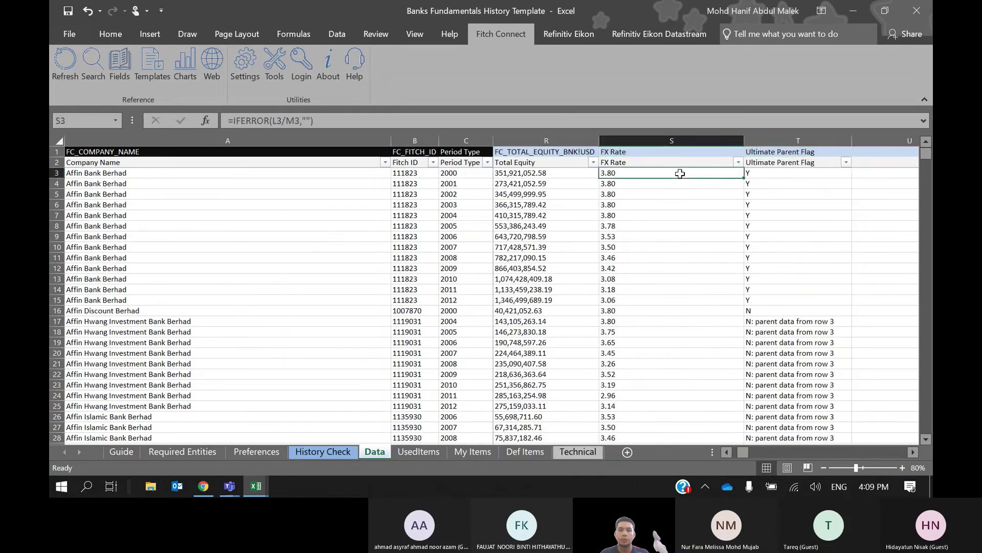
# Check the FX Rate entries for Affin Bank and Affin Hwang, and look down the column at the further banks' rates.
pyautogui.click(670, 228)
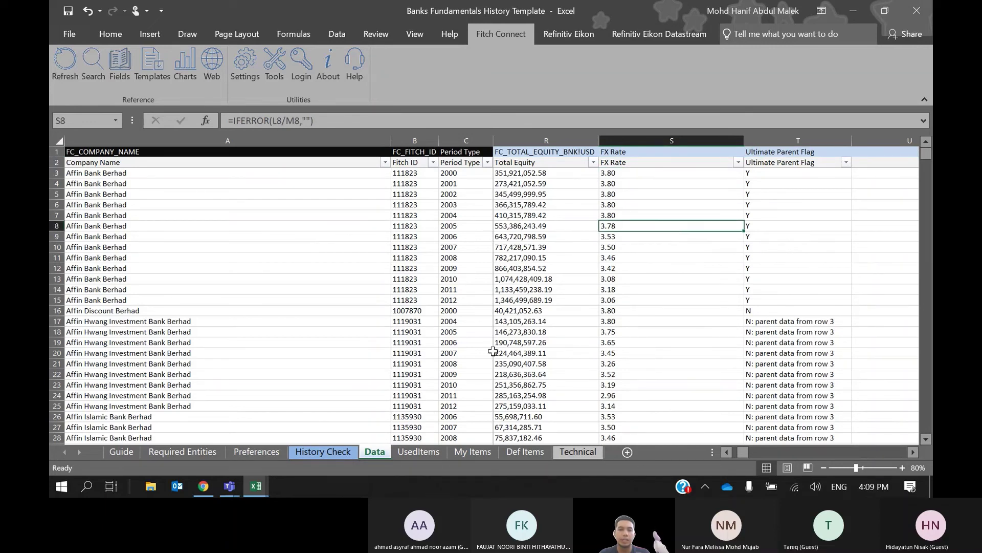
pyautogui.click(659, 317)
pyautogui.click(669, 359)
pyautogui.click(670, 384)
pyautogui.click(684, 202)
pyautogui.hotkey('ctrl', 'Up')
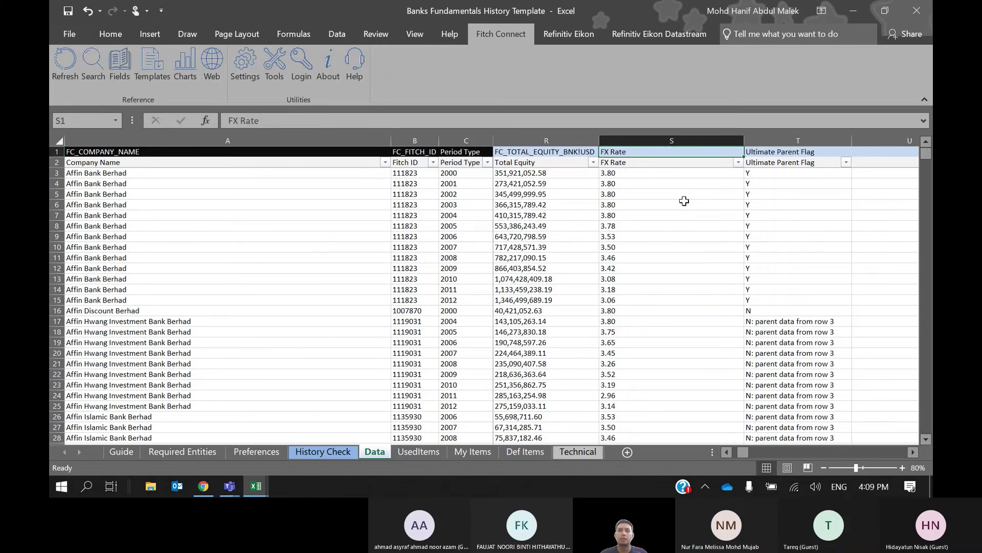
pyautogui.click(684, 203)
pyautogui.scroll(-2, 684, 203)
pyautogui.scroll(-2, 484, 306)
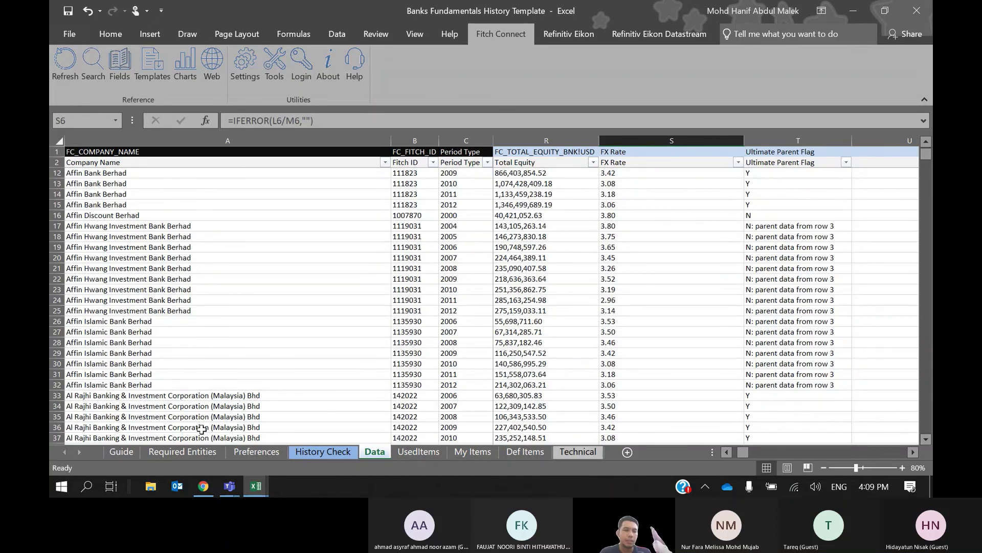
# Switch to the Required Entities sheet and reduce its zoom to 90%.
pyautogui.click(176, 452)
pyautogui.click(295, 377)
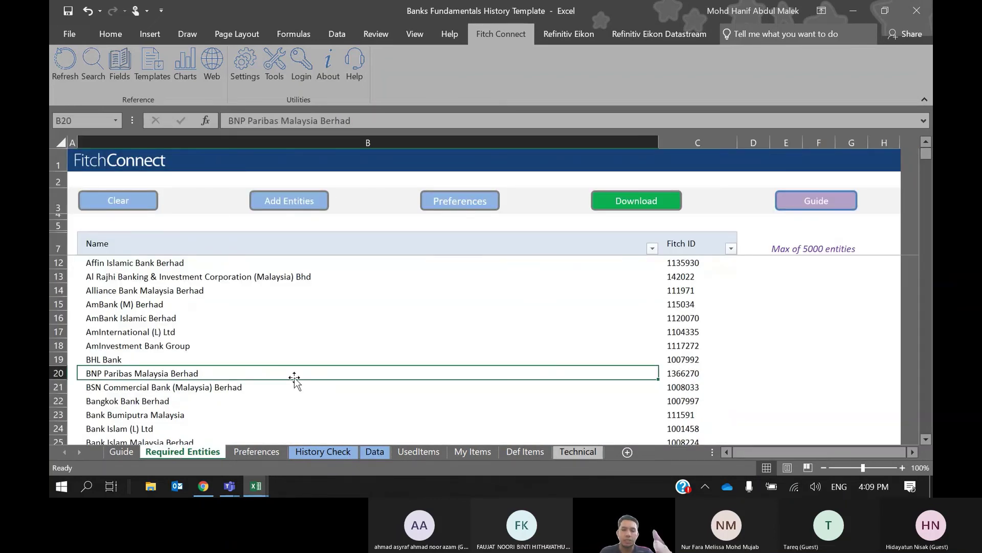
pyautogui.click(822, 467)
pyautogui.click(254, 332)
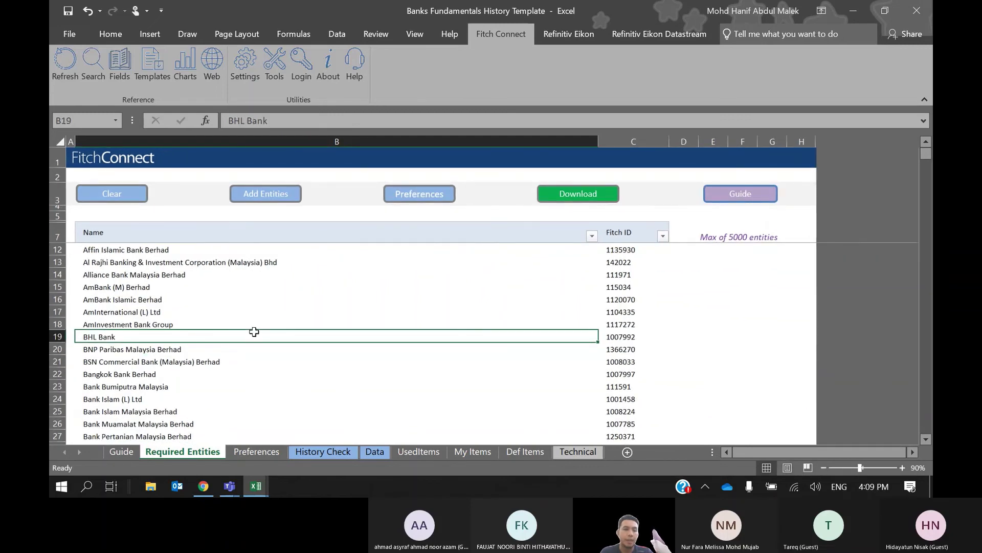
# Go to the first empty row for adding entities, open the Entity Search window, and reposition the window over the sheet.
pyautogui.click(262, 199)
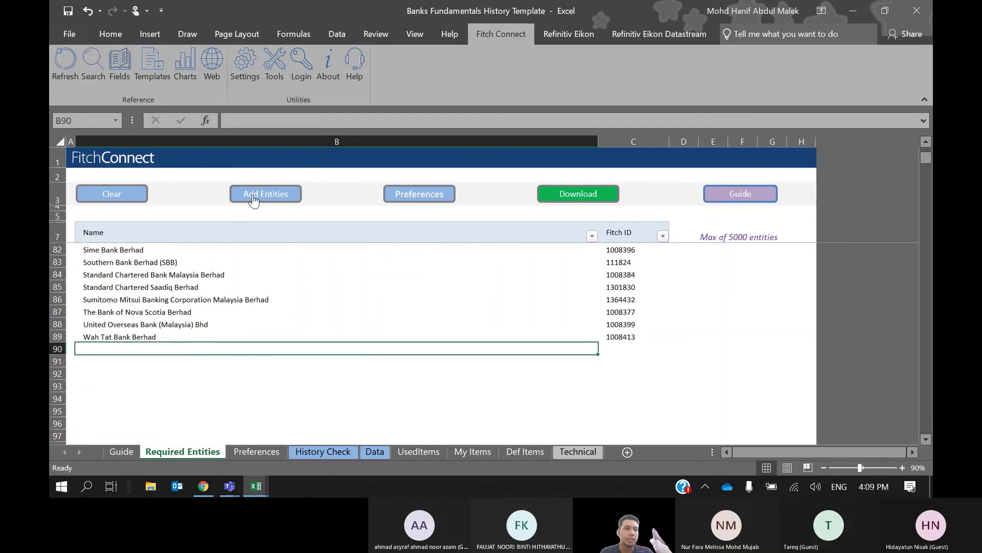
pyautogui.click(96, 80)
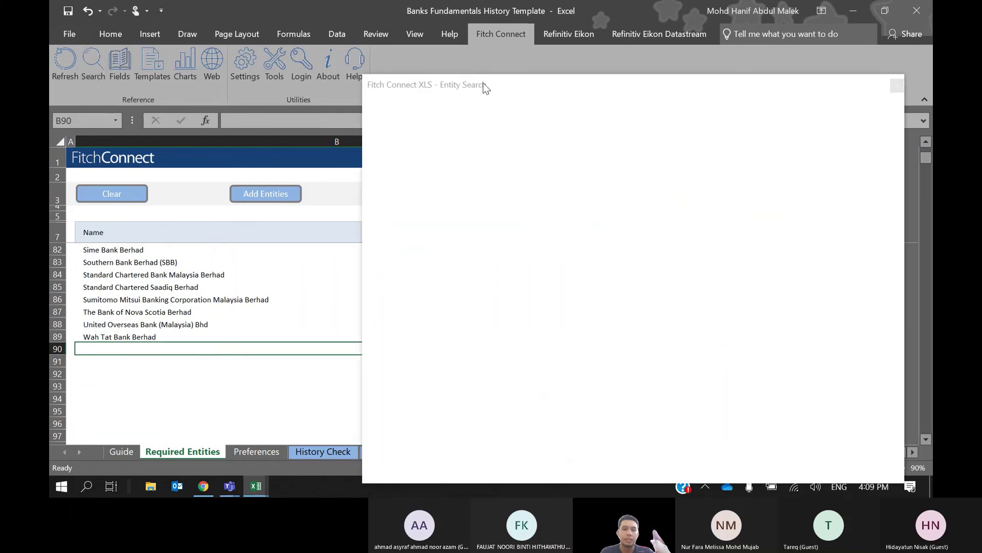
pyautogui.moveTo(484, 83); pyautogui.dragTo(391, 56)
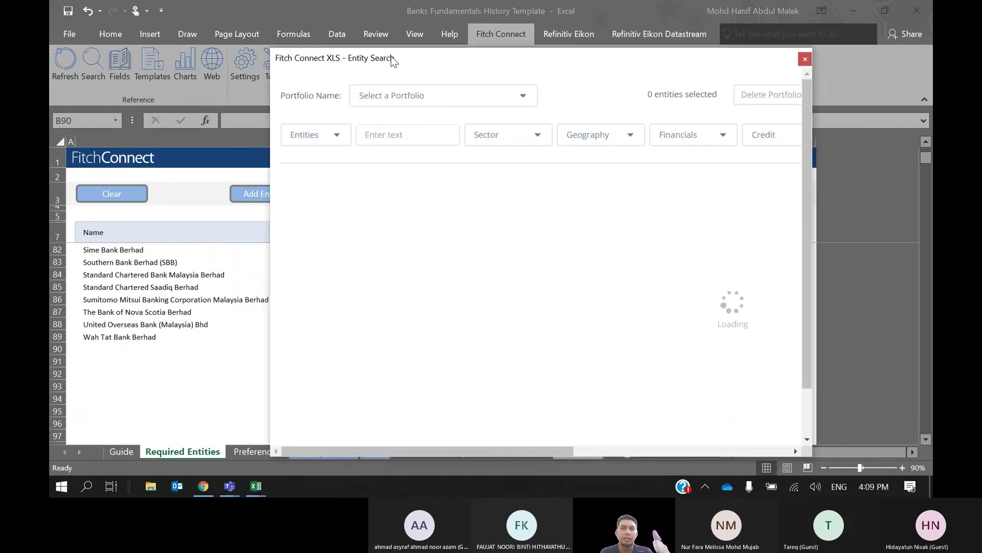
# Look over the Sector and Geography filter options in Entity Search, and bring the search and Add to template controls into view.
pyautogui.click(539, 145)
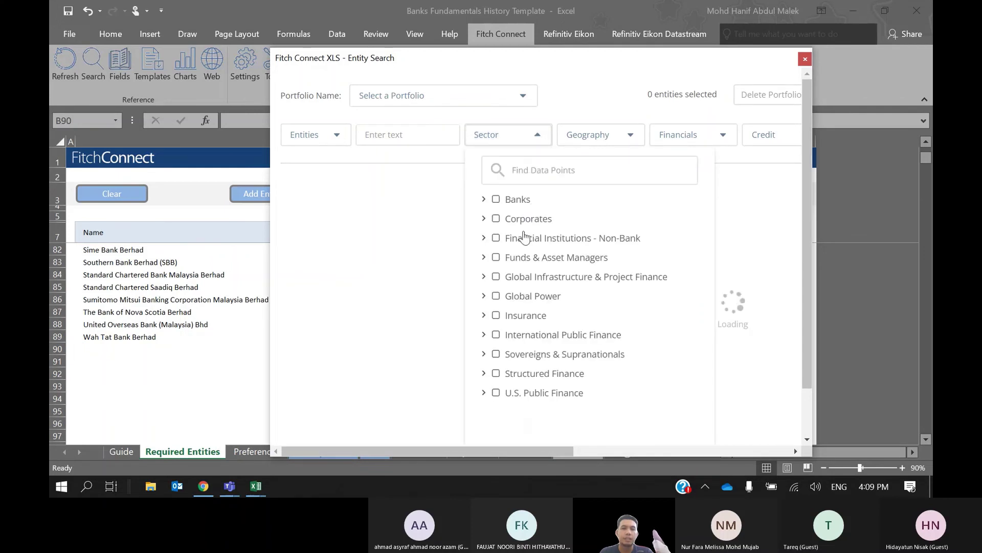
pyautogui.click(608, 139)
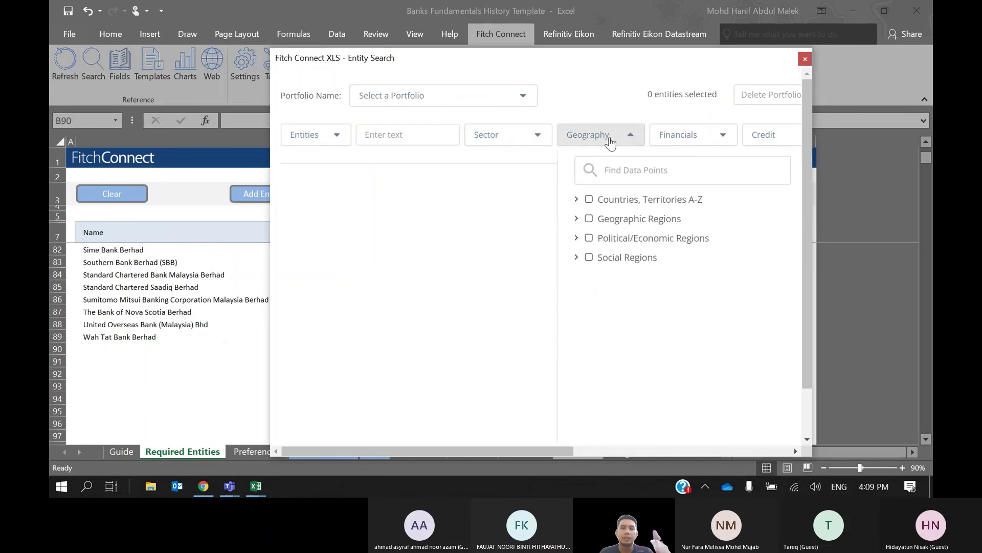
pyautogui.click(543, 249)
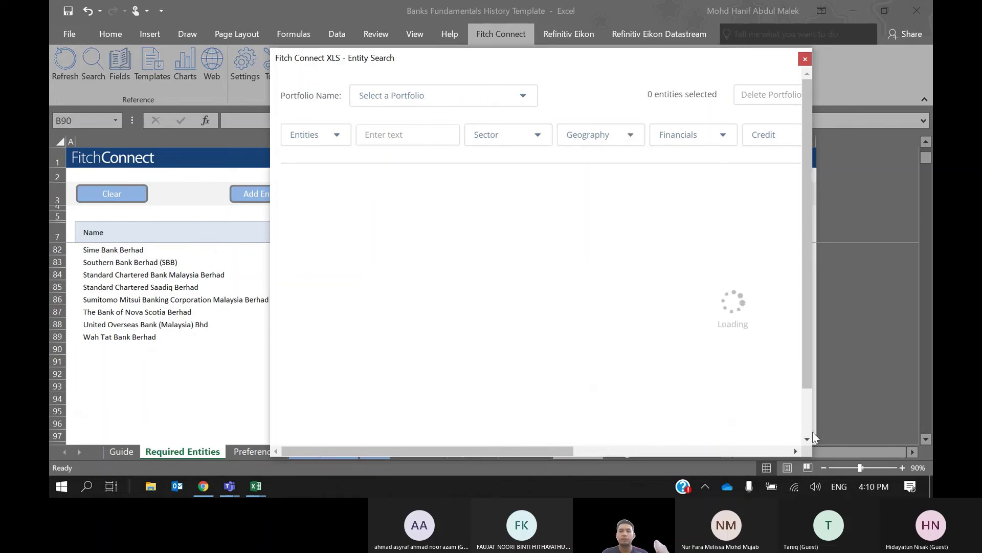
pyautogui.scroll(-1, 716, 399)
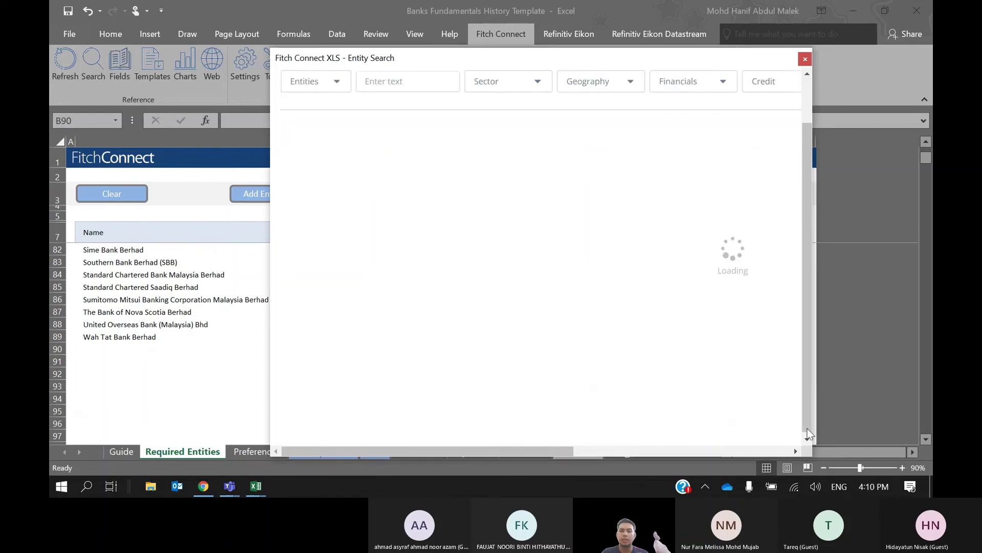
pyautogui.click(593, 450)
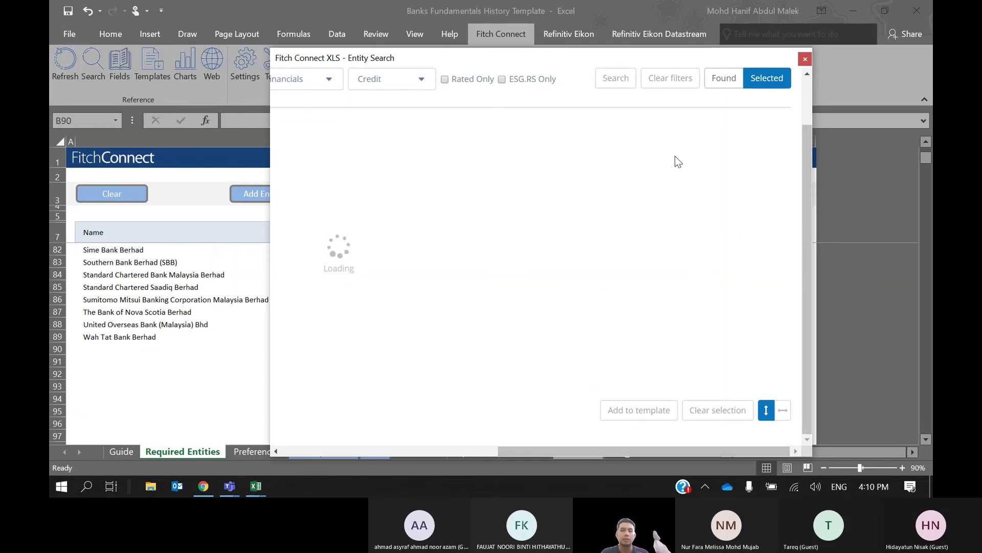
# Close the Entity Search window and look back up through the list of required banks.
pyautogui.click(805, 59)
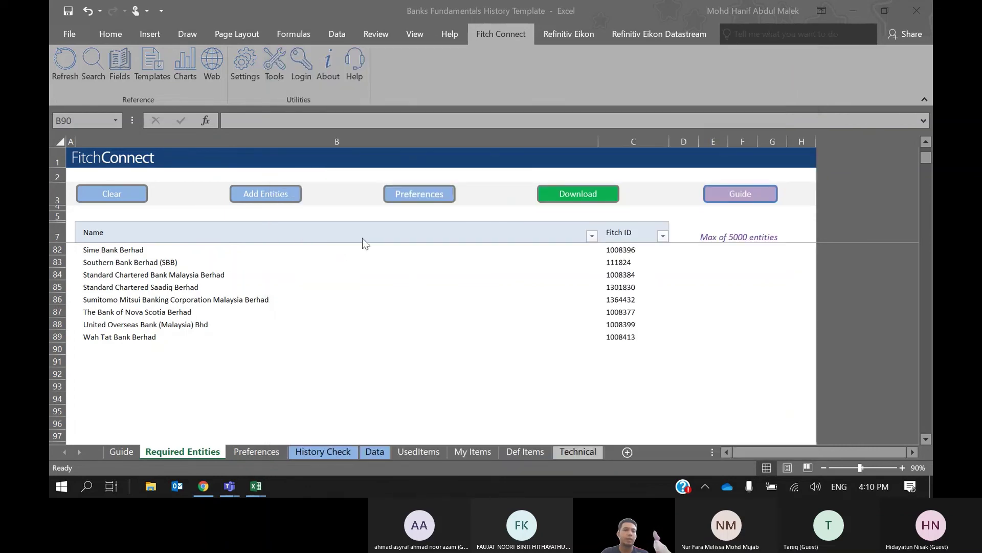
pyautogui.click(219, 299)
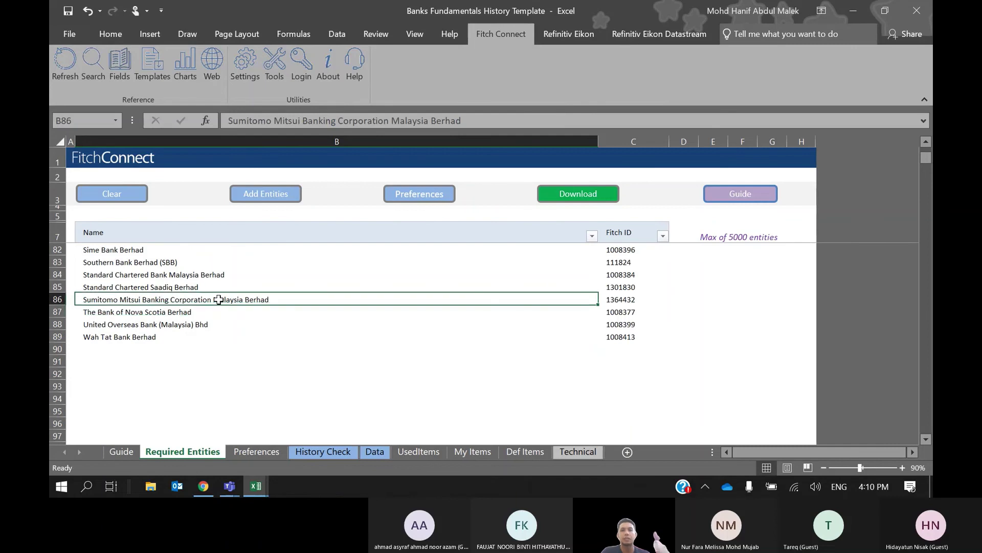
pyautogui.scroll(15, 210, 235)
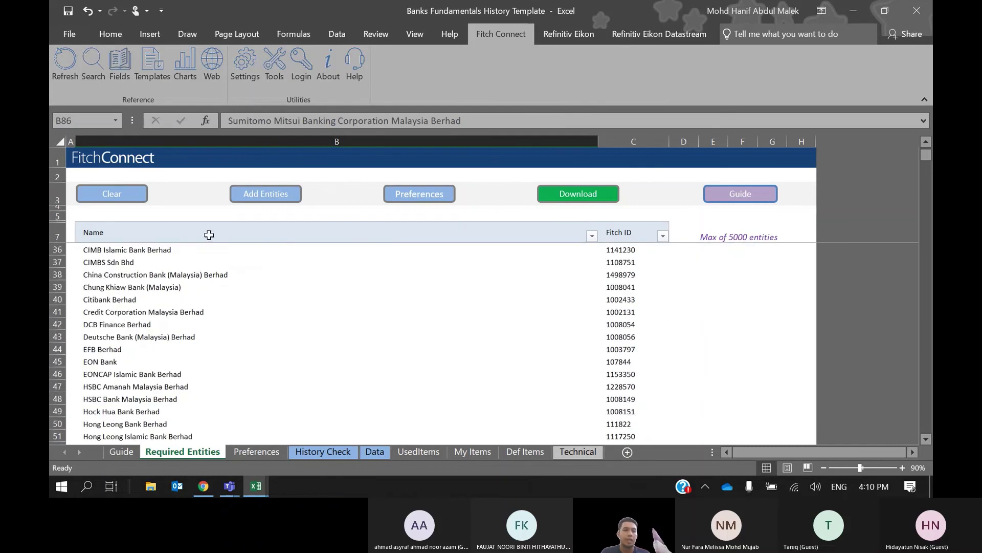
# Go to the Preferences sheet and review the Period Start, Interims Included, Currency and items settings.
pyautogui.click(417, 197)
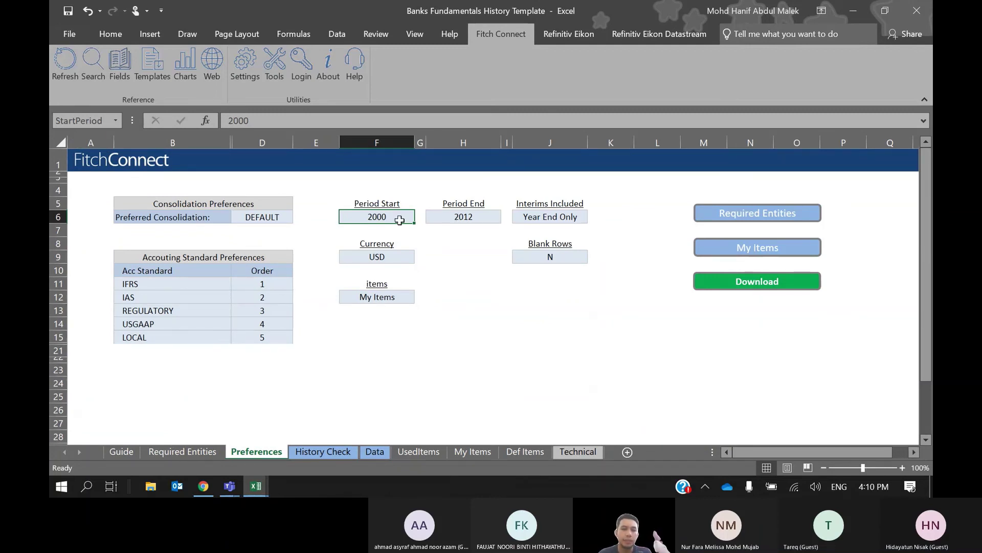
pyautogui.click(561, 217)
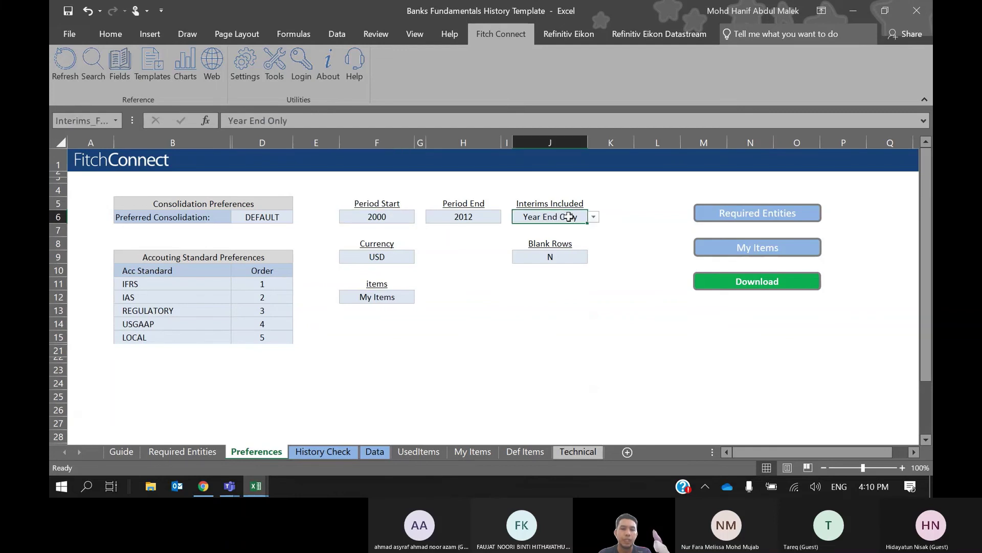
pyautogui.click(396, 255)
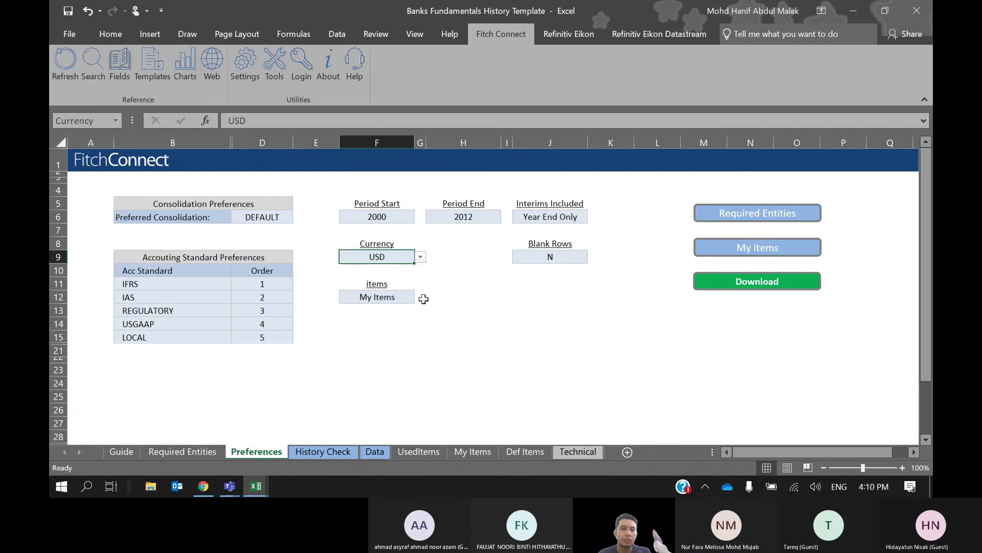
pyautogui.click(391, 297)
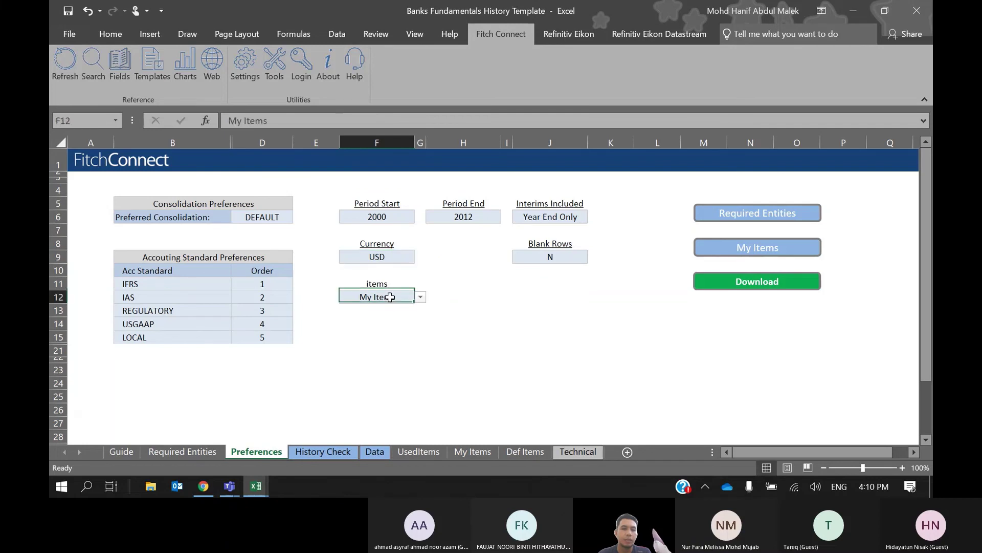
pyautogui.click(517, 333)
pyautogui.click(385, 299)
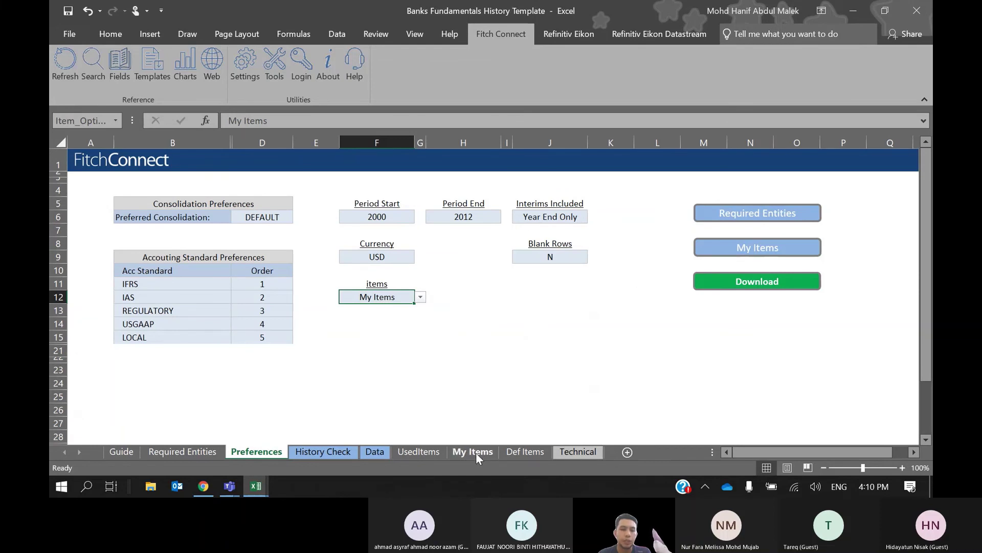
pyautogui.click(485, 358)
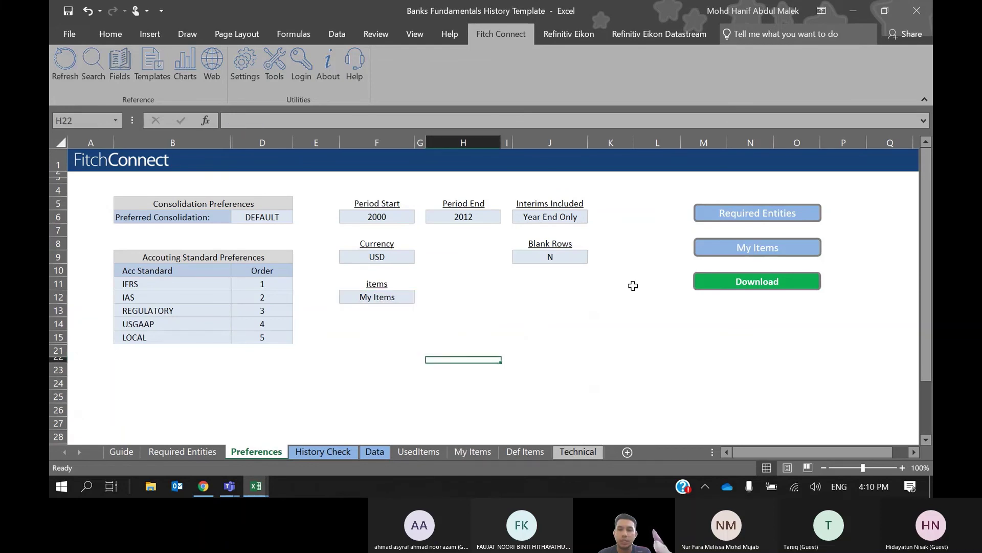
# Go to the My Items sheet, move to the first empty item row, and open the Field Lookup window.
pyautogui.click(761, 247)
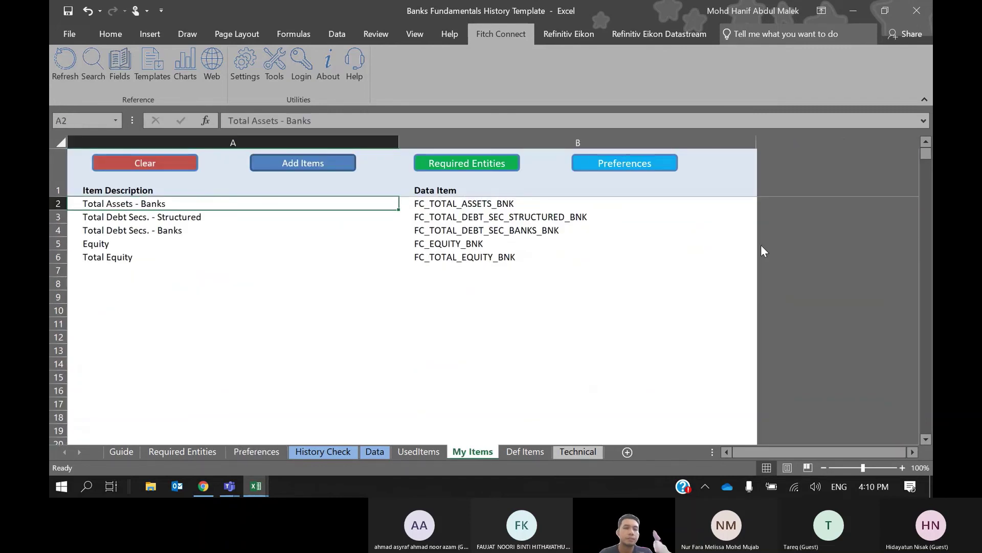
pyautogui.click(197, 312)
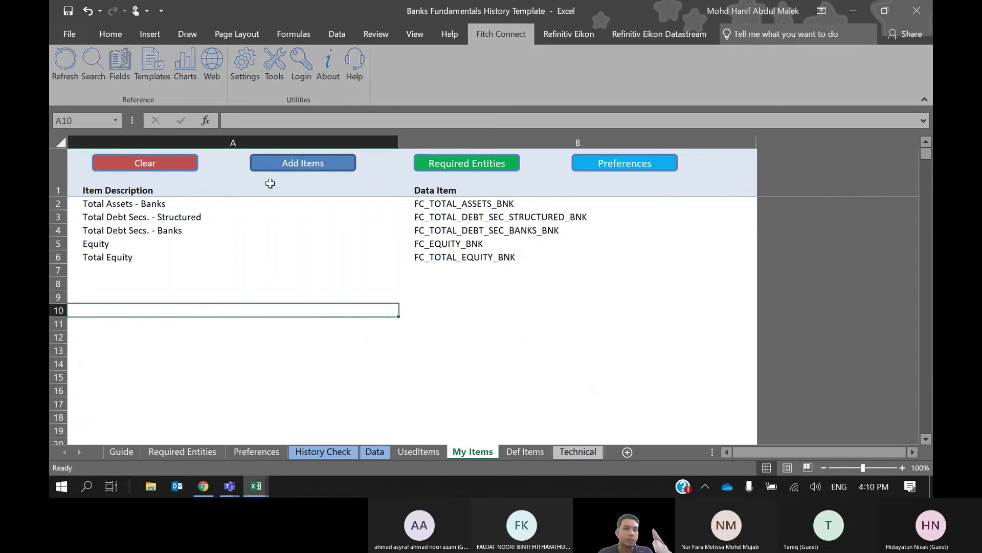
pyautogui.click(289, 163)
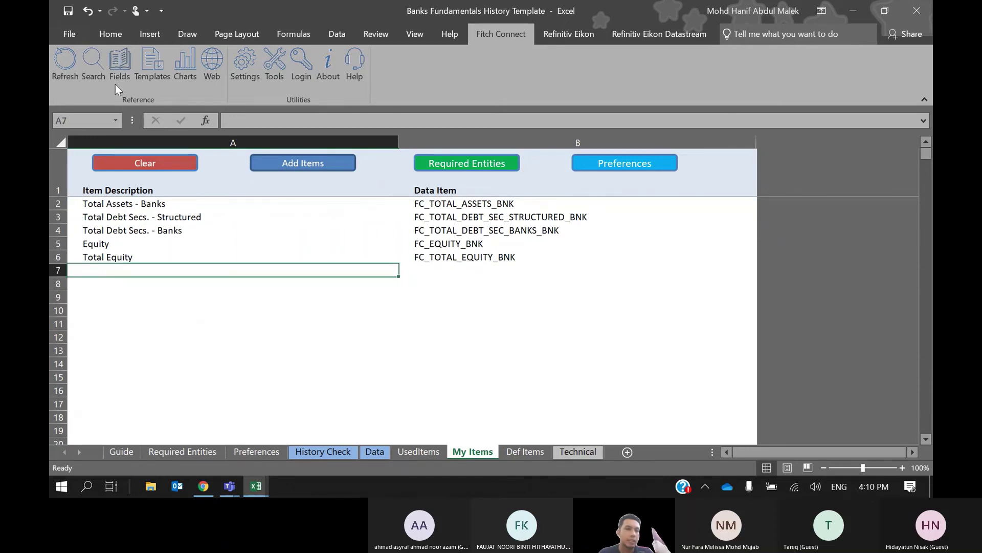
pyautogui.click(130, 60)
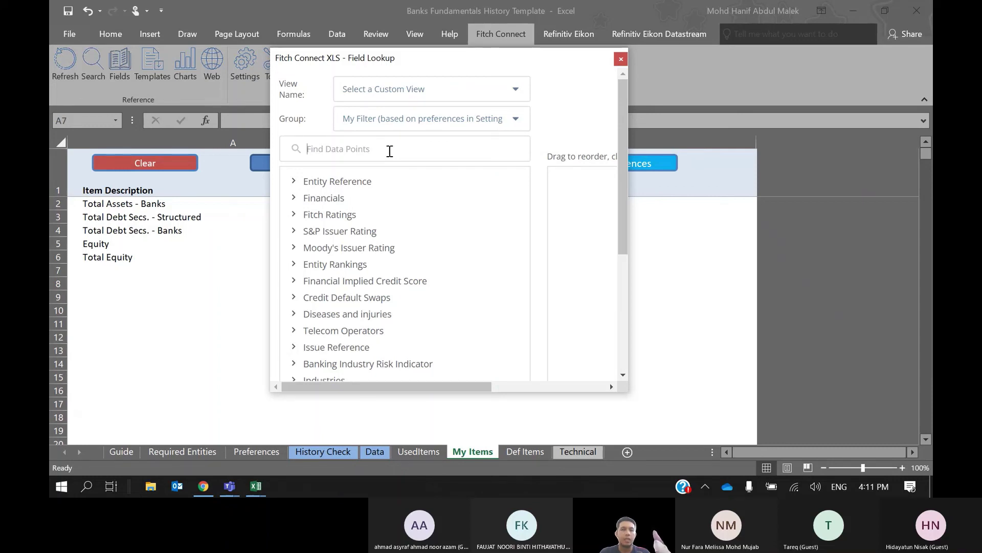
# Search the data points for "total", and clear the search.
pyautogui.write('s')
pyautogui.press('BackSpace')
pyautogui.write('s')
pyautogui.press('BackSpace')
pyautogui.write('total')
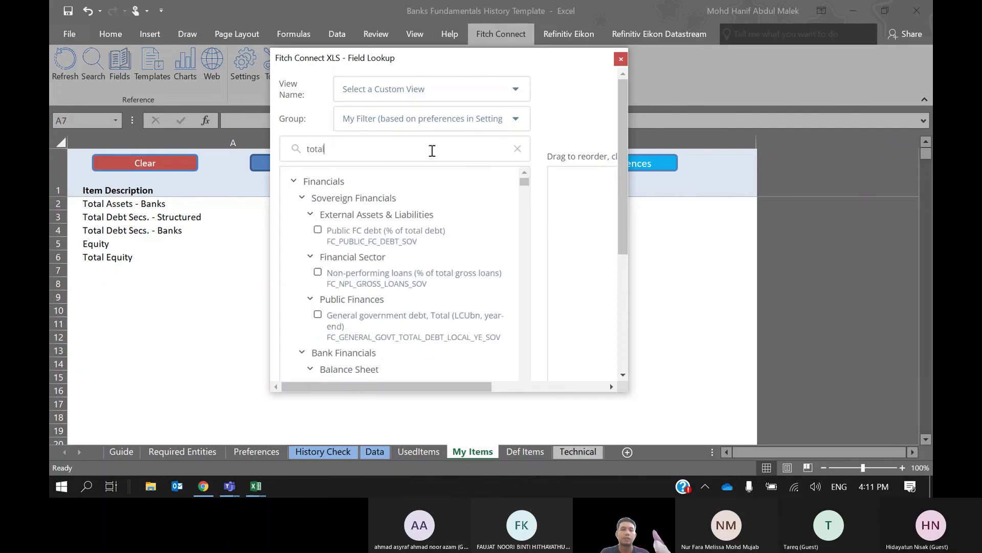
pyautogui.click(518, 149)
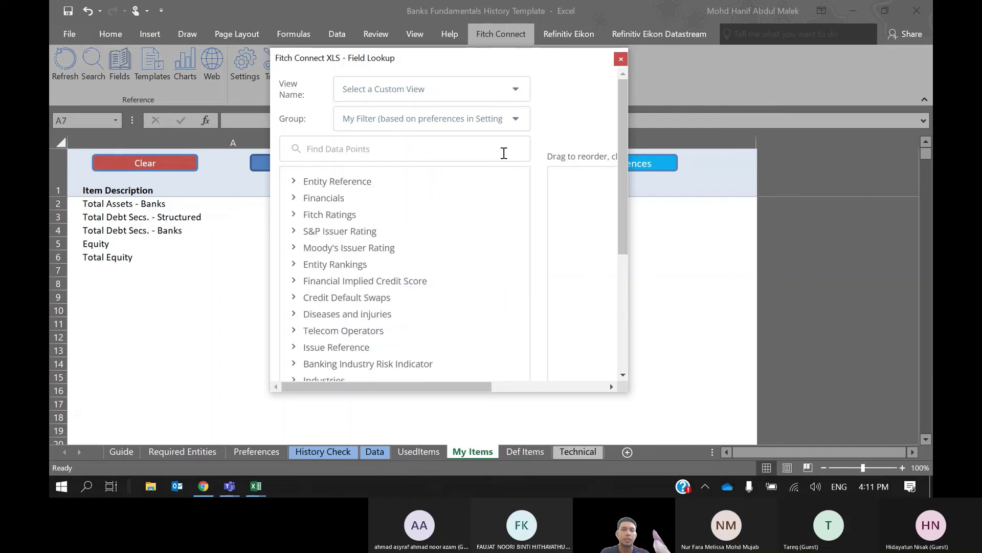
# Expand the data point tree through Financials, Bank Financials and Income Statement to Income and Expense.
pyautogui.click(294, 199)
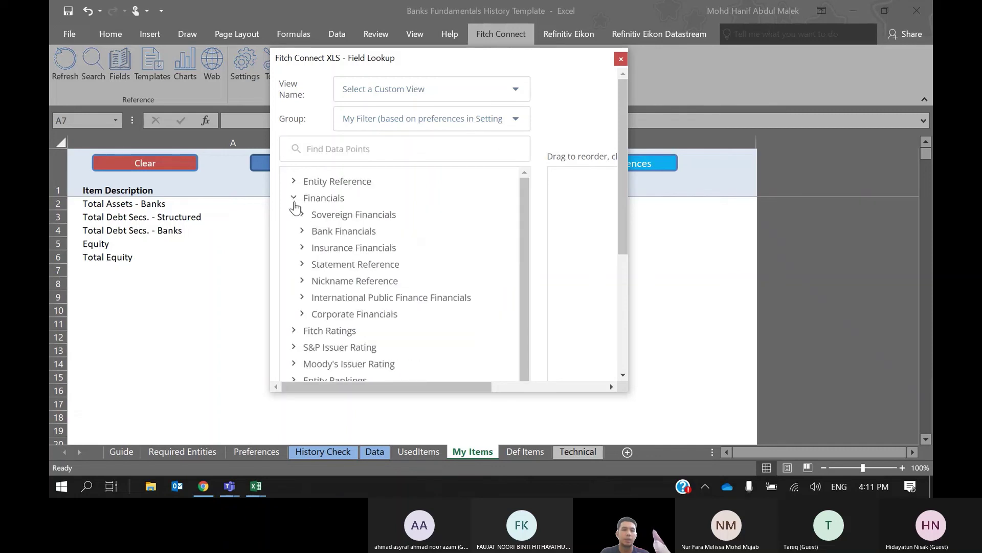
pyautogui.click(306, 230)
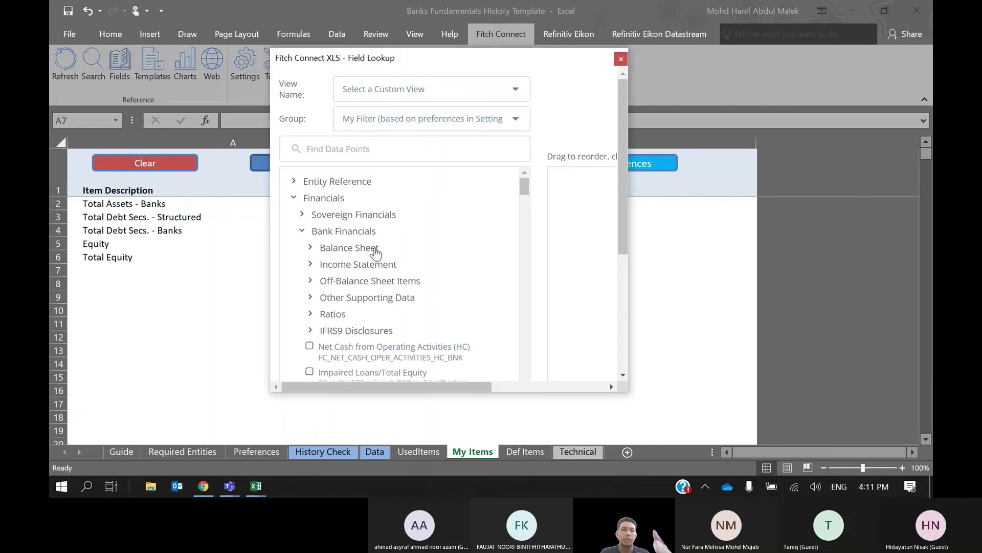
pyautogui.click(368, 249)
pyautogui.click(368, 249)
pyautogui.click(371, 266)
pyautogui.click(372, 282)
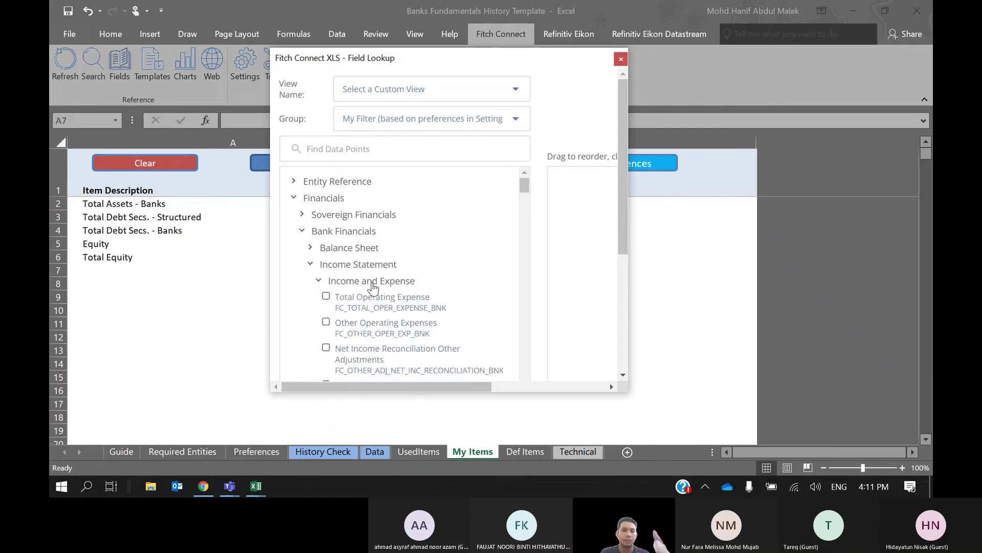
# Select the Total Operating Expense data point, add it to the template, and close the Field Lookup window.
pyautogui.click(523, 385)
pyautogui.moveTo(518, 385); pyautogui.dragTo(398, 385)
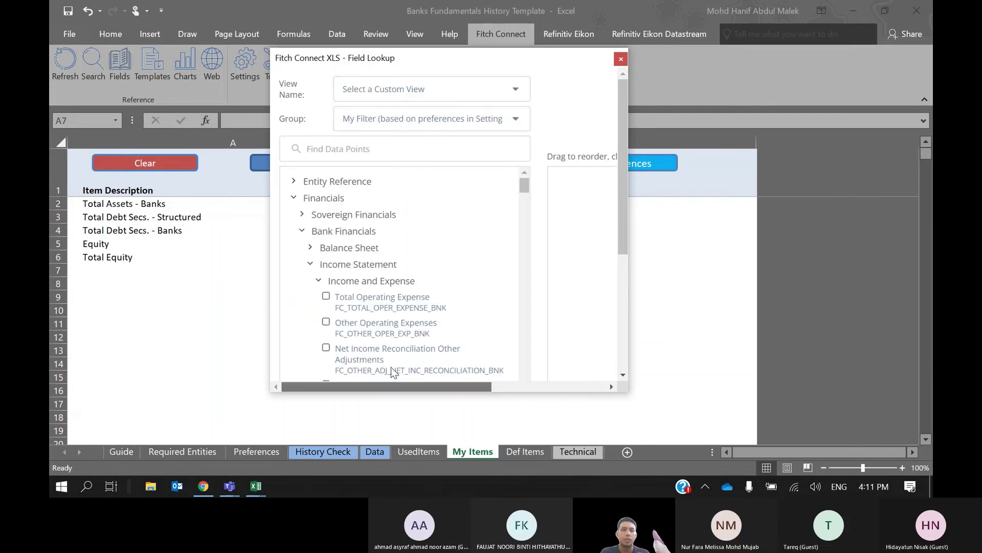
pyautogui.click(328, 296)
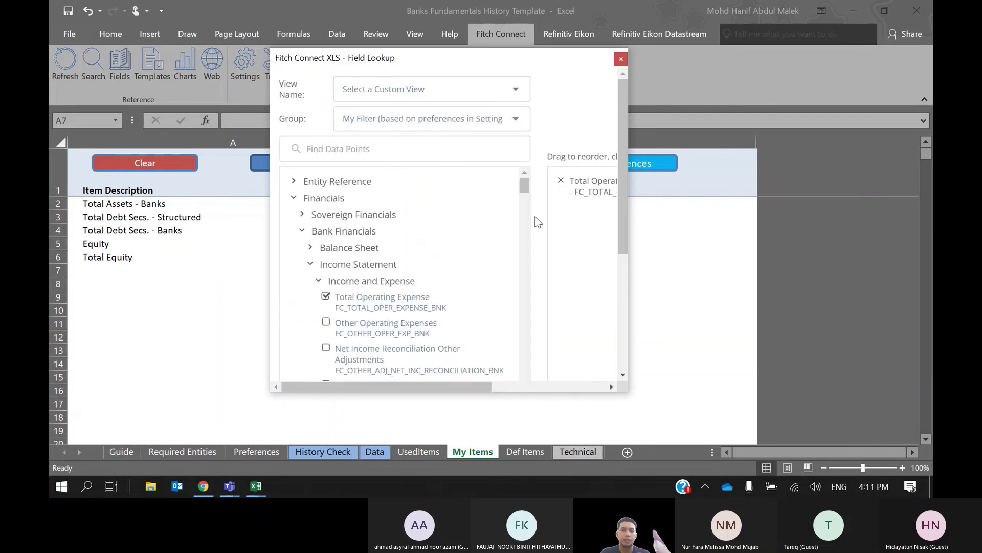
pyautogui.moveTo(621, 218); pyautogui.dragTo(628, 348)
pyautogui.click(517, 364)
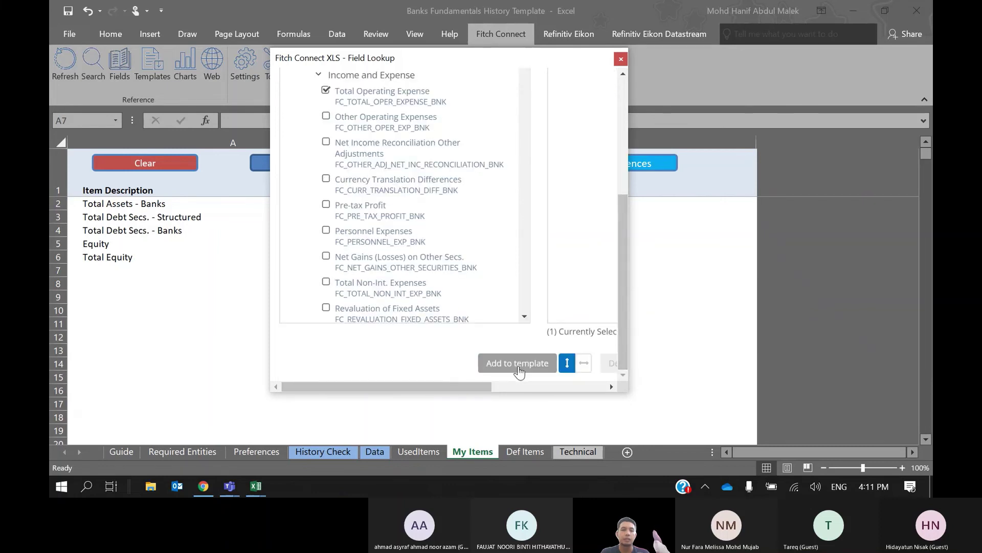
pyautogui.click(620, 60)
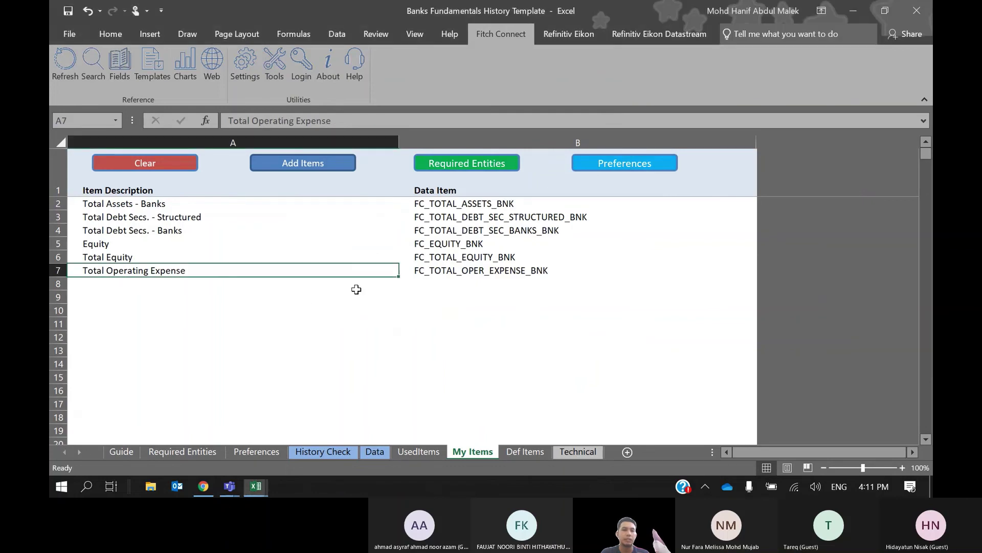
# Return to the Preferences sheet, download the data for the updated item list, and dismiss the completion dialogs.
pyautogui.click(532, 324)
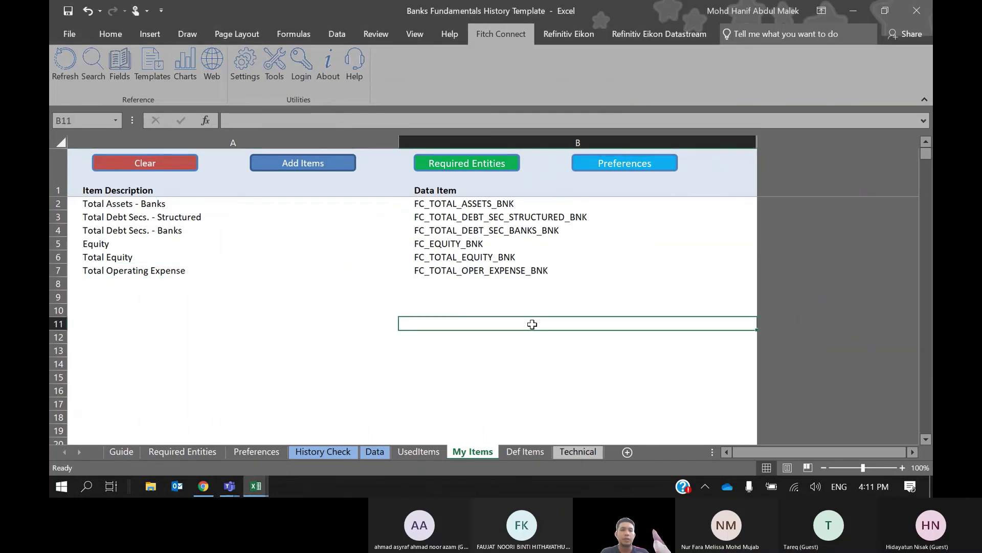
pyautogui.click(259, 451)
pyautogui.click(560, 360)
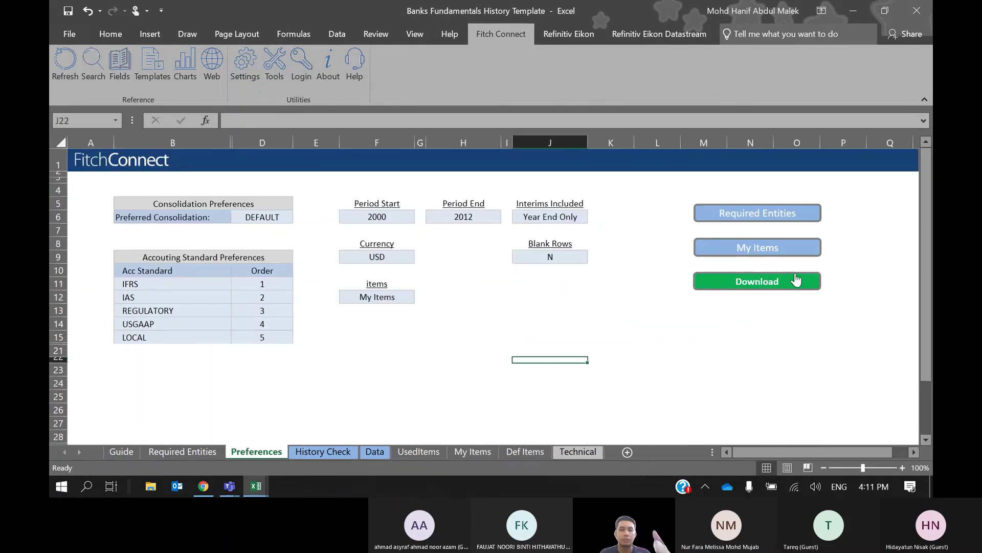
pyautogui.click(738, 286)
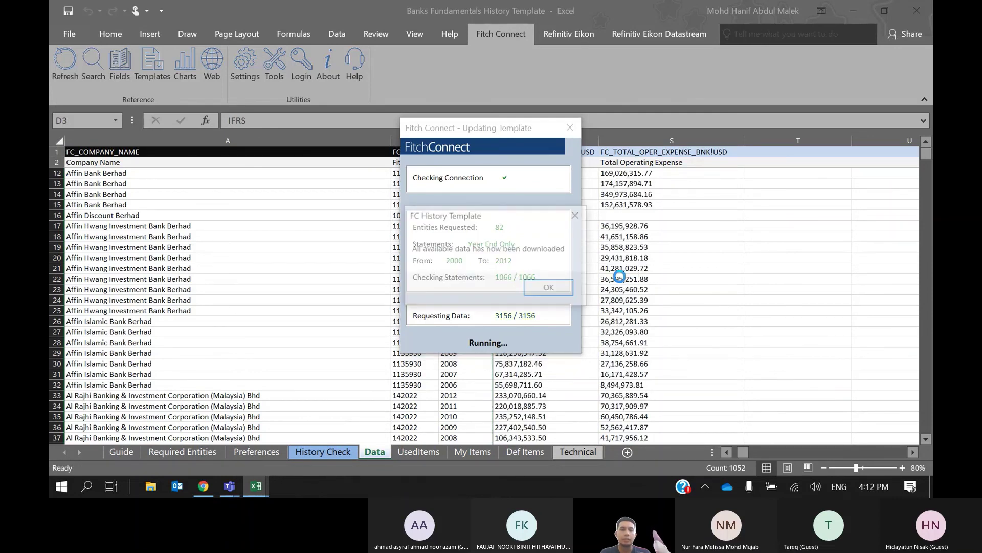
pyautogui.click(551, 288)
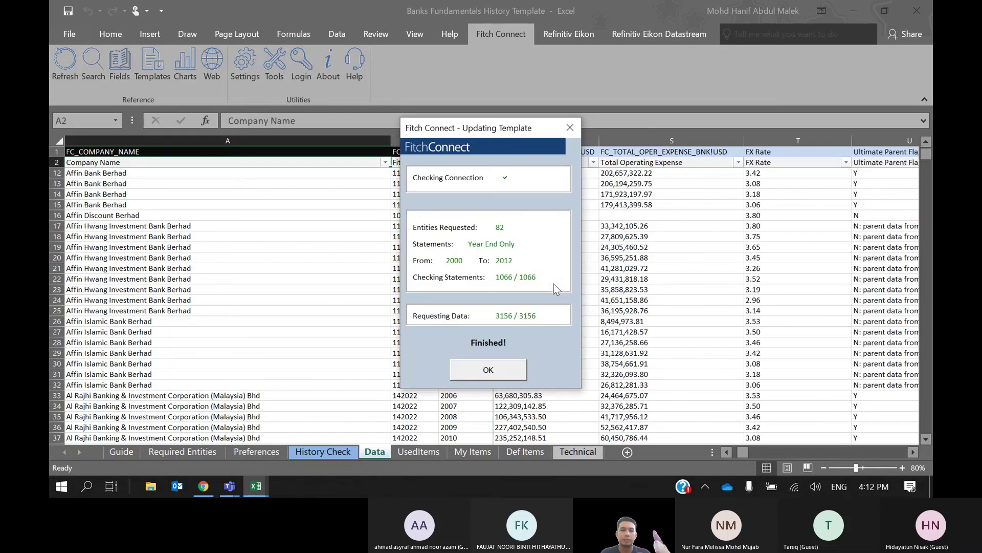
pyautogui.click(516, 362)
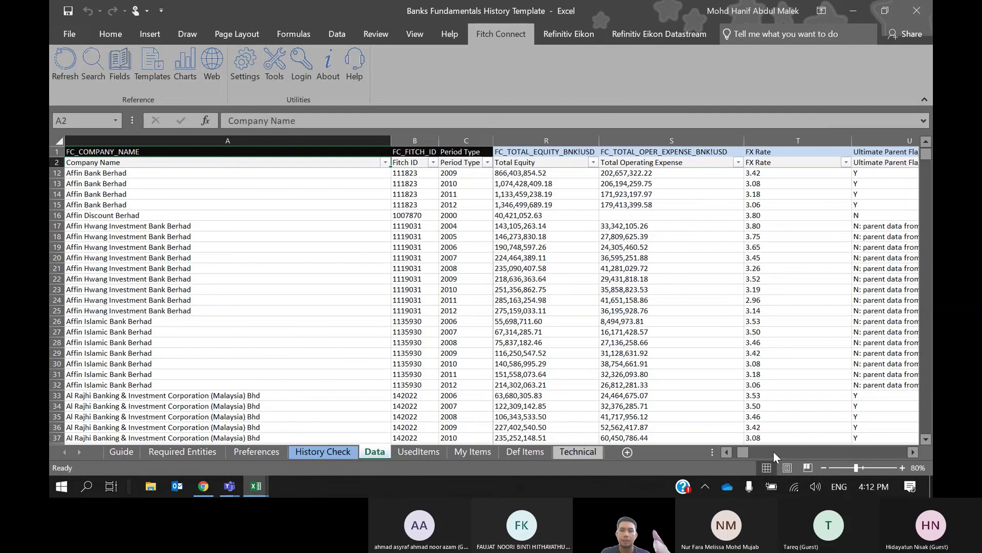
# Check the FX Rate, Ultimate Parent Flag and Total Operating Expense columns in the downloaded data.
pyautogui.click(830, 164)
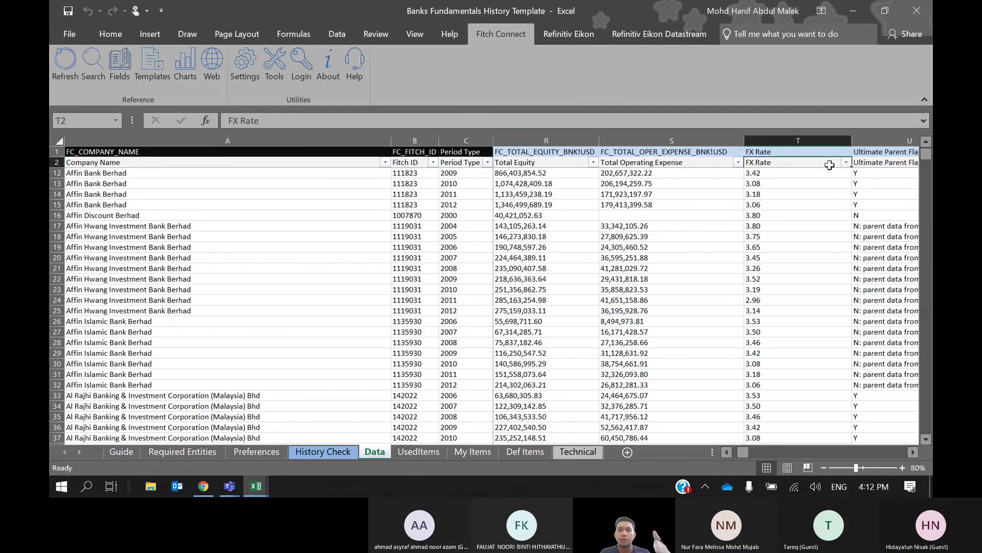
pyautogui.hotkey('shift', 'Right')
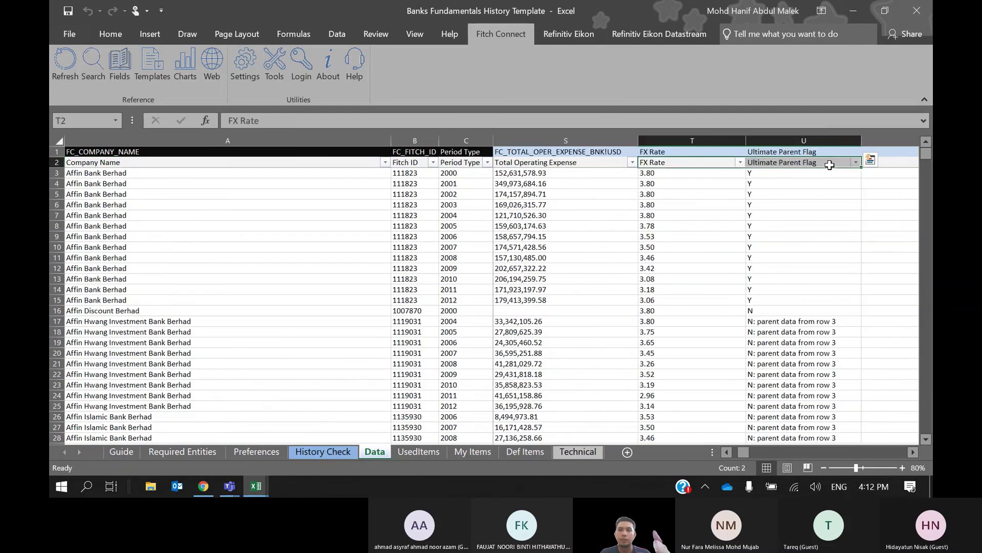
pyautogui.click(596, 160)
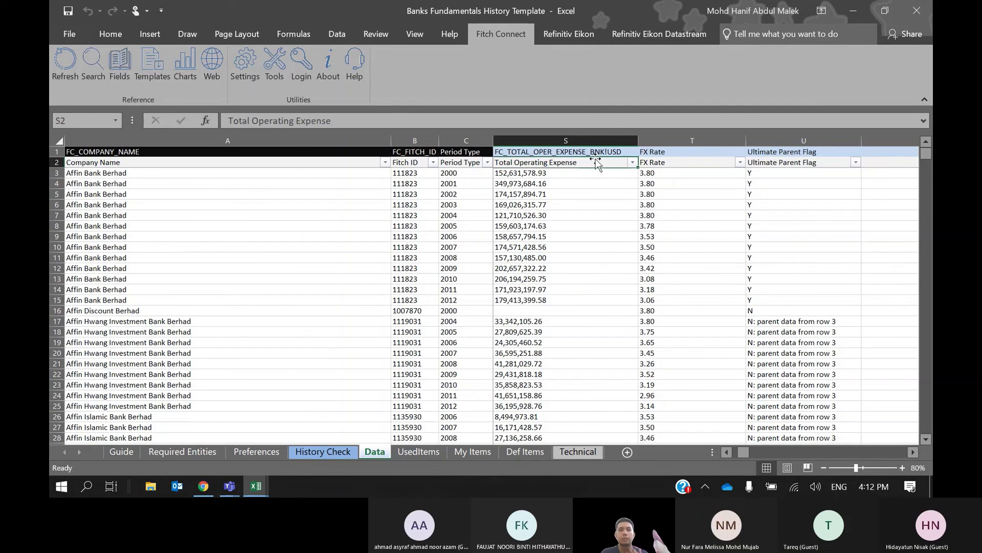
pyautogui.click(586, 214)
pyautogui.click(544, 170)
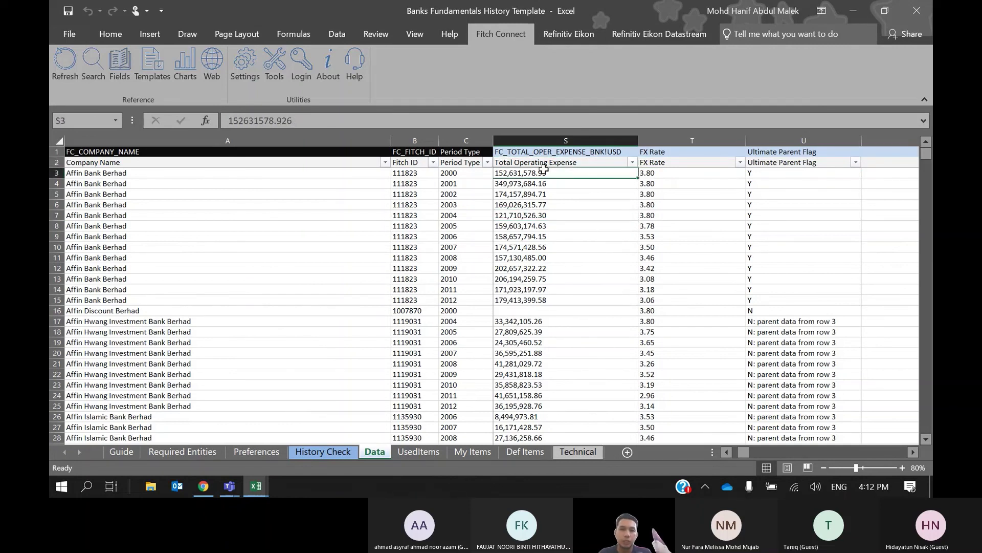
pyautogui.click(539, 164)
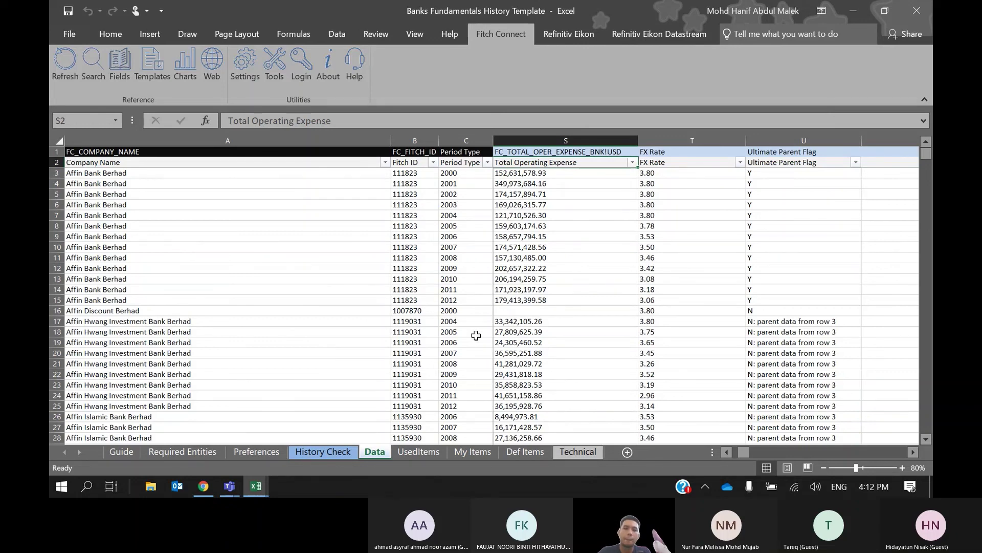
# Look through the downloaded rows for the various banks, and return to the Preferences sheet.
pyautogui.scroll(-9, 483, 305)
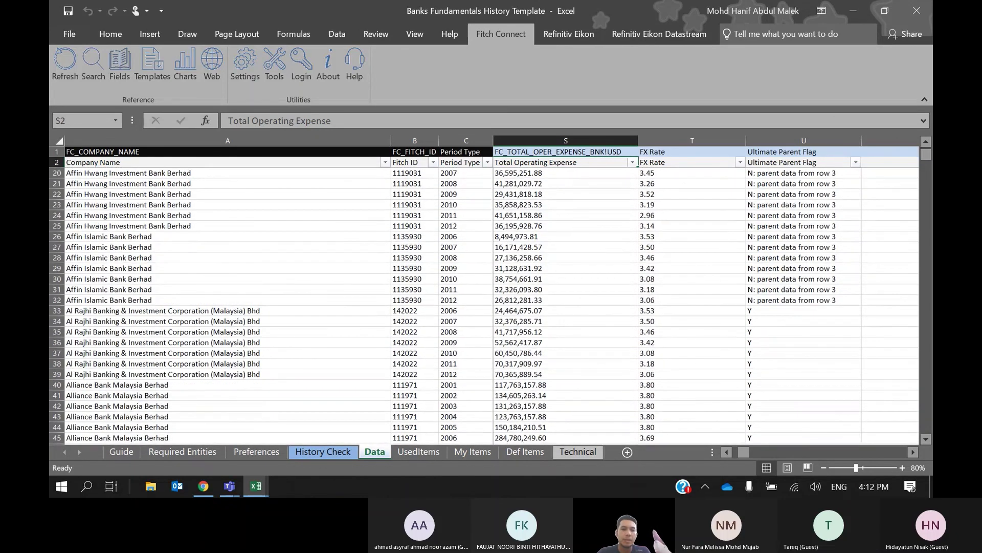
pyautogui.scroll(-3, 484, 306)
pyautogui.scroll(11, 484, 305)
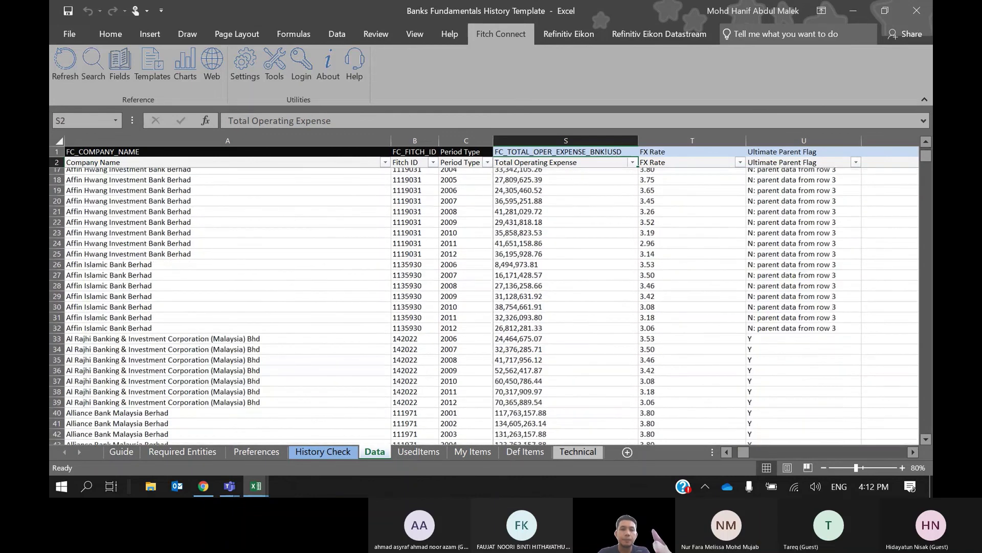
pyautogui.hotkey('ctrl', 'shift', 'pageup')
pyautogui.hotkey('ctrl', 'shift', 'pageup')
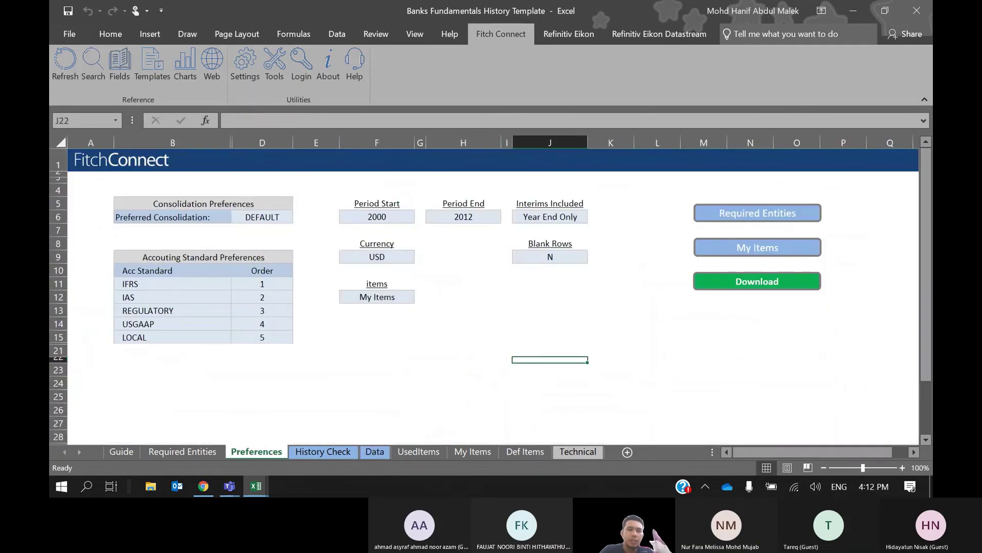
# Set the Period Start on the Preferences sheet to 1997.
pyautogui.click(377, 216)
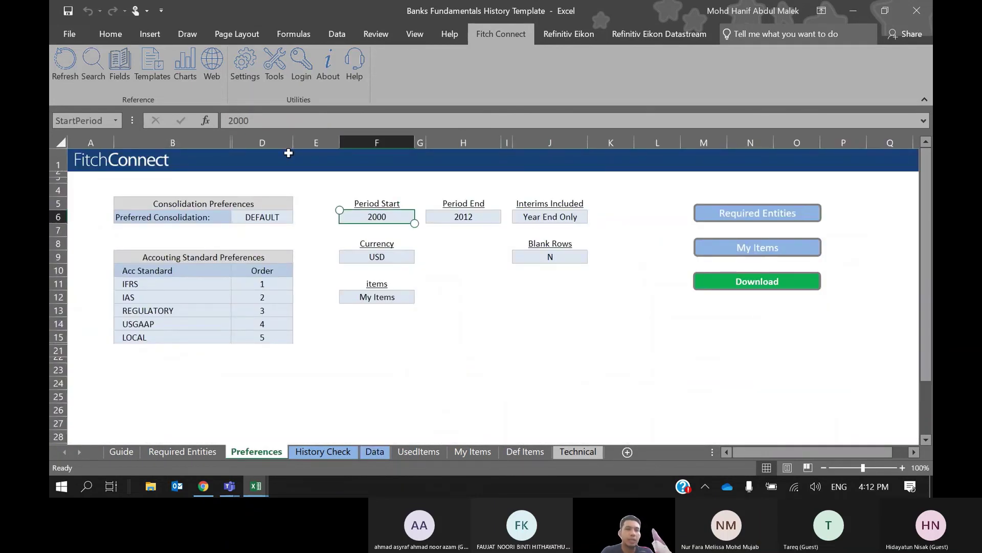
pyautogui.click(279, 125)
pyautogui.press('BackSpace')
pyautogui.press('BackSpace')
pyautogui.press('BackSpace')
pyautogui.press('BackSpace')
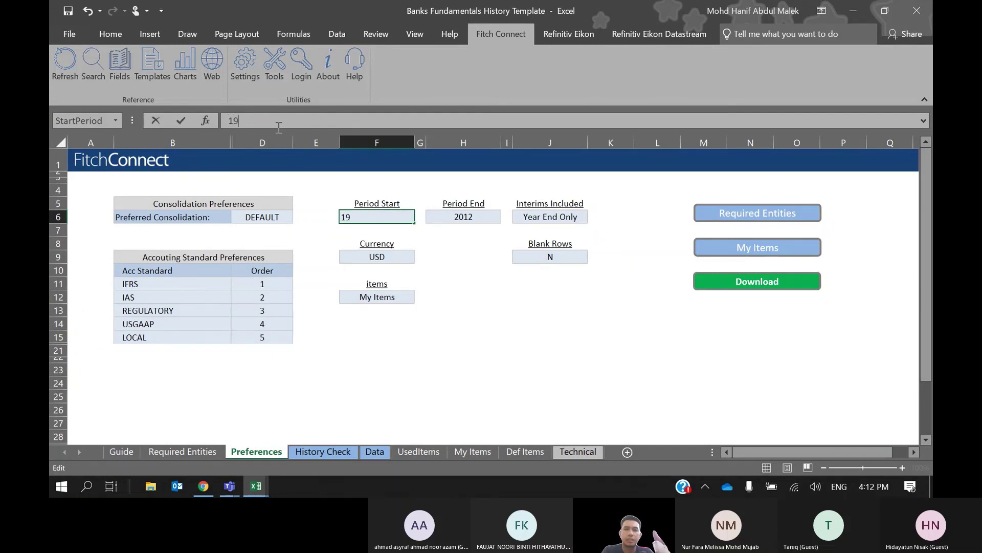
pyautogui.write('1997')
pyautogui.click(486, 306)
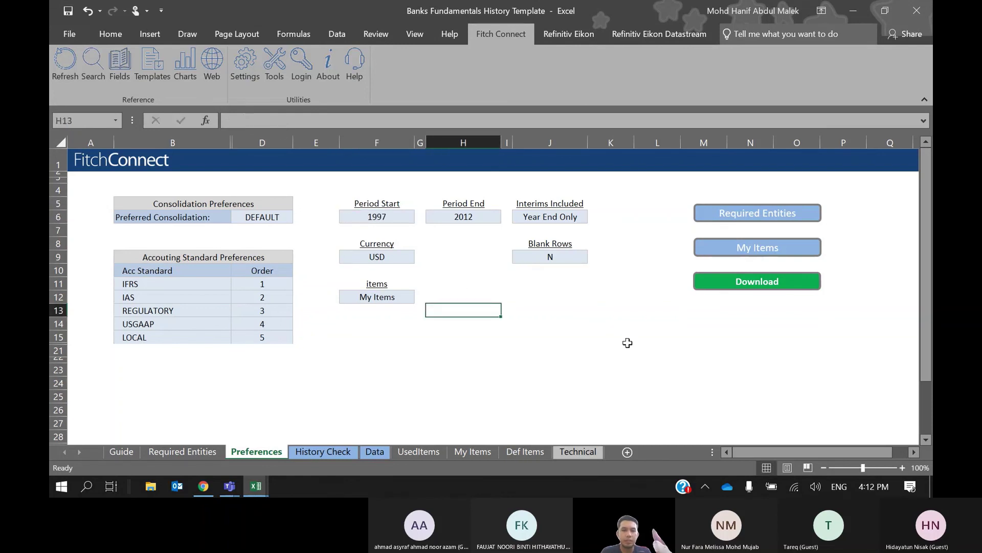
# Set the Period End on the Preferences sheet to 2000.
pyautogui.click(485, 216)
pyautogui.write('2000')
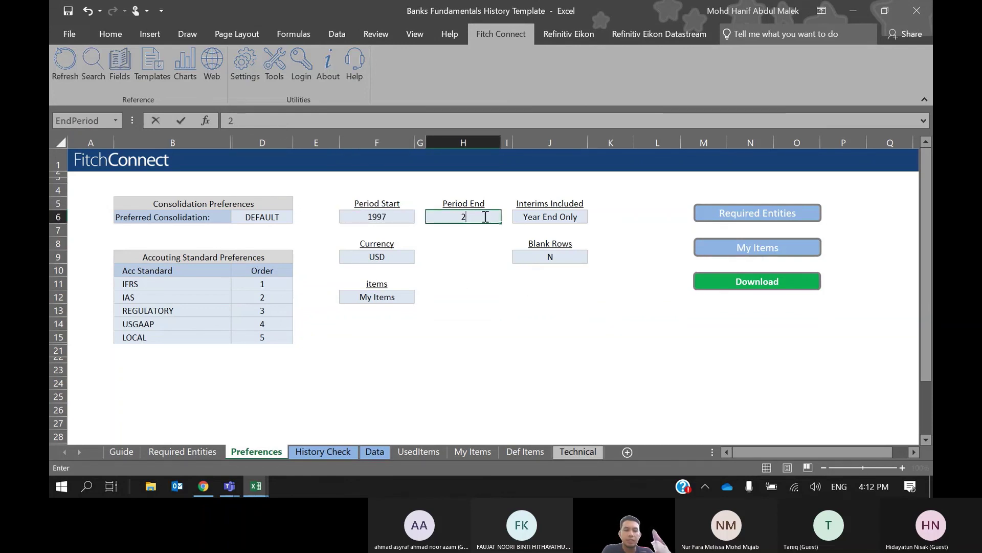
pyautogui.click(506, 367)
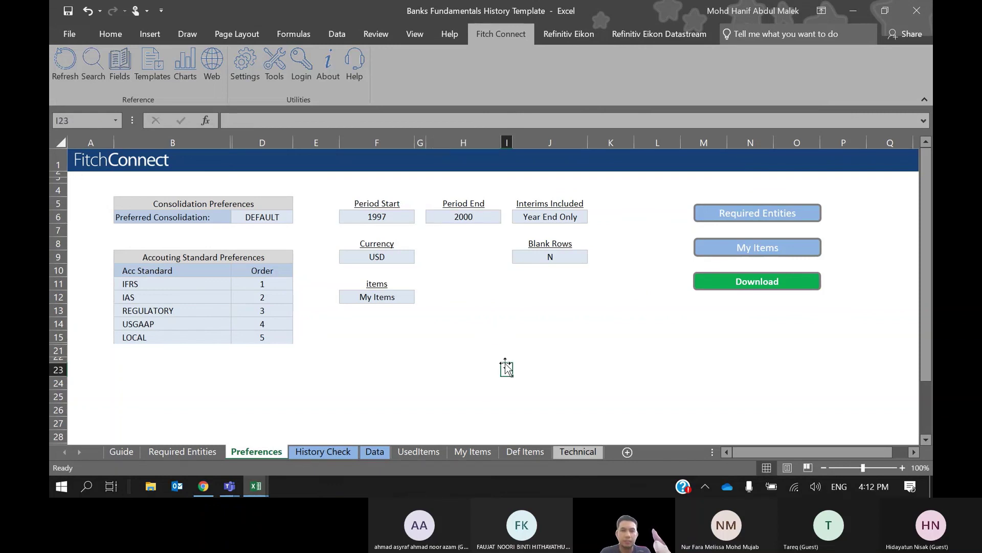
pyautogui.click(474, 291)
pyautogui.click(533, 321)
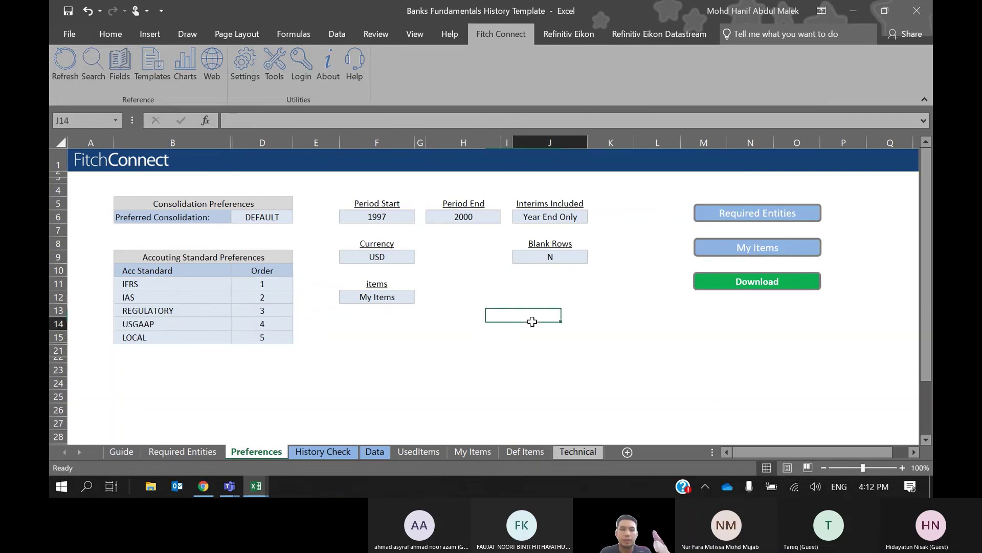
# Download the data for the 1997 to 2000 period and dismiss the completion dialogs.
pyautogui.click(728, 281)
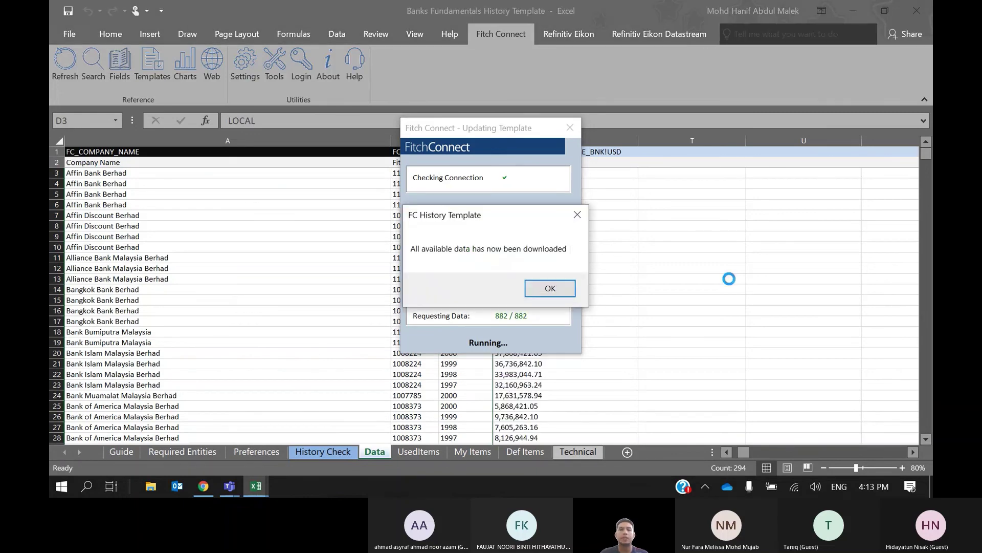
pyautogui.click(558, 289)
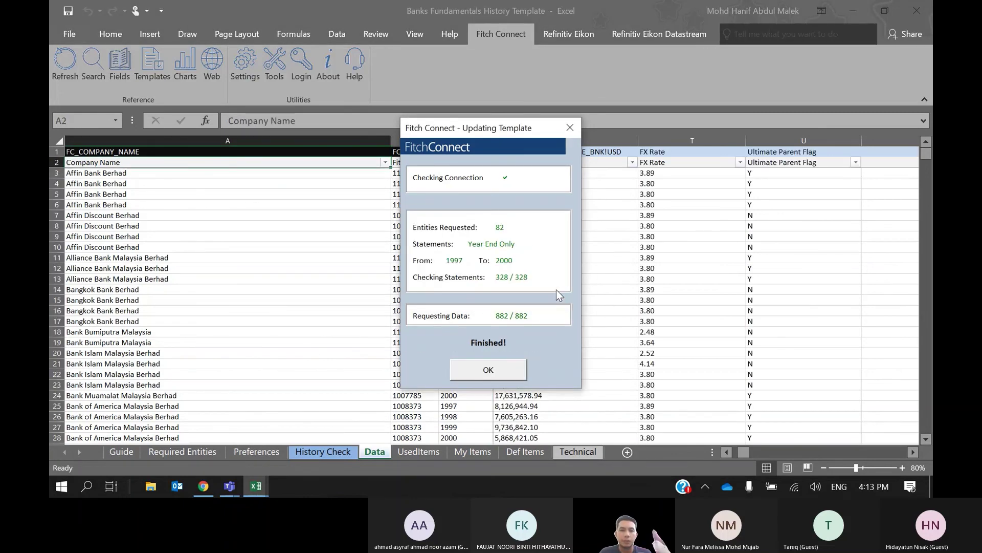
pyautogui.click(501, 367)
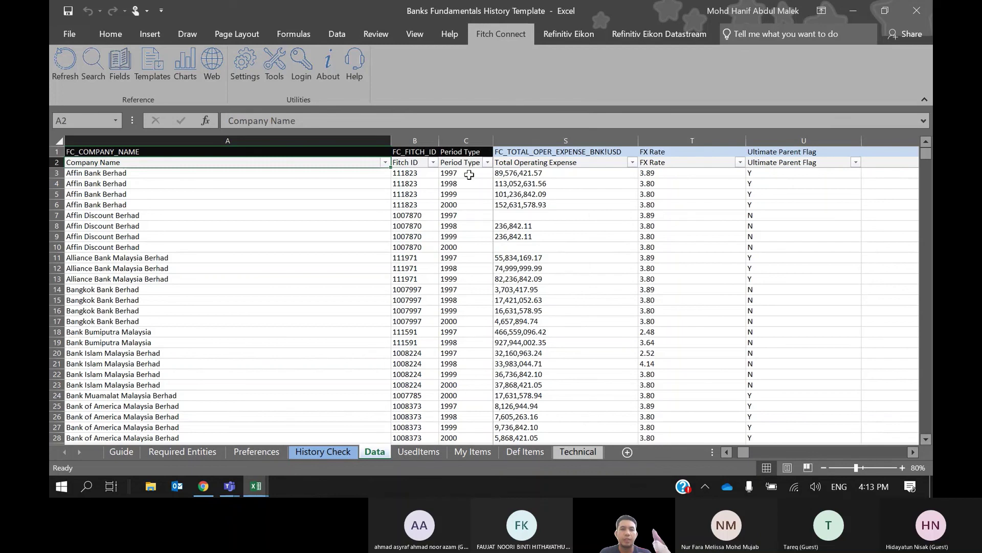
# Check the years in the downloaded data and filter the Period Type column to show only 1997.
pyautogui.click(469, 175)
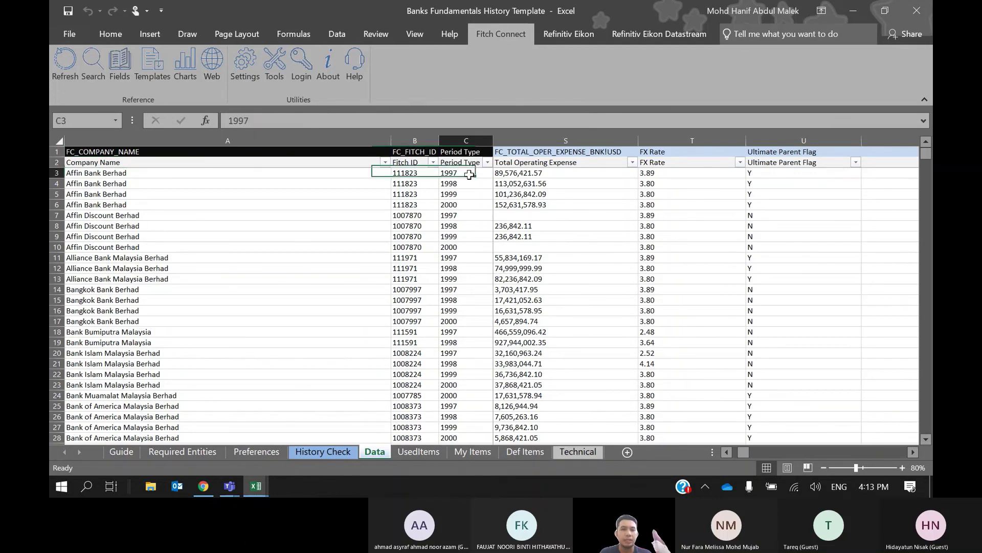
pyautogui.click(466, 207)
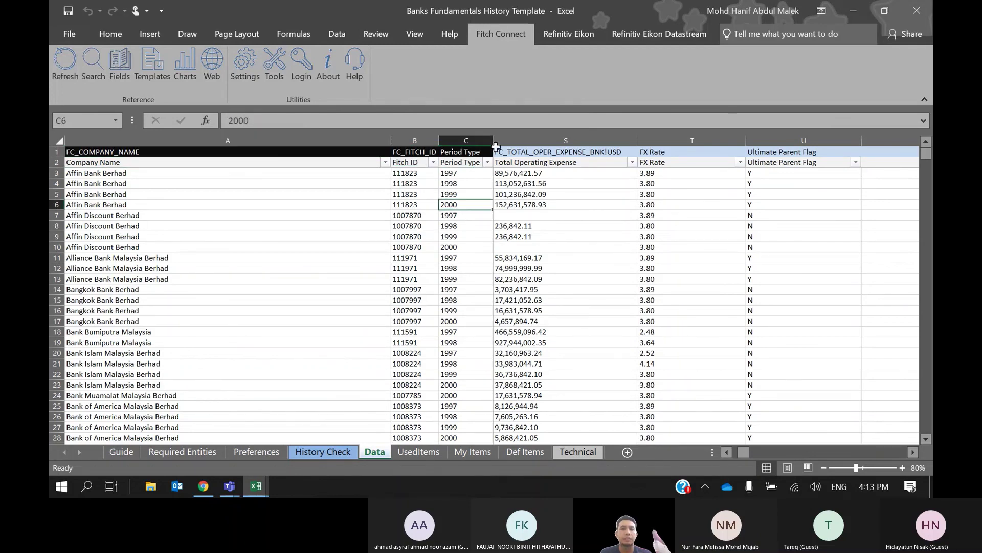
pyautogui.click(487, 162)
pyautogui.click(361, 295)
pyautogui.click(359, 306)
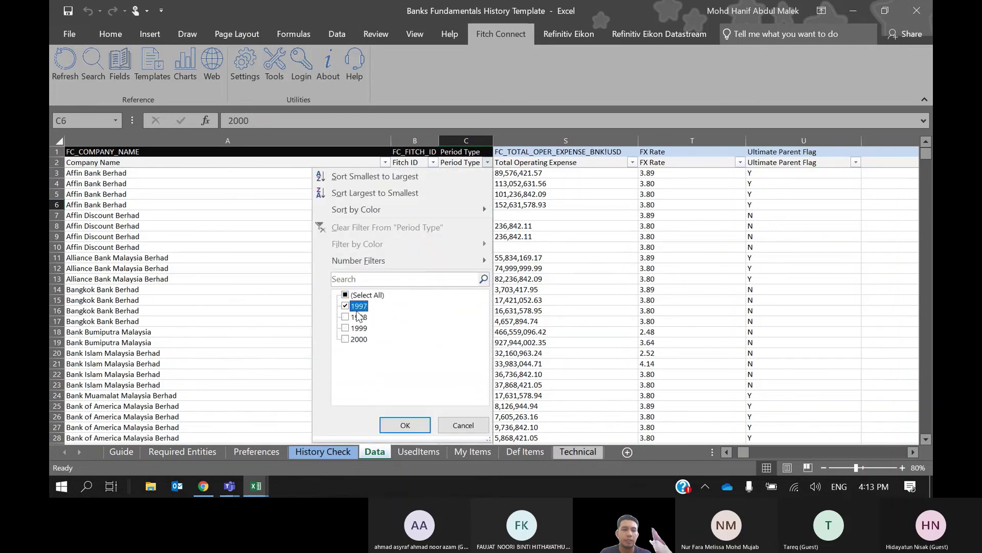
pyautogui.click(397, 426)
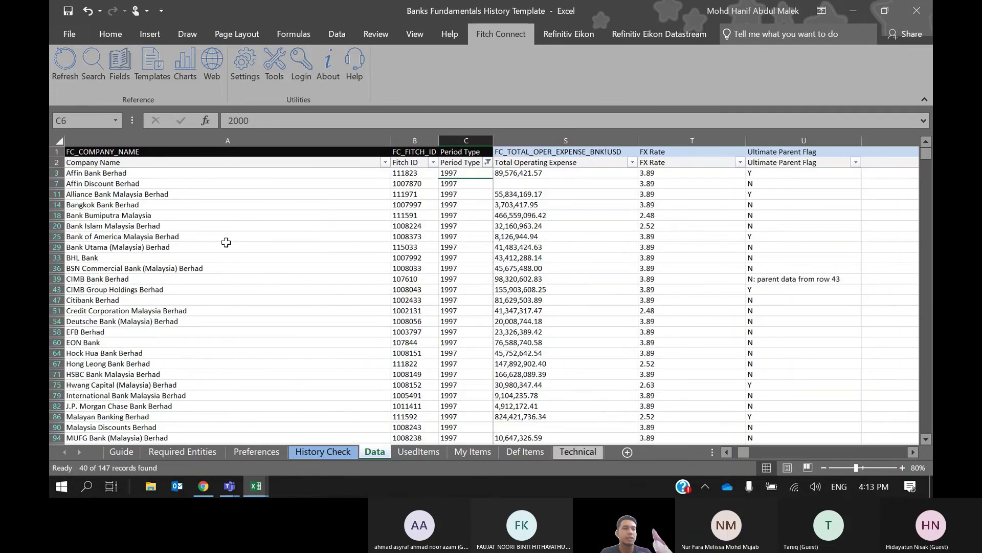
# Look through the banks listed for 1997, pointing out Hock Hua Bank Berhad.
pyautogui.scroll(-2, 227, 242)
pyautogui.scroll(3, 226, 242)
pyautogui.scroll(-2, 226, 242)
pyautogui.scroll(2, 226, 242)
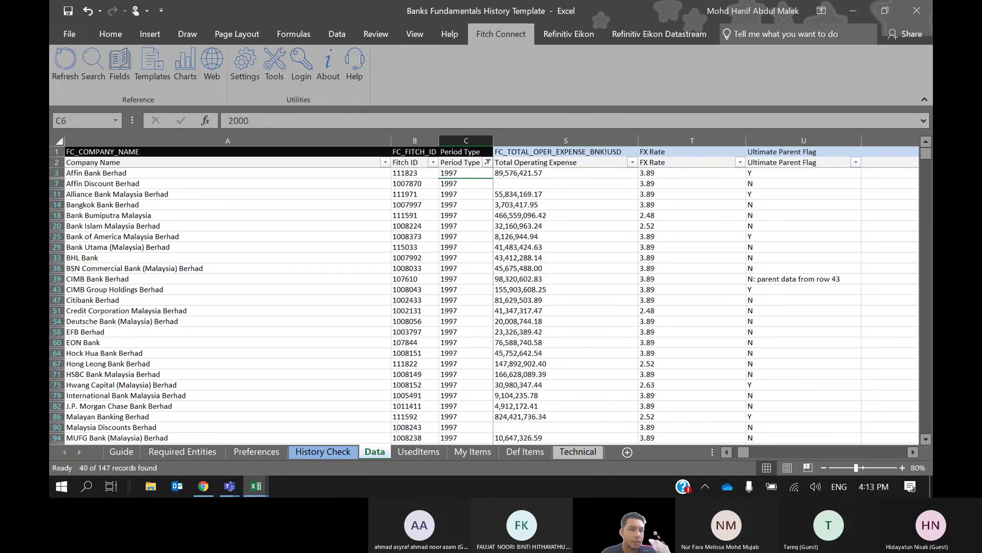
pyautogui.scroll(-2, 484, 306)
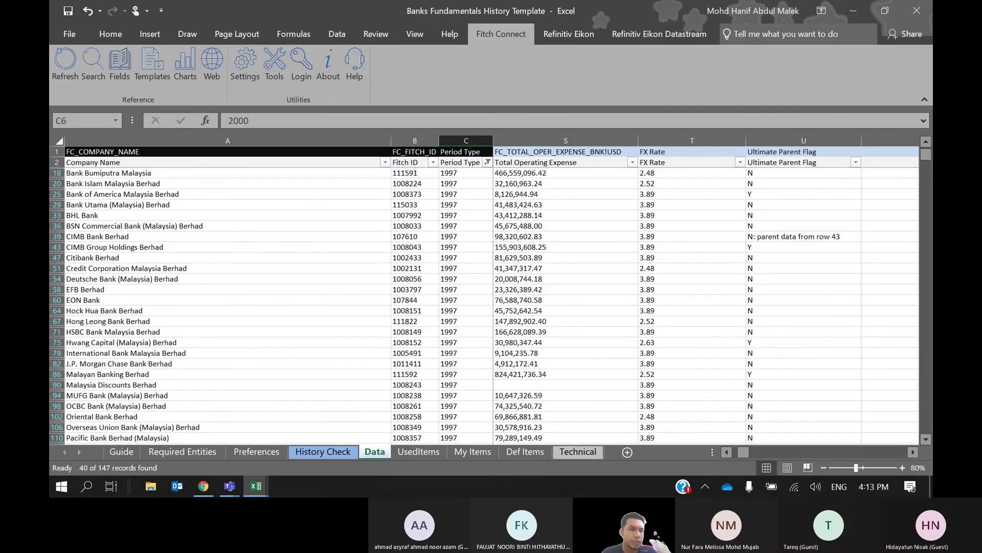
pyautogui.click(105, 311)
pyautogui.scroll(1, 485, 306)
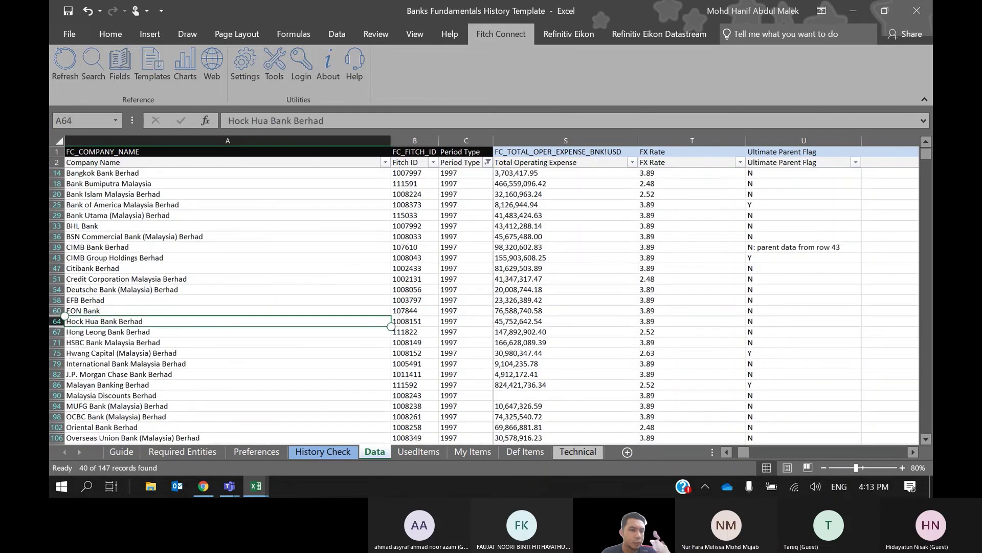
pyautogui.scroll(-1, 484, 306)
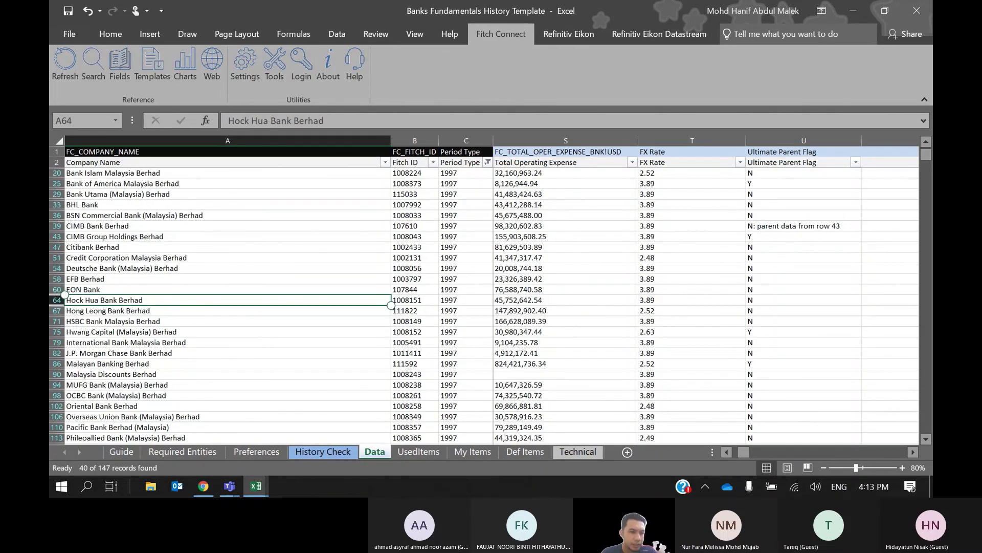
pyautogui.scroll(-2, 485, 306)
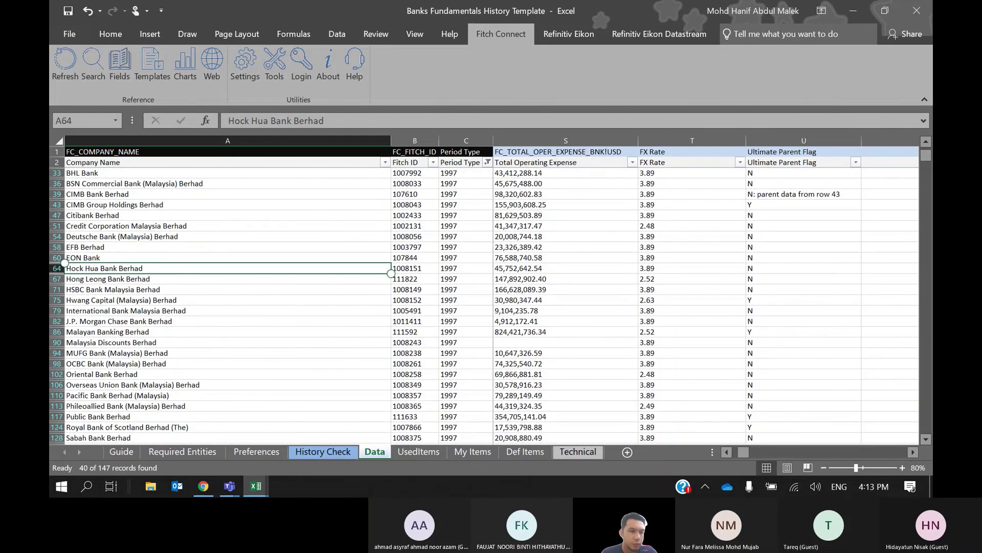
pyautogui.scroll(-2, 484, 306)
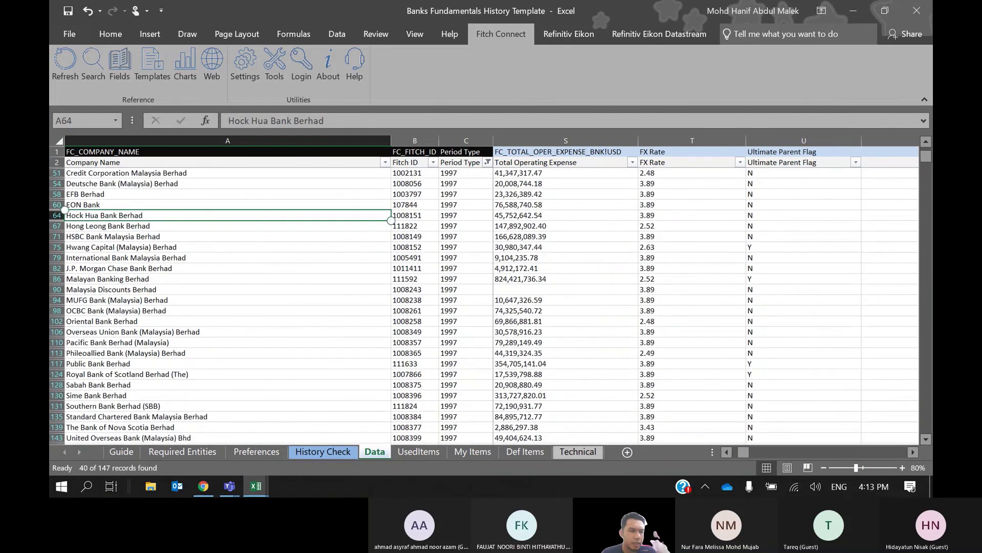
# Examine the remaining 1997 banks, pointing out Oriental Bank Berhad, Southern Bank Berhad (SBB) and United Overseas Bank (Malaysia) Bhd.
pyautogui.scroll(1, 484, 306)
pyautogui.click(102, 331)
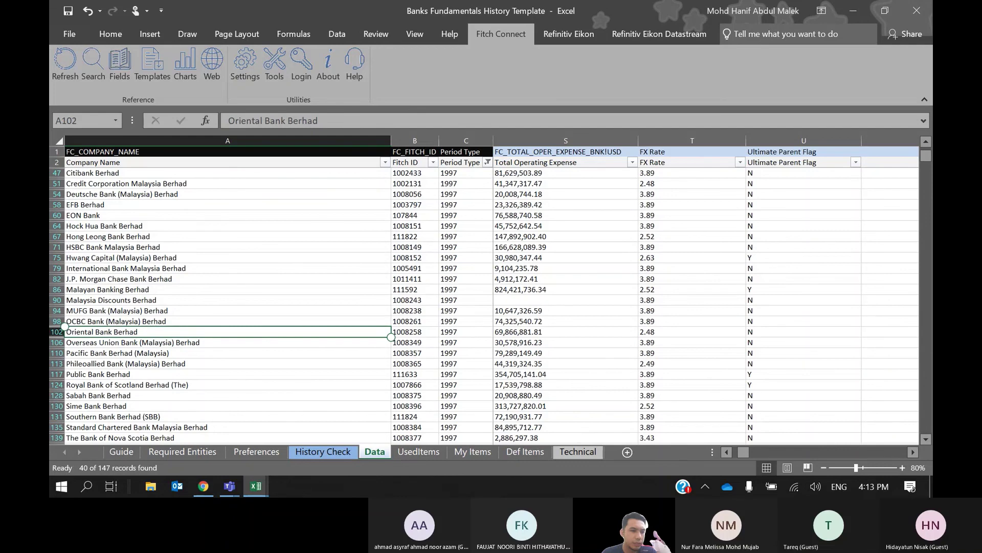
pyautogui.scroll(-2, 484, 306)
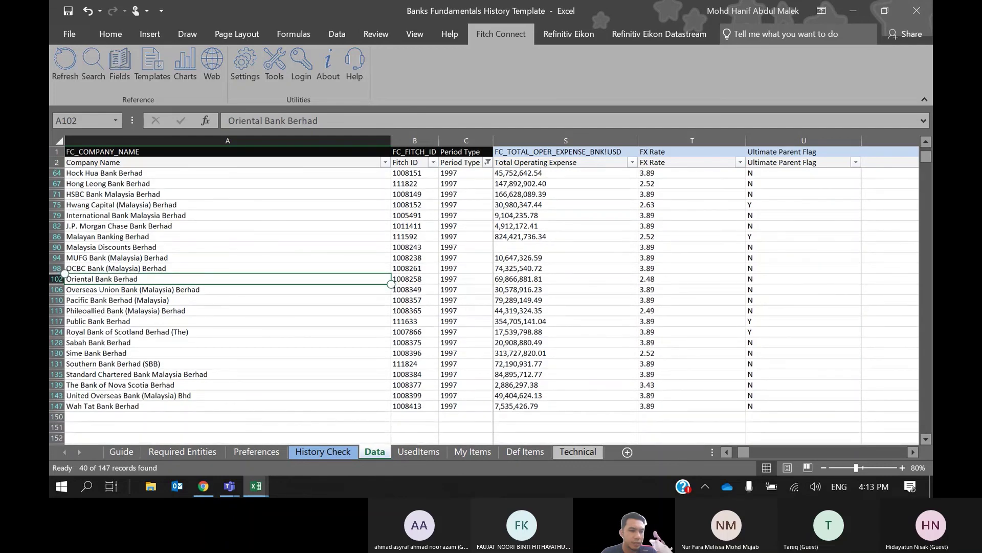
pyautogui.scroll(1, 484, 306)
pyautogui.click(113, 374)
pyautogui.scroll(-1, 484, 306)
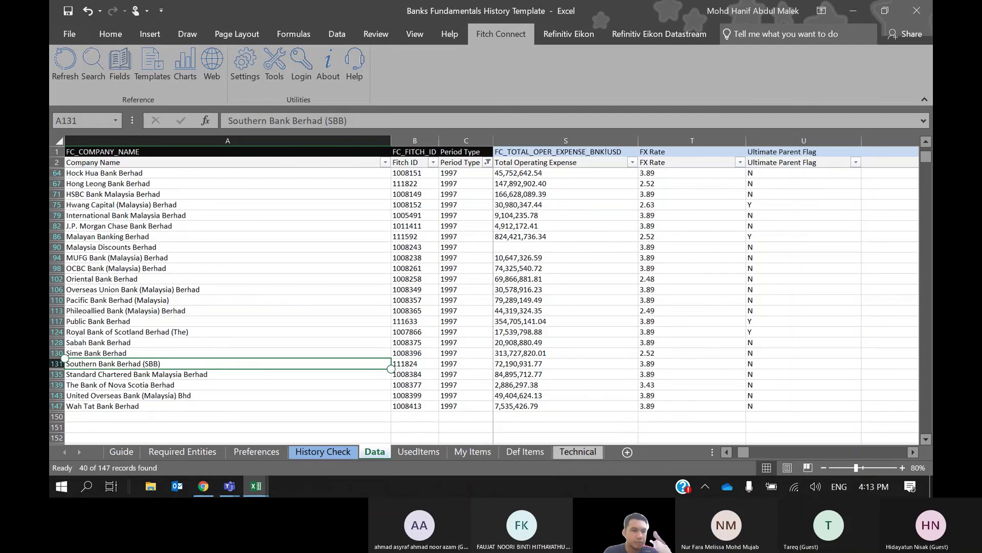
pyautogui.click(128, 395)
pyautogui.scroll(2, 484, 306)
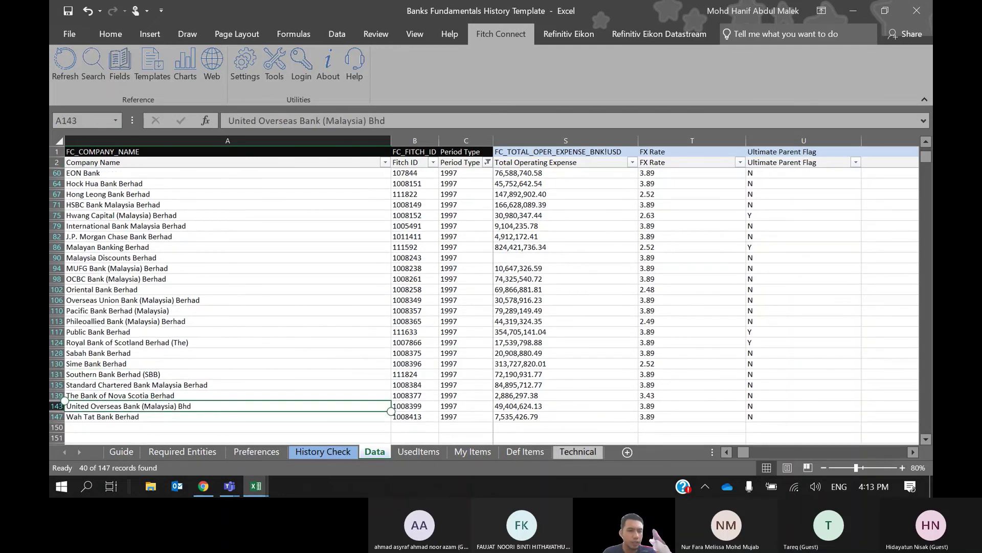
pyautogui.click(127, 416)
pyautogui.scroll(-2, 143, 425)
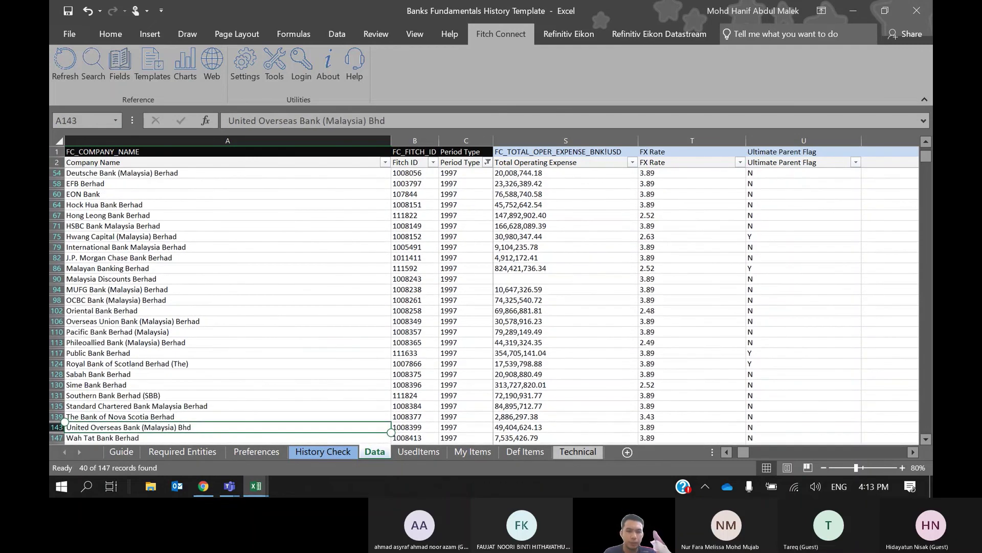
pyautogui.click(144, 427)
# Review the year options in the Period Type filter and close it without applying a new selection.
pyautogui.click(481, 182)
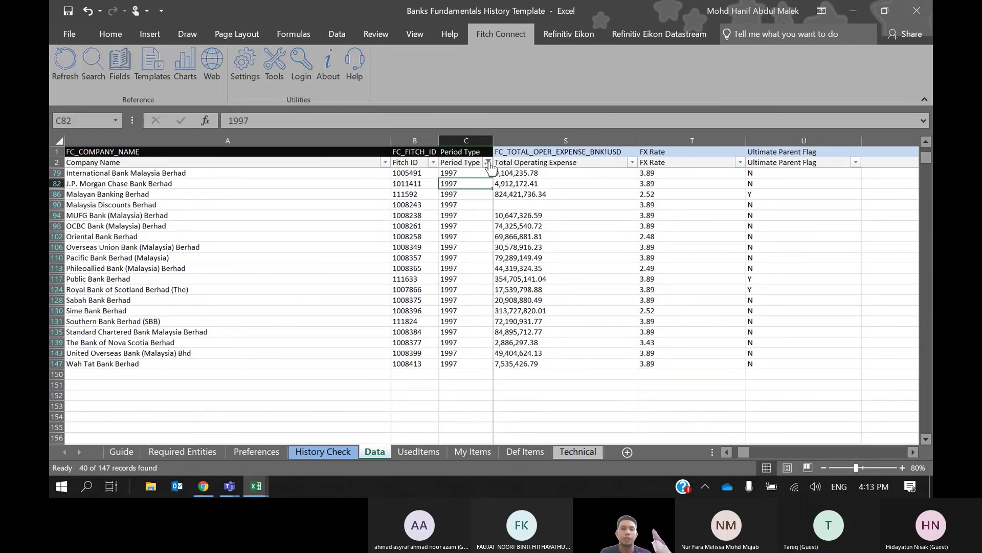
pyautogui.click(488, 163)
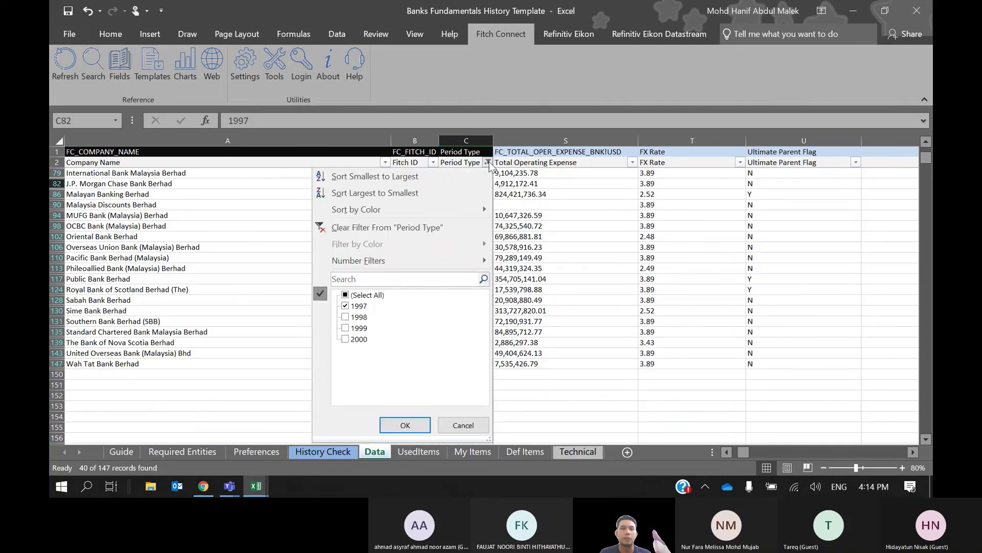
pyautogui.click(532, 188)
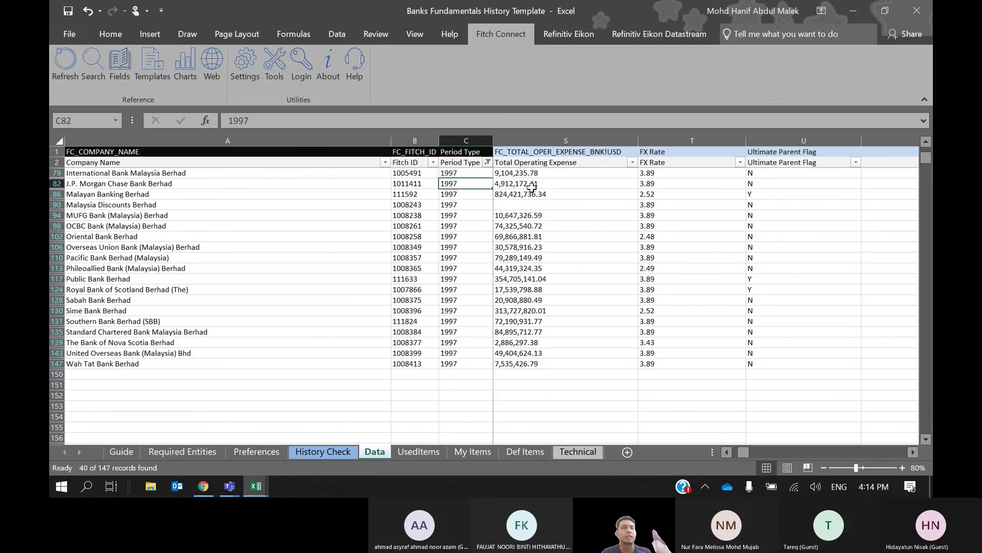
pyautogui.click(532, 188)
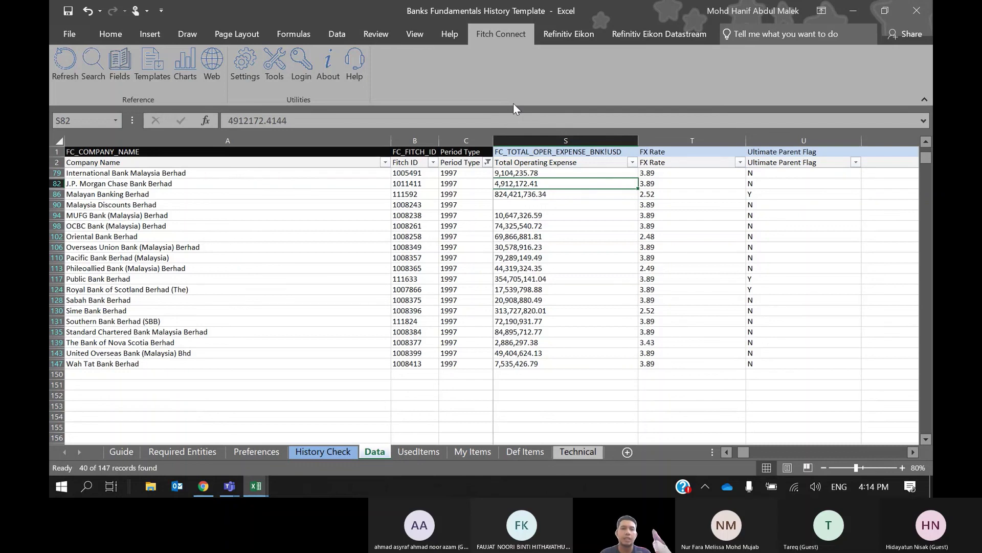
# Switch to Chrome and return from the support articles to the Fitch Connect home page.
pyautogui.click(203, 486)
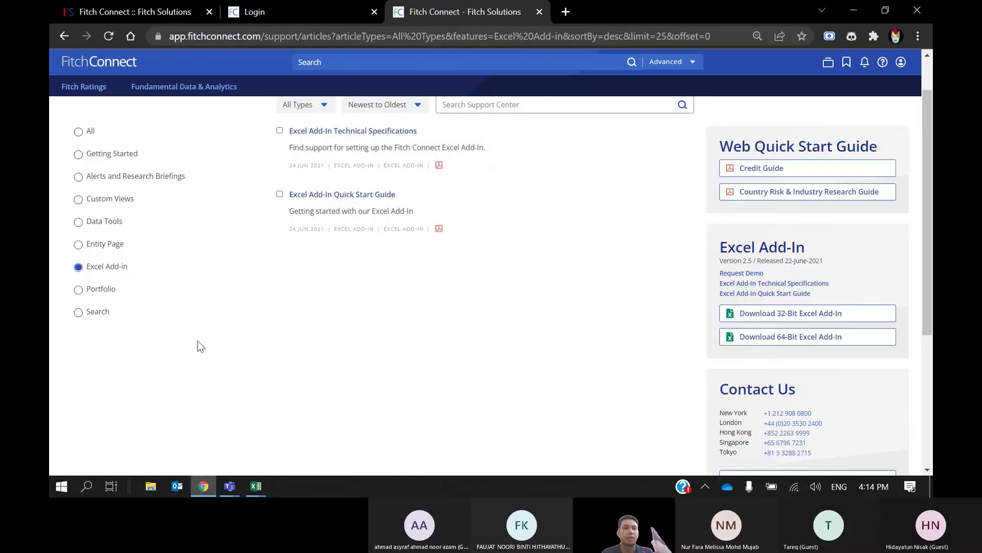
pyautogui.click(107, 70)
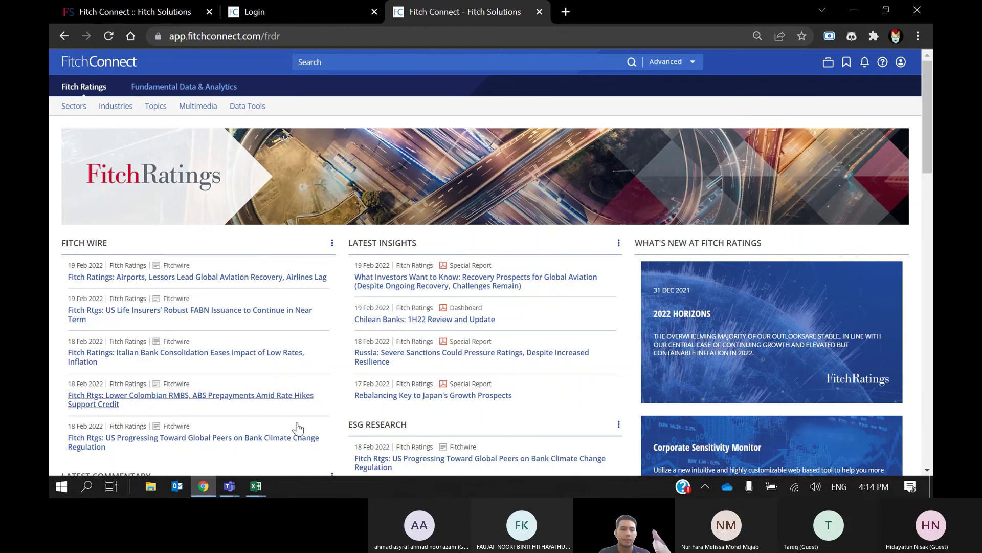
pyautogui.moveTo(231, 486)
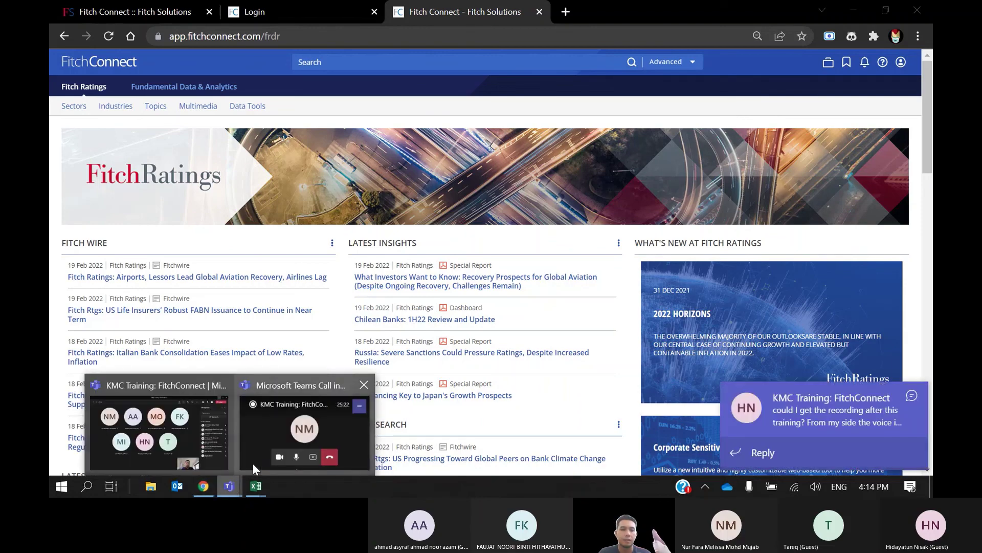
pyautogui.moveTo(269, 451)
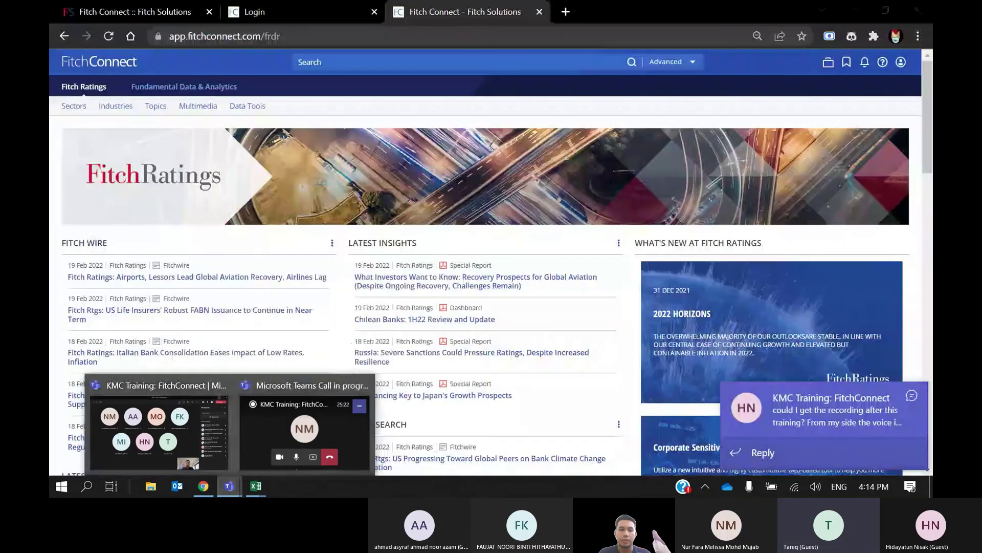